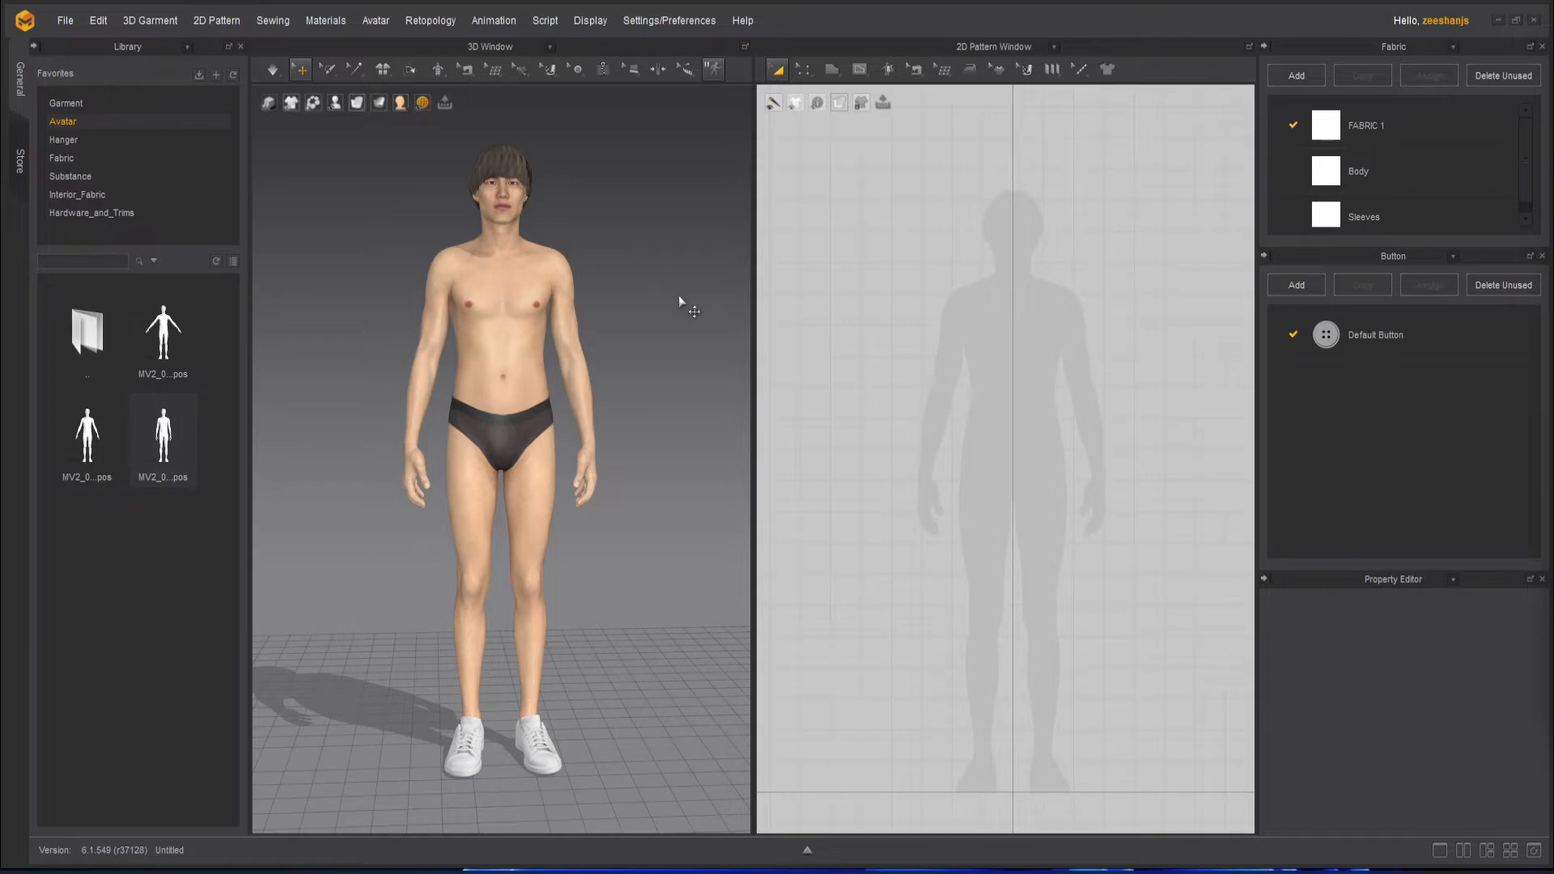
left_click(615, 301)
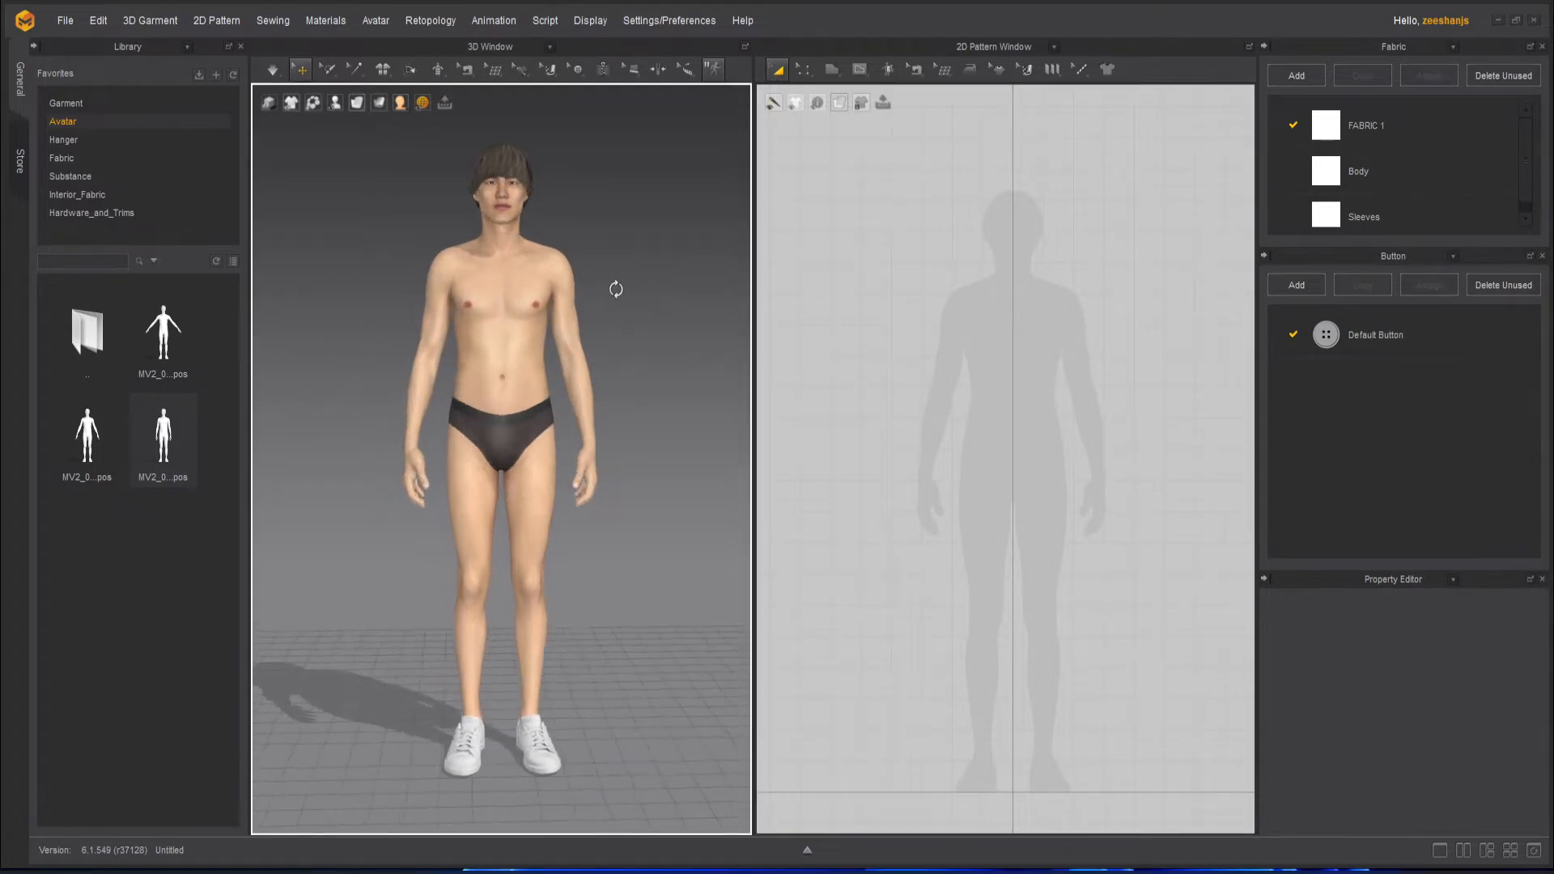
scroll(475, 158, "up", 4)
middle_click_drag(596, 217, 618, 388)
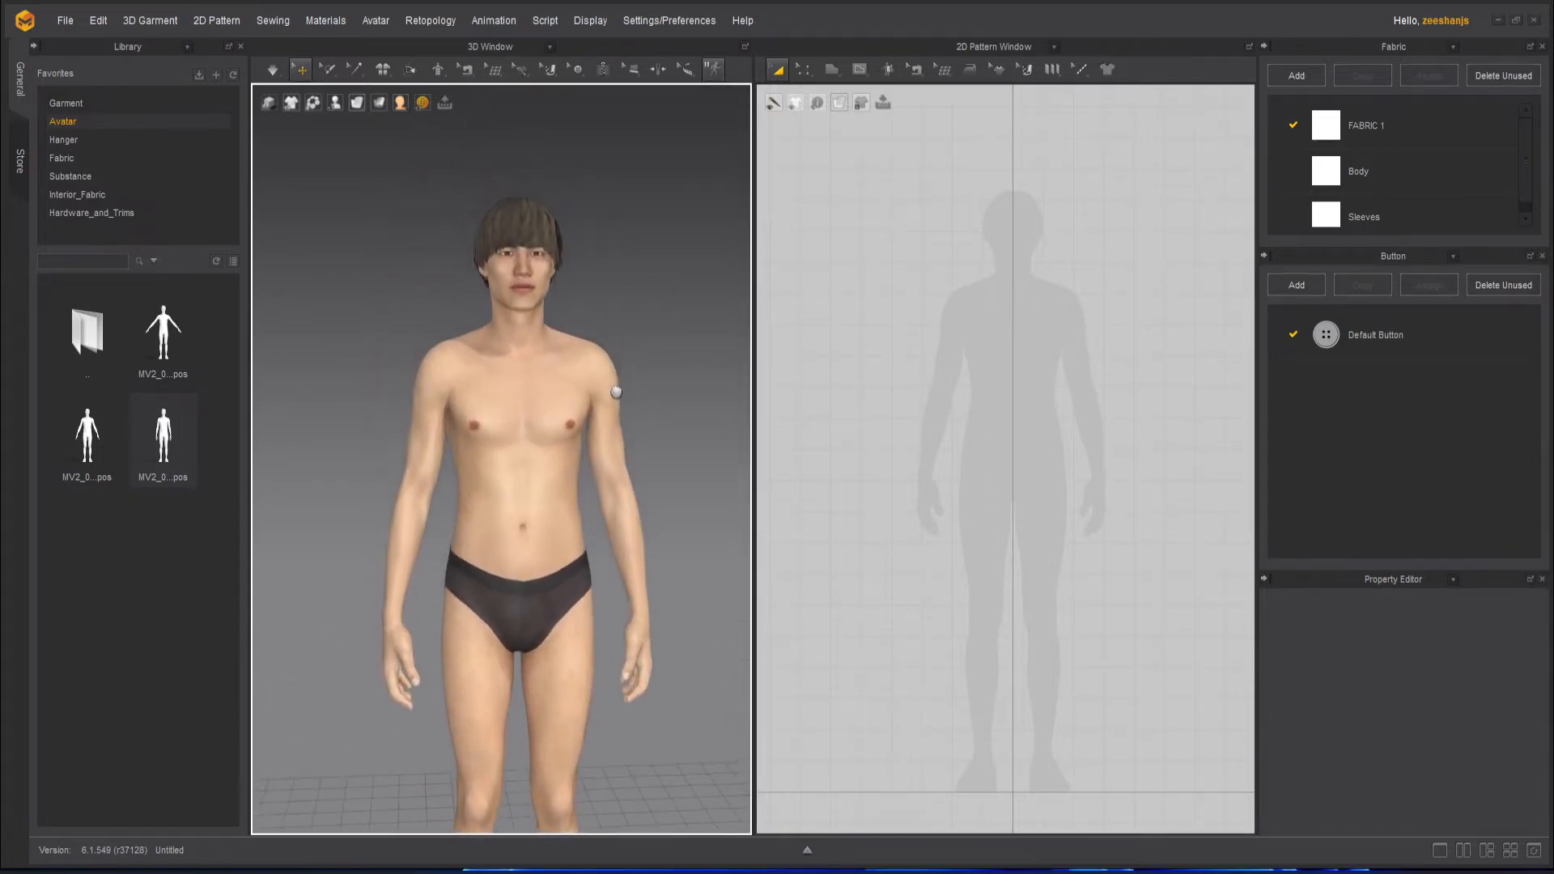
right_click_drag(618, 388, 604, 347)
scroll(645, 284, "up", 3)
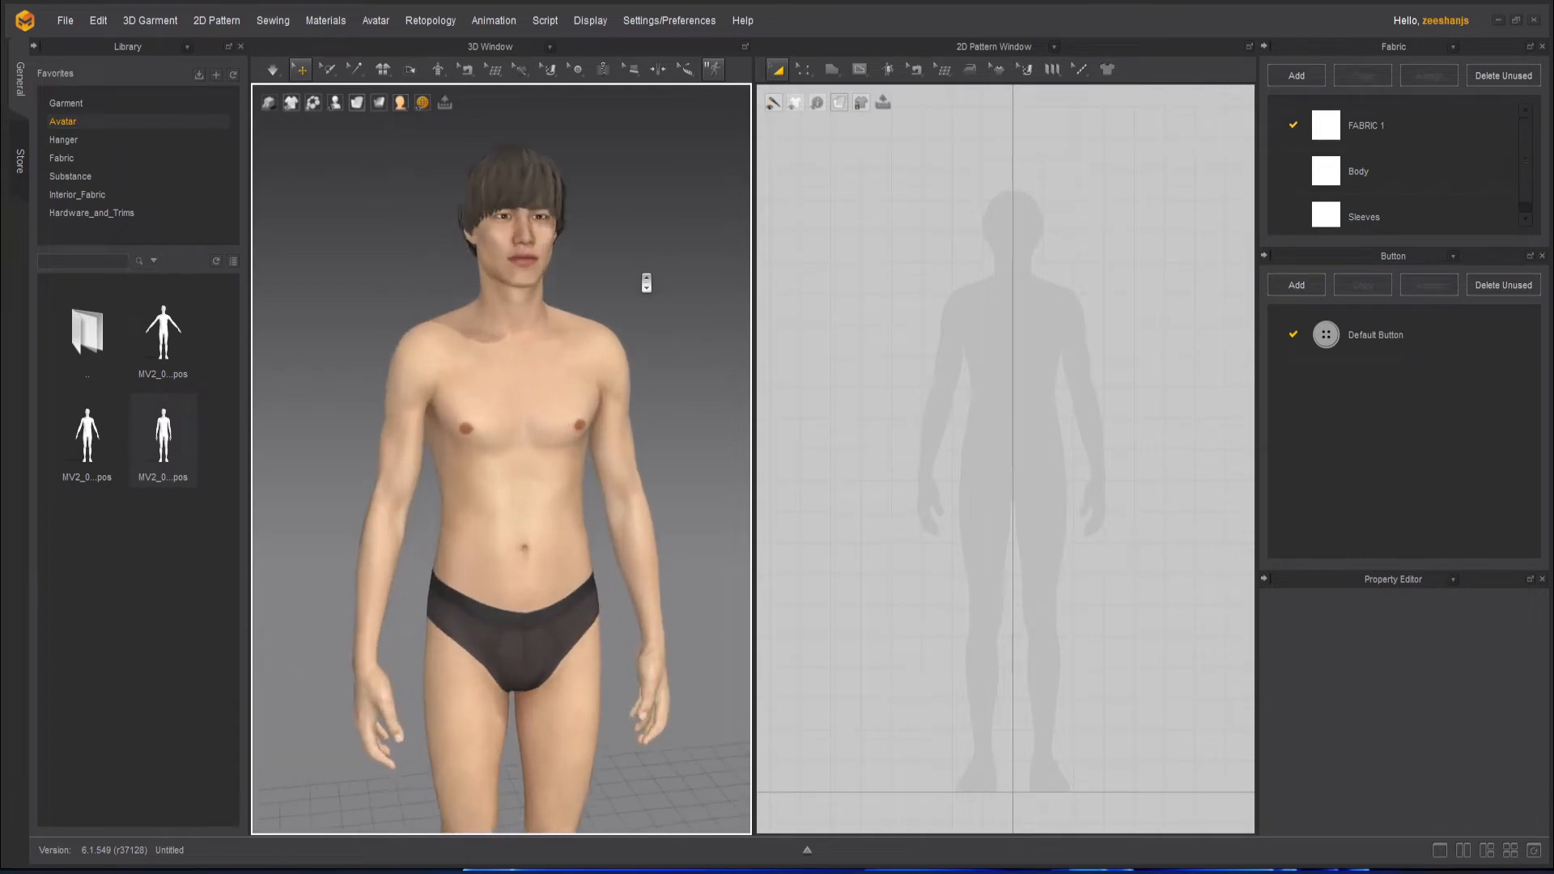
scroll(660, 308, "down", 6)
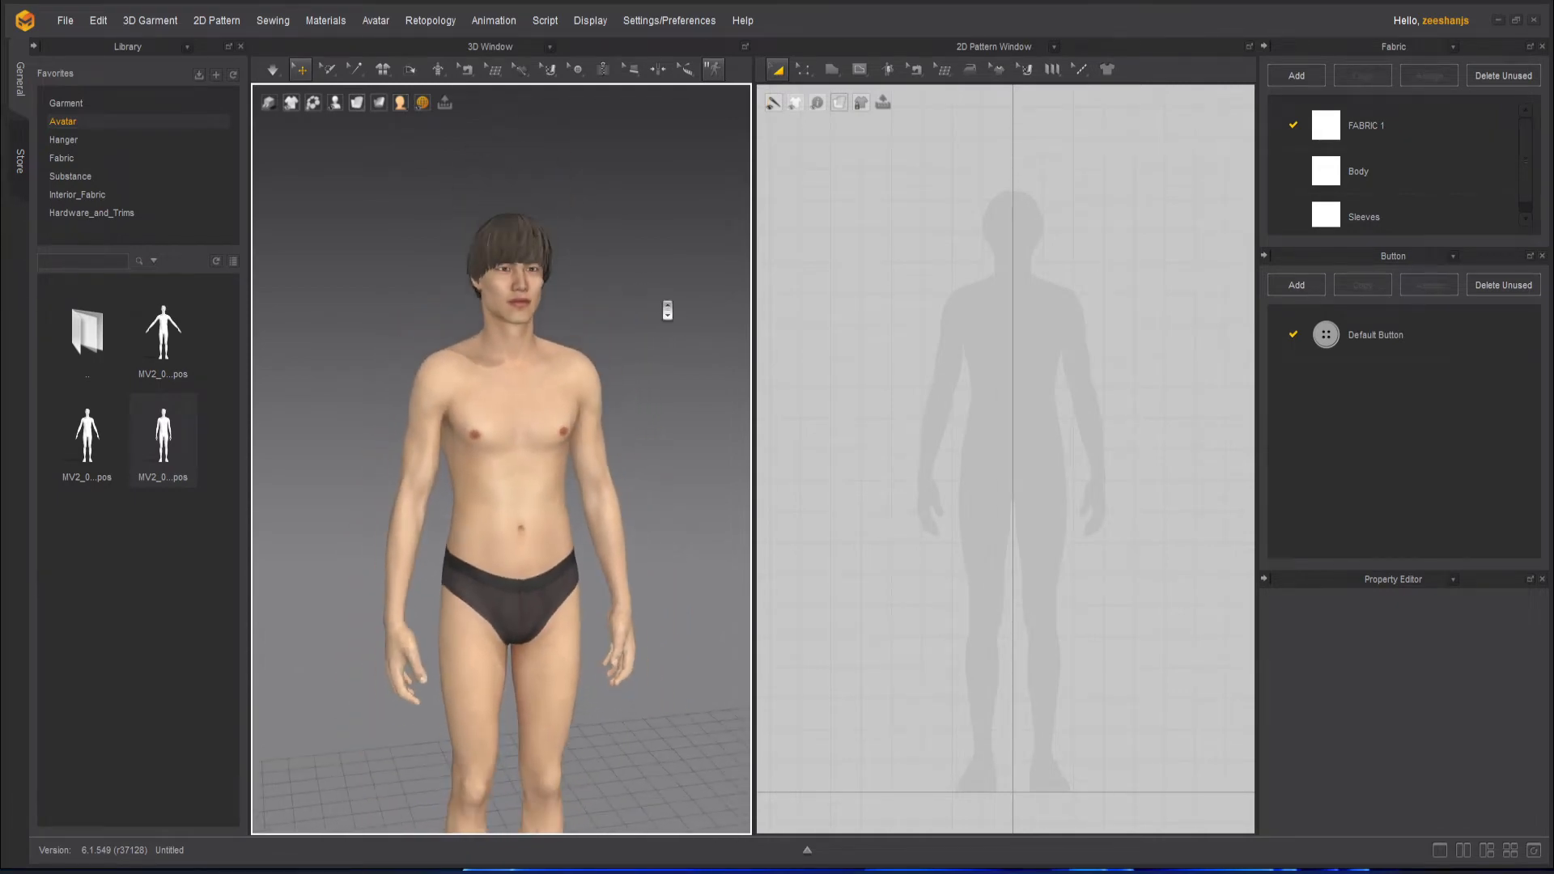
scroll(1006, 329, "down", 3)
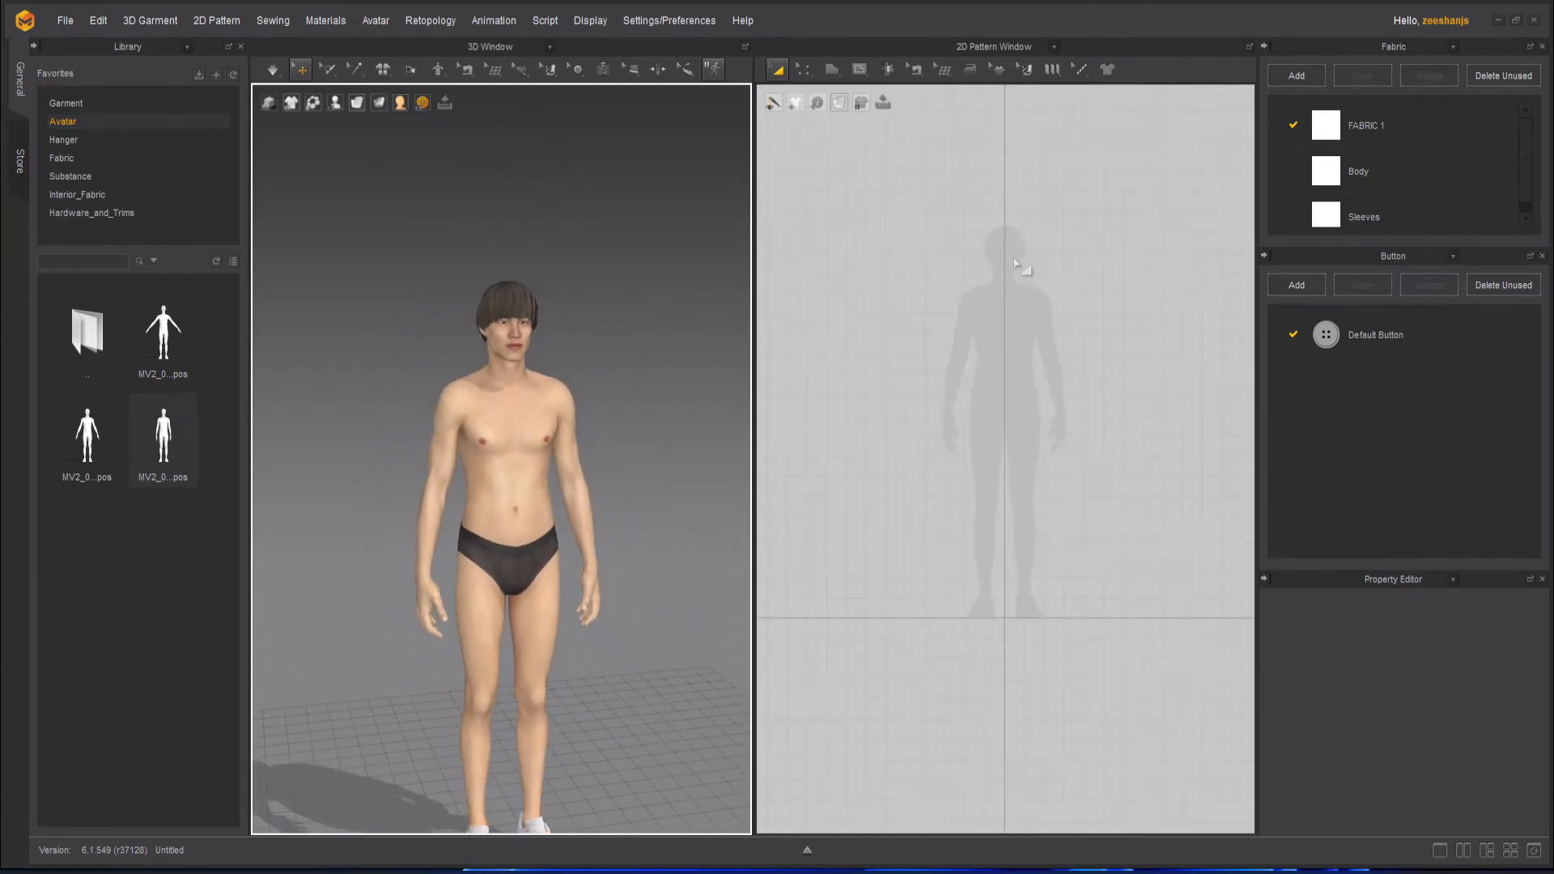
- Draw a wide rectangular pattern over the head and shoulders of the avatar silhouette, with an outline length of about 278 cm
left_click(832, 71)
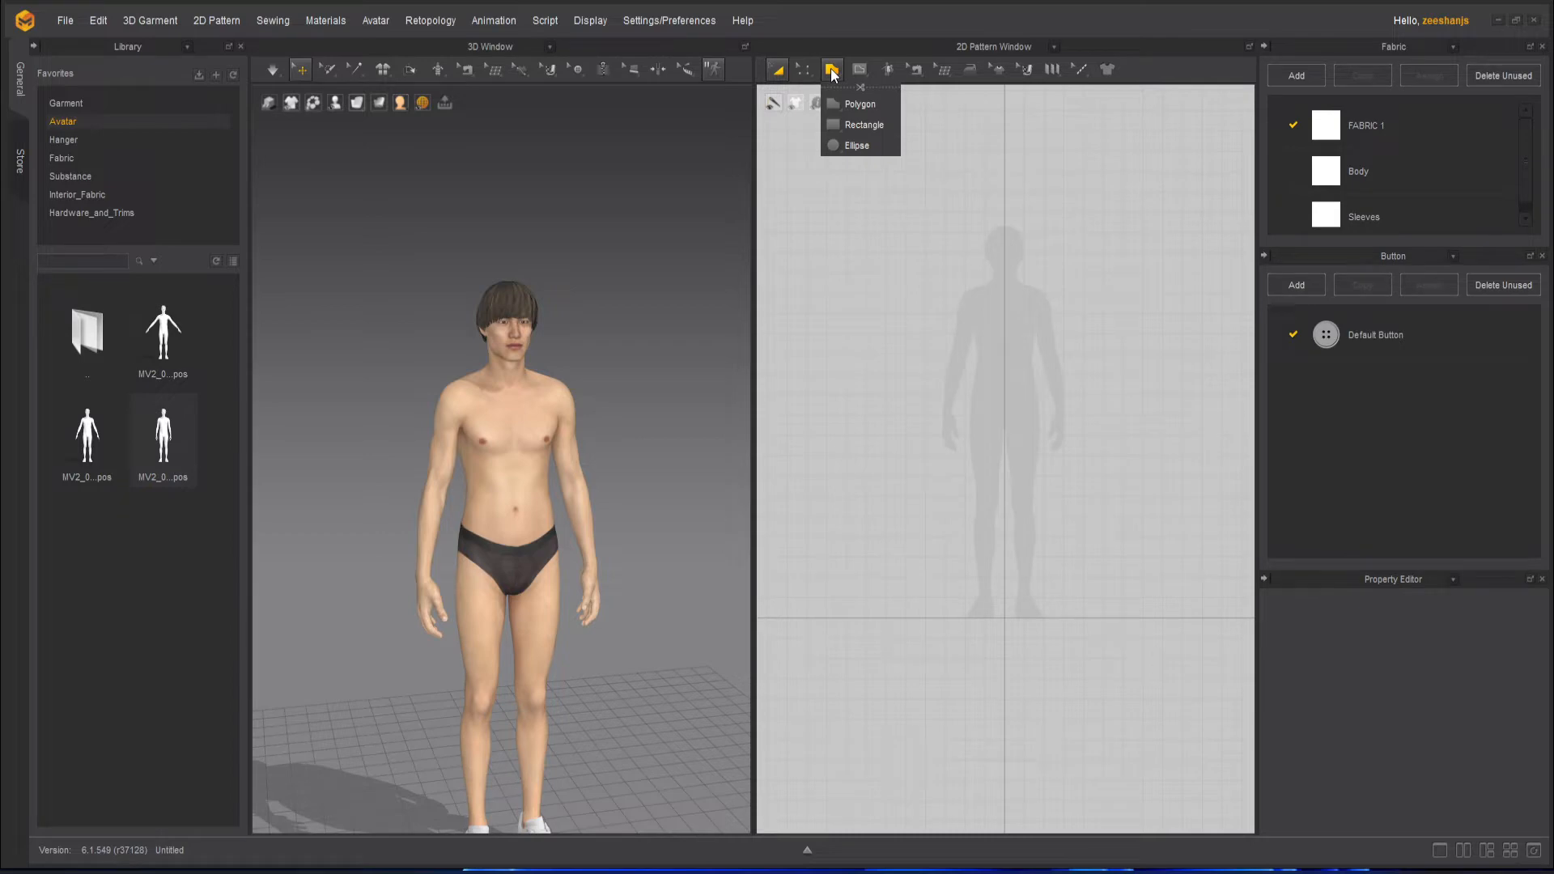
left_click(880, 125)
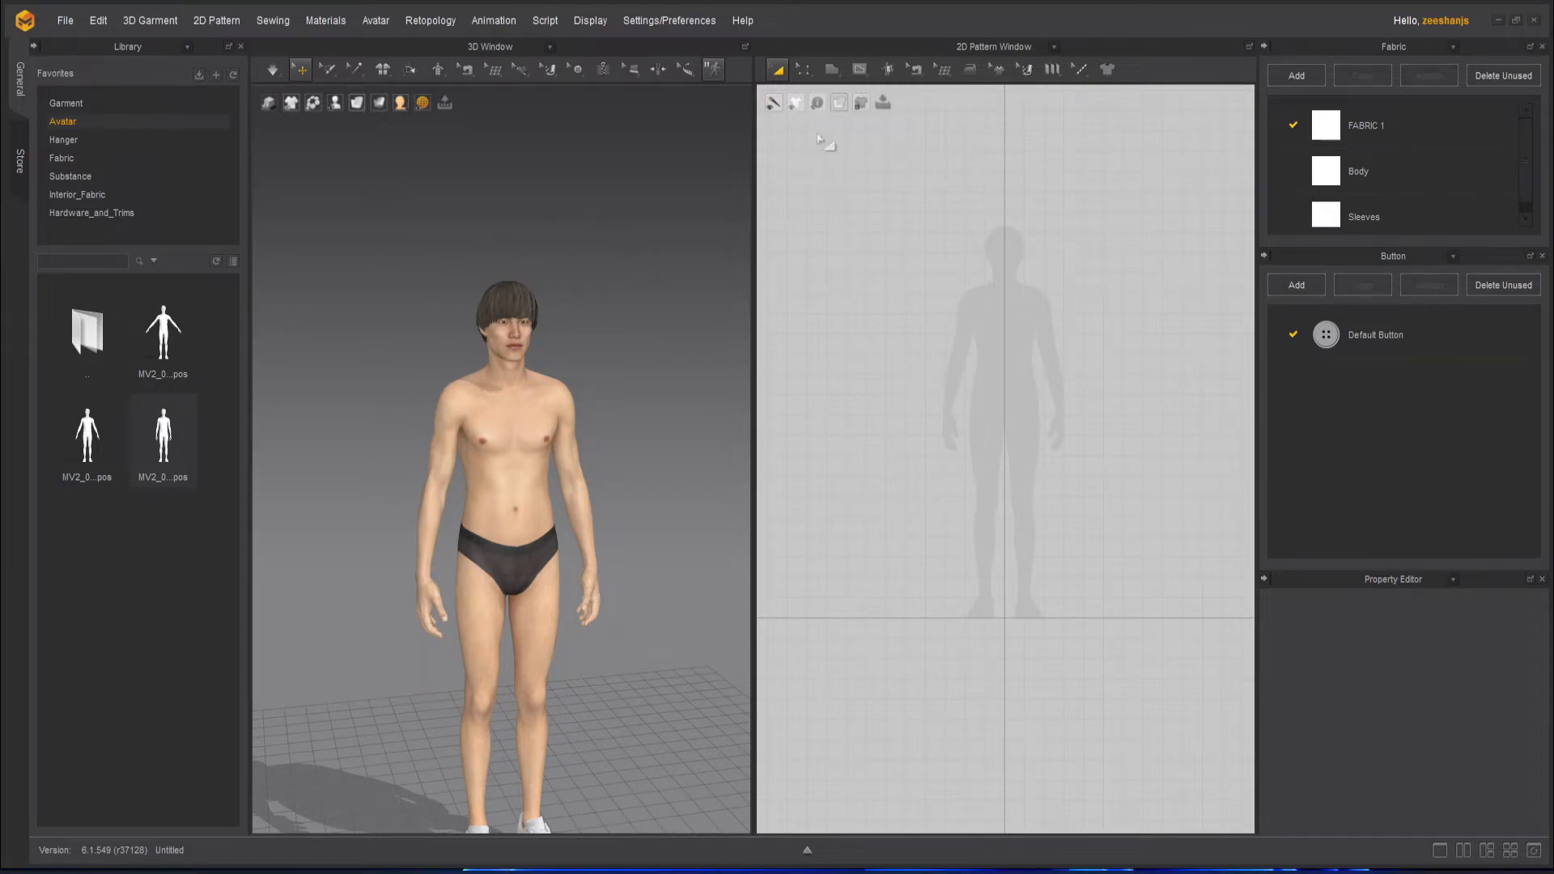
left_click(827, 73)
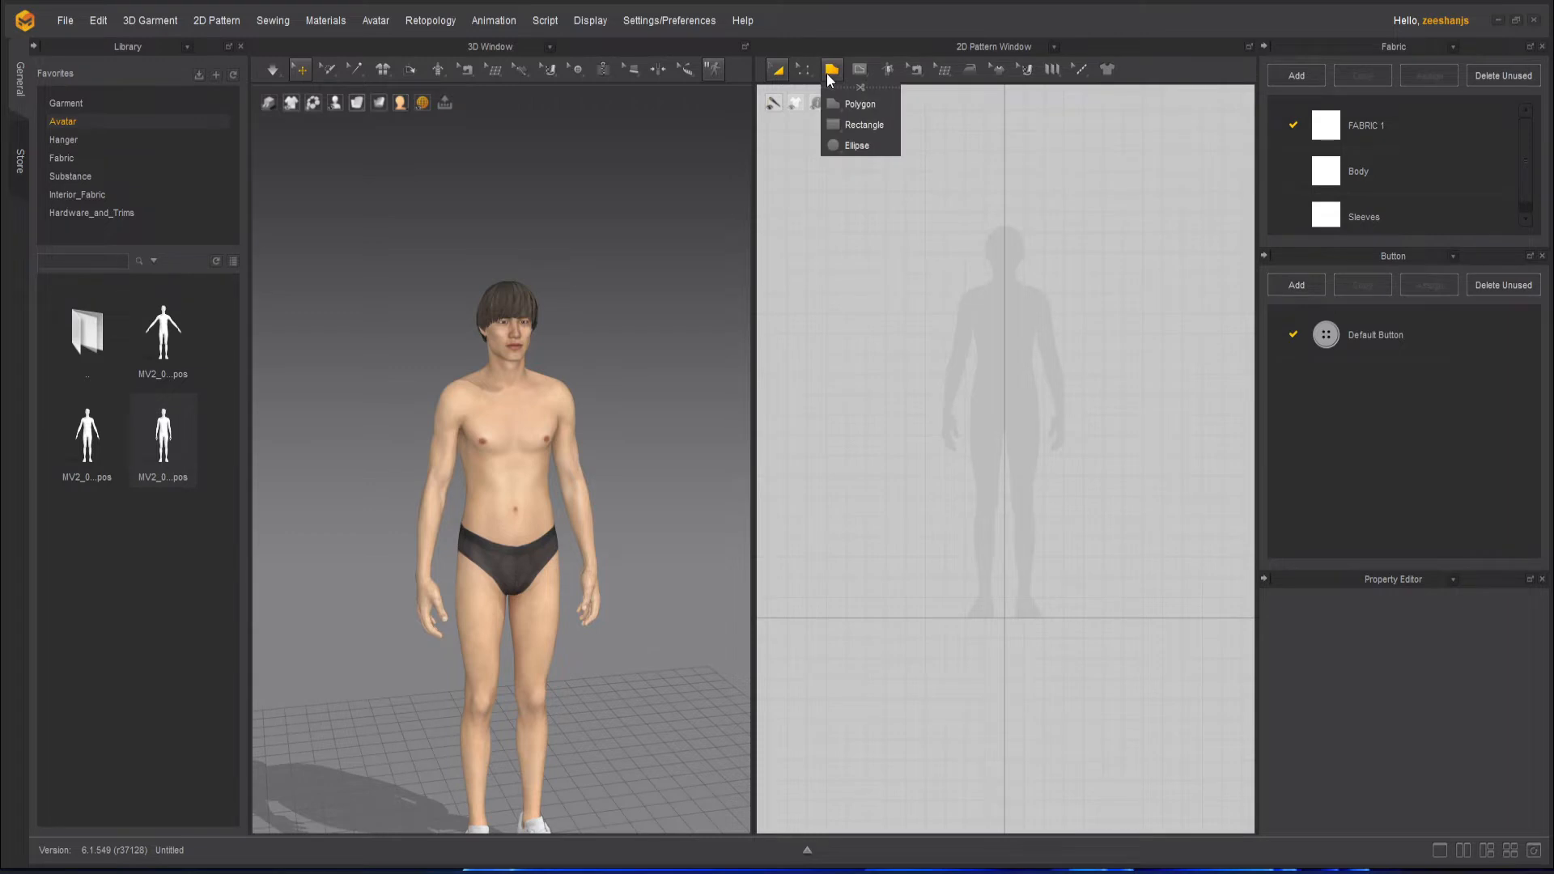
left_click(849, 125)
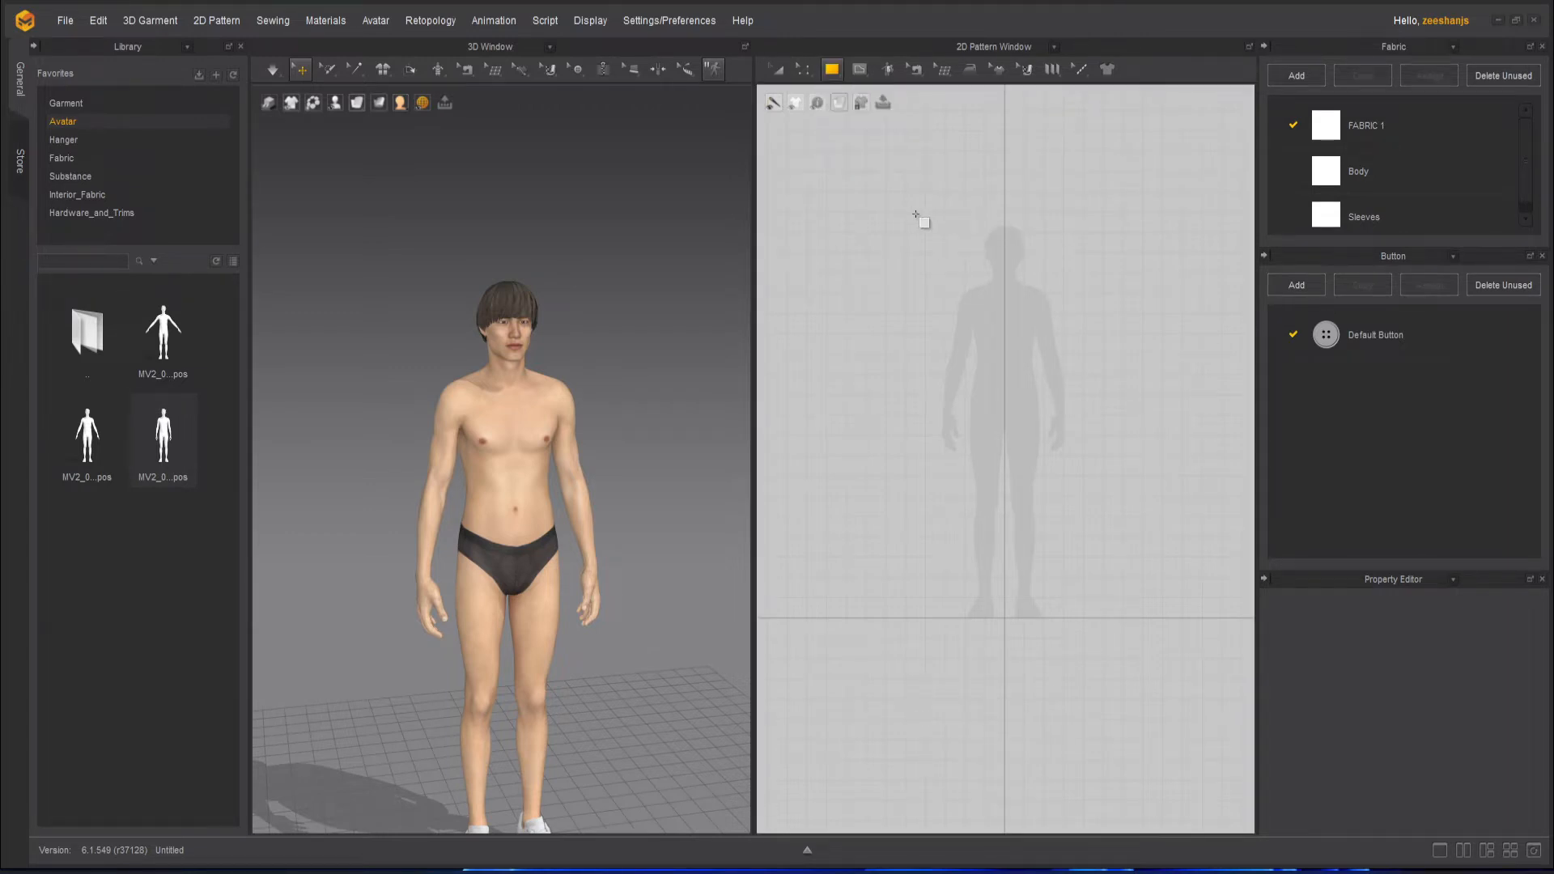
left_click_drag(915, 214, 1097, 310)
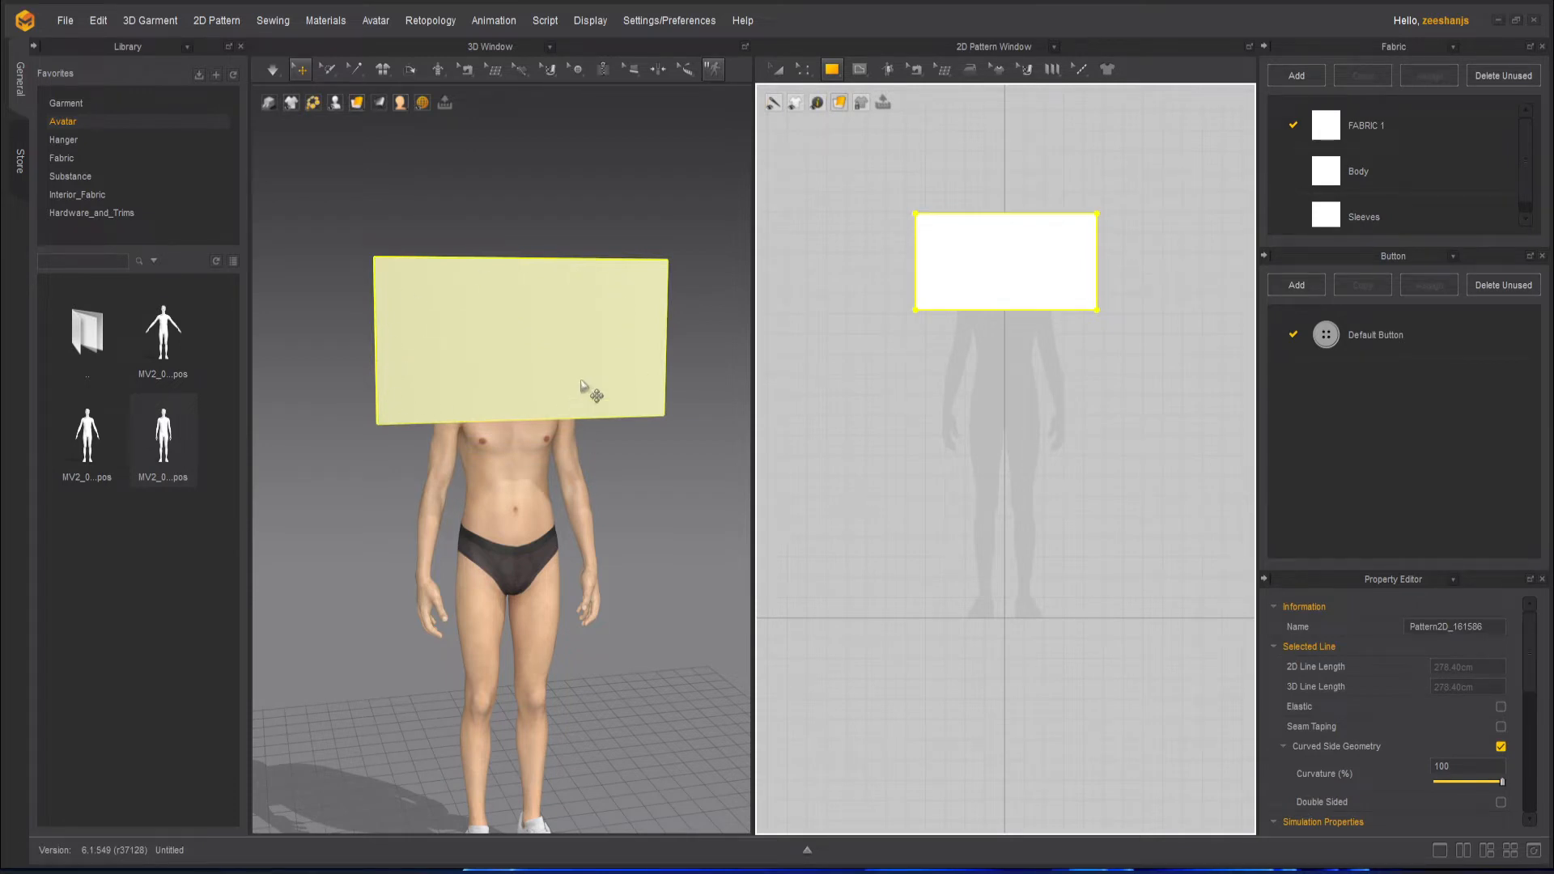
- Rotate the rectangle pattern in the 3D view until it lies flat, parallel to the floor
right_click_drag(520, 476, 580, 361)
left_click(581, 357)
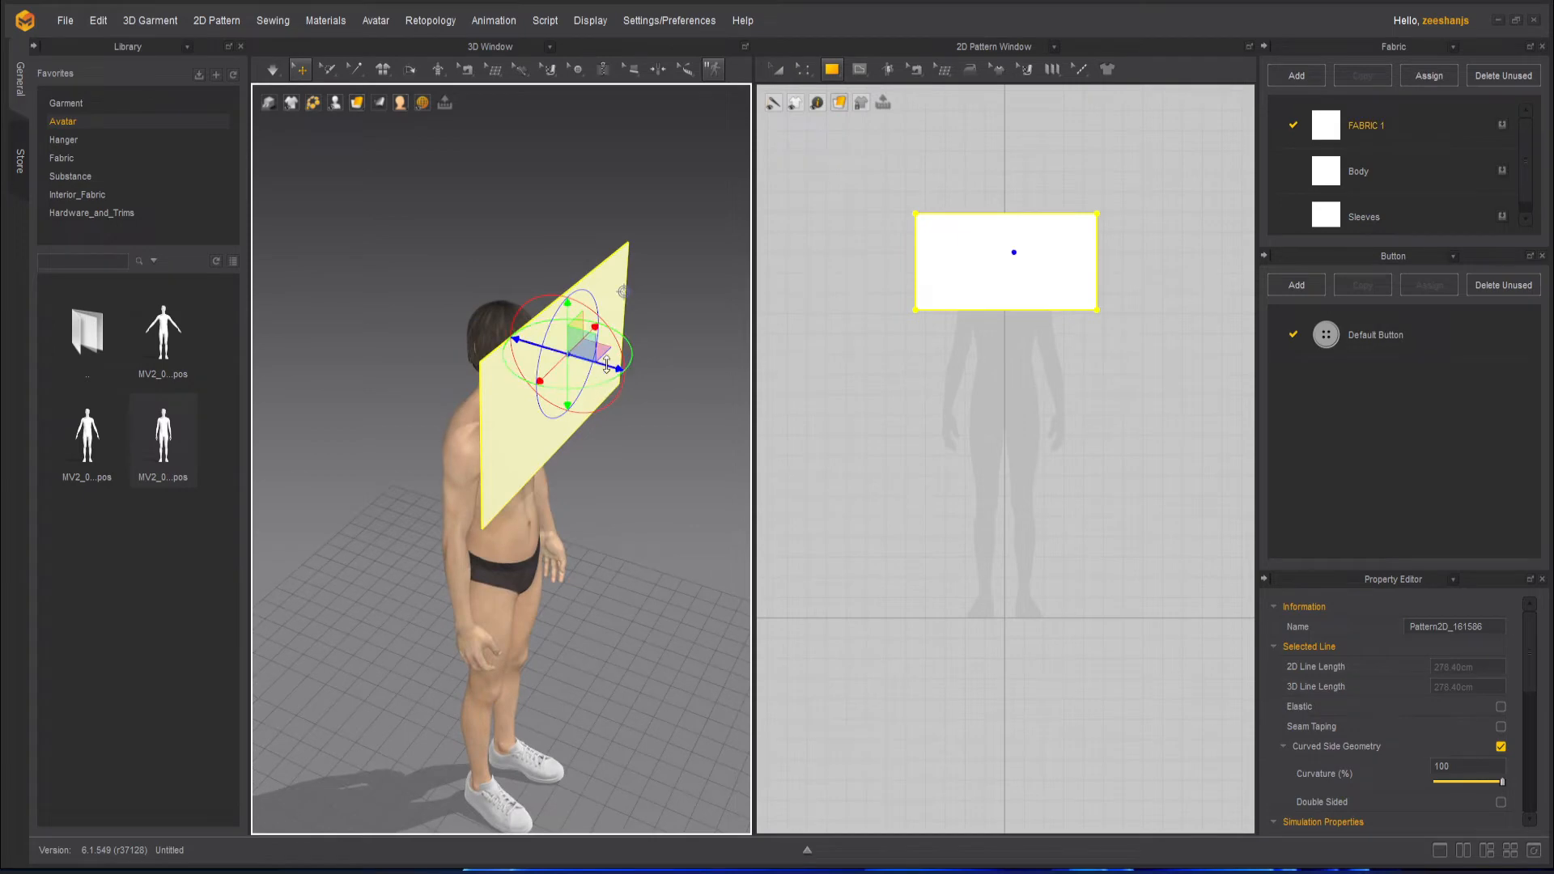
left_click_drag(607, 364, 593, 240)
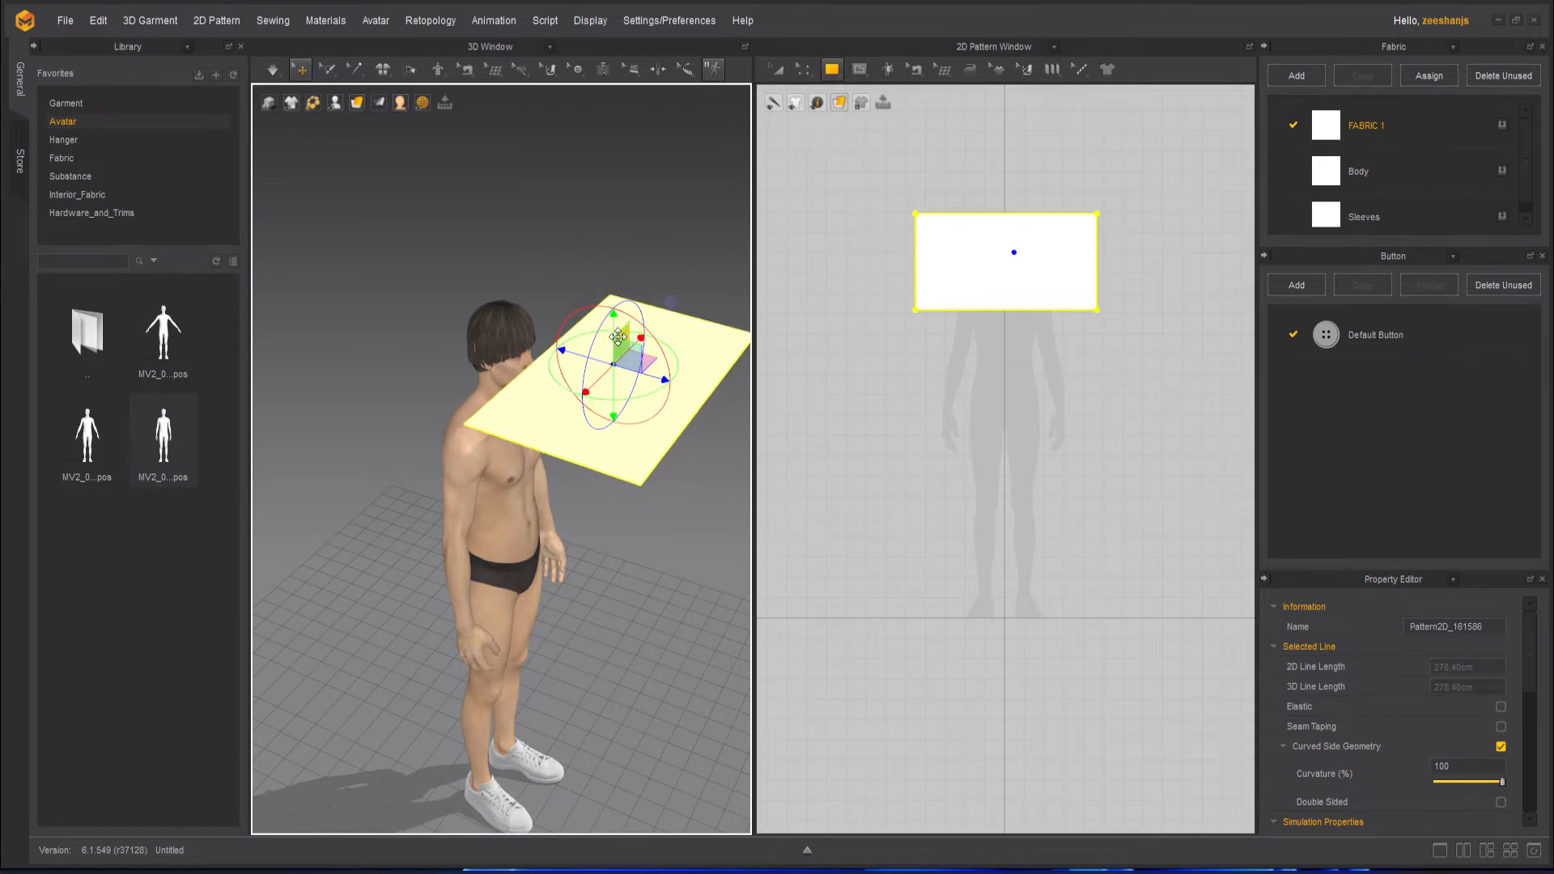
- Raise the flat rectangle pattern above the avatar's head in the 3D view and centre it over the head
left_click_drag(614, 332, 549, 242)
key("2")
middle_click_drag(657, 360, 548, 469)
right_click_drag(549, 470, 593, 502)
left_click_drag(539, 359, 522, 360)
right_click_drag(560, 461, 538, 426)
middle_click_drag(572, 453, 618, 381)
right_click_drag(609, 378, 626, 391)
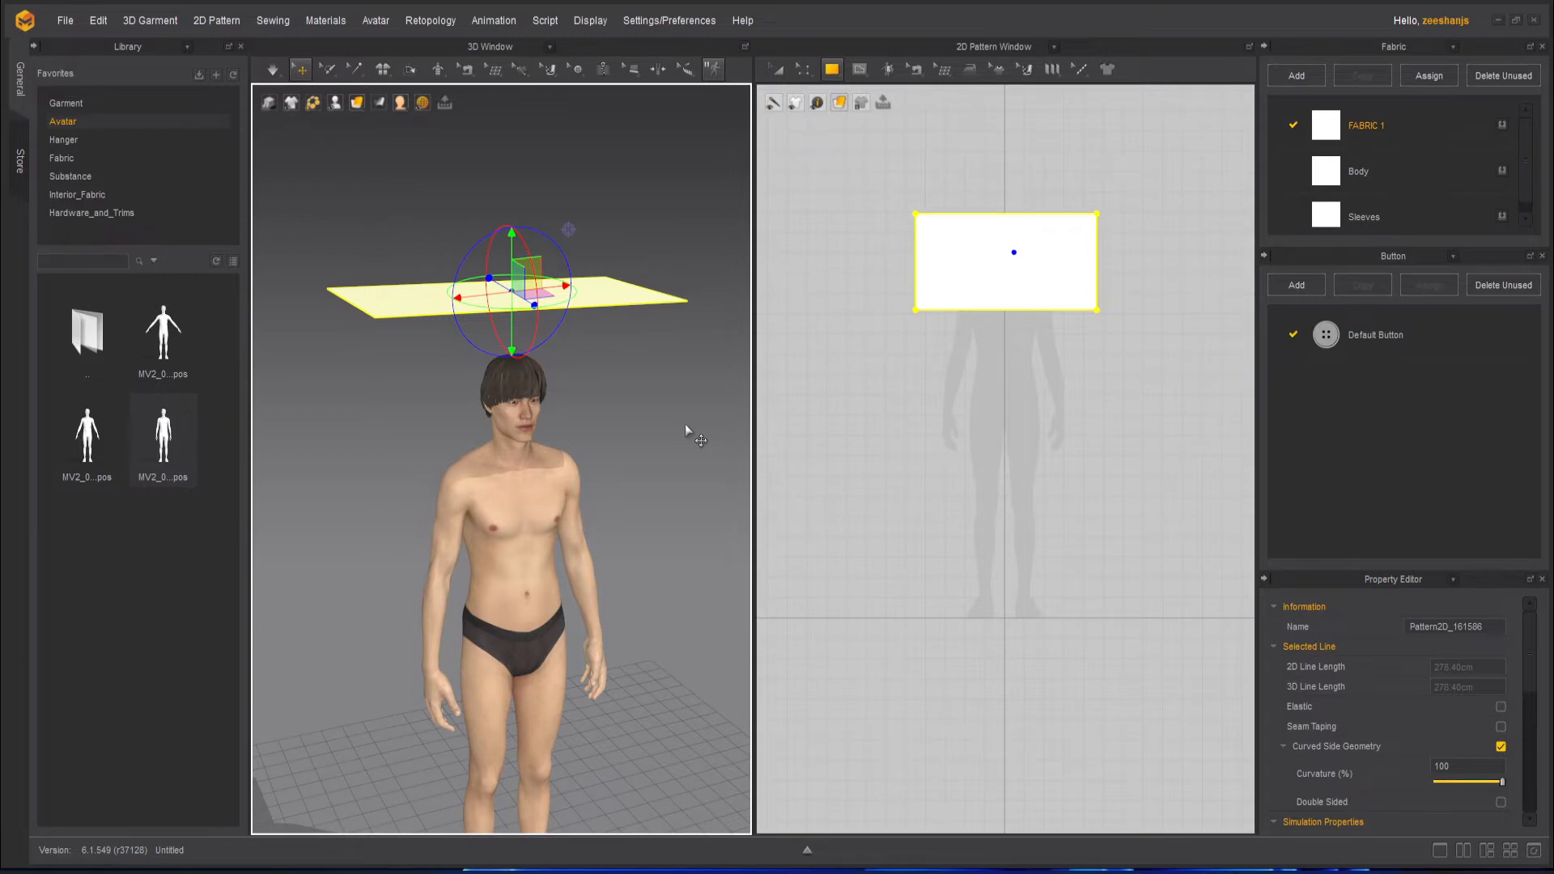
left_click(622, 384)
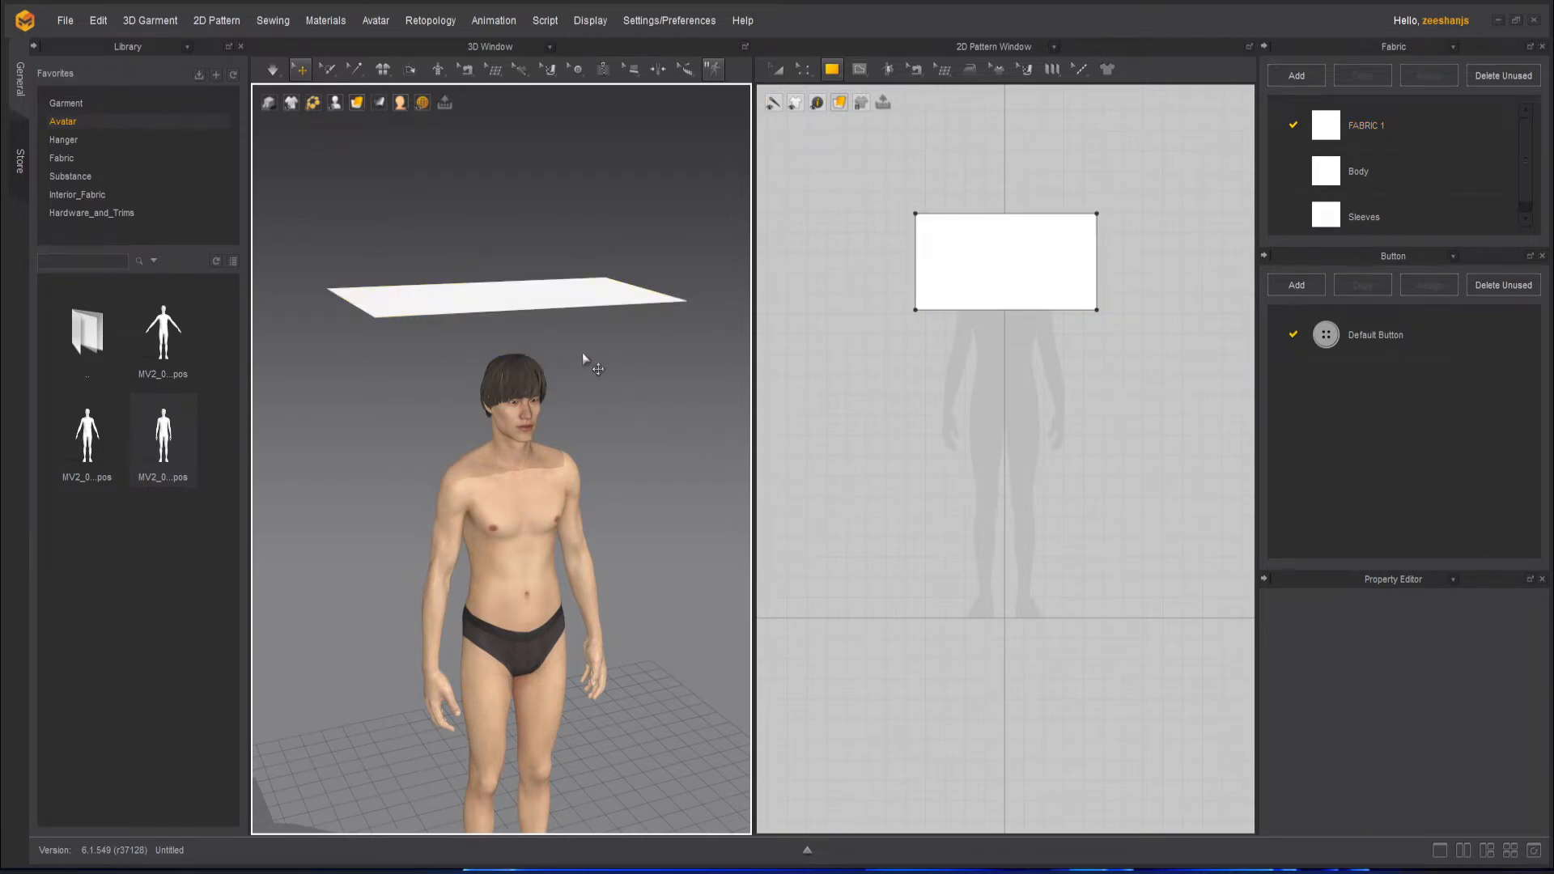
right_click_drag(581, 352, 513, 354)
left_click(513, 354)
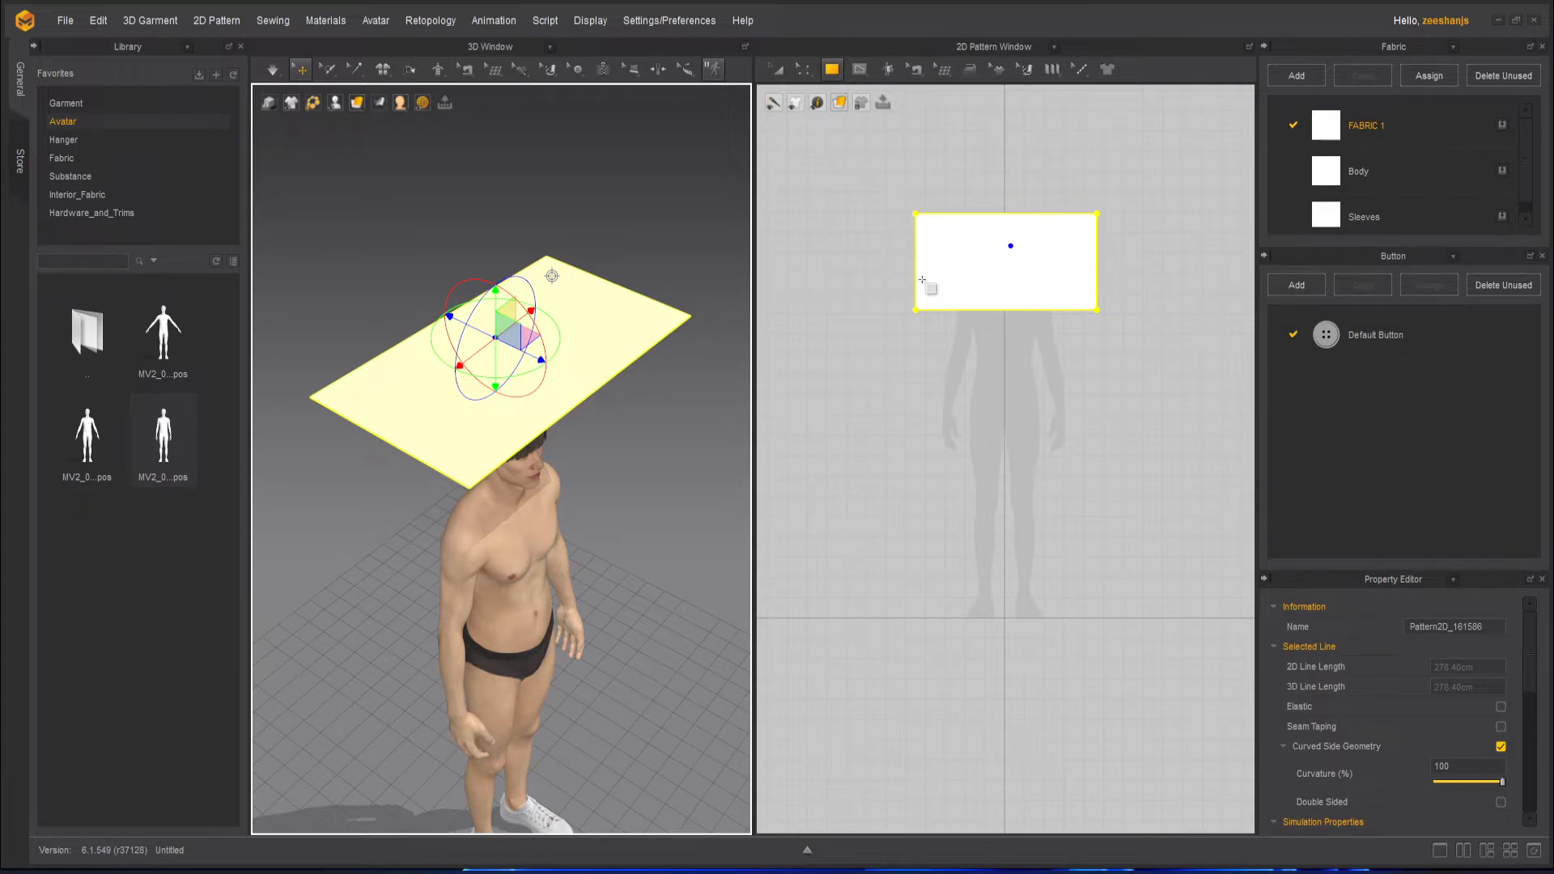
- Move the rectangle in the 2D pattern view slightly higher, keeping it centred over the silhouette's head
left_click(778, 71)
left_click(1007, 251)
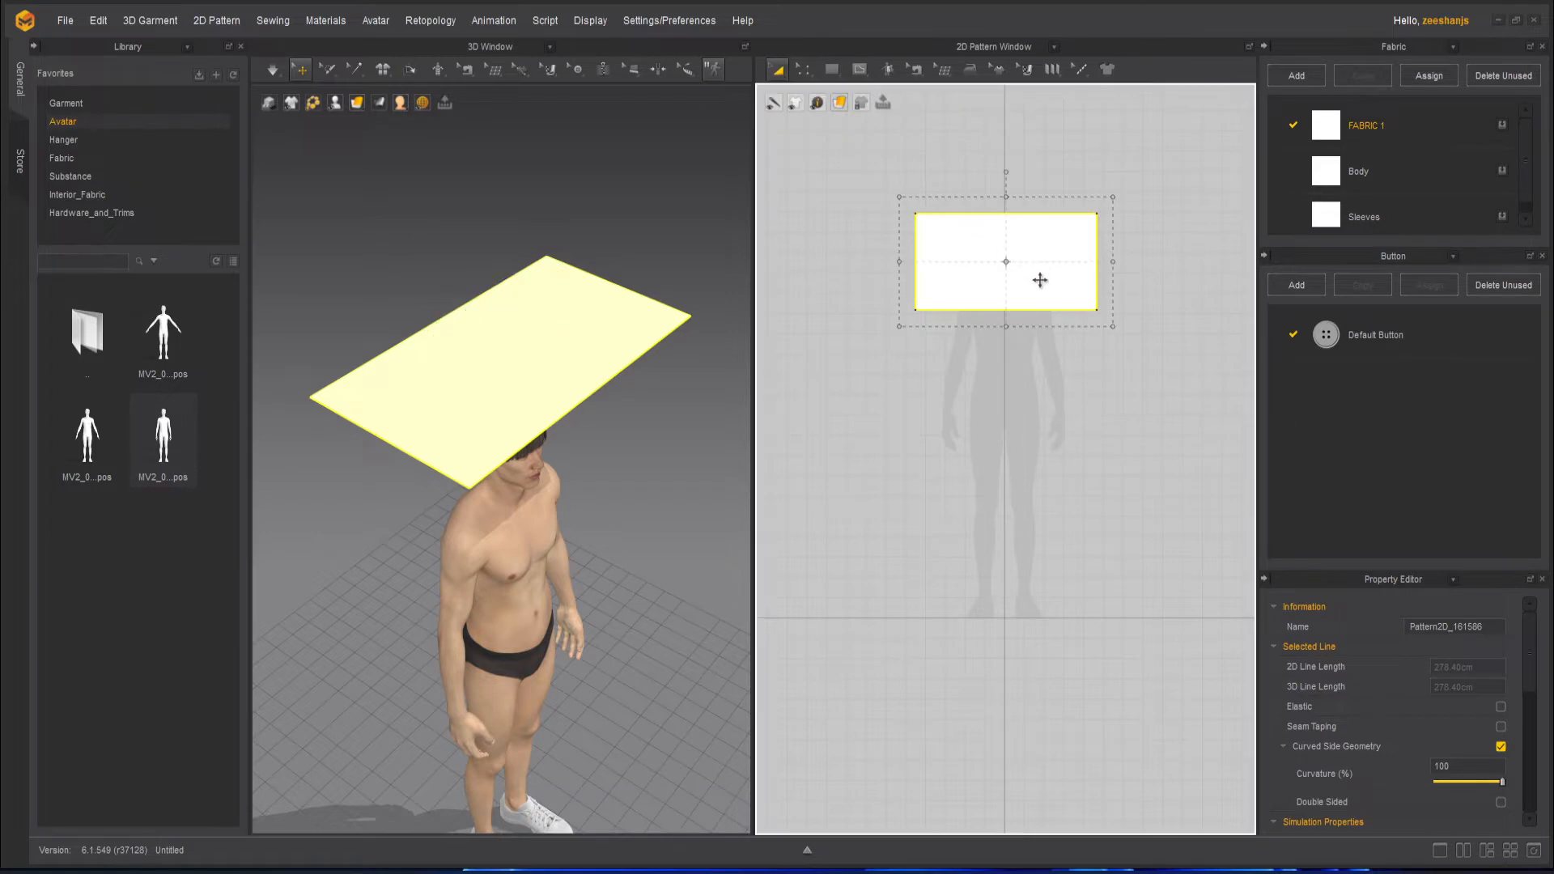
left_click_drag(1040, 280, 1173, 253)
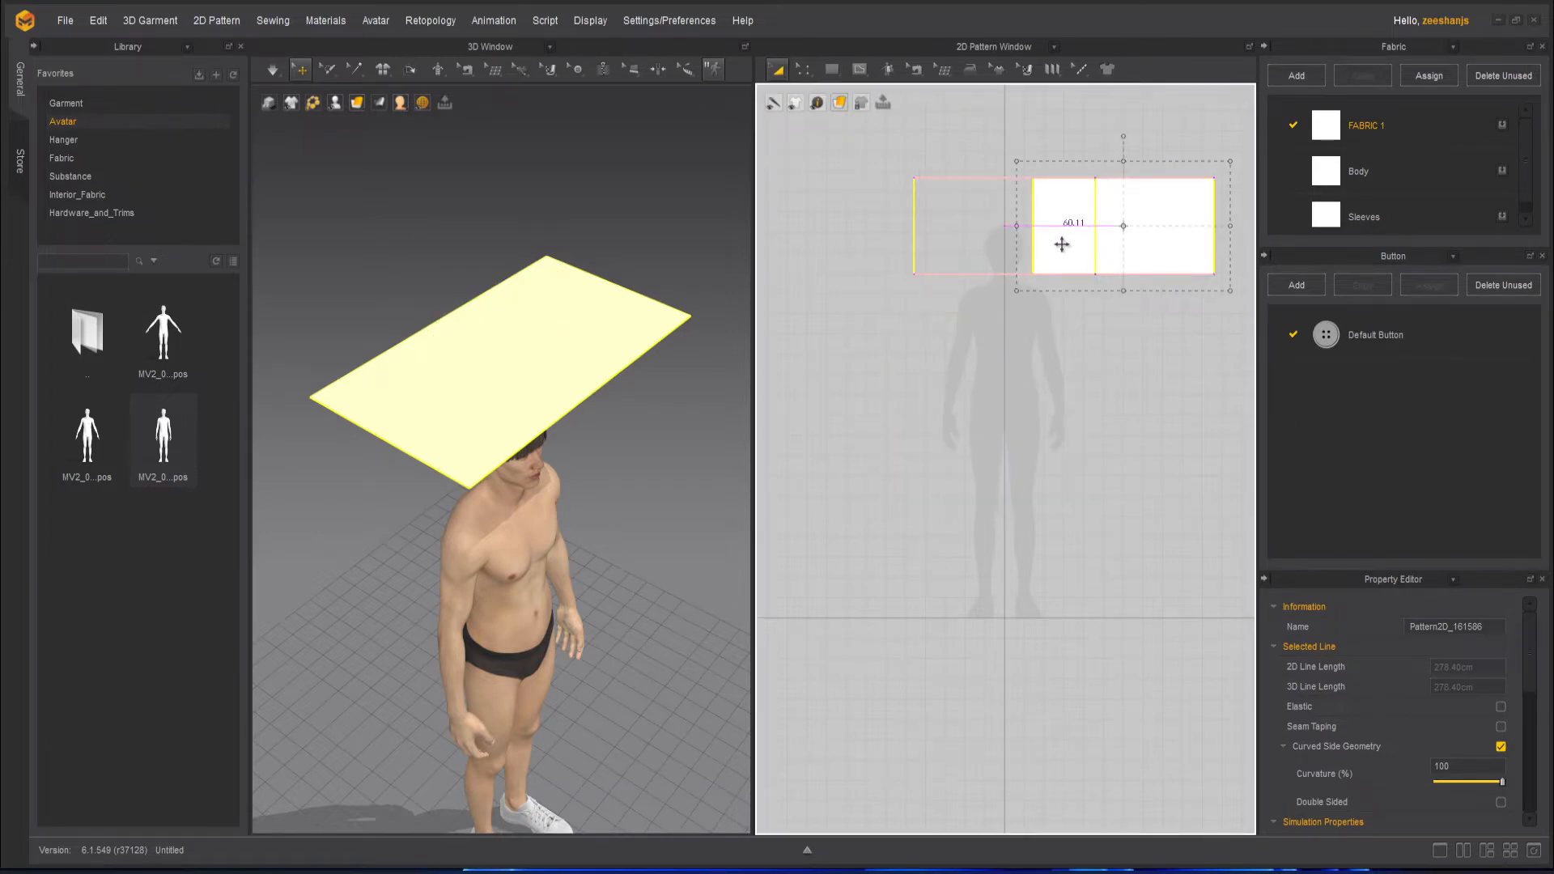
left_click_drag(1062, 243, 1062, 245)
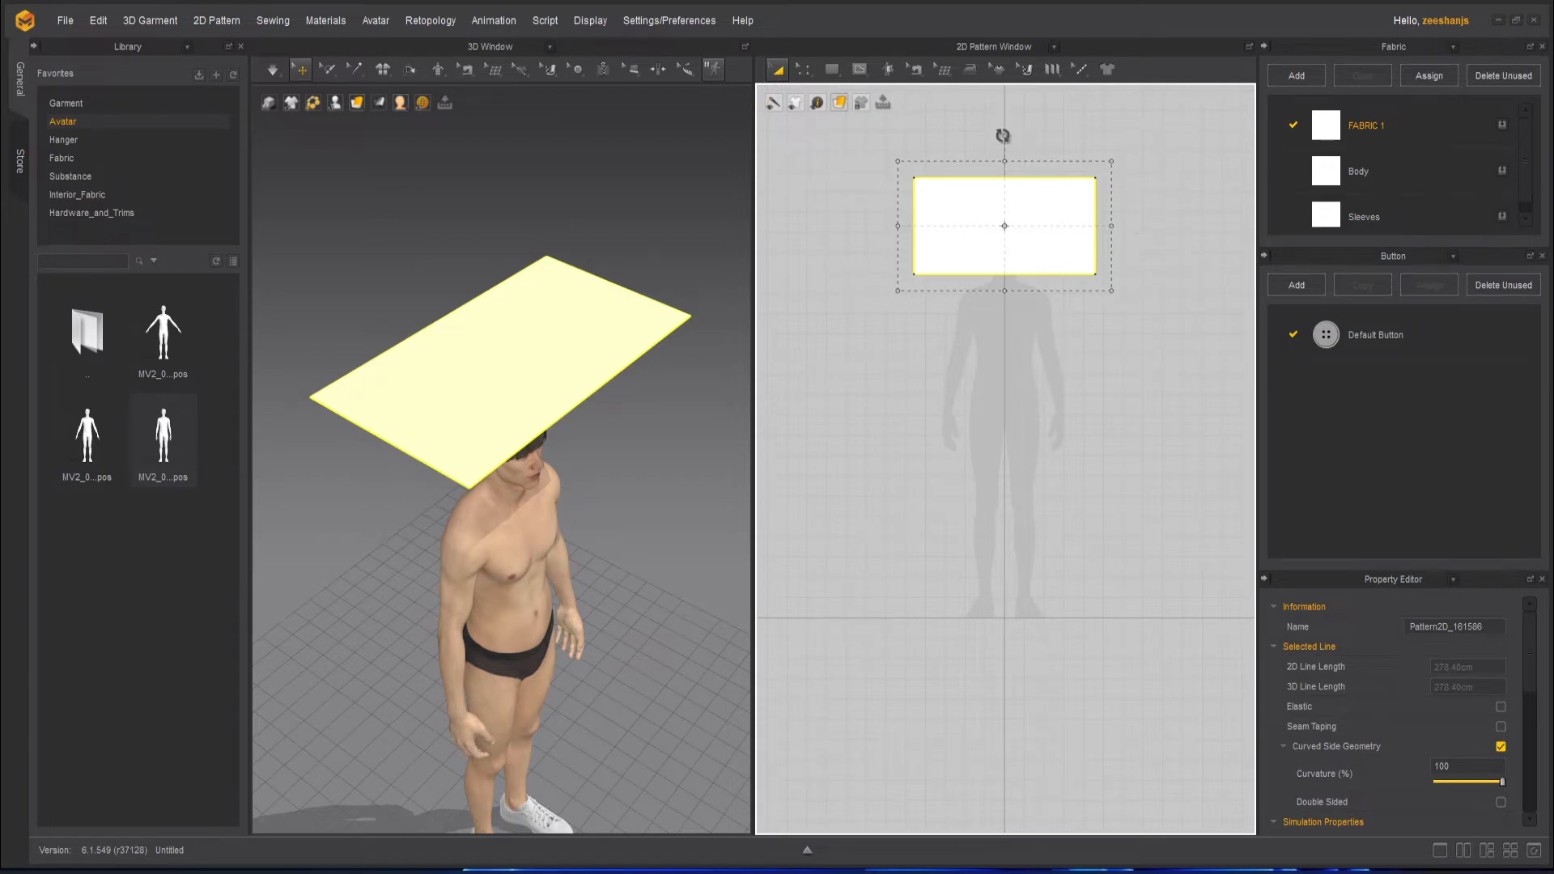
- Try rotating the 2D rectangle pattern roughly a quarter turn and enlarging it from one corner, undoing each change
left_click_drag(1003, 135, 1162, 287)
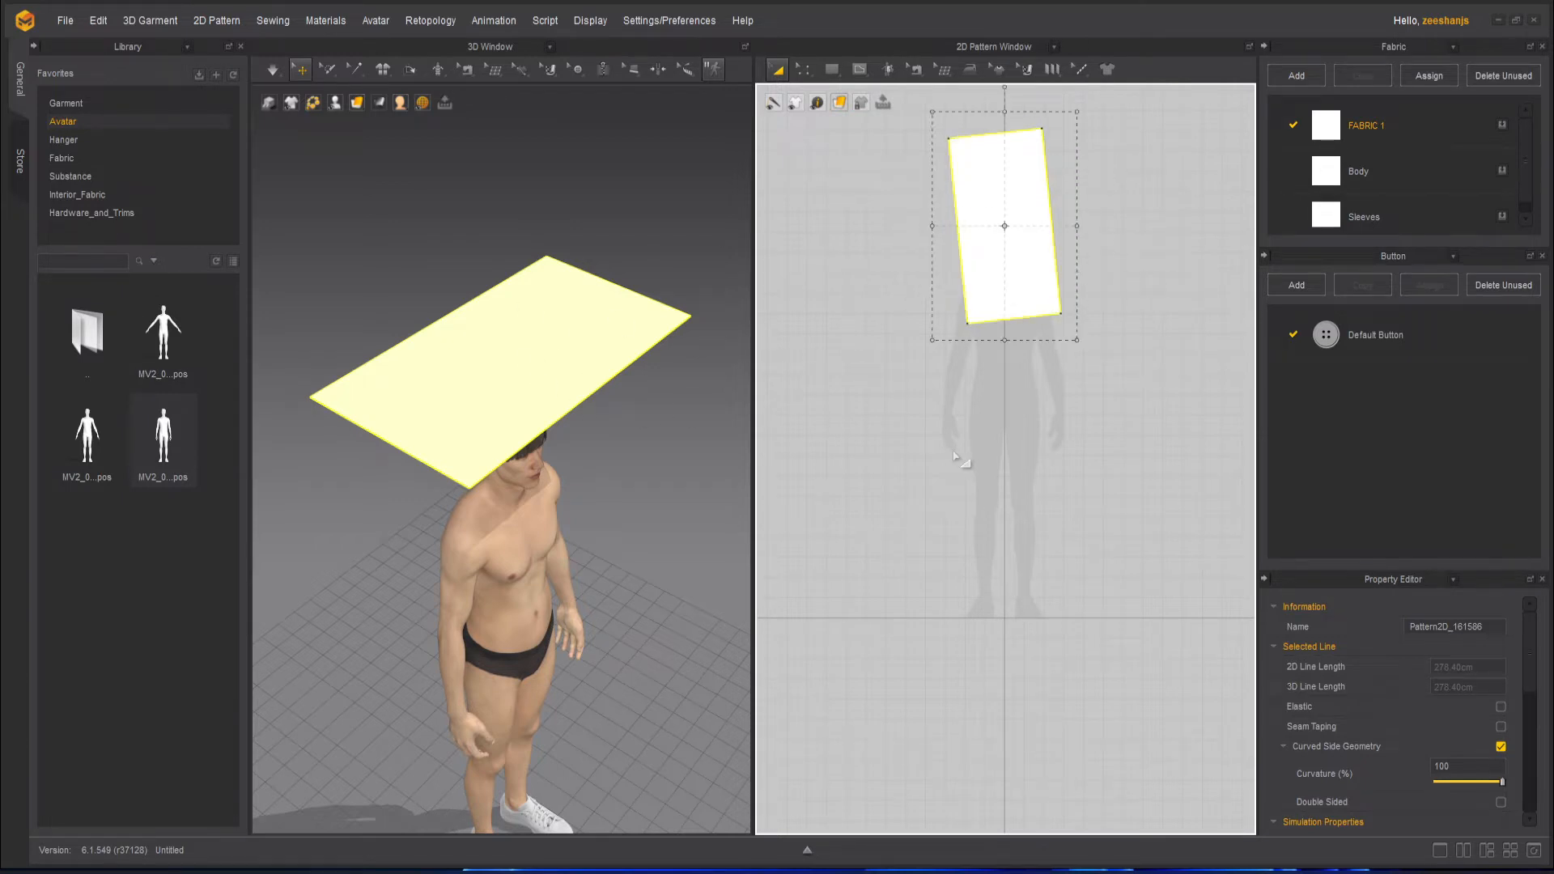
key("ctrl+z")
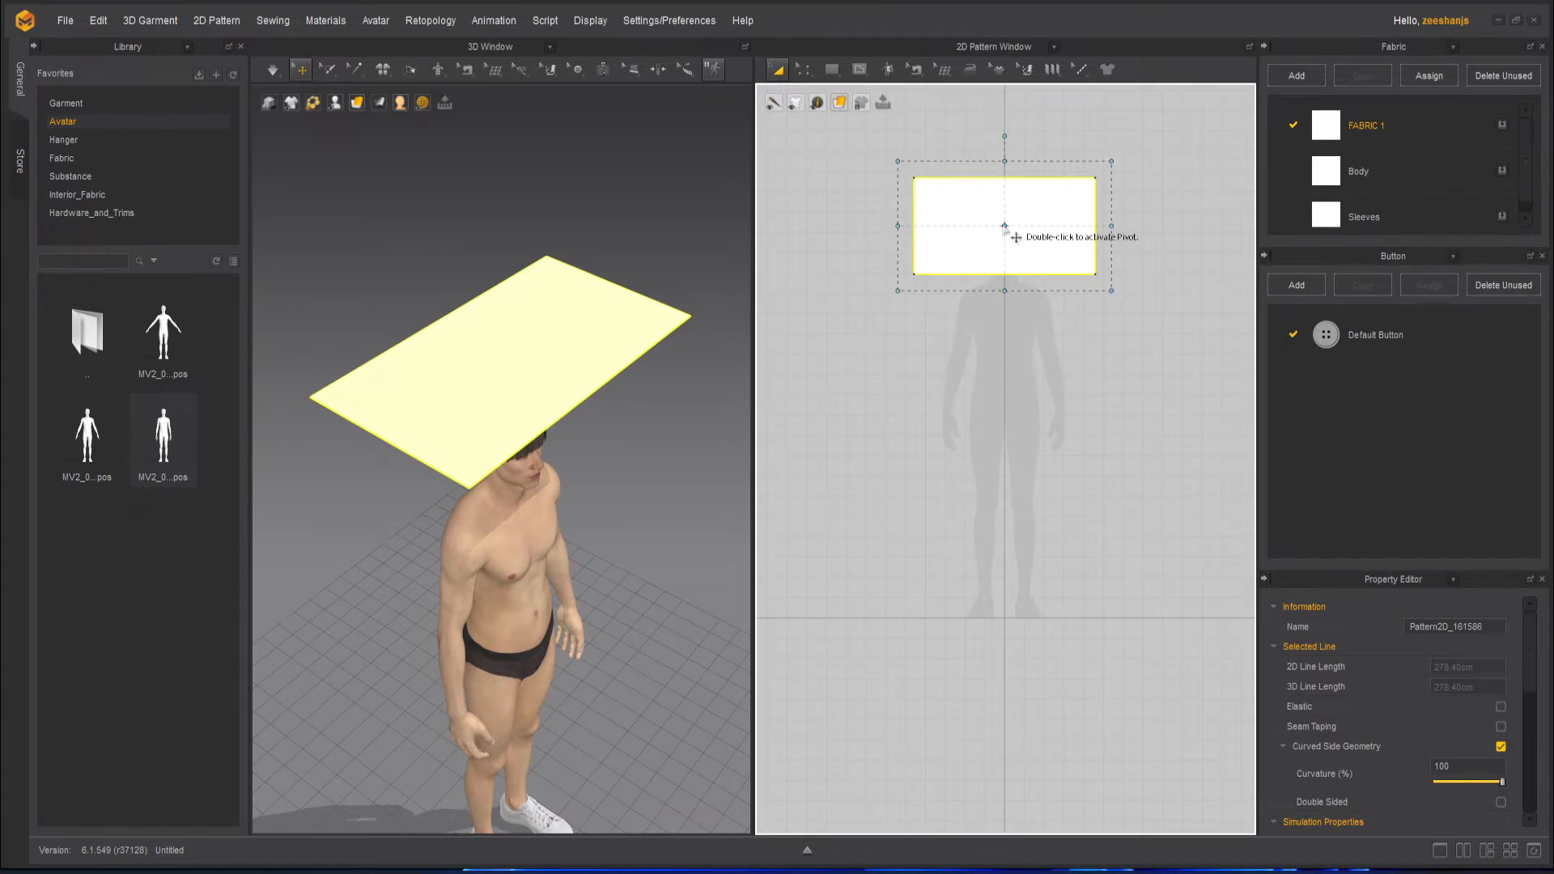
left_click_drag(1111, 290, 1183, 392)
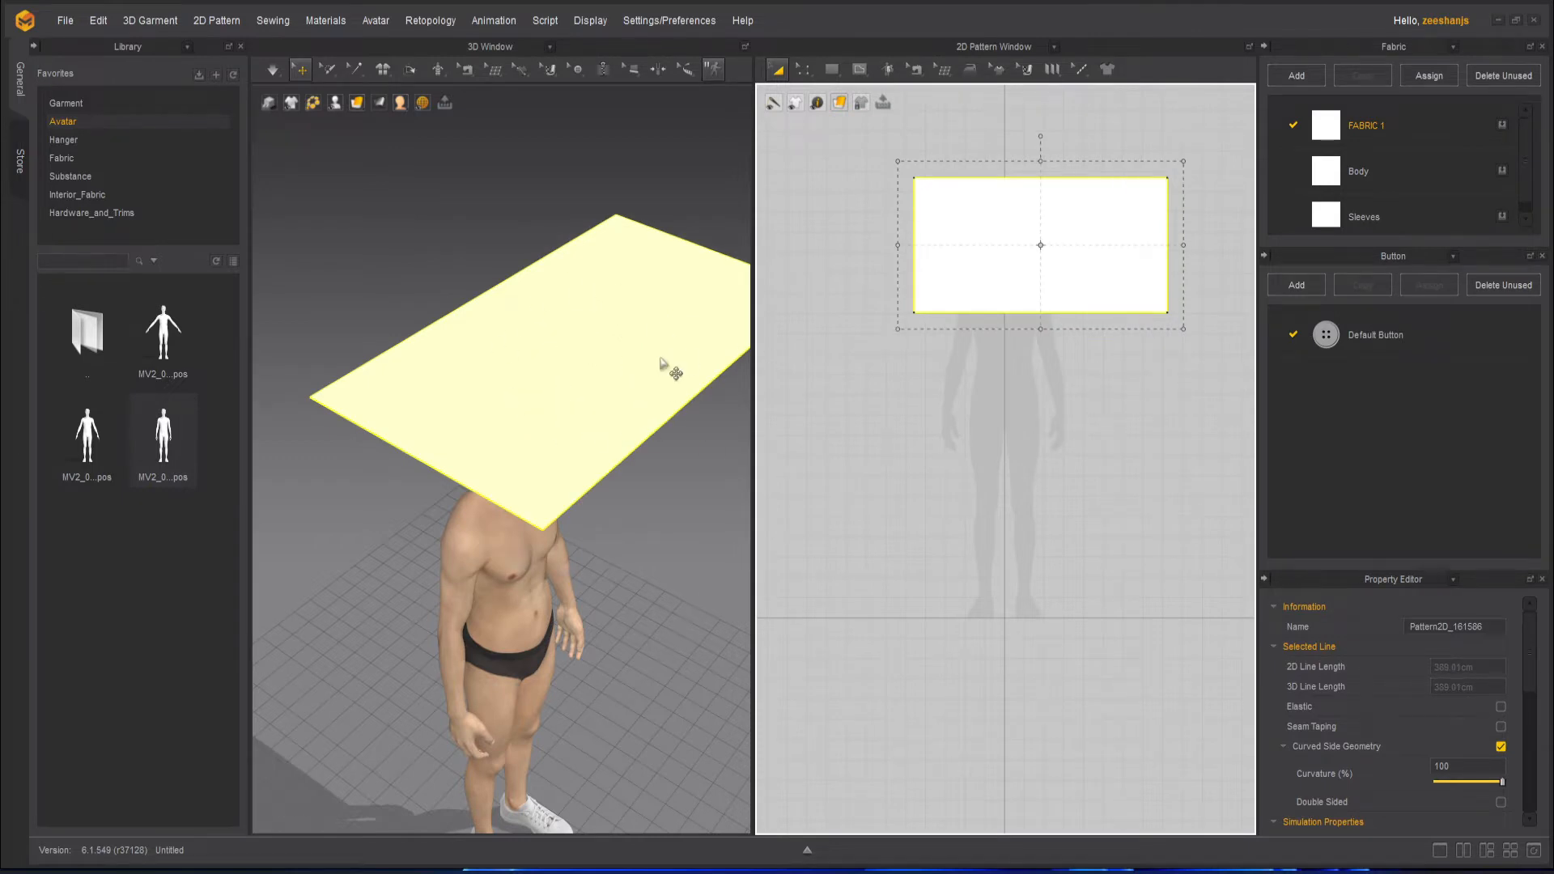
key("ctrl+z")
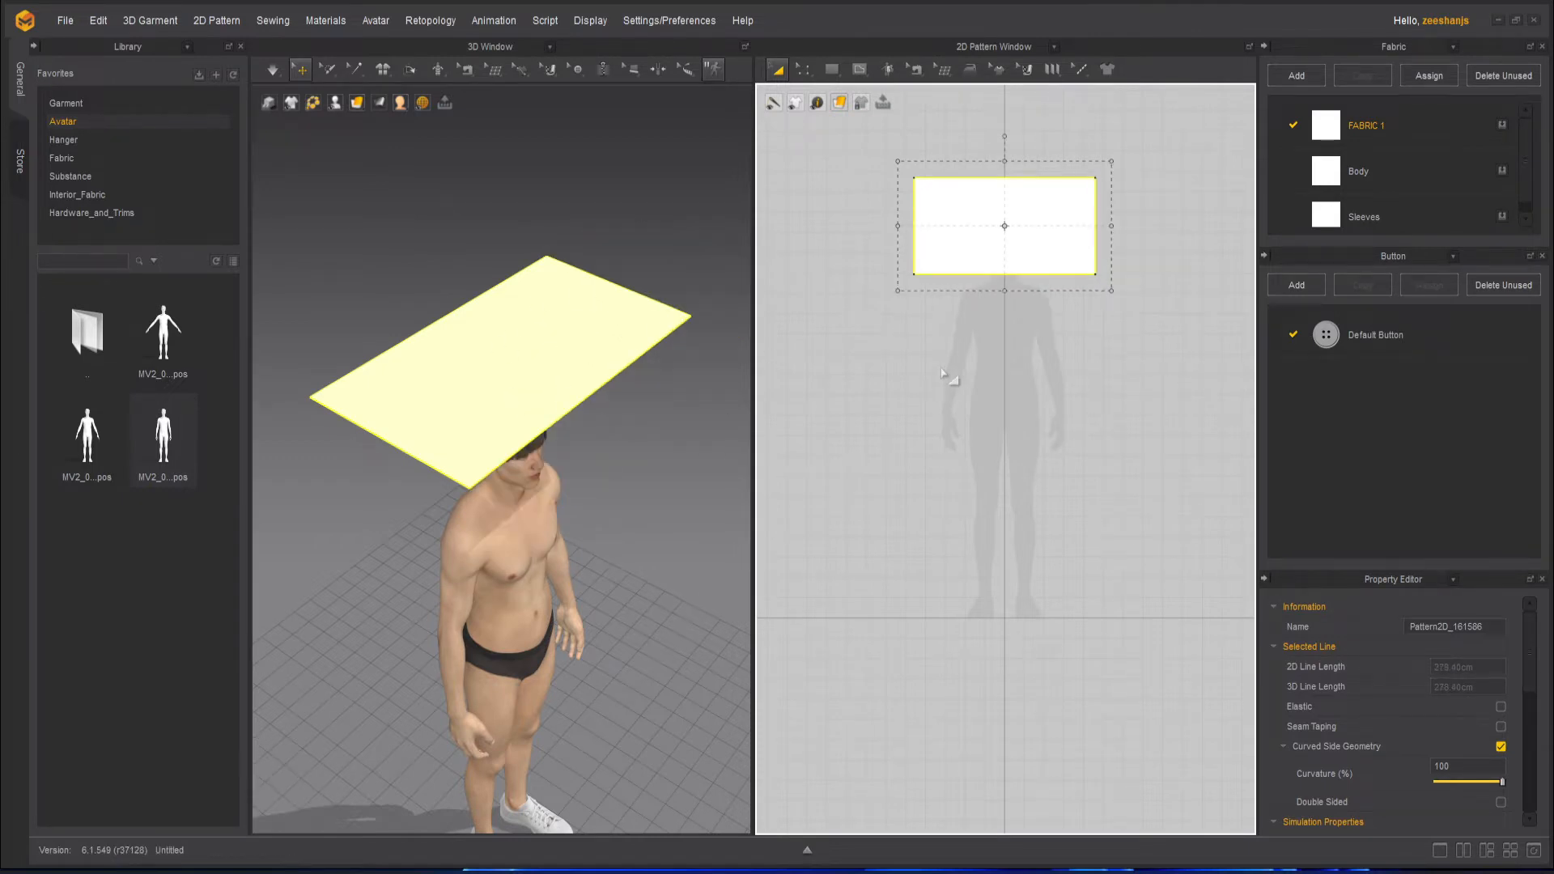
- Try stretching the rectangle pattern by its edges and corner, both one-sided and symmetrically, undoing each change
left_click_drag(1005, 291, 1007, 357)
left_click_drag(898, 257, 837, 256)
key("ctrl+z")
key("ctrl+z")
left_click_drag(1111, 291, 1194, 354)
key("ctrl+z")
left_click_drag(1114, 224, 1229, 225)
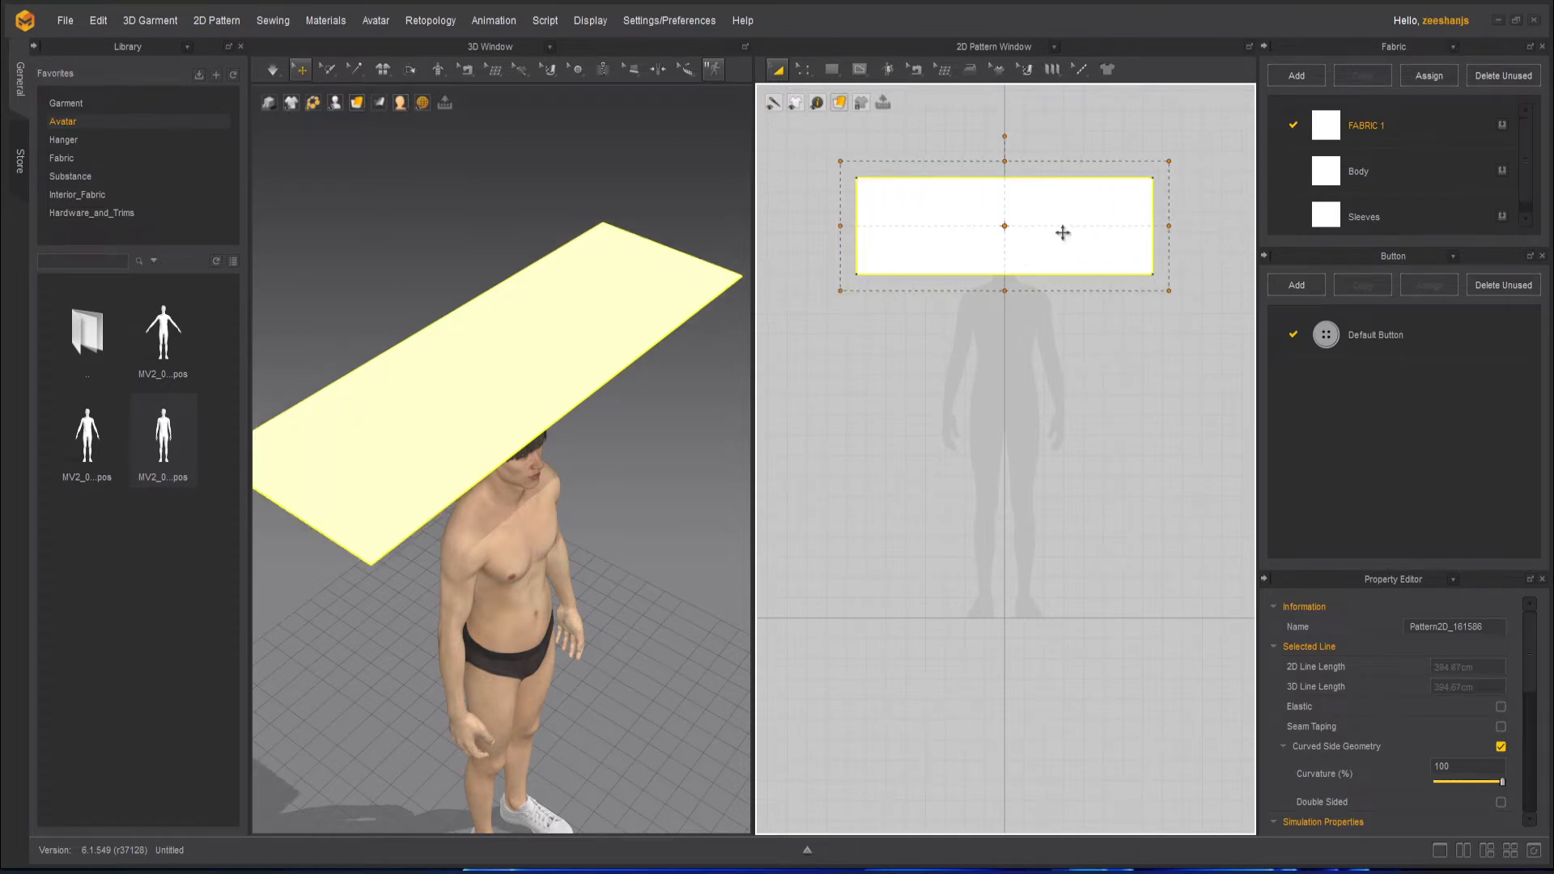
key("ctrl+z")
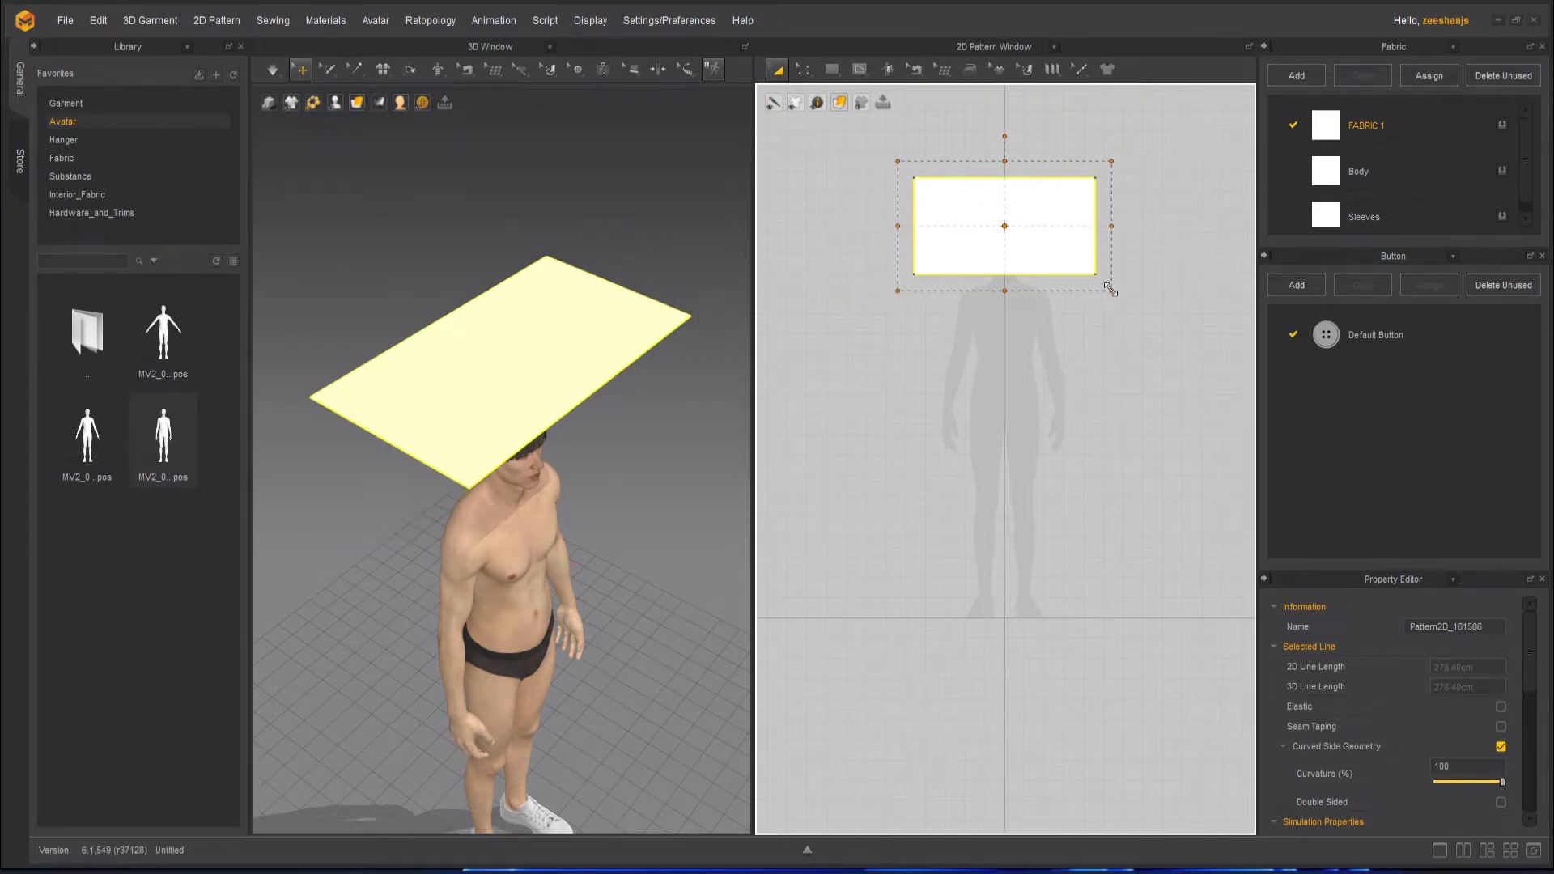
- Enlarge the rectangle pattern proportionally about its centre to roughly 1.4 times its size
left_click_drag(1179, 334, 1190, 341)
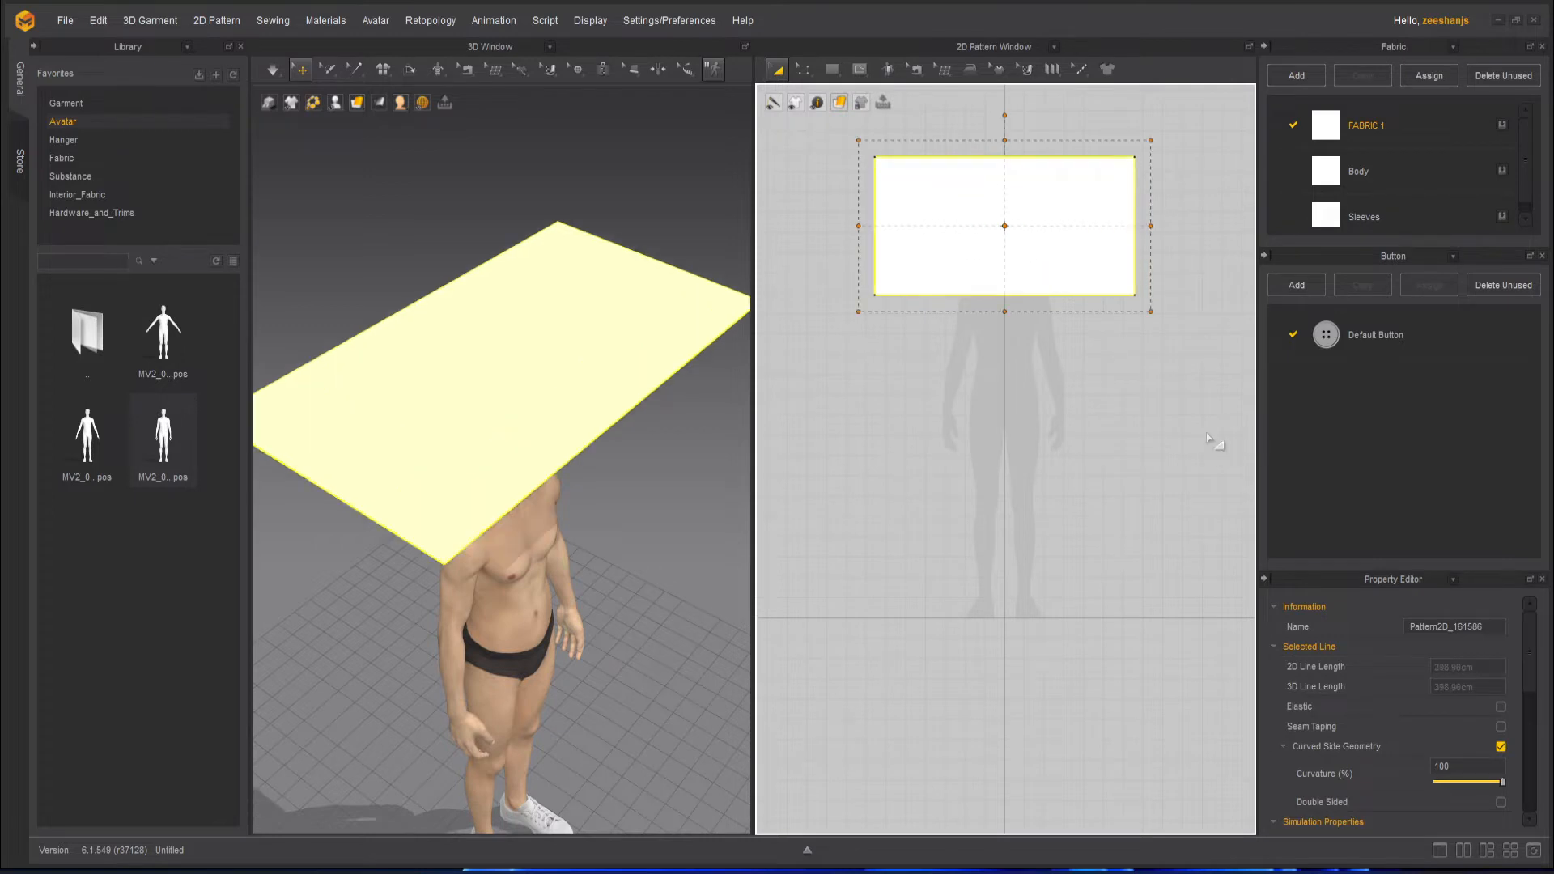
left_click(1117, 359)
- Try shrinking the rectangle pattern from its lower-right corner with the opposite corner fixed, and undo it
left_click(1065, 241)
left_click_drag(1149, 310, 1109, 271)
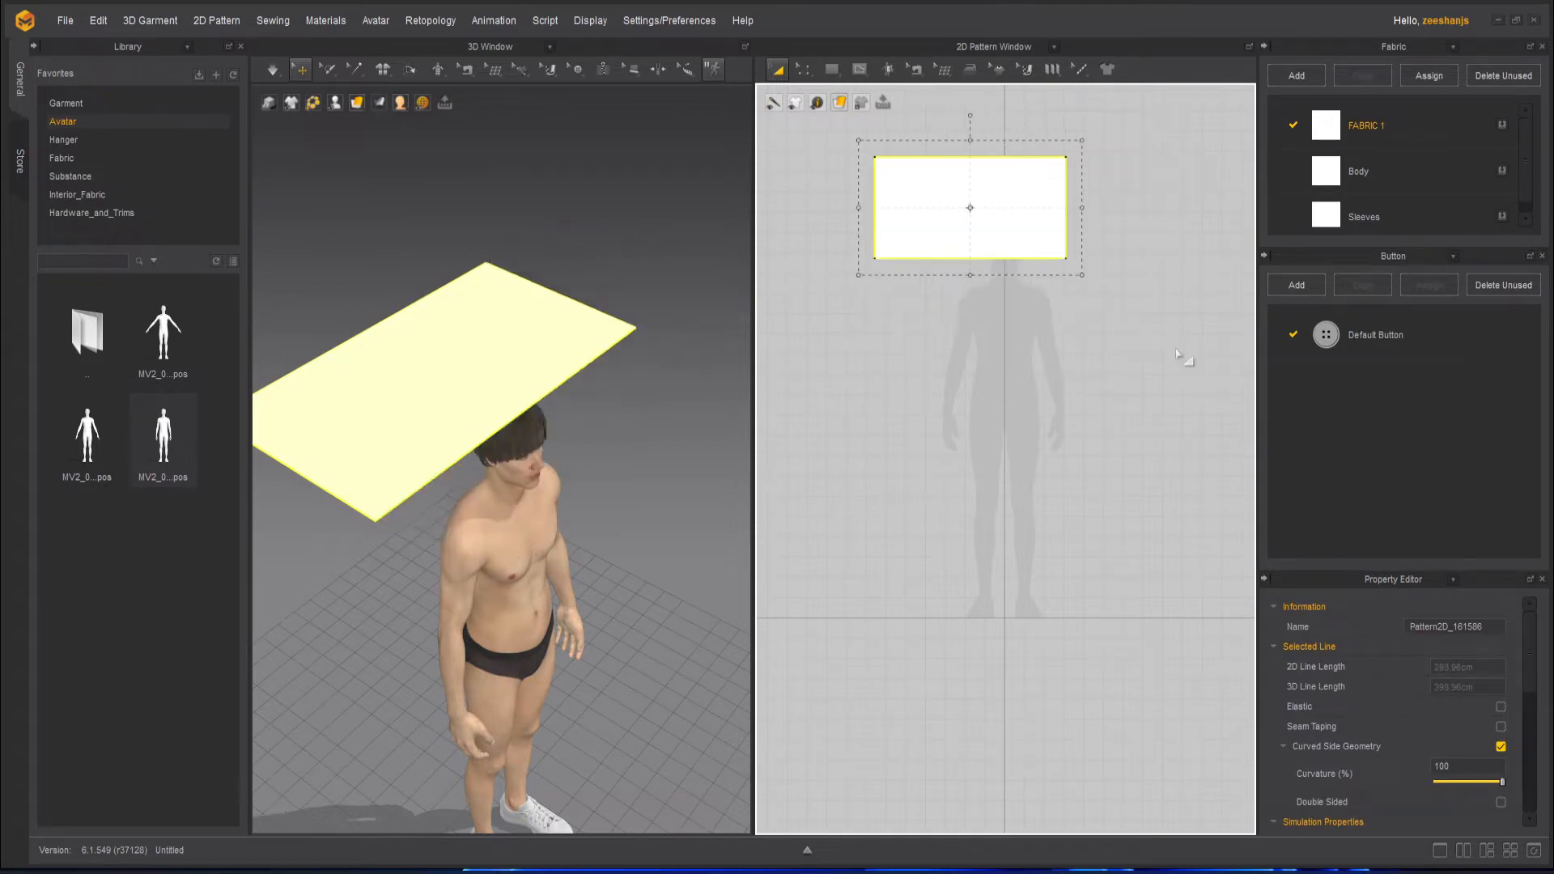
key("ctrl+z")
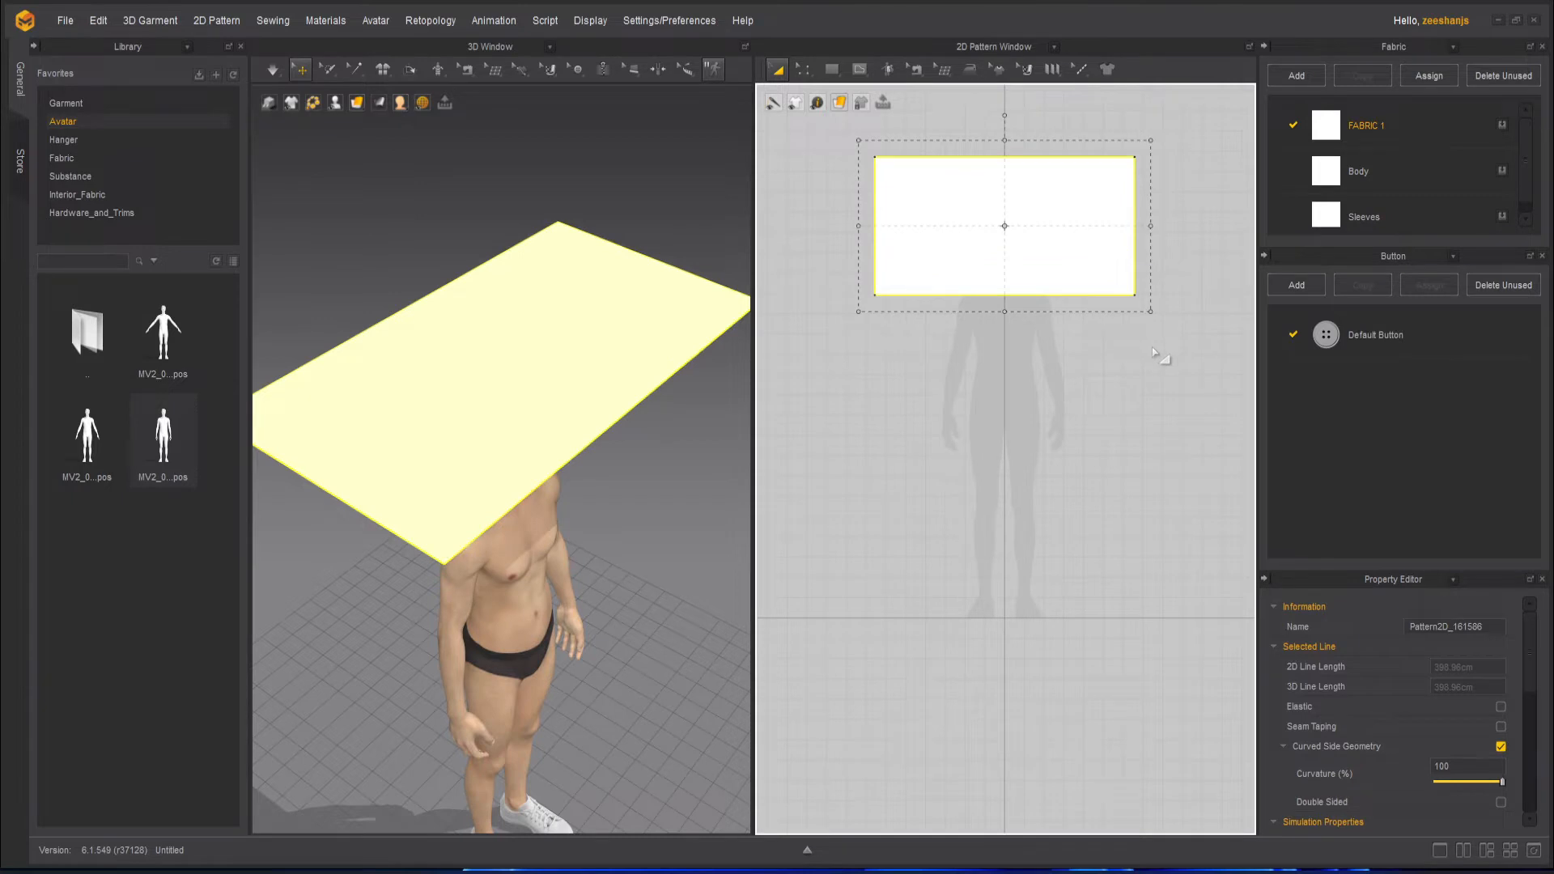
- Set the simulation mode to Fast (GPU)
right_click_drag(615, 413, 632, 480)
scroll(624, 451, "down", 6)
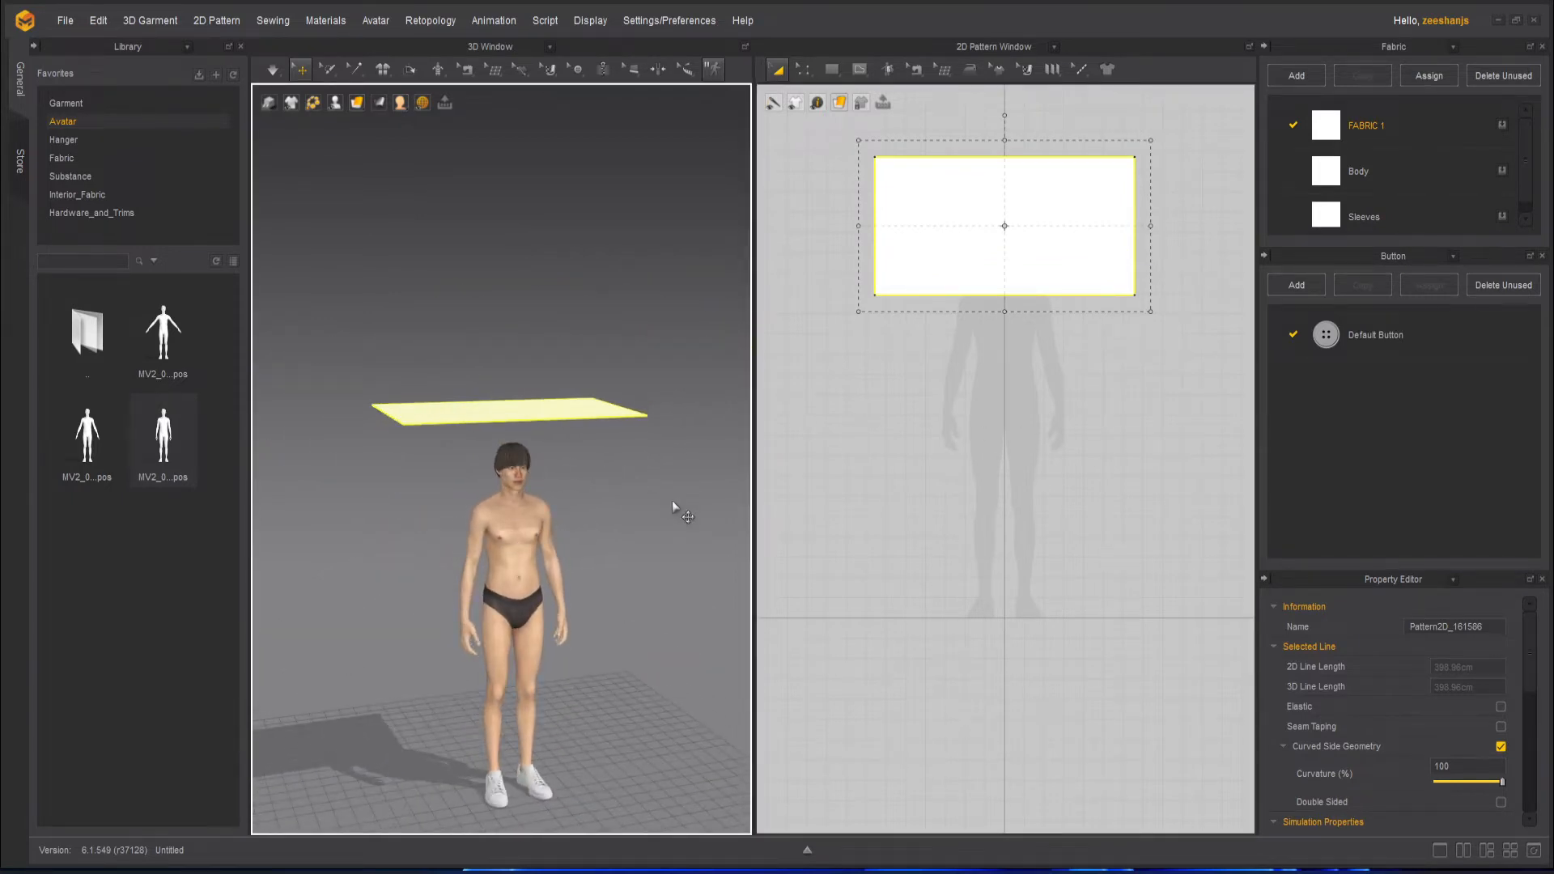
left_click(274, 71)
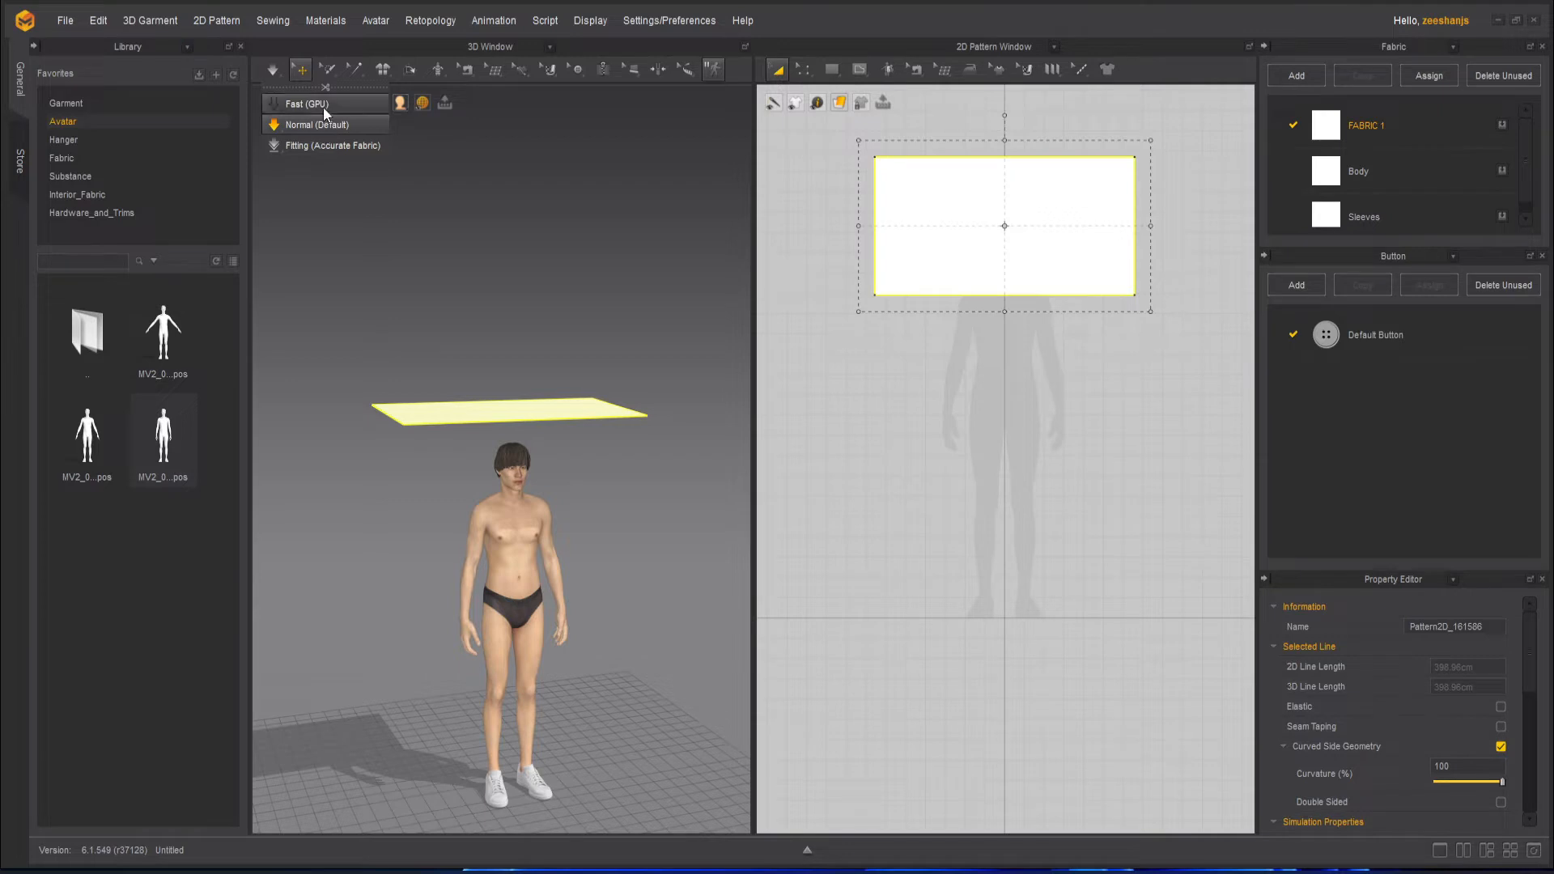
left_click(571, 183)
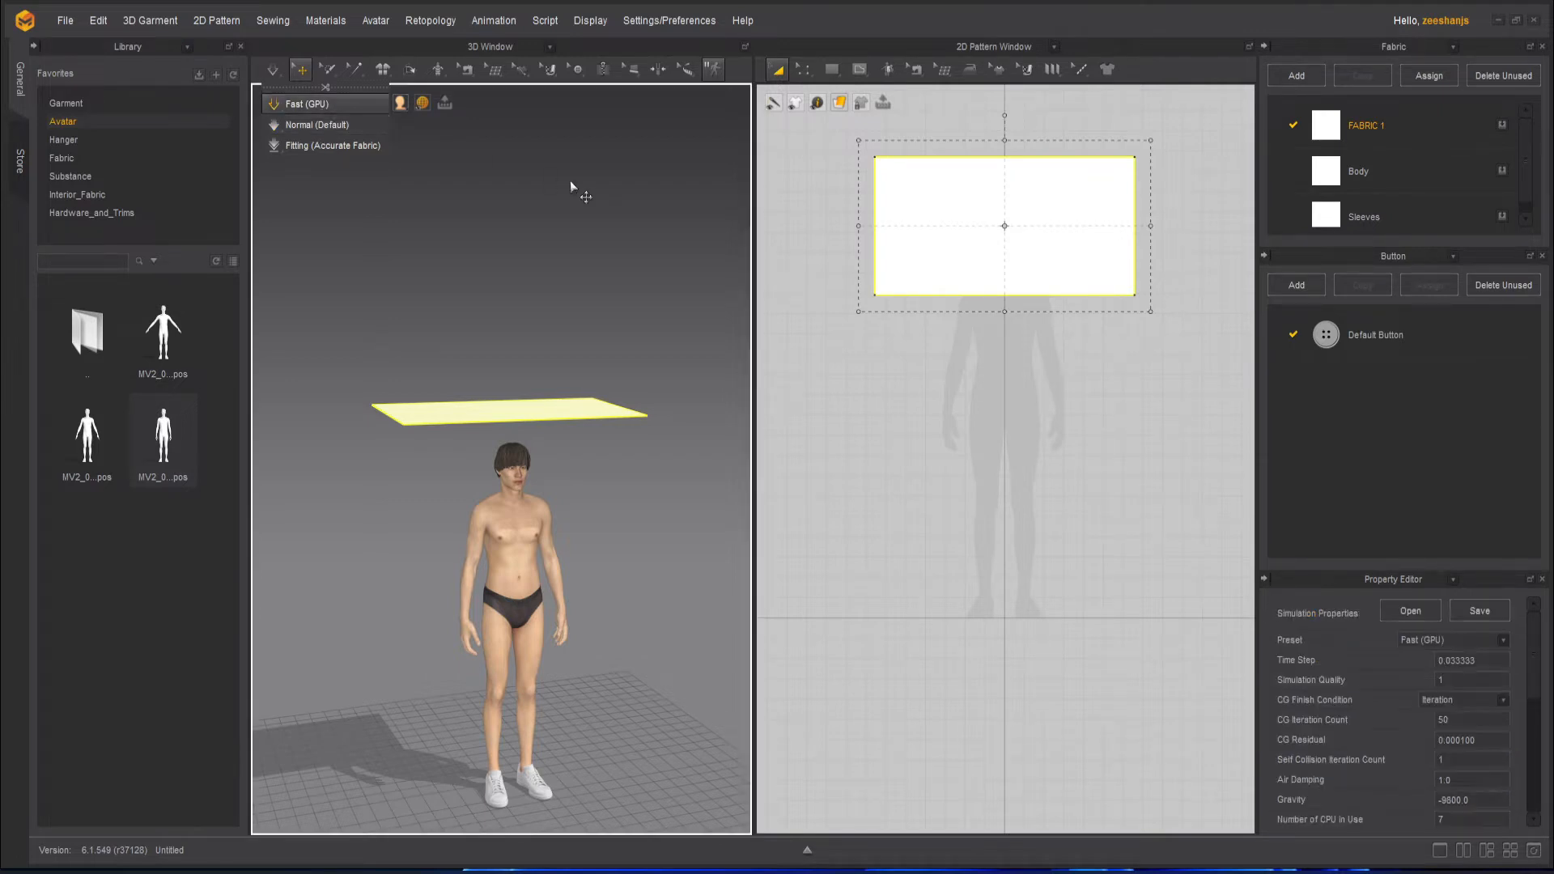
left_click(269, 71)
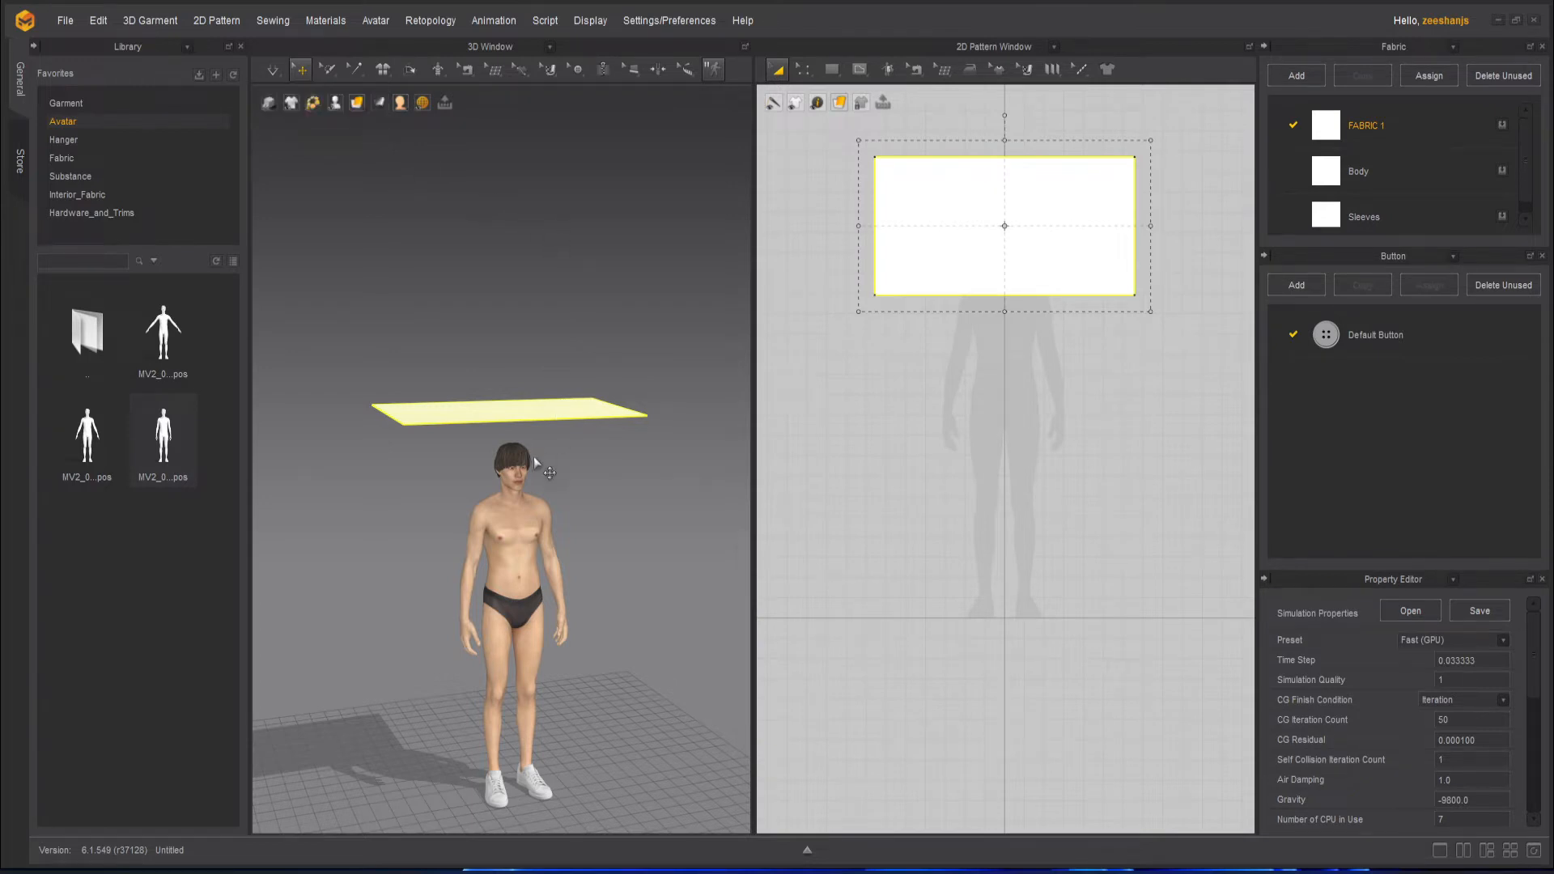
- Simulate the rectangle pattern so the cloth falls and drapes over the avatar's head, and inspect the drape from the front
right_click_drag(534, 458, 616, 482)
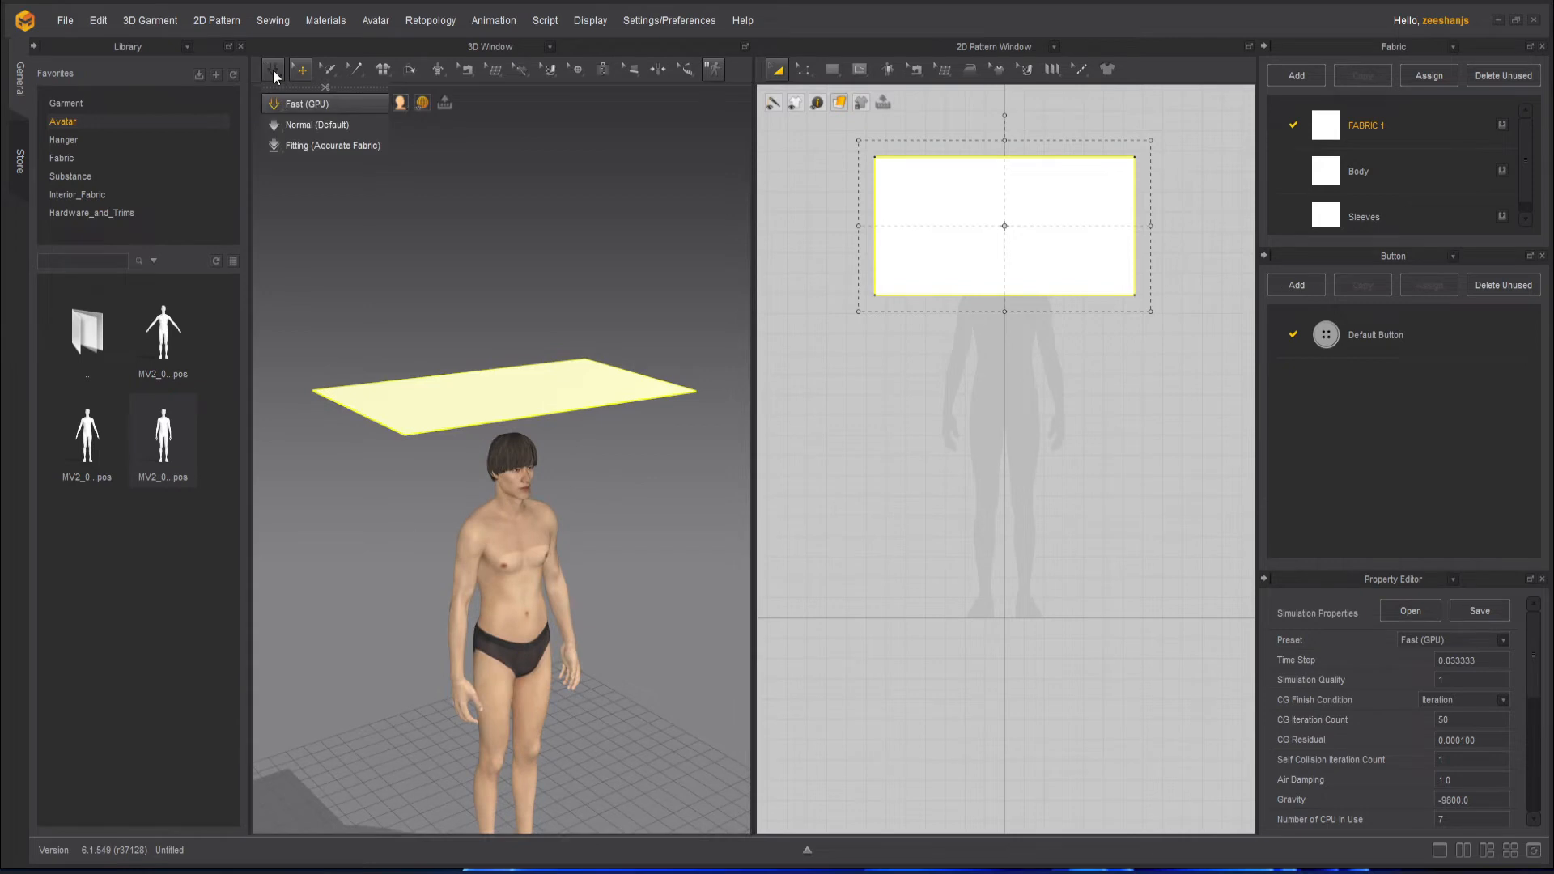
left_click(274, 73)
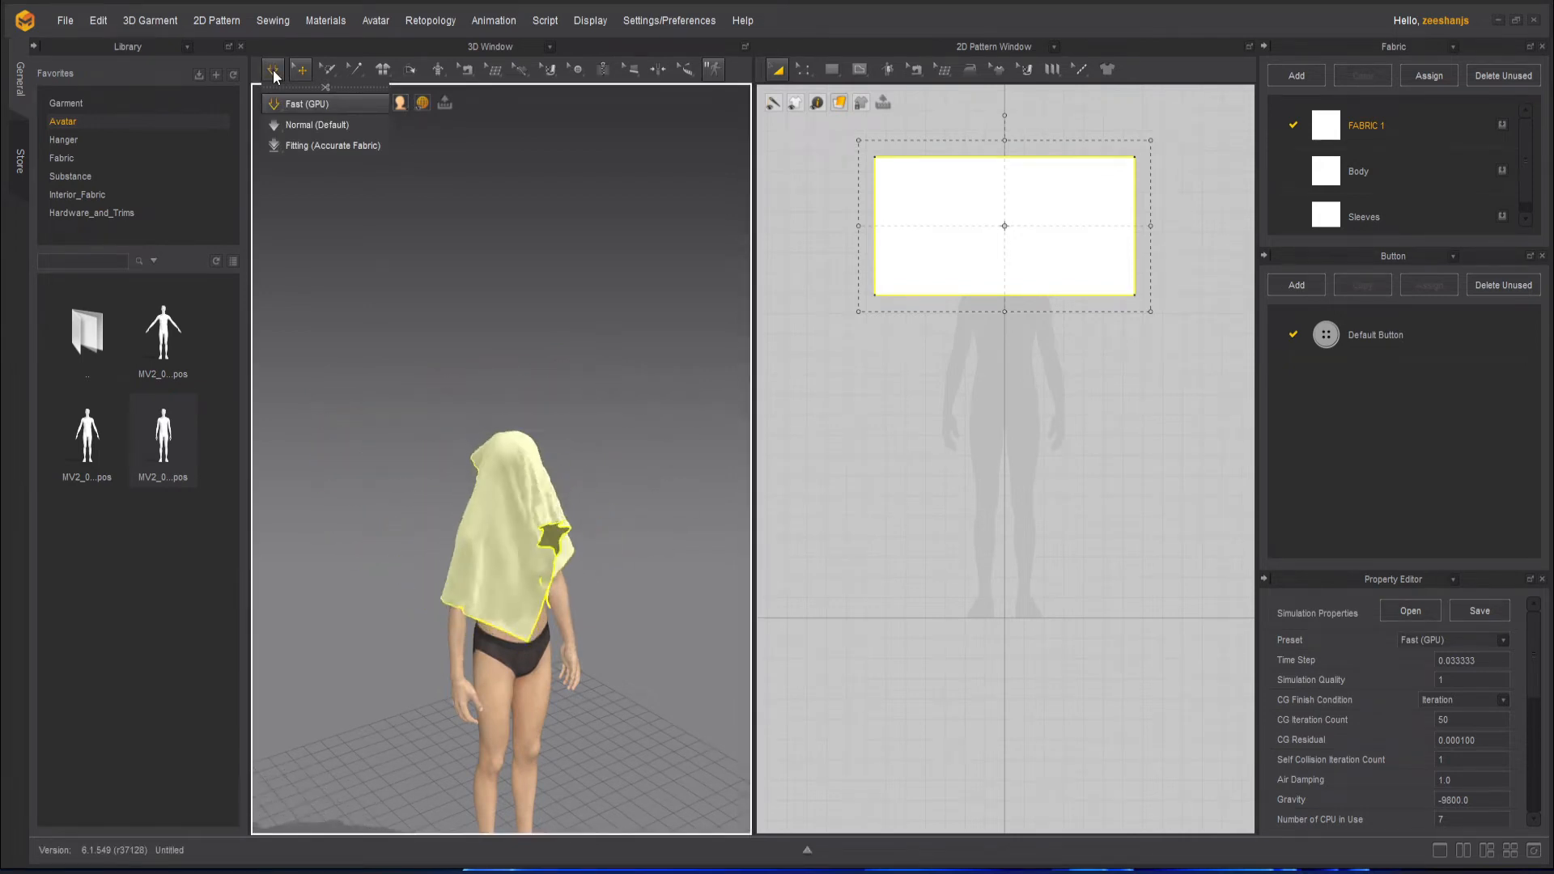
right_click_drag(534, 581, 377, 568)
key("space")
scroll(613, 508, "up", 2)
scroll(613, 508, "up", 3)
right_click_drag(596, 514, 633, 501)
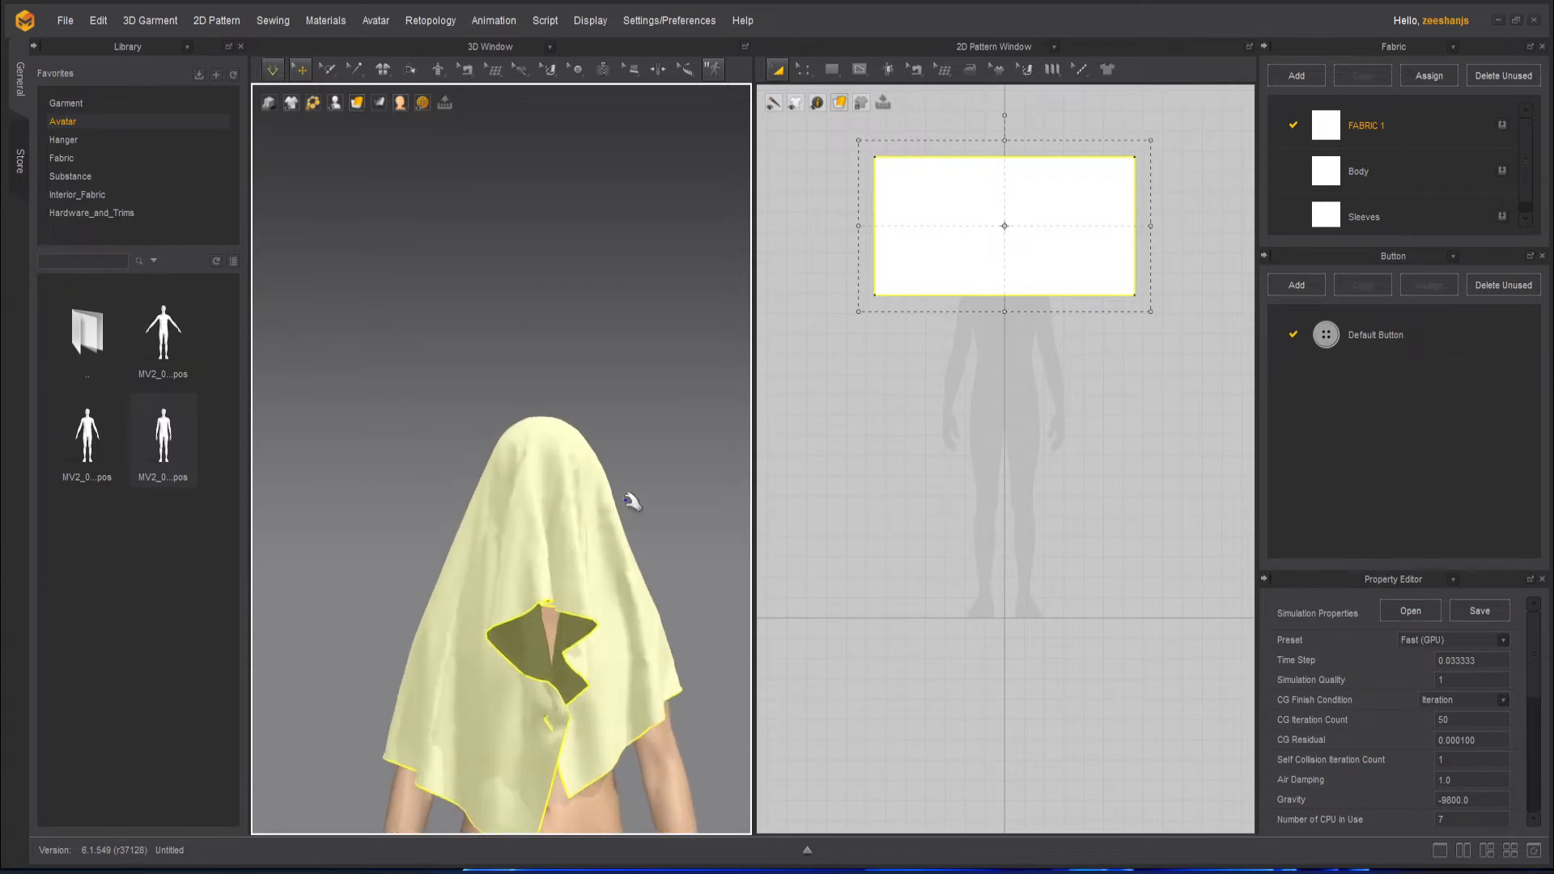
middle_click_drag(633, 501, 595, 251)
right_click_drag(694, 343, 693, 399)
key("space")
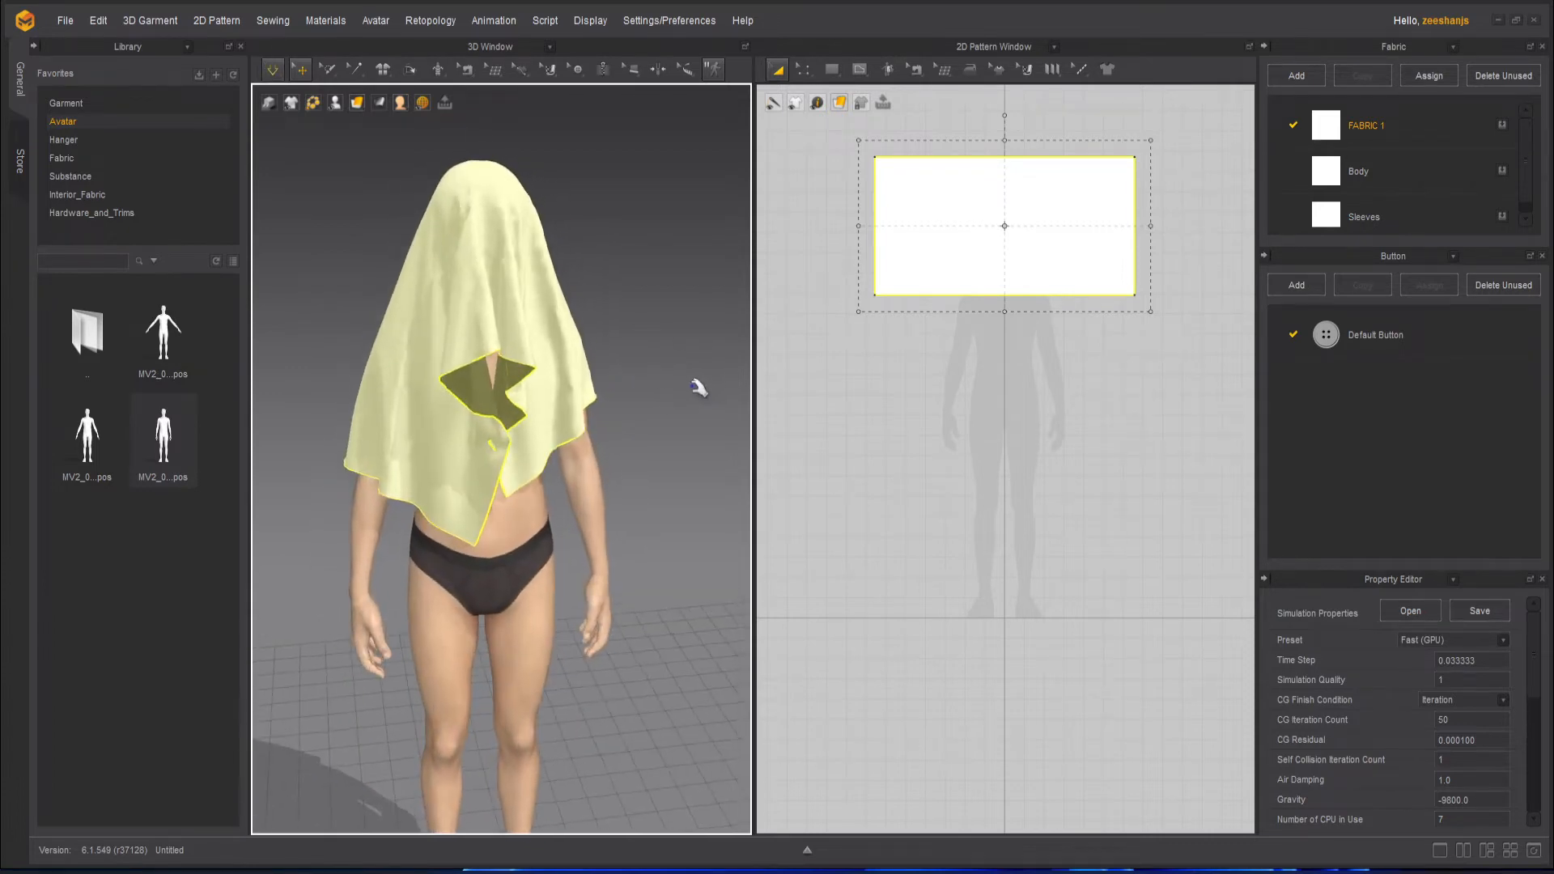
- Undo the Fast (GPU) drape simulation and set the simulation mode to Normal (Default)
key("ctrl+z")
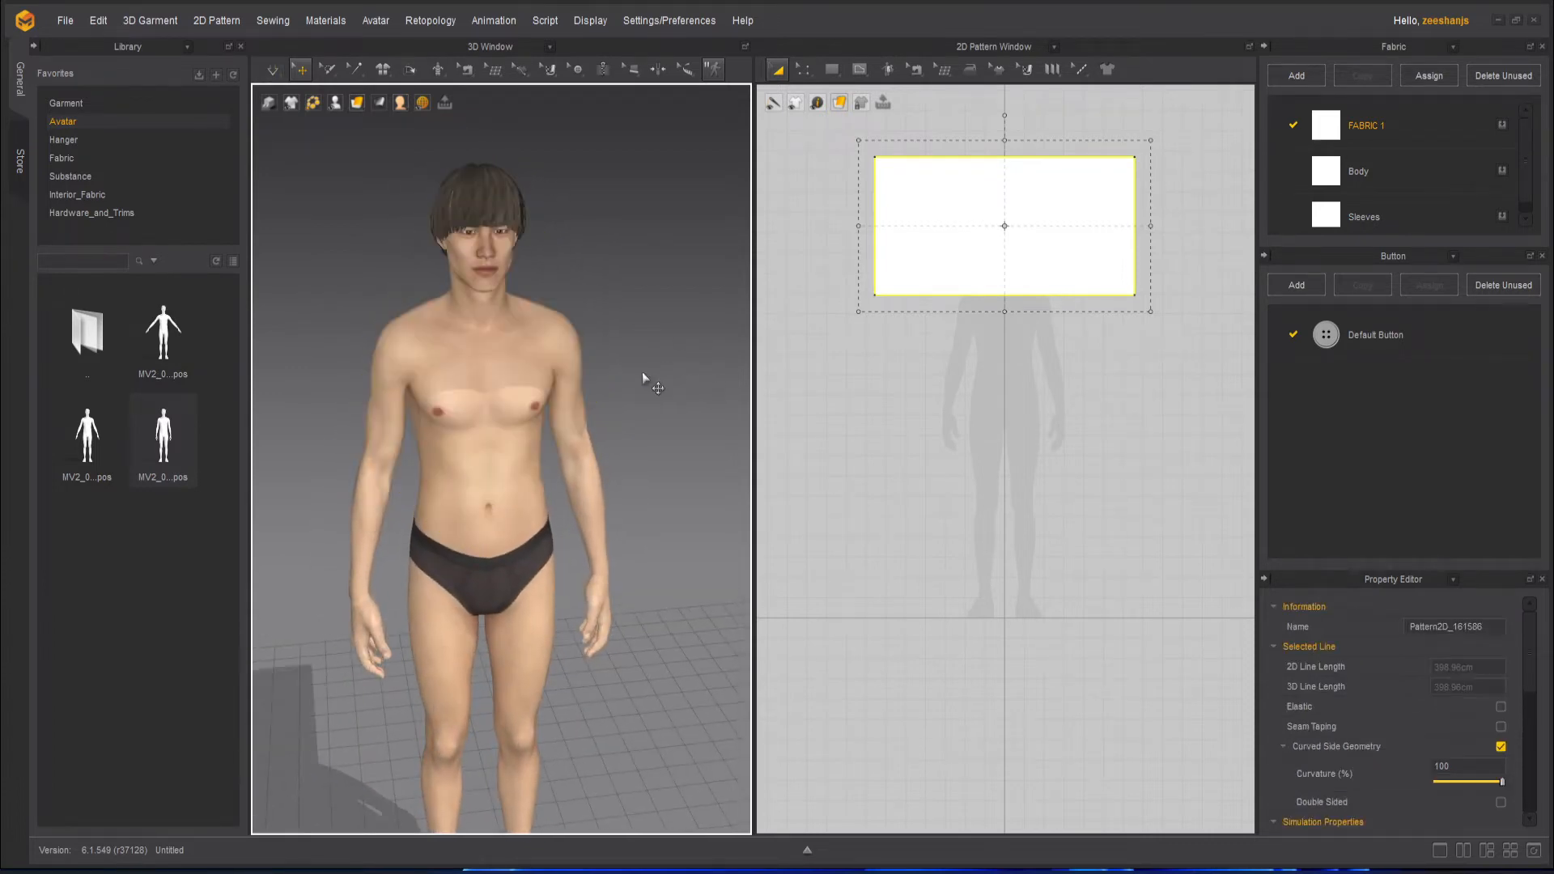
middle_click_drag(642, 372, 618, 624)
scroll(586, 538, "down", 4)
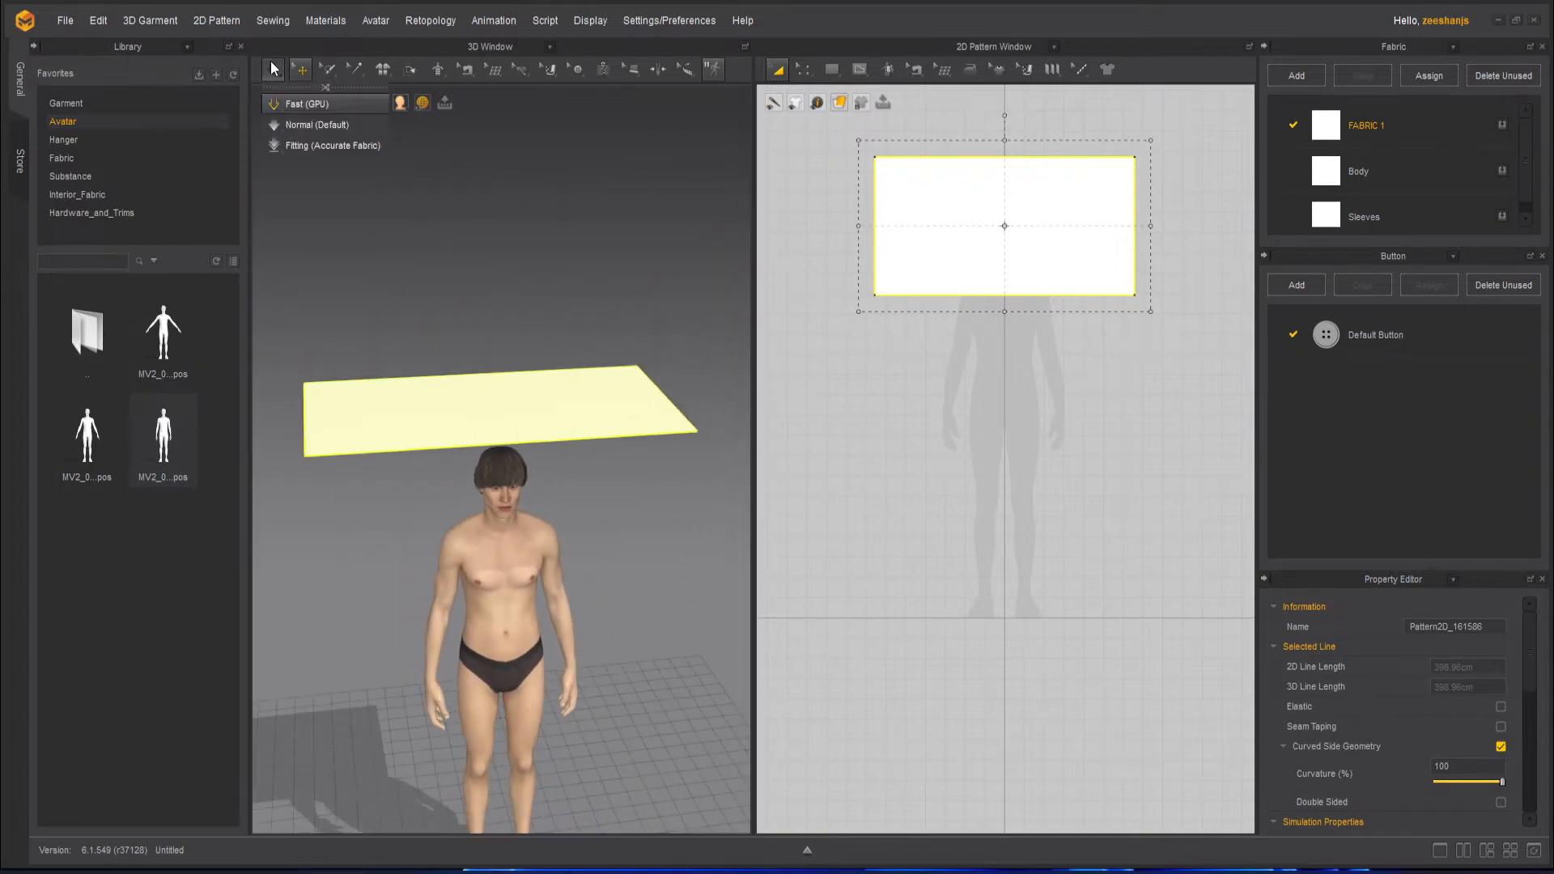
left_click(323, 125)
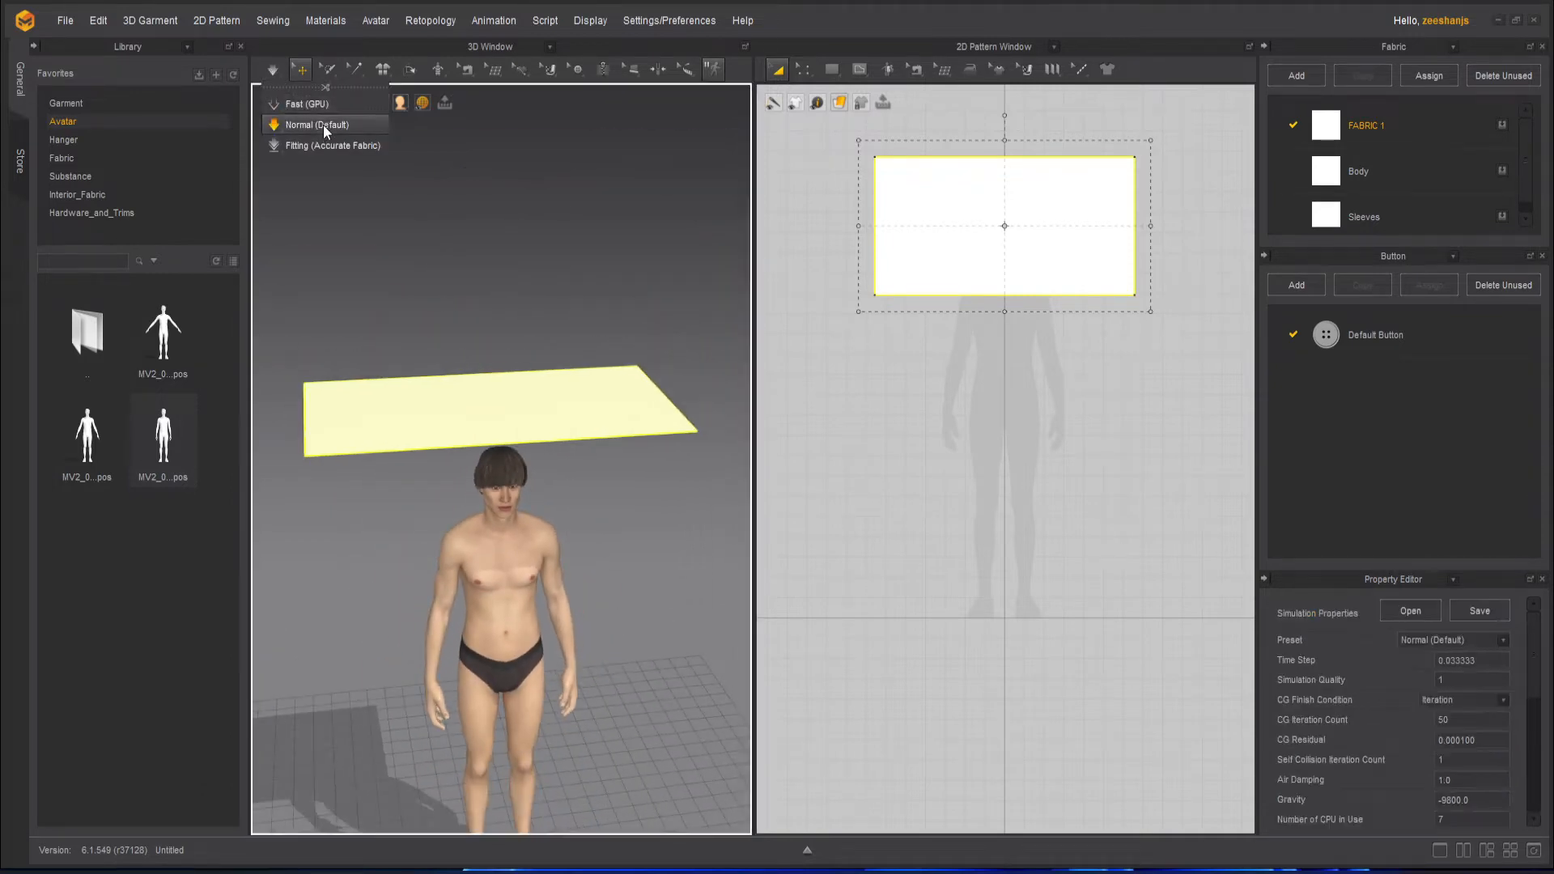
- Simulate the rectangle pattern over the avatar in Normal (Default) mode, inspect the drape from the front, and undo the simulation
left_click(272, 75)
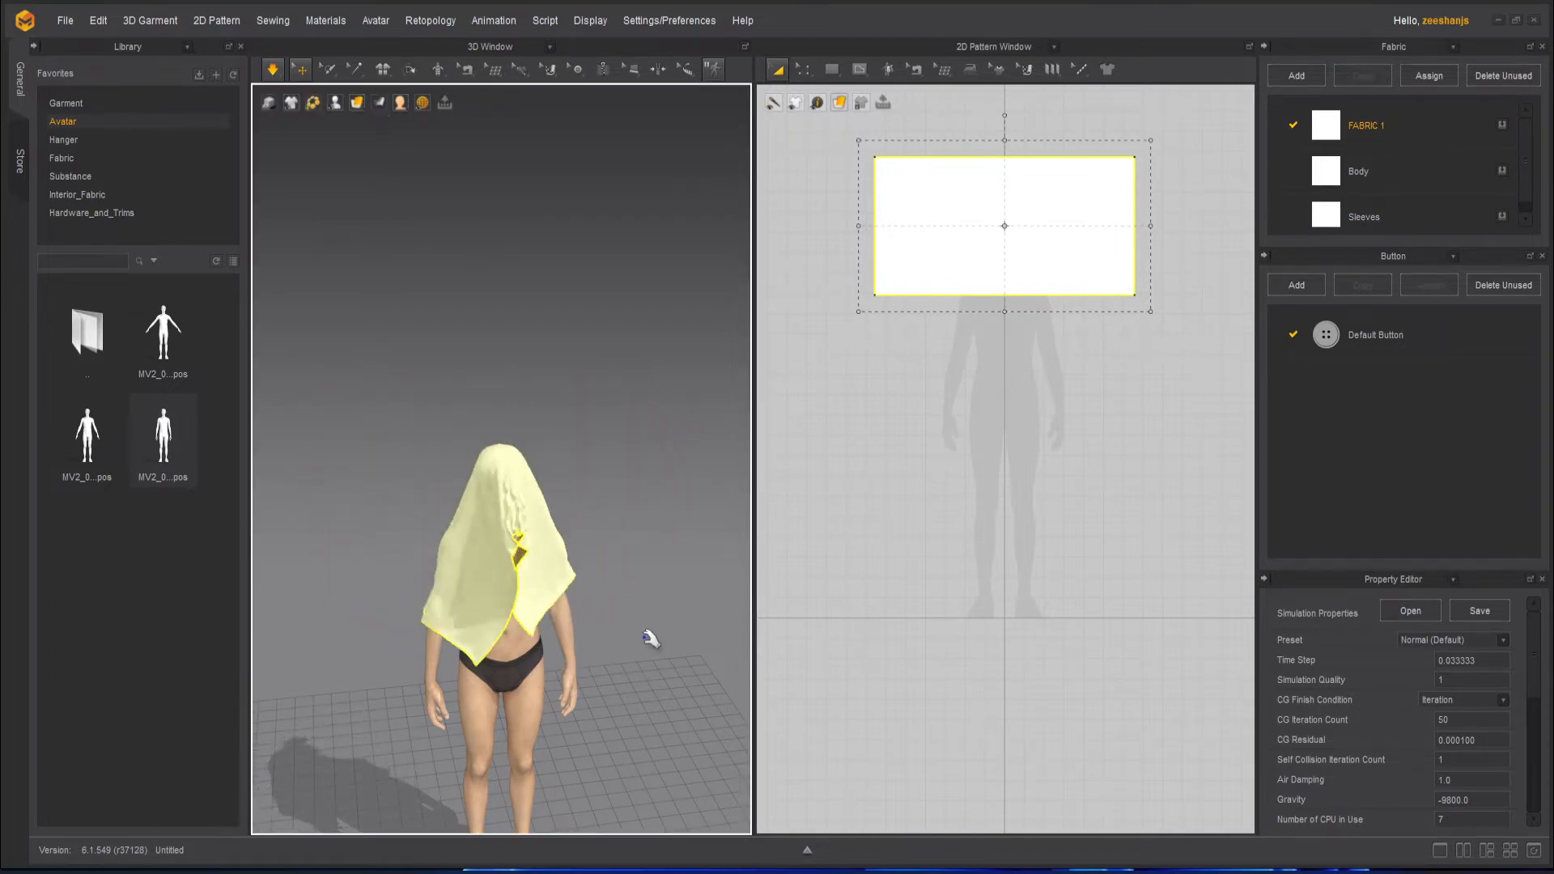
right_click_drag(648, 634, 566, 587)
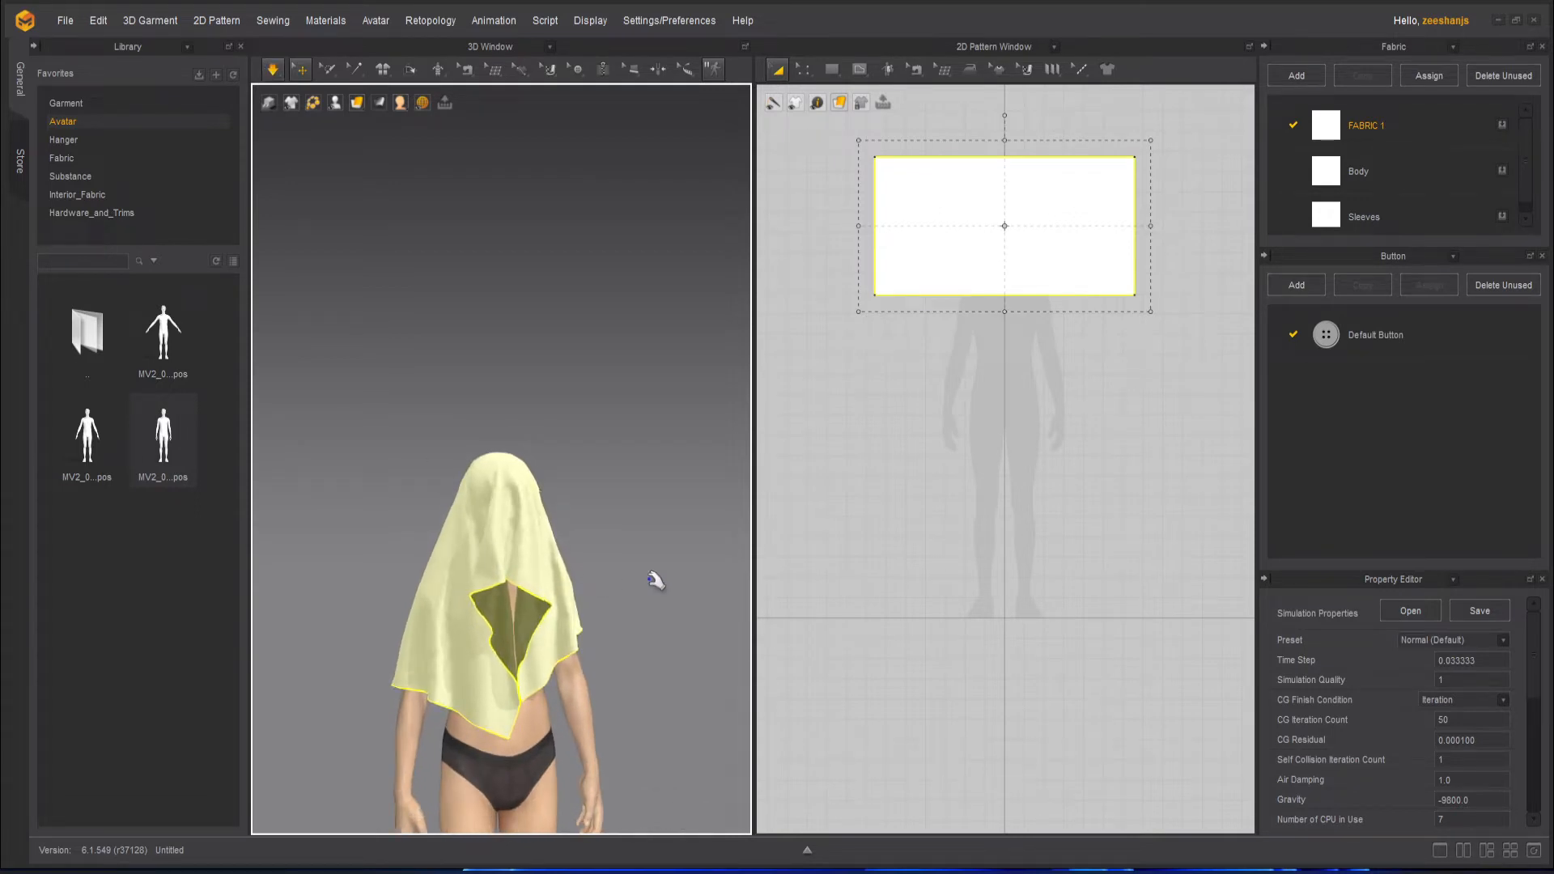
right_click_drag(580, 542, 612, 543)
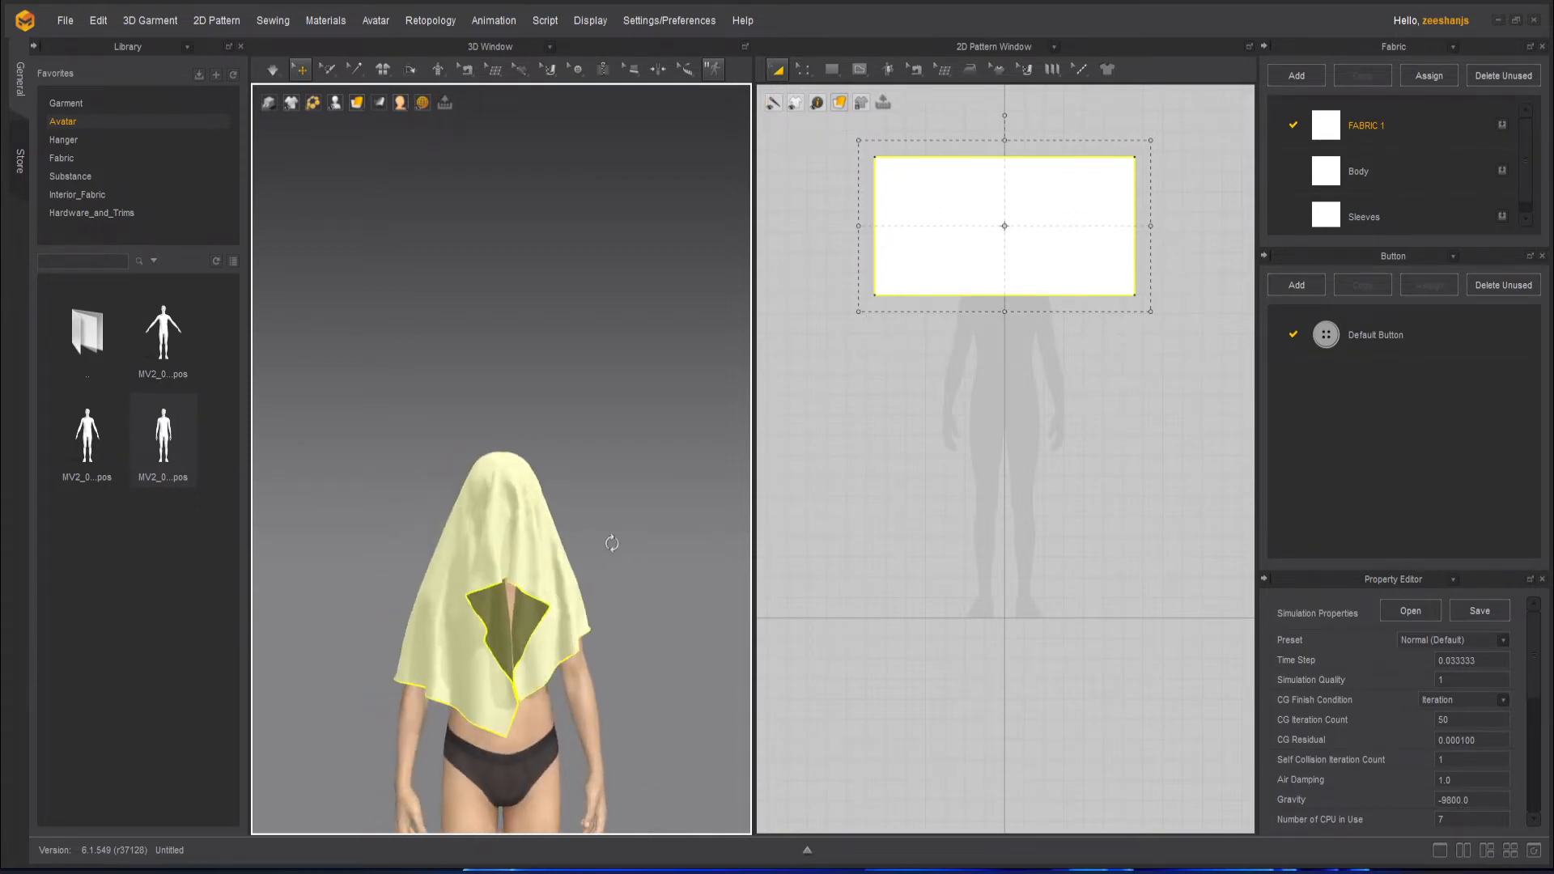
key("ctrl+z")
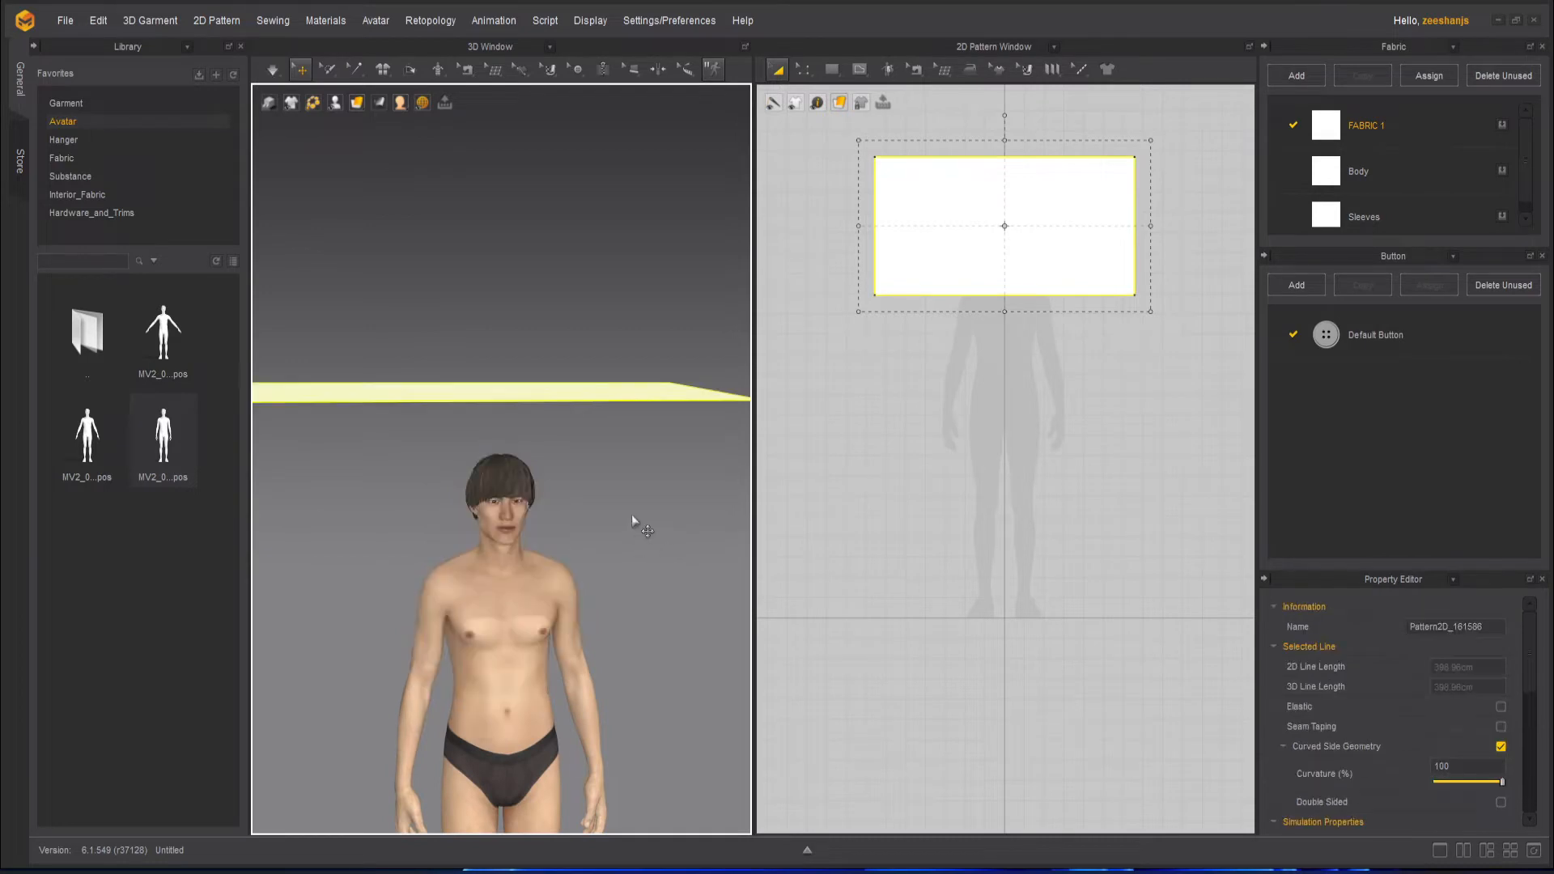
- Set the simulation mode to Fitting (Accurate Fabric) and simulate the rectangle pattern falling over the avatar's head
left_click(272, 72)
left_click(326, 149)
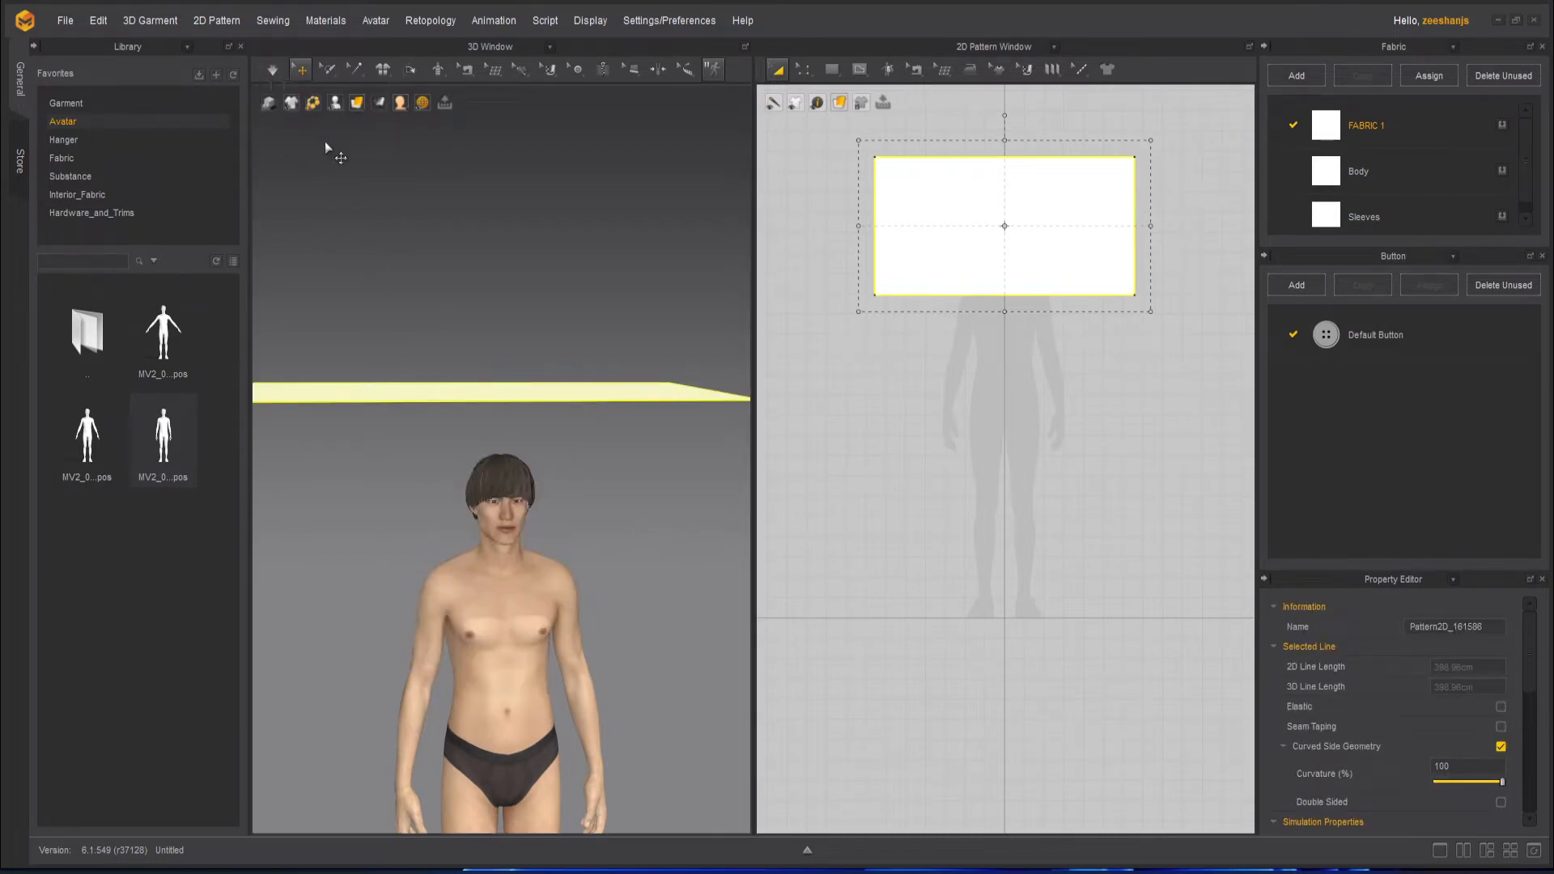
left_click(325, 148)
left_click(273, 73)
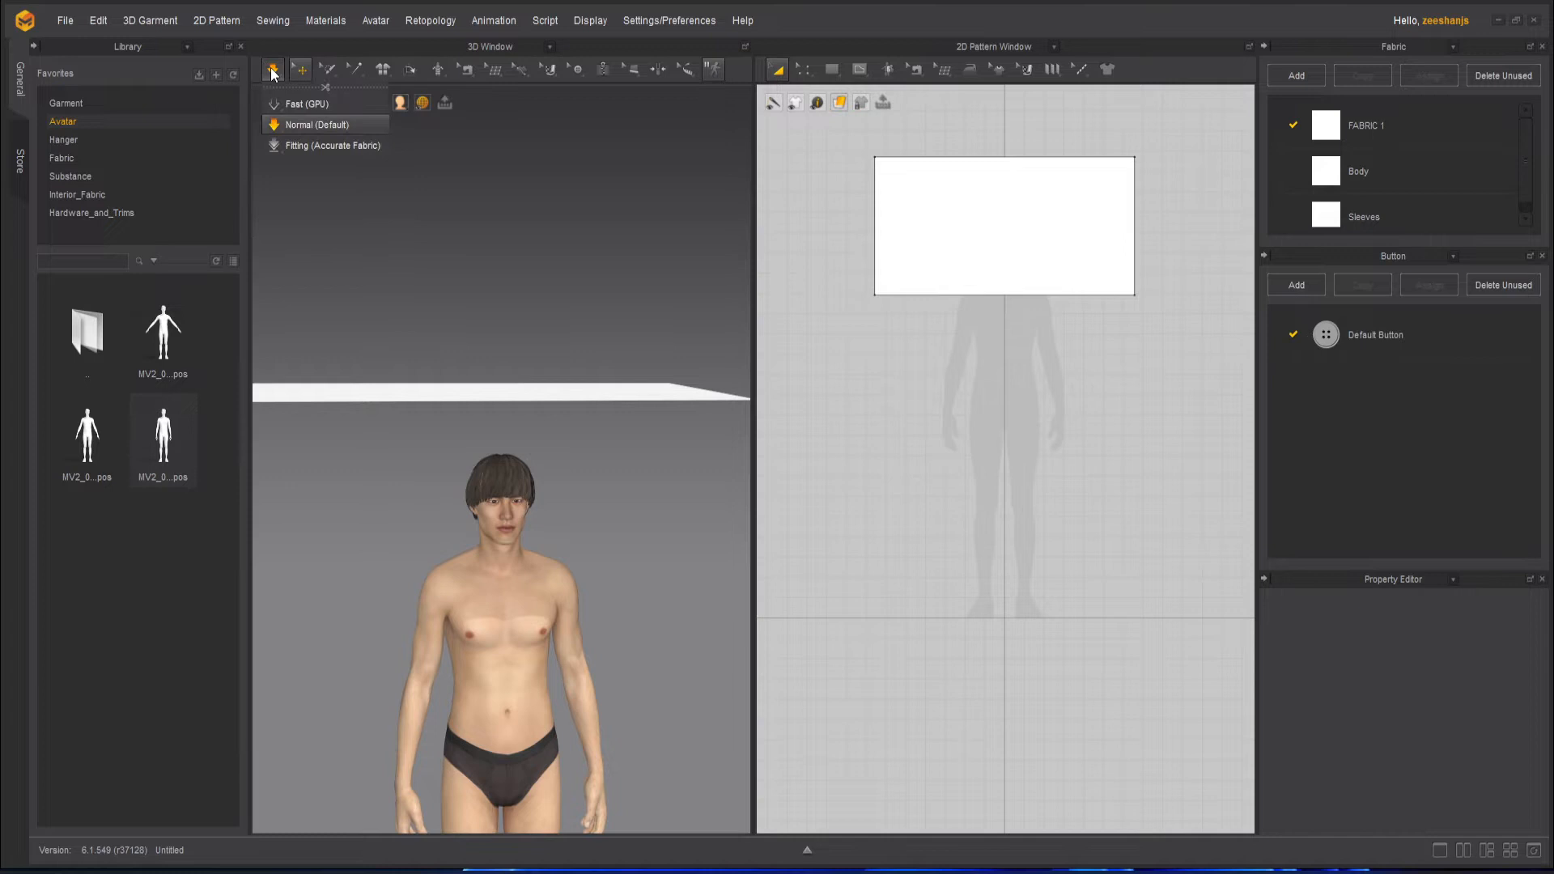
left_click(298, 144)
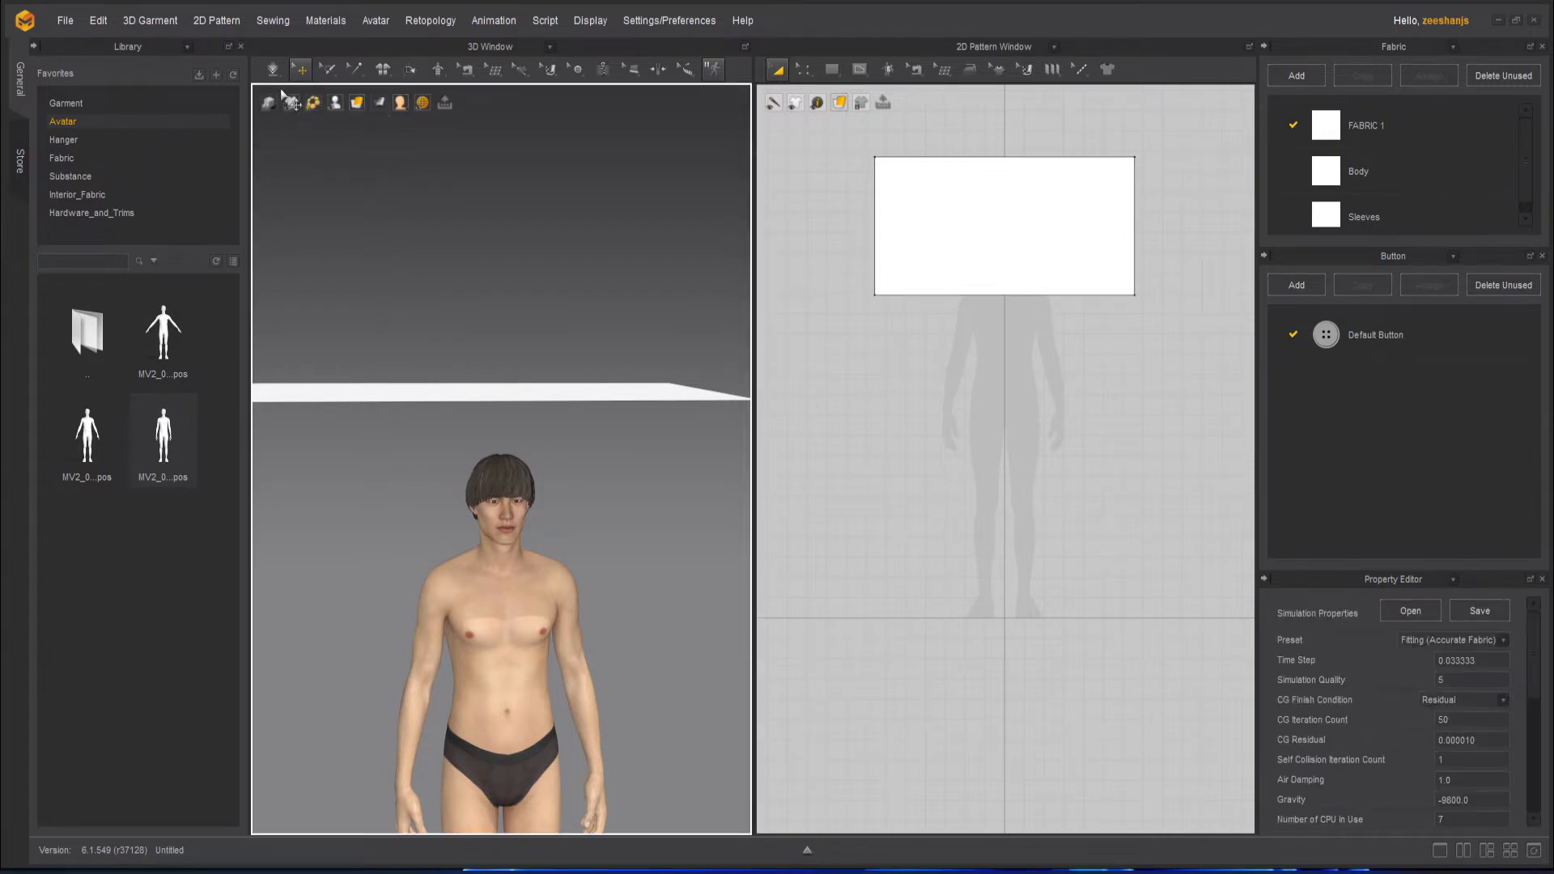
scroll(477, 297, "down", 1)
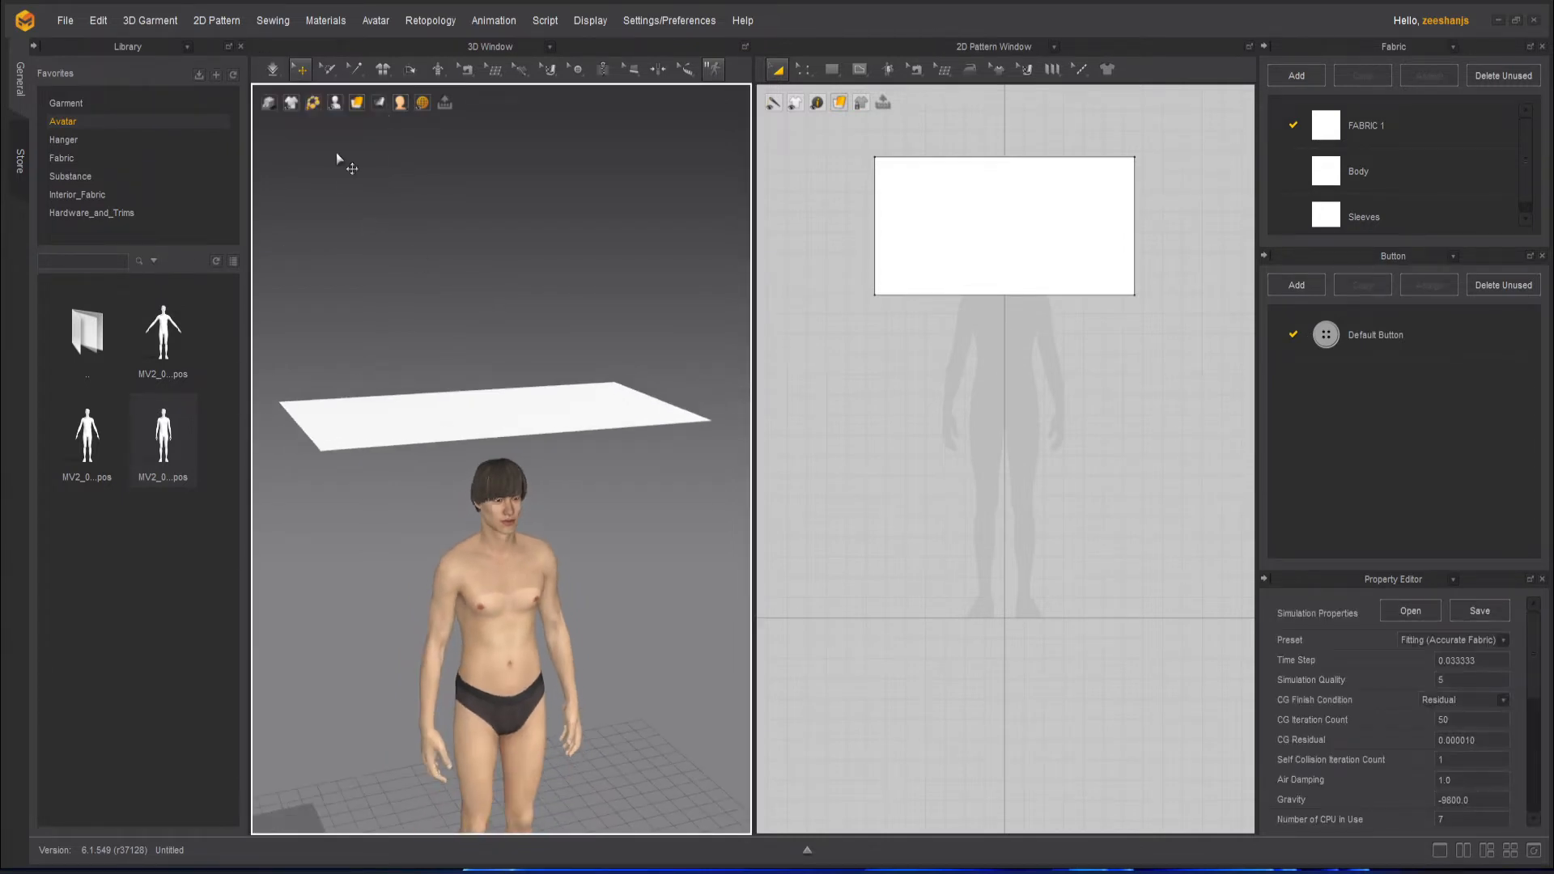
left_click(270, 71)
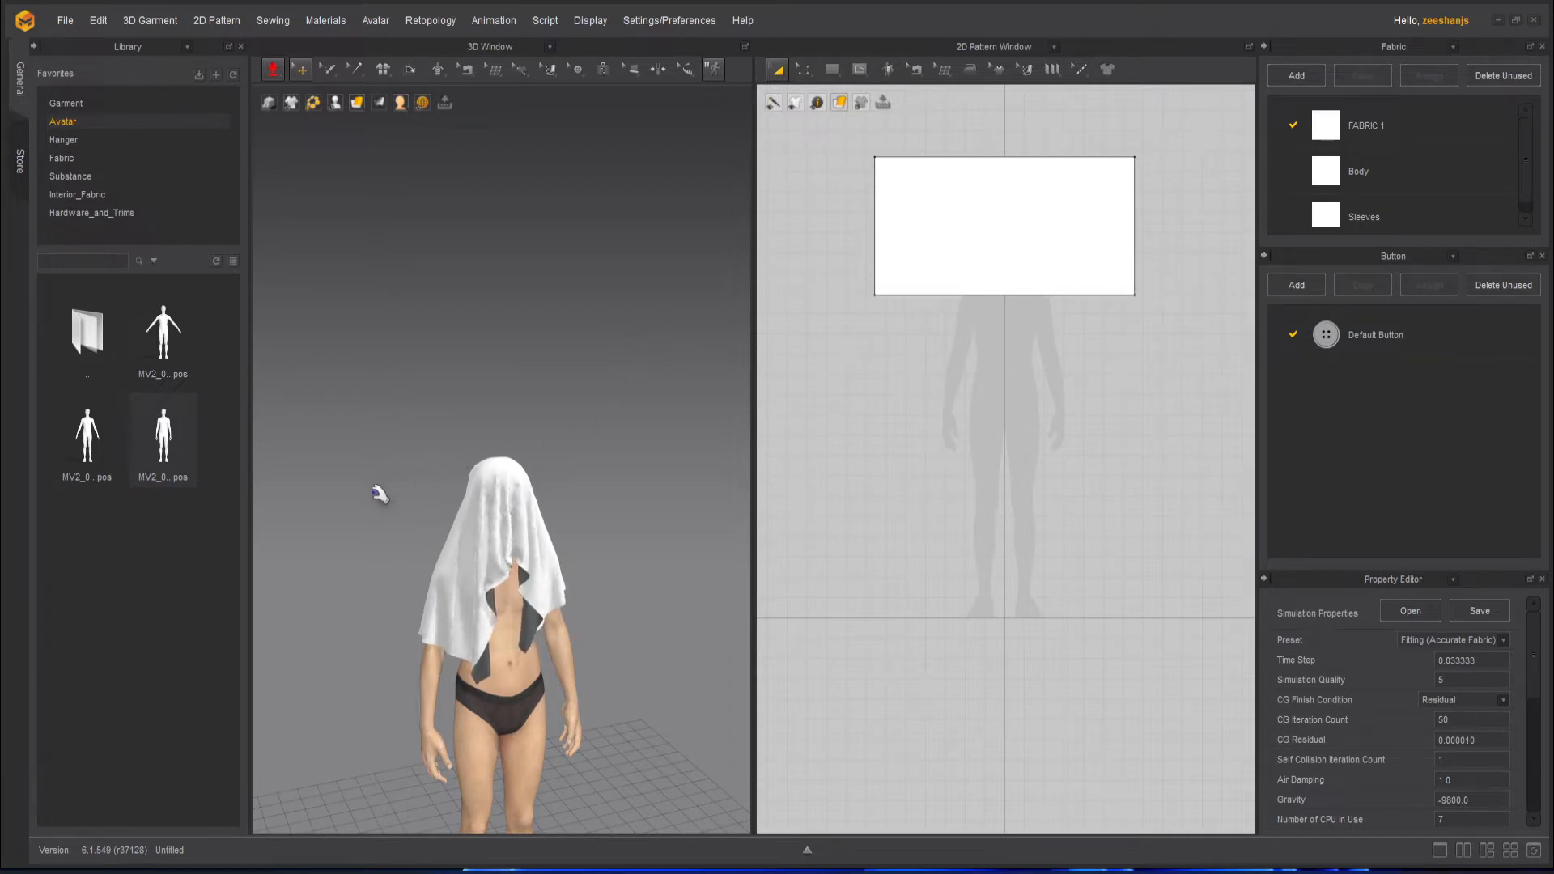
right_click_drag(398, 498, 682, 465)
- Switch the running simulation to Fast (GPU) and back to Fitting (Accurate Fabric)
left_click(275, 78)
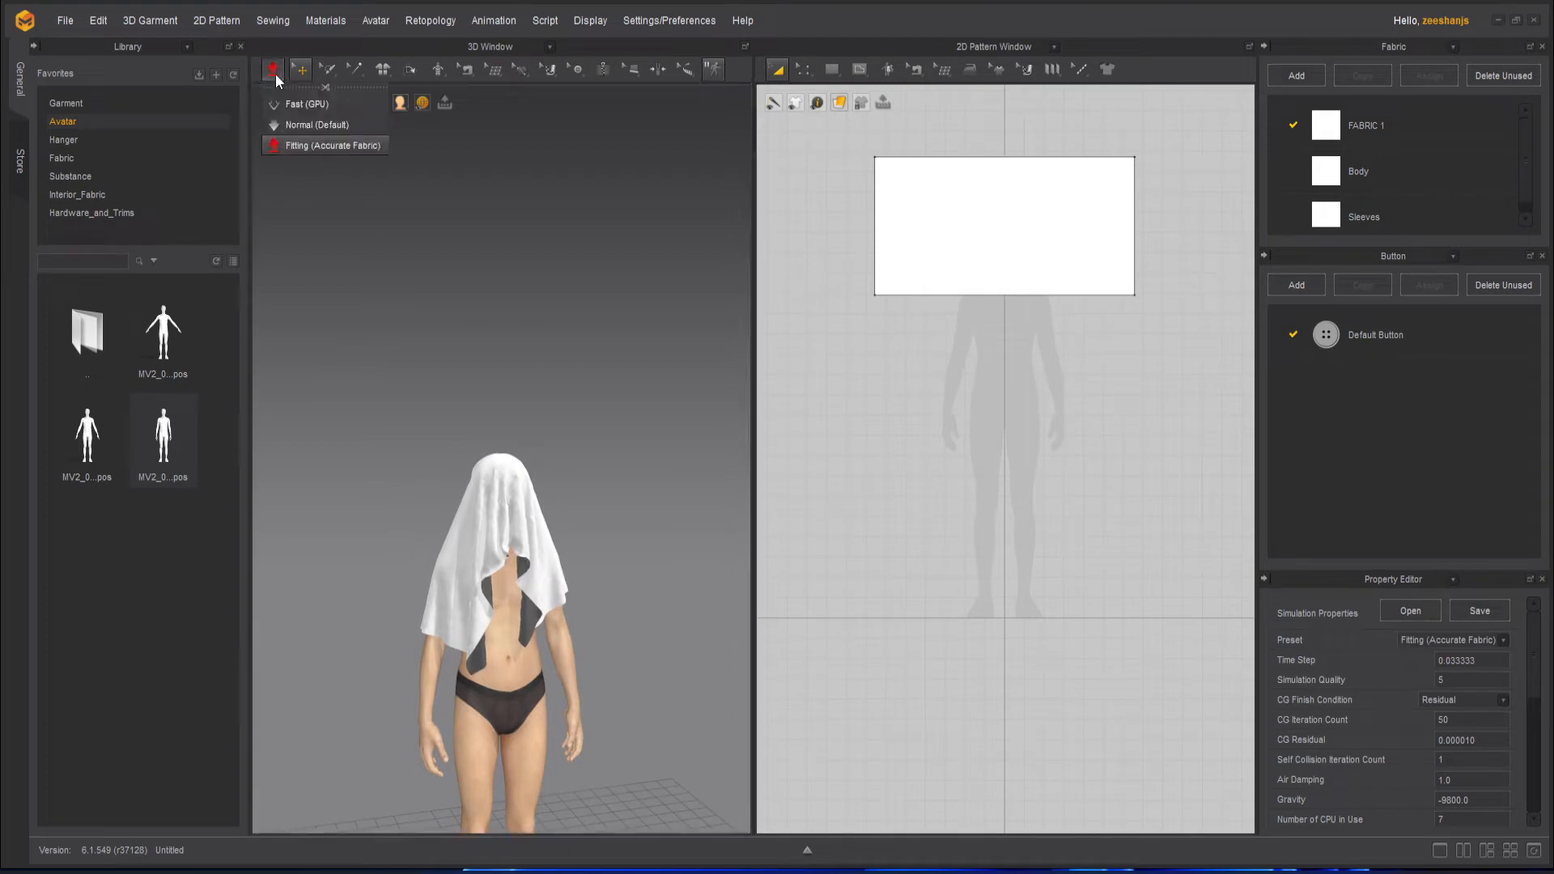
left_click(313, 106)
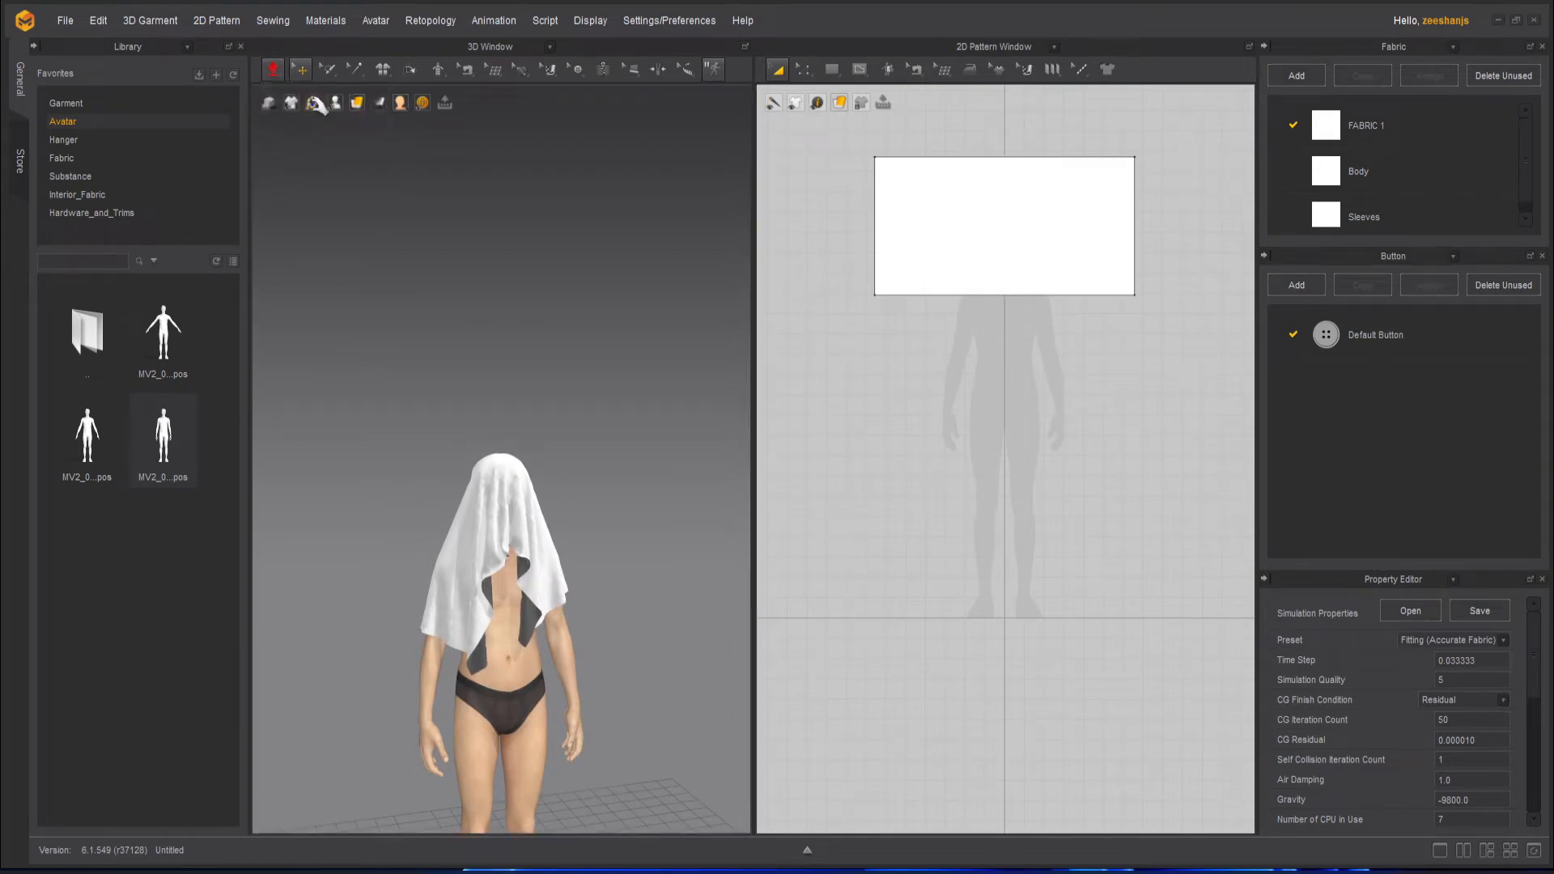
left_click(271, 77)
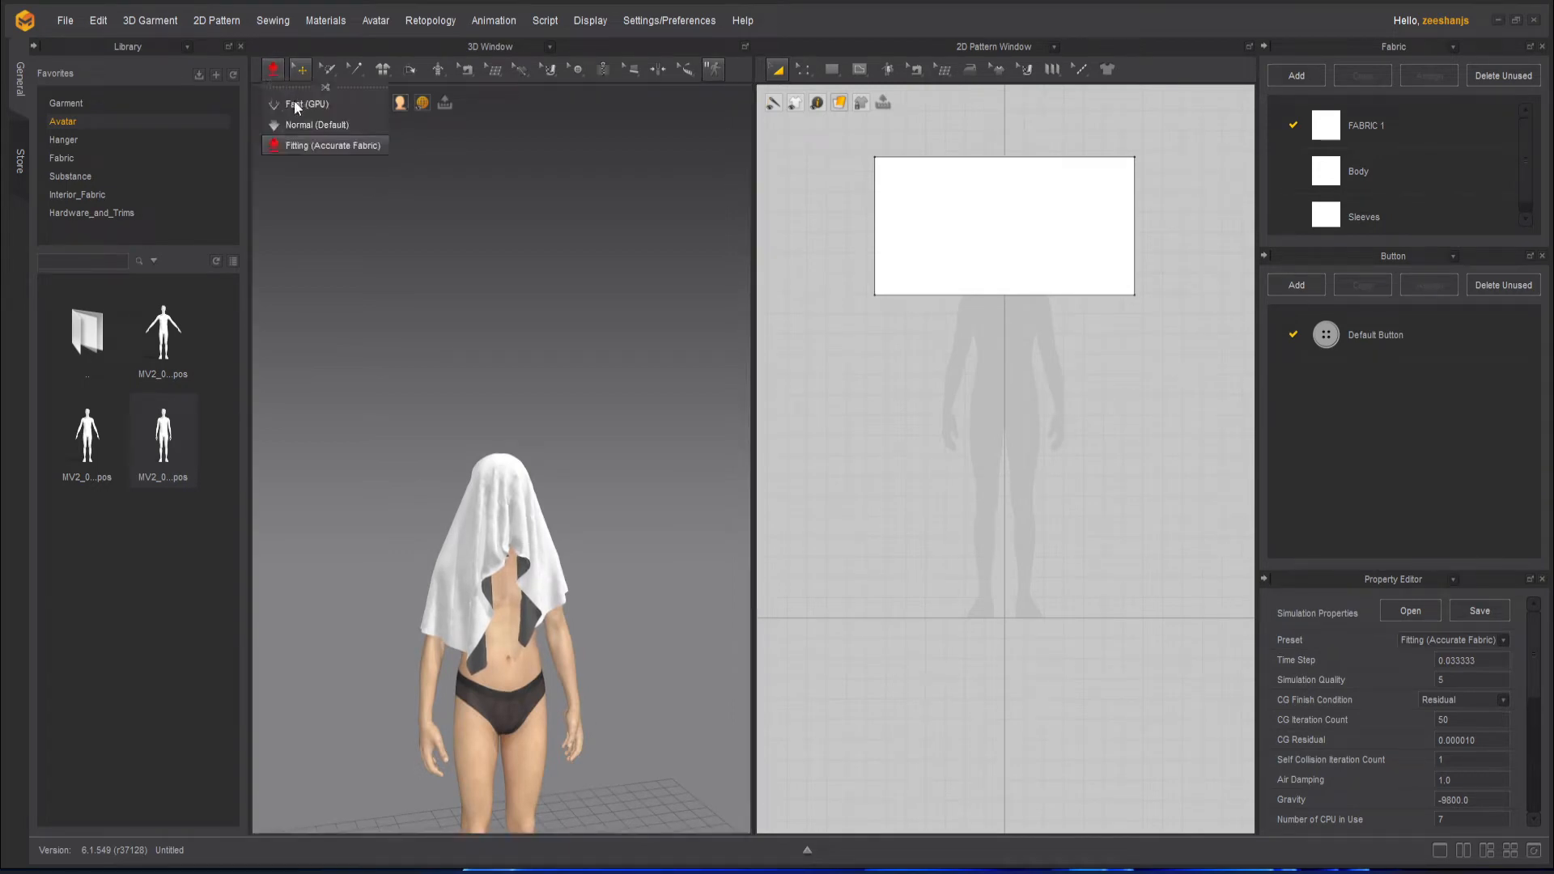
left_click(297, 105)
left_click(275, 73)
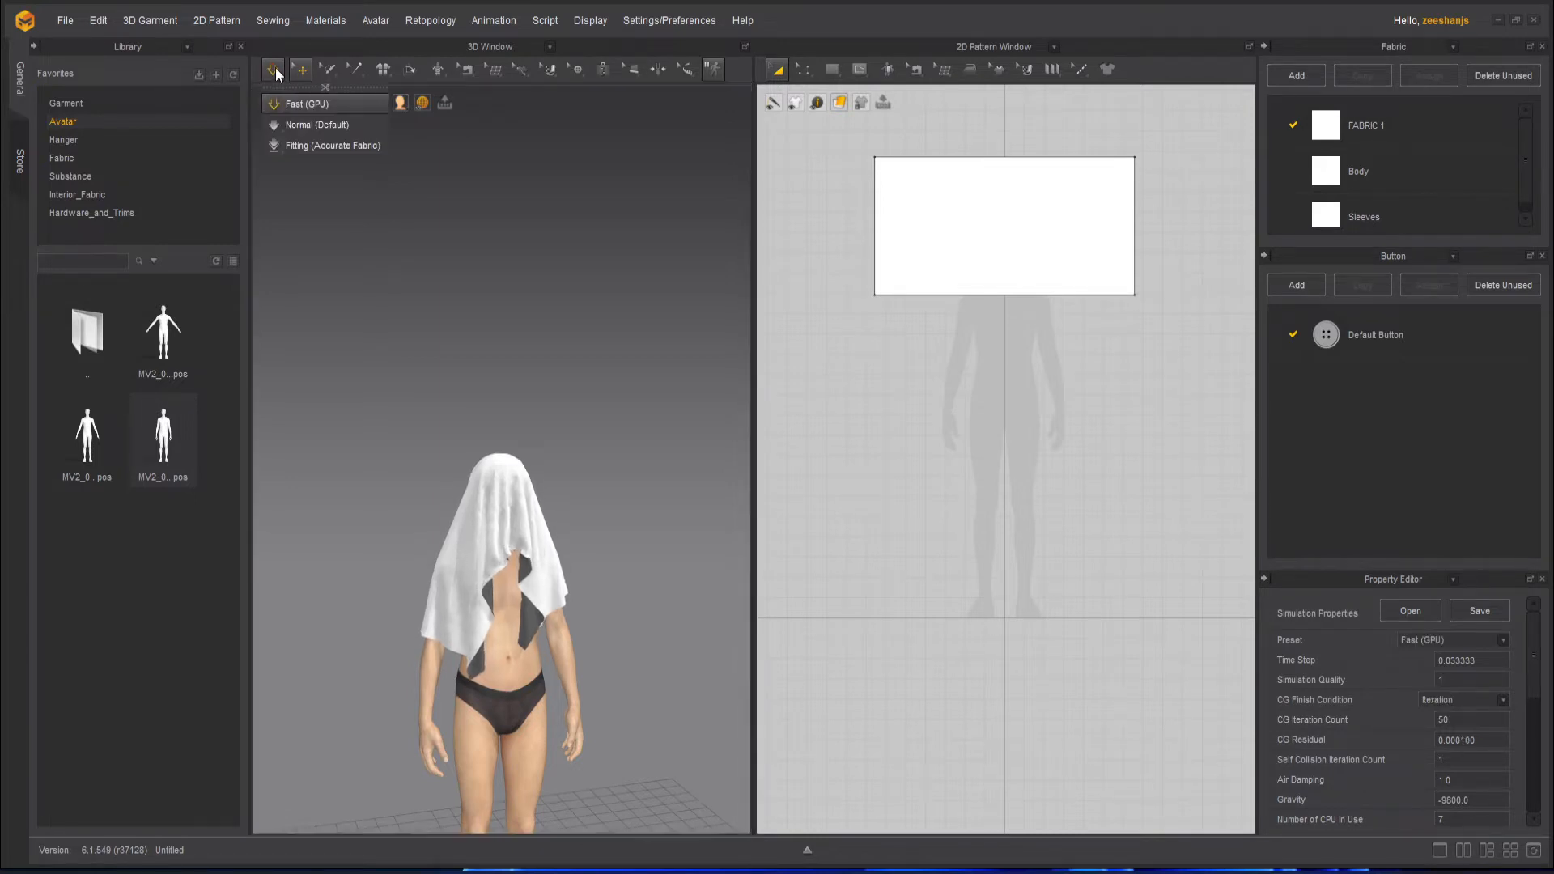
- Inspect the draped cloth up close from the front, and undo the simulation
mouse_move(642, 587)
right_mouse_down()
mouse_move(437, 573)
mouse_move(625, 583)
right_mouse_up()
scroll(629, 594, "up", 3)
scroll(629, 594, "up", 3)
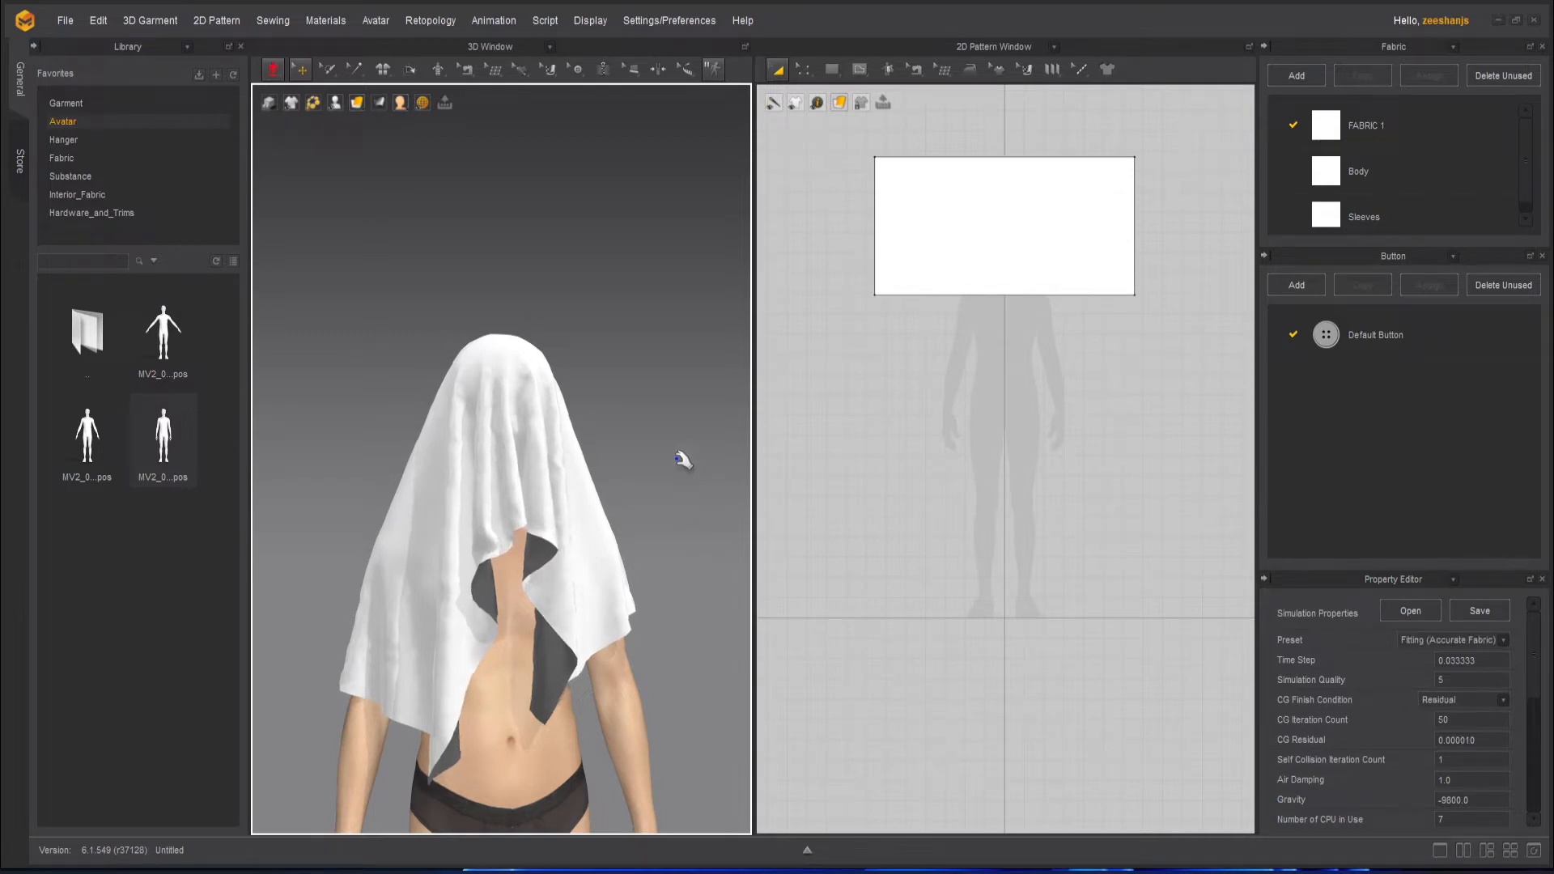
key("ctrl+z")
- Rotate the rectangle pattern upright and move it forward and down in front of the avatar's torso
scroll(567, 475, "down", 5)
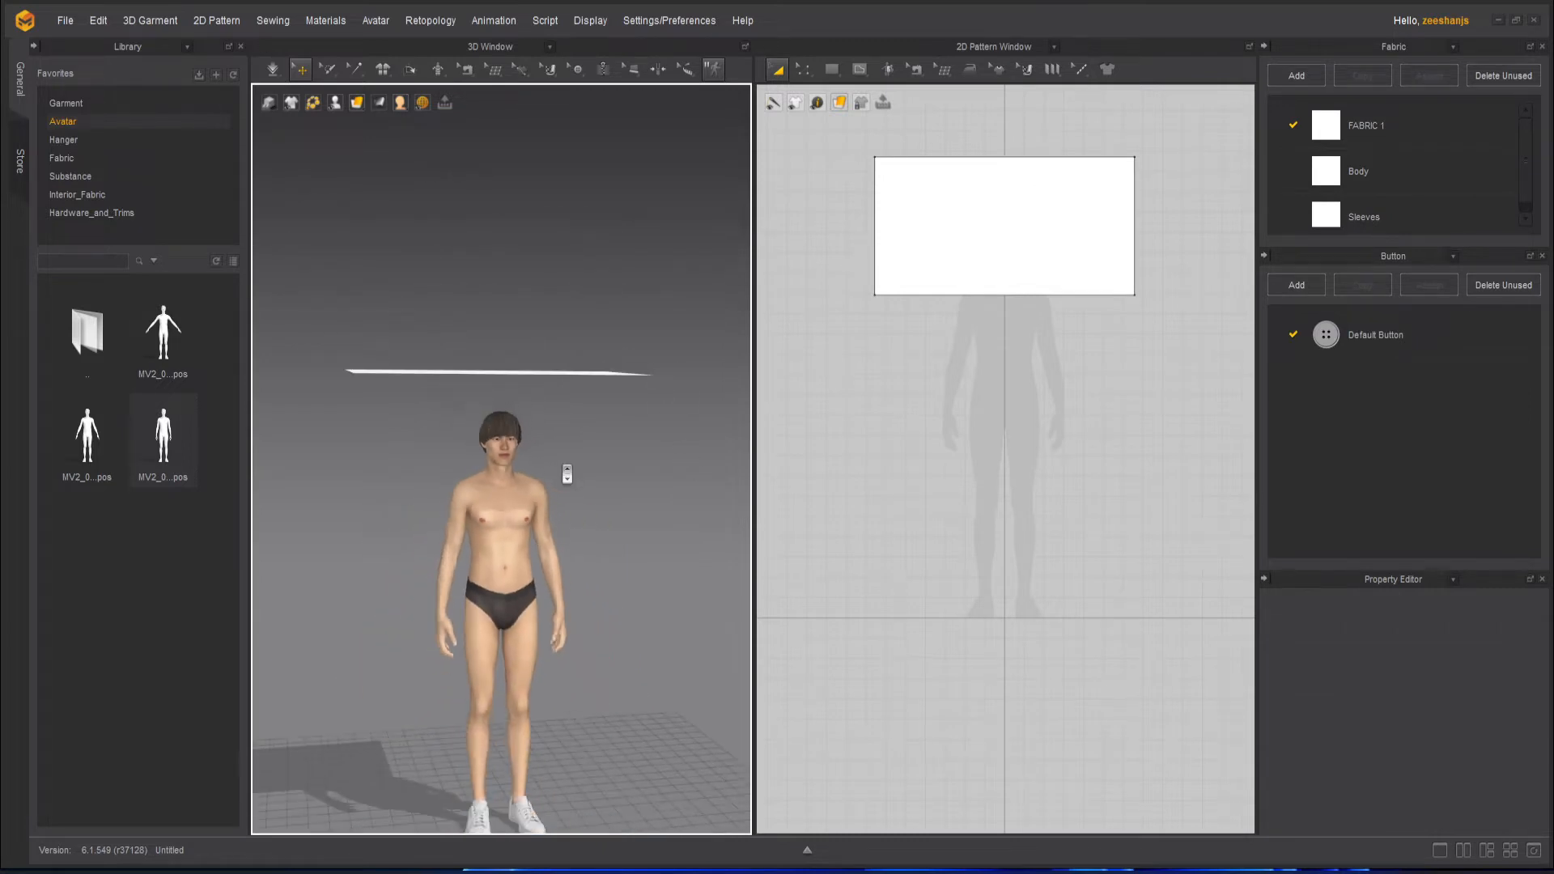
left_click(522, 375)
mouse_move(556, 364)
right_mouse_down()
mouse_move(573, 399)
mouse_move(559, 344)
right_mouse_up()
left_click_drag(538, 328, 582, 472)
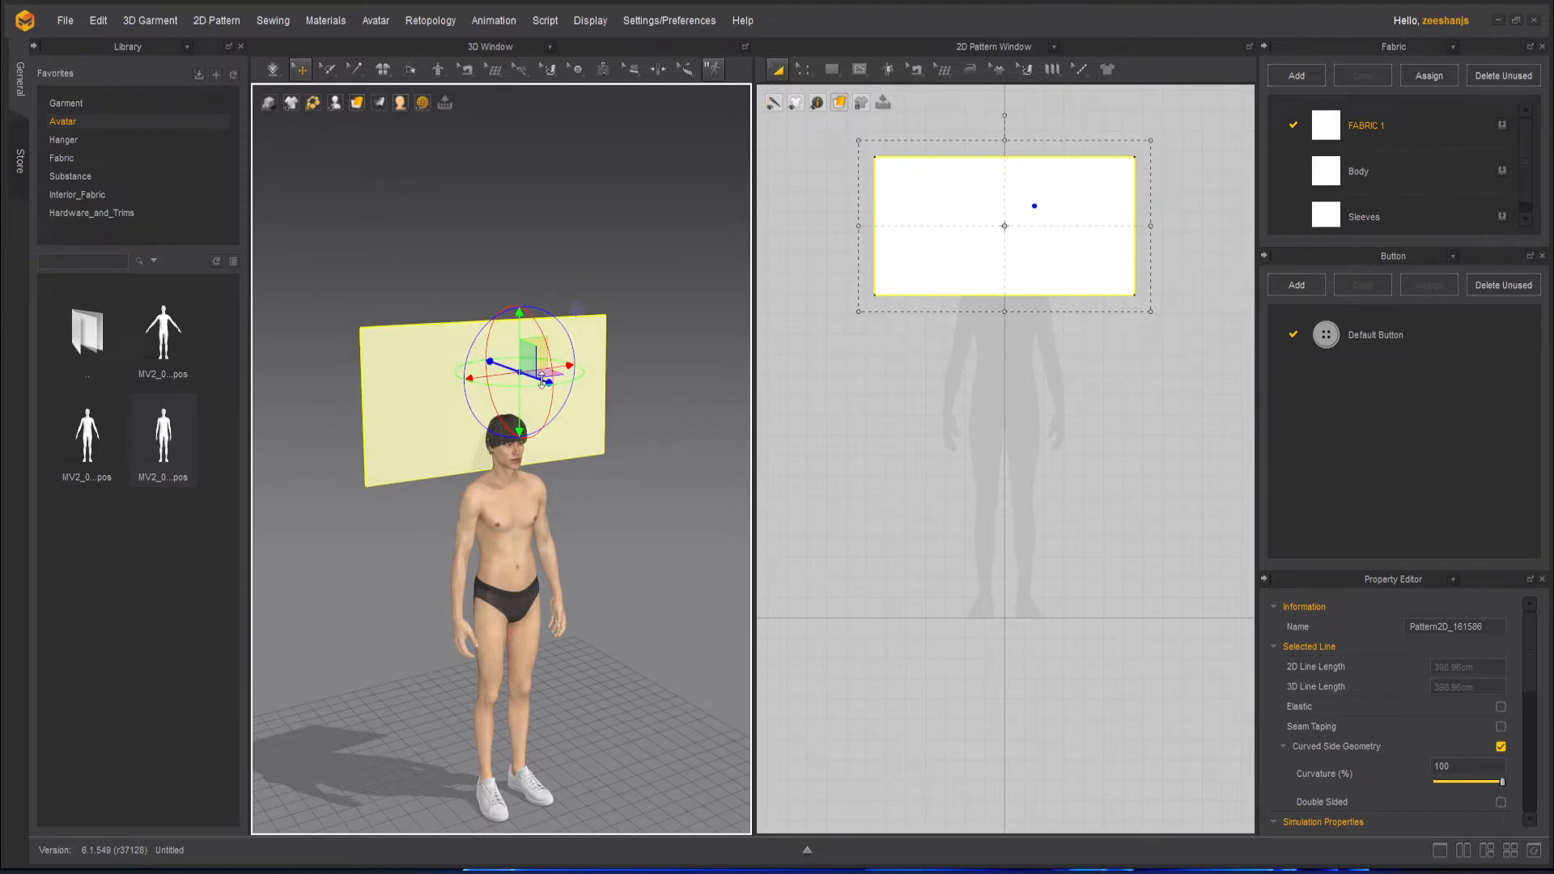
left_click_drag(538, 380, 628, 418)
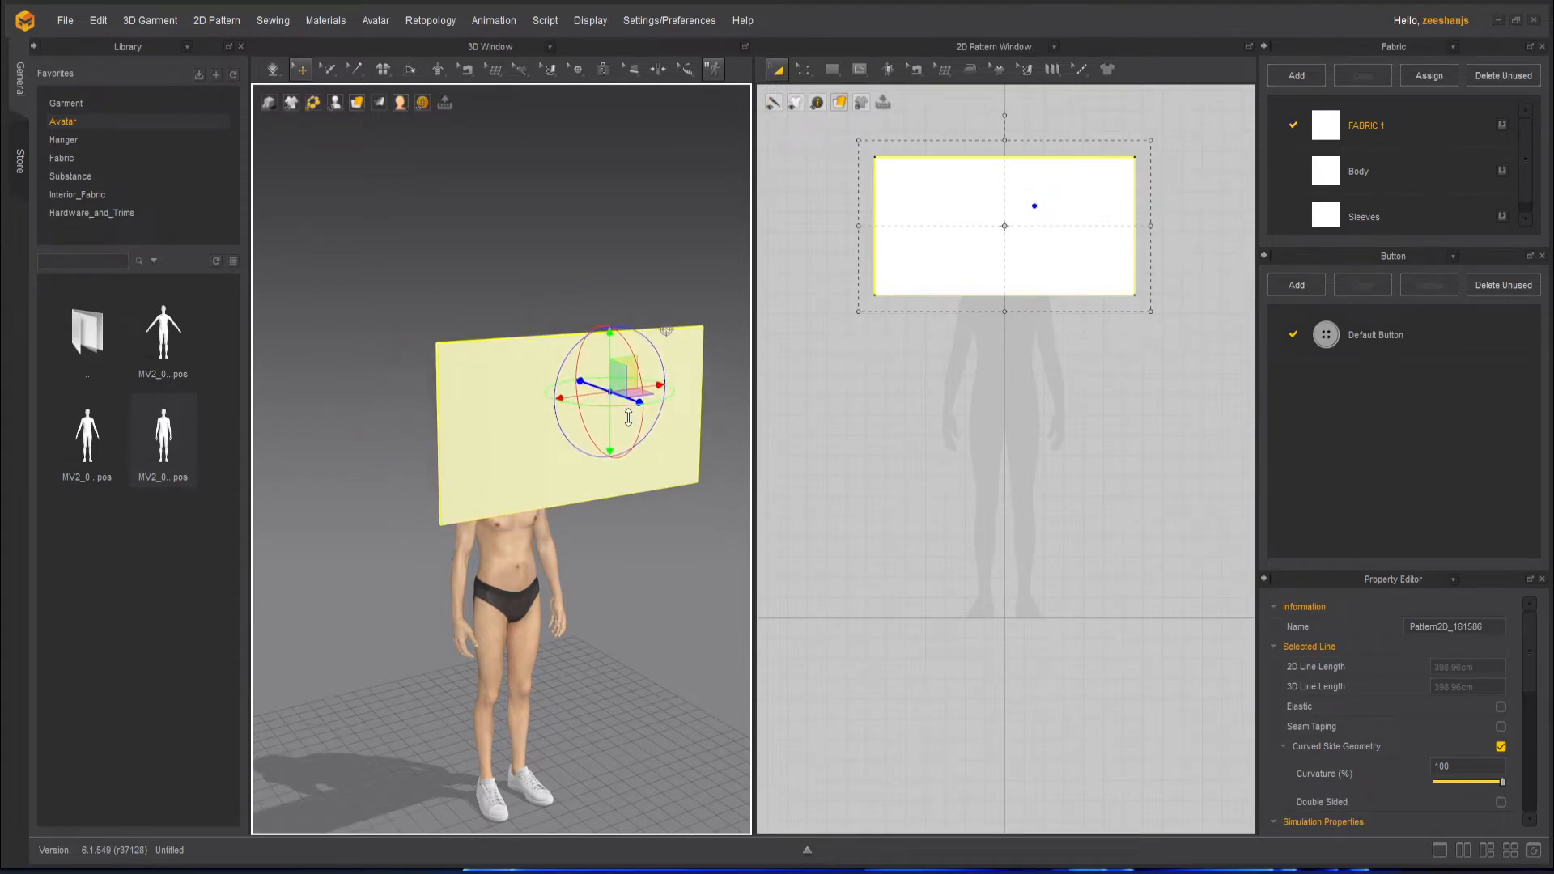
left_click_drag(605, 347, 606, 472)
- Shift the upright rectangle pattern sideways so it is roughly centred in front of the avatar's torso
mouse_move(647, 625)
right_mouse_down()
mouse_move(740, 625)
mouse_move(660, 610)
right_mouse_up()
right_click_drag(648, 729, 672, 562)
scroll(647, 593, "up", 2)
scroll(647, 592, "up", 1)
left_click(662, 610)
left_click(638, 490)
scroll(649, 611, "down", 2)
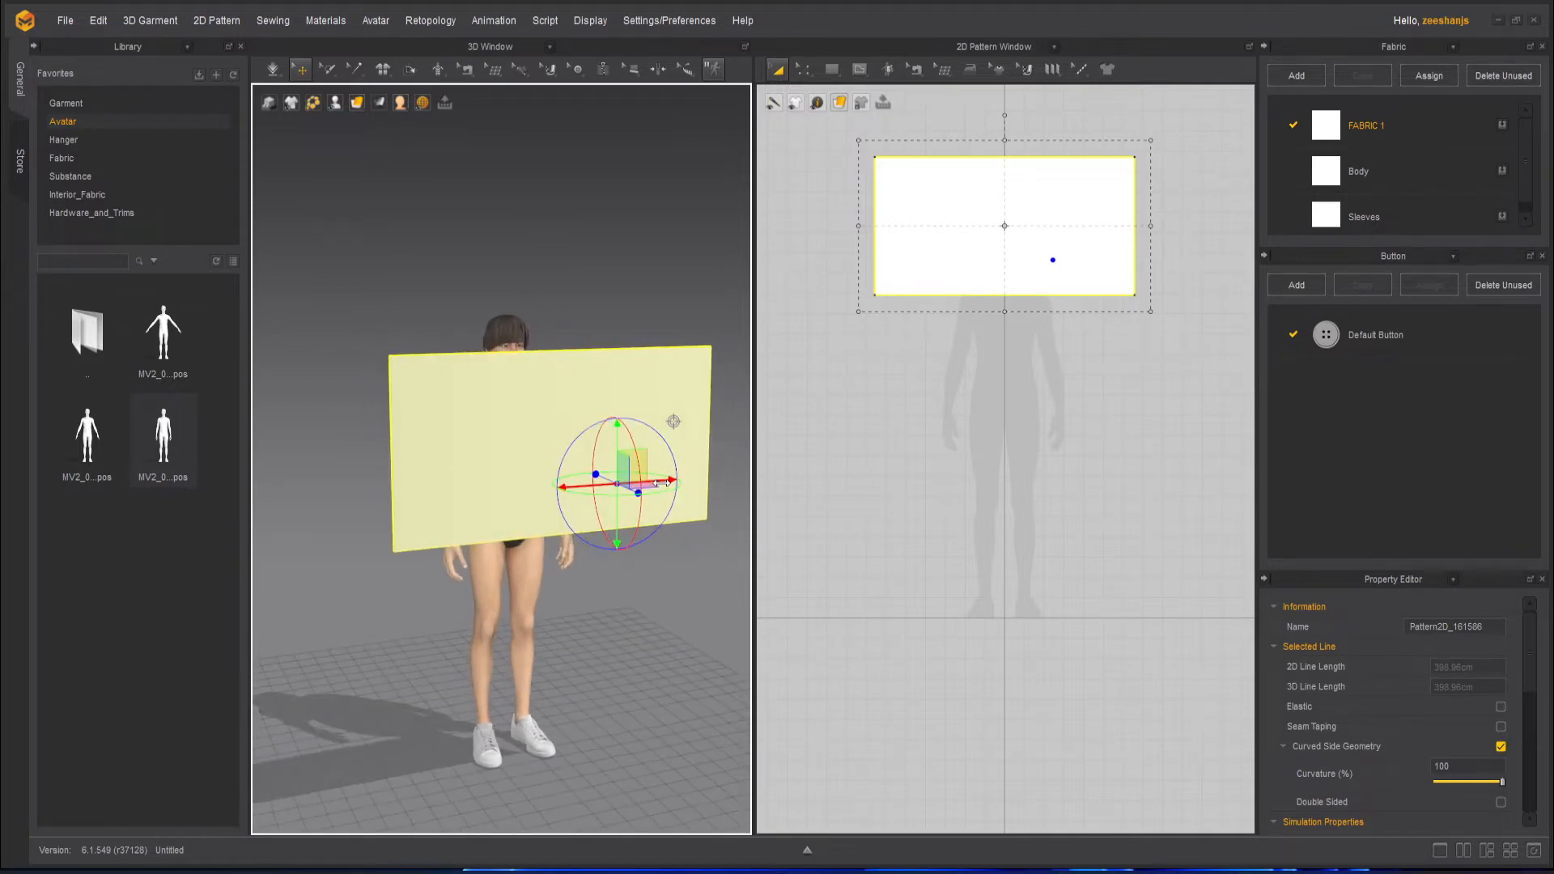
left_click_drag(662, 489, 633, 493)
right_click_drag(641, 567, 645, 647)
left_click_drag(633, 484, 667, 484)
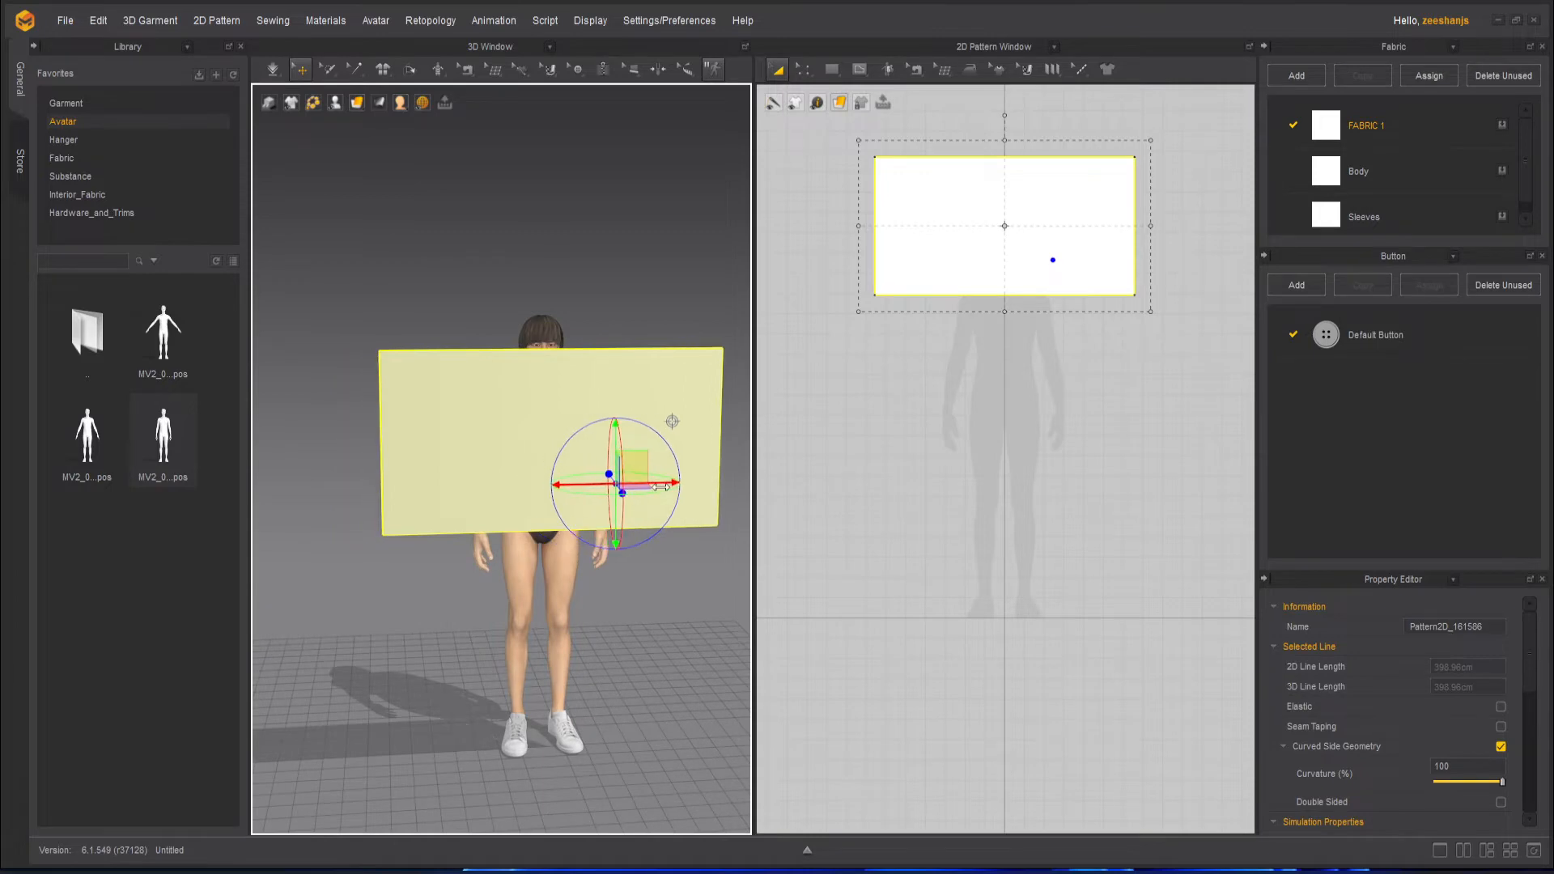
- Try simulating the upright rectangle in Fitting (Accurate Fabric) mode, and undo it
left_click(275, 70)
left_click(358, 144)
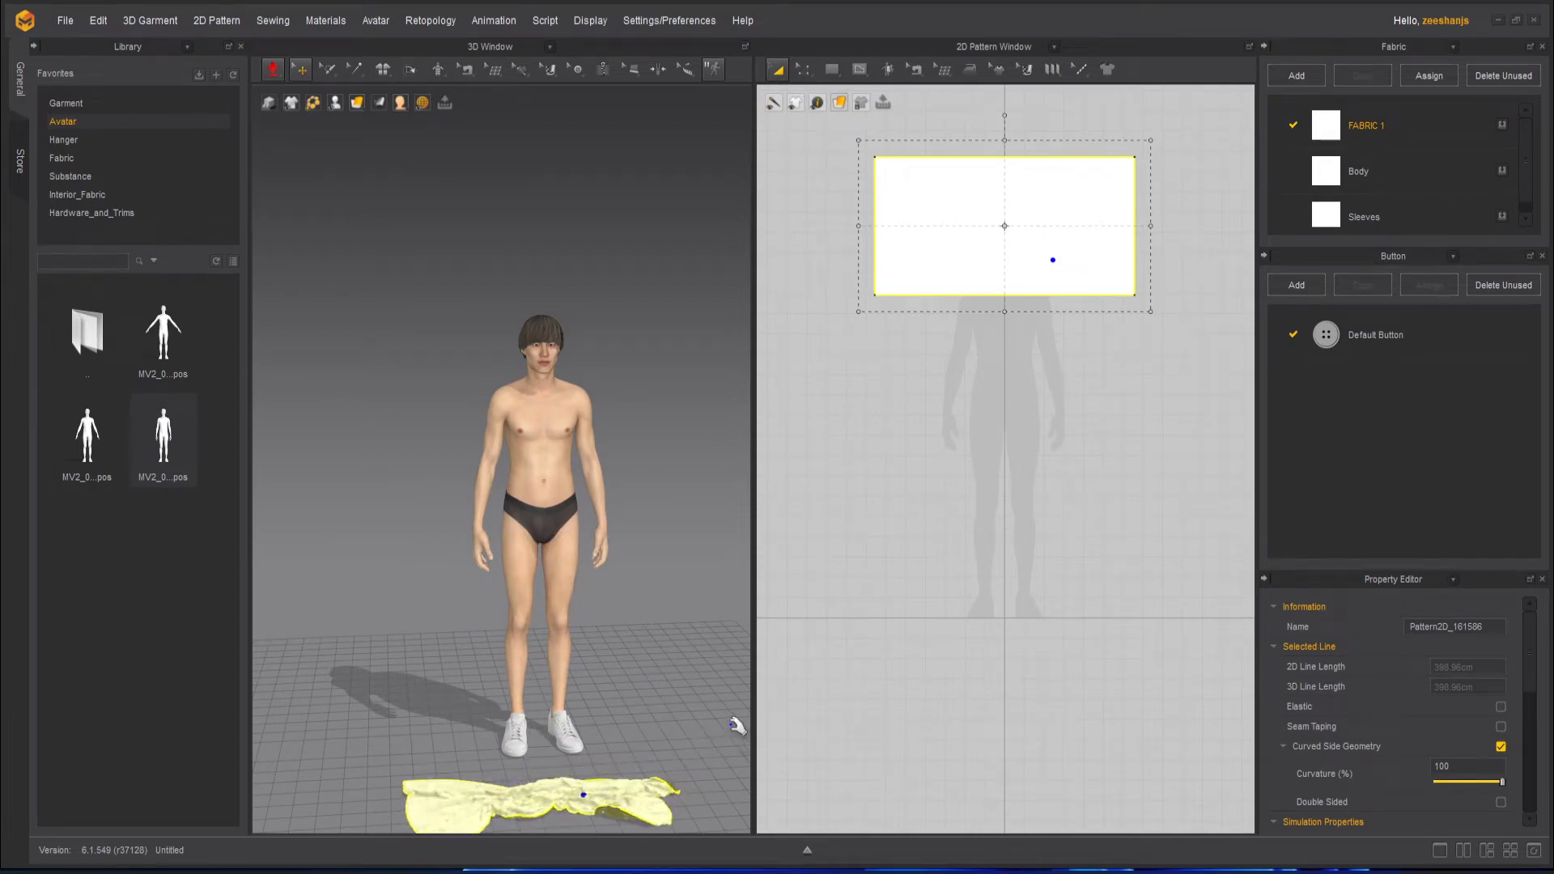
key("ctrl+z")
- Set the simulation mode to Fast (GPU), try simulating the upright rectangle, and undo the simulation
left_click(274, 69)
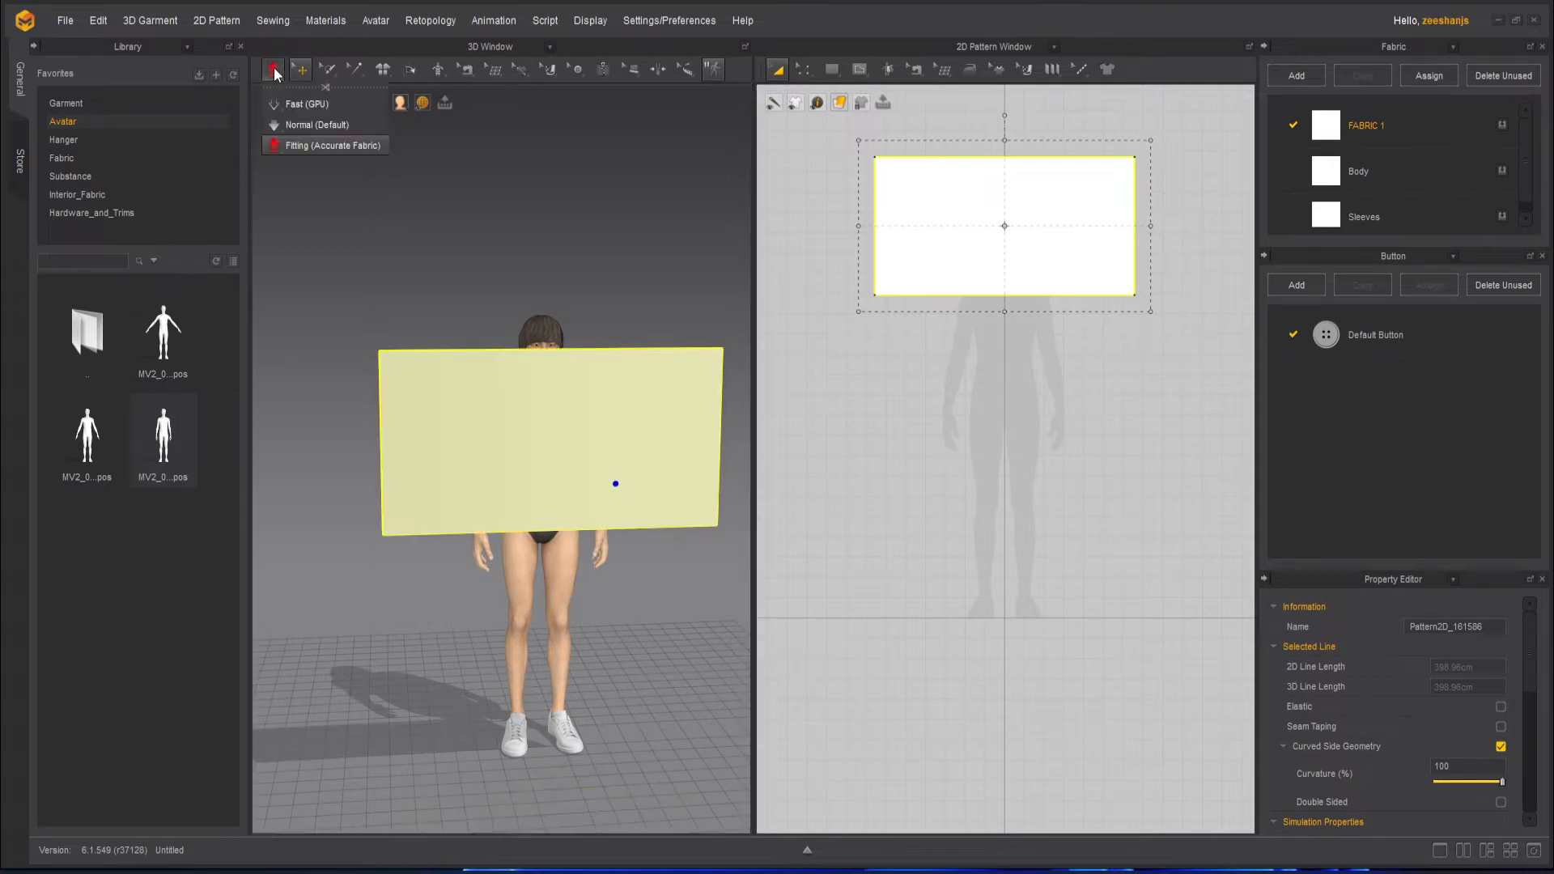
left_click(298, 107)
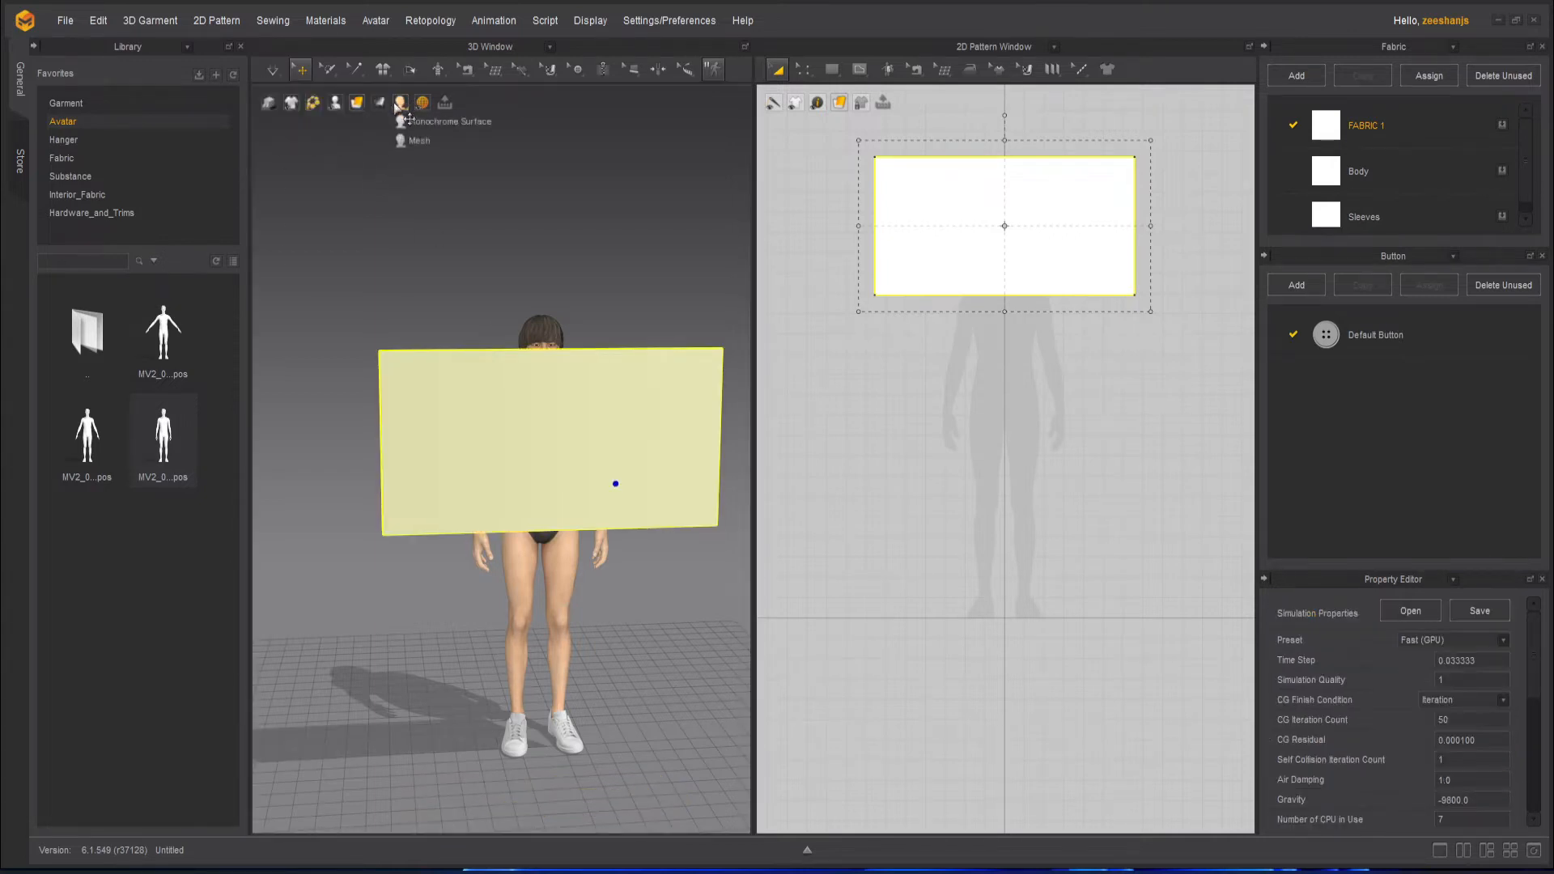
left_click(273, 68)
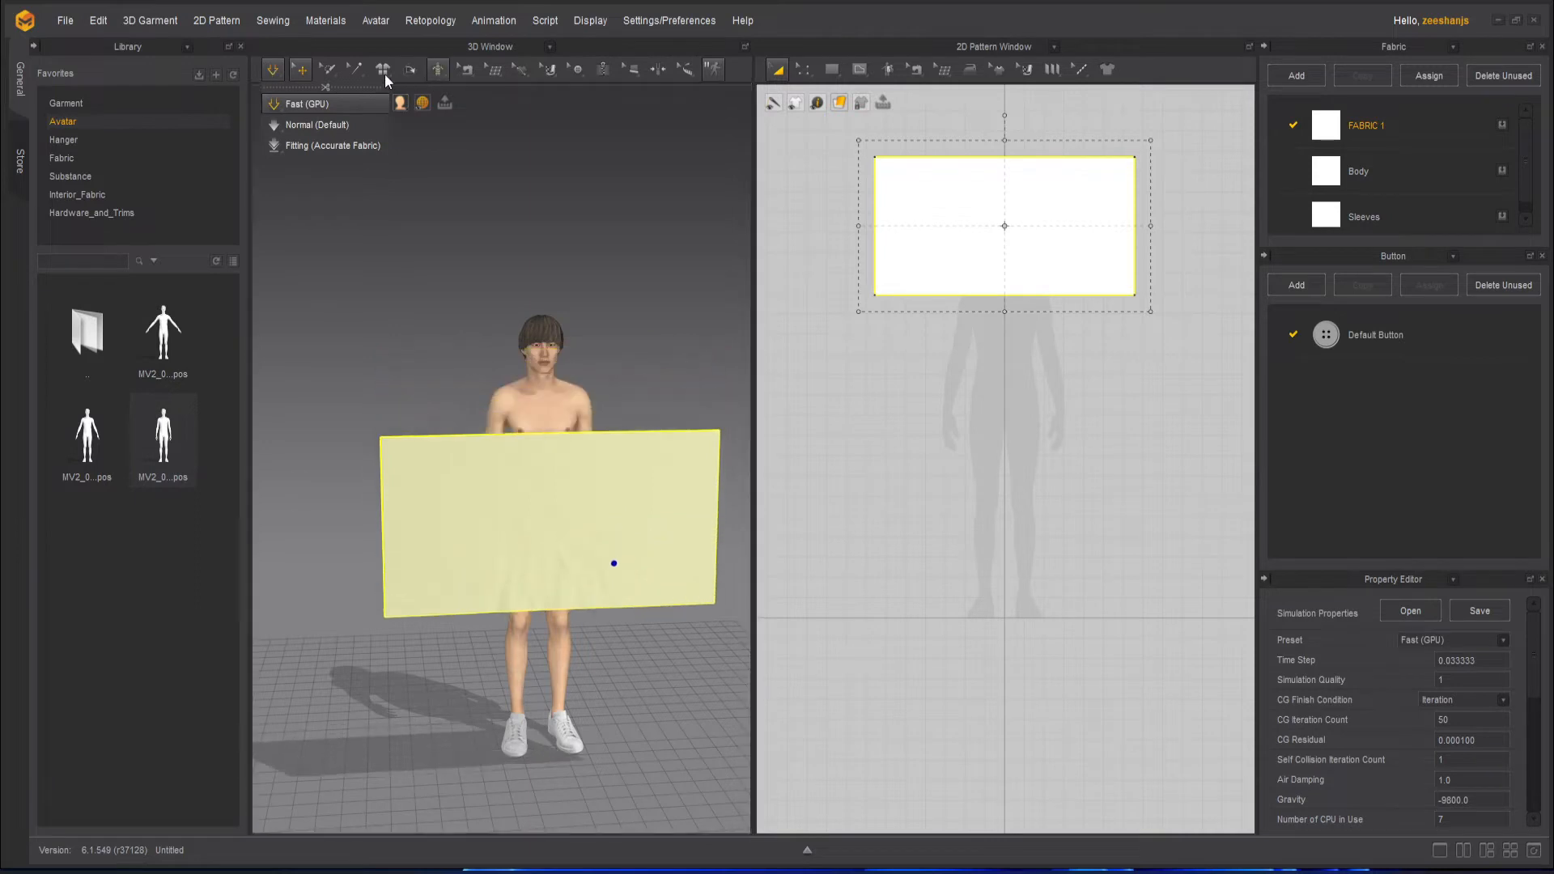
mouse_move(381, 75)
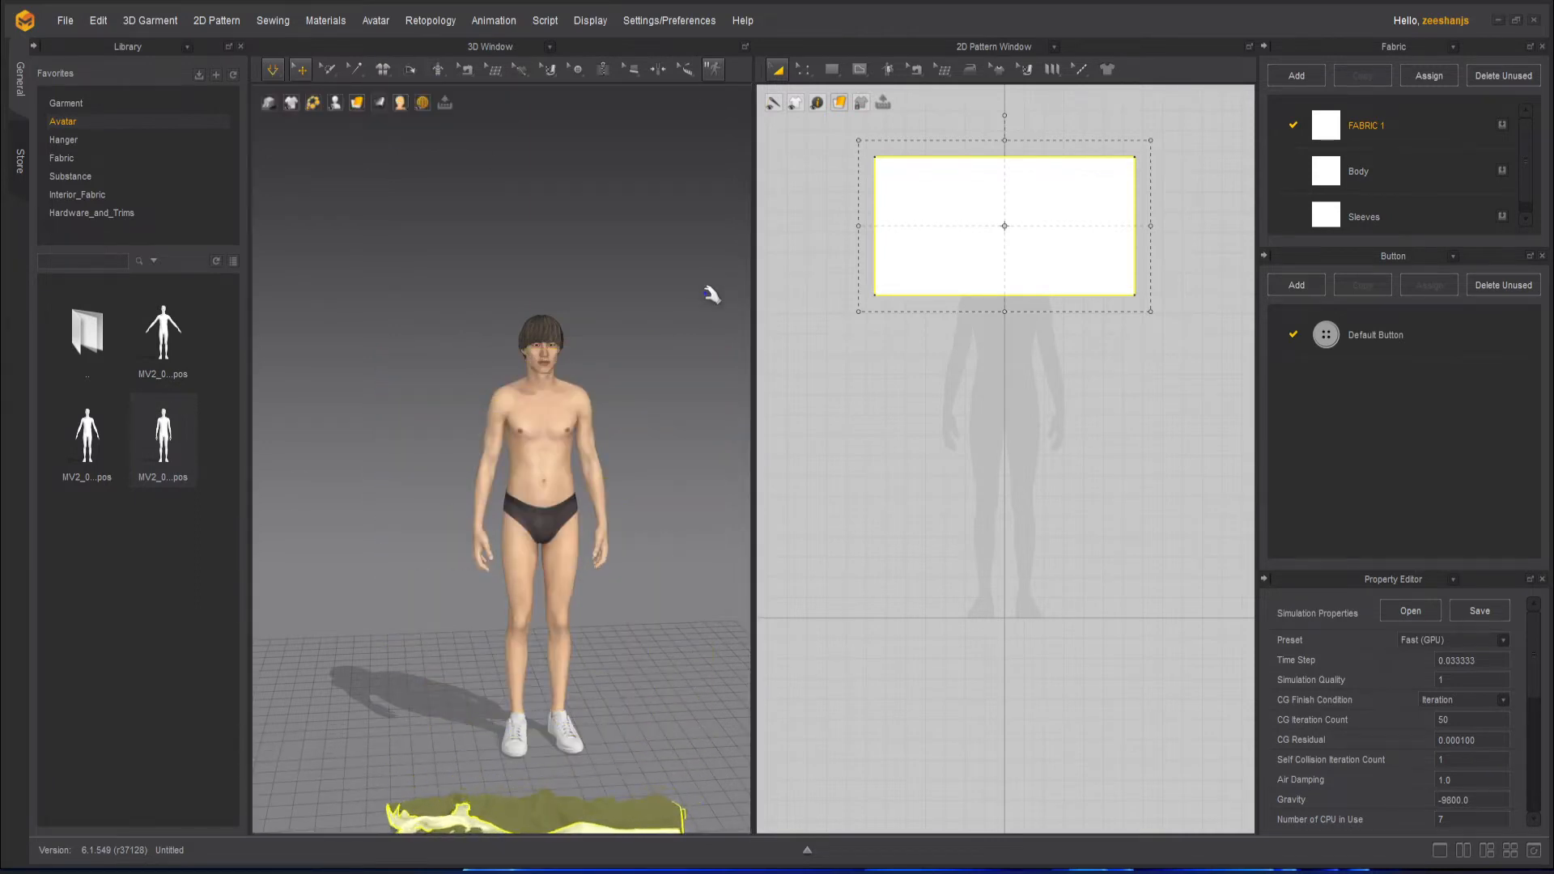
key("ctrl+z")
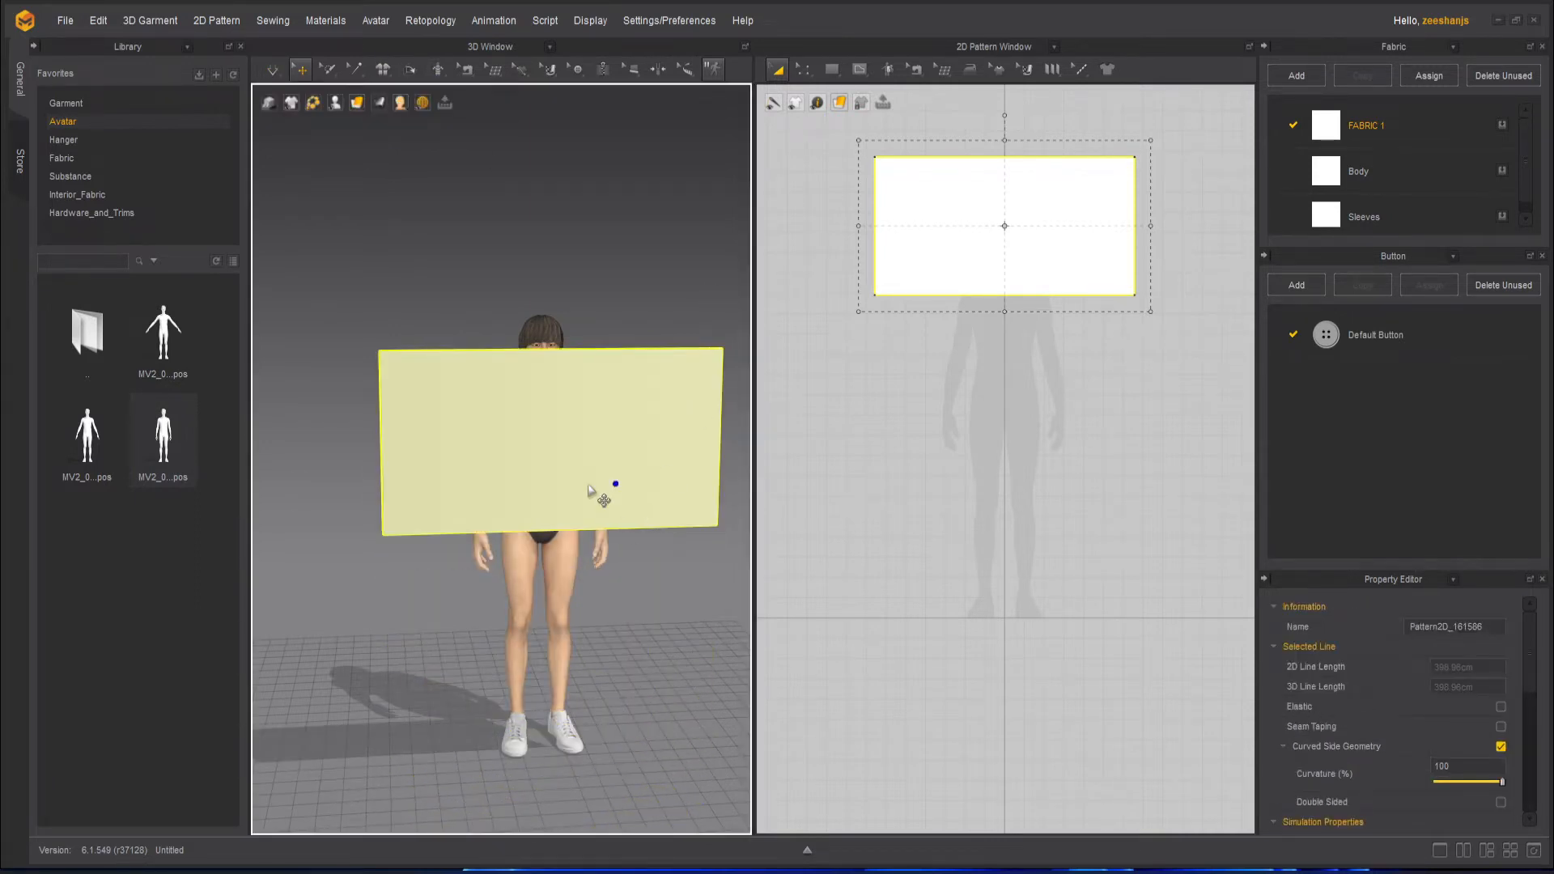
- Simulate the upright rectangle again, switching from Fast (GPU) to Normal (Default), and undo the simulation
mouse_move(275, 71)
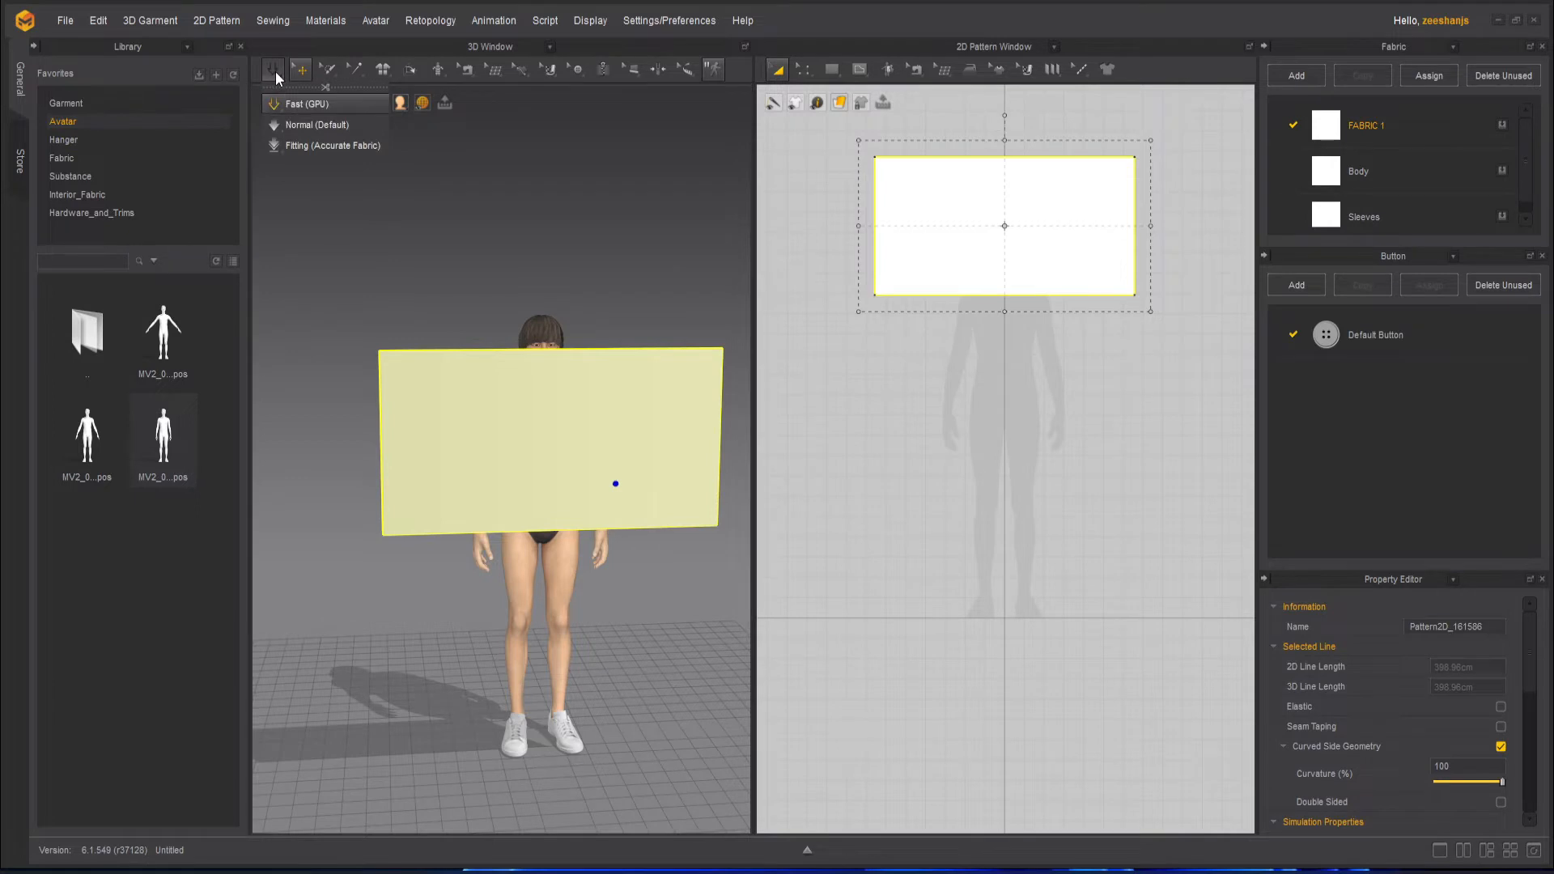
left_click(306, 125)
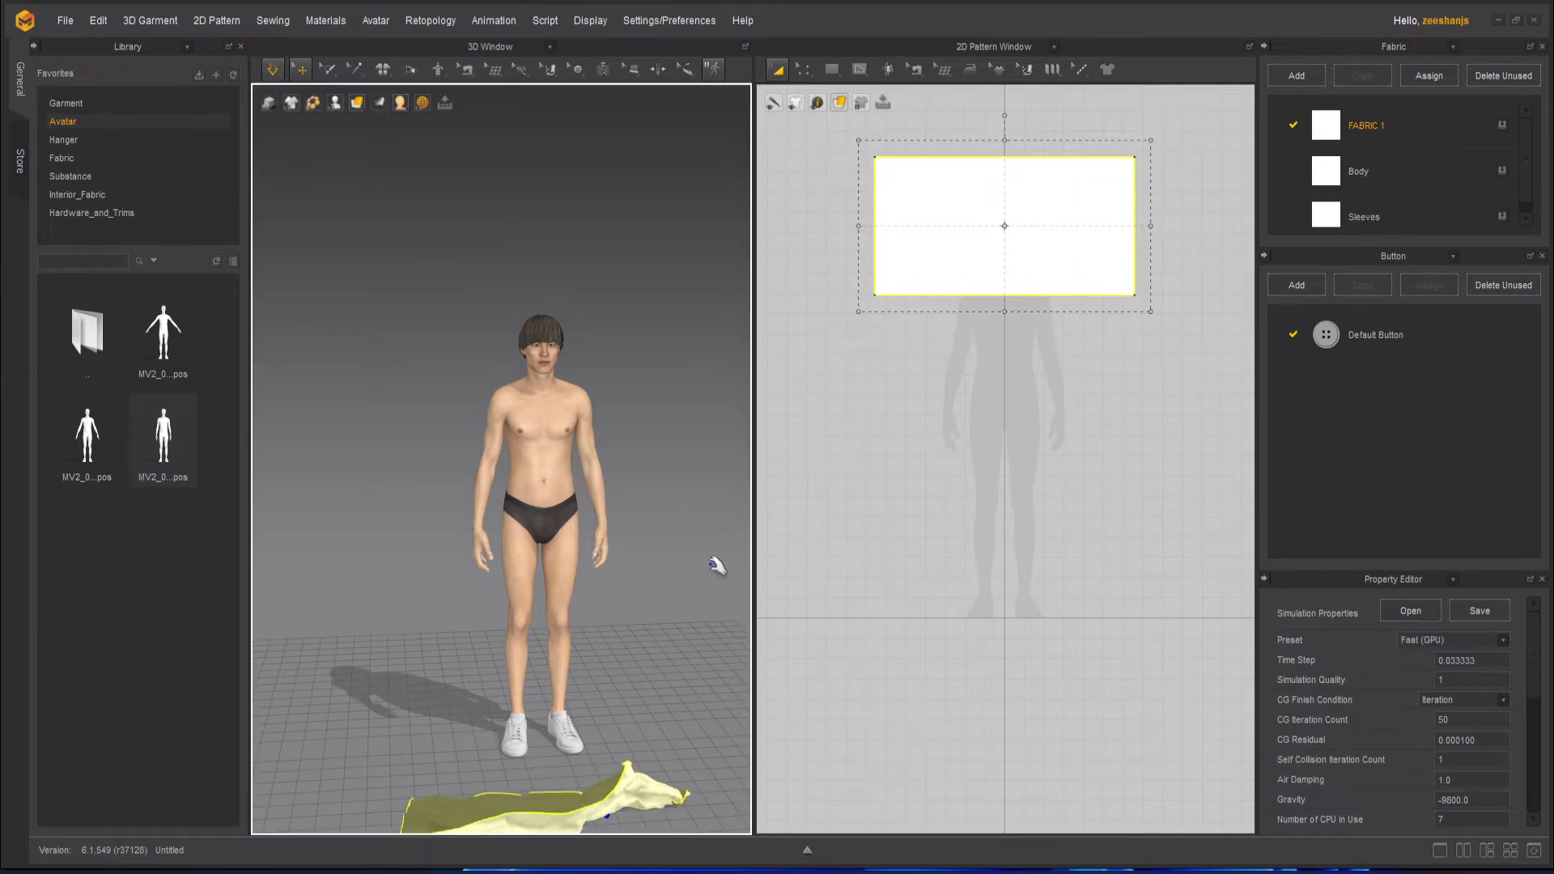
mouse_move(270, 78)
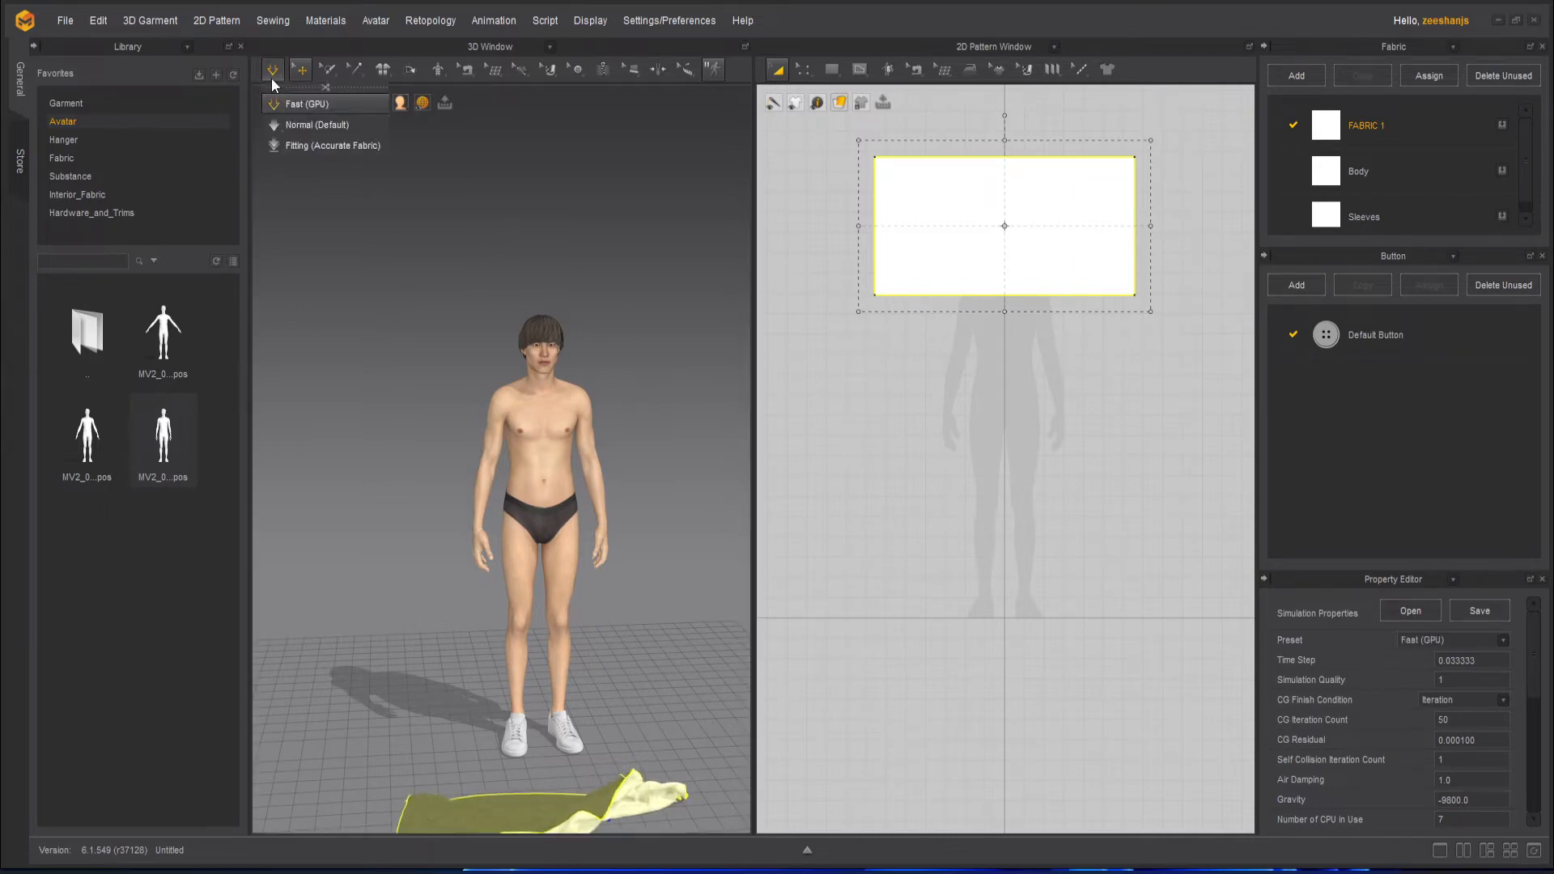
left_click(306, 123)
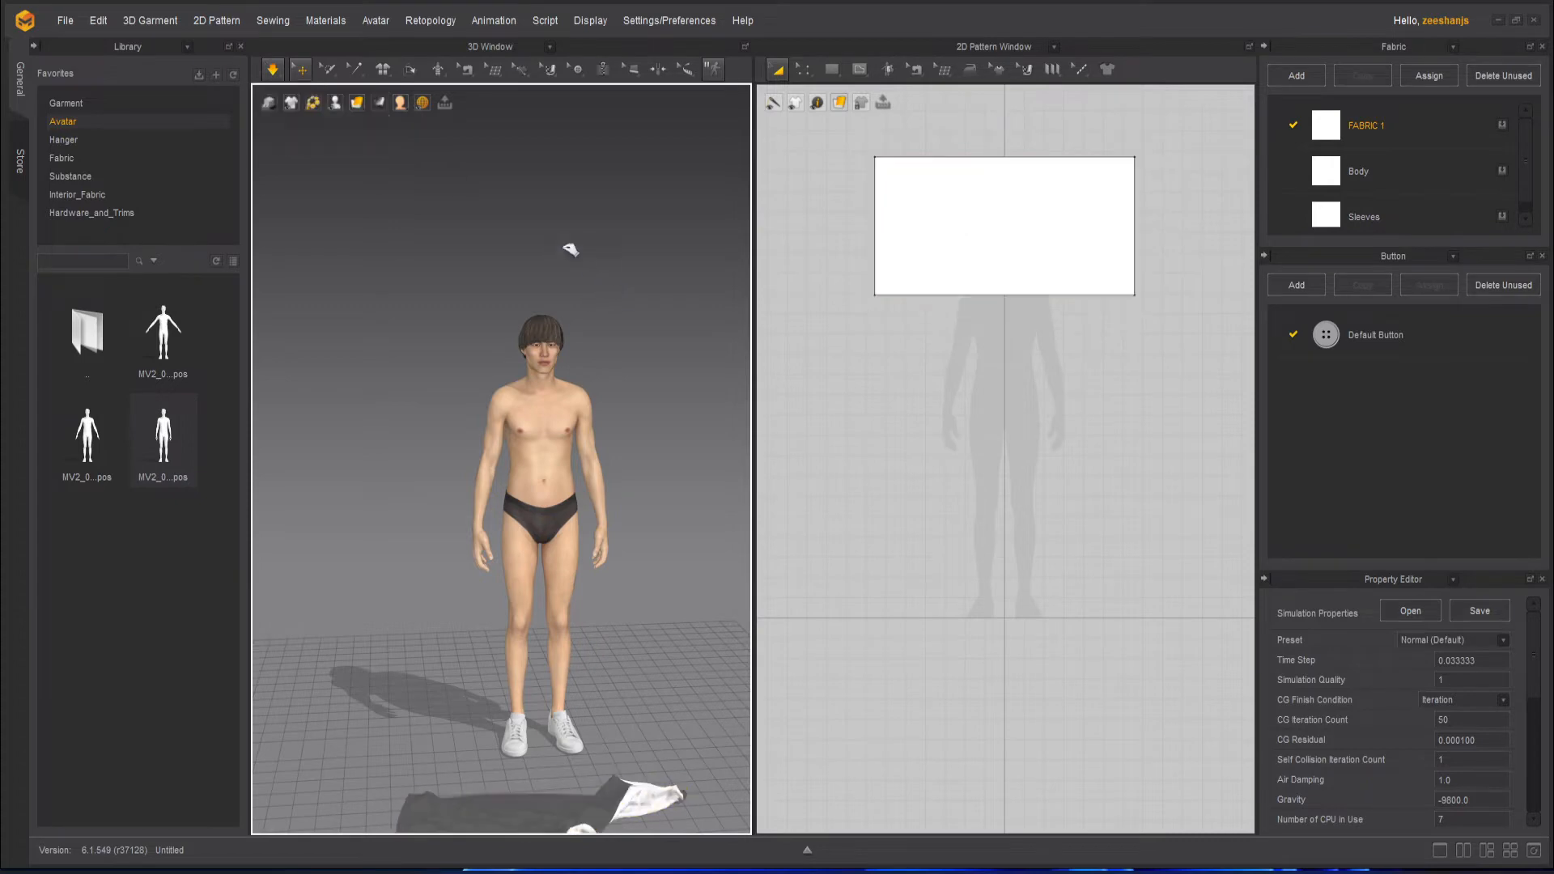
key("ctrl+a")
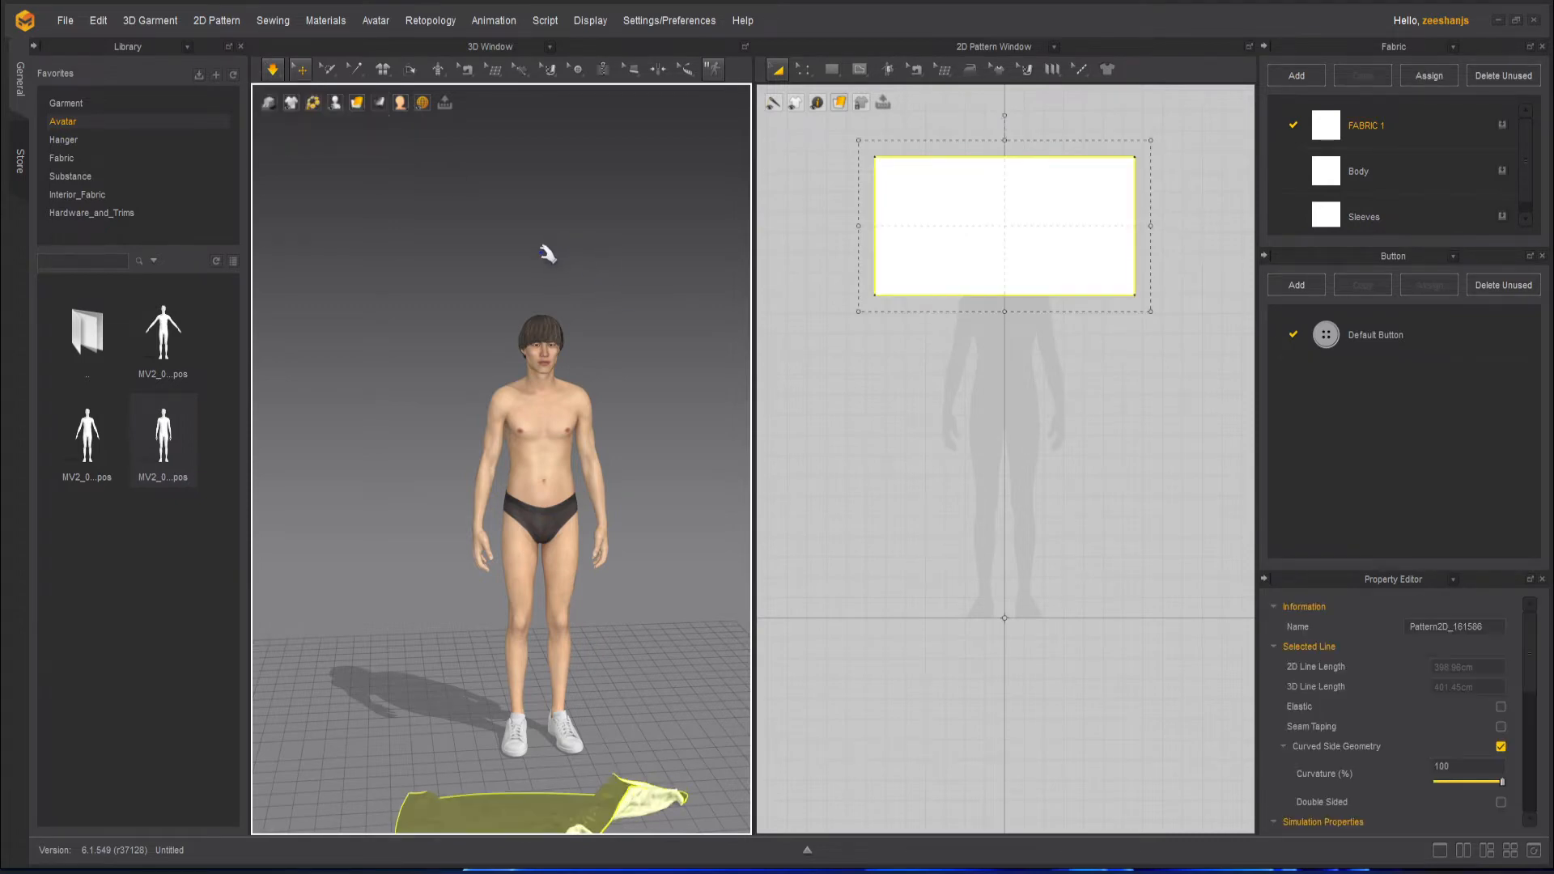
key("ctrl+z")
- Set the simulation mode to Normal (Default) and select the rectangle pattern in the 2D pattern window
left_click(274, 70)
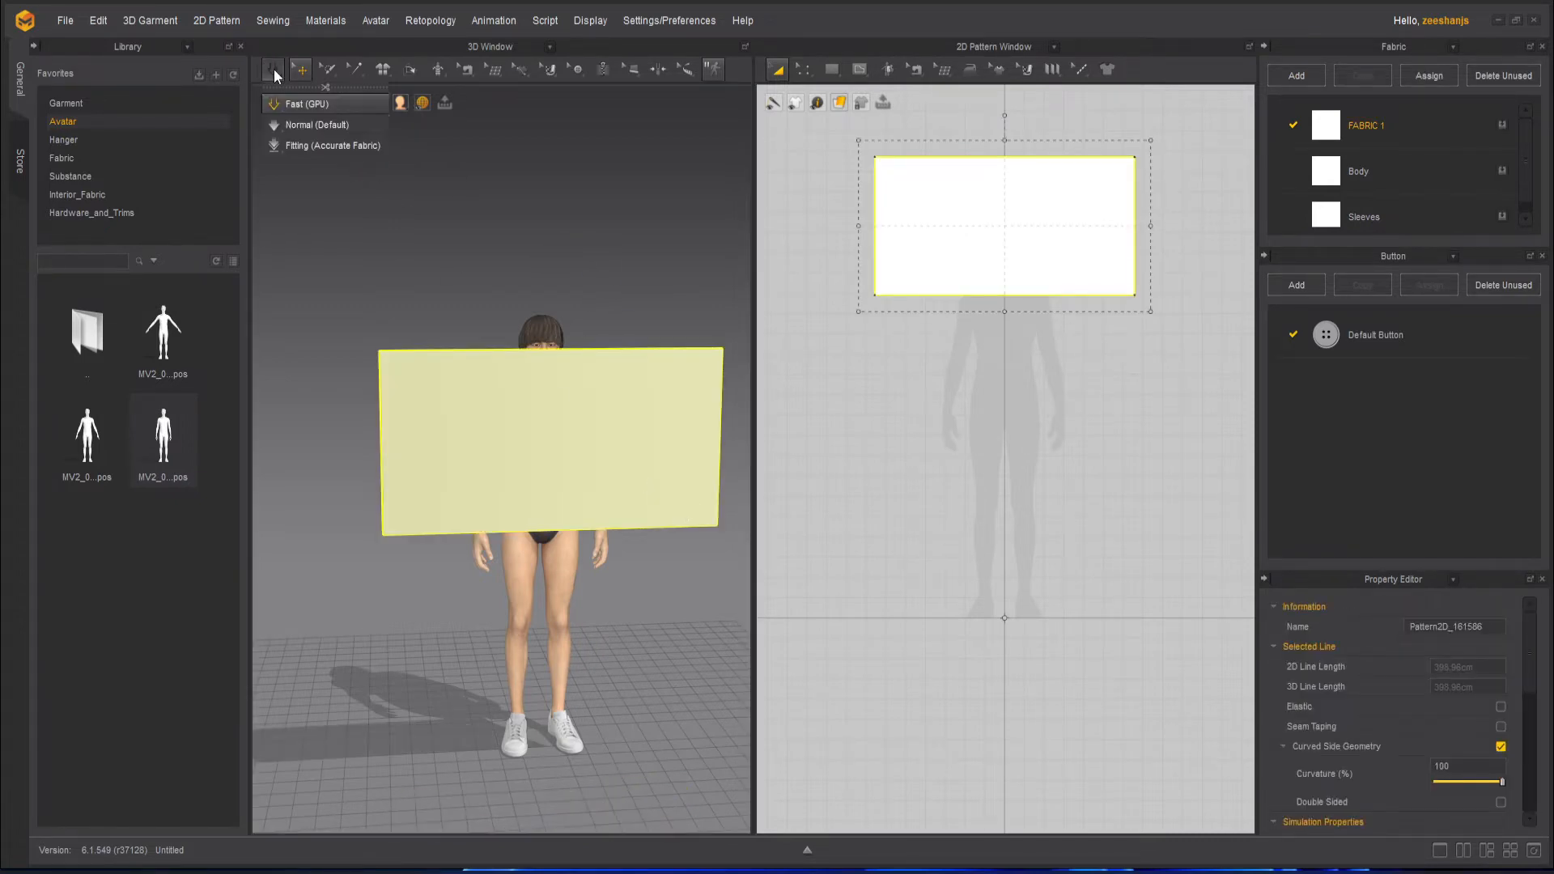
left_click(309, 125)
right_click_drag(576, 555, 485, 610)
left_click(1043, 225)
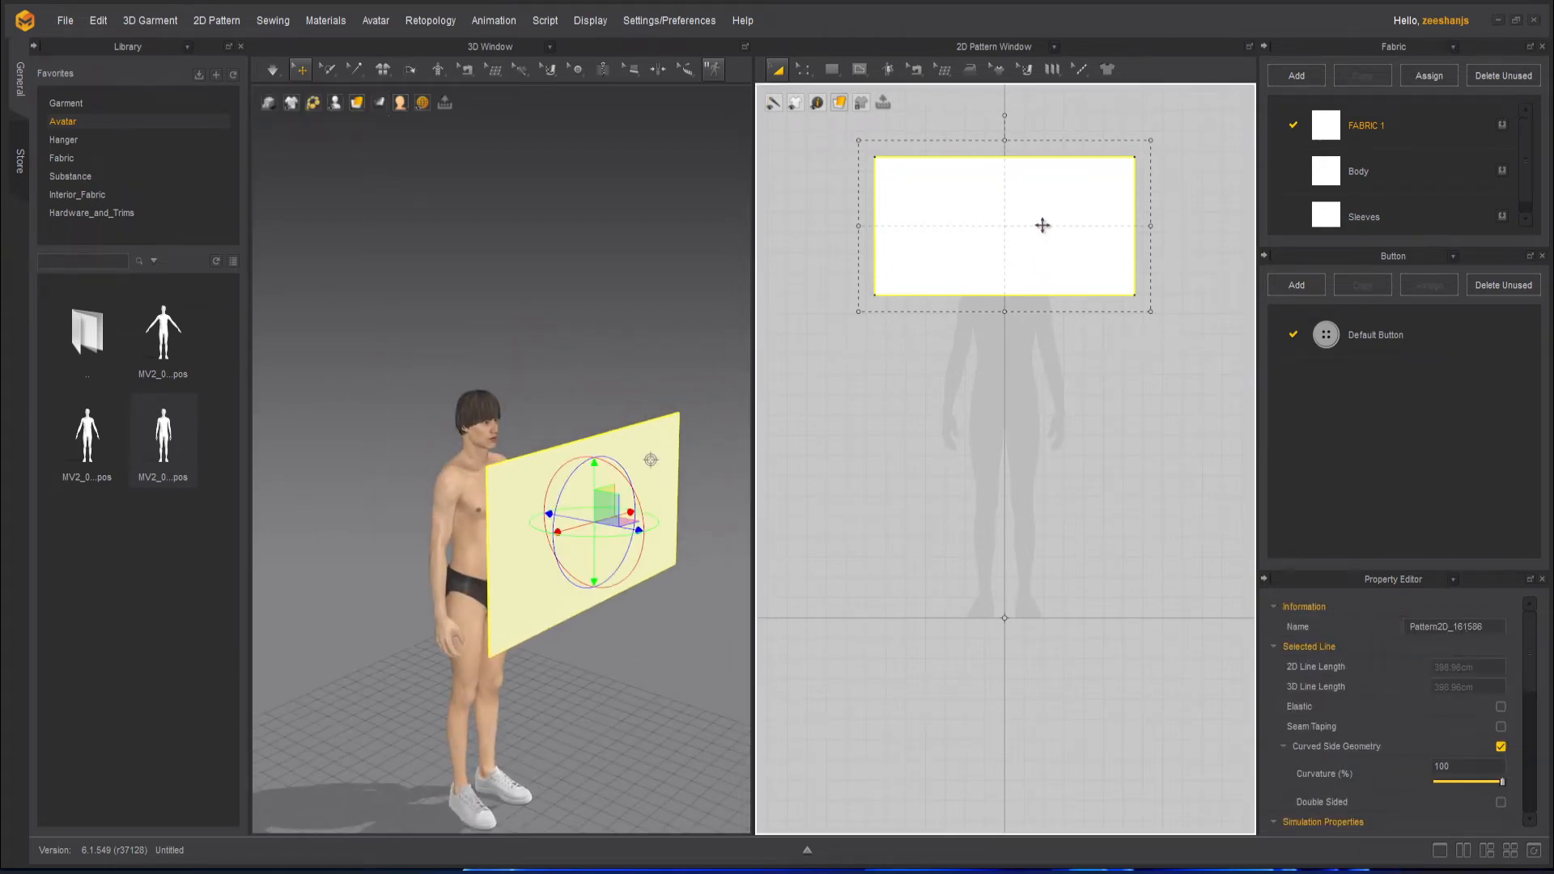
- Duplicate the rectangle pattern and place the copy beside the original, level with it, in the 2D pattern window
scroll(1050, 247, "down", 2)
right_click_drag(1054, 239, 957, 314)
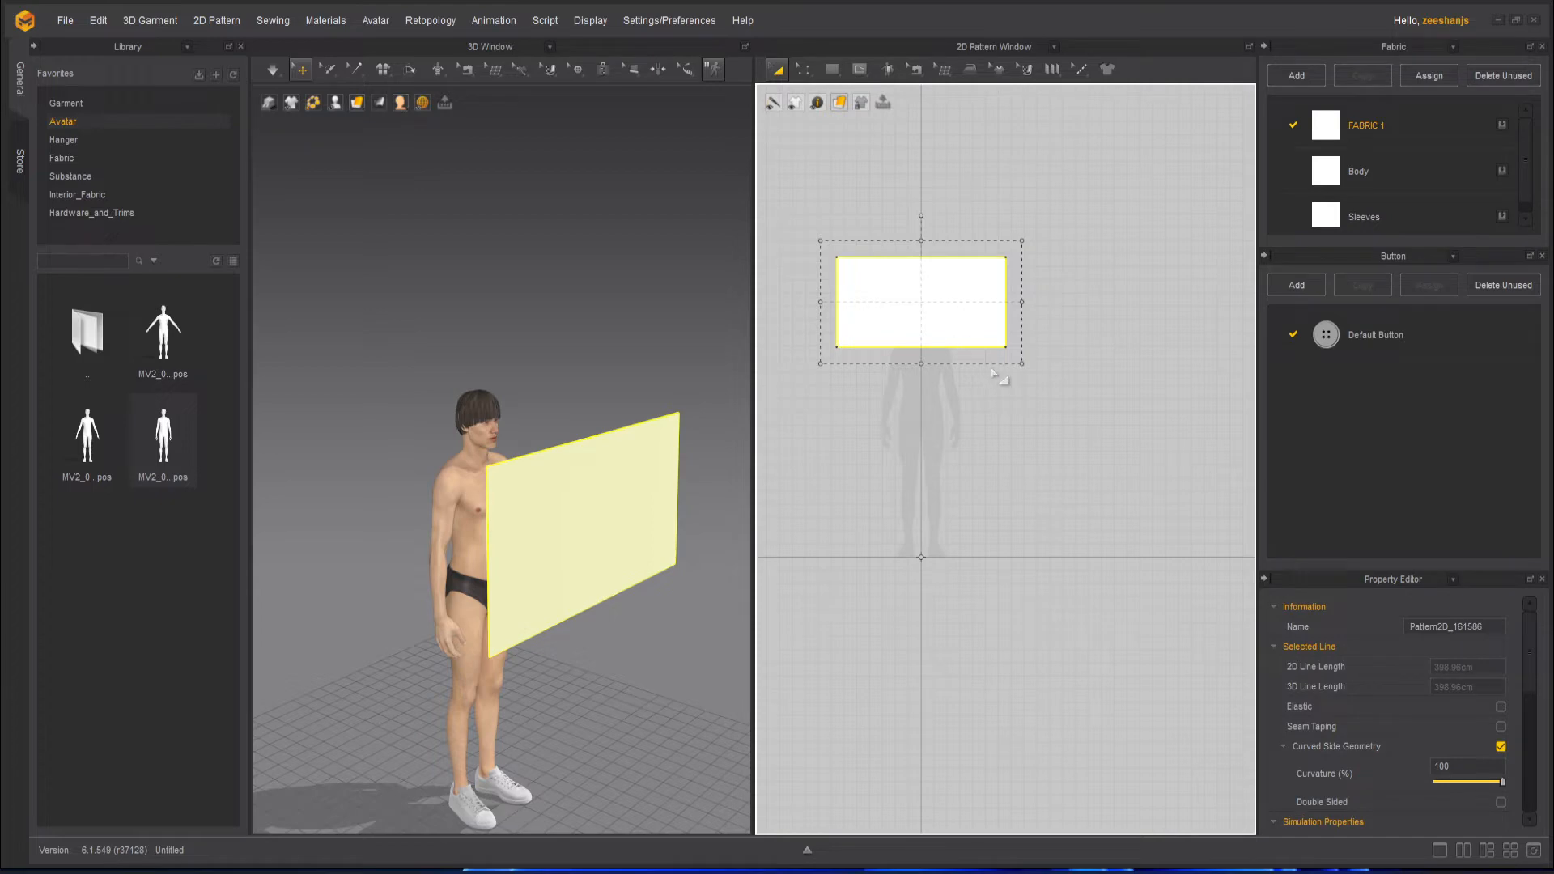
key("ctrl+v")
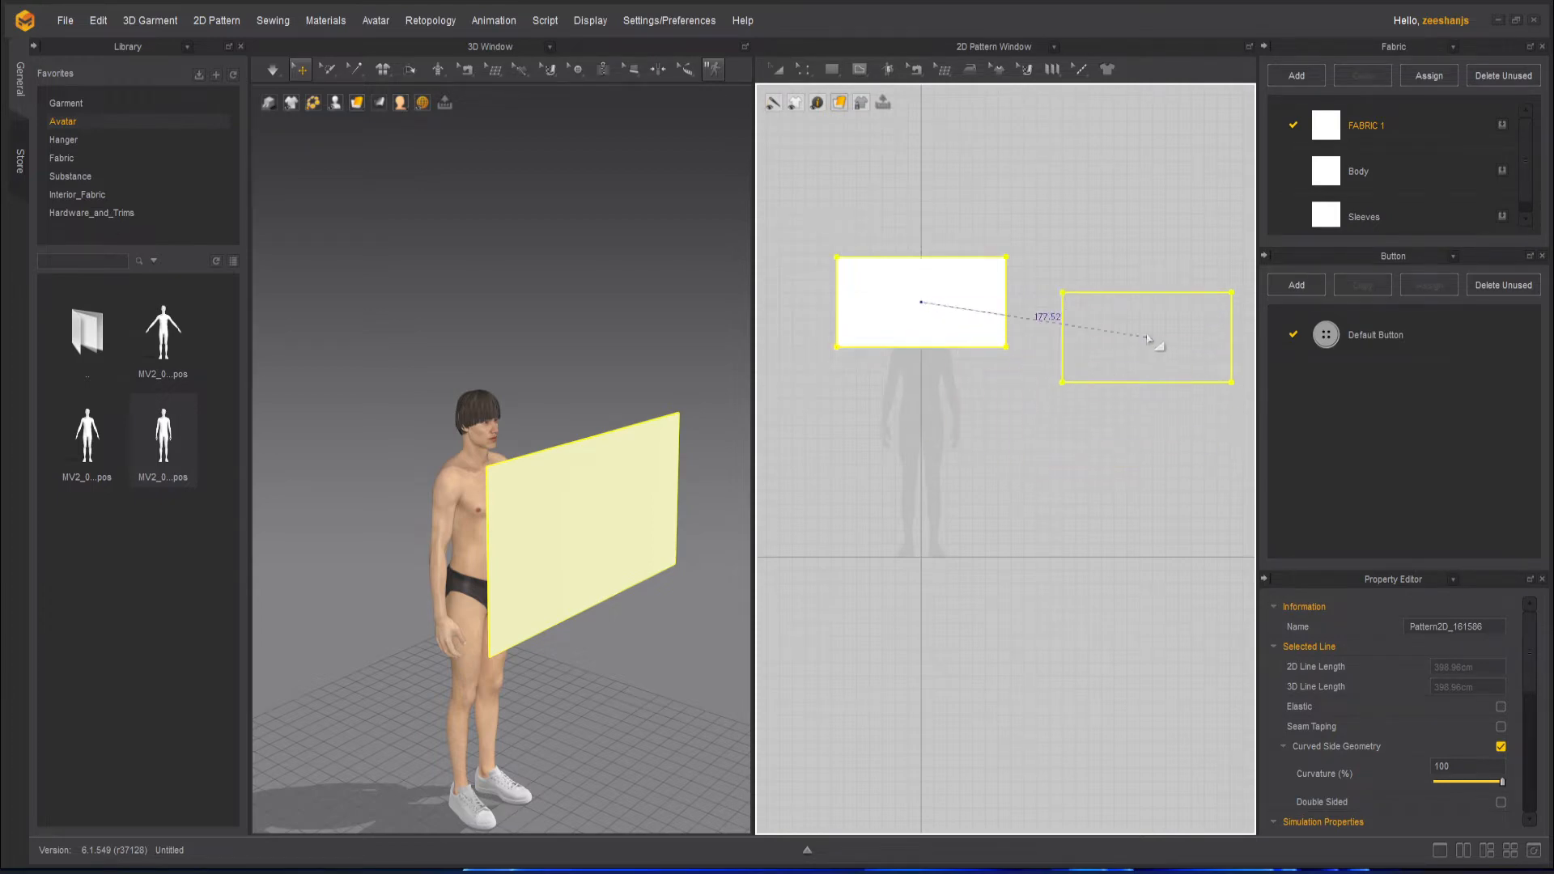
left_click(1145, 301)
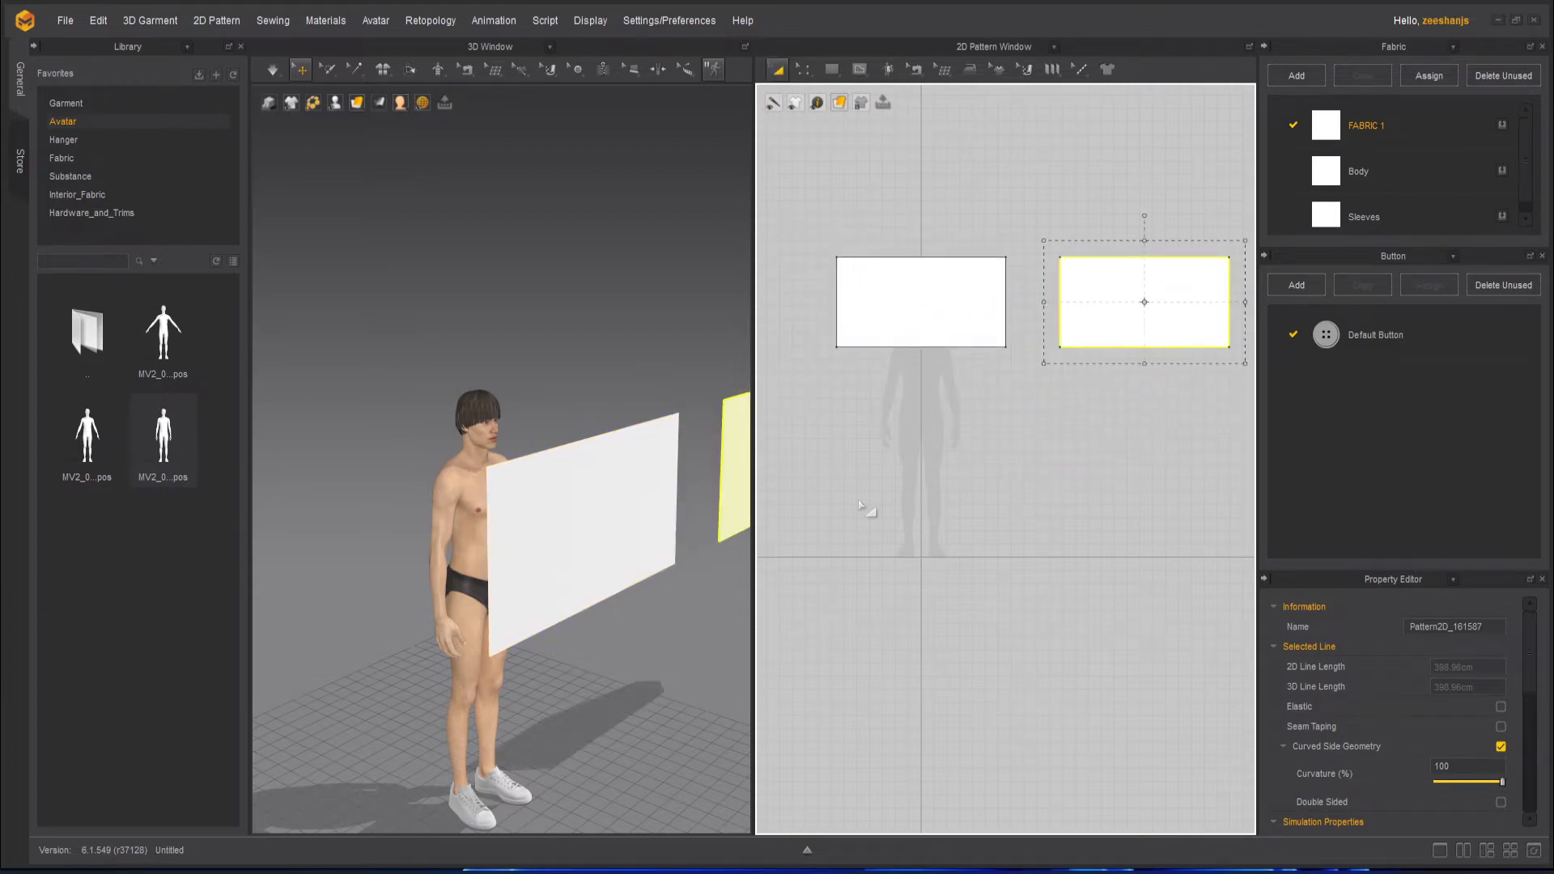
- Move the copied rectangle in the 3D window across and back until it stands well behind the avatar
middle_click_drag(576, 458, 492, 556)
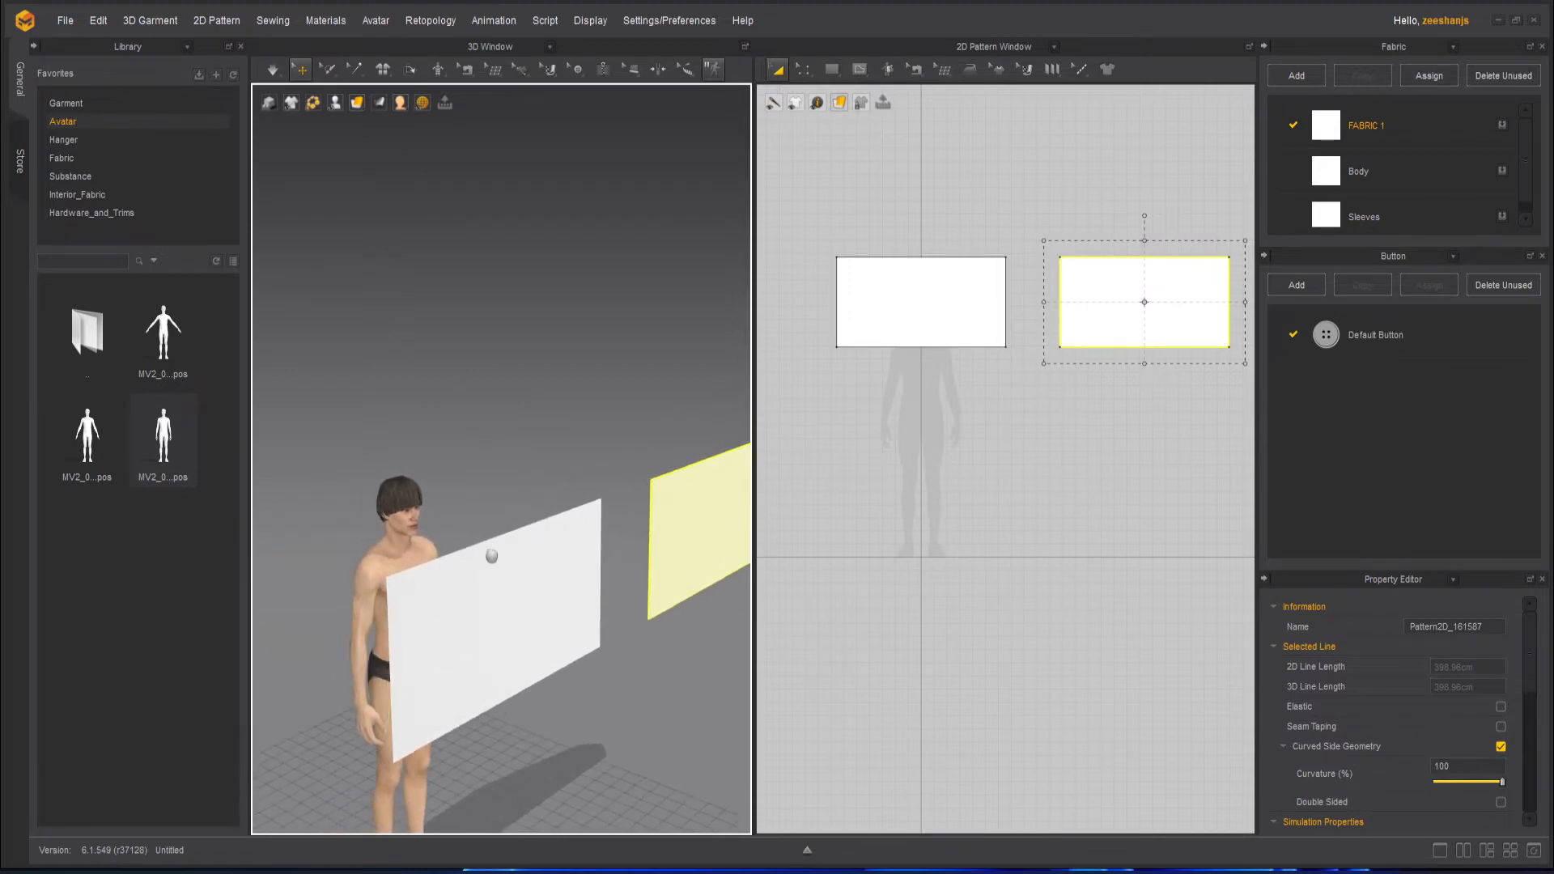
left_click(691, 534)
left_click_drag(716, 530, 478, 482)
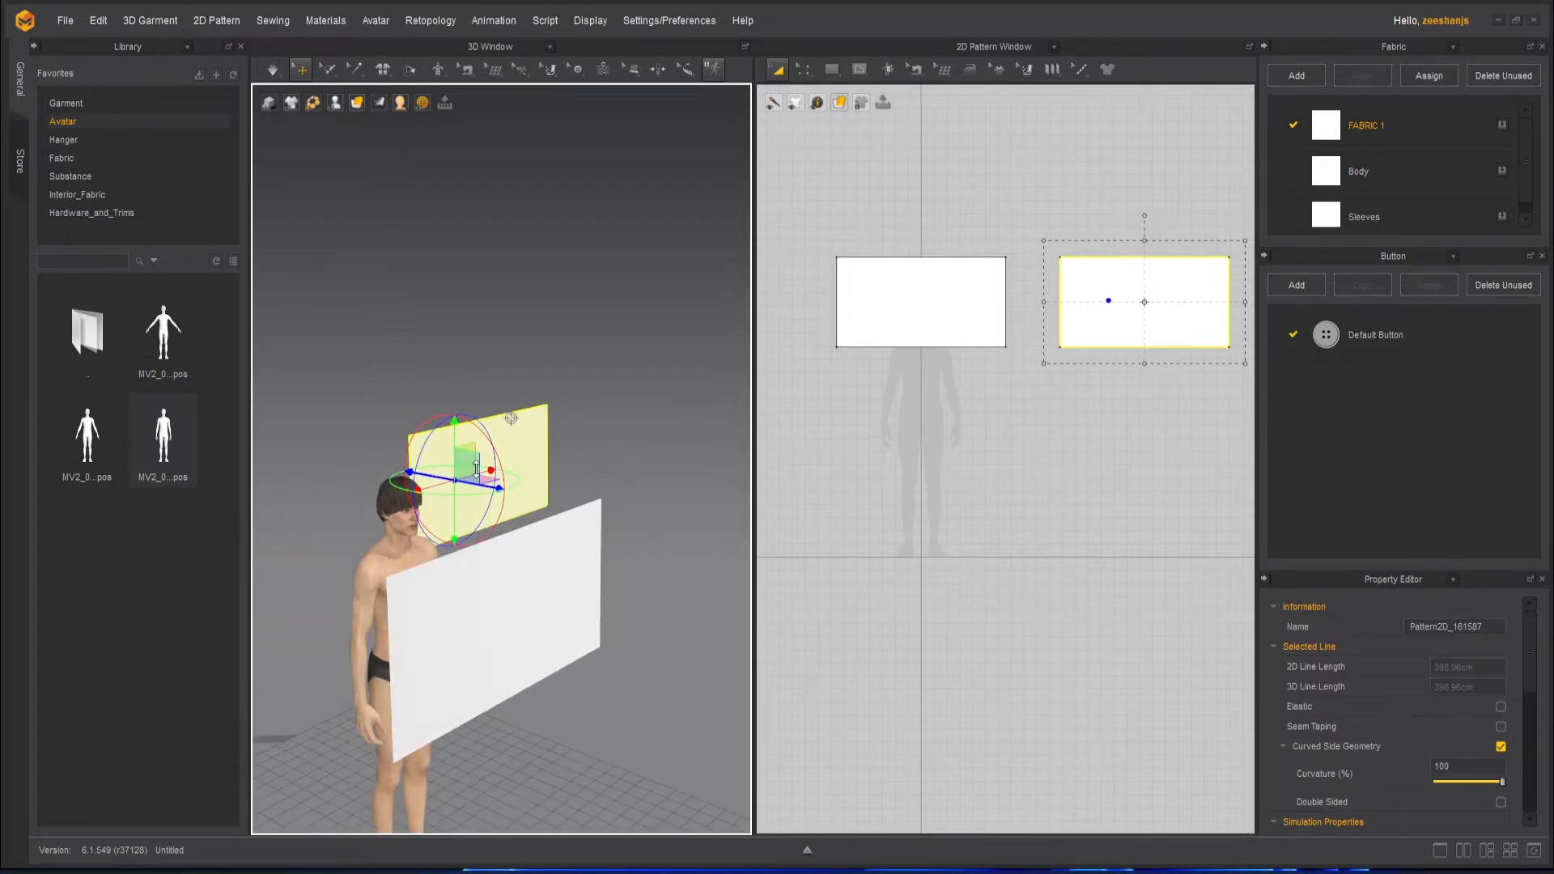
right_click_drag(472, 482, 561, 505)
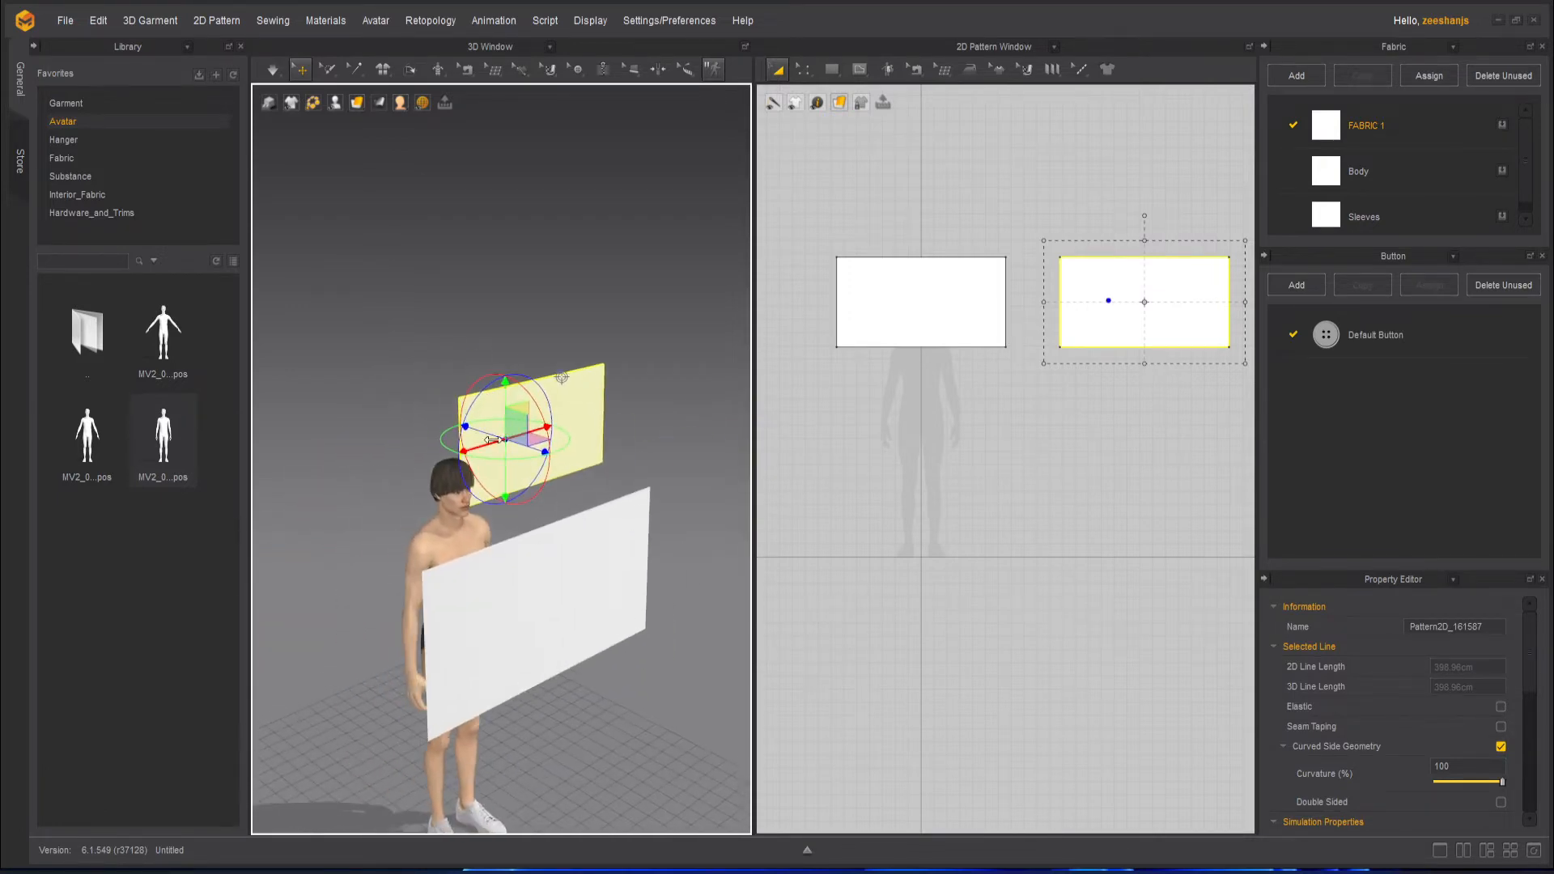
left_click_drag(493, 440, 387, 450)
- Bring the copied rectangle closer to the avatar's back, and undo the final nudge
right_click_drag(387, 450, 433, 546)
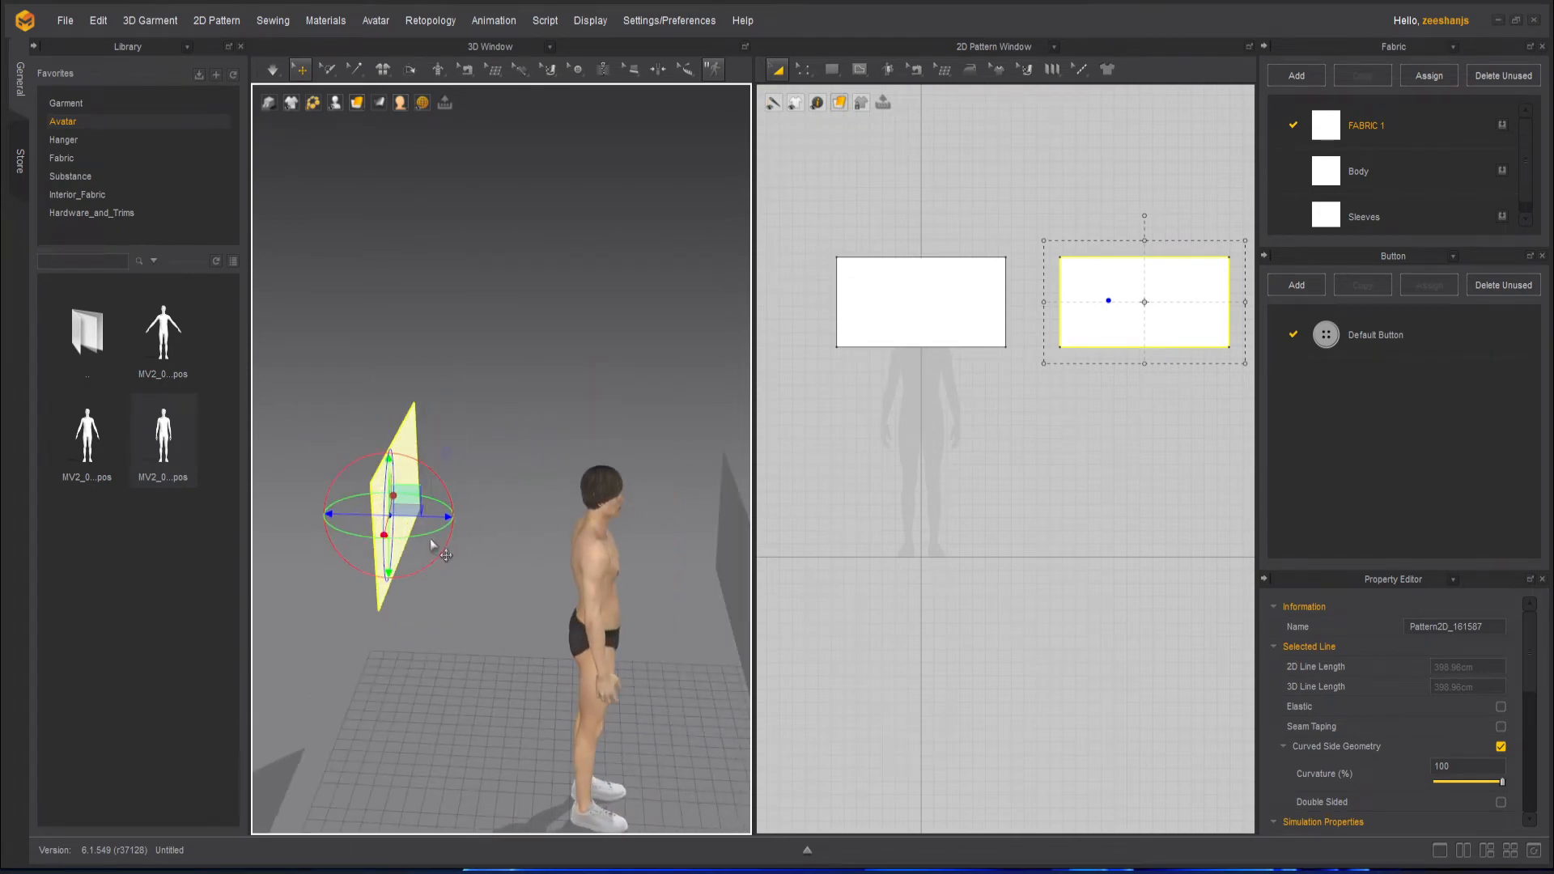
left_click_drag(445, 516, 590, 521)
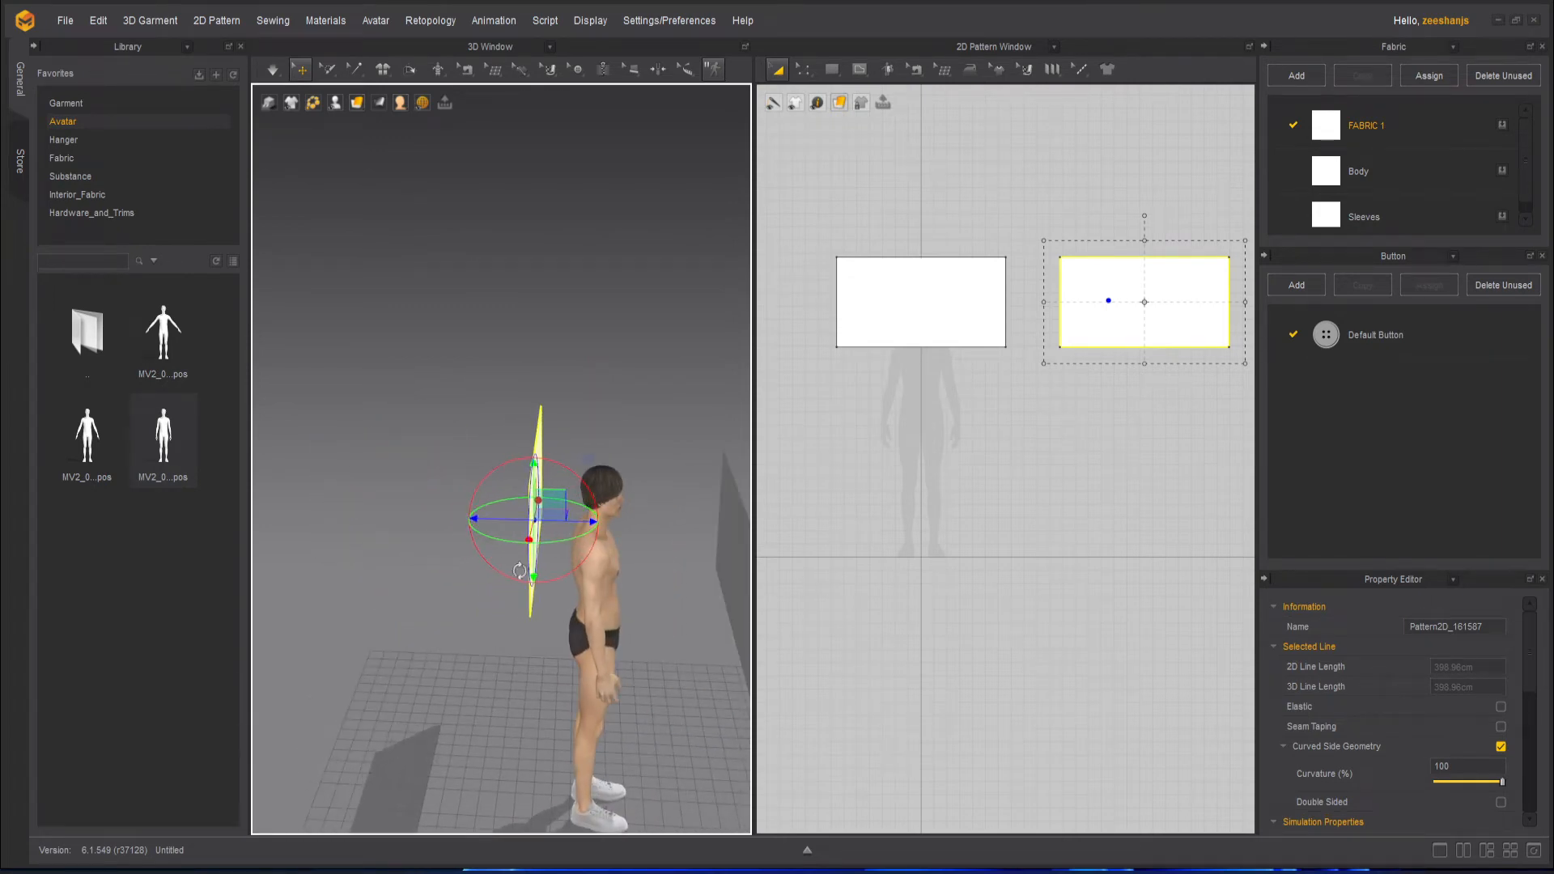
right_click_drag(519, 571, 564, 568)
left_click_drag(565, 568, 679, 566)
right_click_drag(534, 635, 541, 710)
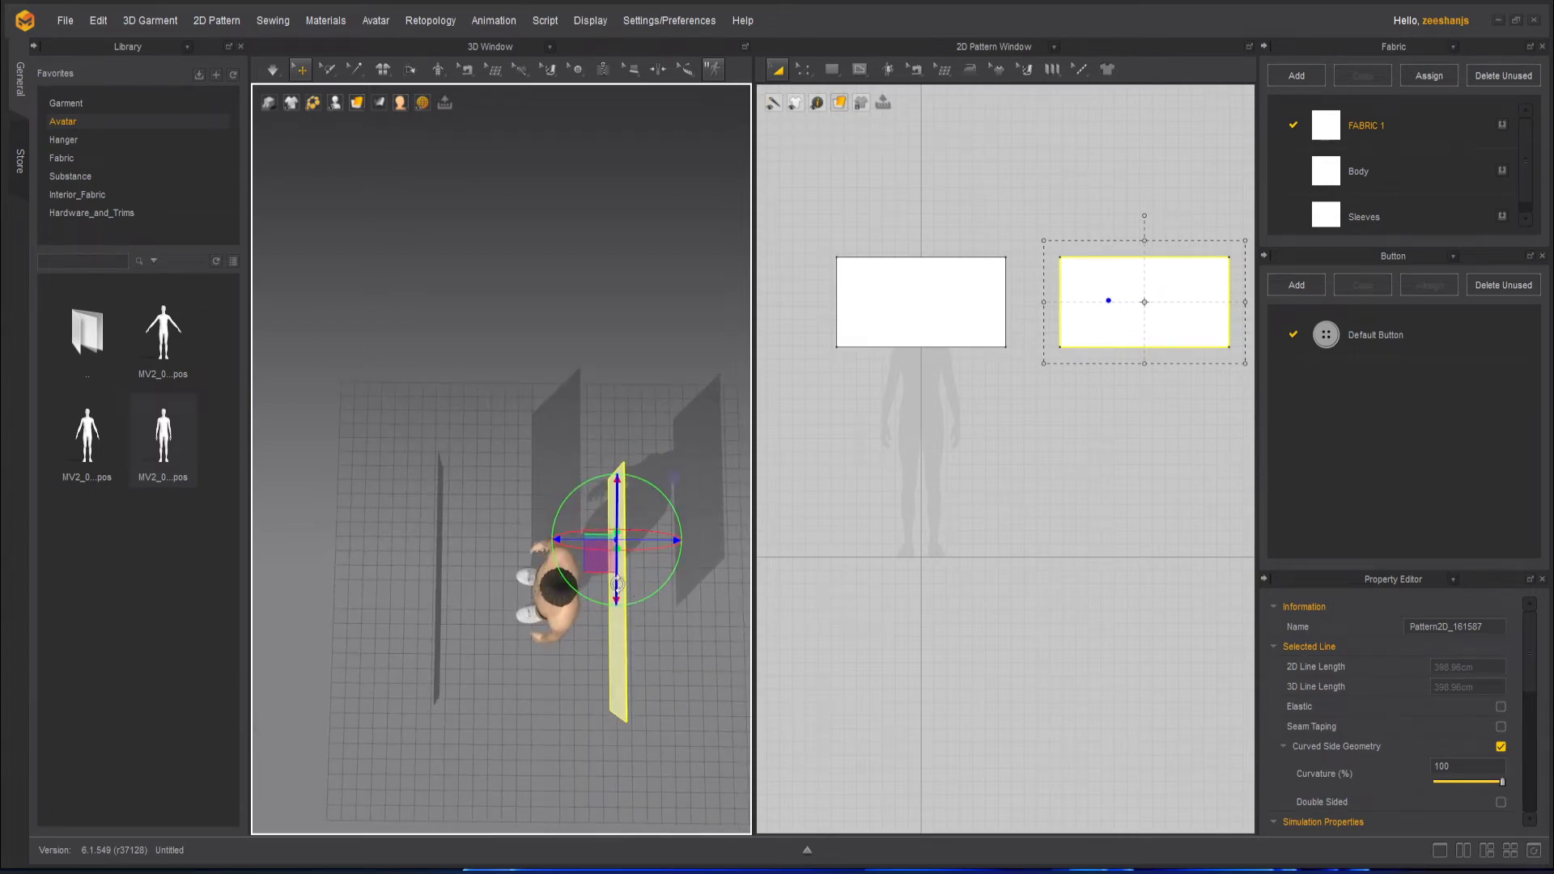
left_click_drag(617, 585, 633, 608)
key("ctrl+z")
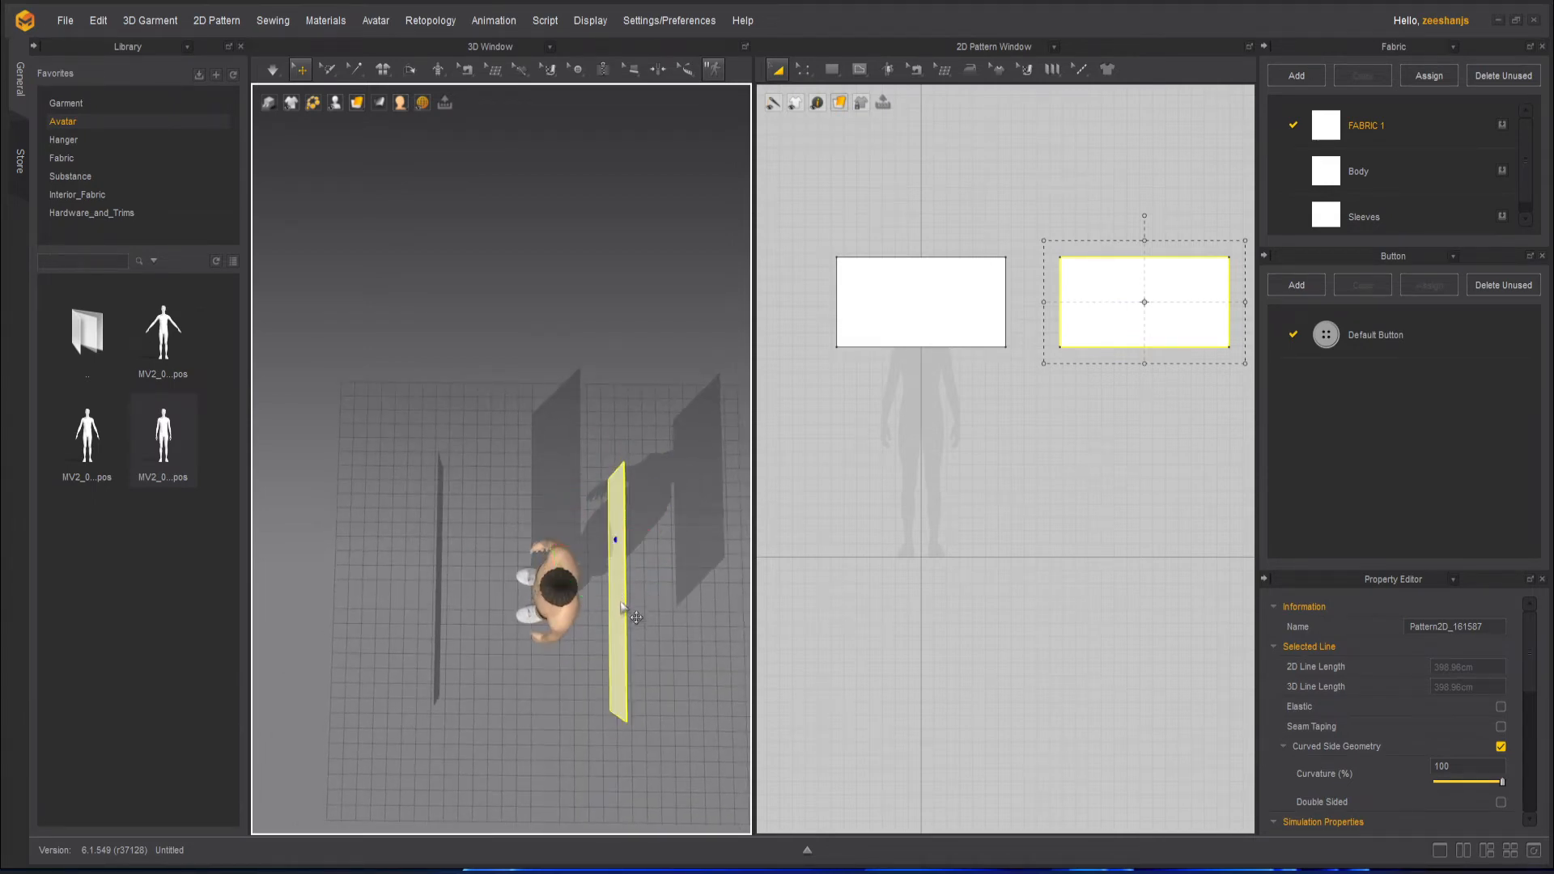
- Check the copied rectangle's position relative to the avatar in the preset top, side and back views
left_click(618, 622)
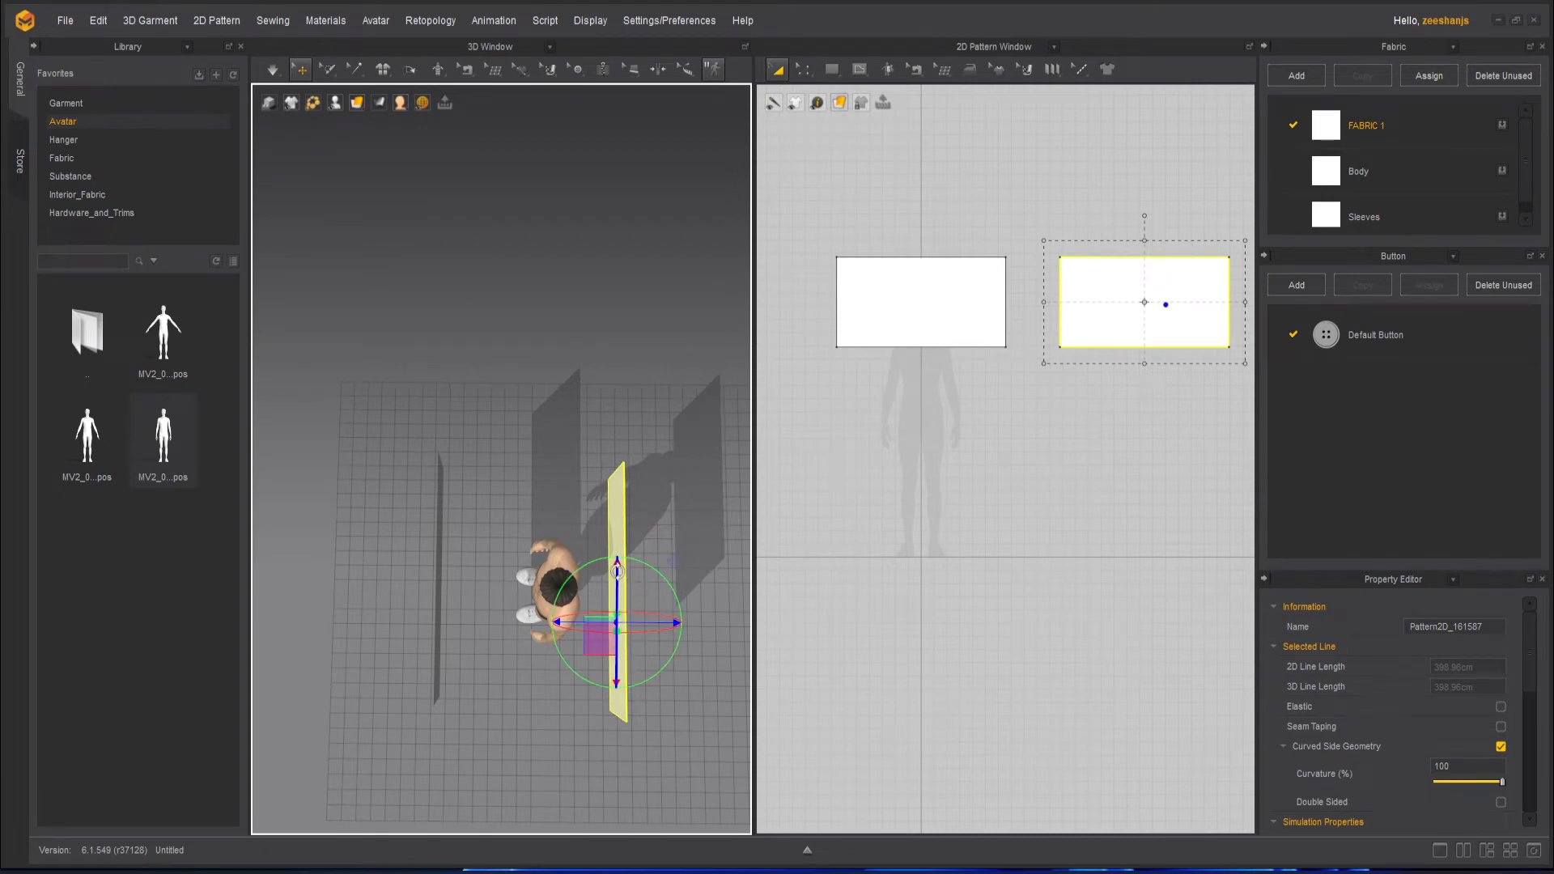
right_click_drag(617, 571, 553, 644)
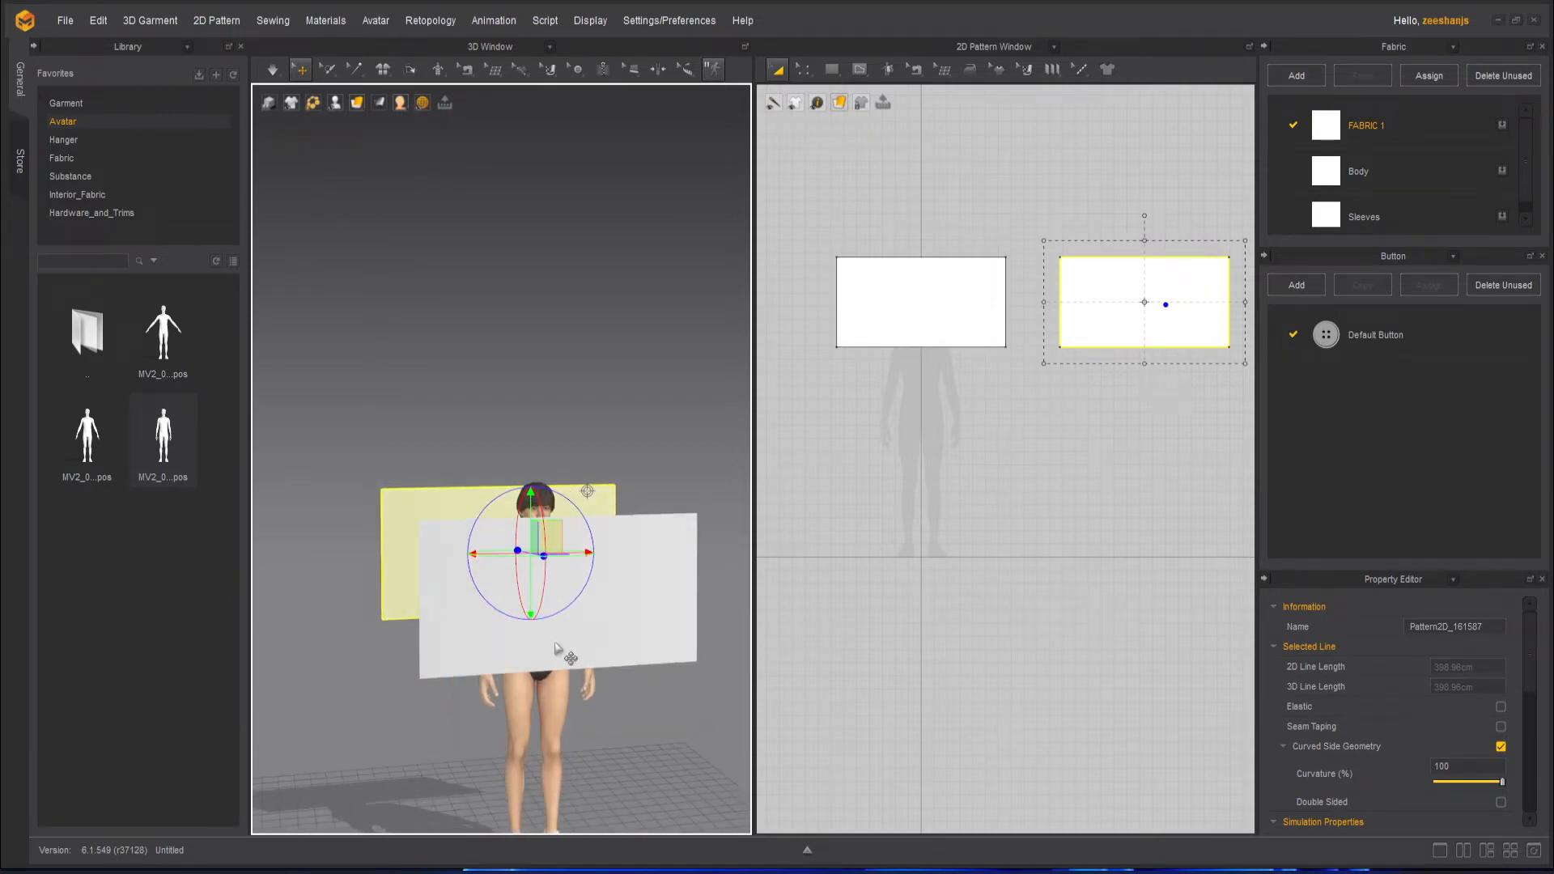
key("5")
scroll(555, 638, "down", 5)
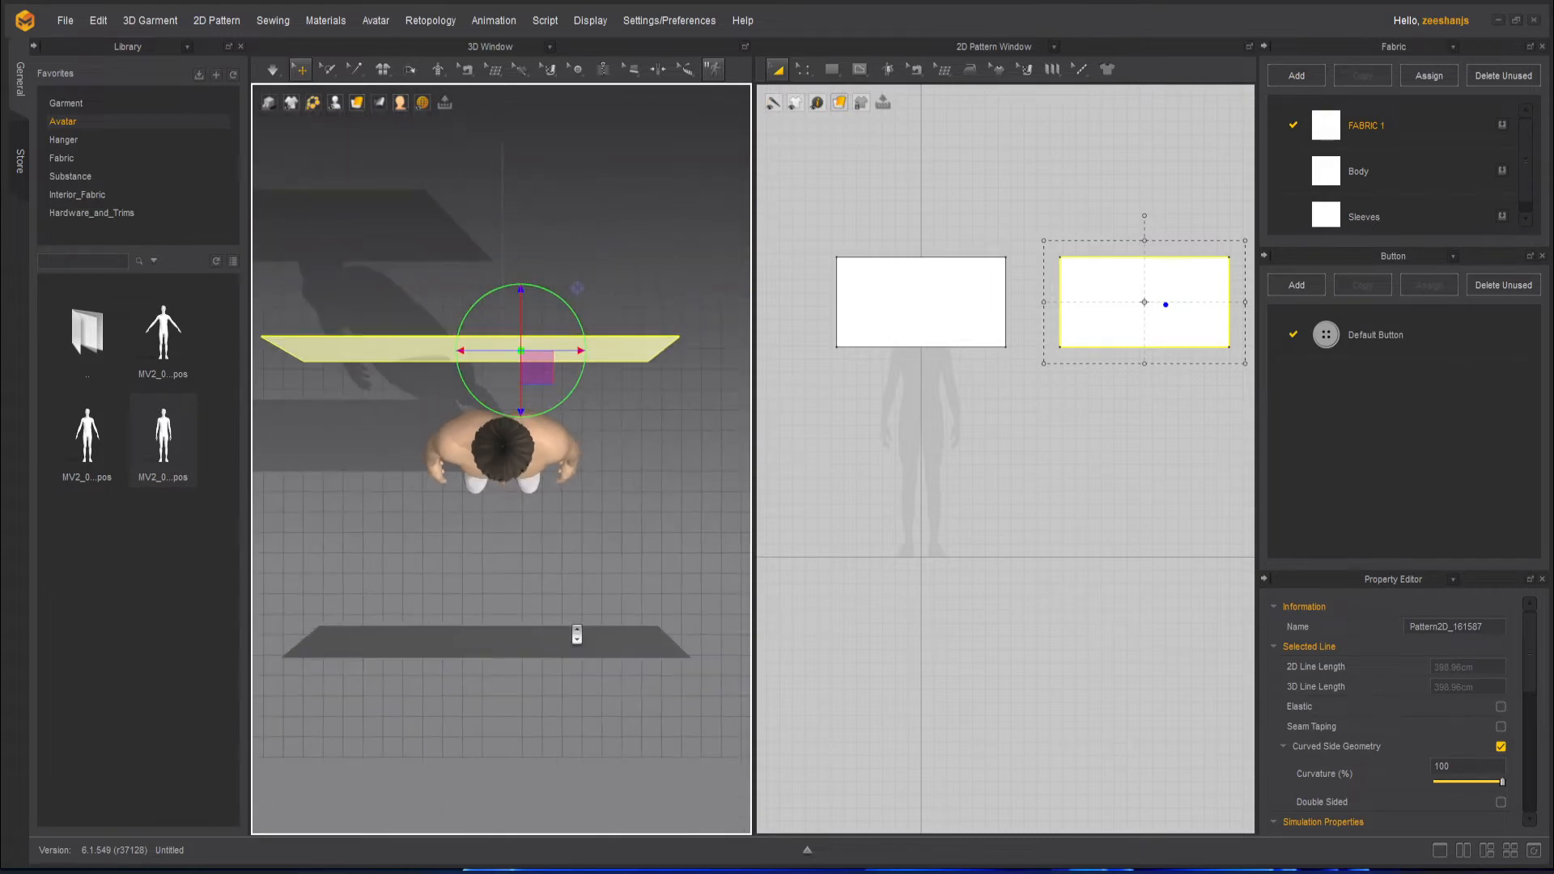
key("4")
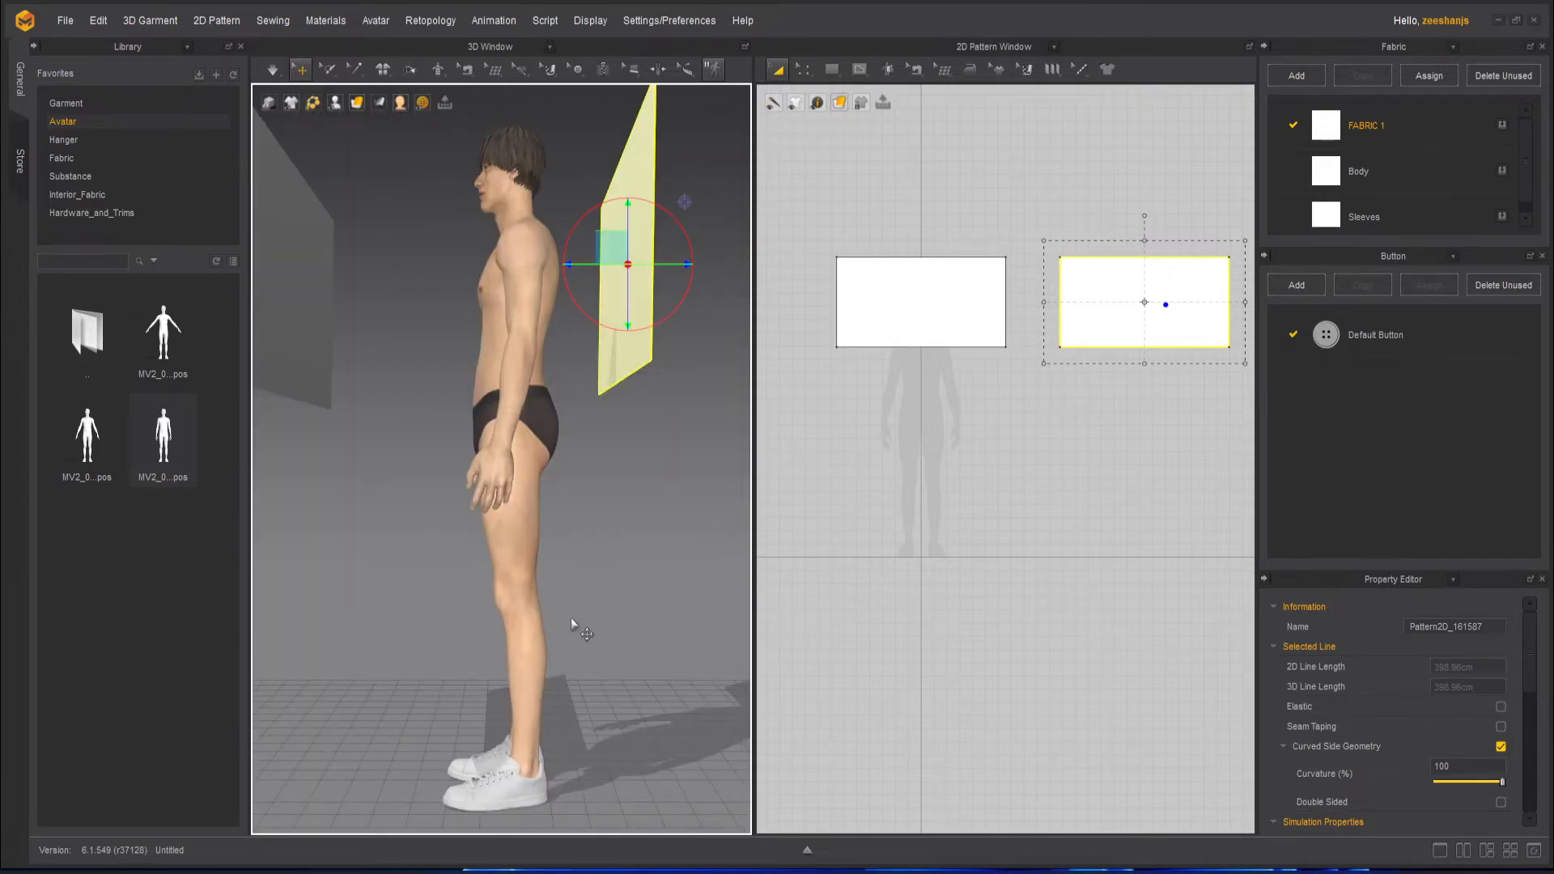
key("8")
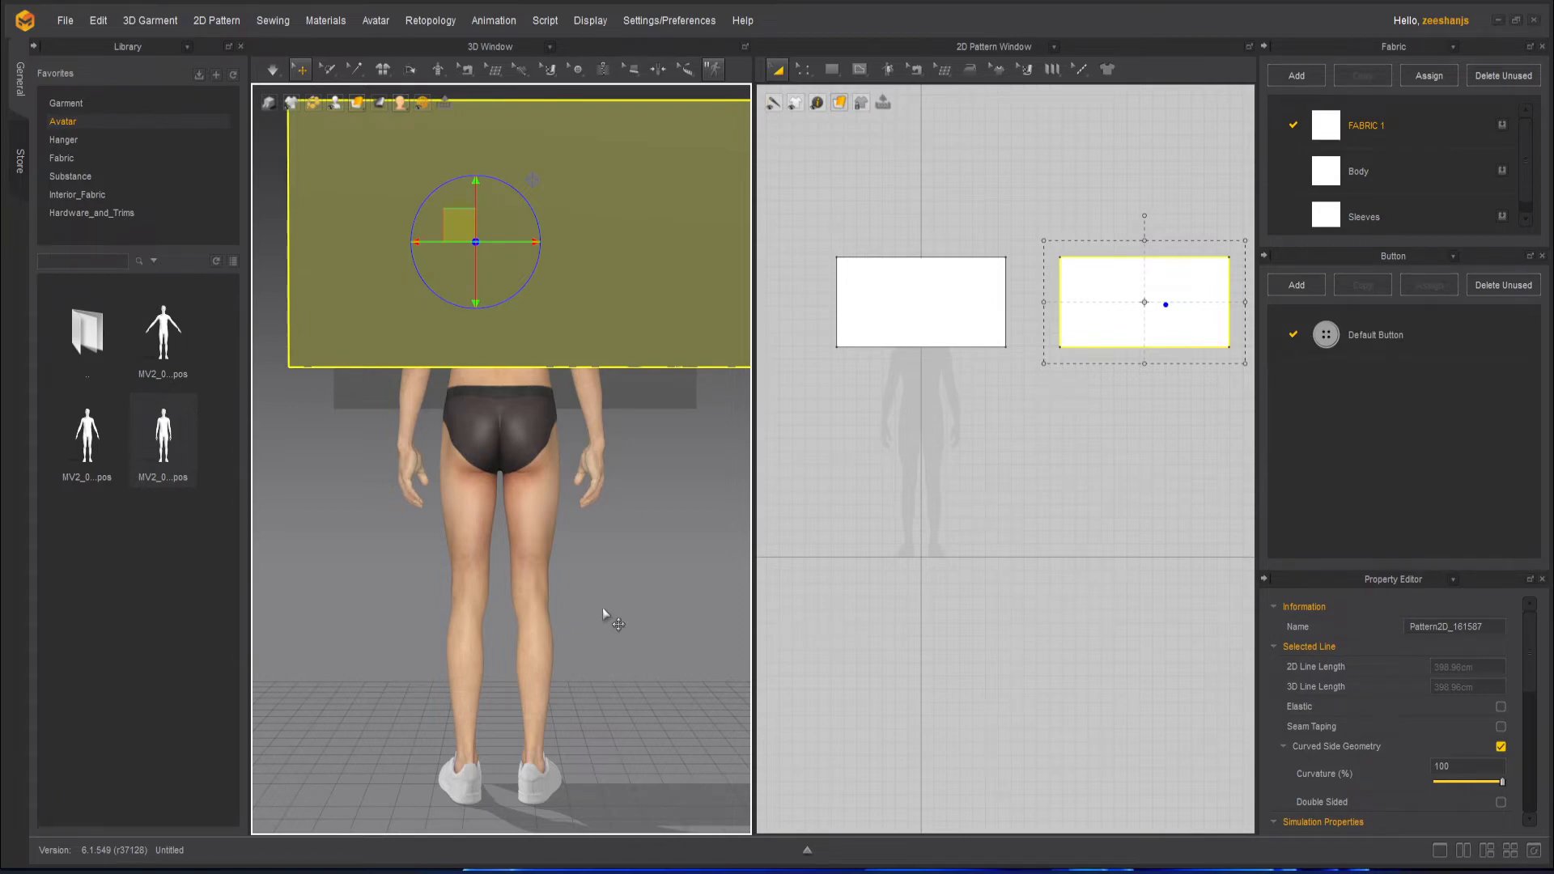
key("5")
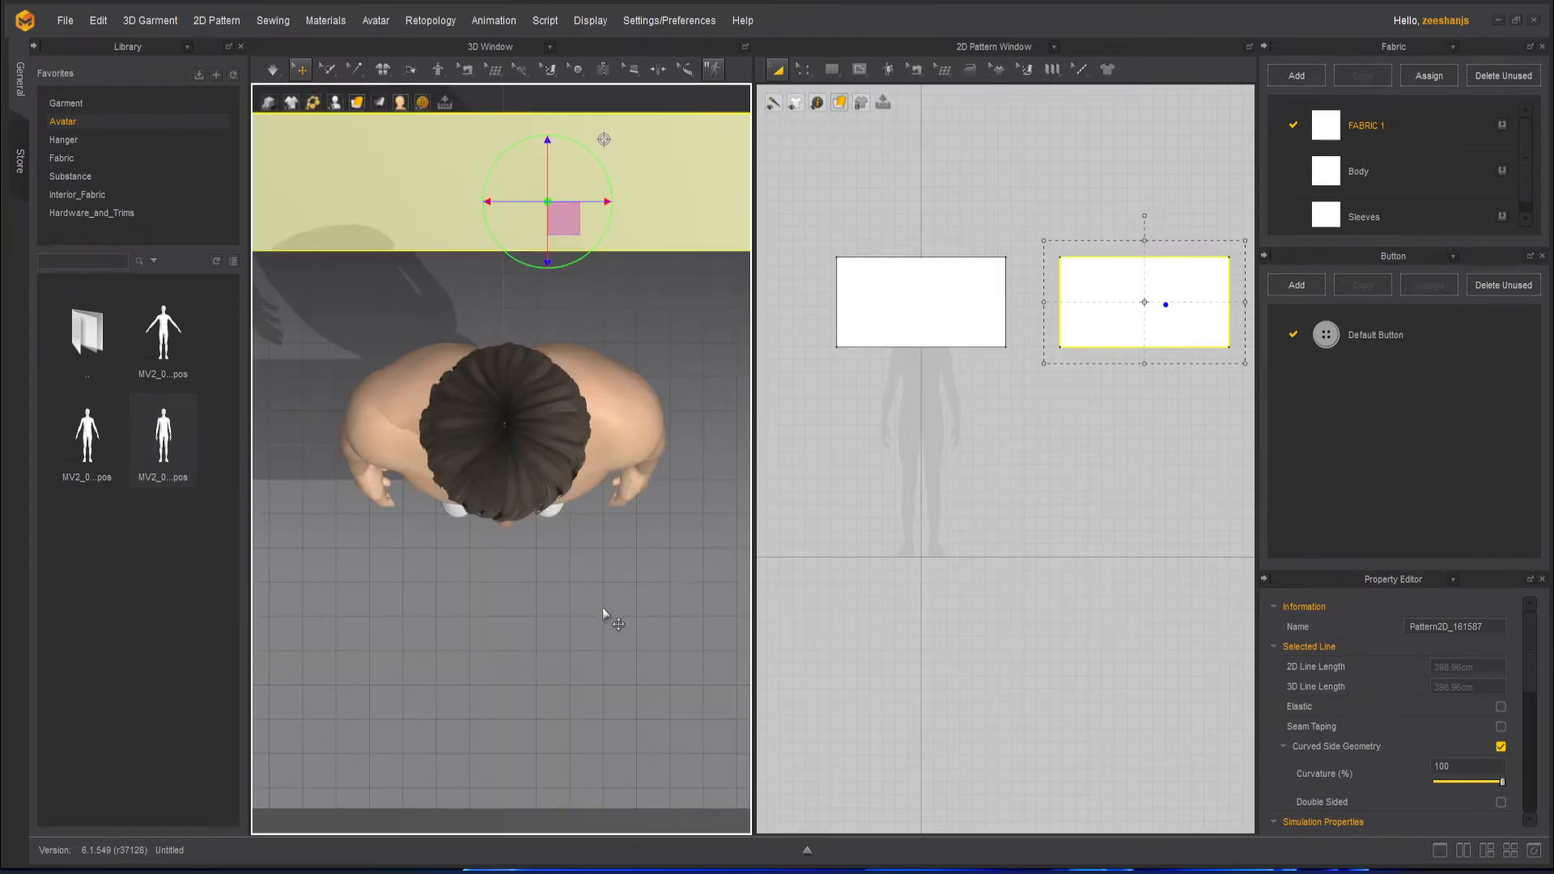
right_click_drag(575, 627, 540, 629)
scroll(543, 577, "up", 3)
left_click(583, 663)
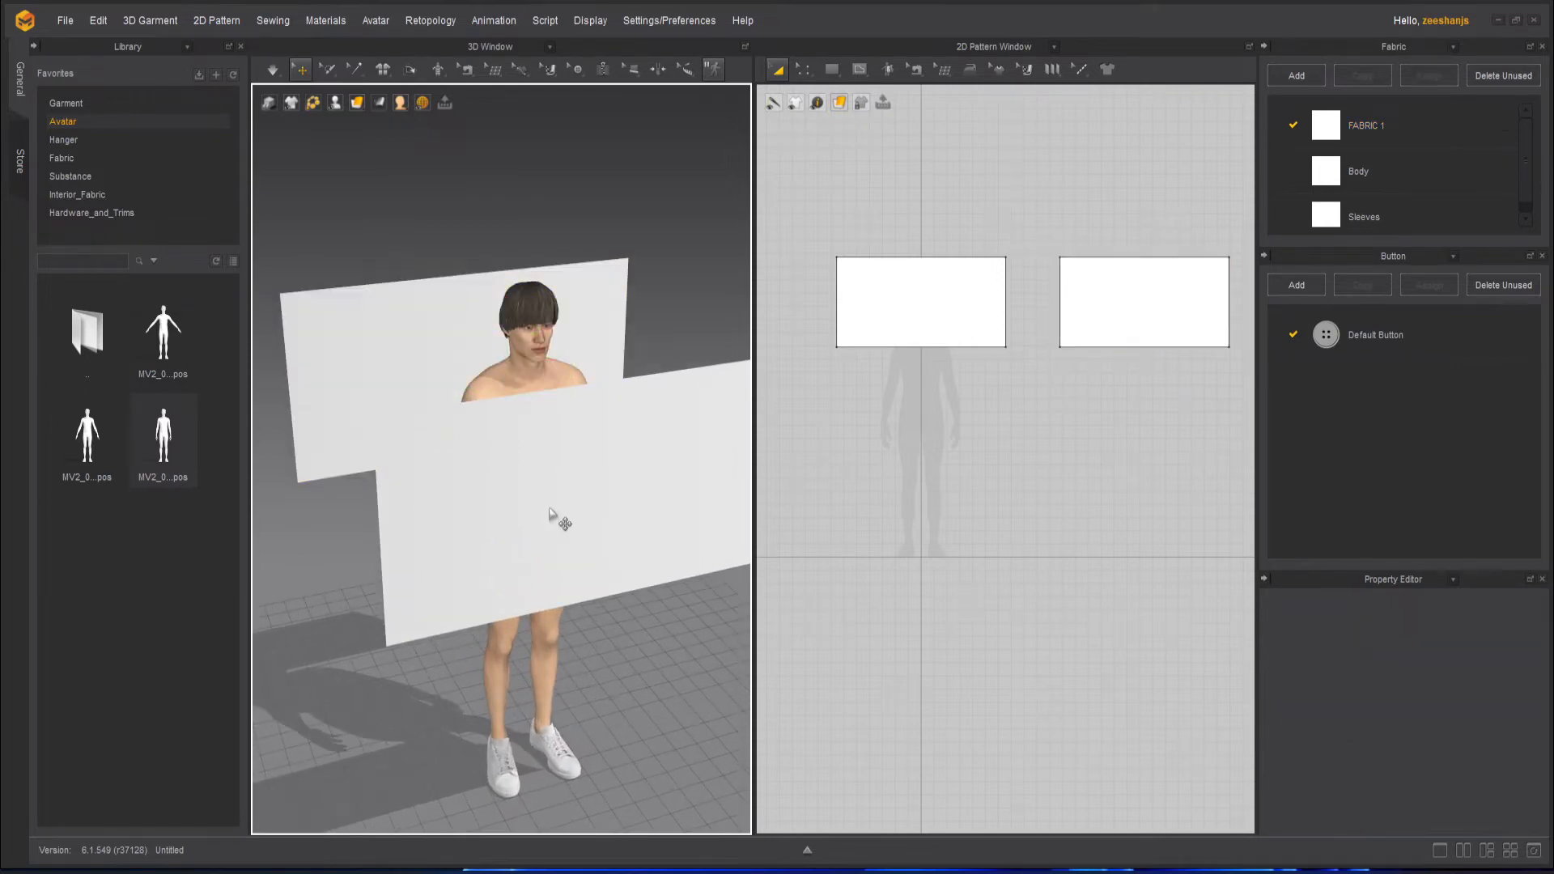
- Examine which faces of the front and back rectangles point outward by viewing and selecting each around the avatar
right_click_drag(556, 513, 624, 634)
left_click(557, 415)
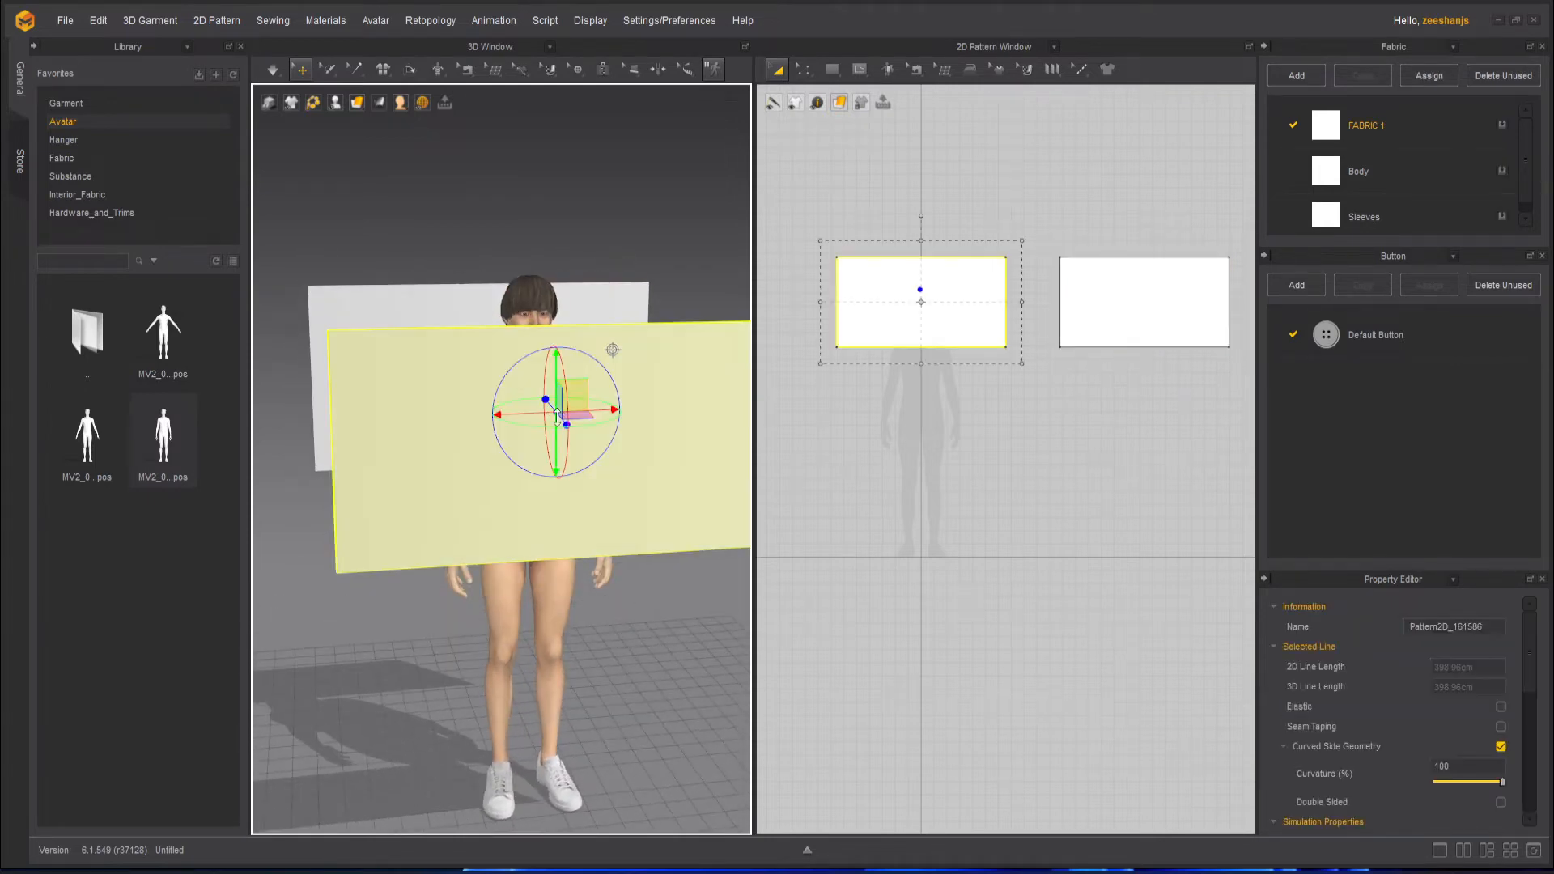
left_click(685, 588)
right_click_drag(611, 591, 810, 612)
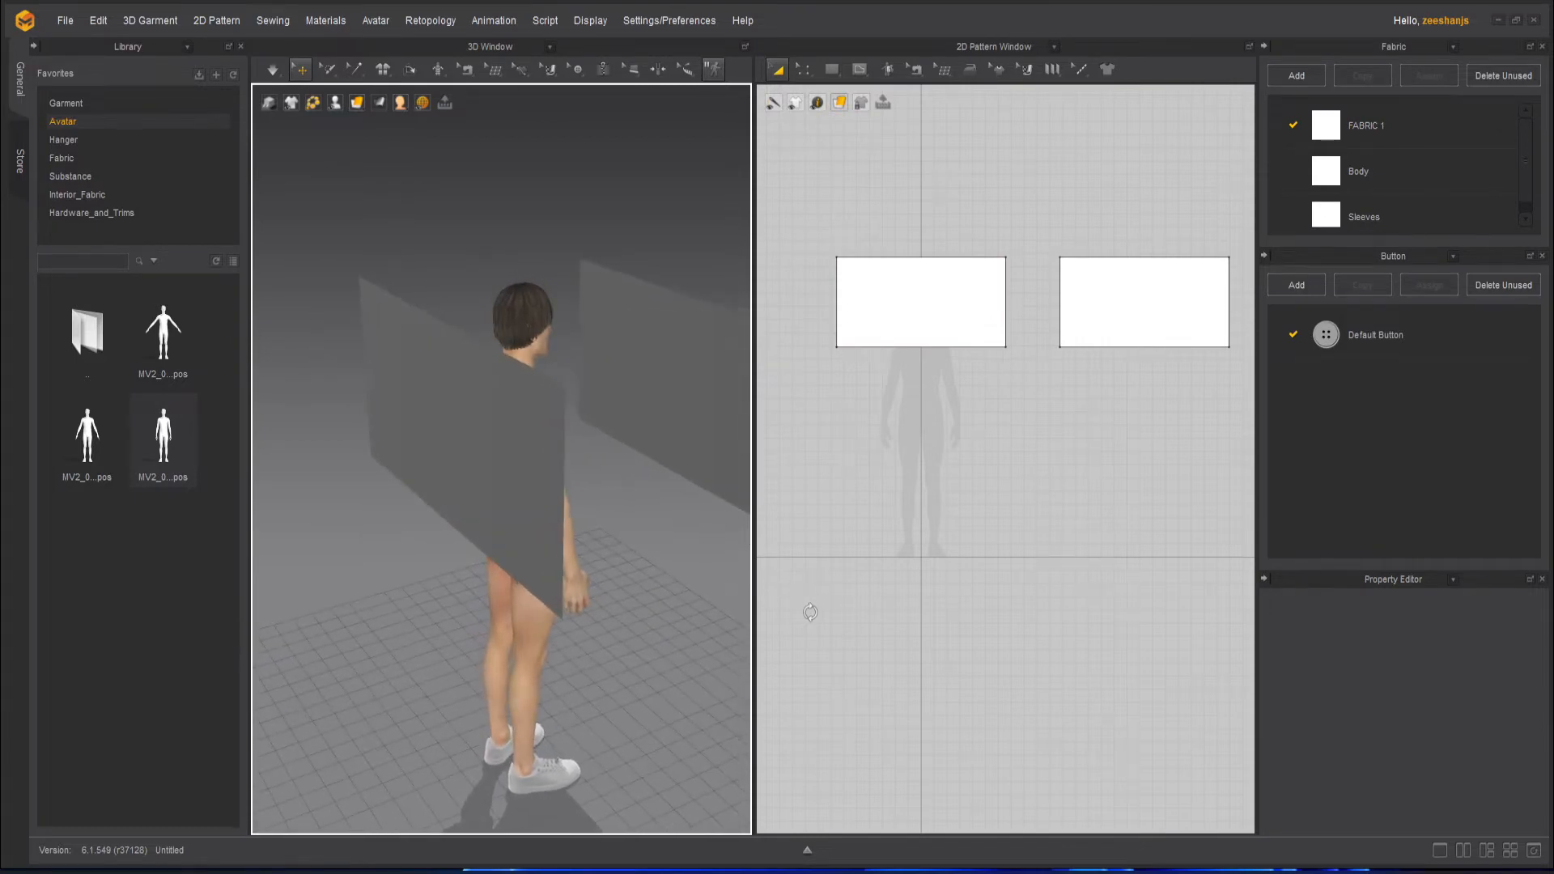
left_click(481, 440)
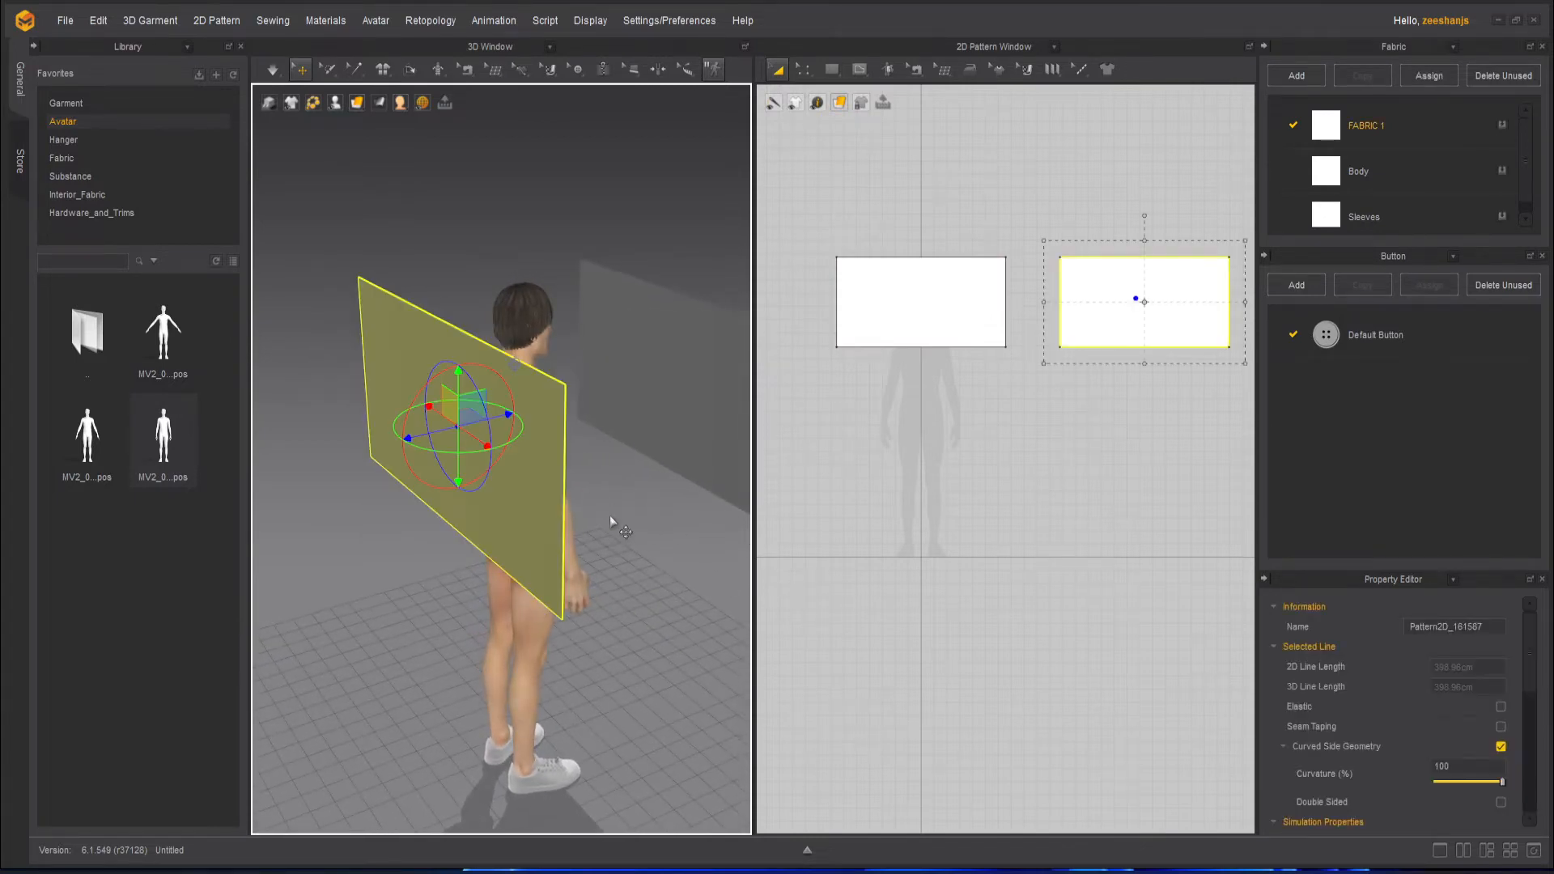
left_click(614, 515)
right_click_drag(613, 514, 604, 611)
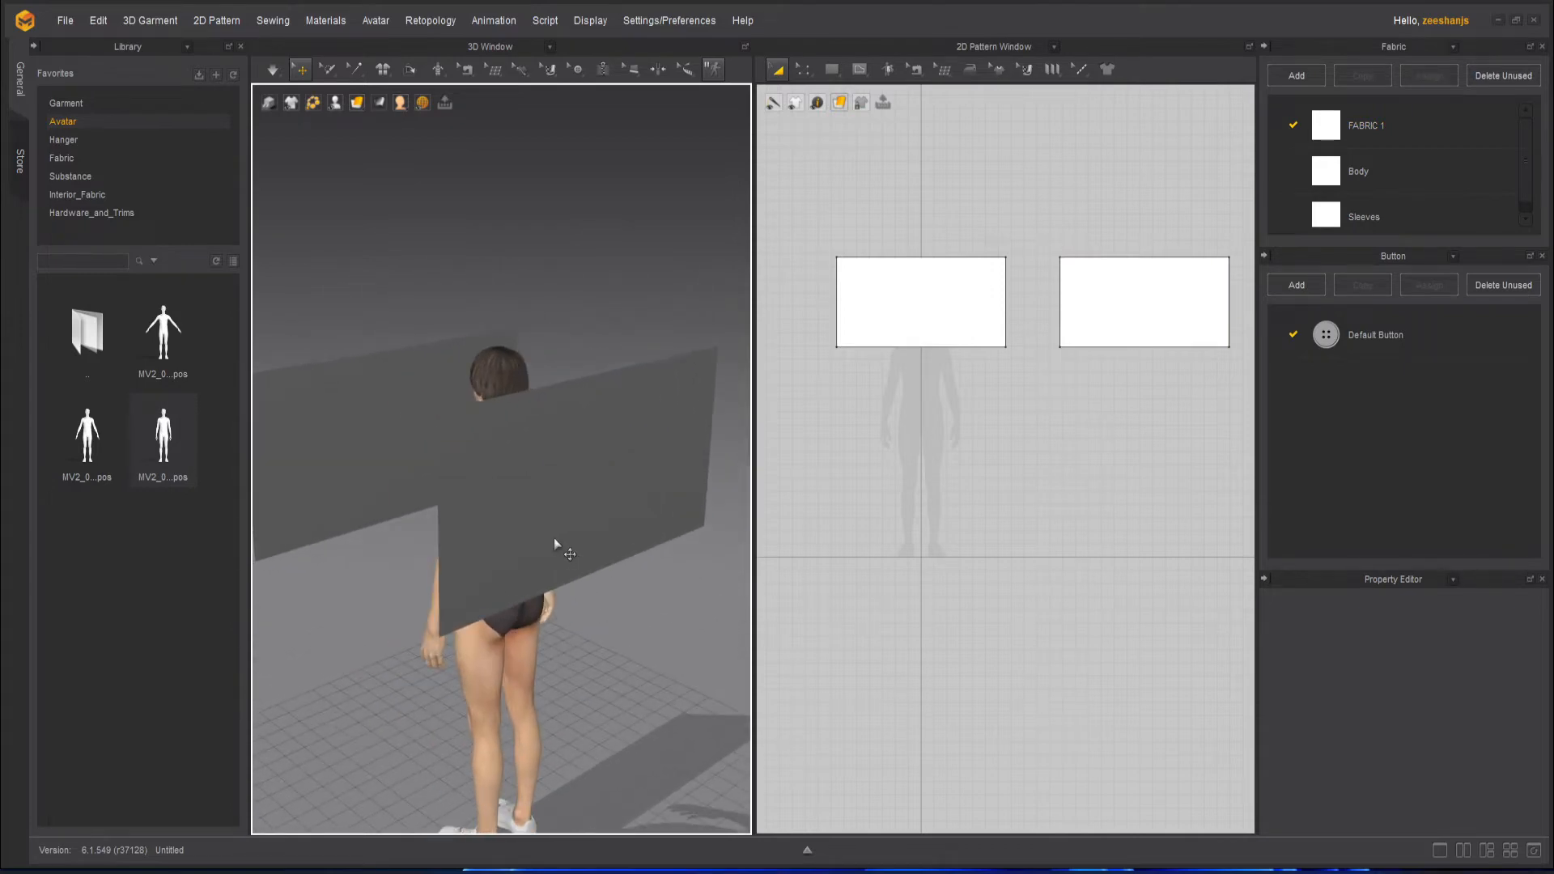
right_click_drag(555, 541, 590, 634)
left_click(570, 500)
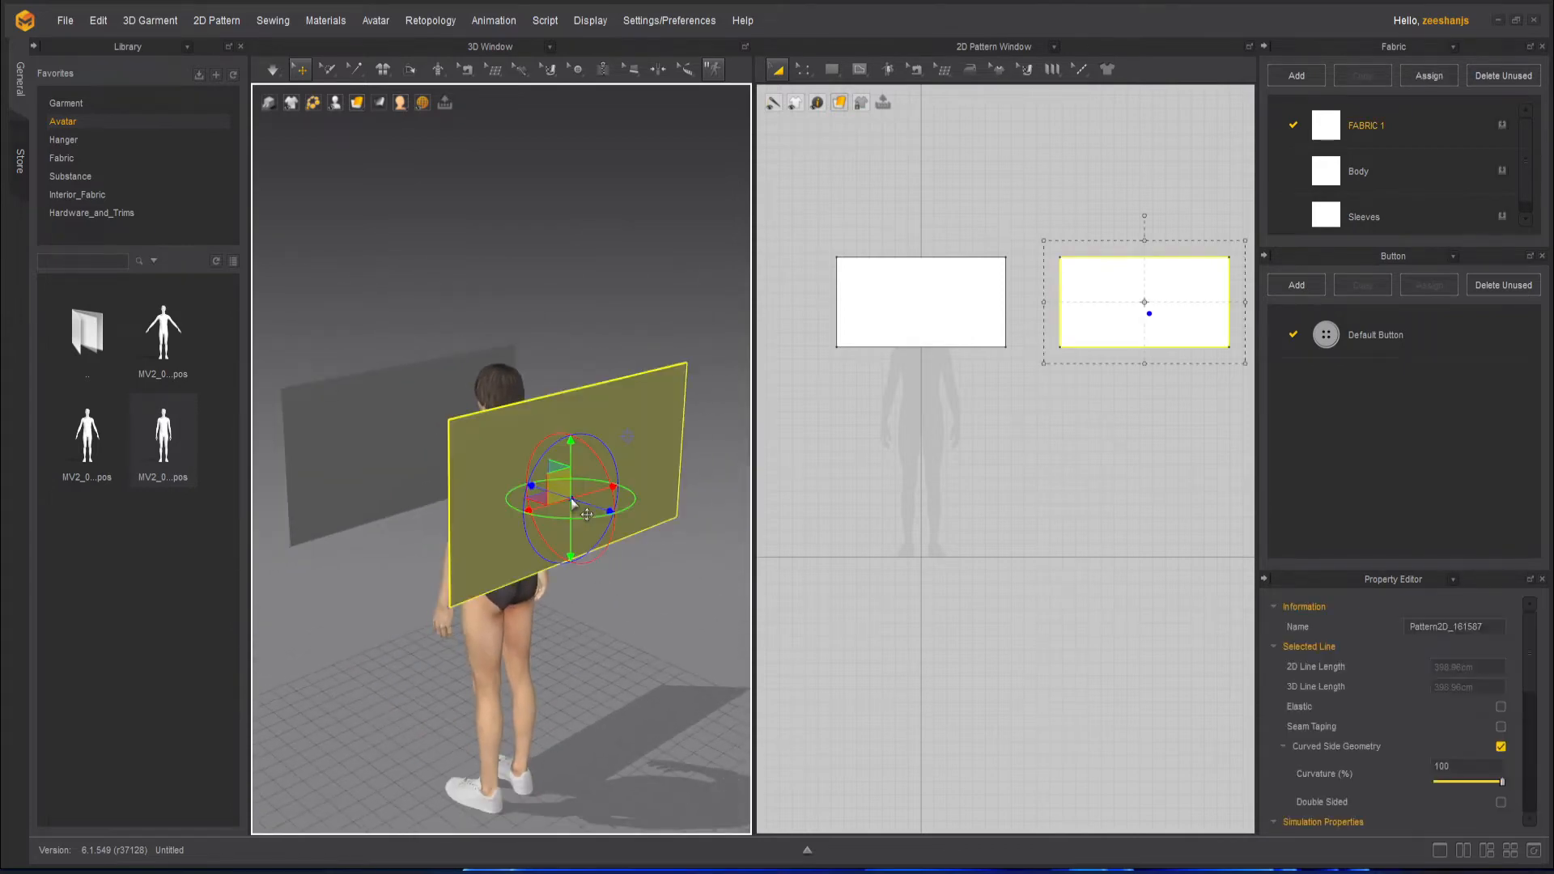
left_click(657, 586)
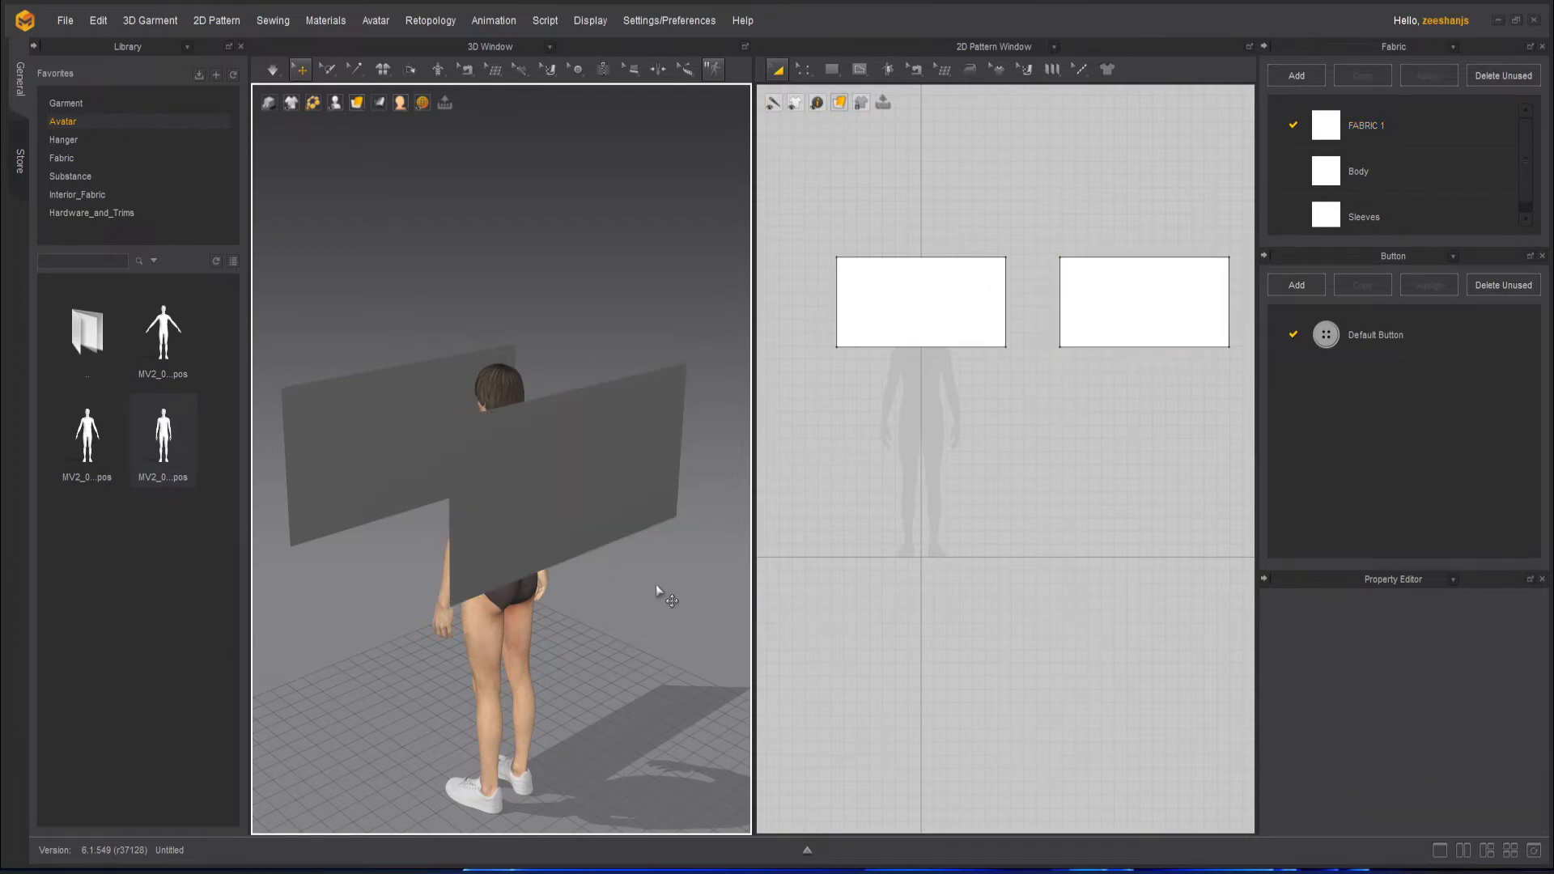
right_click_drag(656, 607, 576, 554)
- Shift the rectangle behind the avatar sideways along its horizontal axis to centre it on the body
left_click(620, 422)
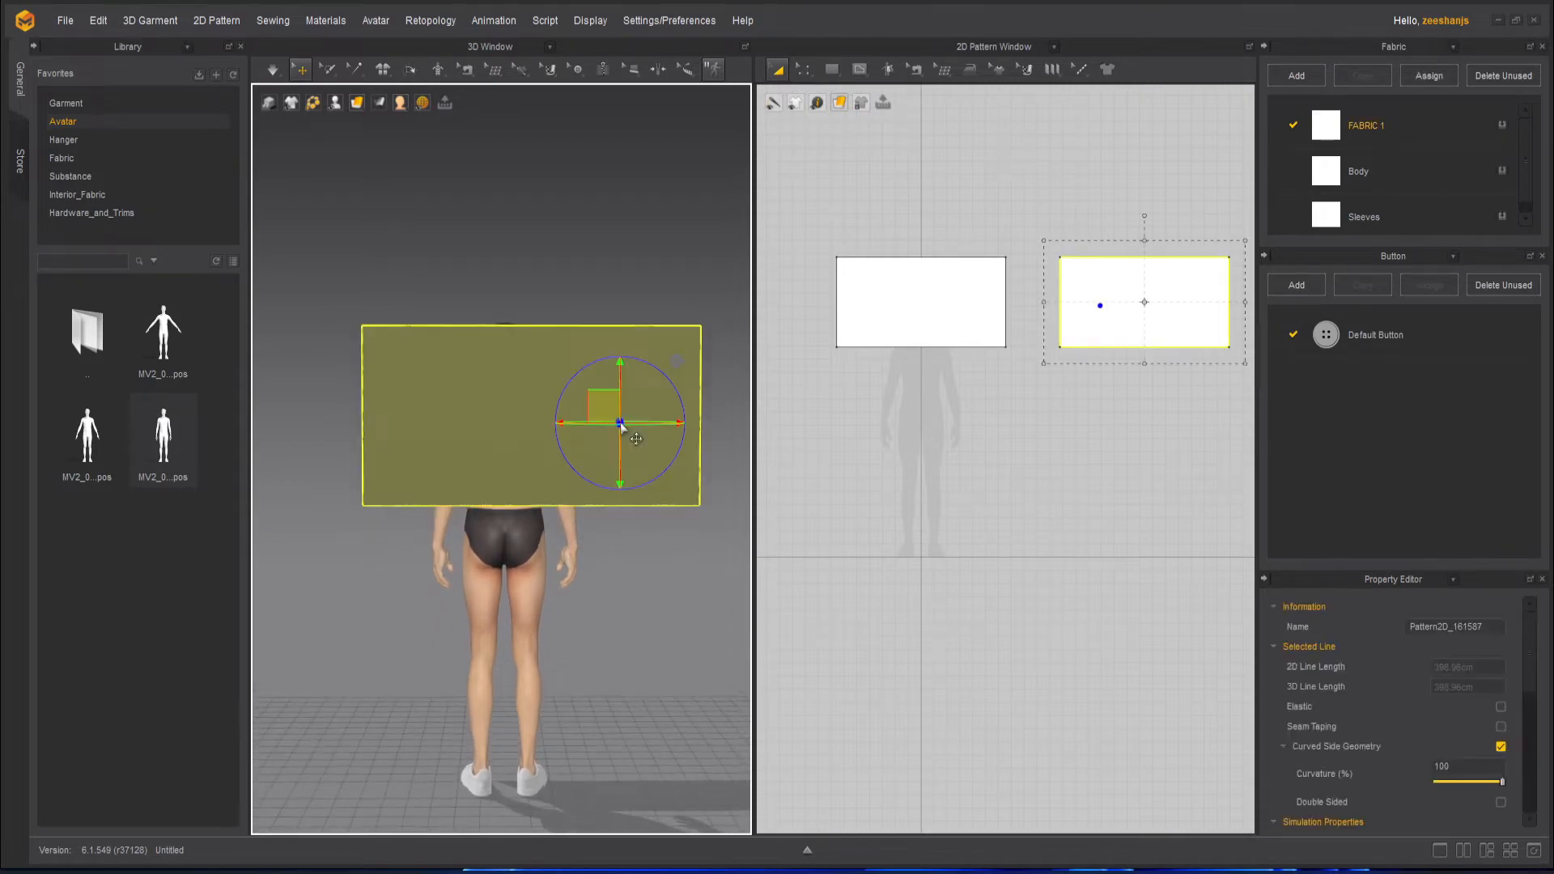
right_click_drag(674, 560, 667, 570)
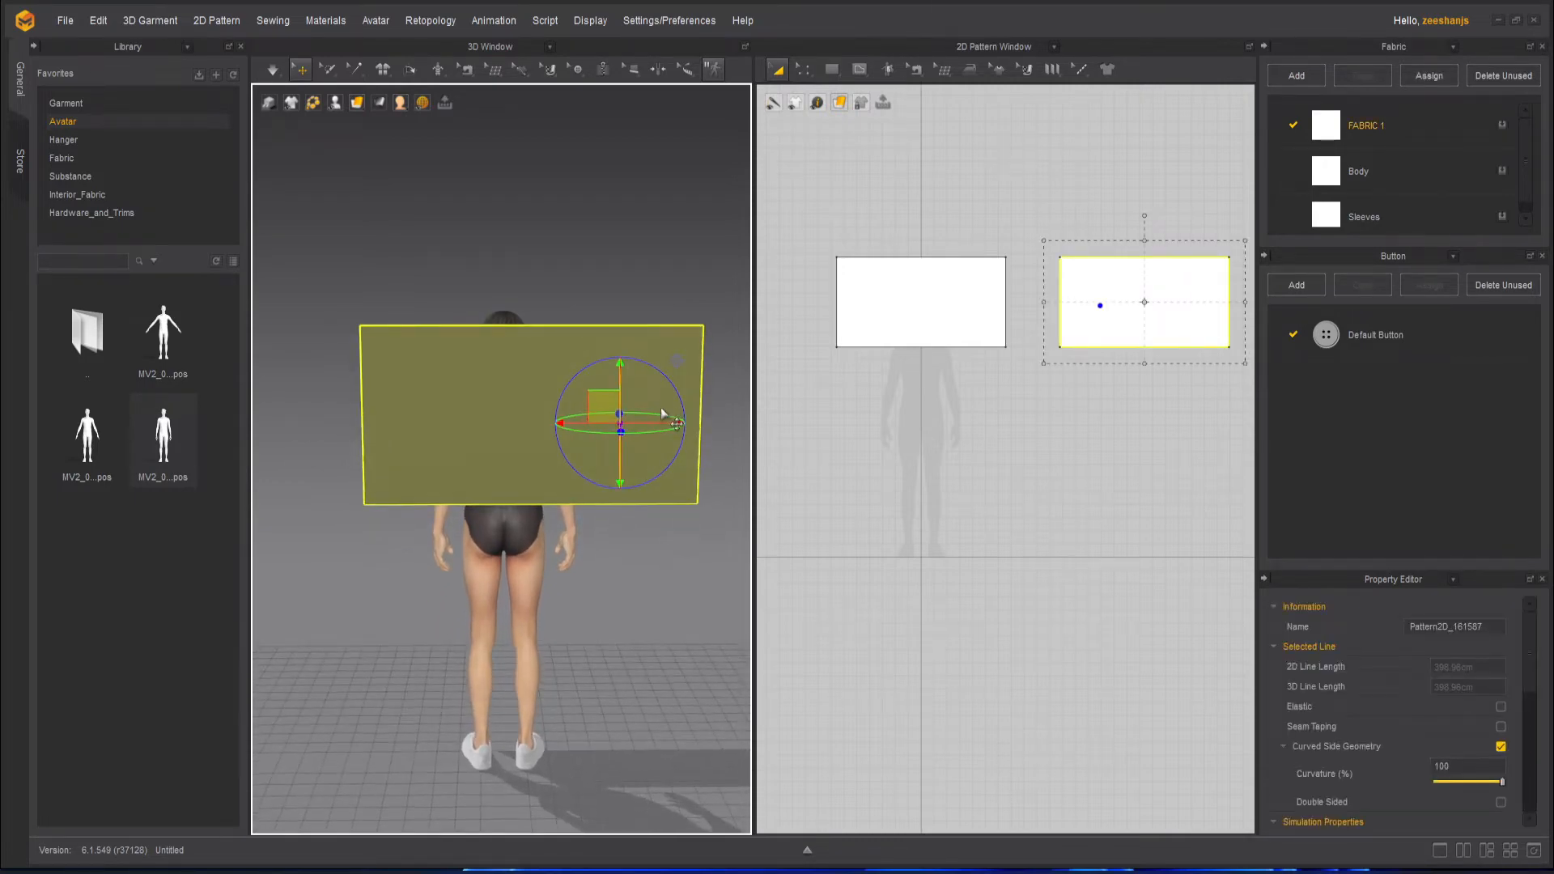
left_click_drag(662, 422, 629, 421)
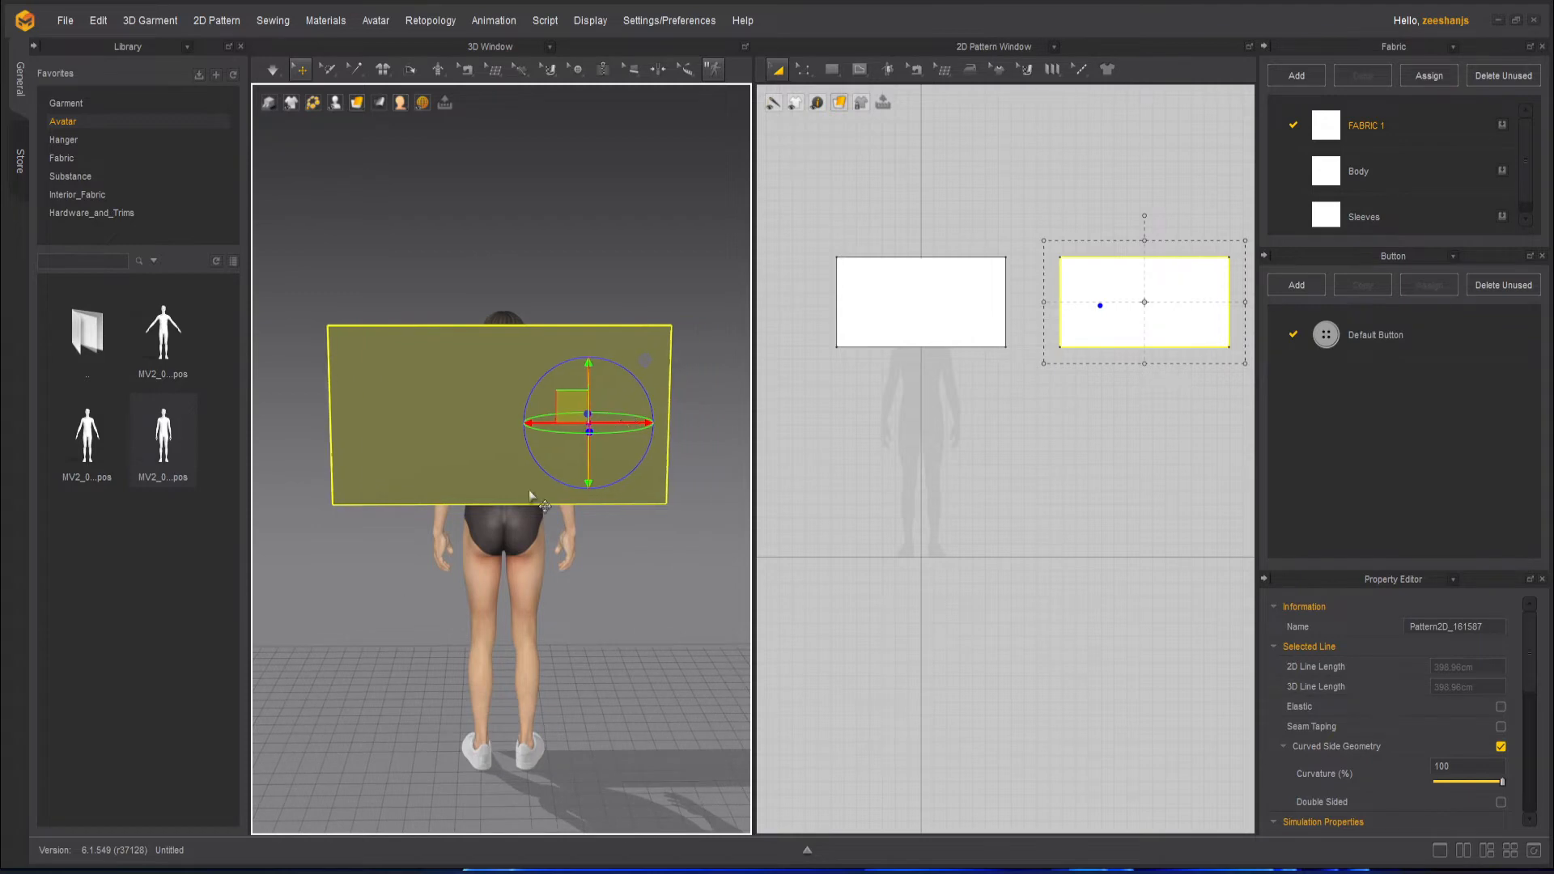
right_click_drag(530, 495, 496, 550)
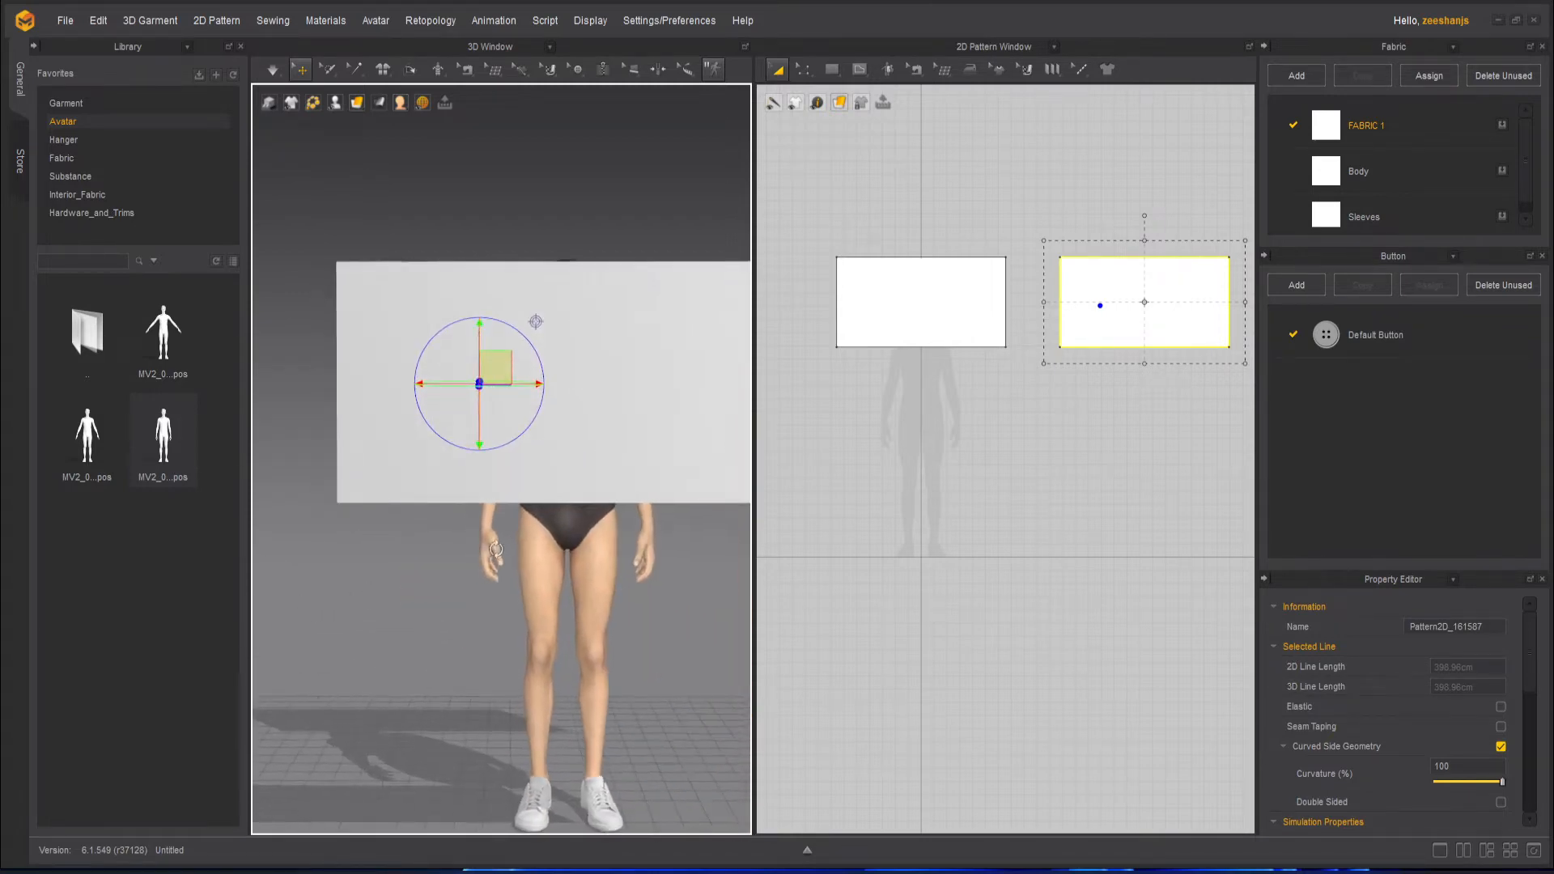
- Flip the rectangle behind the avatar horizontally so its front face points outward
scroll(496, 550, "down", 4)
right_click_drag(617, 602, 595, 625)
left_click(595, 626)
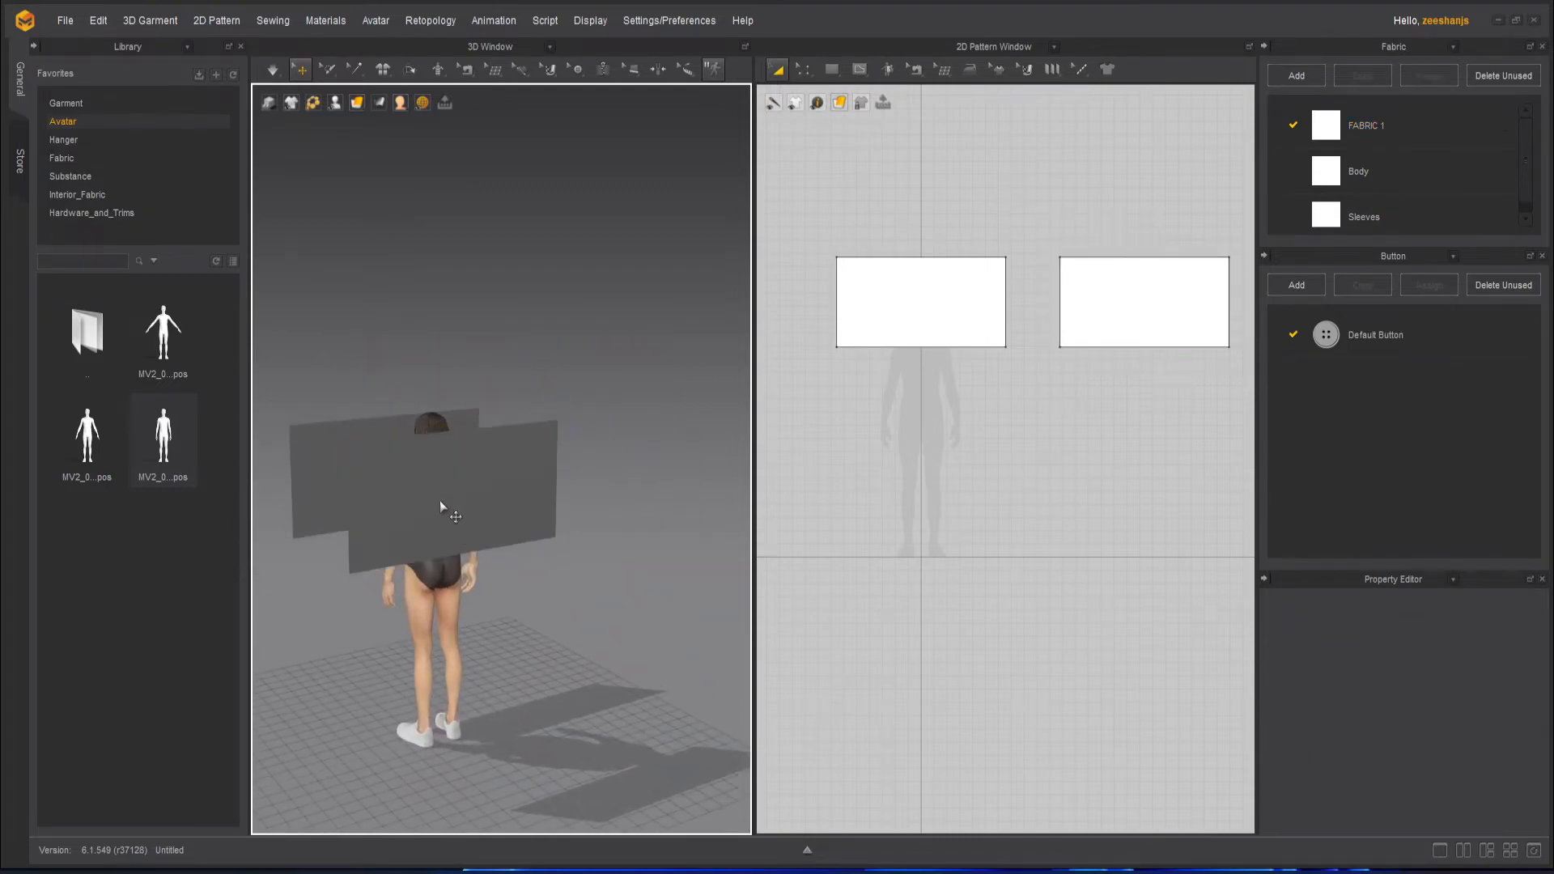
left_click(439, 500)
right_click(521, 507)
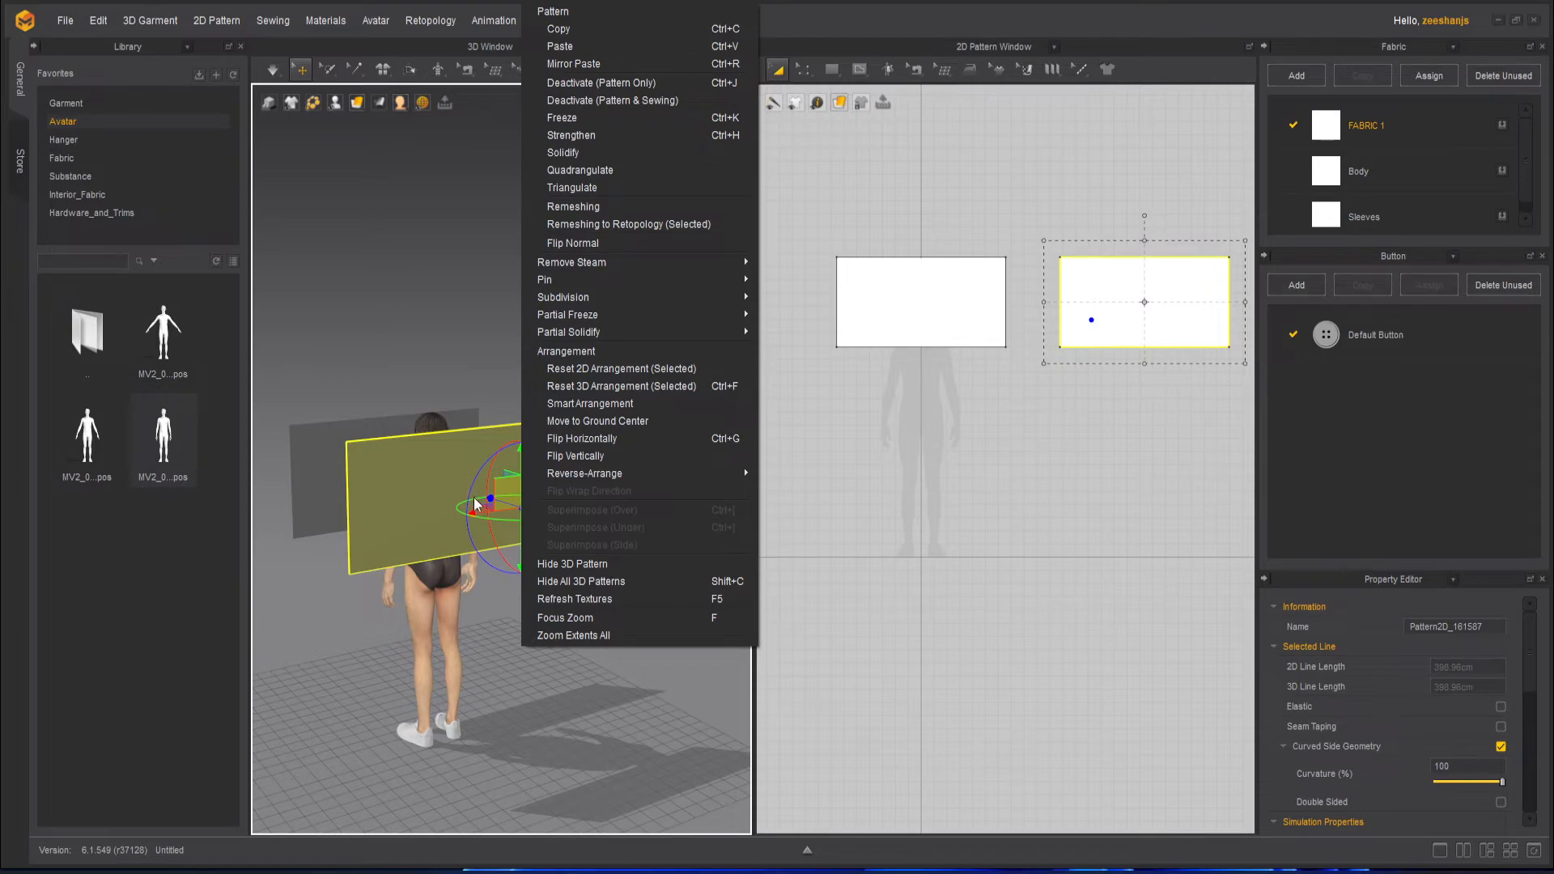
left_click(638, 441)
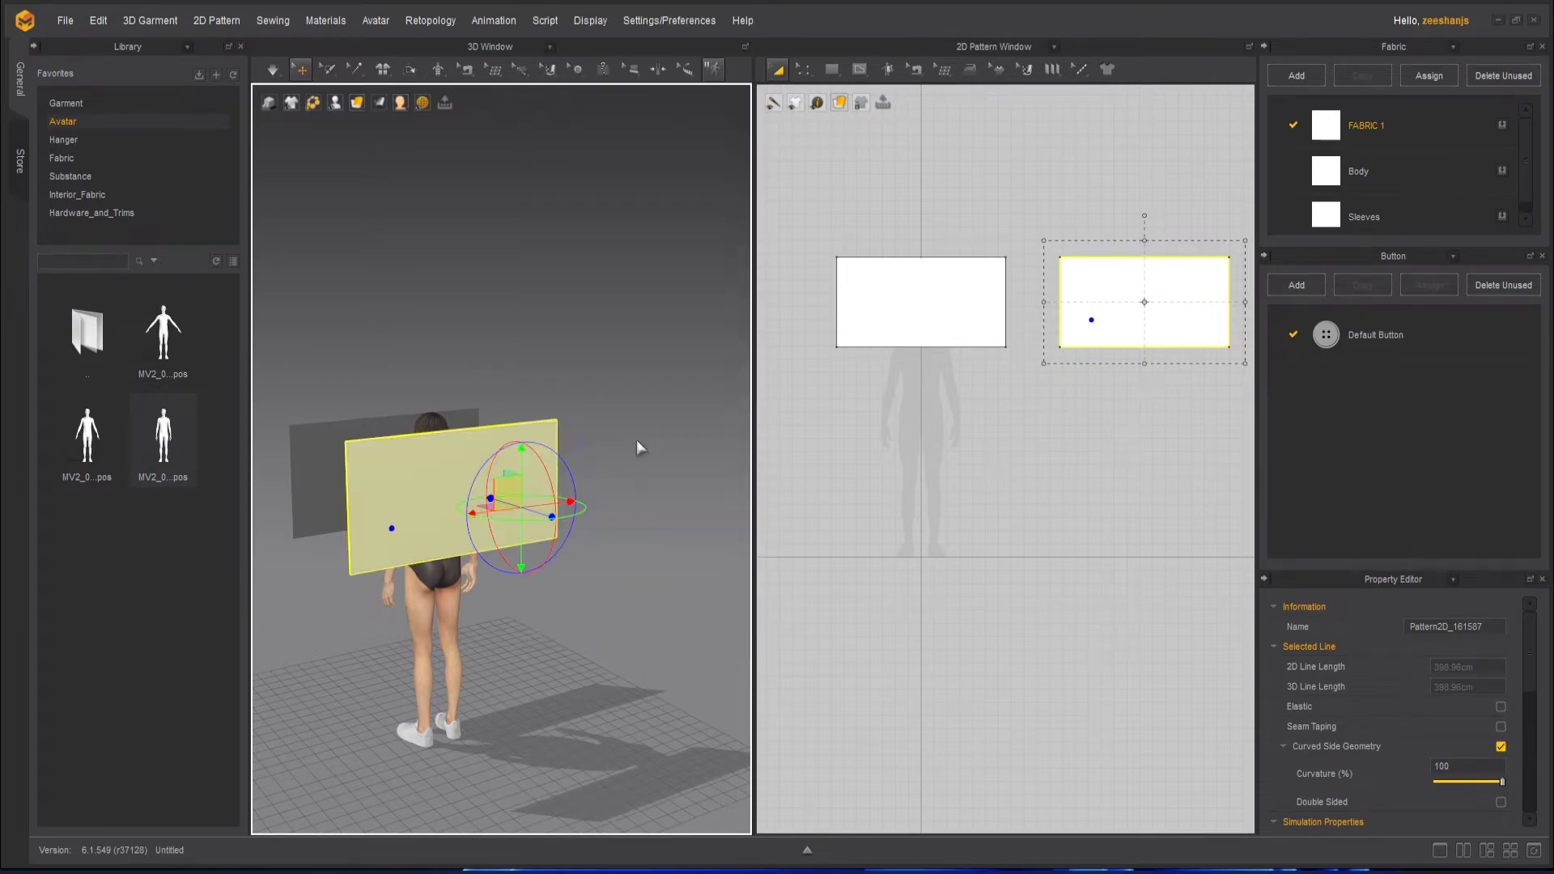
left_click(644, 495)
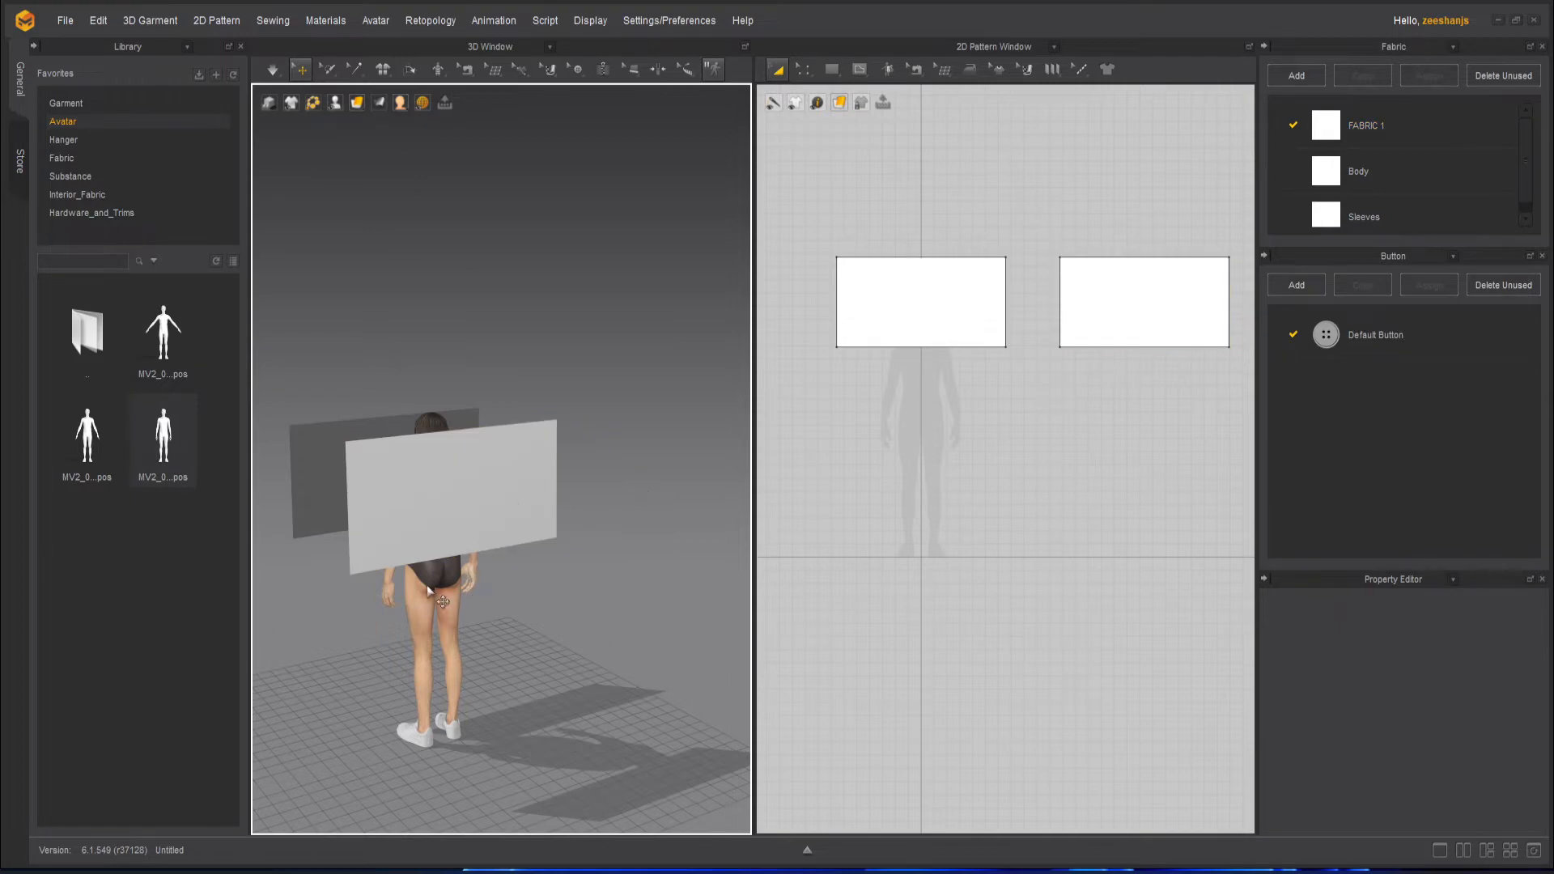
- Inspect the outer and inner faces of both rectangles from several angles around the avatar
right_click_drag(428, 590, 590, 648)
scroll(614, 514, "up", 4)
middle_click_drag(614, 517, 608, 405)
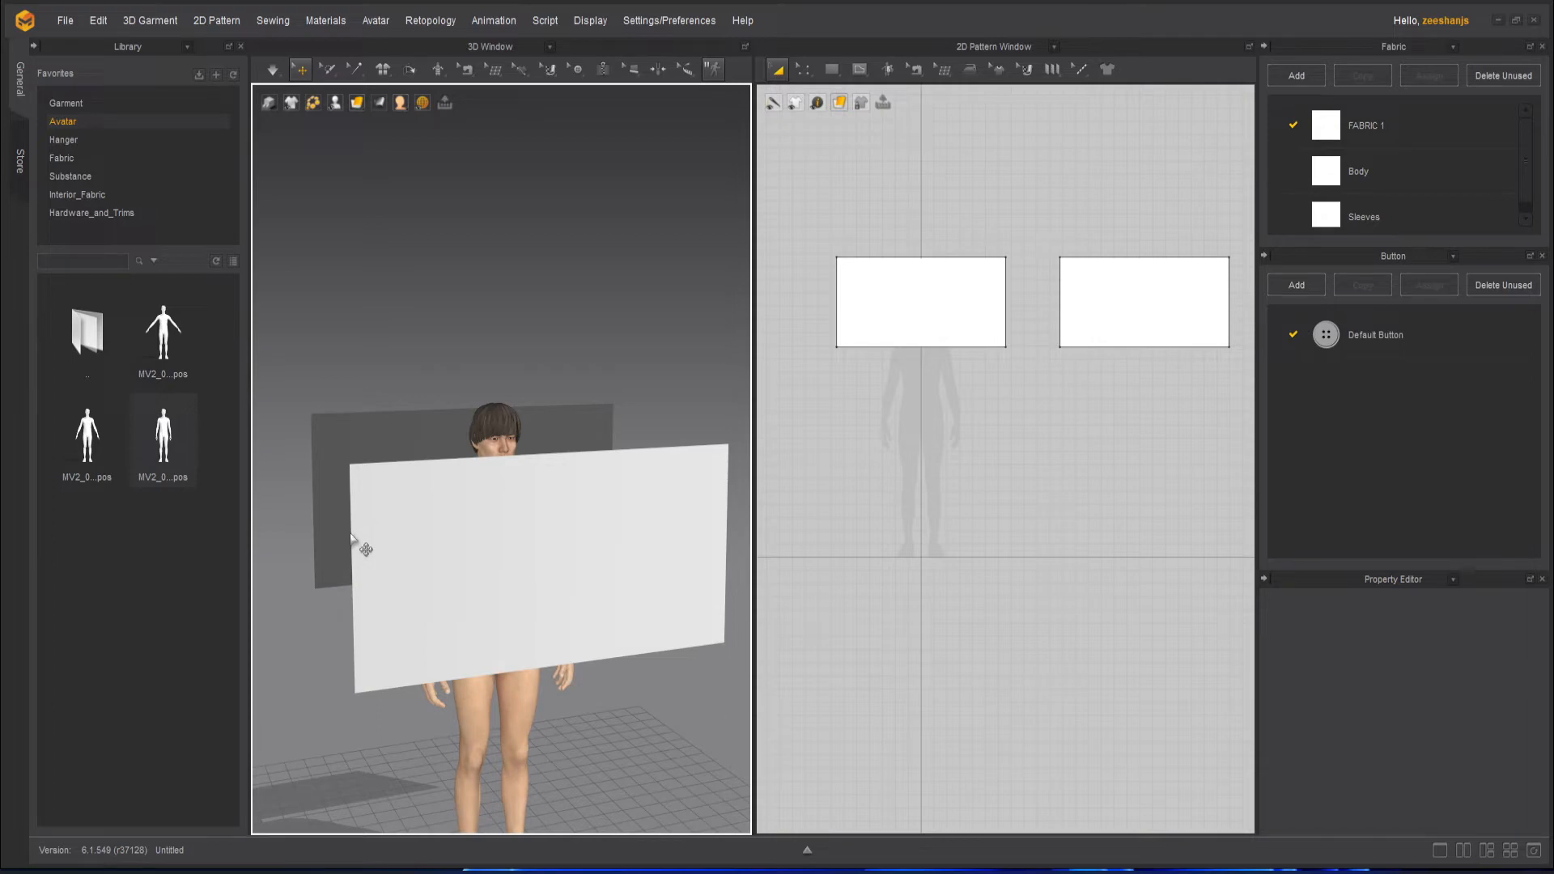
right_click_drag(535, 624, 438, 597)
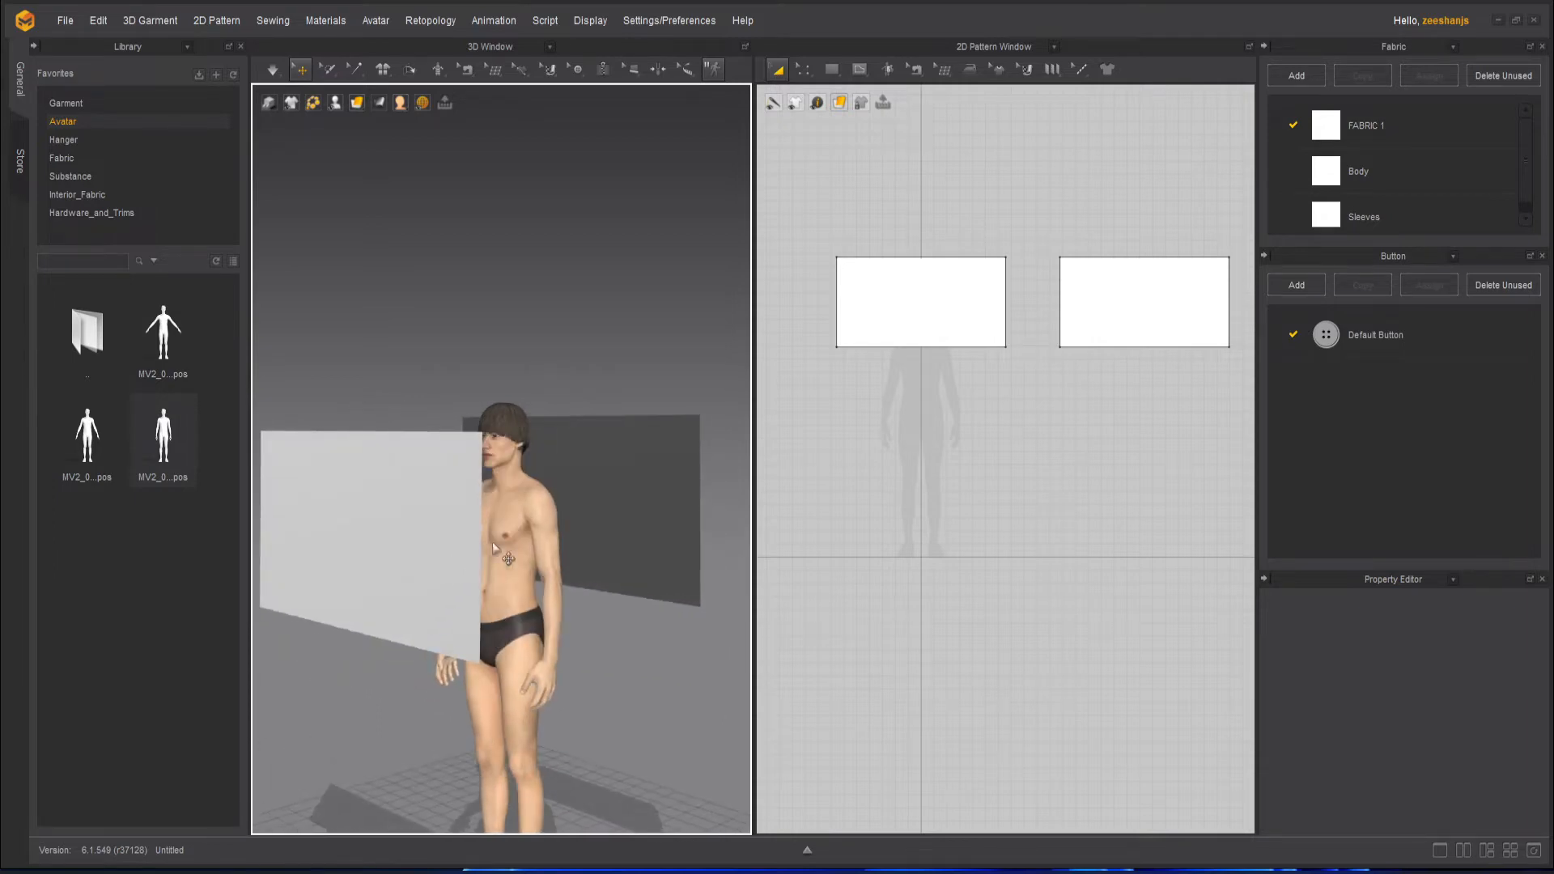
right_click_drag(624, 647, 608, 580)
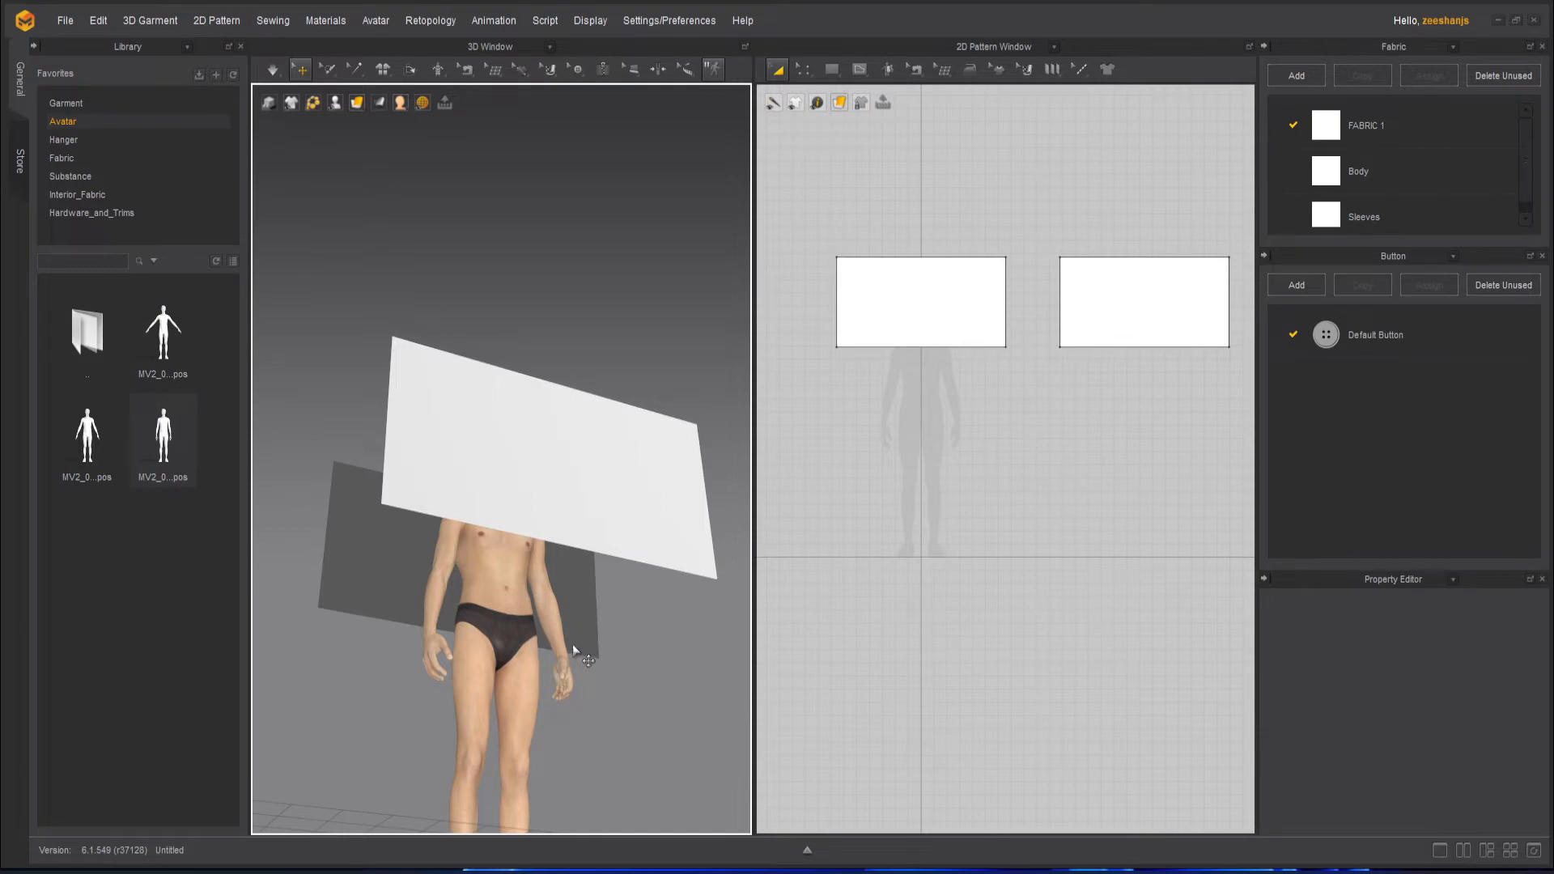
right_click_drag(572, 644, 539, 504)
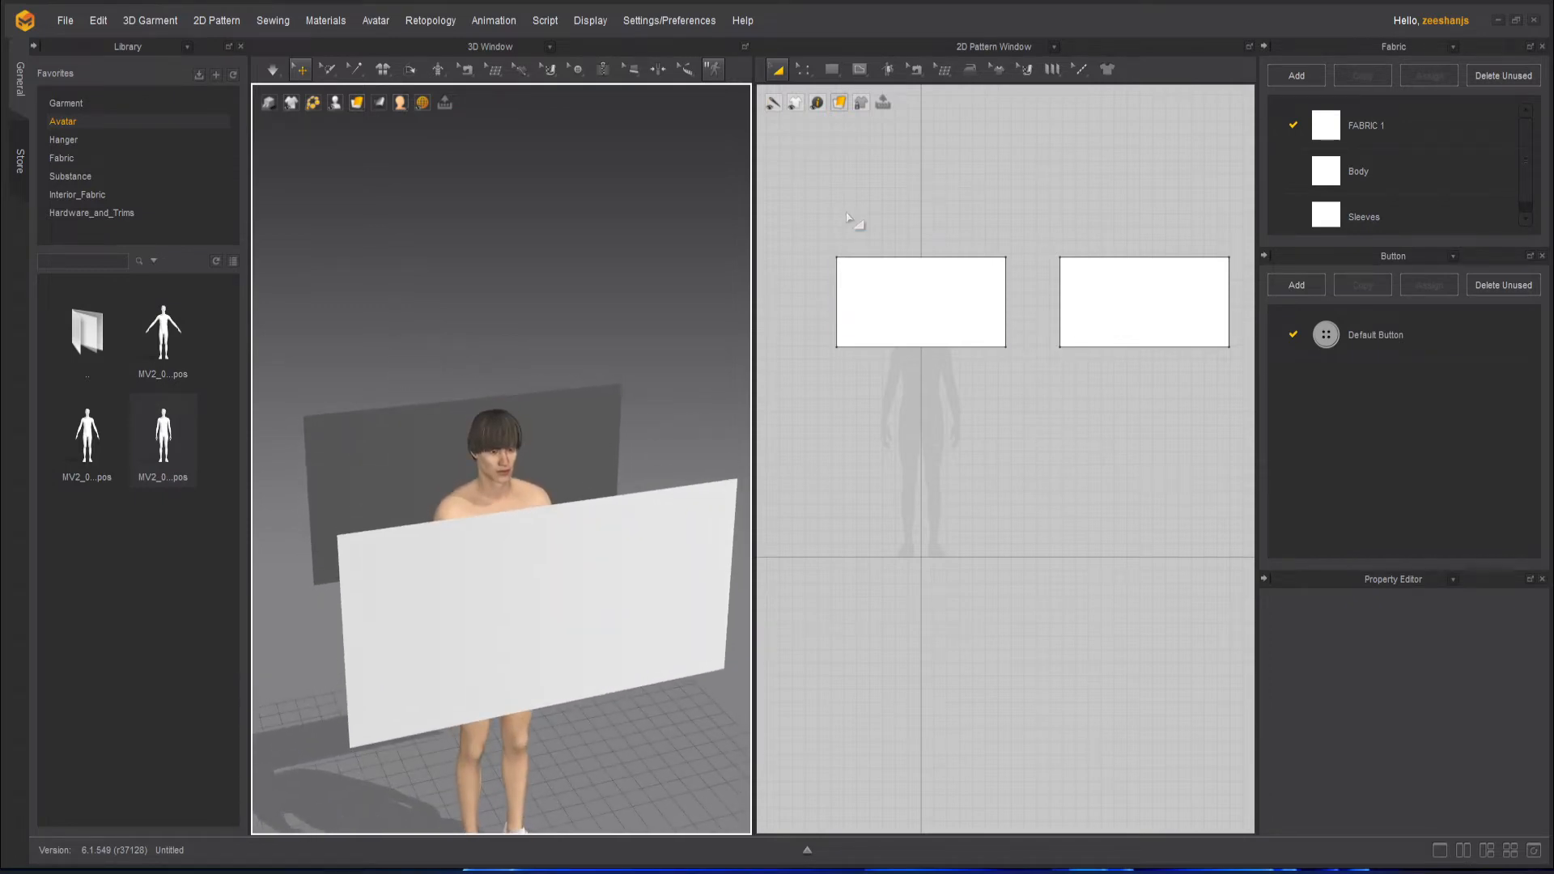
- Try to sew the two rectangles' top edges with Segment Sewing from the same end of each, check the crossed seam, and remove it
left_click(466, 72)
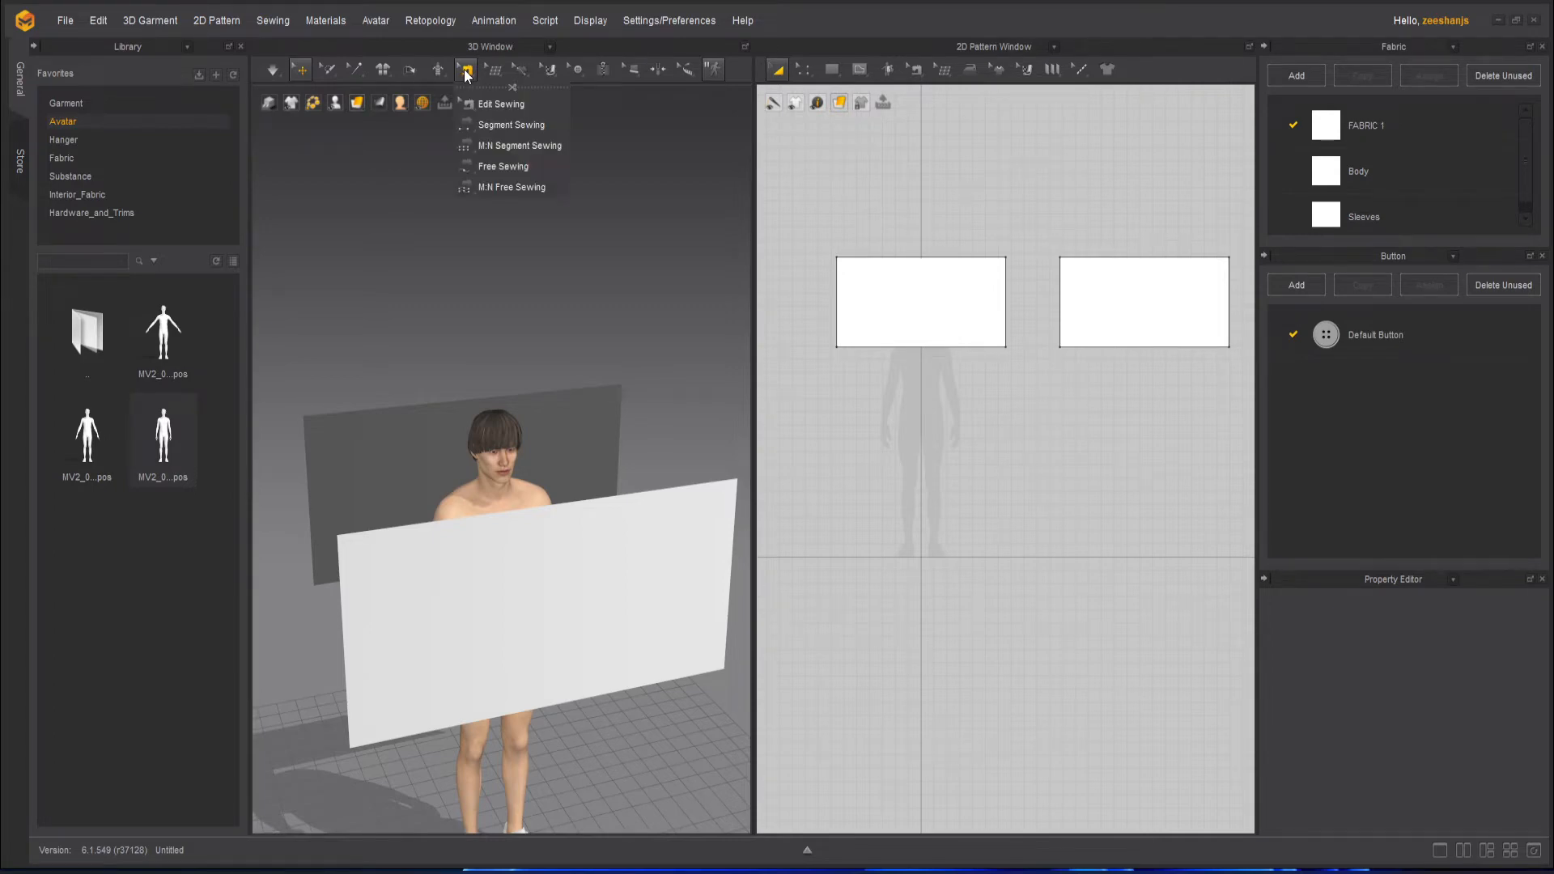
left_click(907, 70)
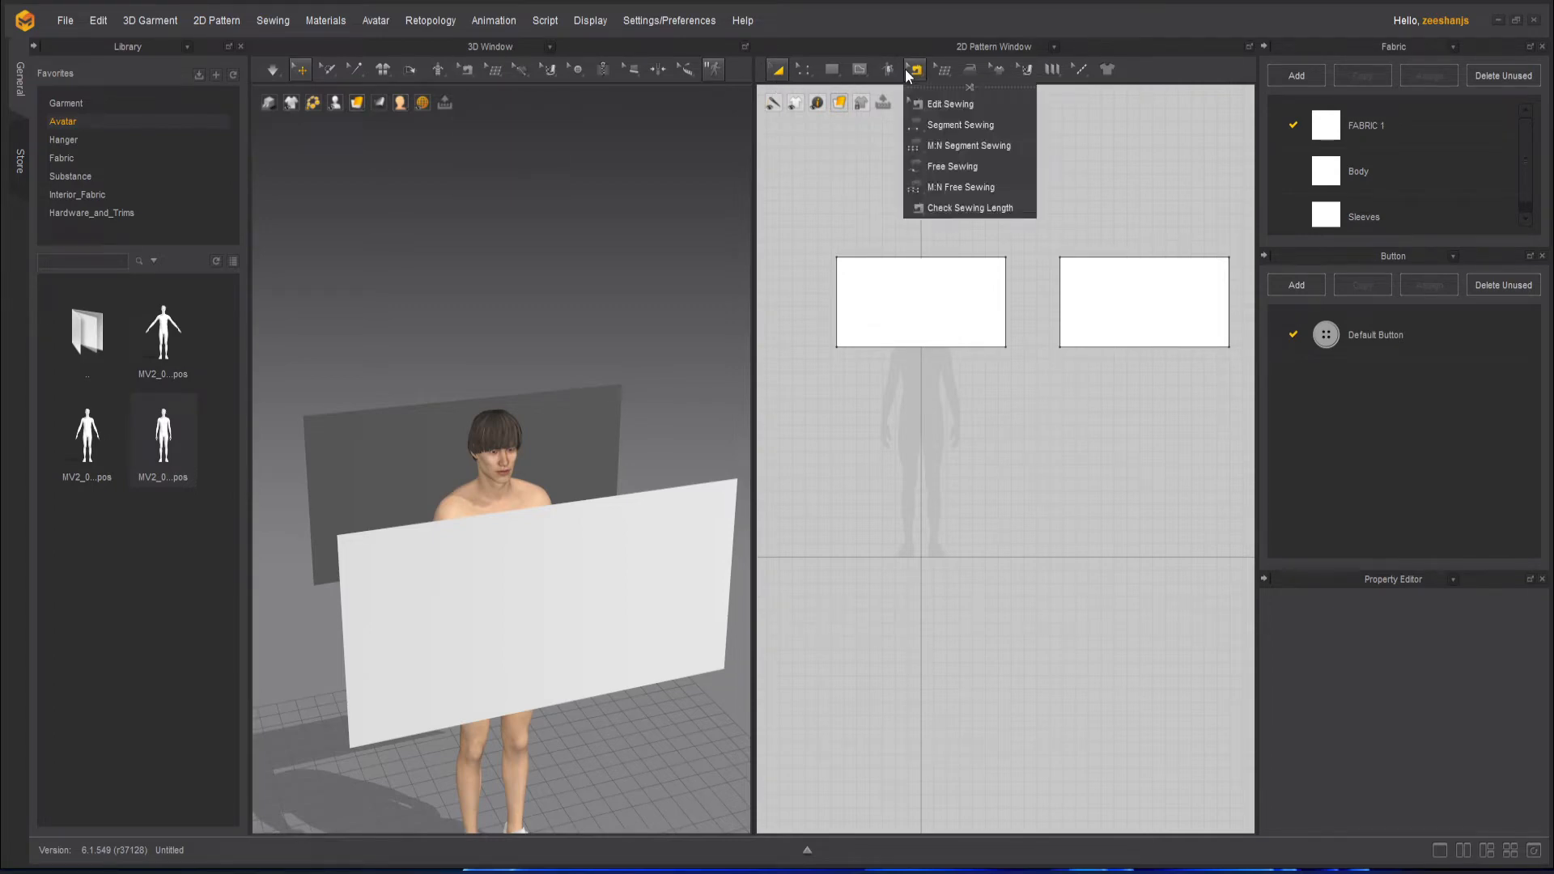
left_click(984, 128)
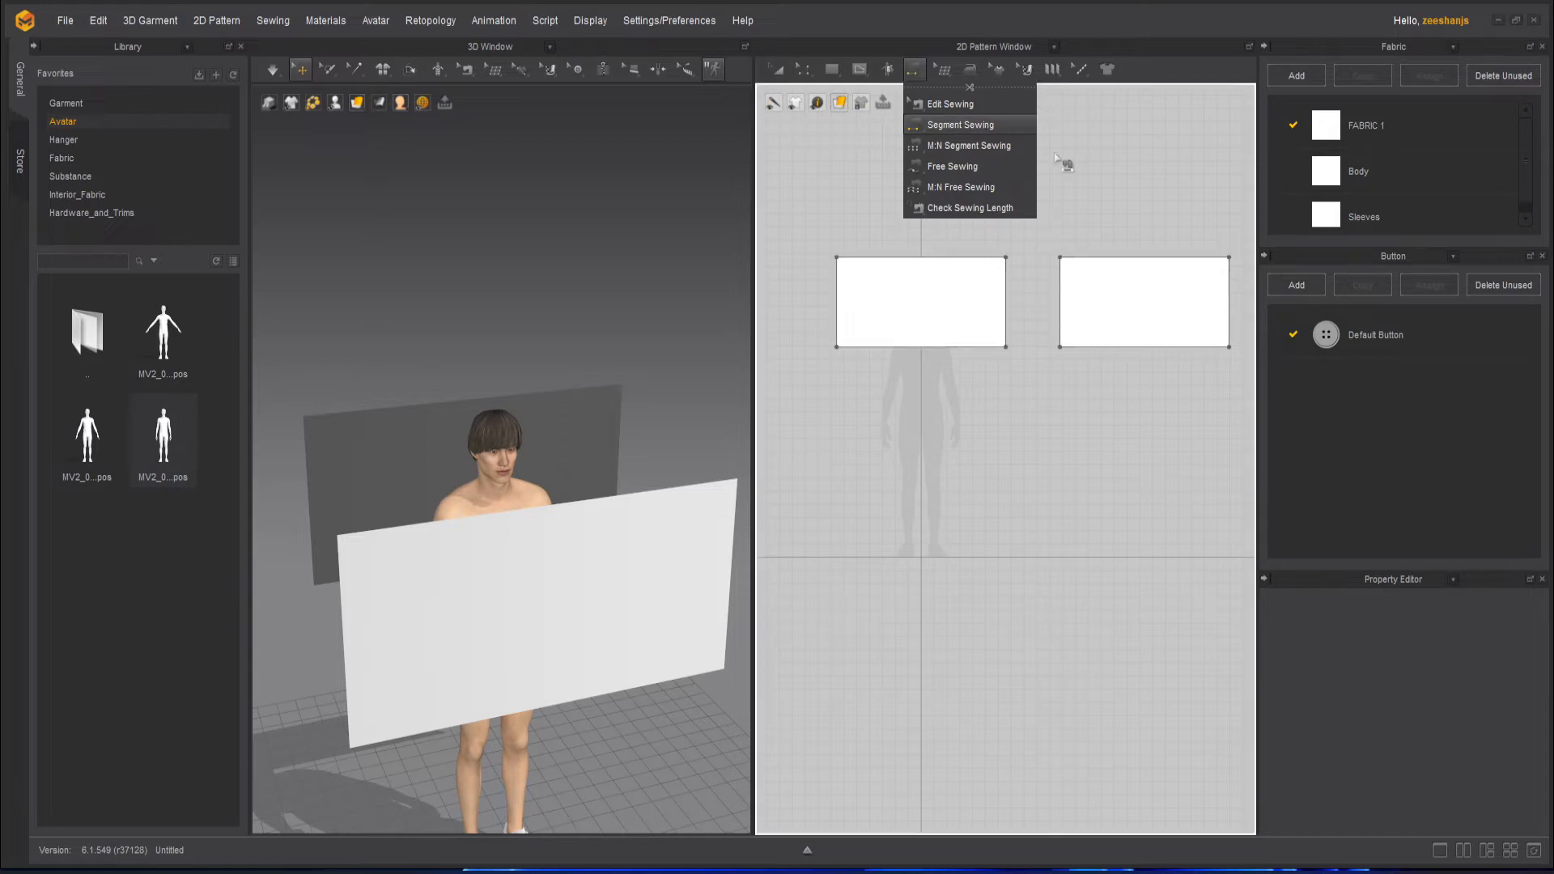
left_click(872, 257)
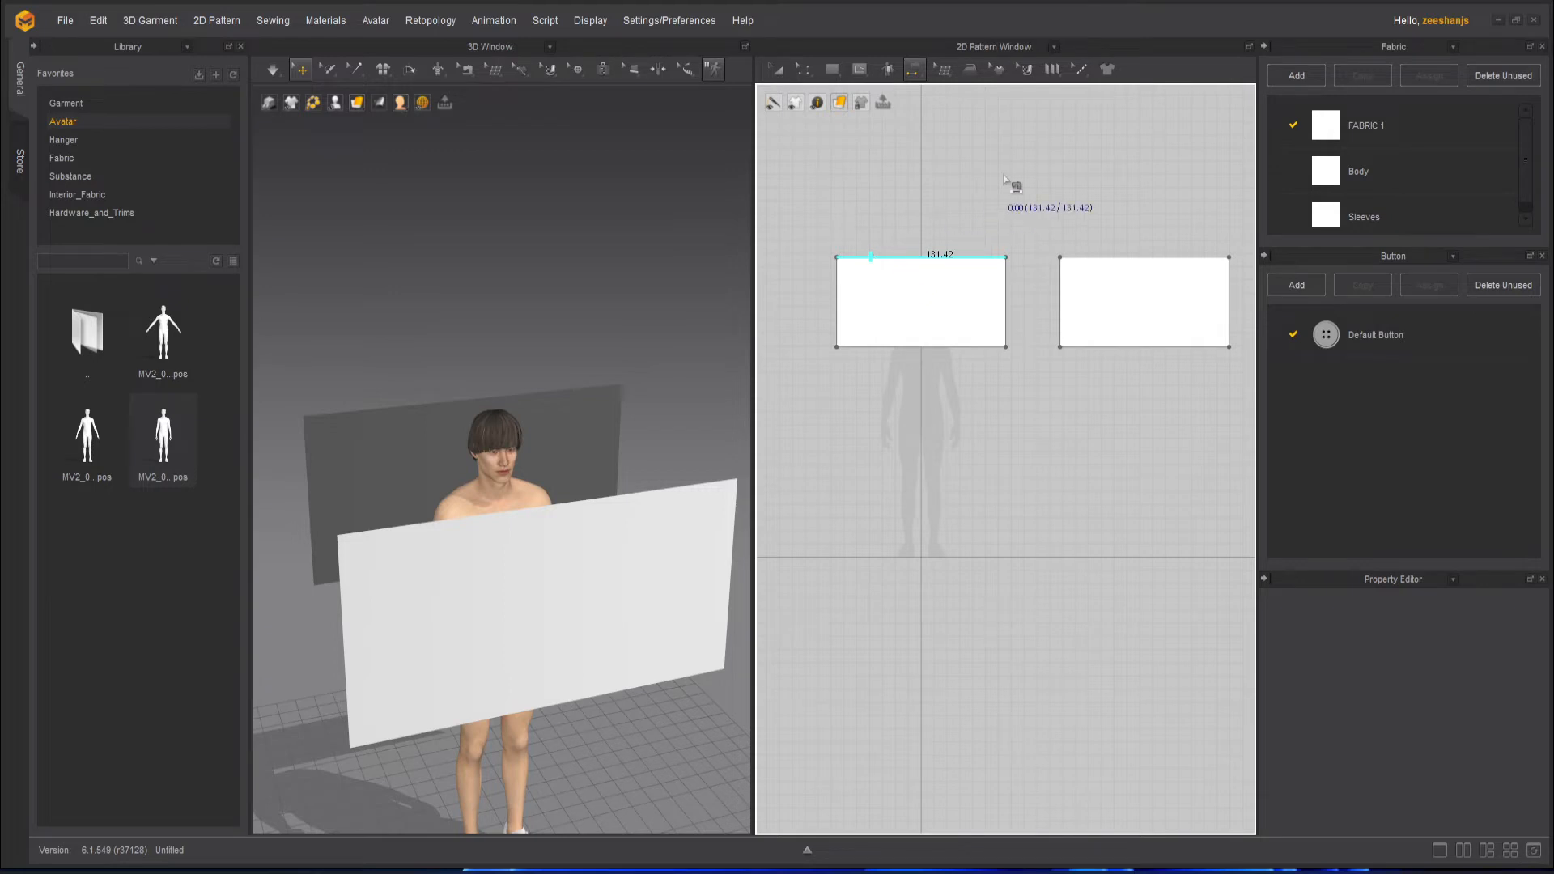
left_click(1092, 258)
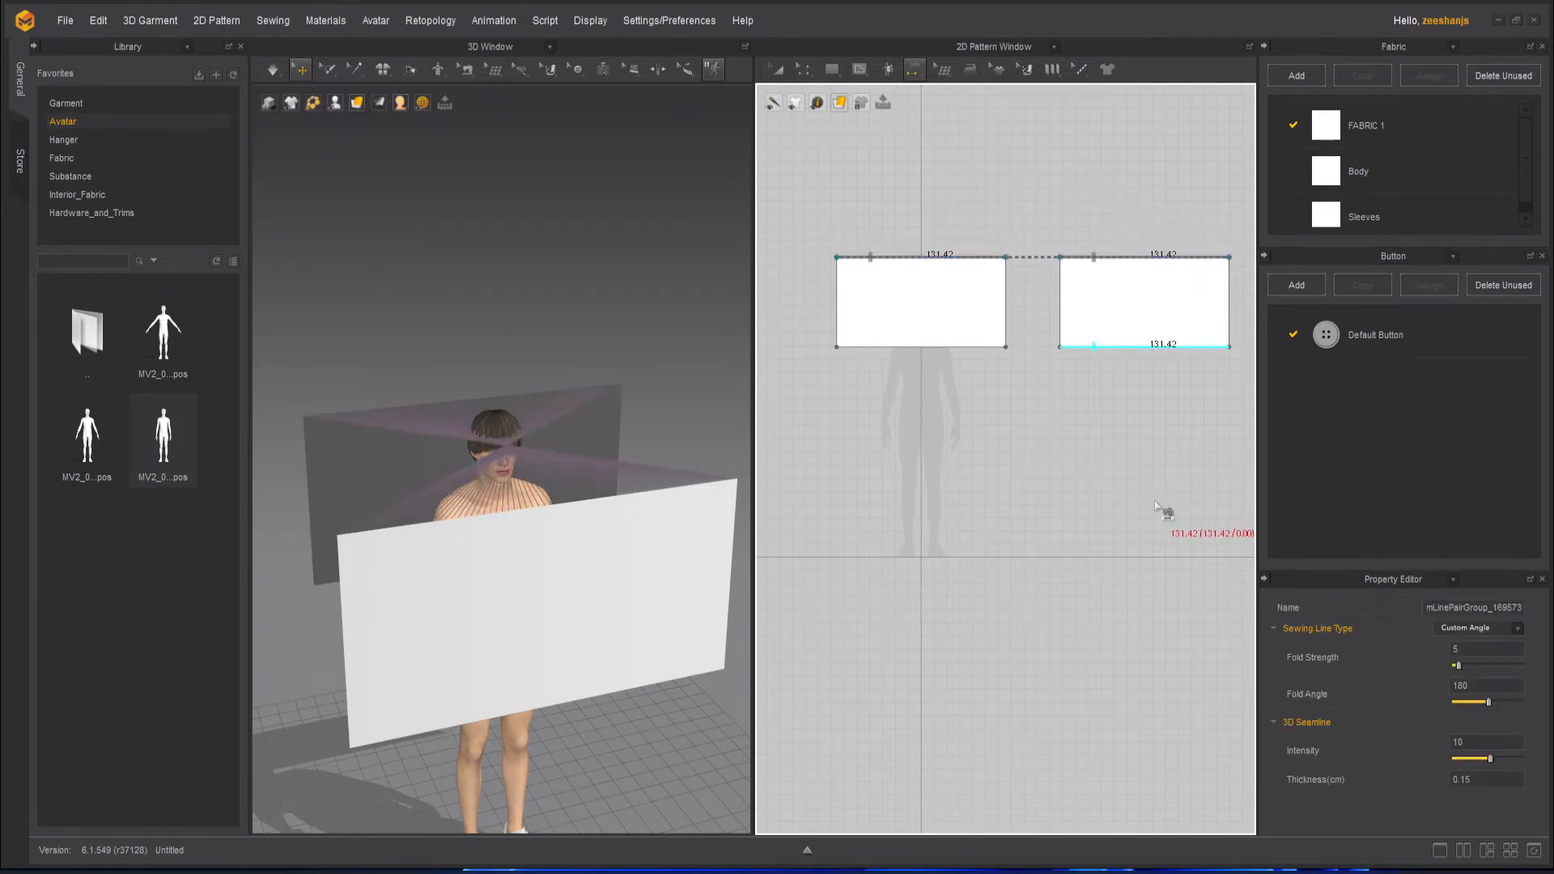
right_click_drag(723, 492, 694, 413)
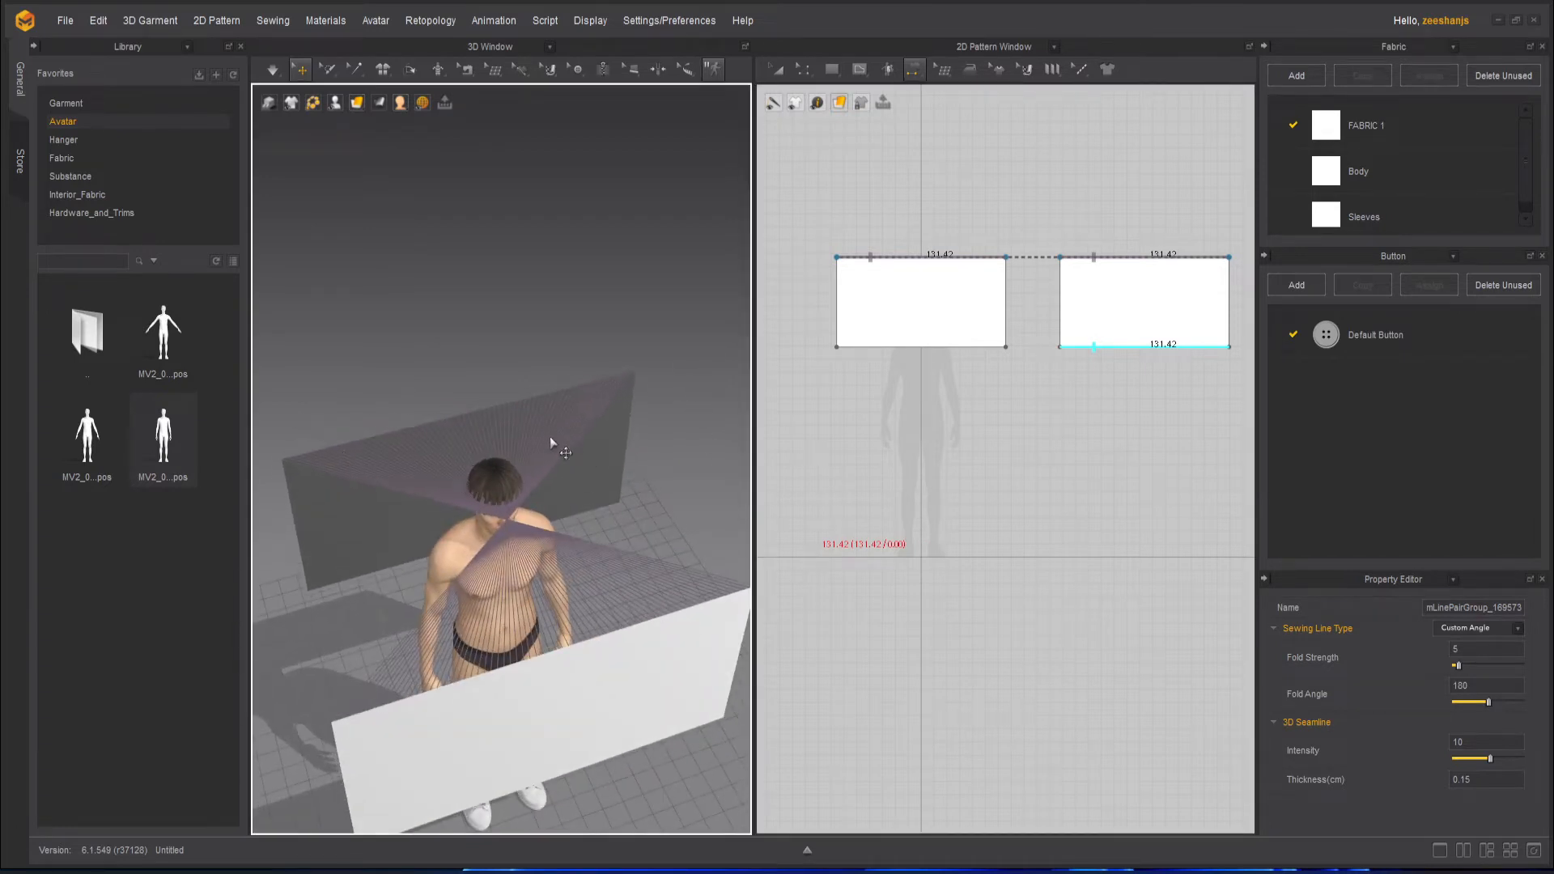
mouse_move(521, 528)
right_mouse_down()
mouse_move(572, 544)
mouse_move(545, 544)
right_mouse_up()
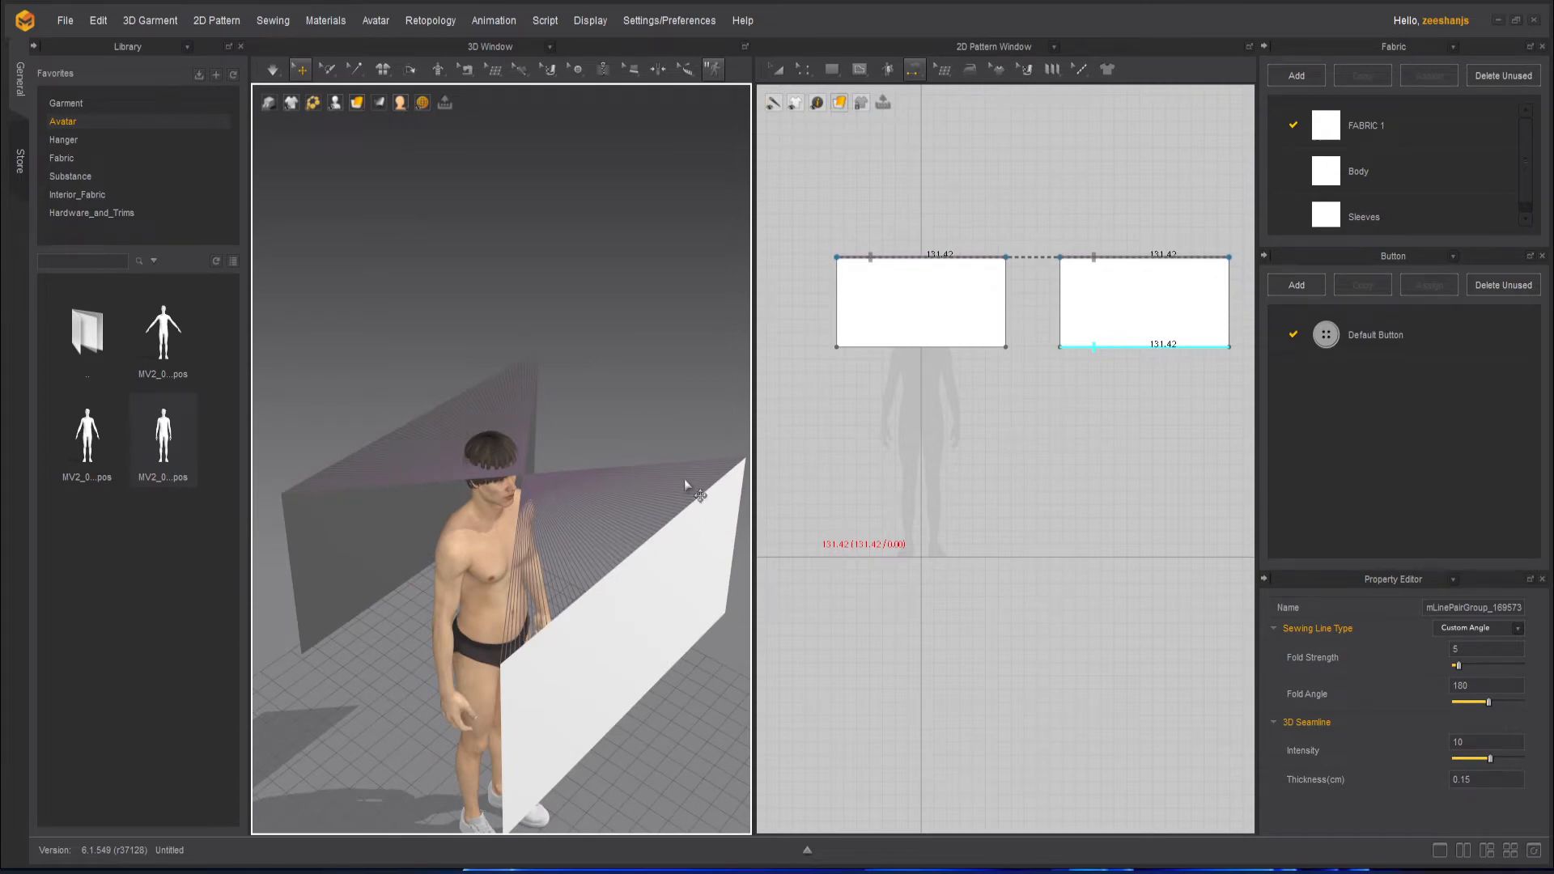
left_click(996, 202)
key("Delete")
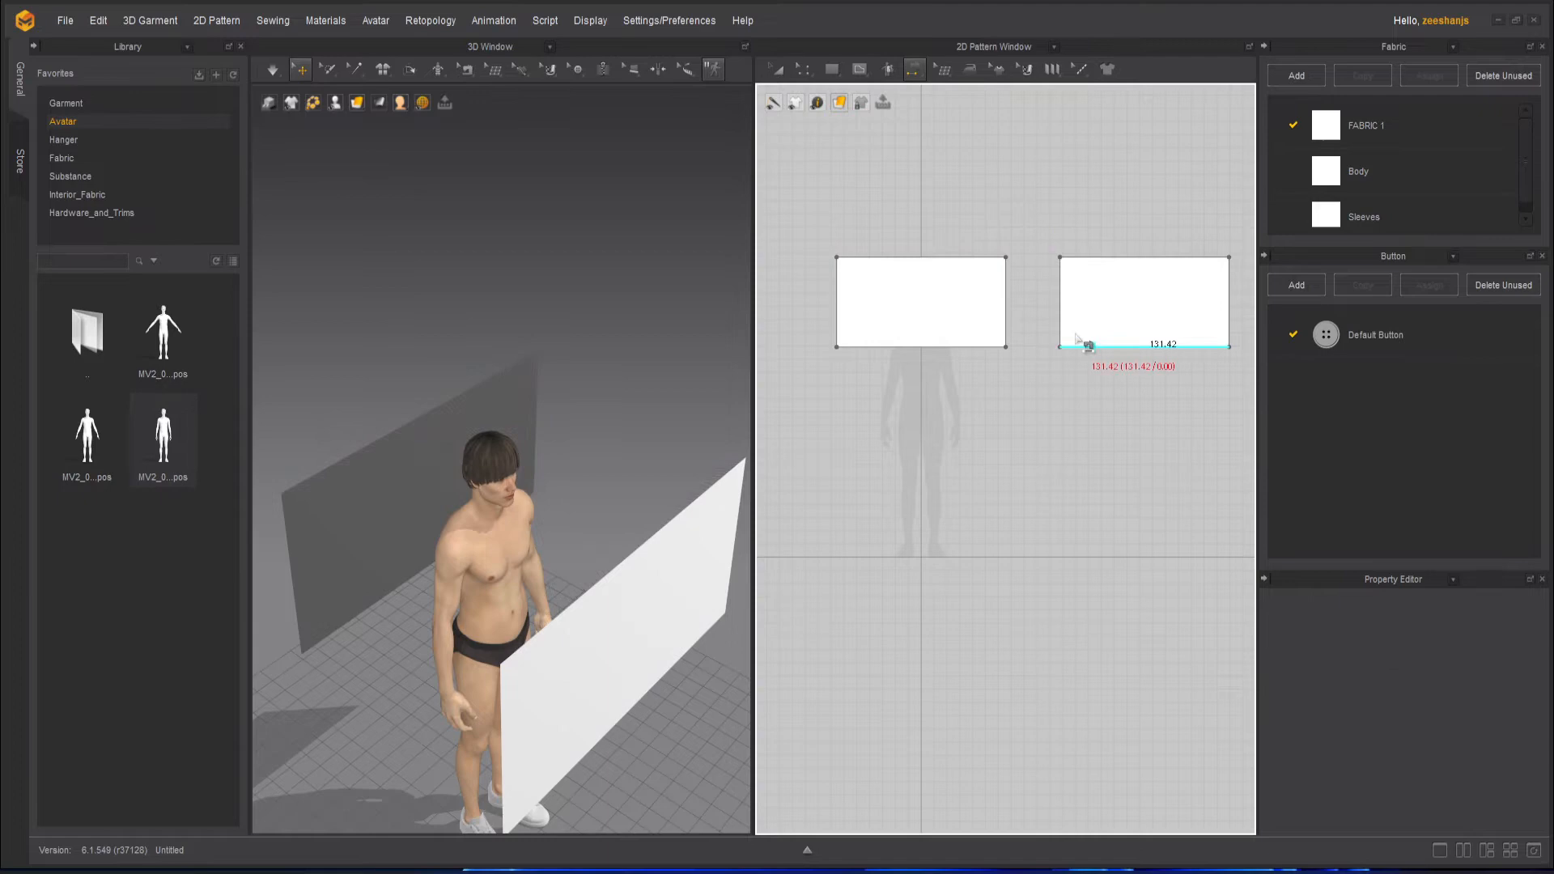
- Try out an uncrossed and a crossed segment seam between the two rectangles' top edges, undoing each
left_click(874, 259)
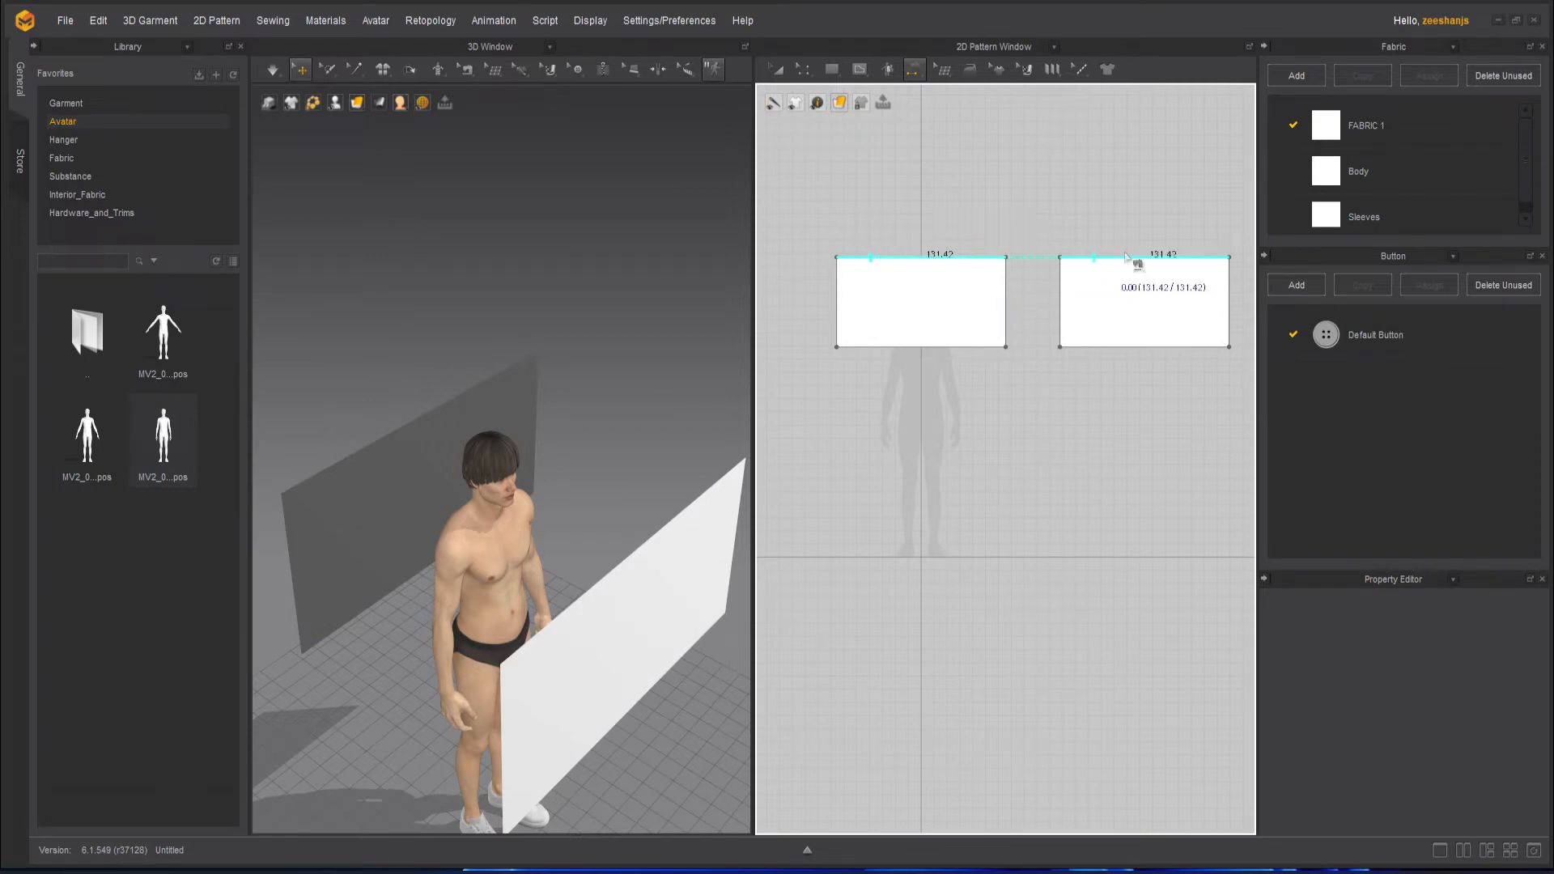
left_click(1198, 260)
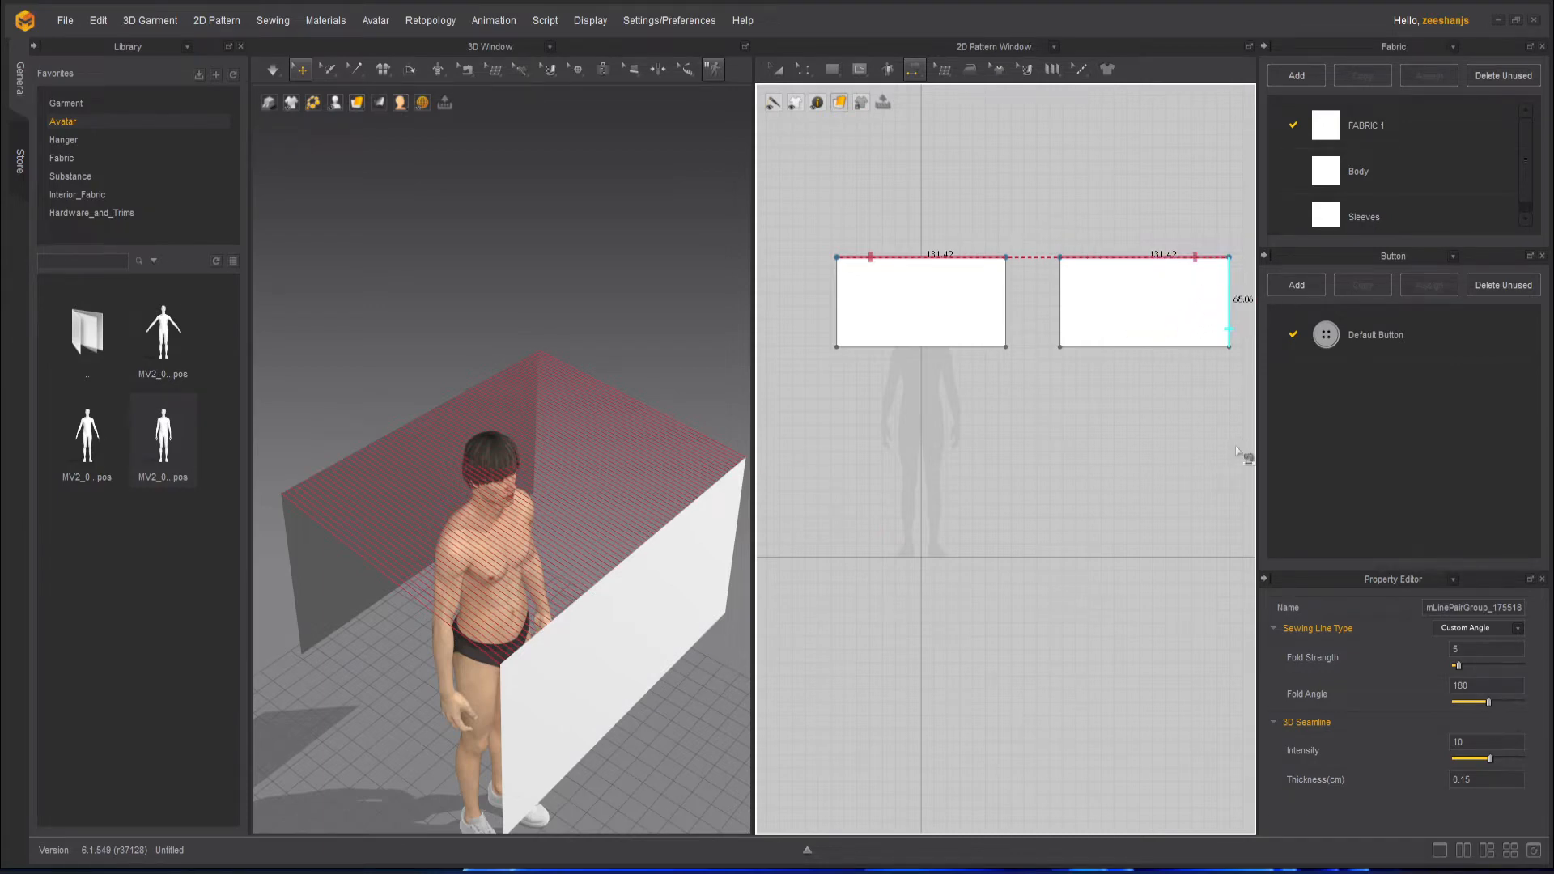
left_click(1104, 279)
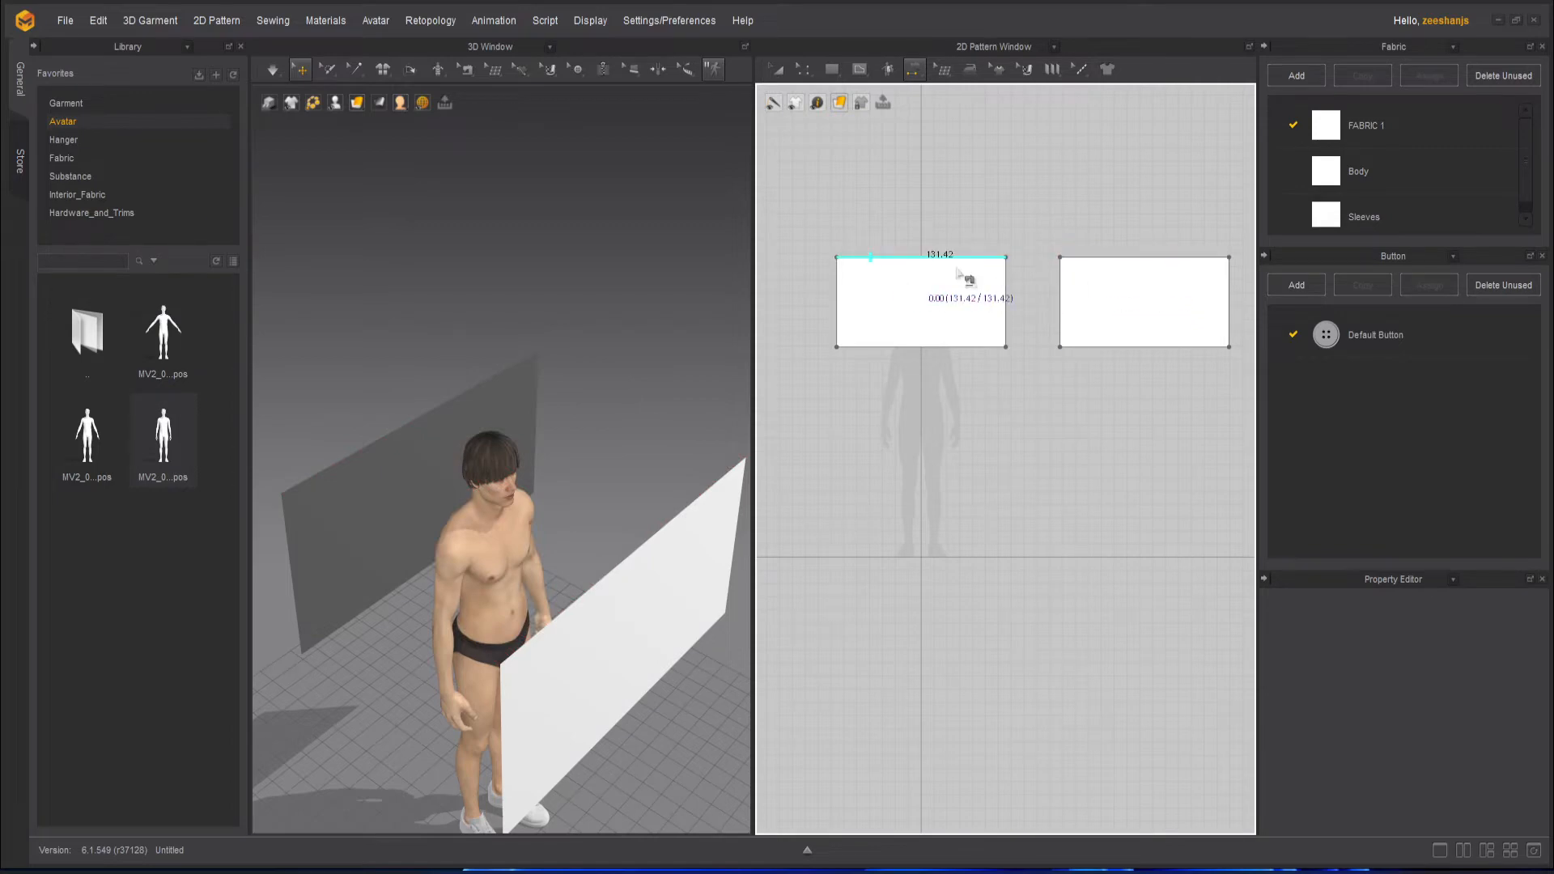
left_click(1105, 269)
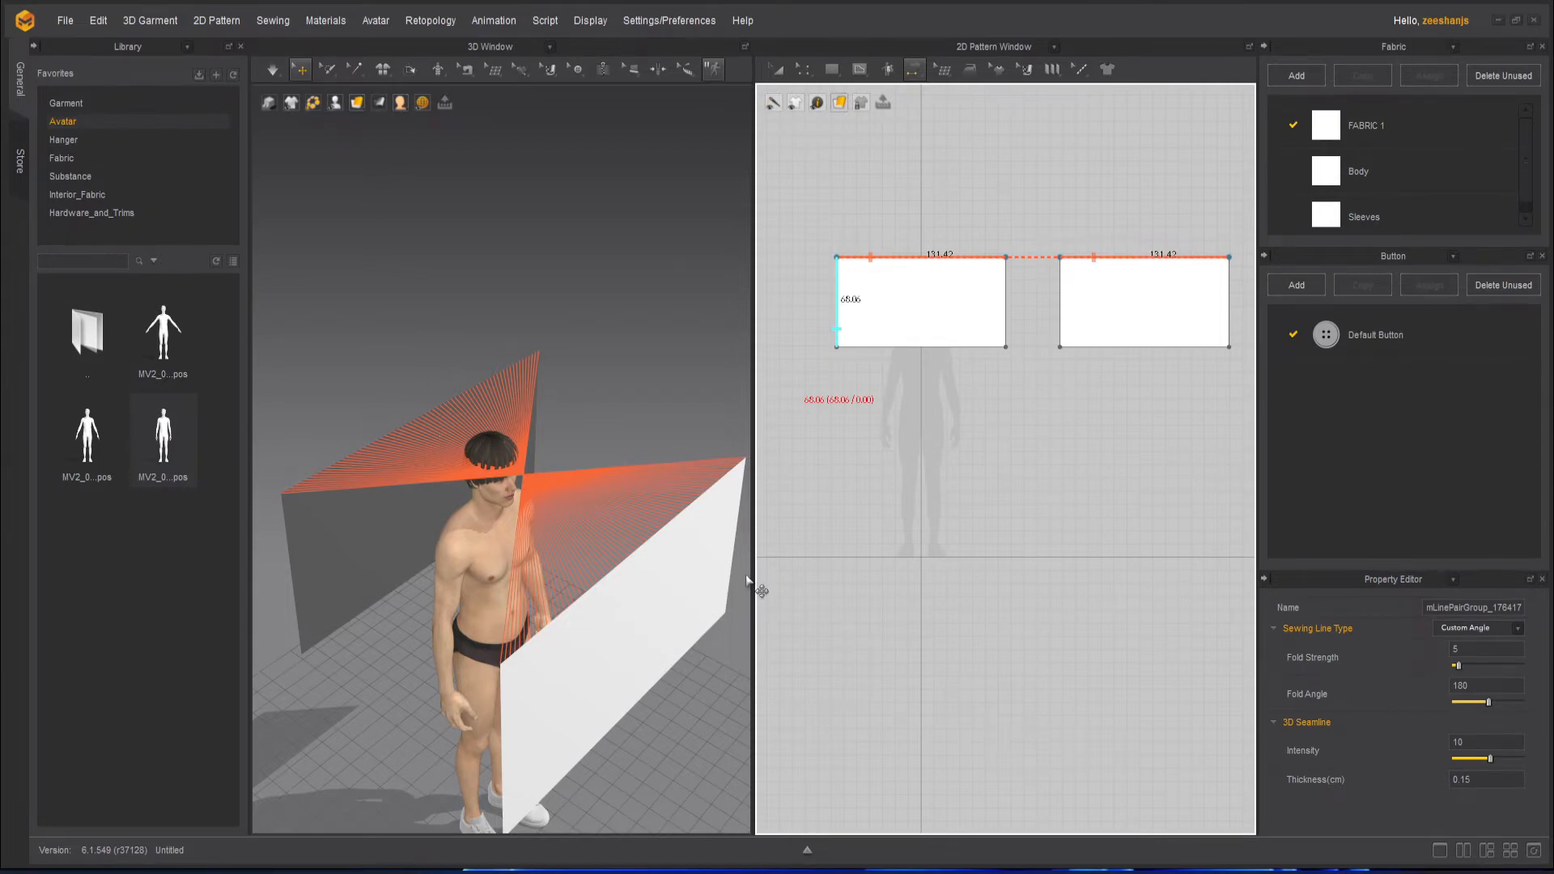
key("ctrl+z")
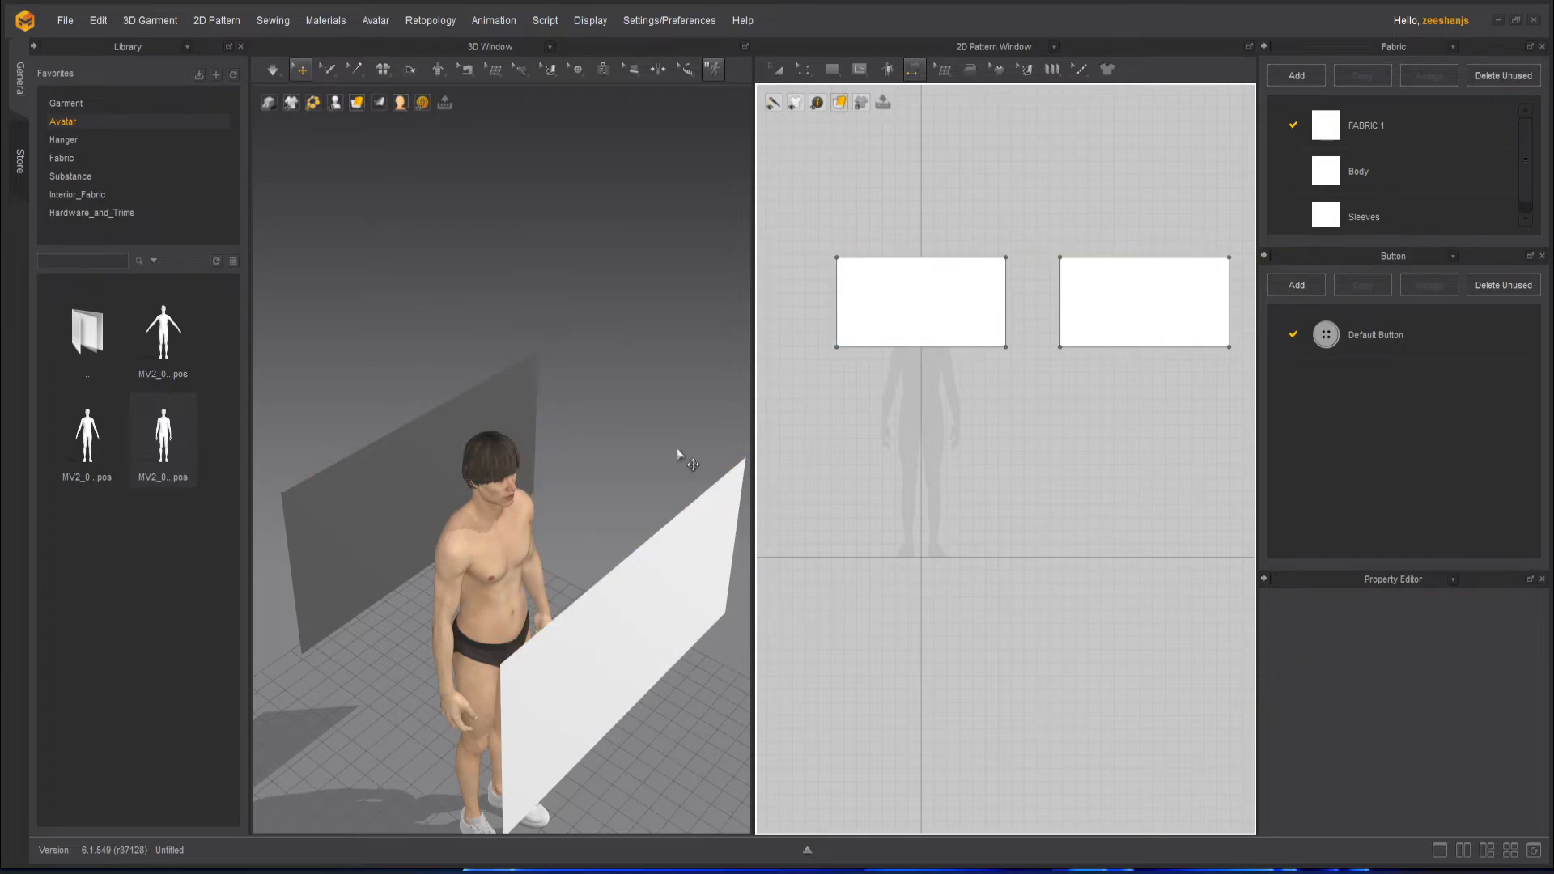
- Sew the top edges of the two rectangles together from opposite ends so the seam lines run parallel
left_click(1196, 259)
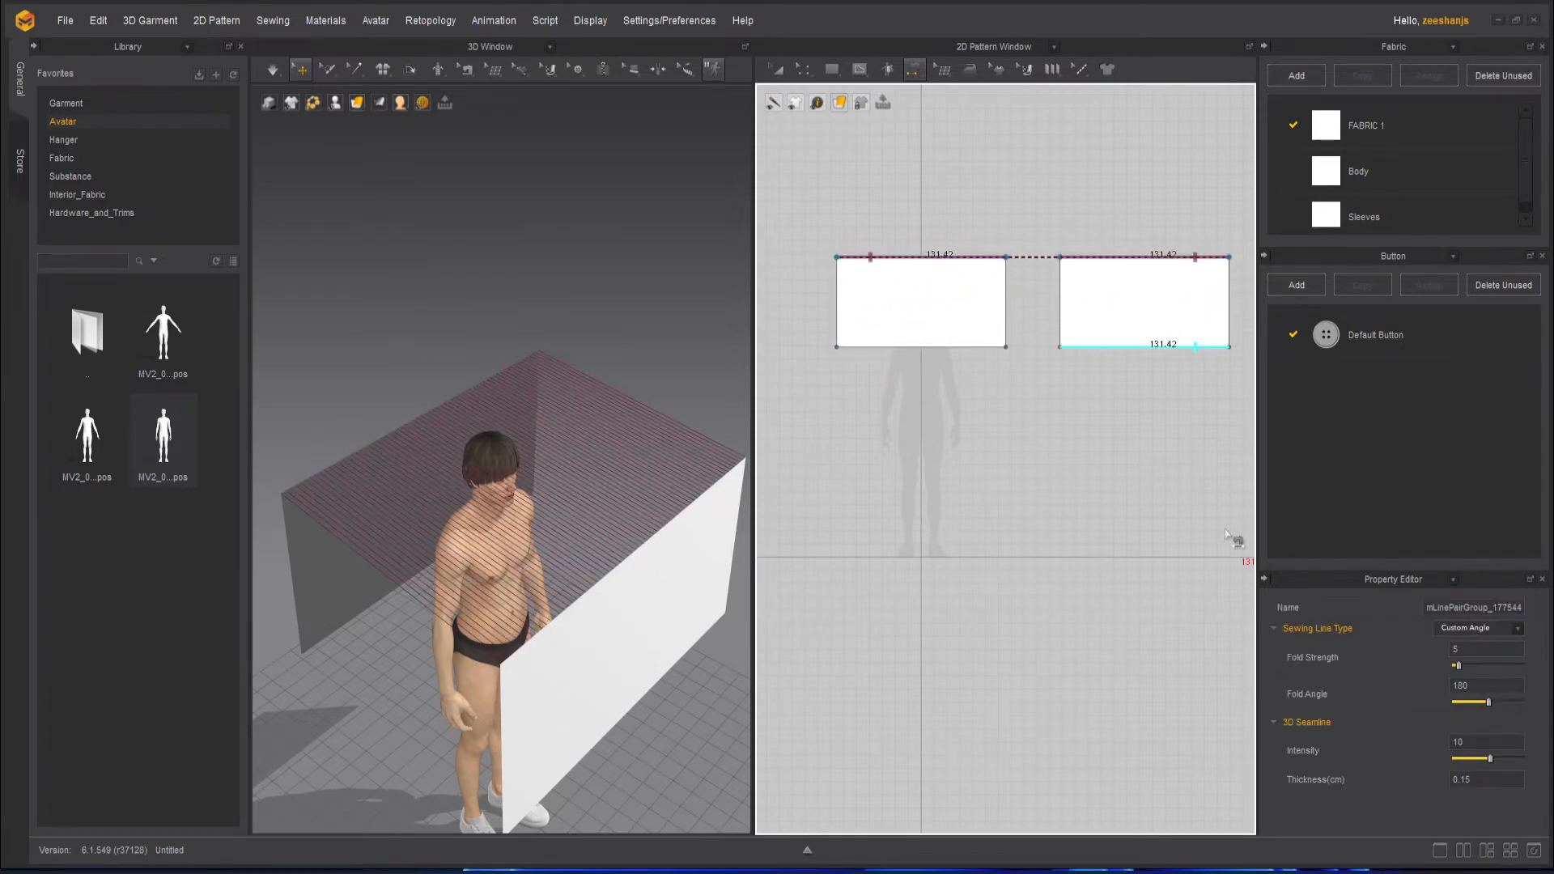
right_click_drag(515, 601, 251, 551)
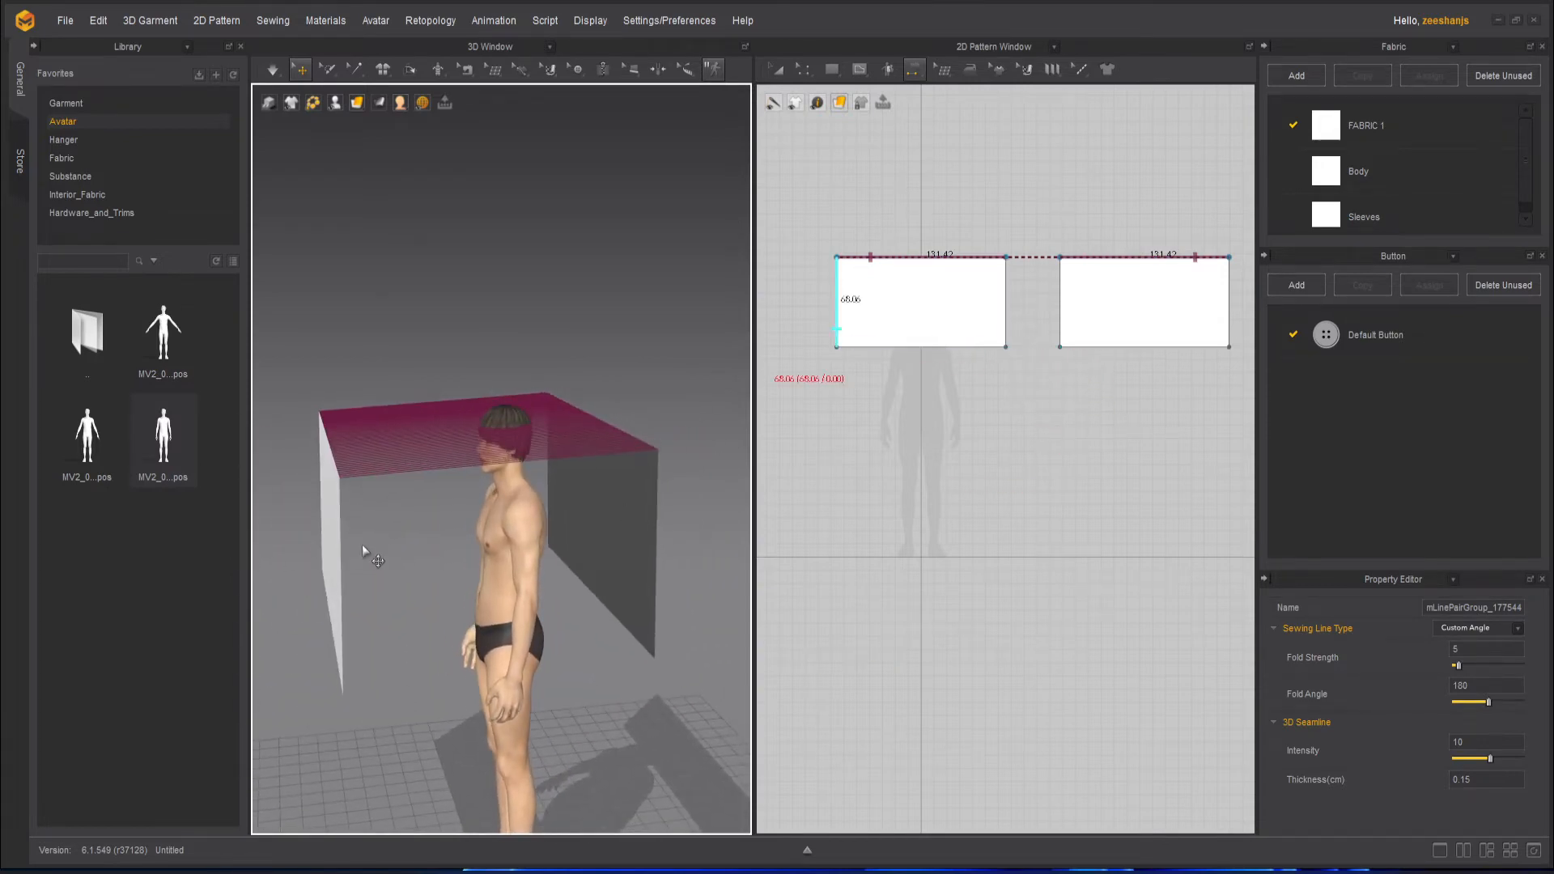
right_click_drag(380, 557, 402, 538)
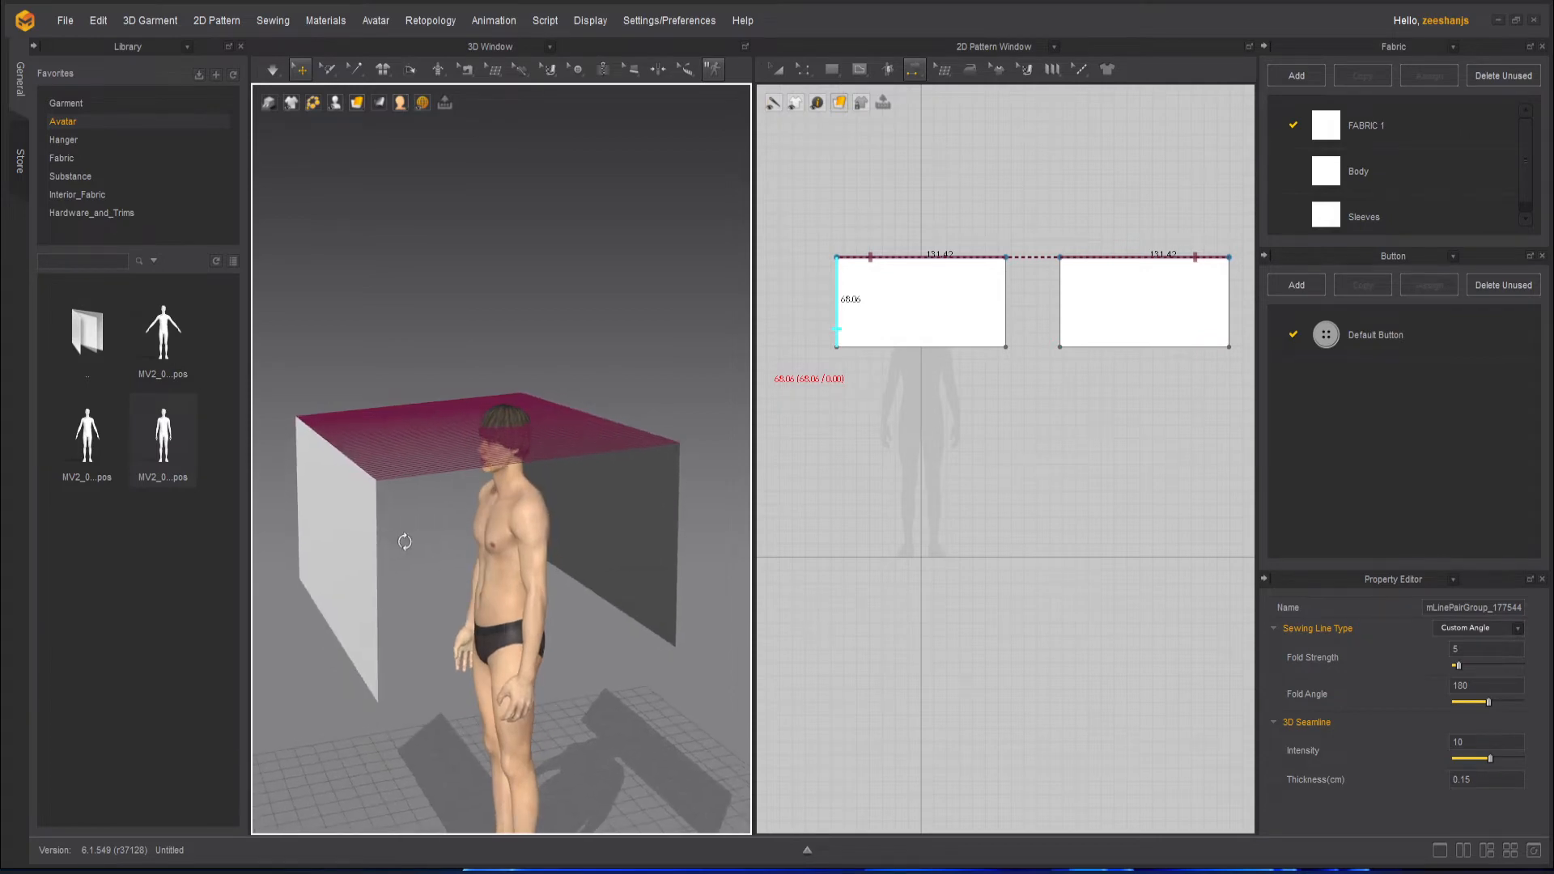
- Sew the front and back rectangles' vertical edges together on the avatar's left side with Segment Sewing in 3D
left_click(468, 72)
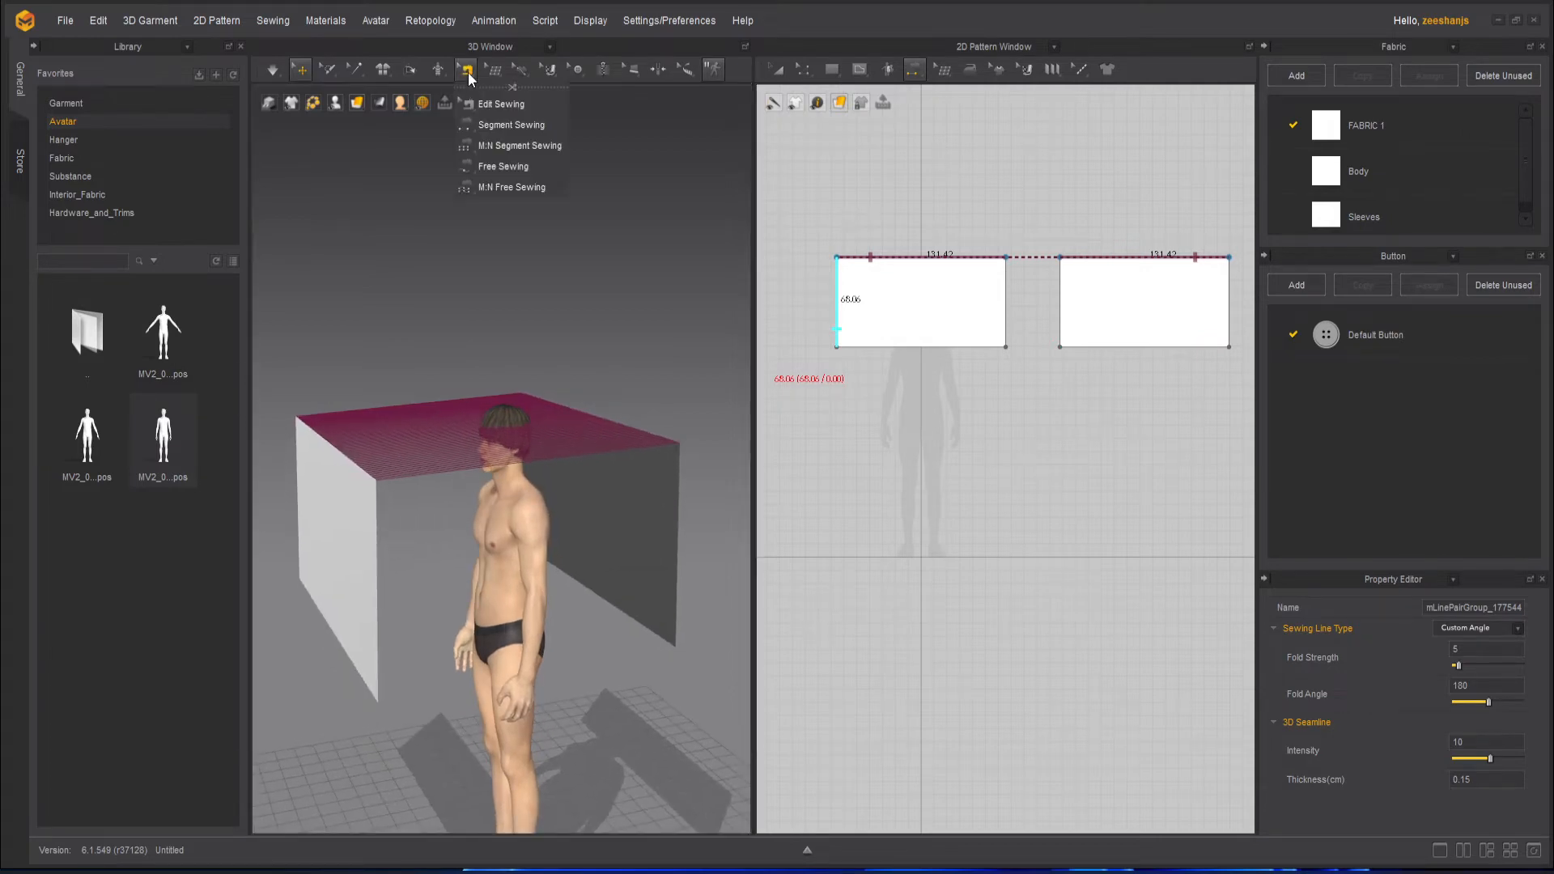
left_click(514, 127)
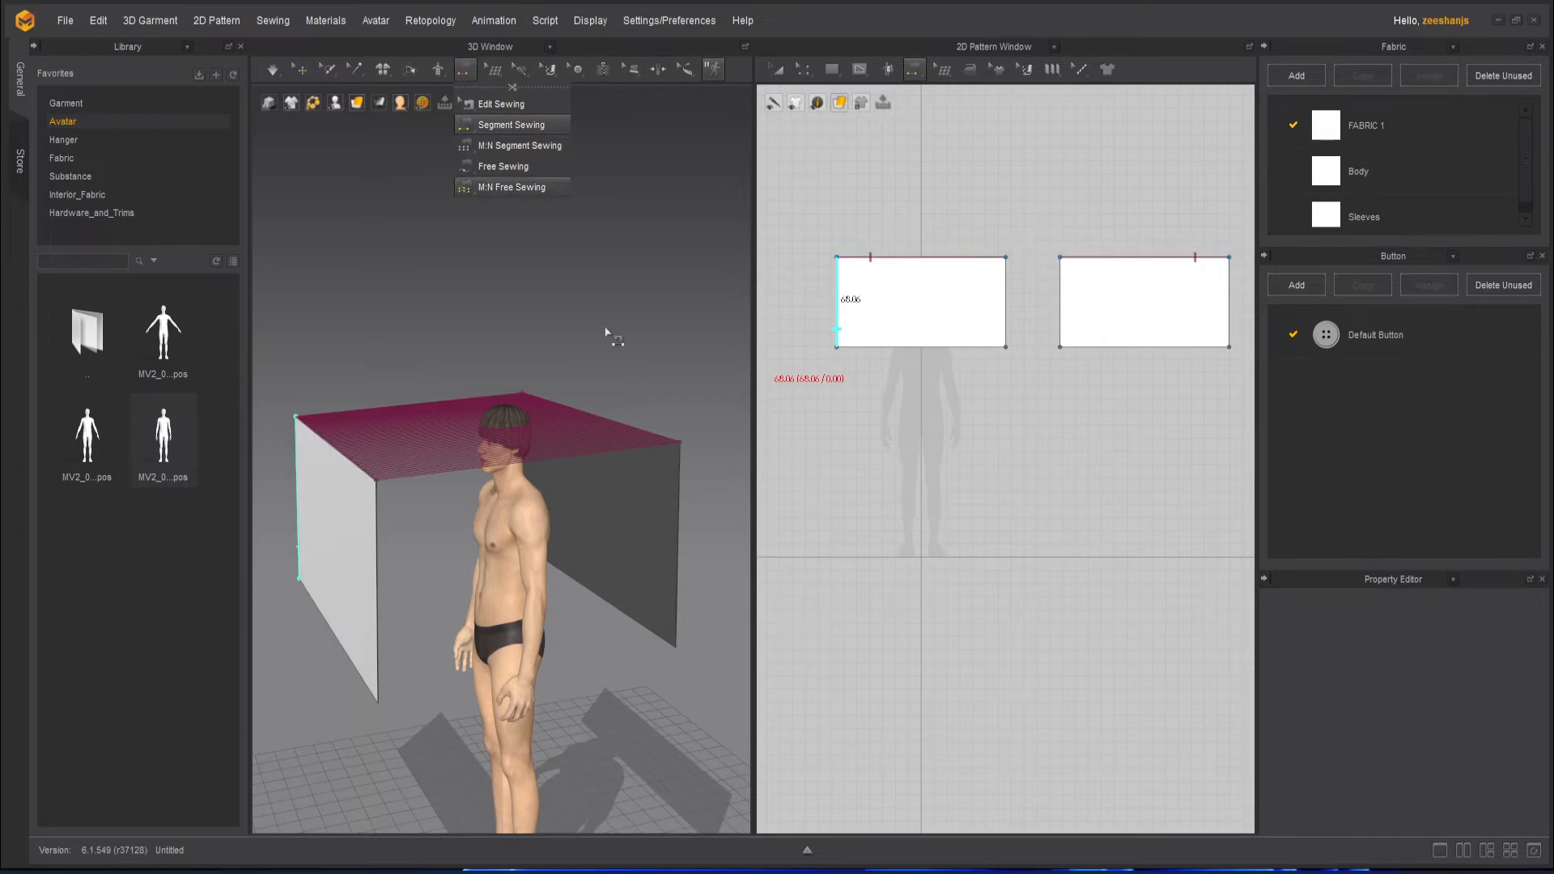
left_click(378, 527)
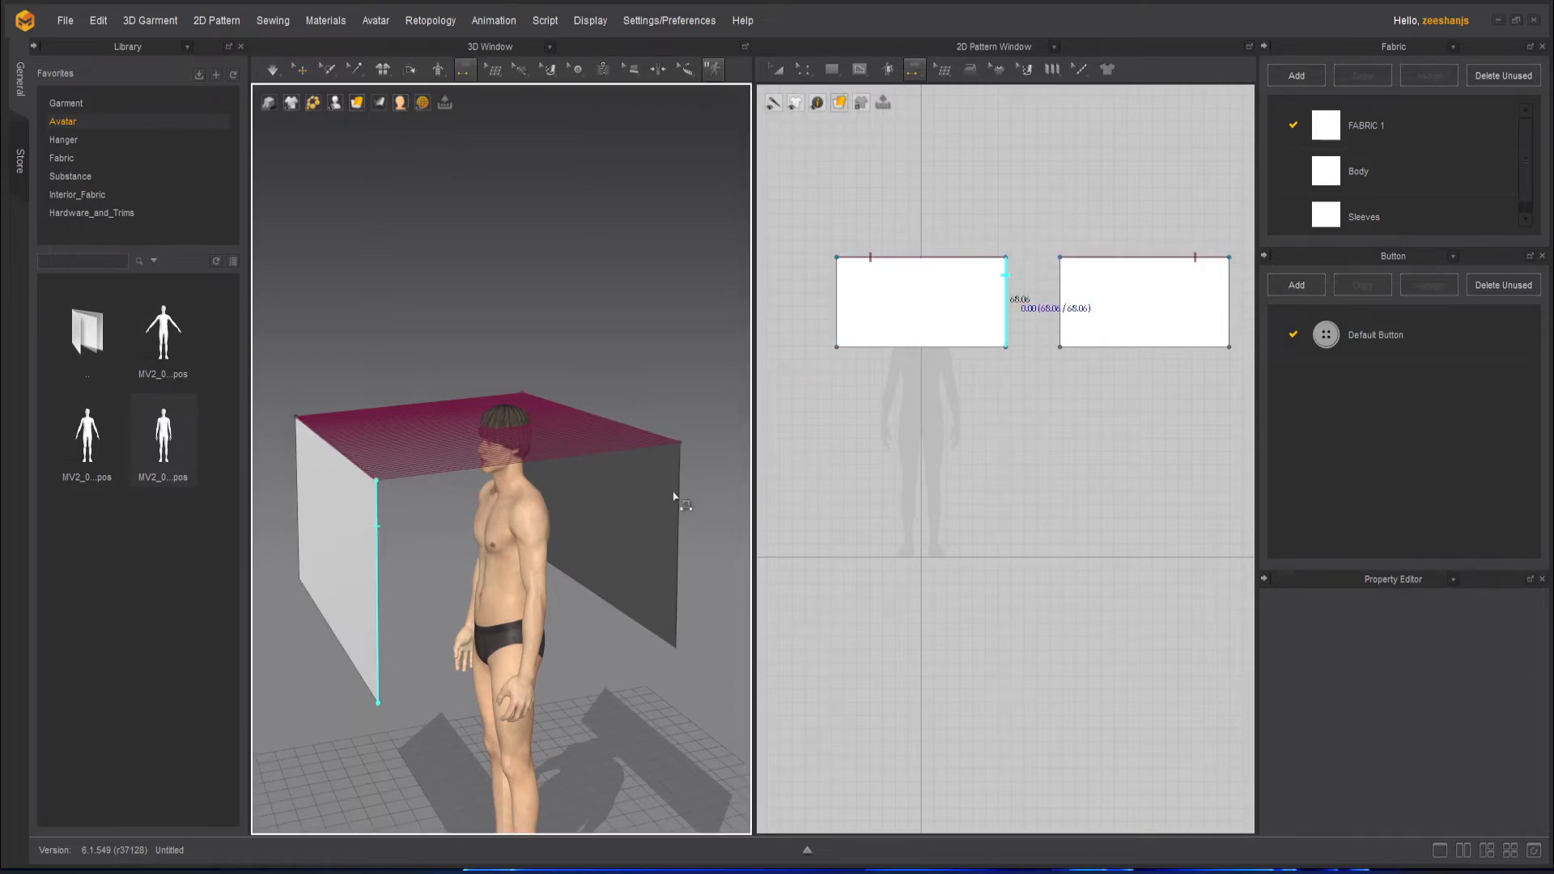
left_click(680, 499)
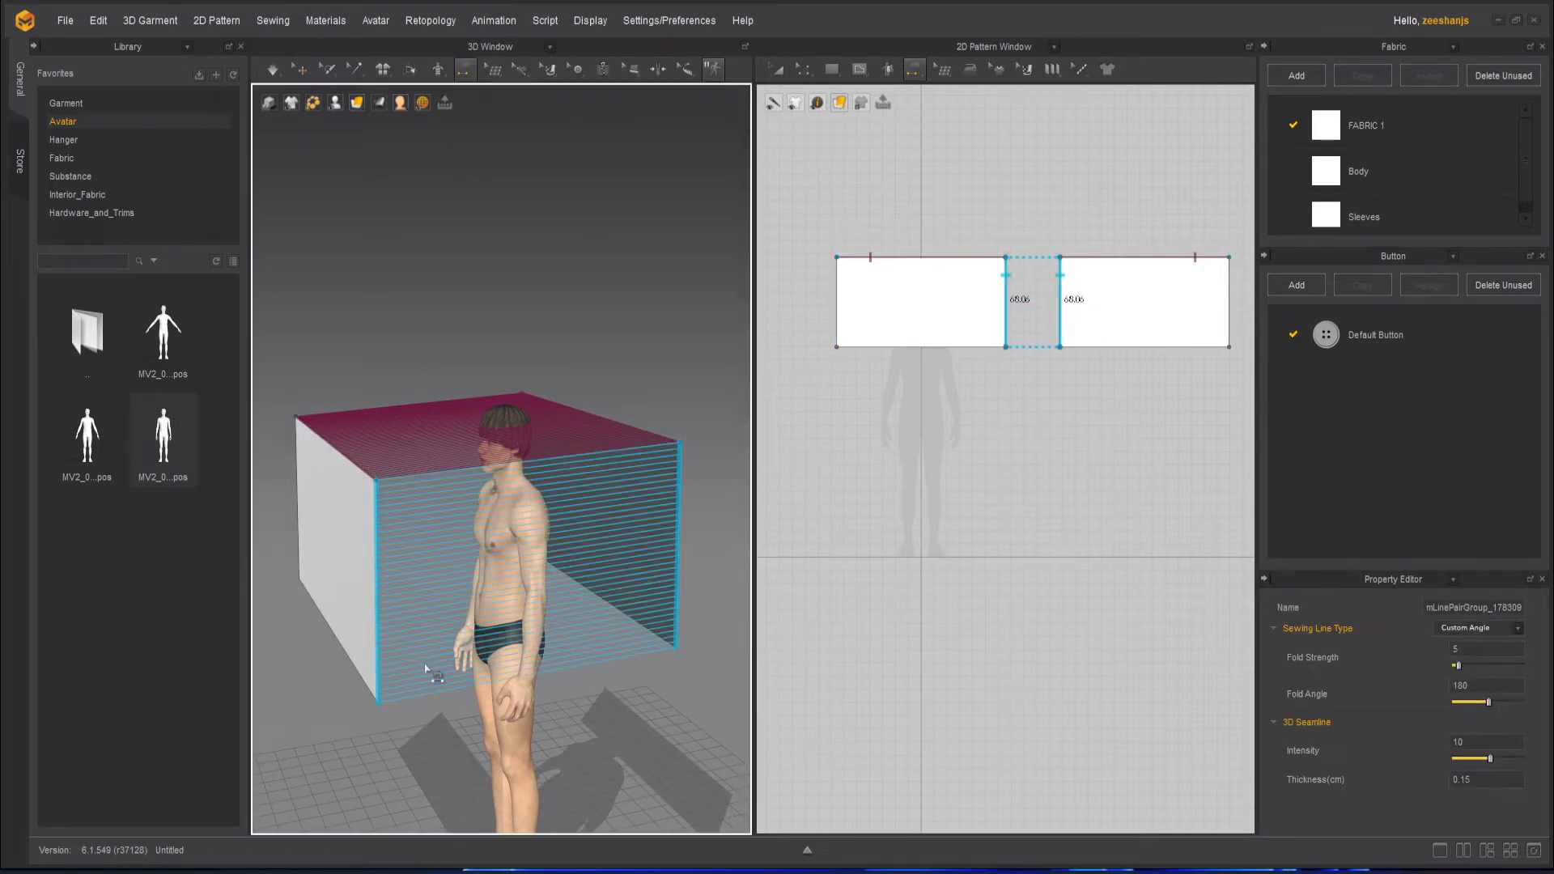
- Sew the front and back rectangles' vertical edges together on the avatar's right side, leaving the bottom edges open
right_click_drag(425, 668, 662, 607)
left_click(603, 503)
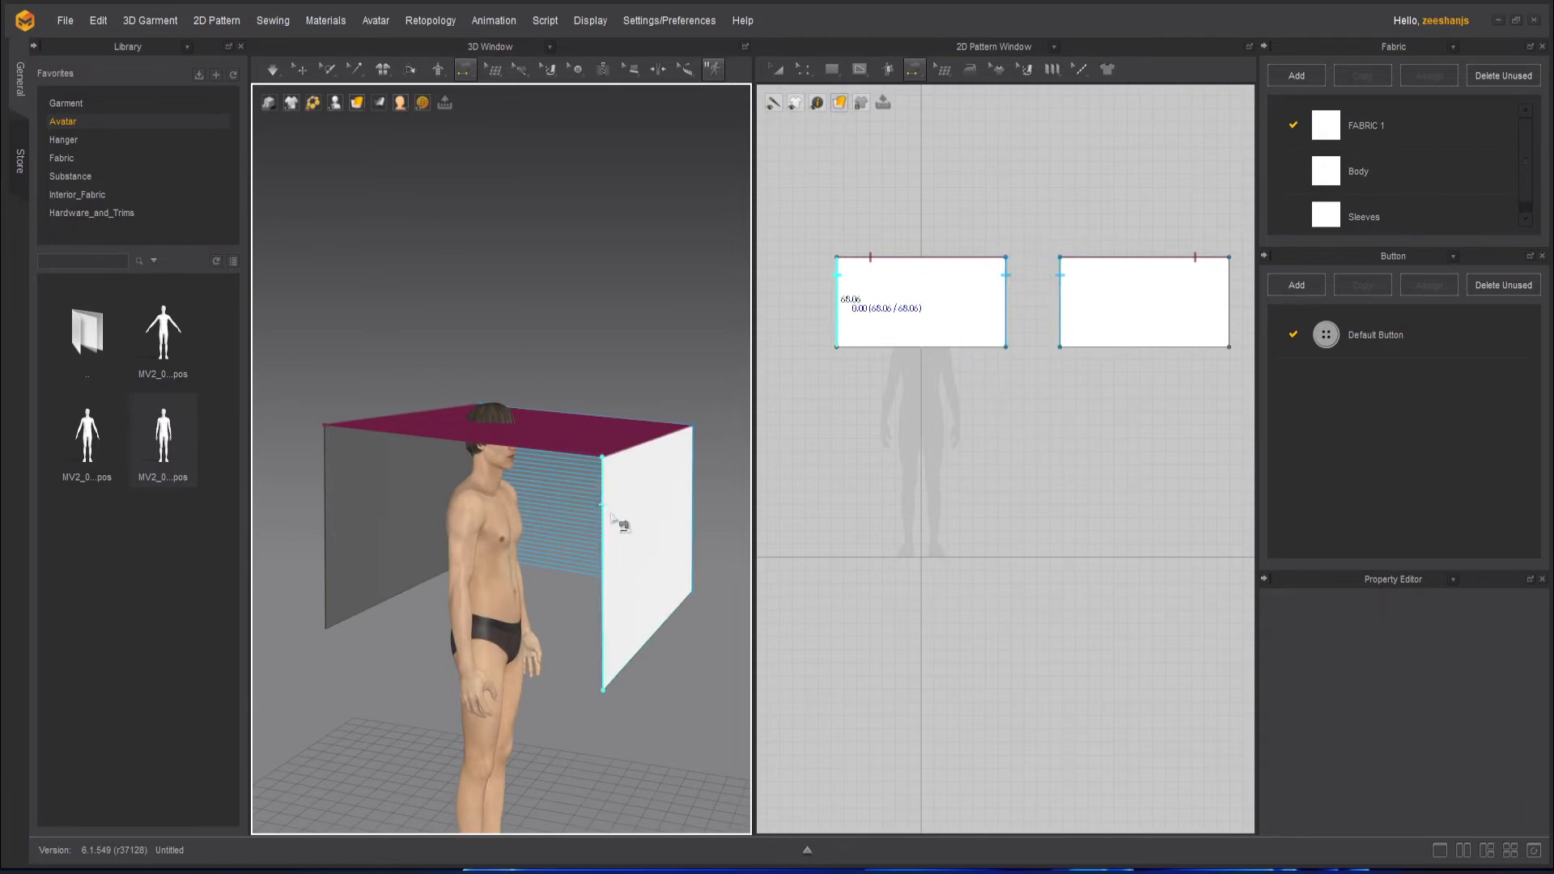
left_click(323, 486)
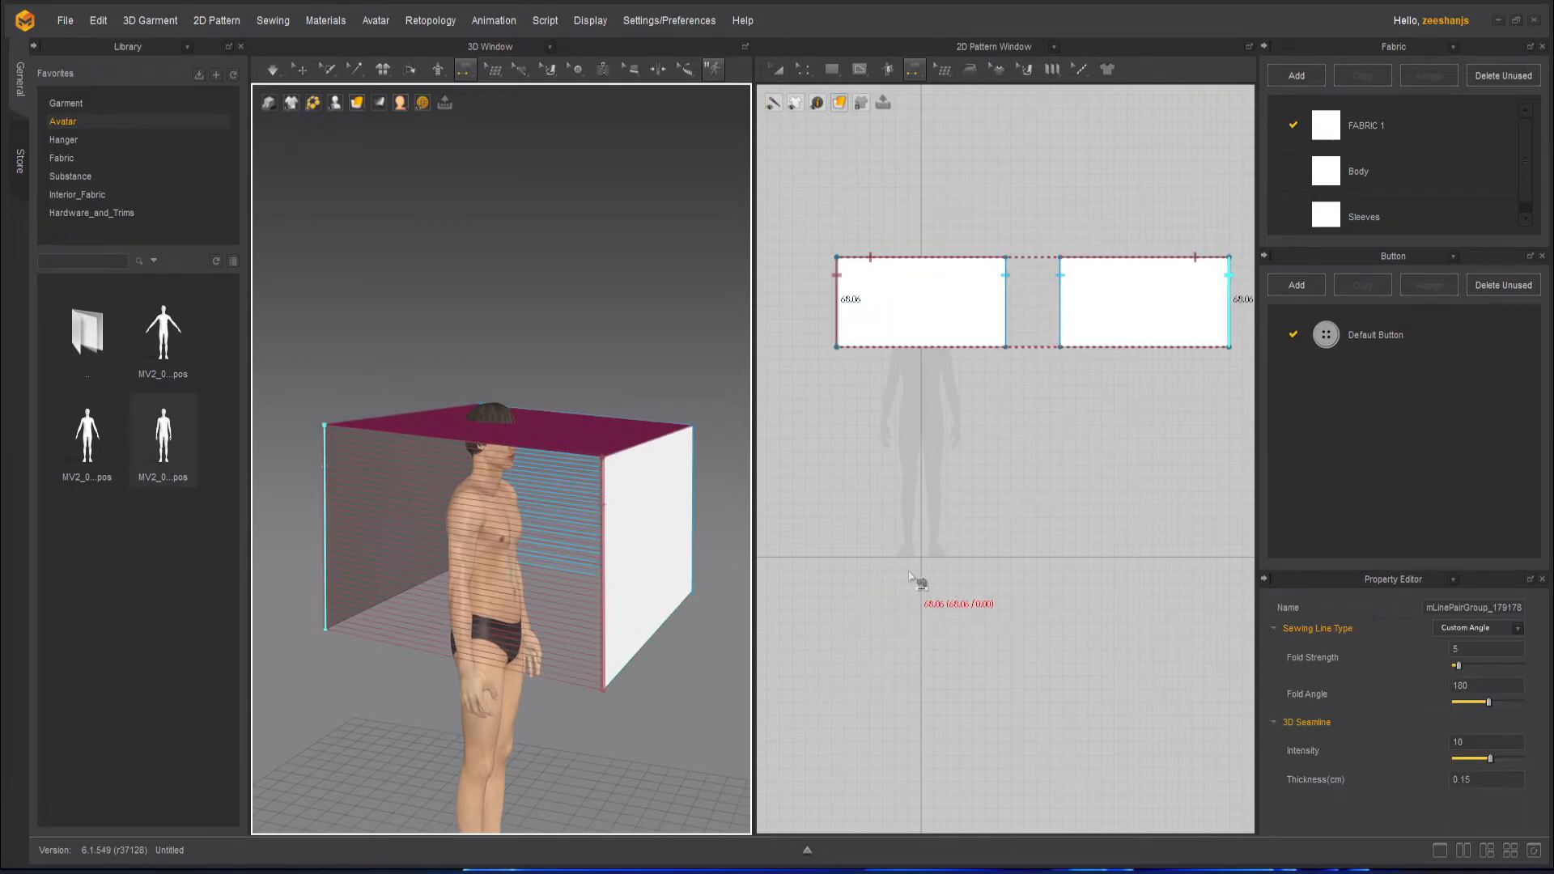
right_click_drag(680, 673, 616, 576)
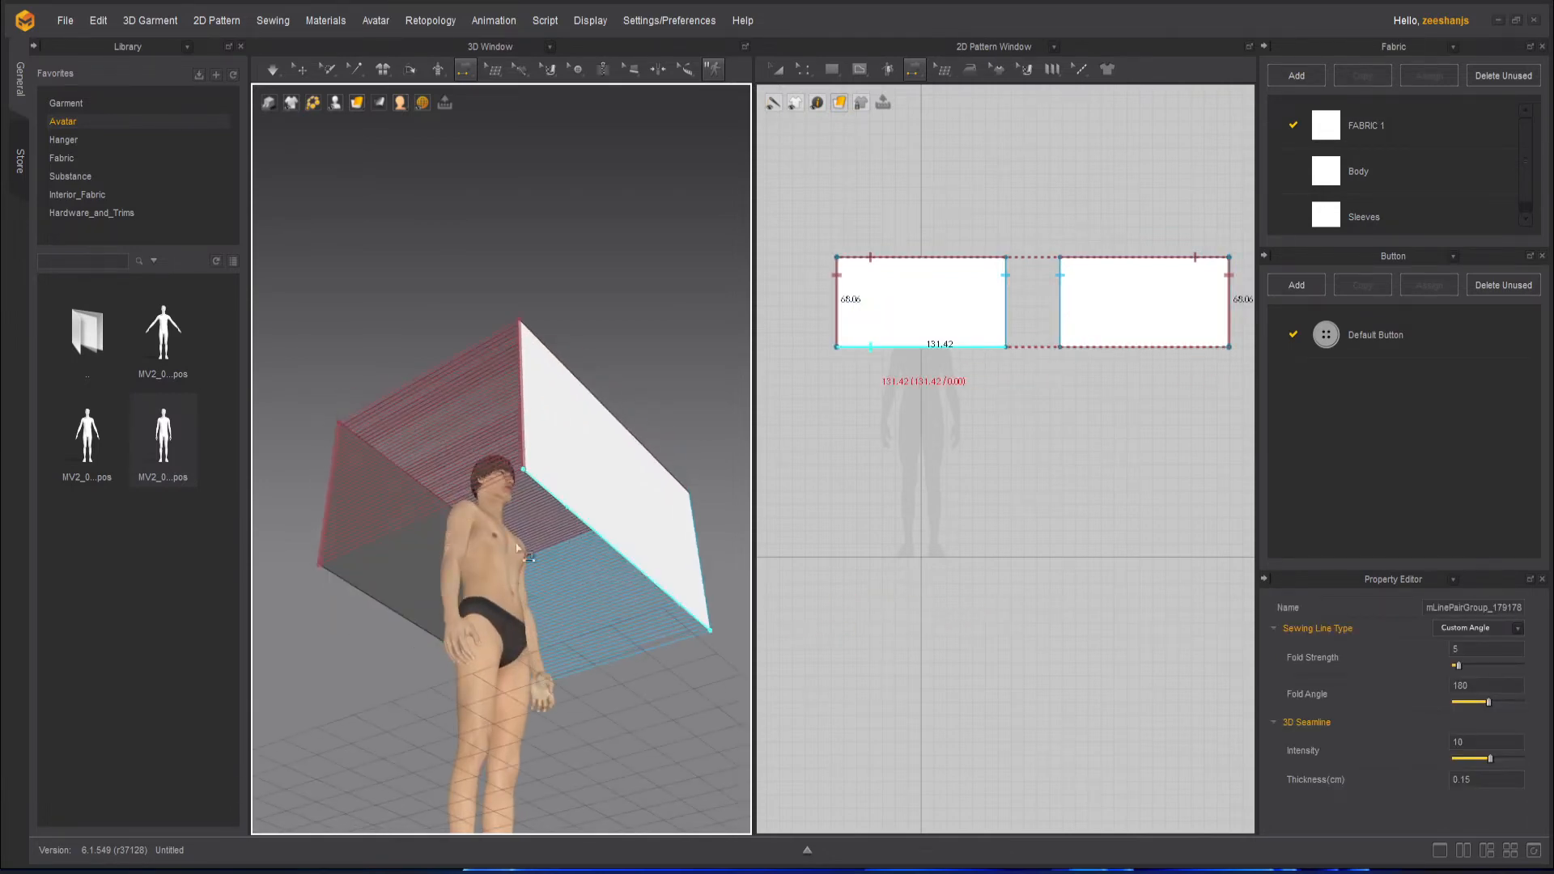
right_click_drag(466, 698, 559, 635)
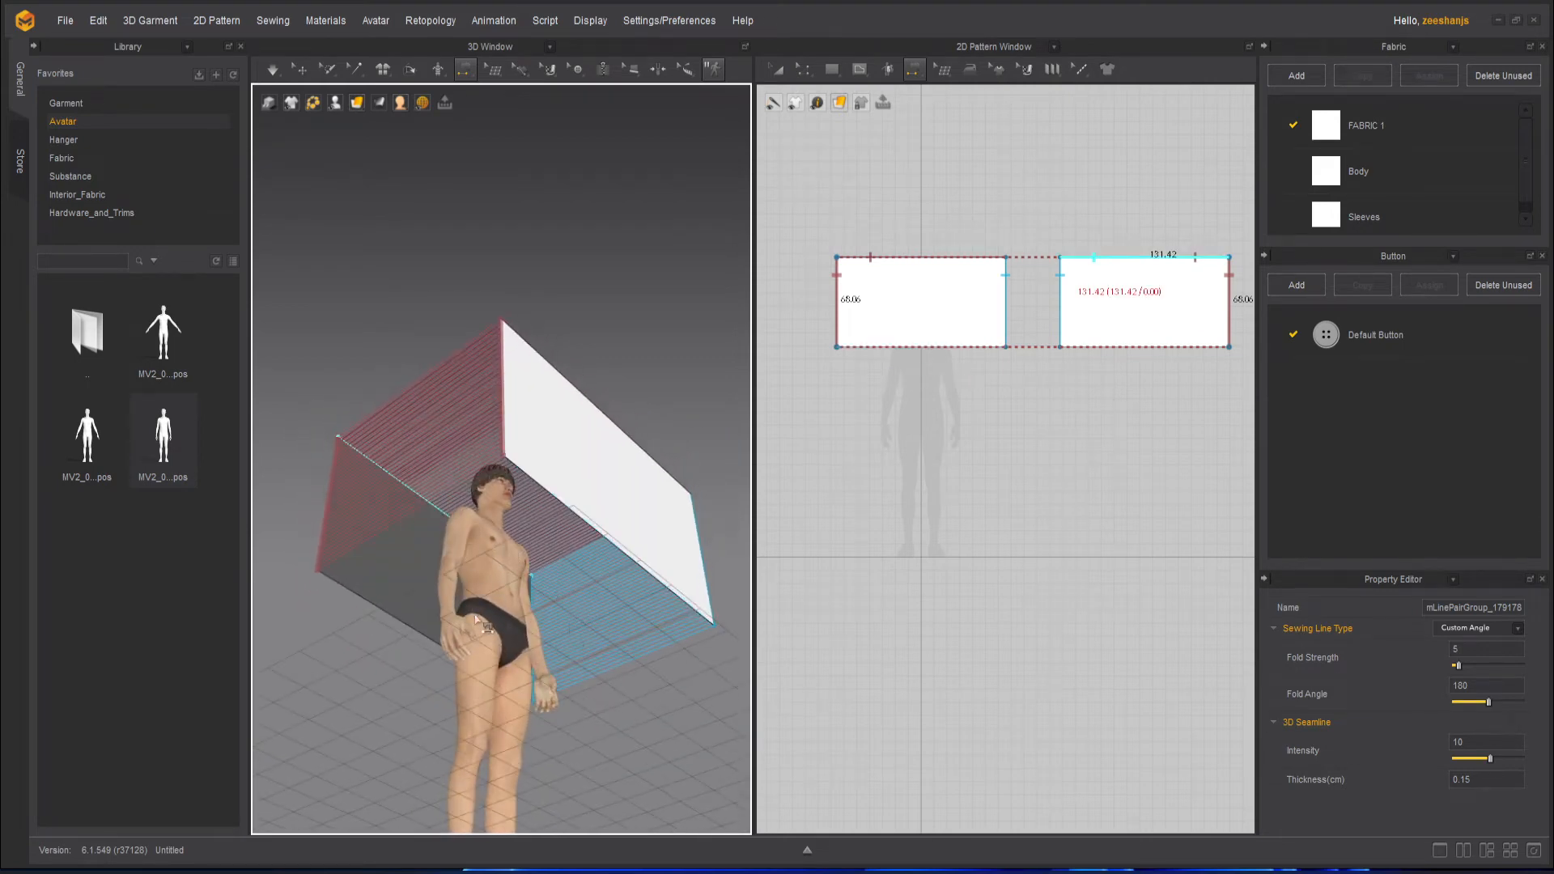
left_click(562, 516)
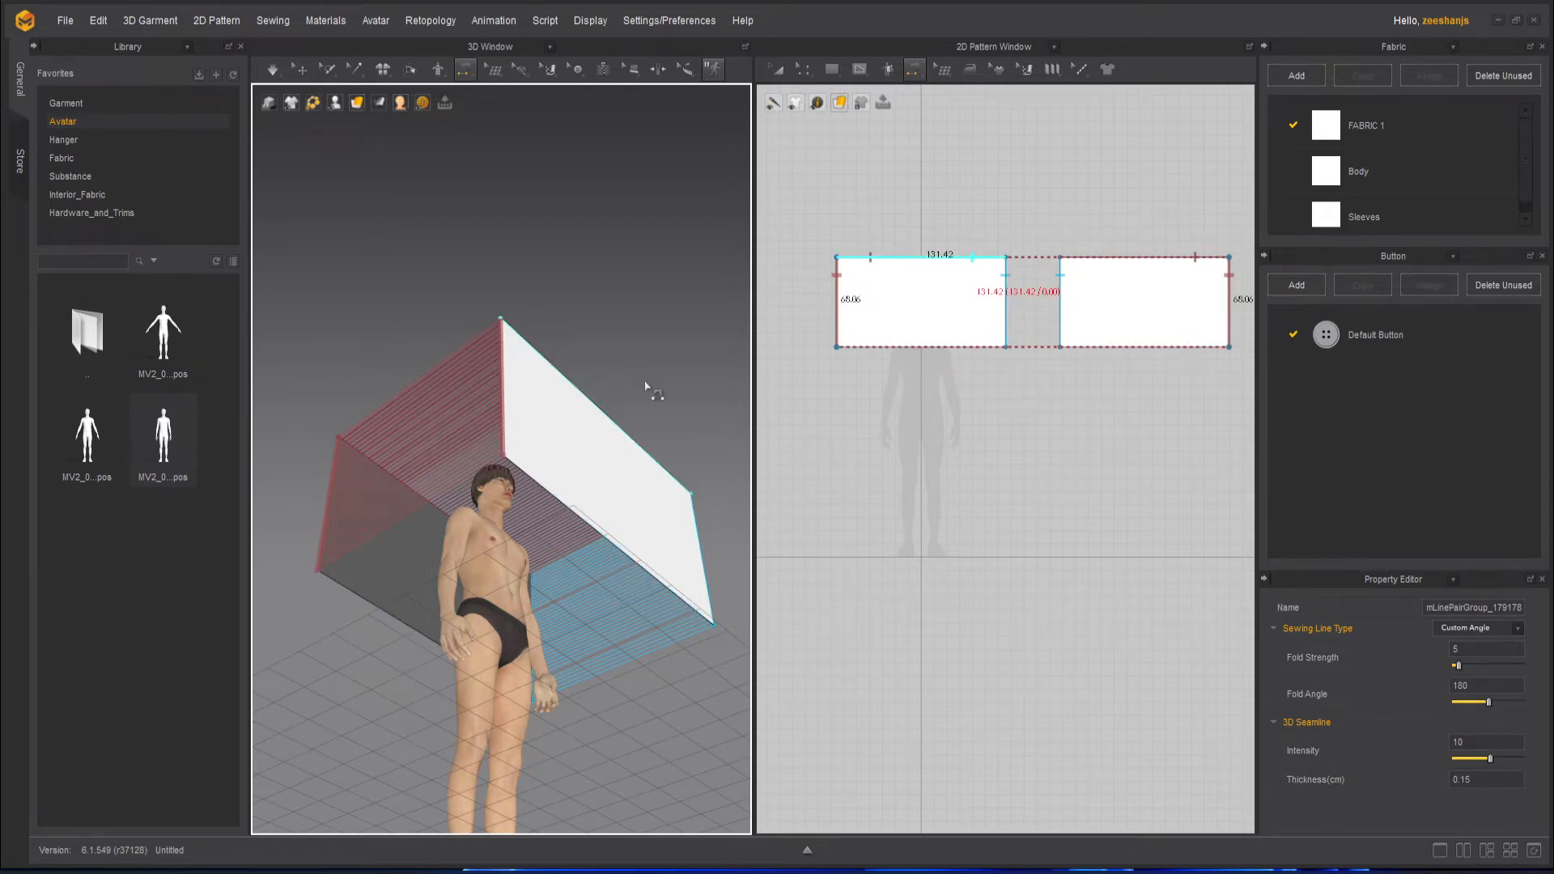
- Raise the front rectangle straight up along its vertical axis in front of the avatar
left_click(777, 70)
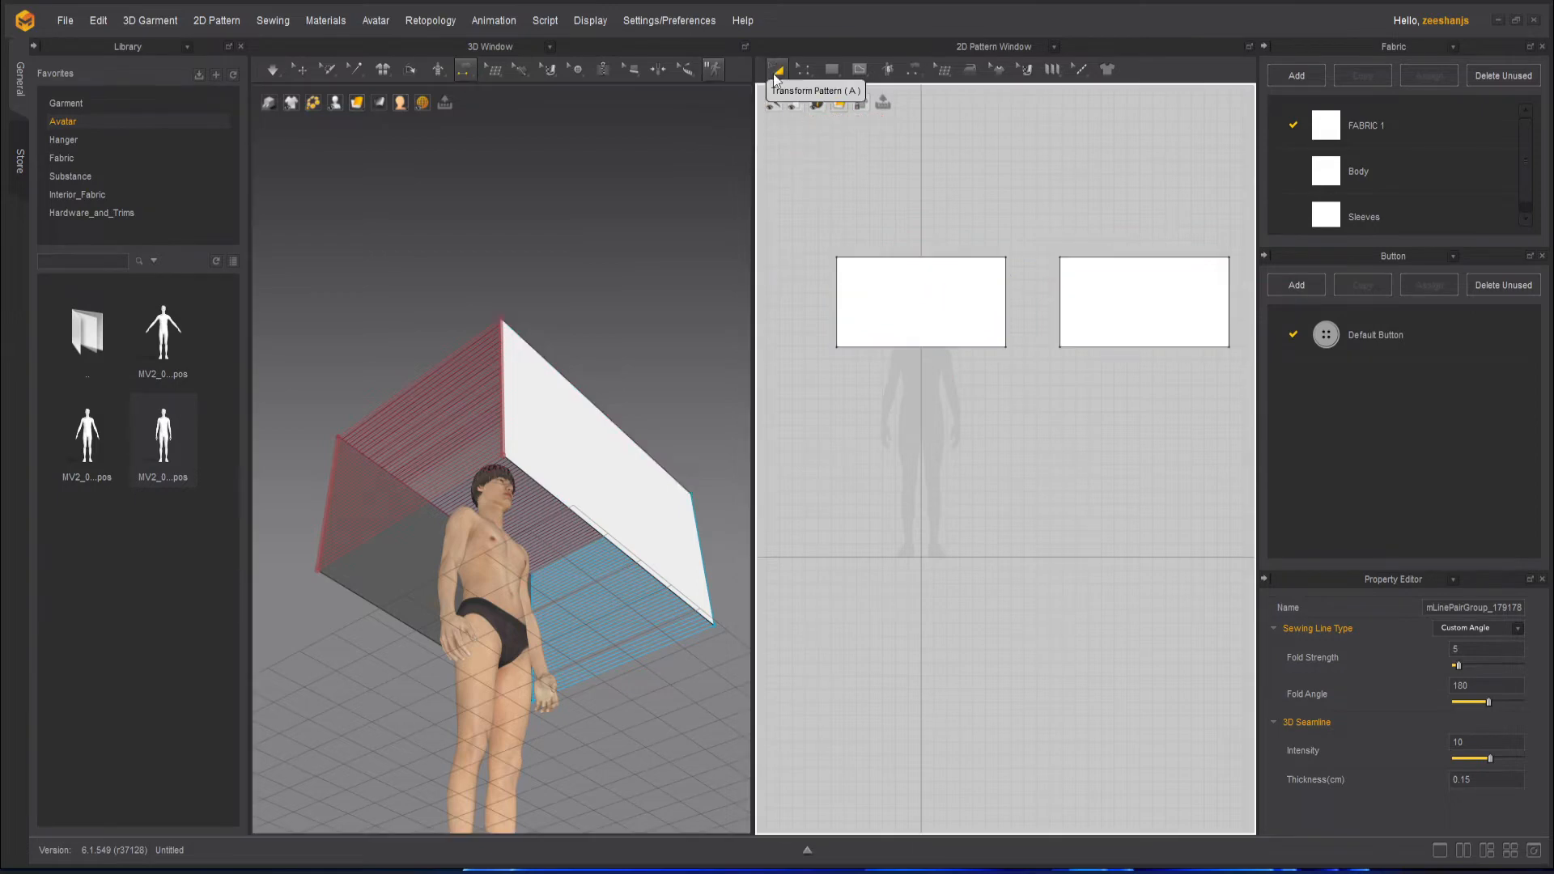
right_click_drag(656, 317, 660, 465)
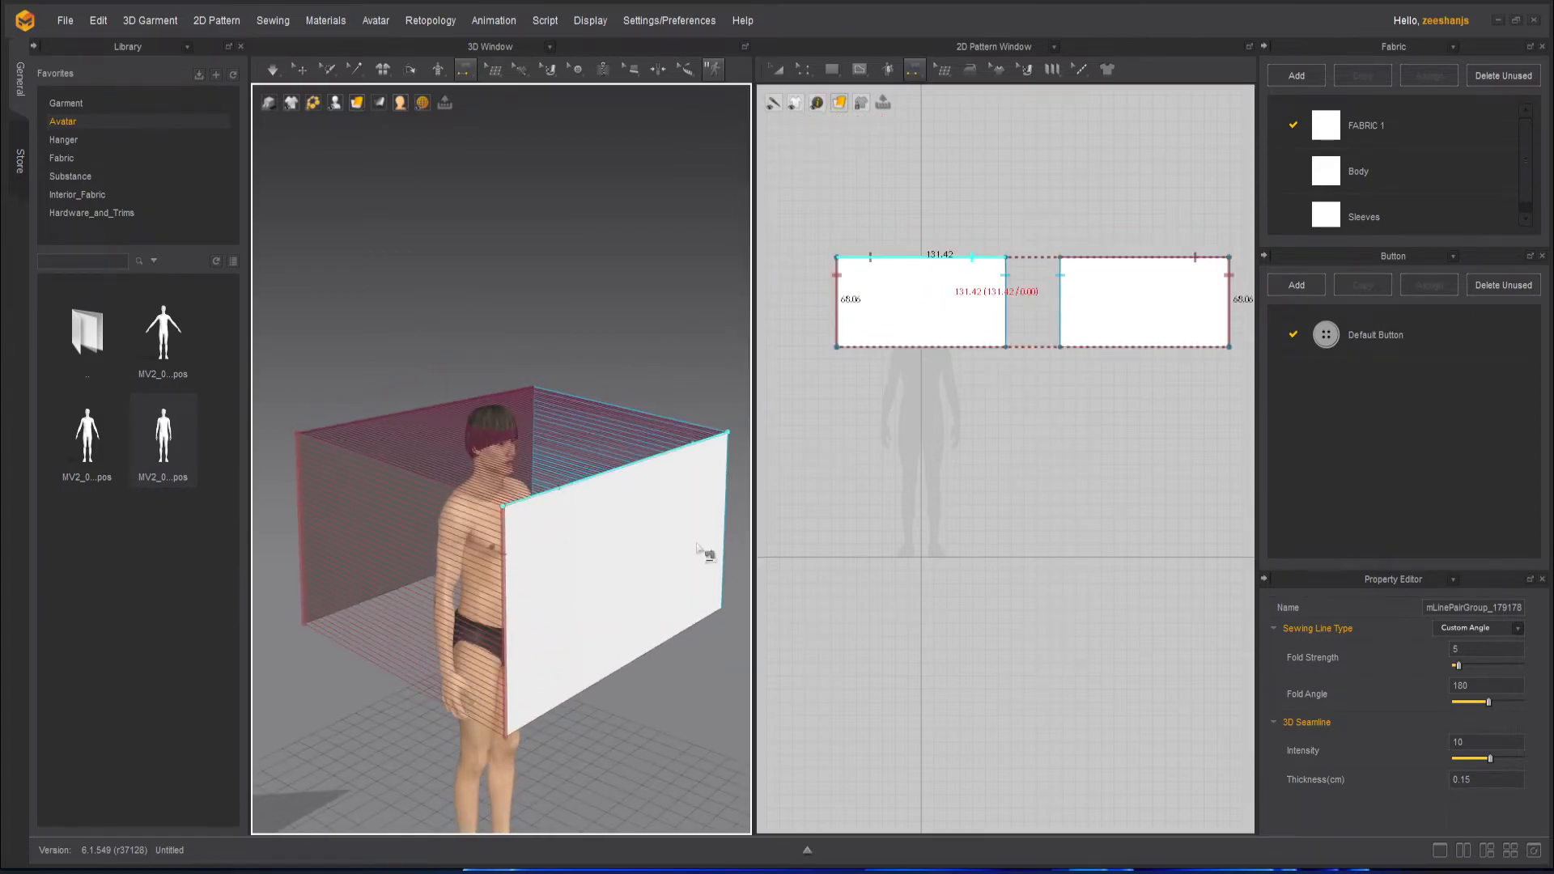
left_click(298, 68)
left_click(618, 554)
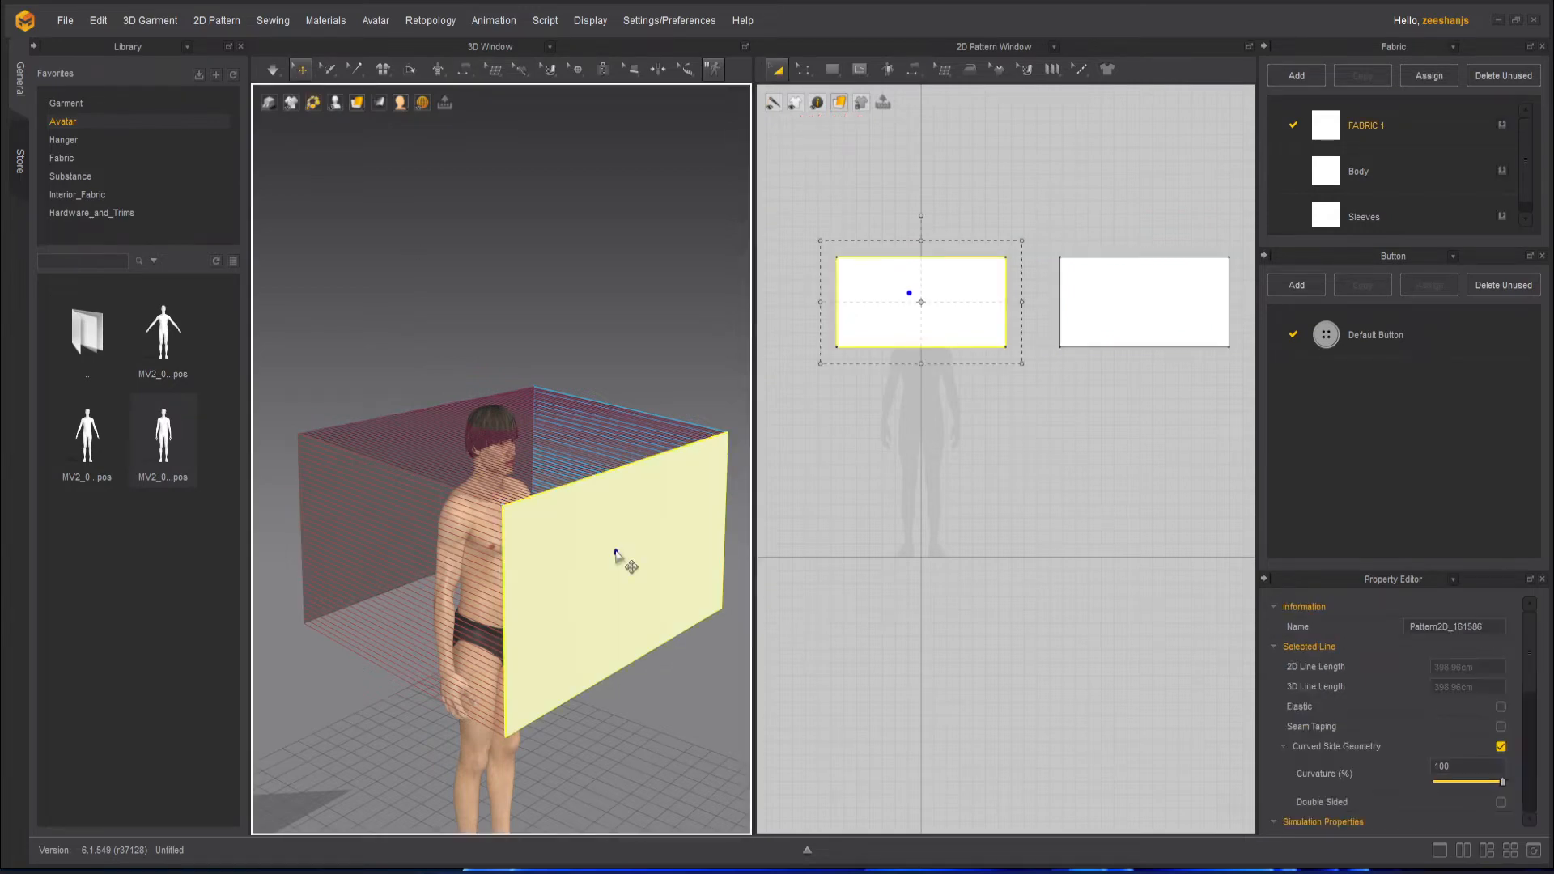
left_click(642, 694)
left_click(567, 561)
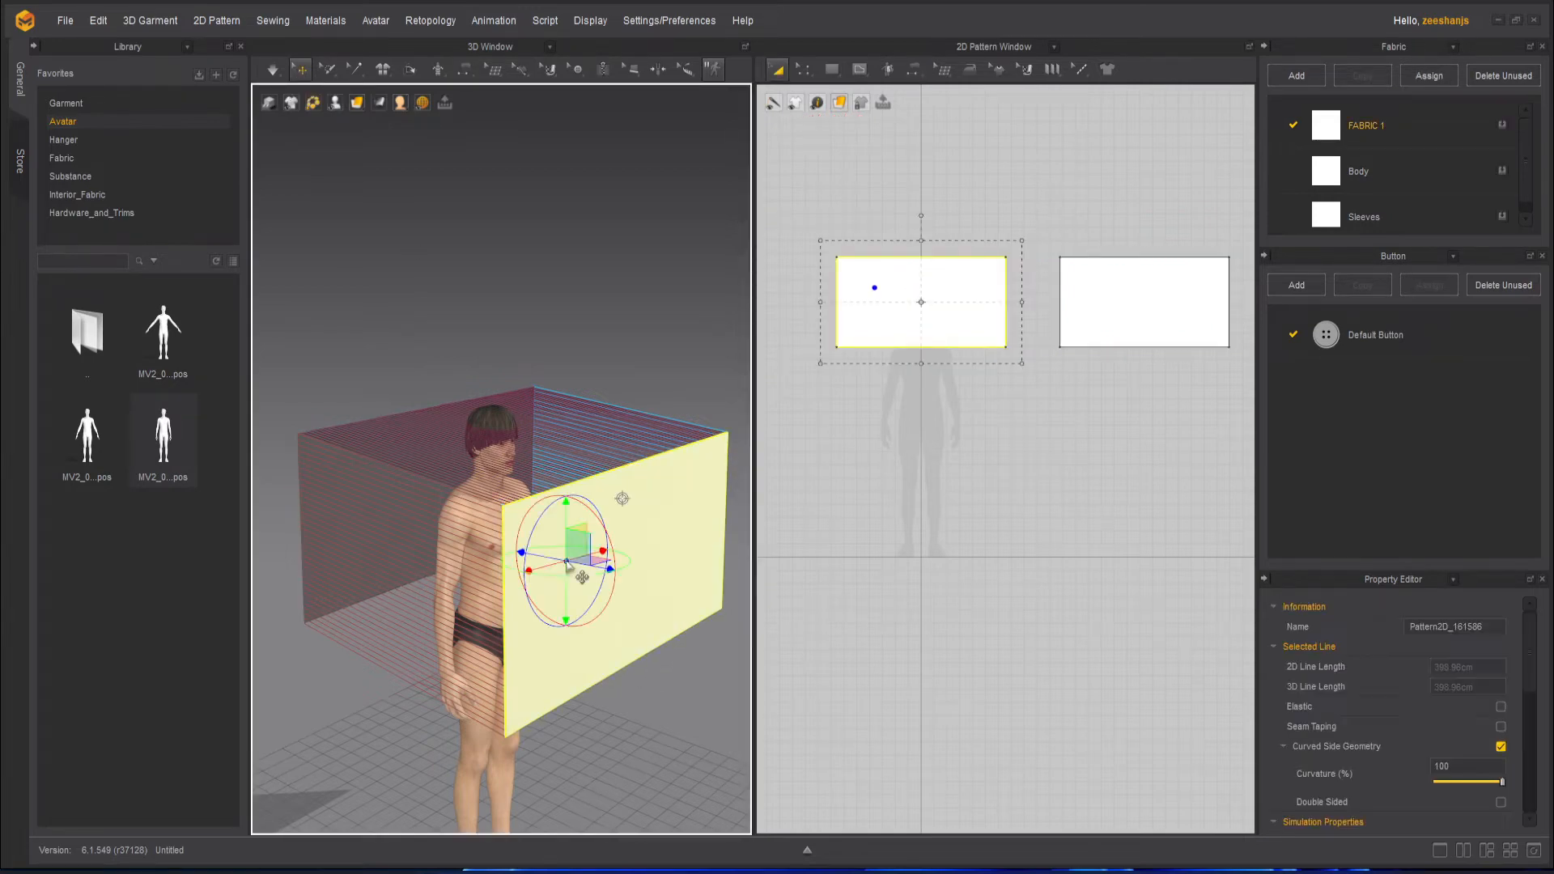
left_click_drag(568, 518, 569, 462)
- Raise the back rectangle vertically behind the avatar to match the front one's height
right_click_drag(569, 462, 514, 549)
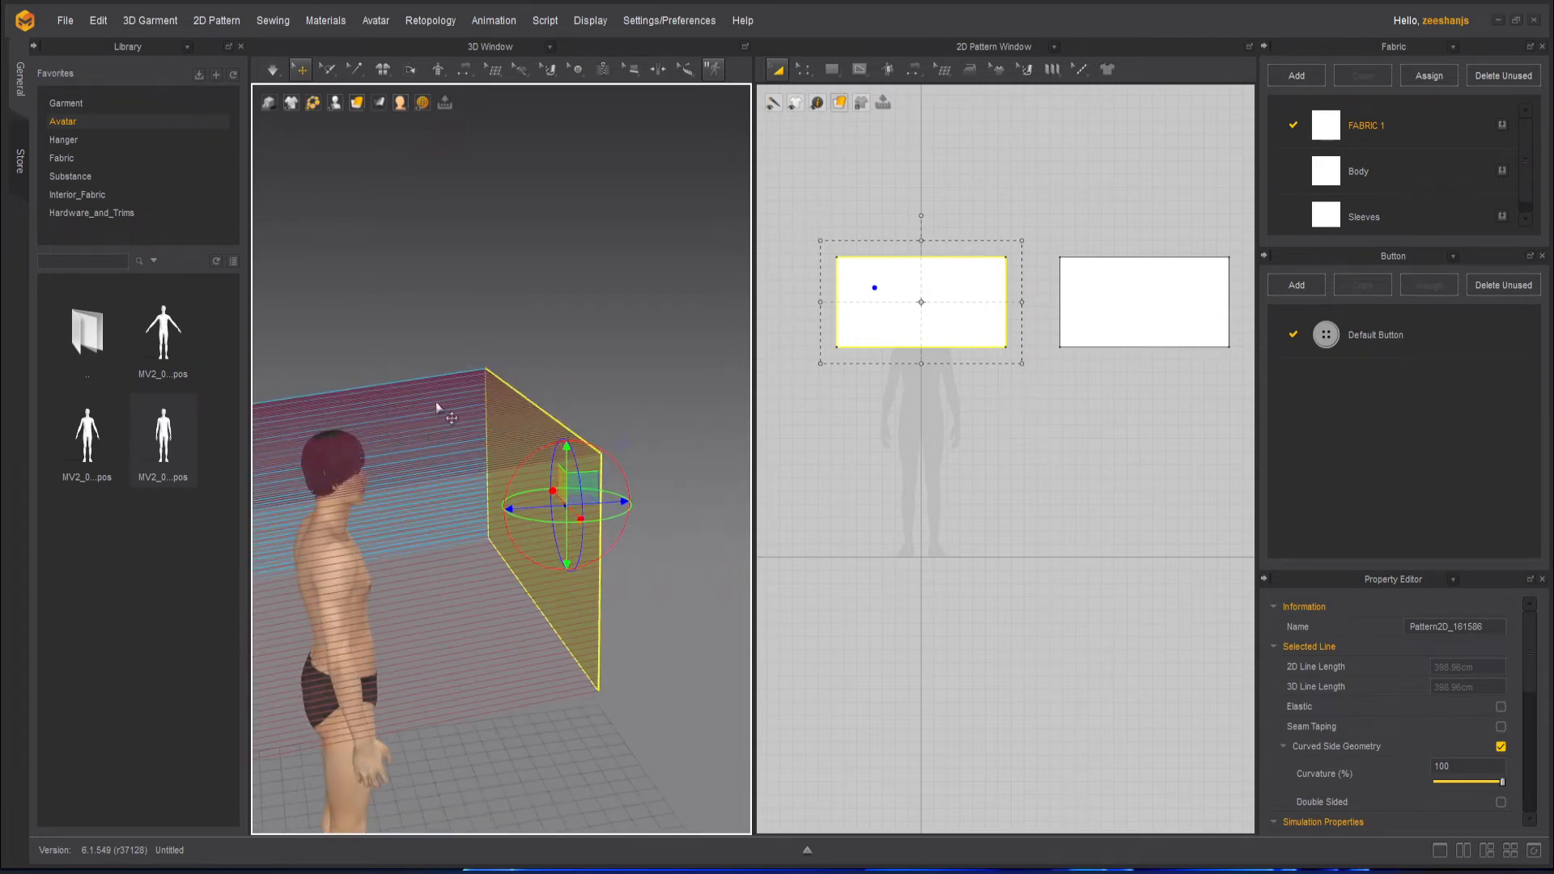
right_click_drag(398, 484, 570, 458)
left_click(408, 531)
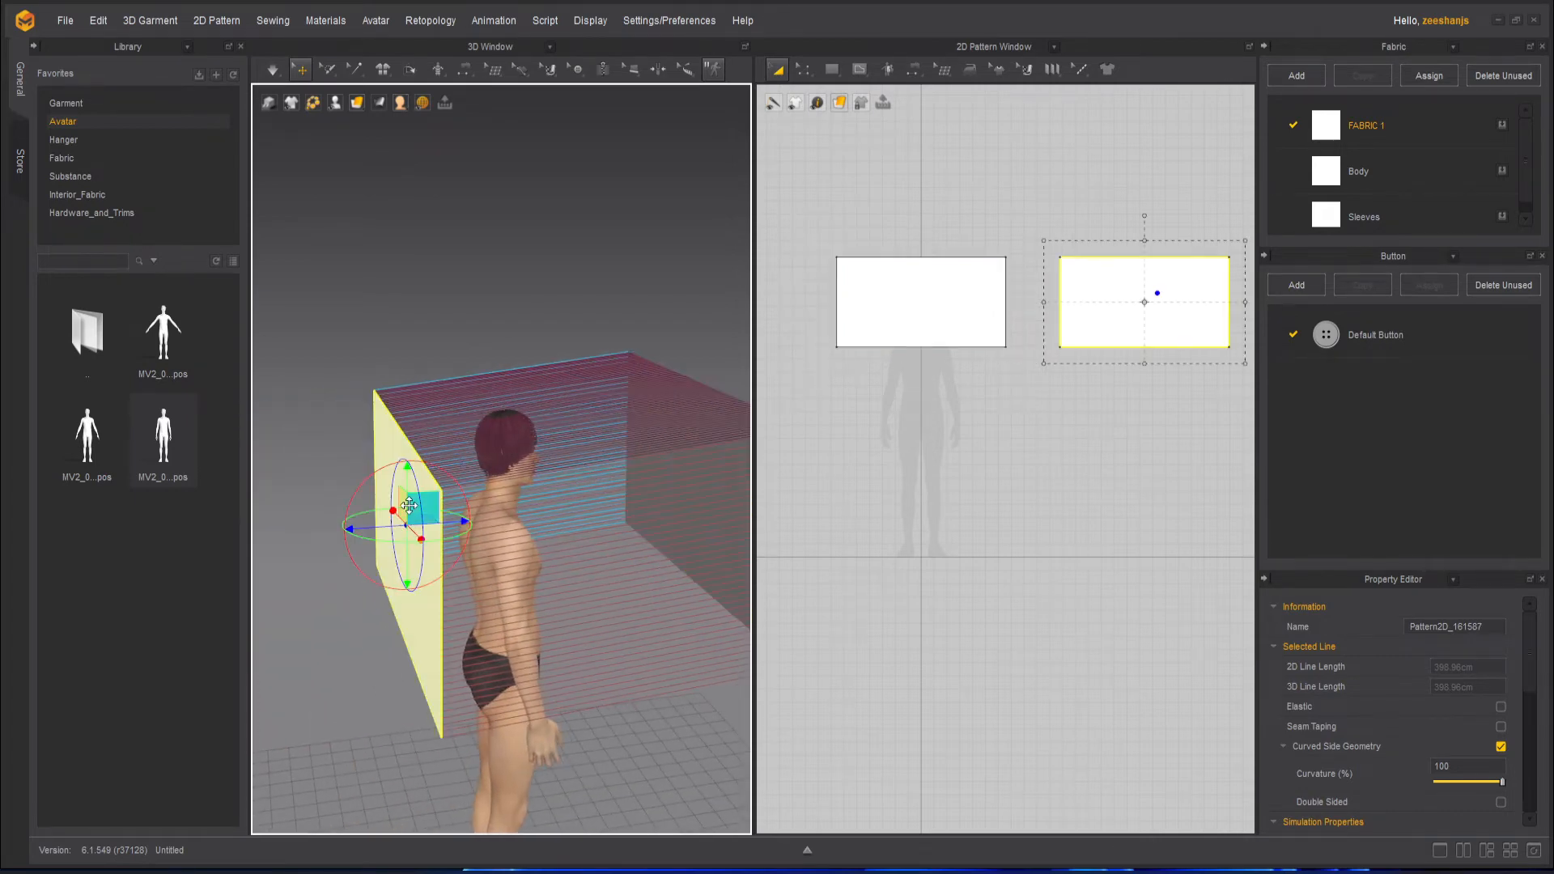
left_click(646, 730)
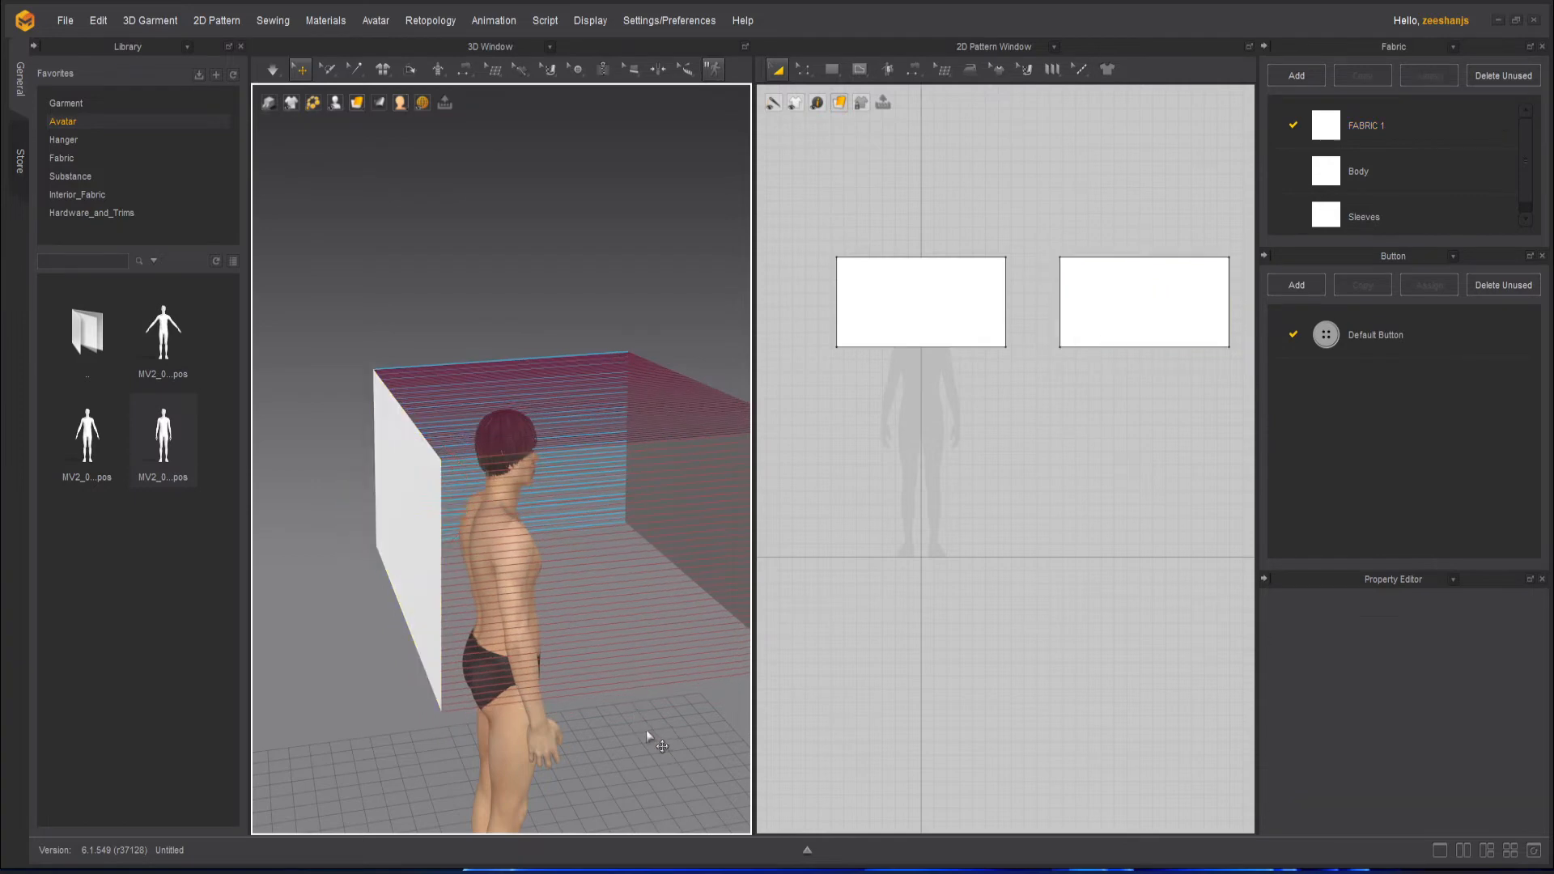
- Run the normal simulation so the sewn rectangles close together and drape over the avatar
right_click_drag(646, 730, 537, 619)
scroll(574, 686, "down", 3)
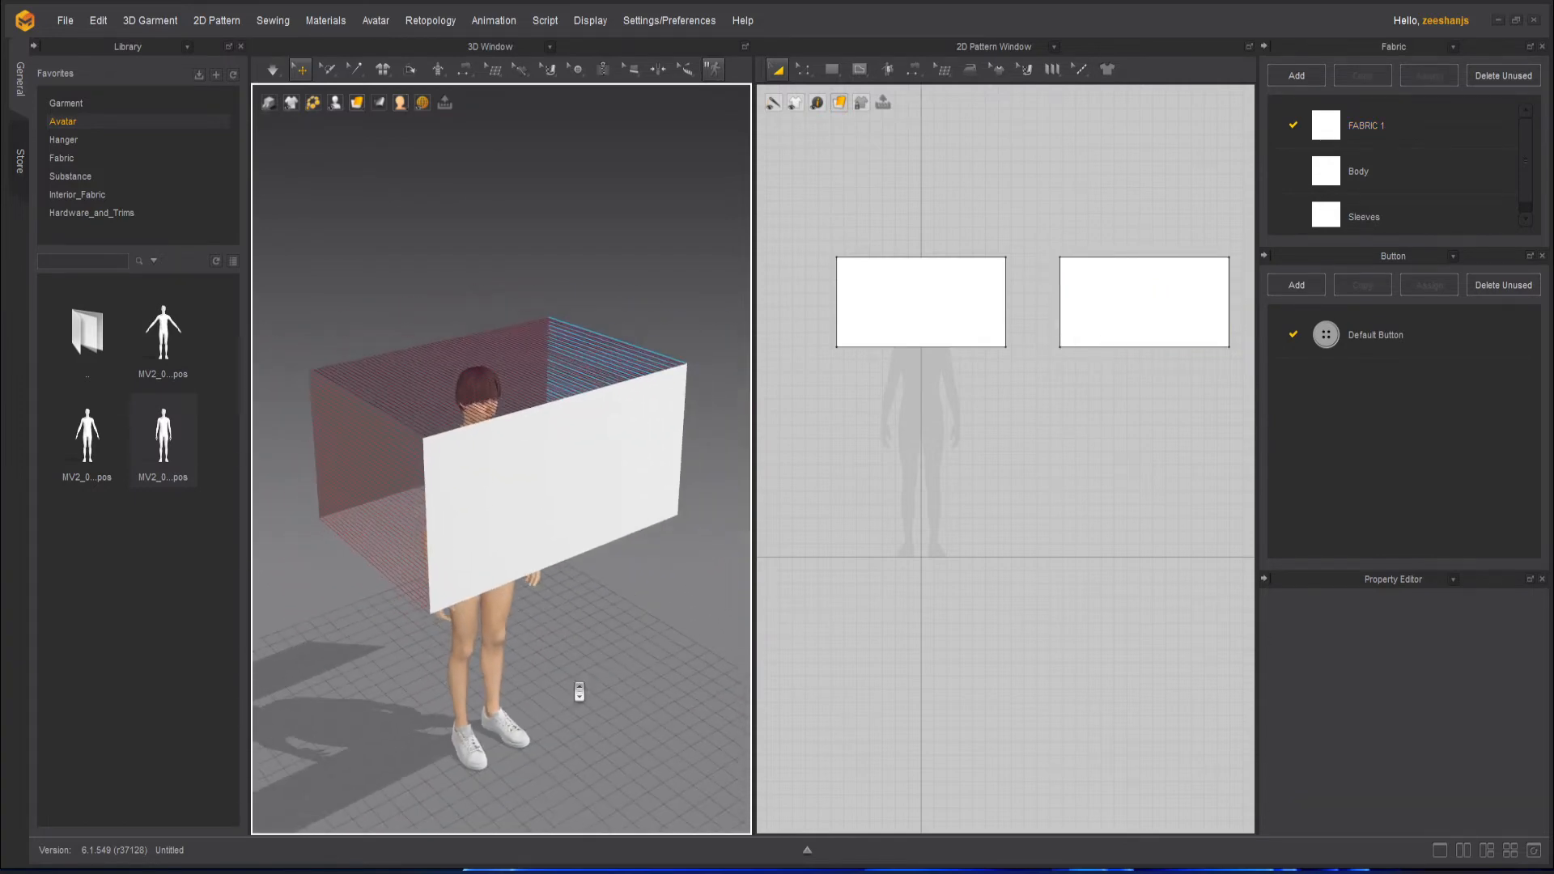
left_click(272, 70)
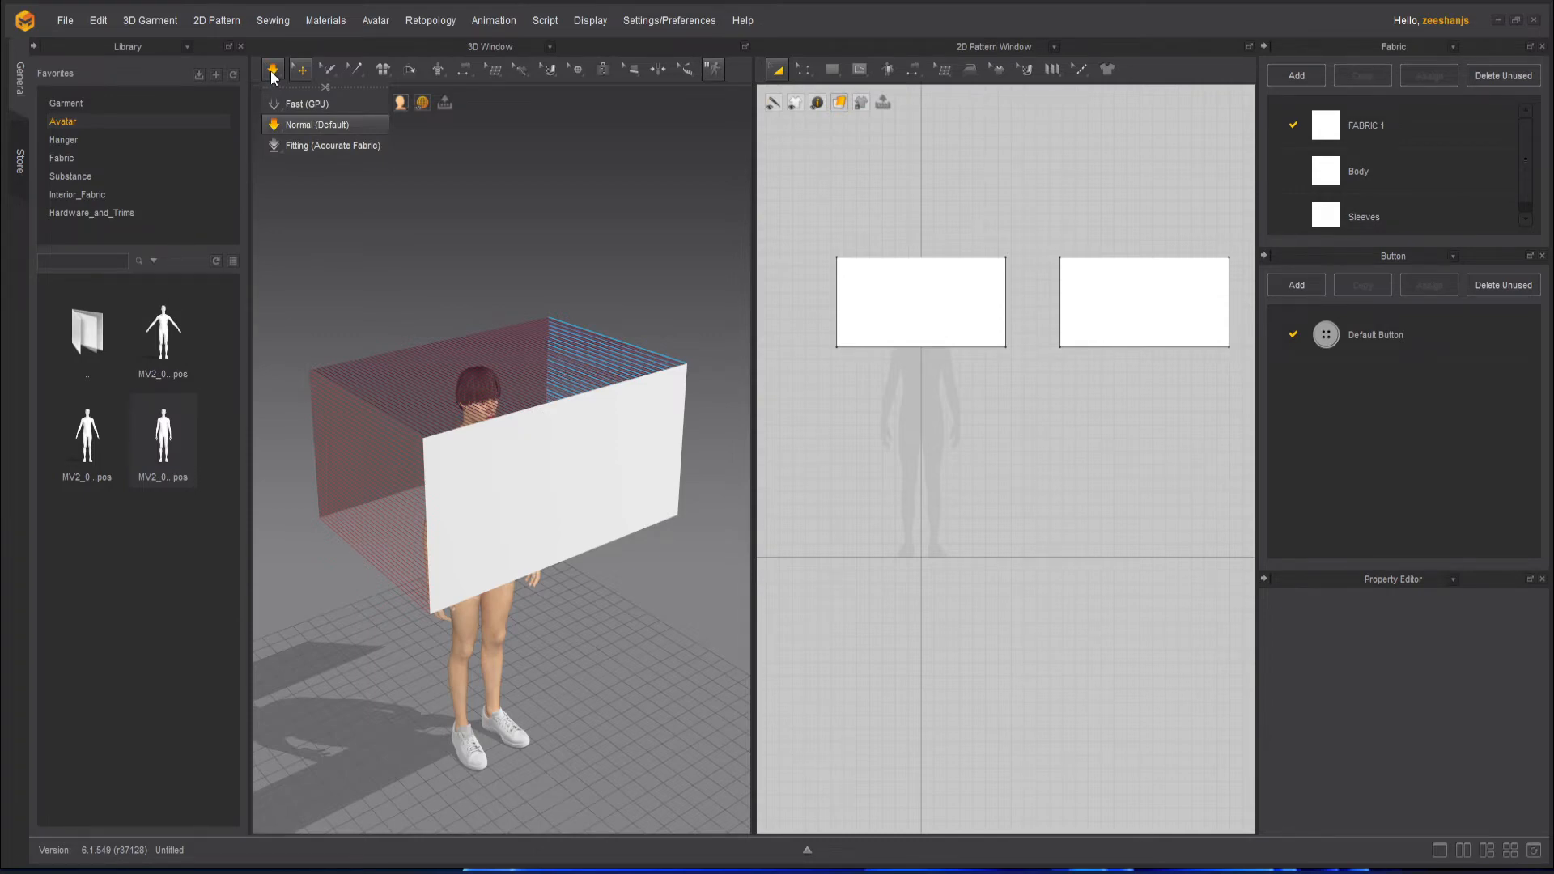
left_click(273, 76)
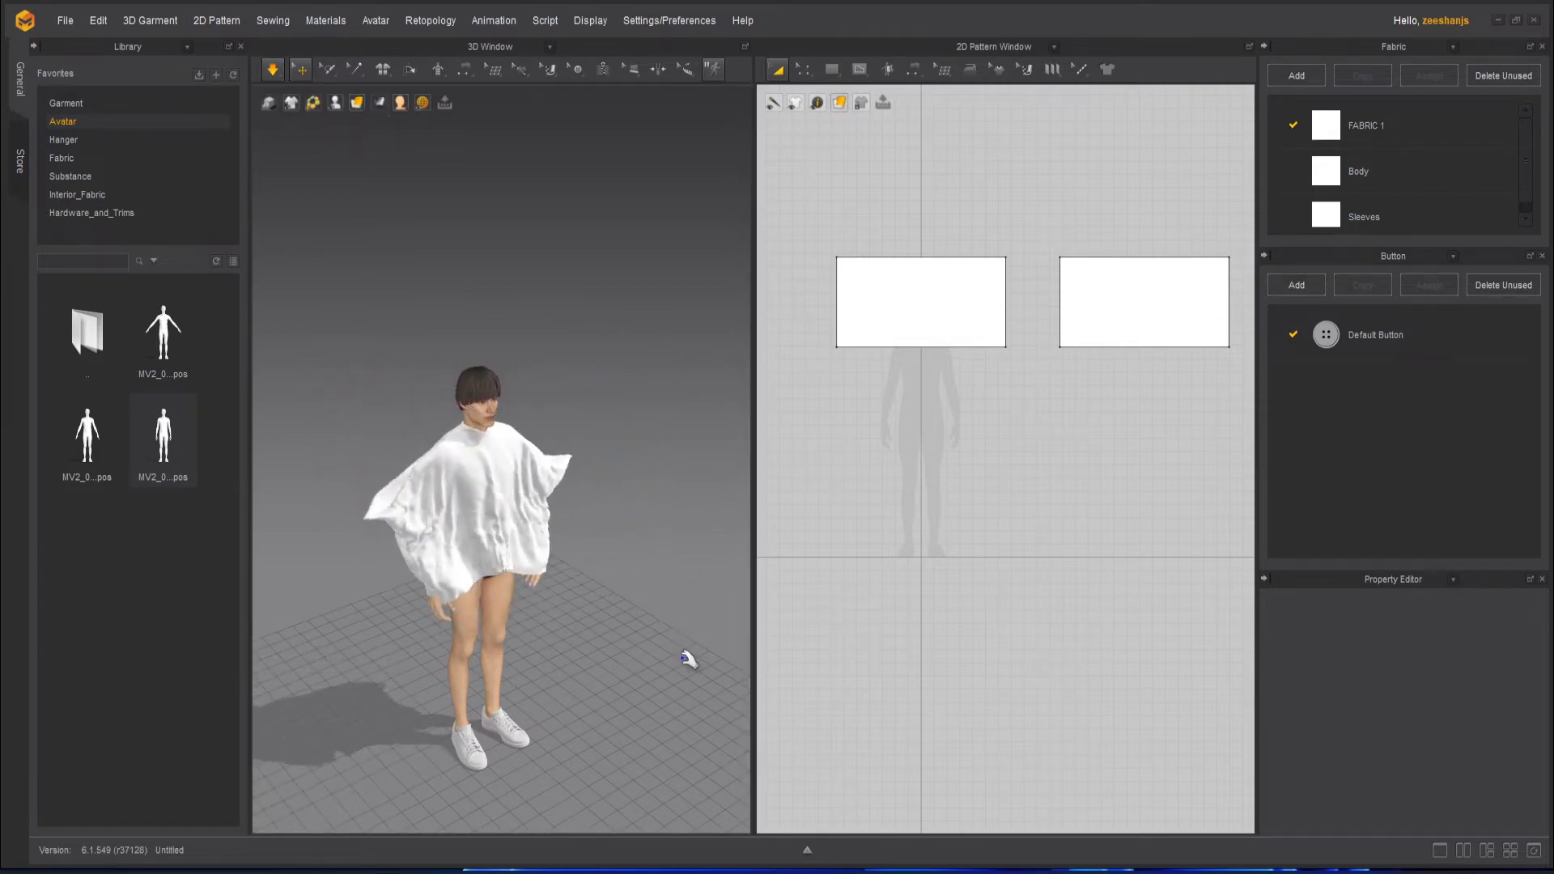
- Pull the draped cloth outward at both of the avatar's arms while the simulation runs to test how it falls back
scroll(575, 465, "up", 5)
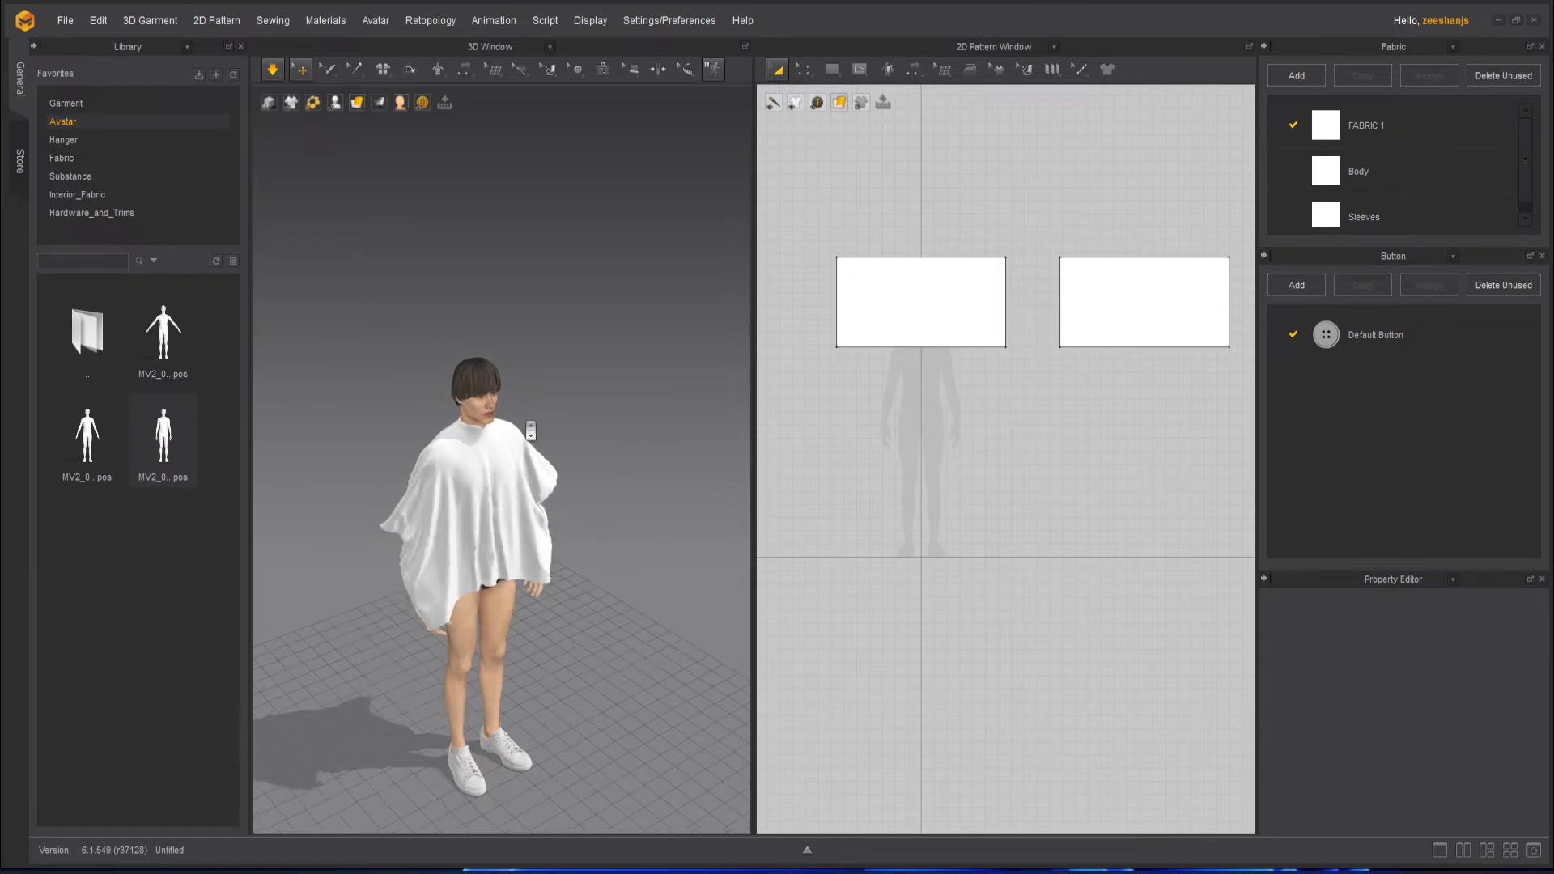
right_click_drag(600, 419, 446, 432)
key("q")
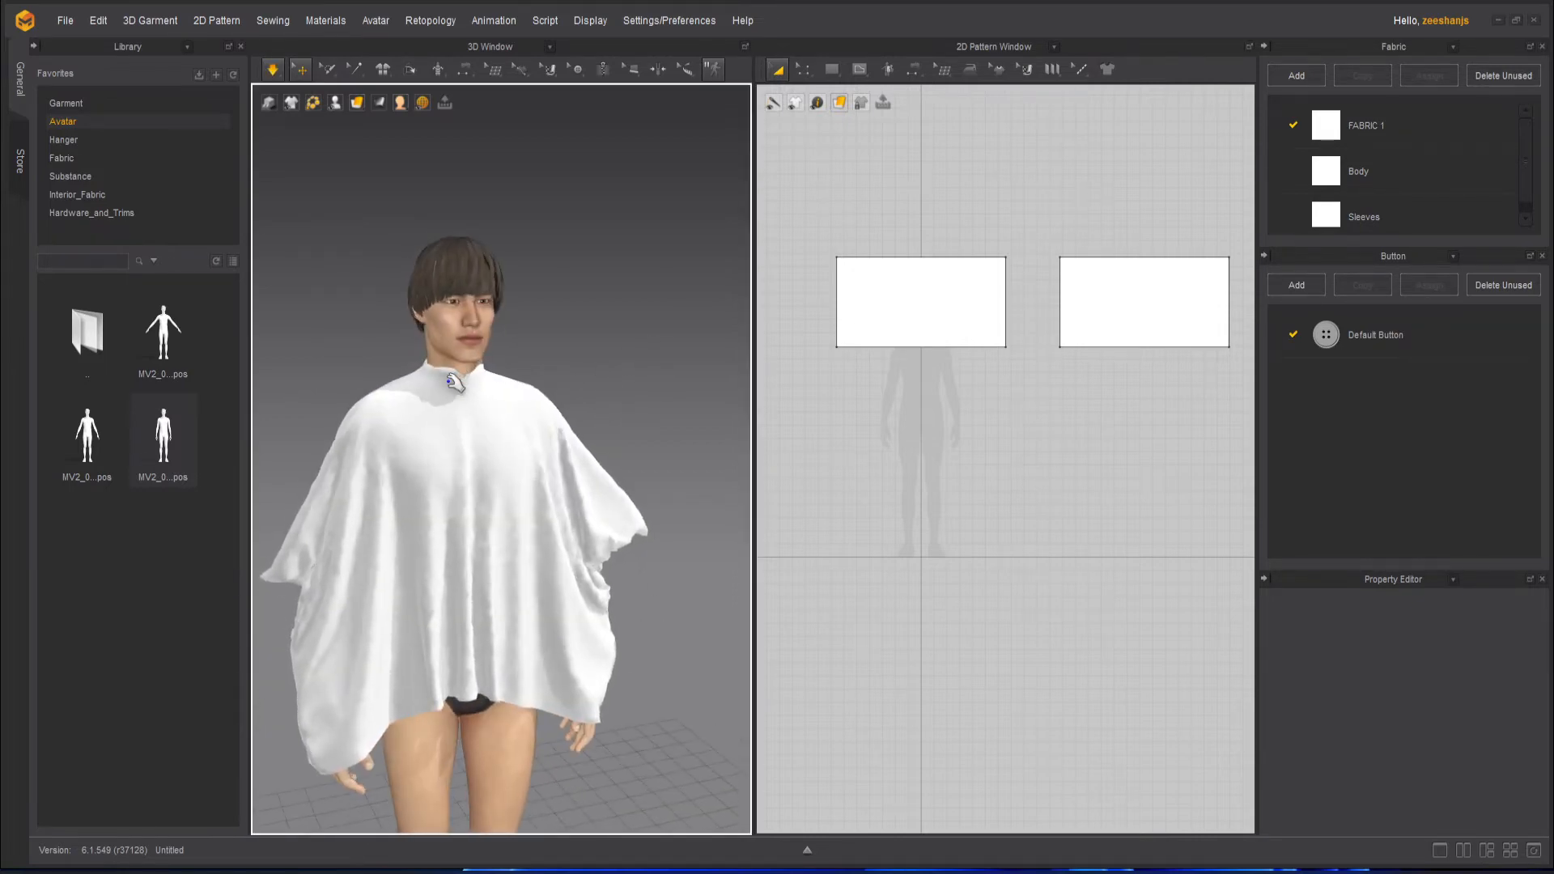
right_click_drag(415, 409, 558, 426)
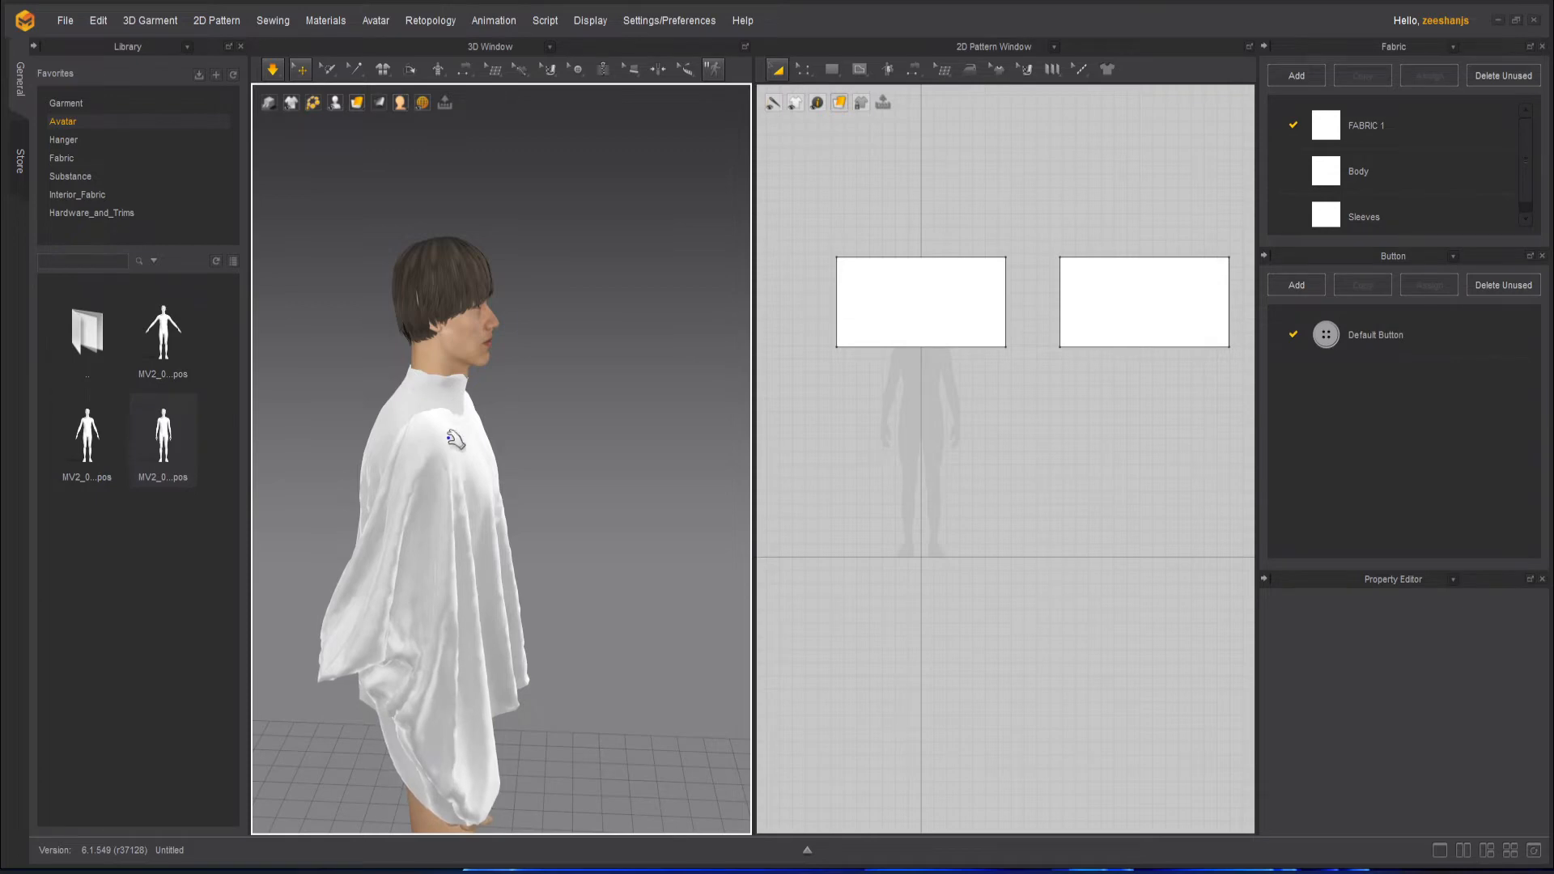
right_click_drag(457, 440, 300, 437)
key("space")
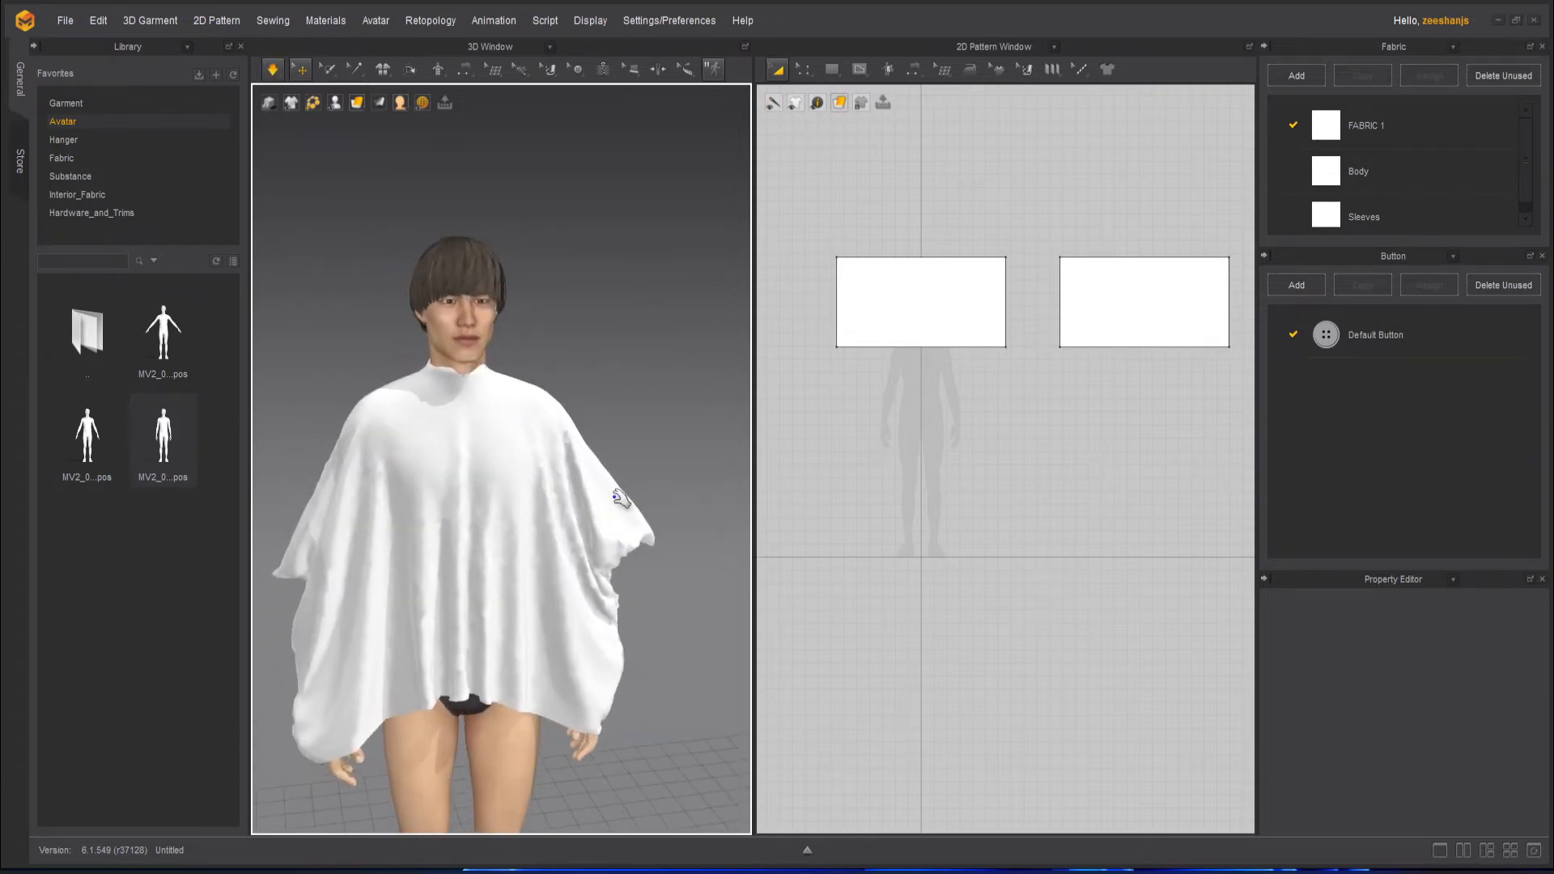
left_click_drag(636, 514, 745, 425)
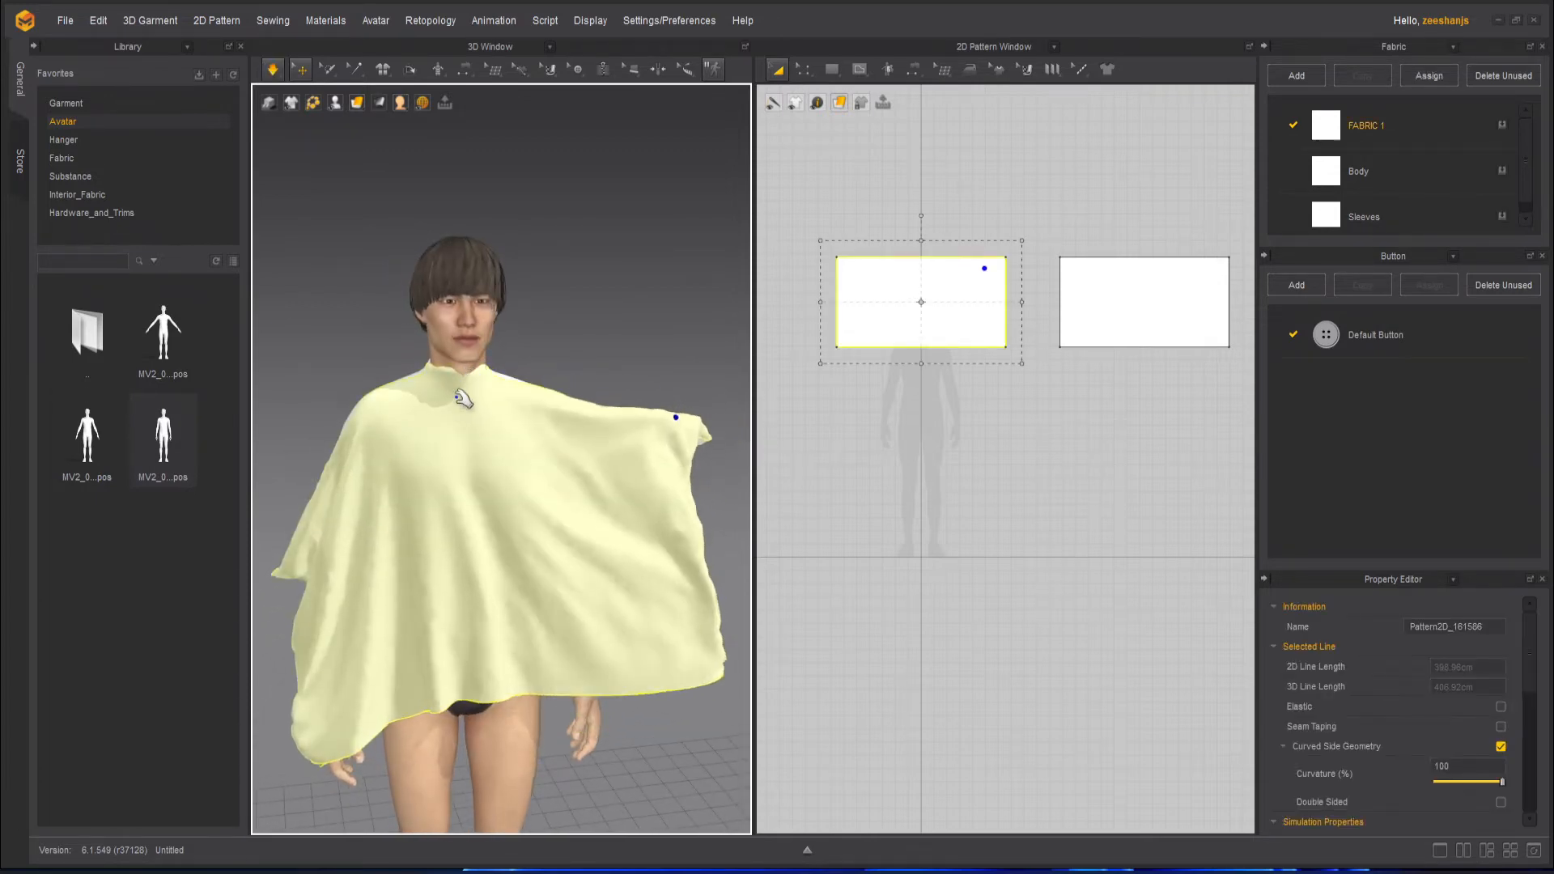
left_click_drag(306, 539, 232, 442)
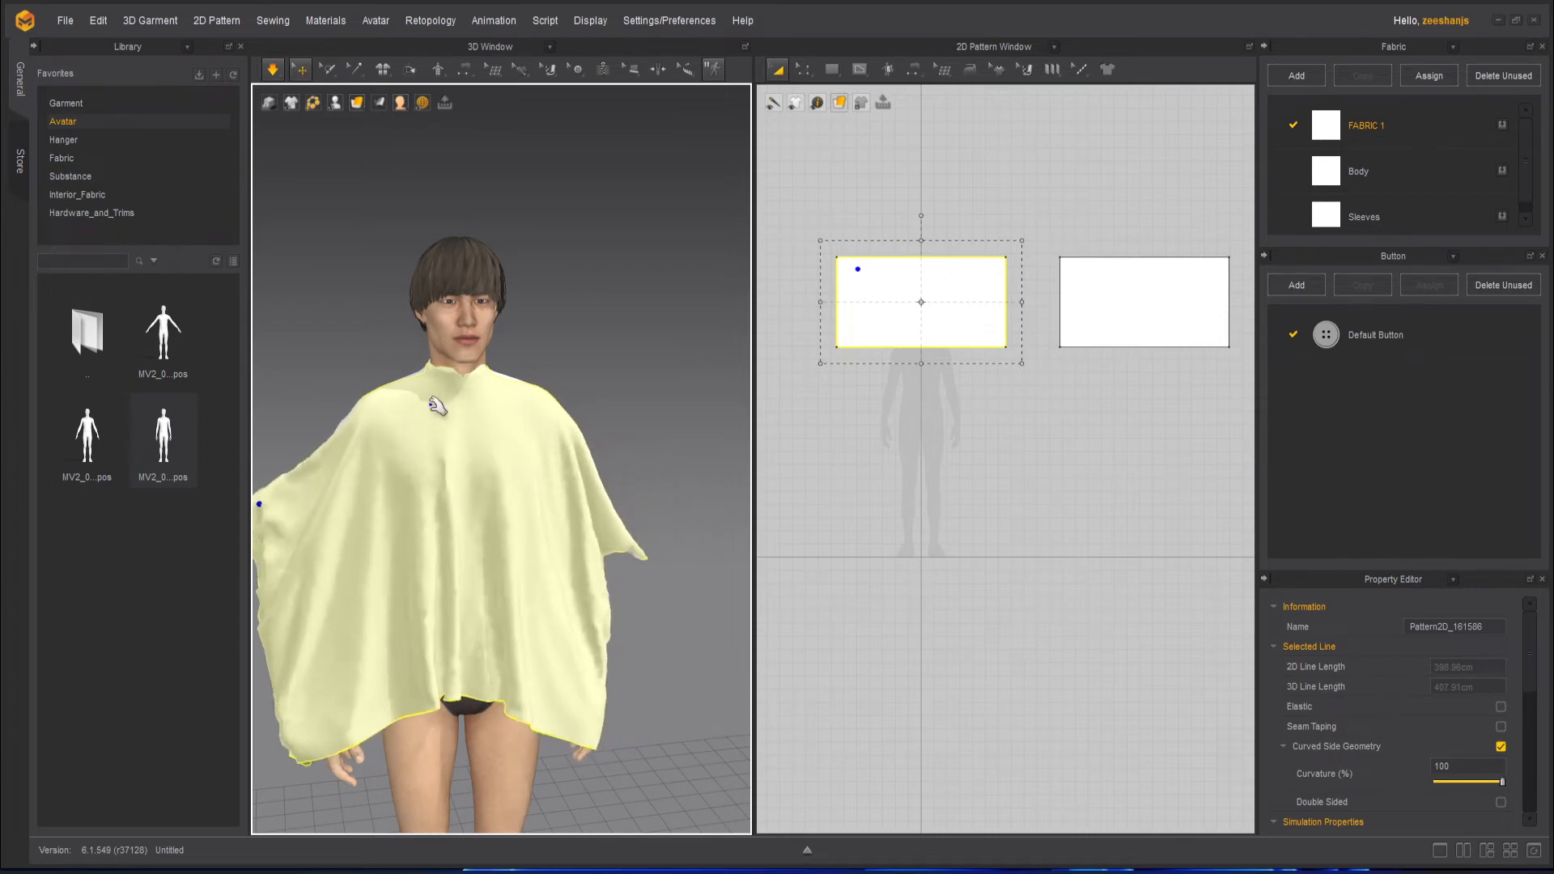
left_click_drag(631, 502, 707, 437)
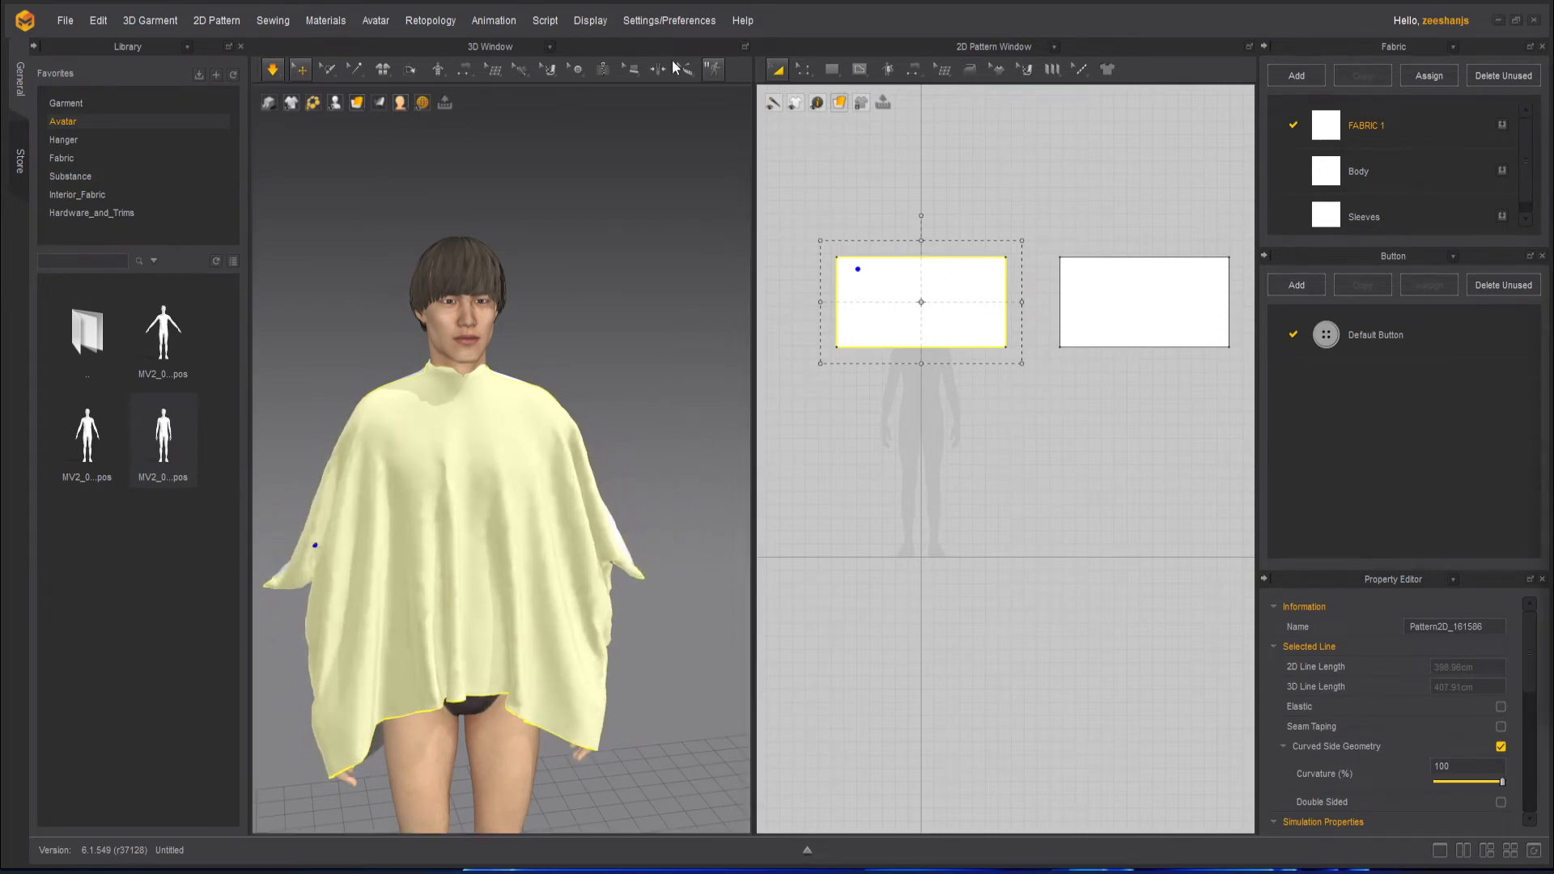
- Undo the cloth pulls and the simulation to restore the flat rectangles in front of and behind the avatar
left_click(103, 19)
left_click(103, 49)
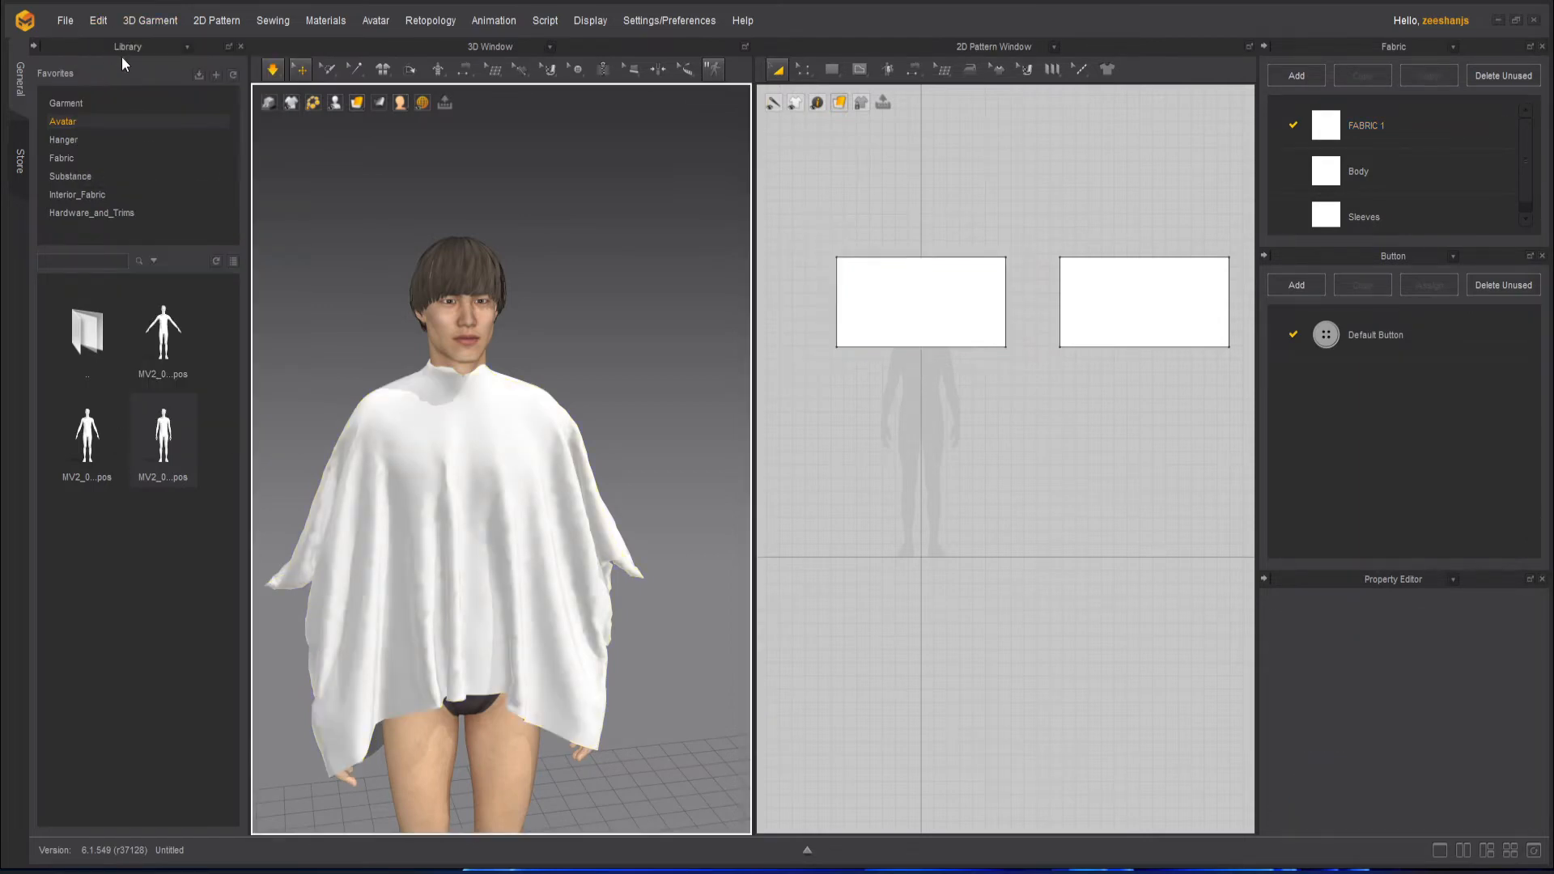
key("ctrl+z")
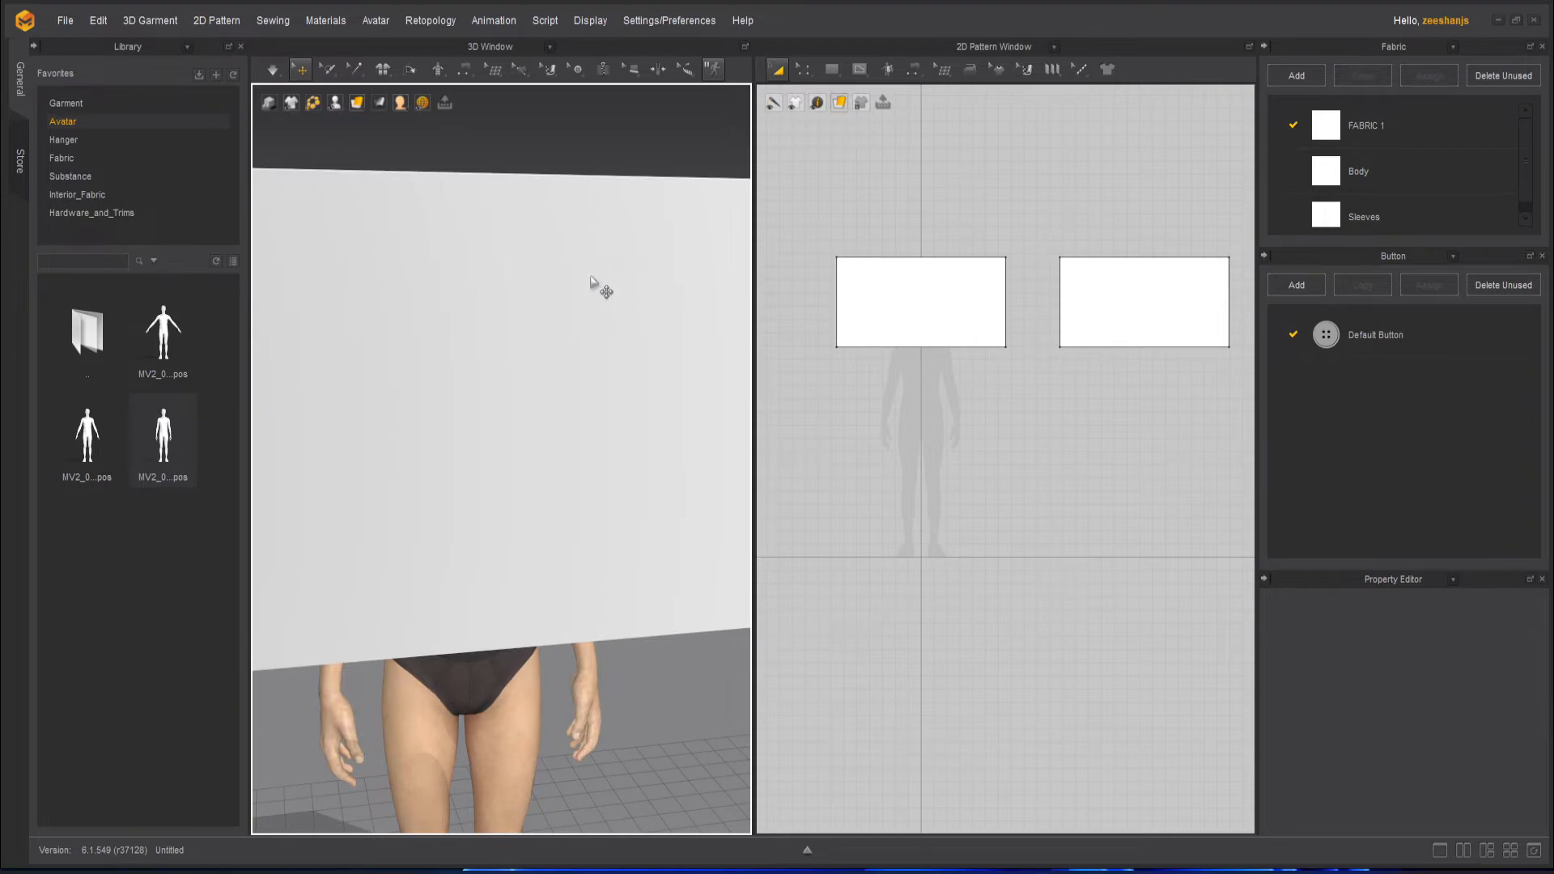
- Move the back rectangle forward along its depth axis, closer to the avatar's back
scroll(600, 292, "down", 5)
right_click_drag(530, 444, 624, 459)
left_click(597, 444)
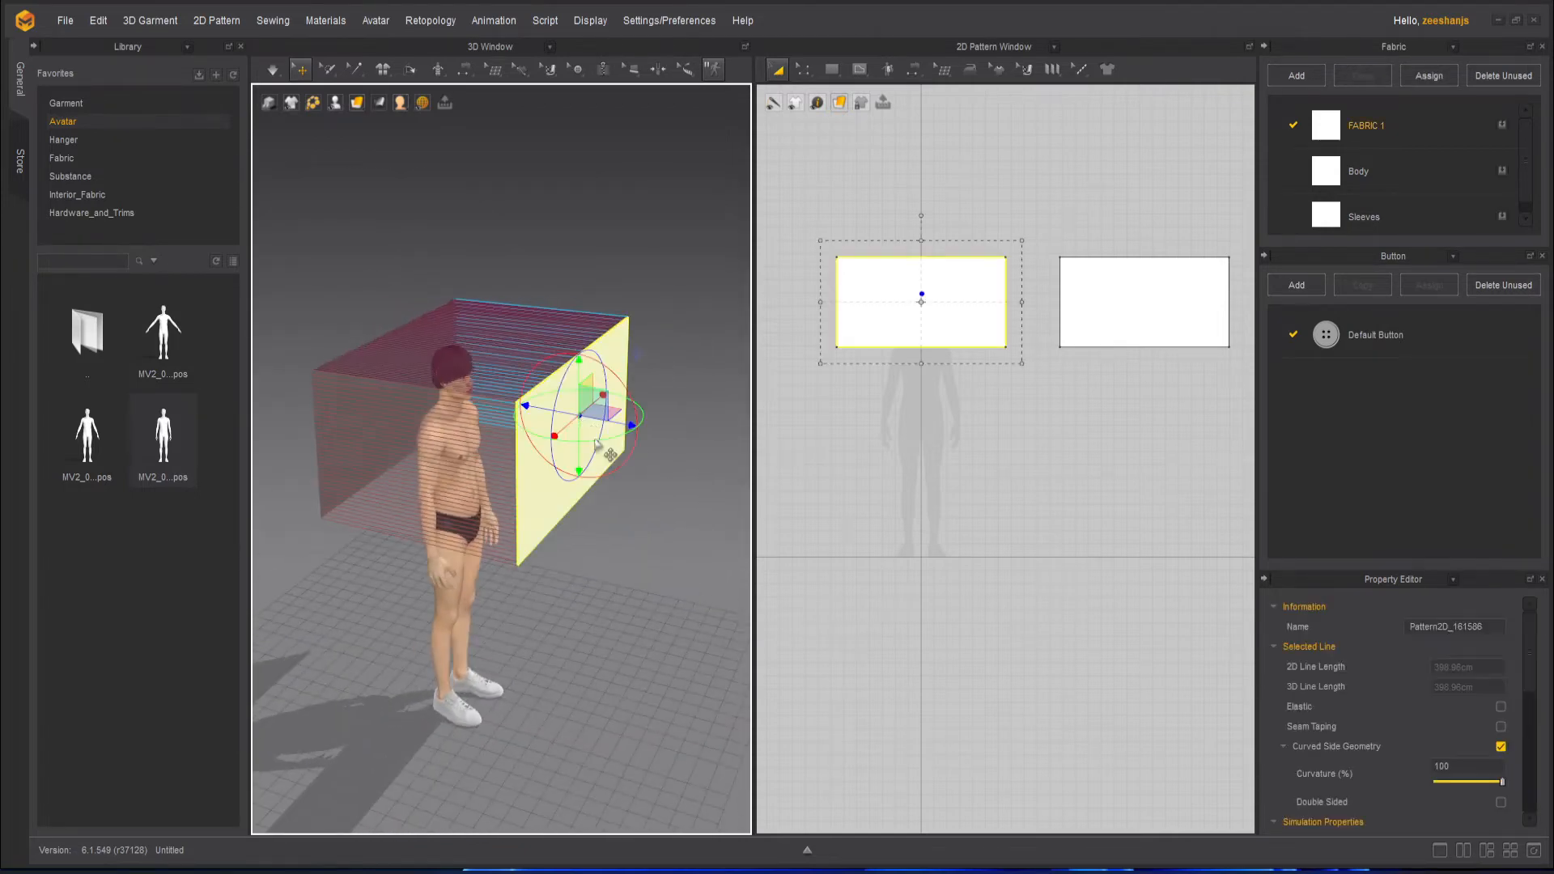
right_click_drag(555, 403, 395, 423)
left_click(355, 444)
left_click(395, 423)
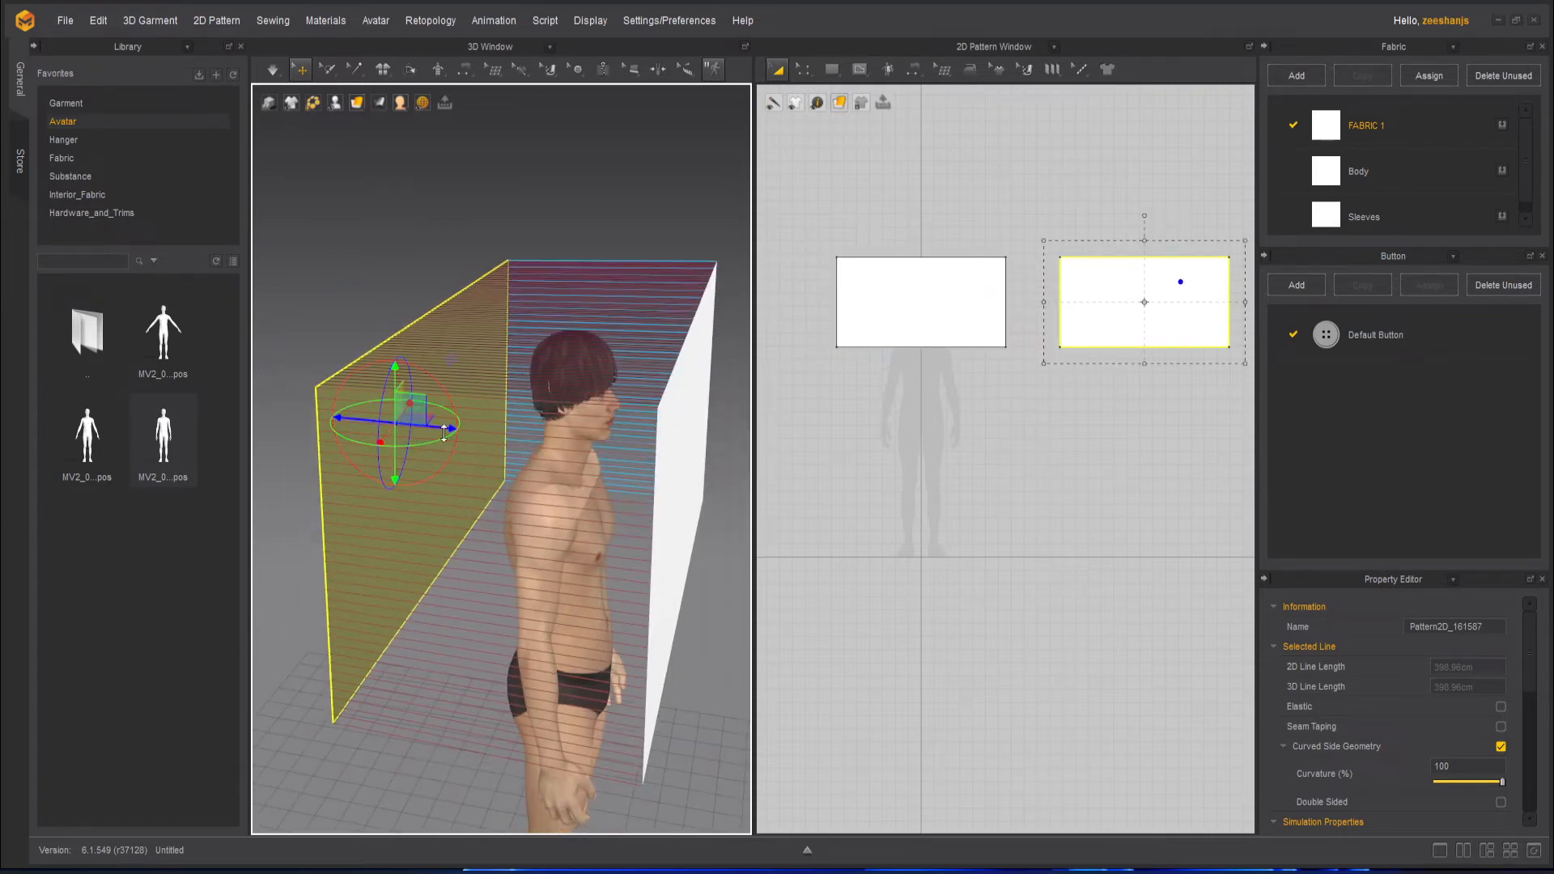
left_click_drag(454, 429, 545, 448)
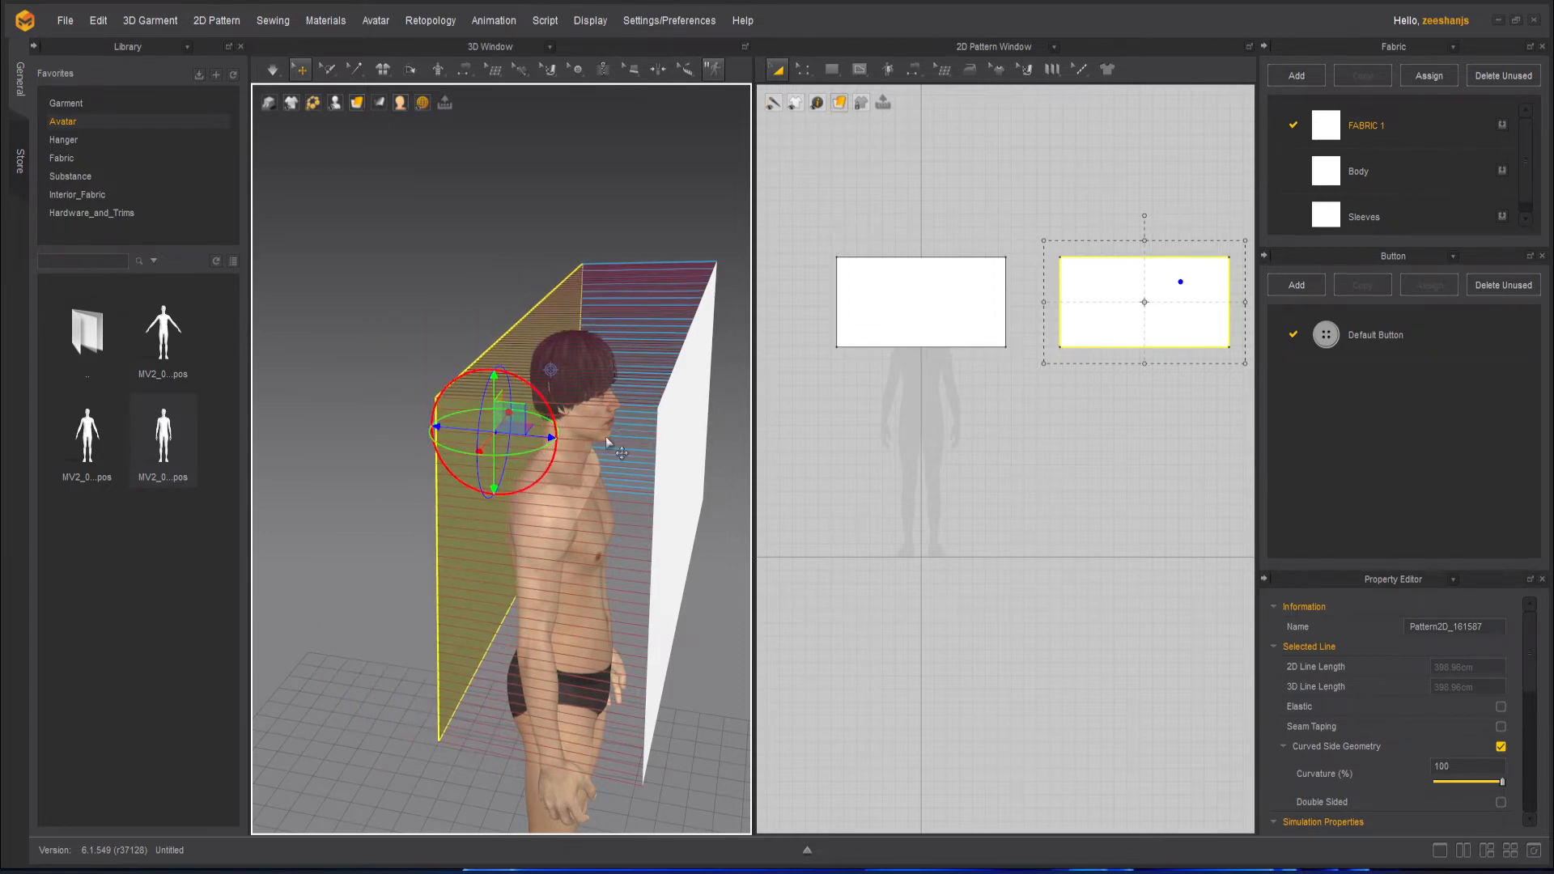
- Move the front rectangle closer to the avatar's chest and shift the back rectangle slightly backward to clear the body
left_click(677, 444)
left_click(688, 450)
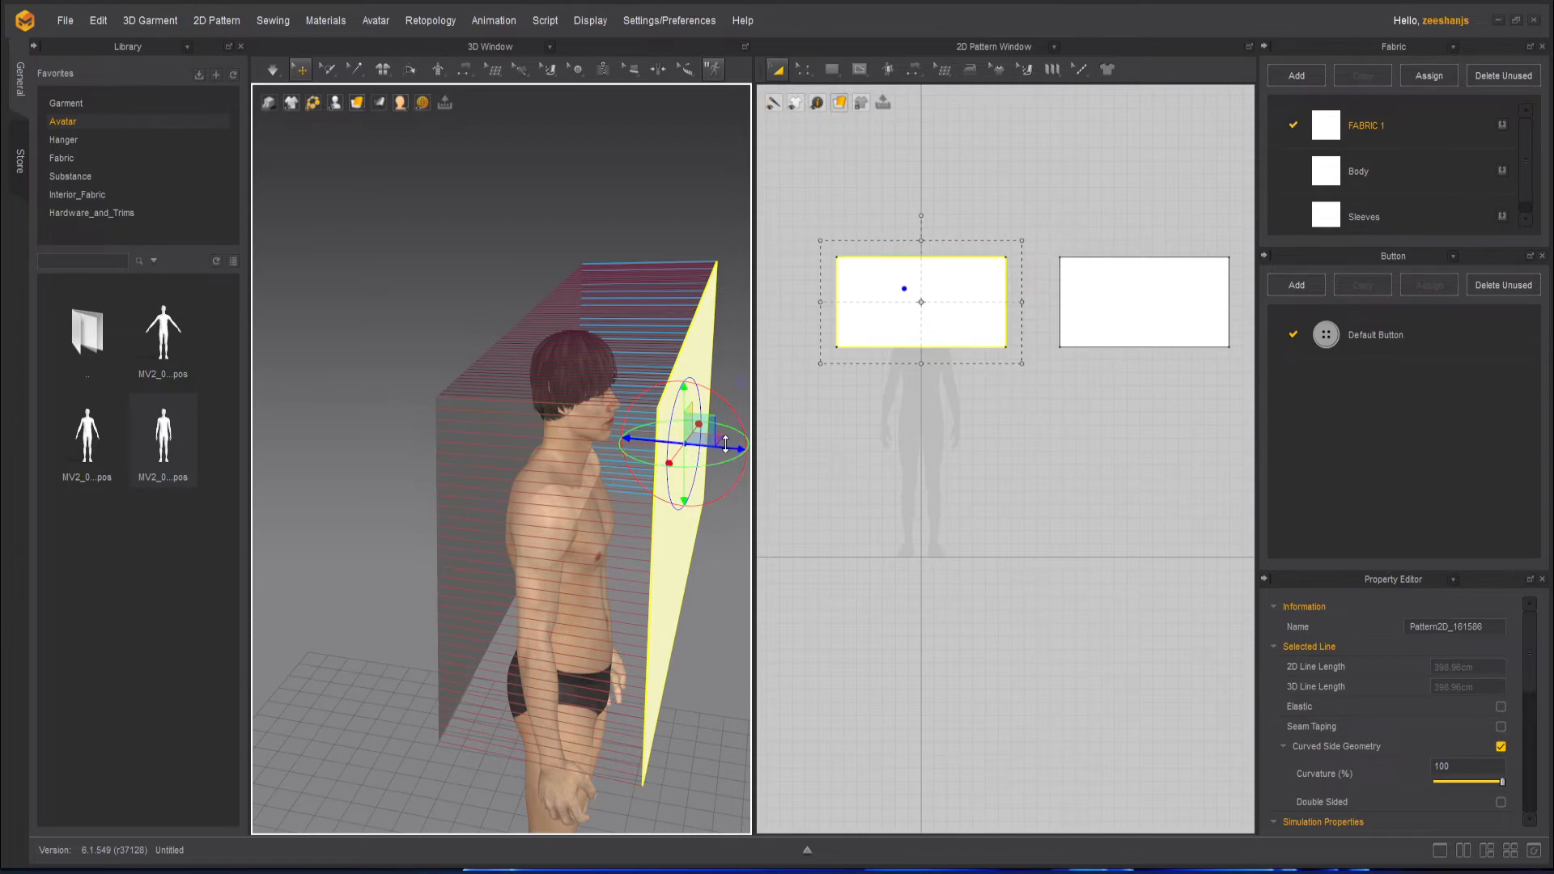
left_click_drag(726, 444, 677, 439)
mouse_move(698, 511)
right_mouse_down()
mouse_move(755, 496)
mouse_move(711, 510)
mouse_move(725, 513)
right_mouse_up()
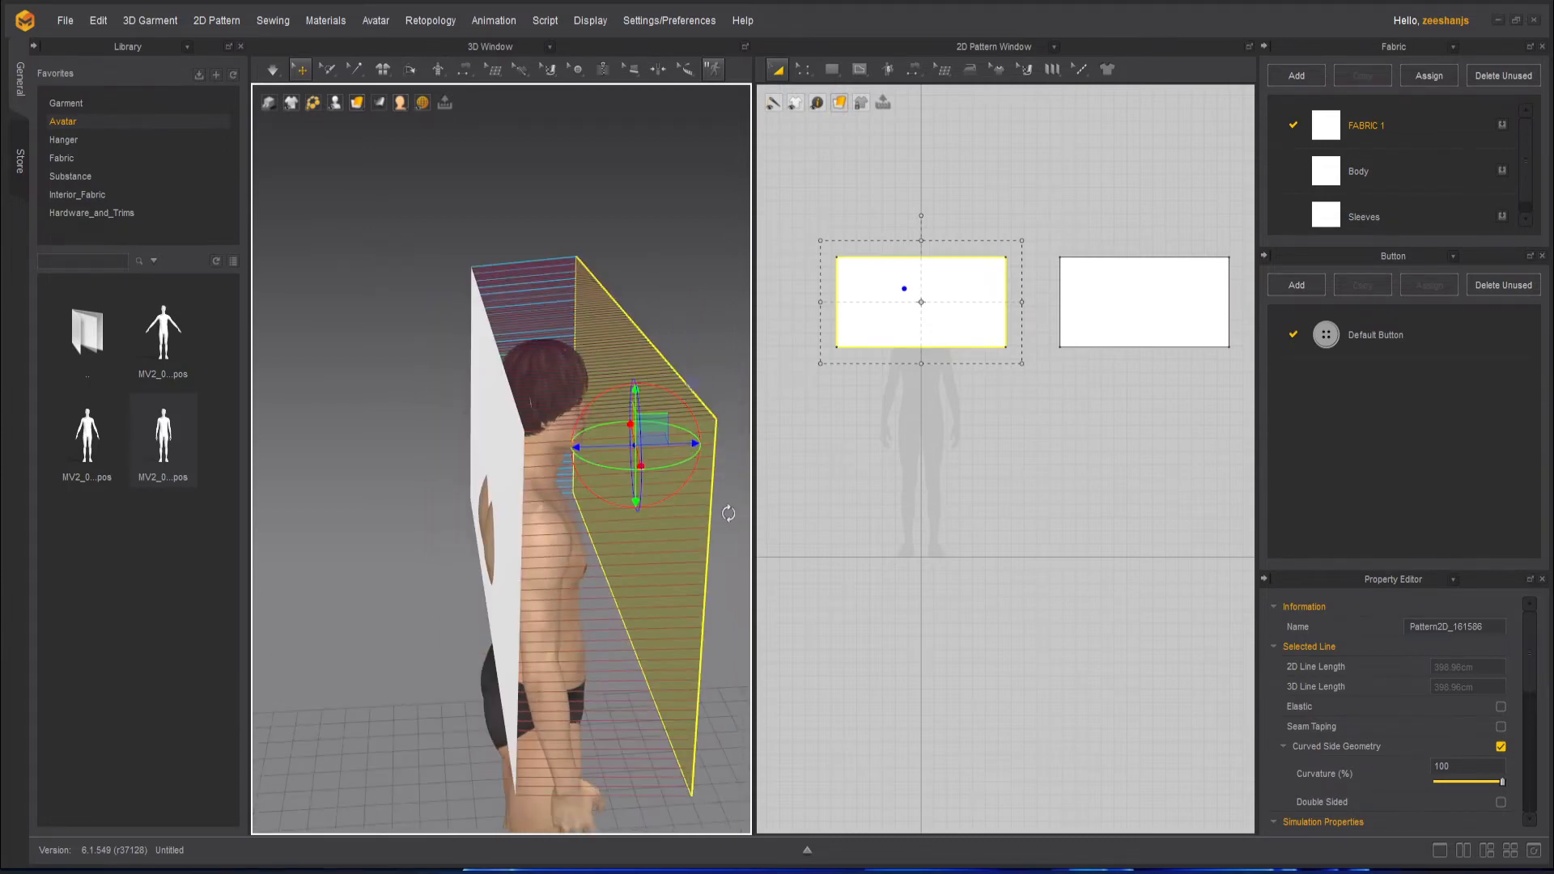
left_click(495, 485)
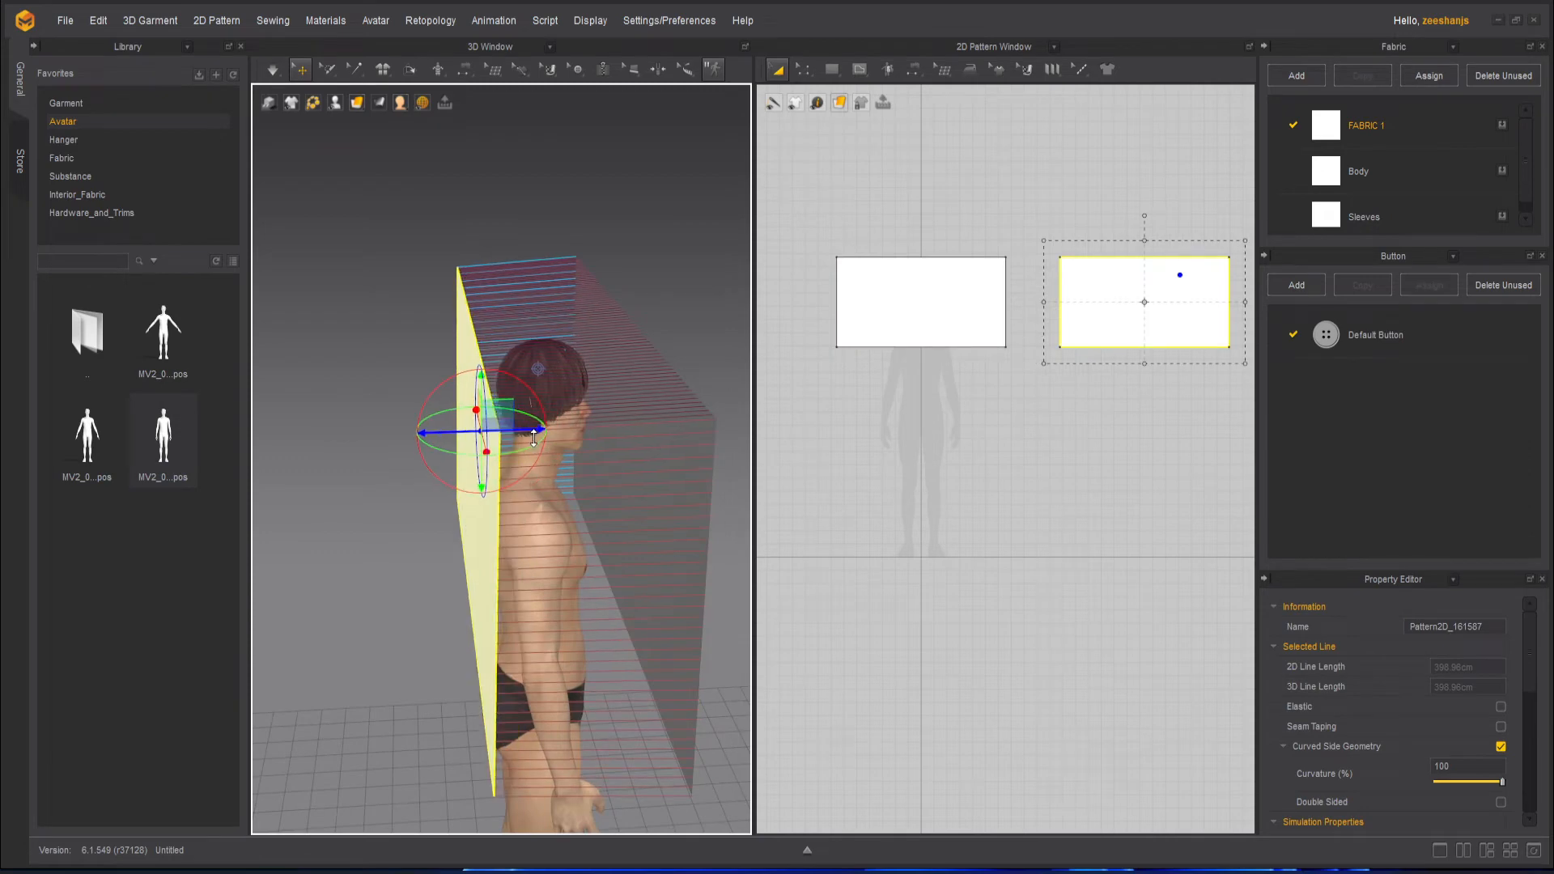
right_click_drag(644, 540, 590, 512)
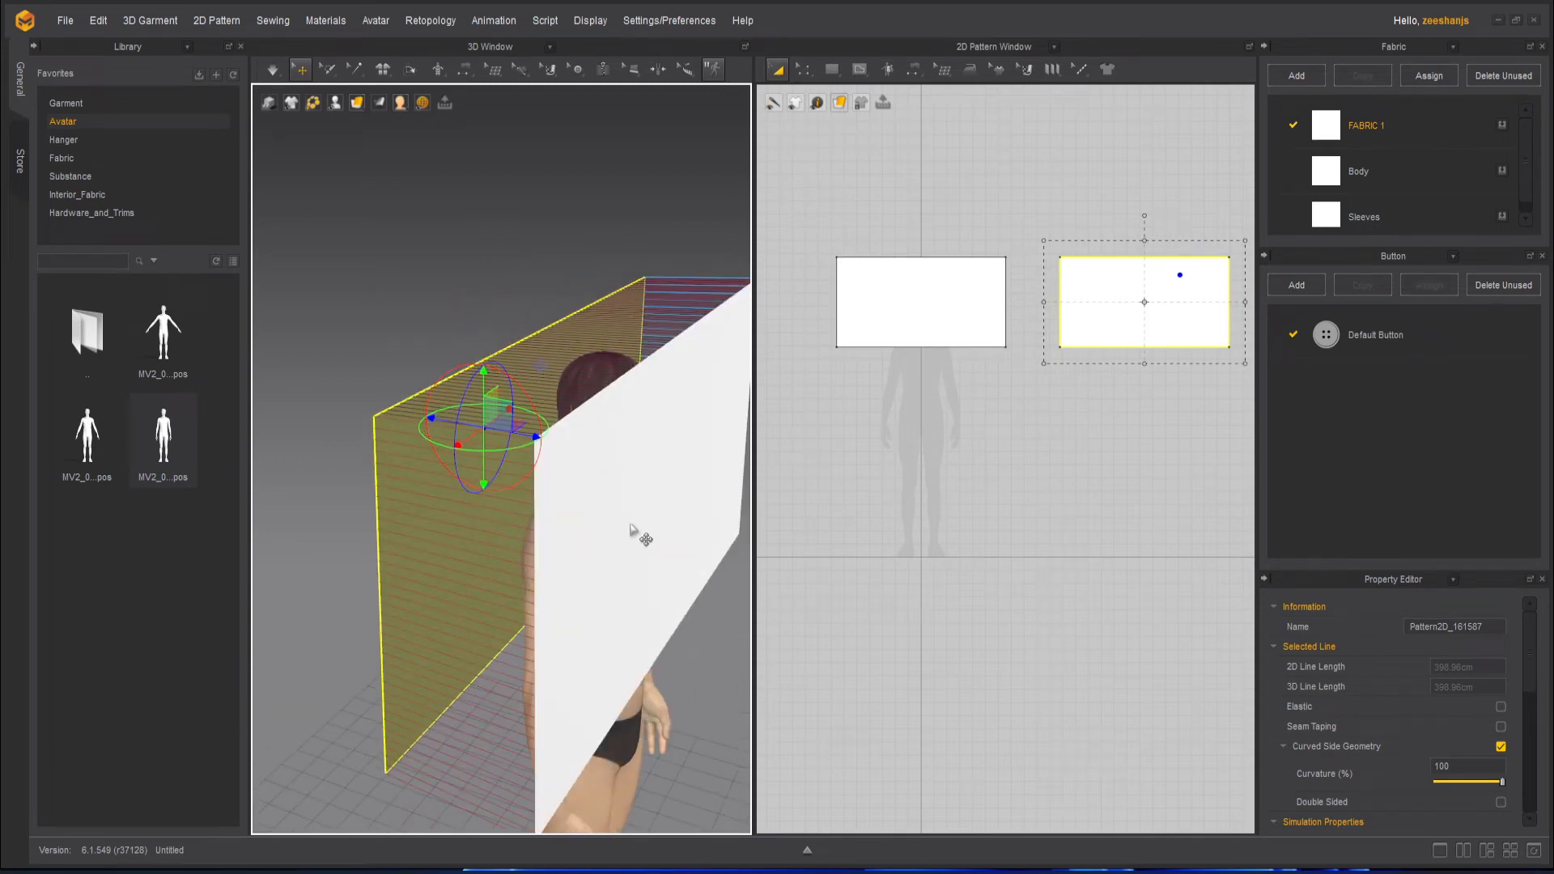
- Select both rectangles and raise them together vertically until their lower edges sit around the avatar's chest
left_click(683, 518)
scroll(668, 500, "down", 2)
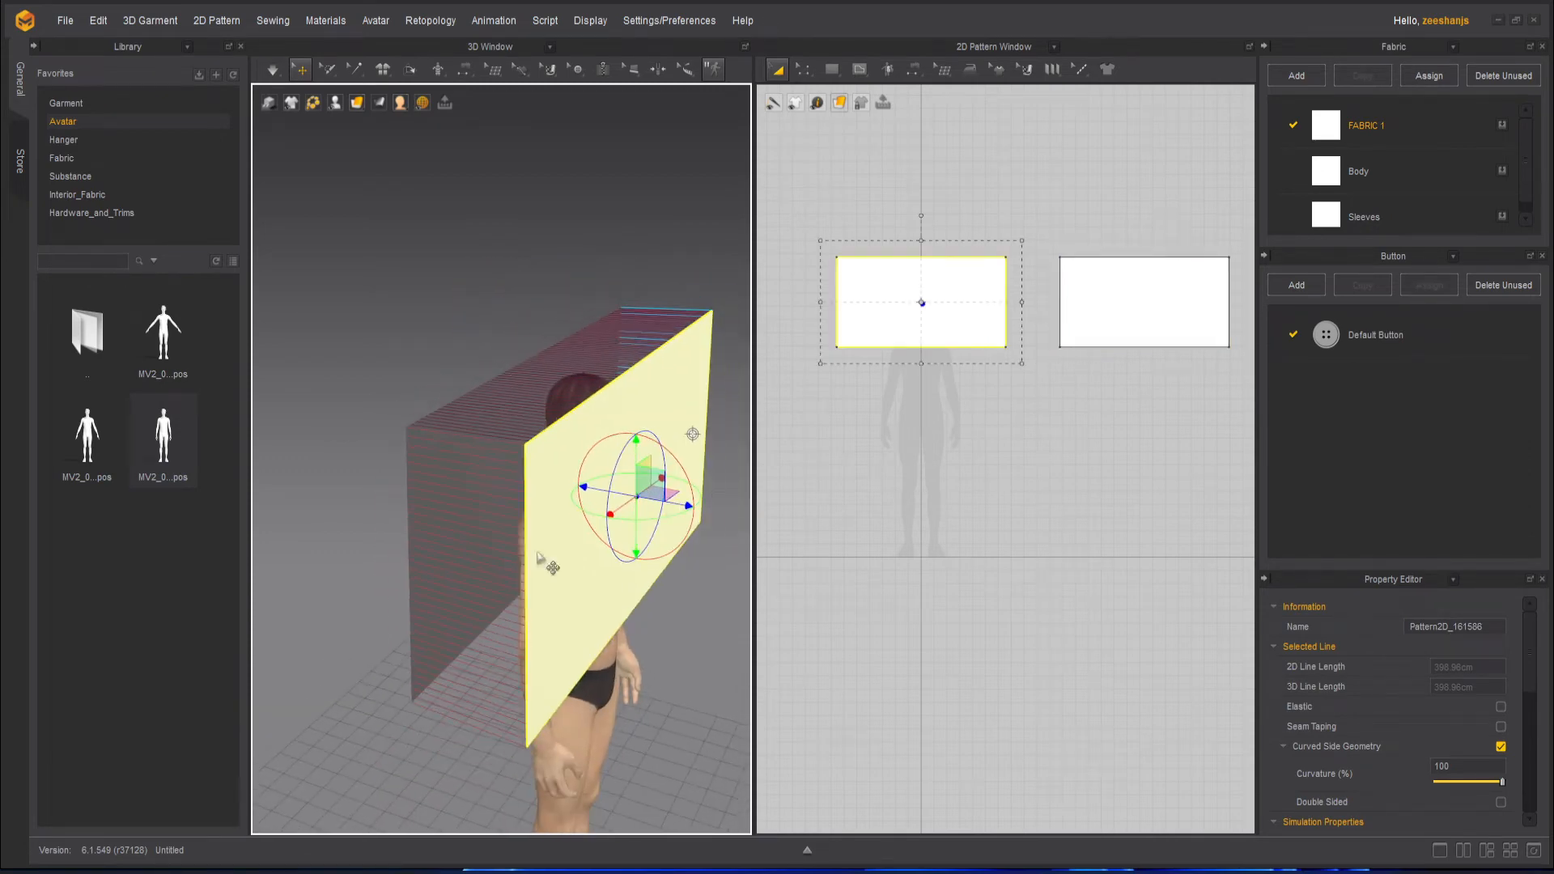
right_click_drag(541, 559, 479, 552)
left_click(485, 503, "shift")
left_click(625, 471)
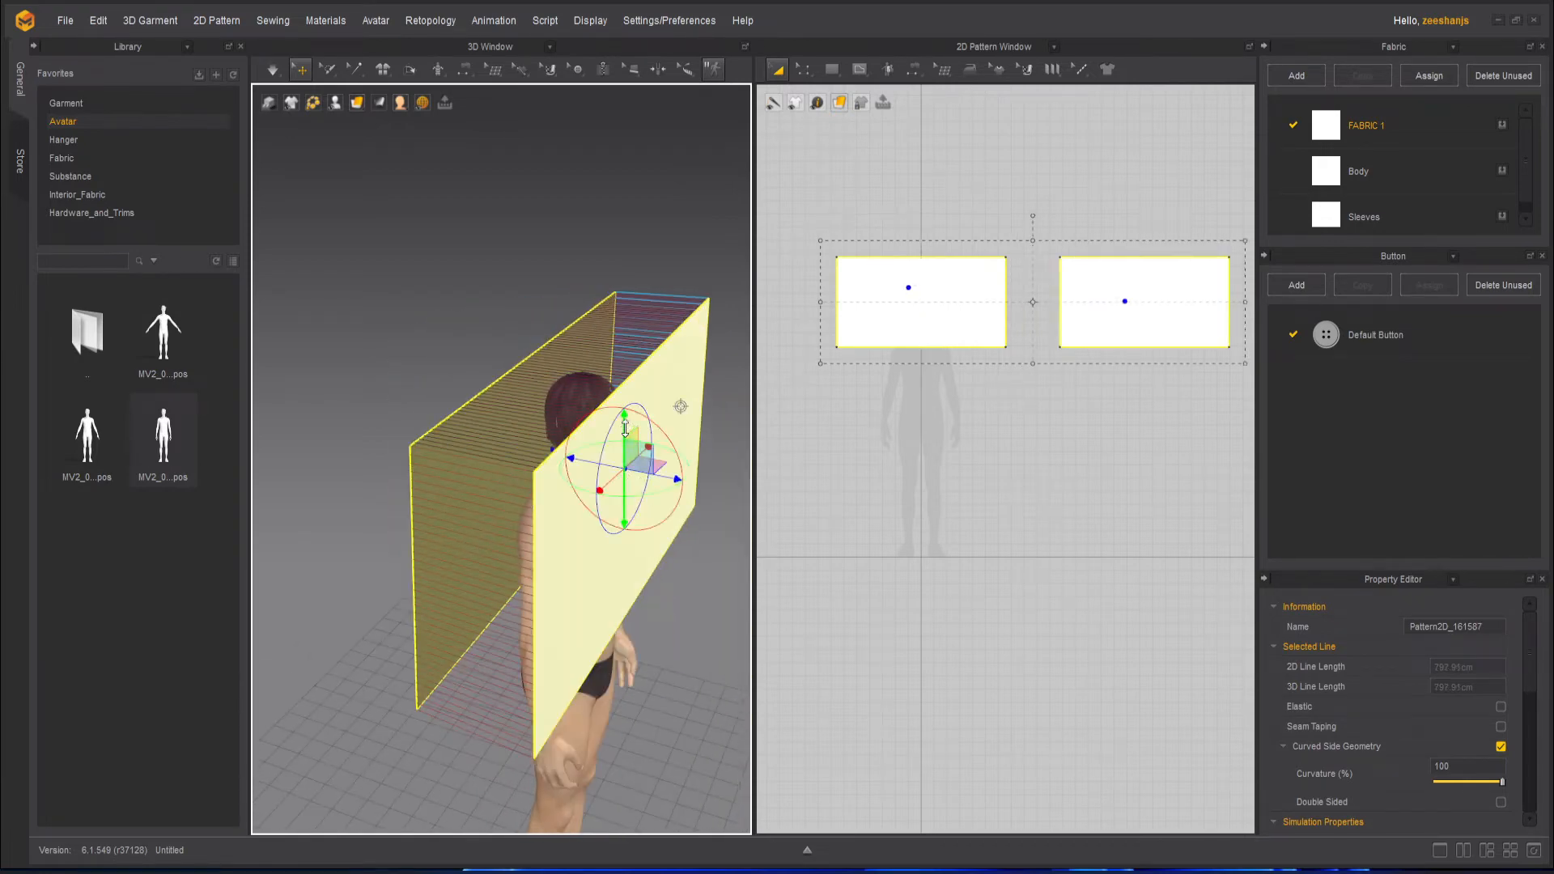
left_click_drag(625, 427, 634, 281)
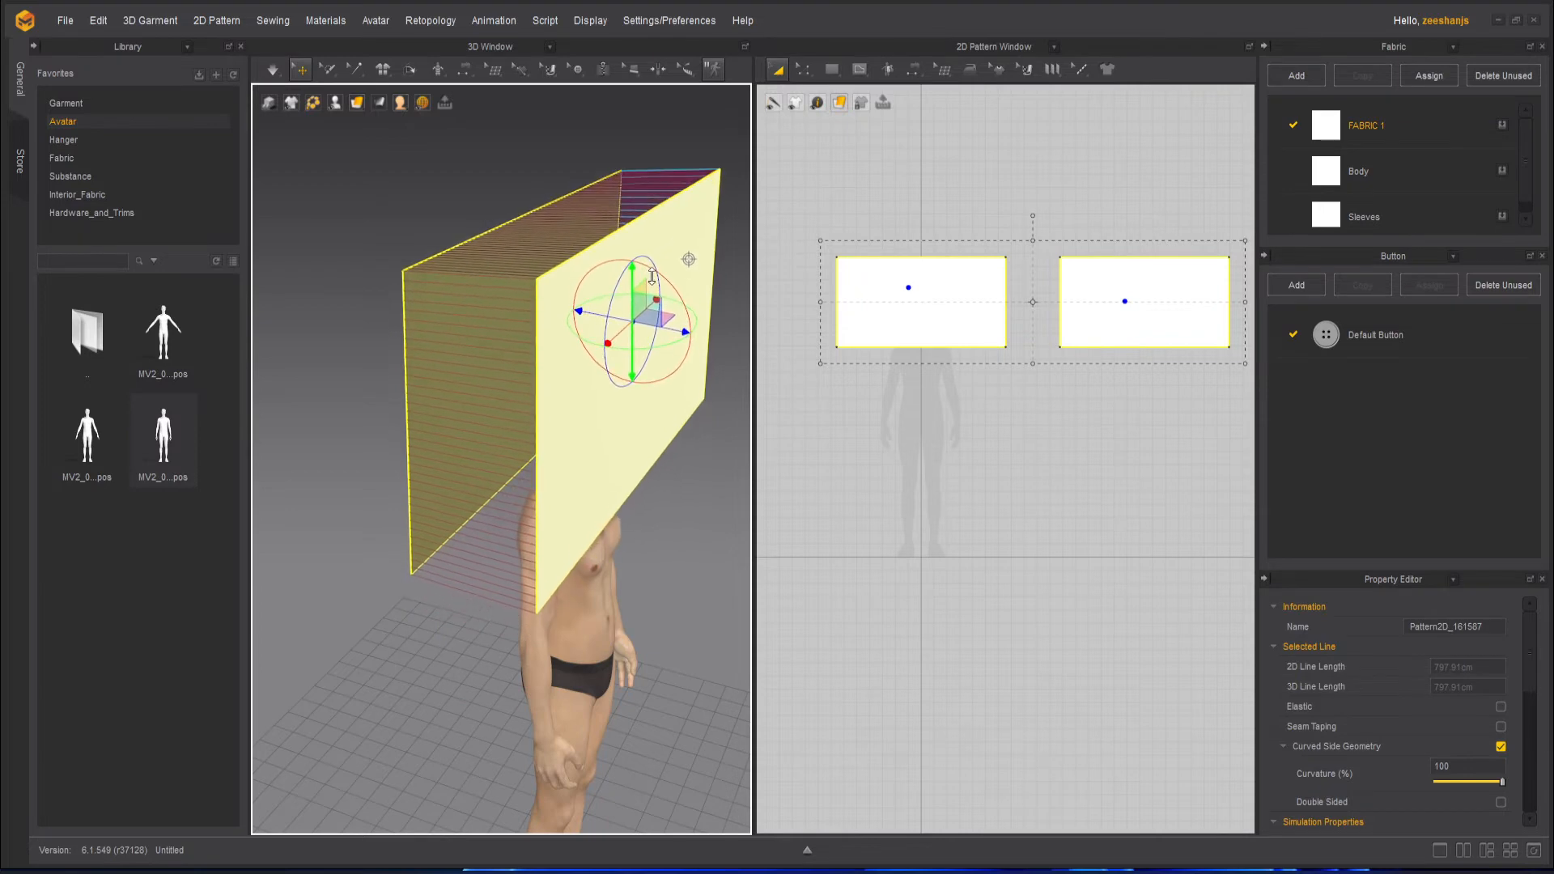
left_click(702, 445)
- Run the normal simulation to drop the raised, sewn rectangles over the avatar's head
right_click_drag(719, 498, 611, 565)
left_click(279, 75)
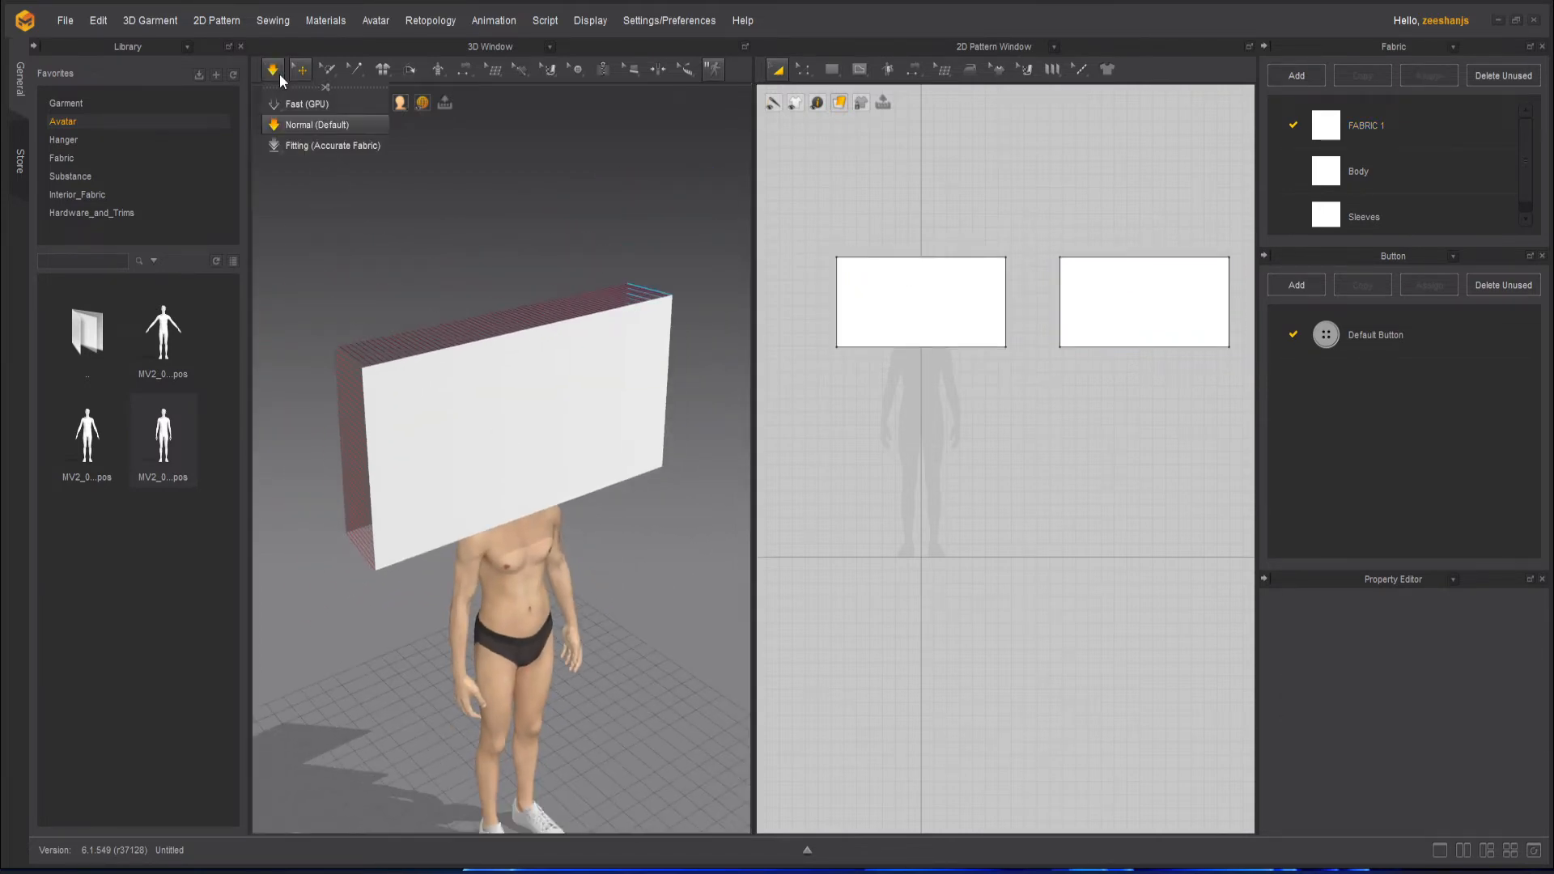
left_click(279, 71)
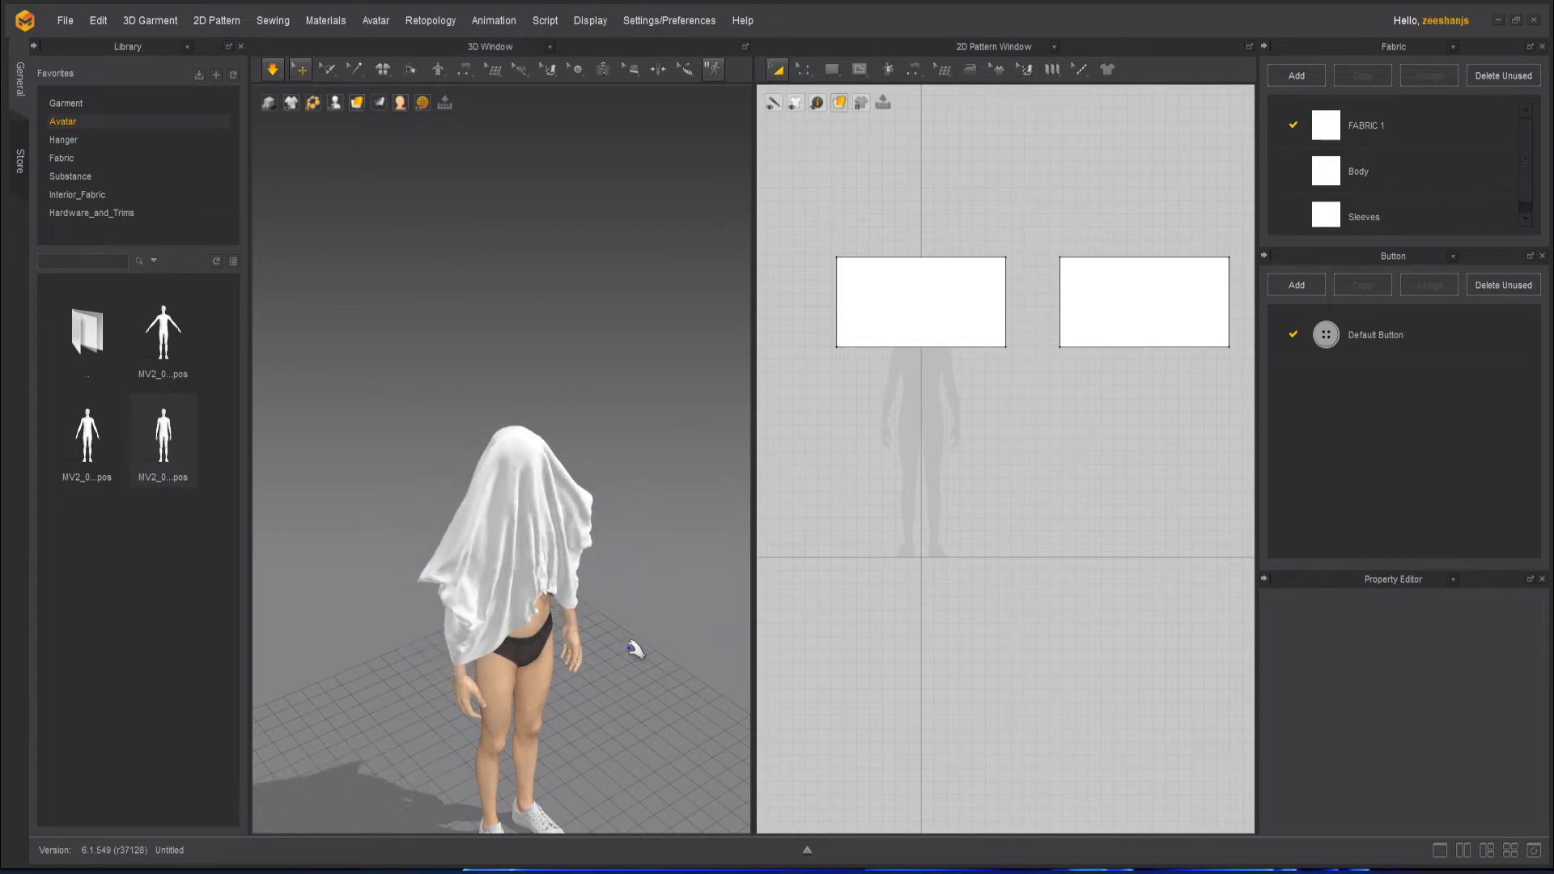
- Examine the cloth draped over the avatar's head from underneath and from the front
key("space")
right_click_drag(550, 671, 607, 361)
key("space")
scroll(601, 546, "up", 3)
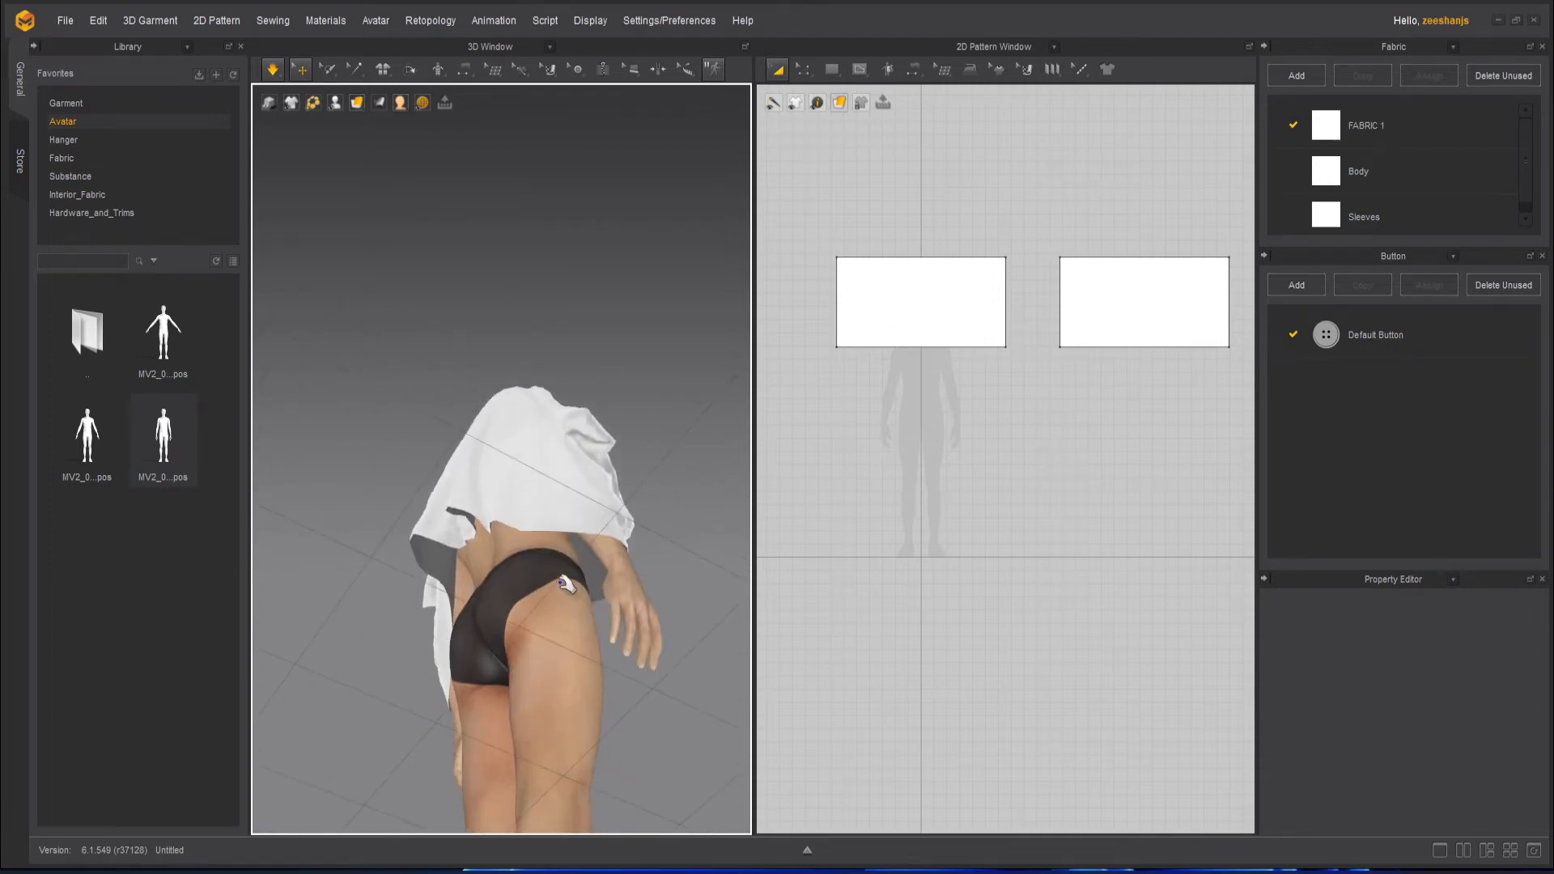
right_click_drag(564, 584, 559, 534)
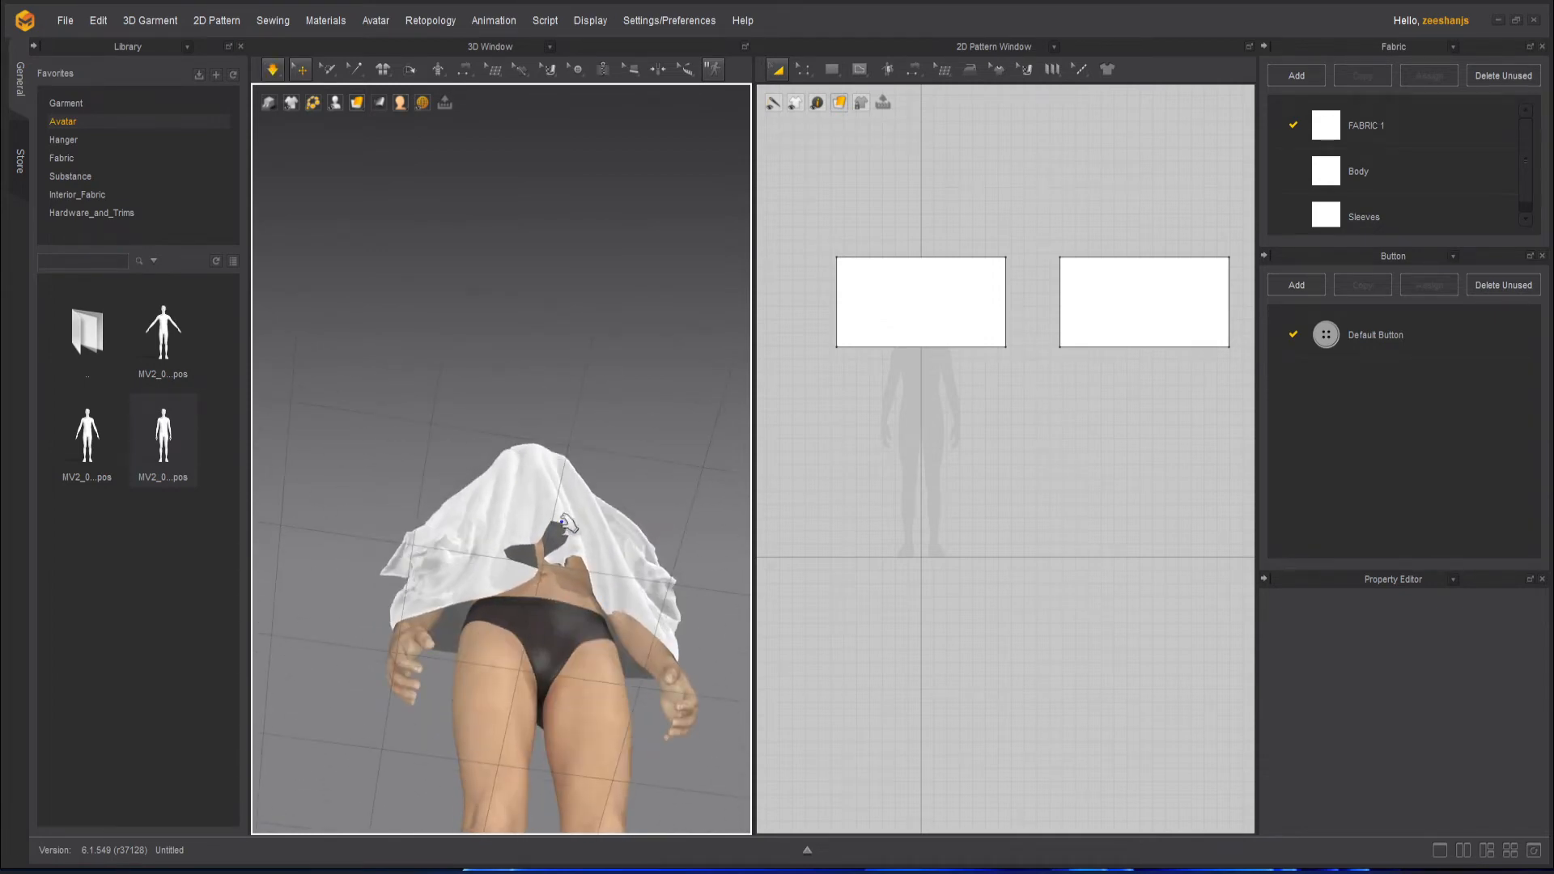
key("space")
right_click_drag(555, 654, 527, 481)
key("space")
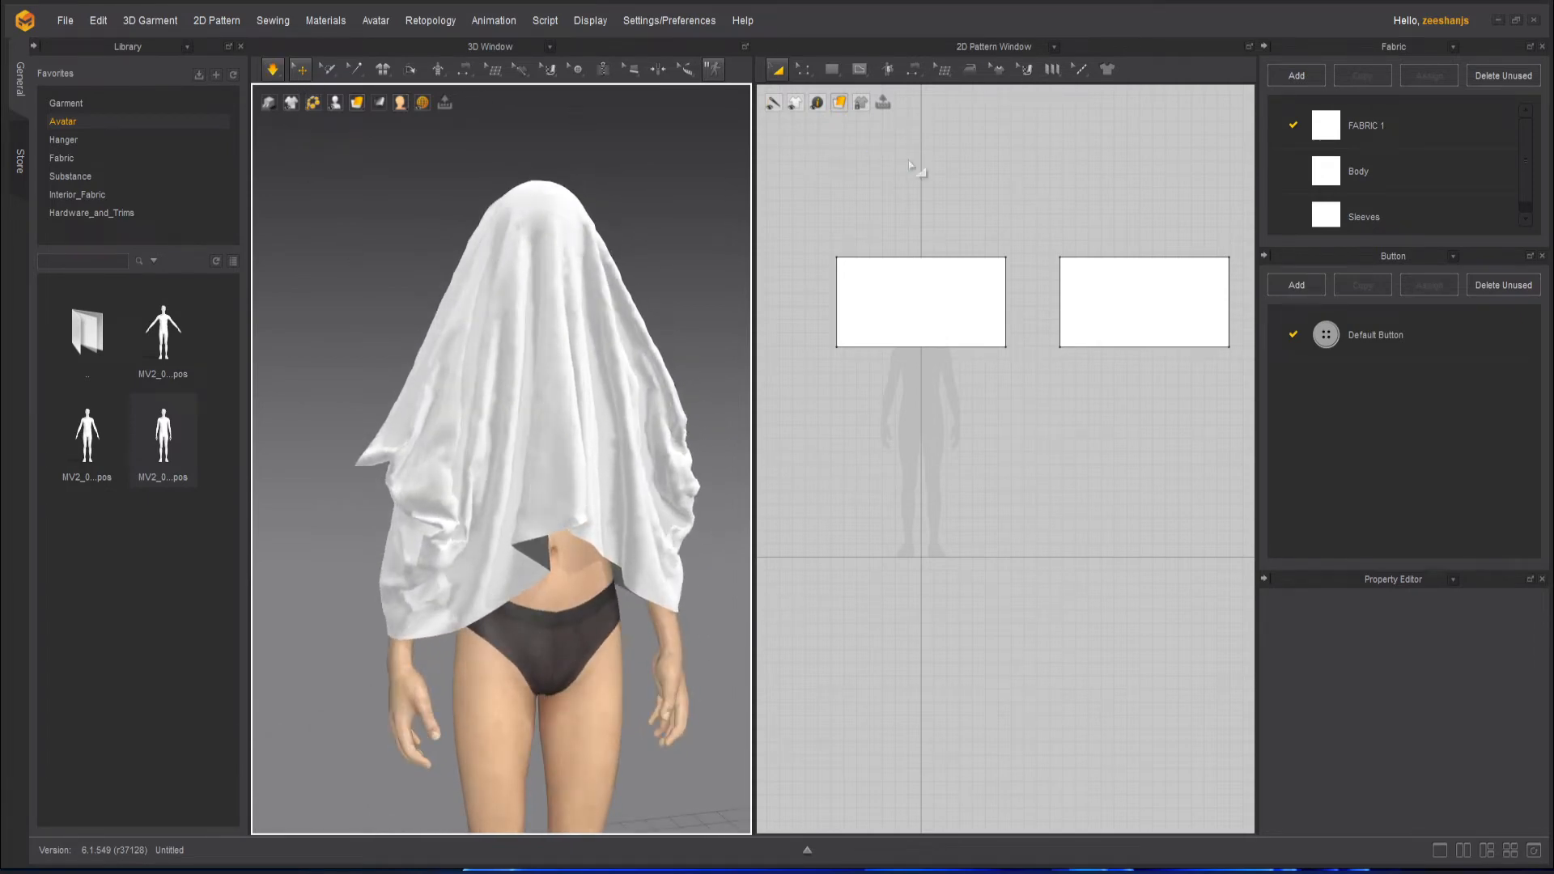
- Stop the running simulation with the cloth draped over the avatar
left_click(300, 74)
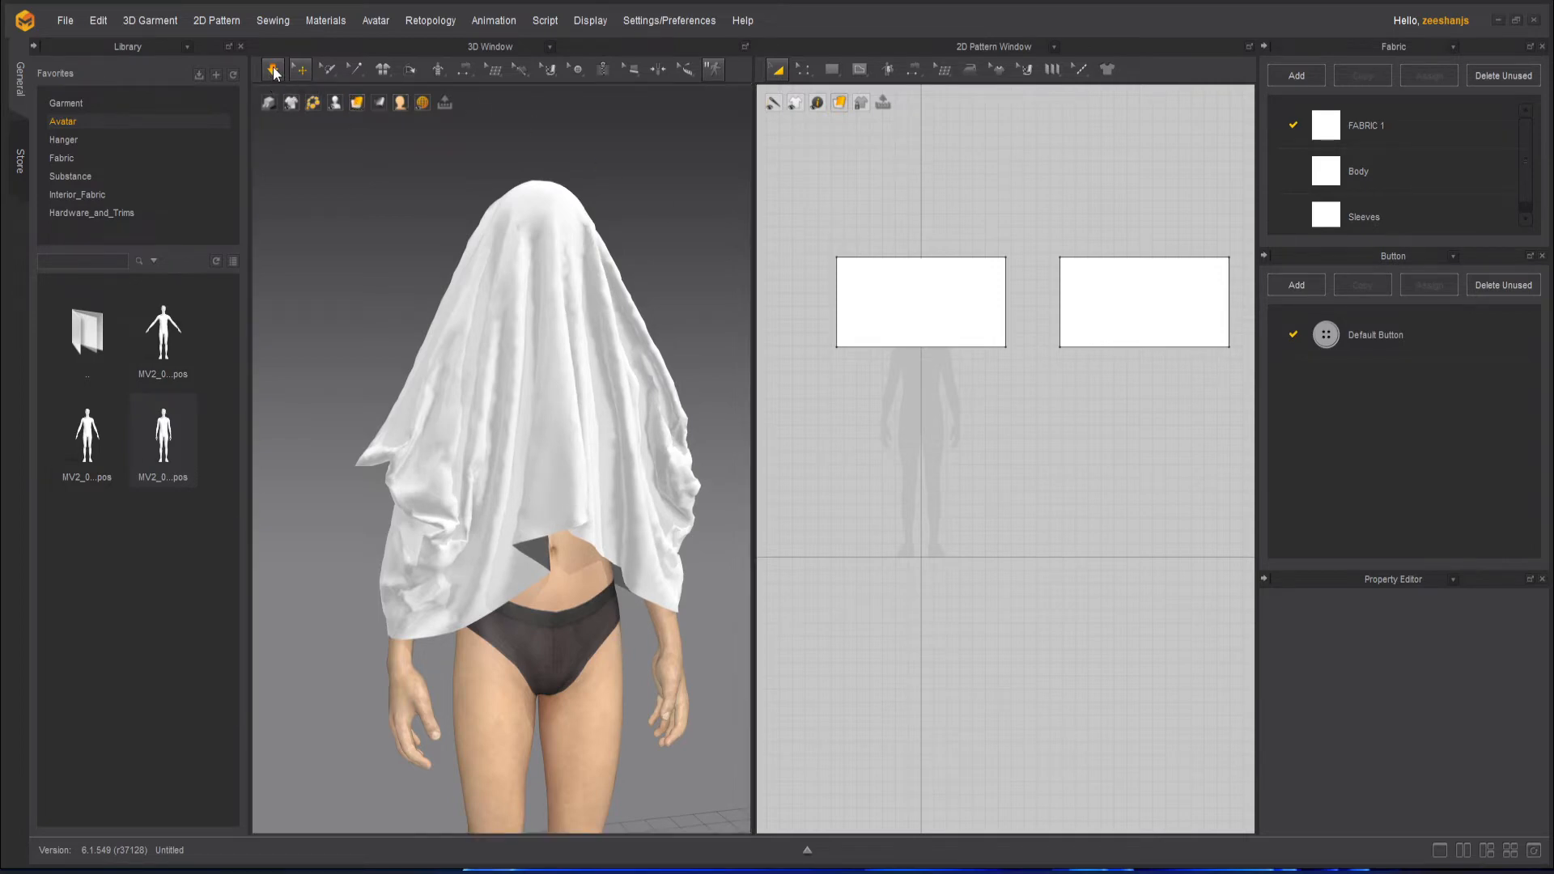
left_click(281, 72)
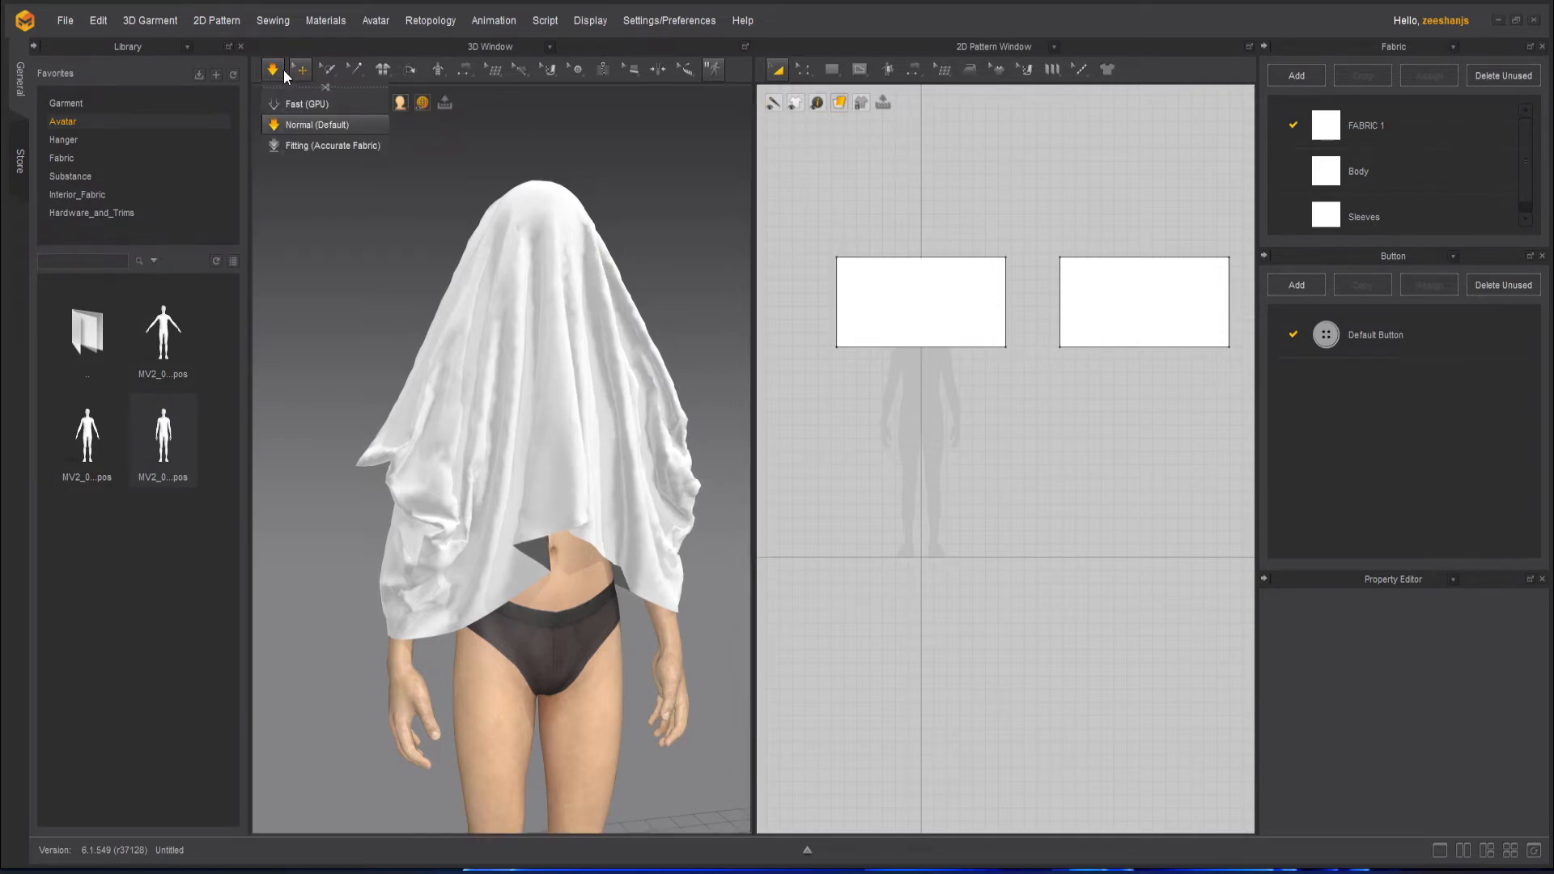
left_click(314, 72)
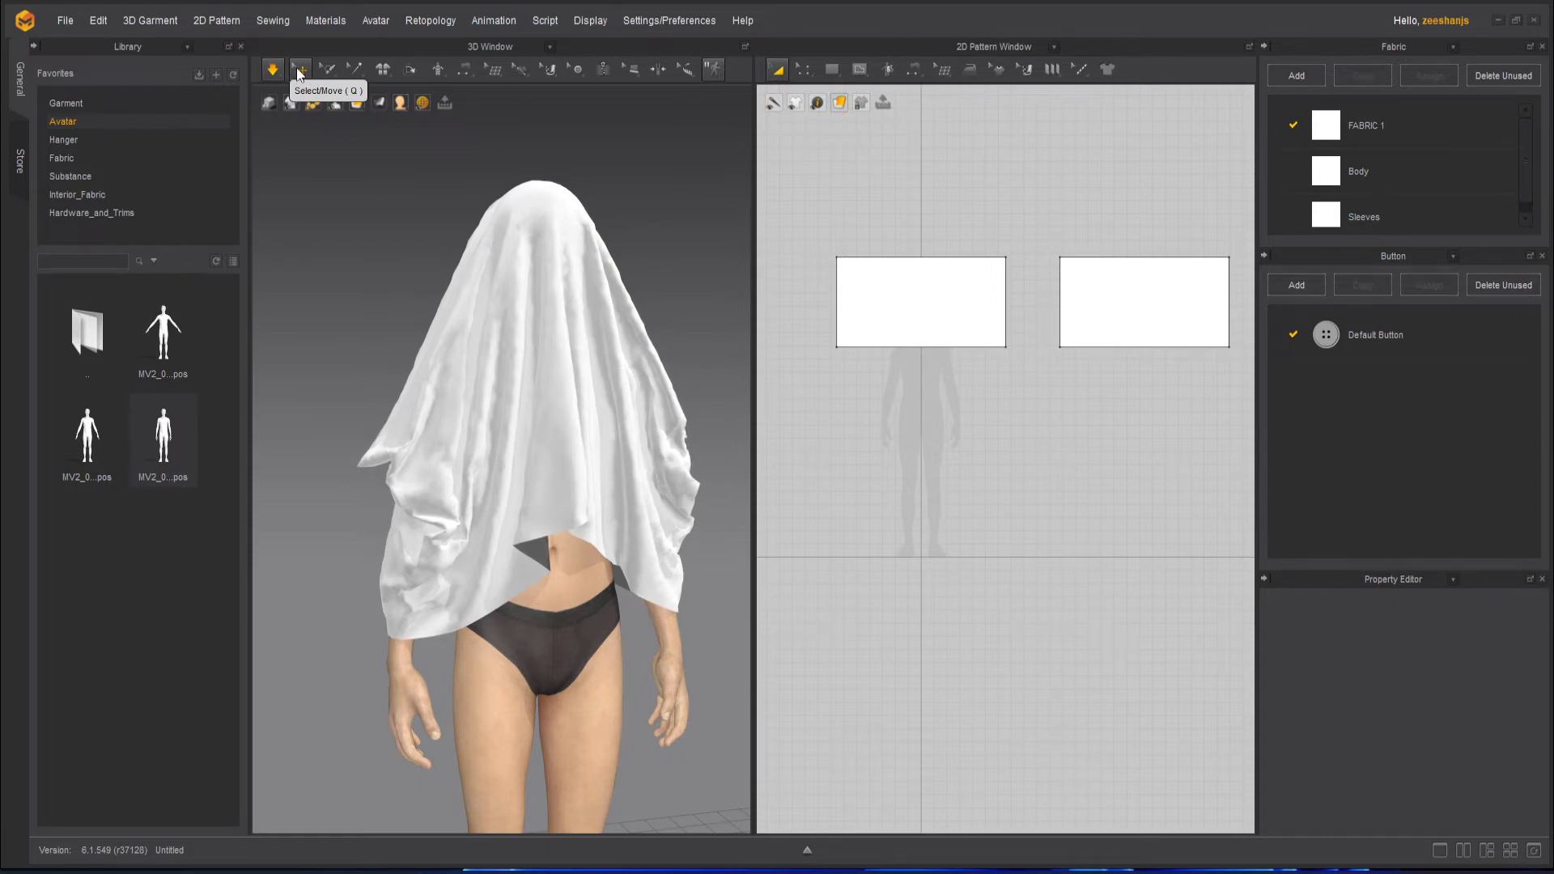
left_click(273, 71)
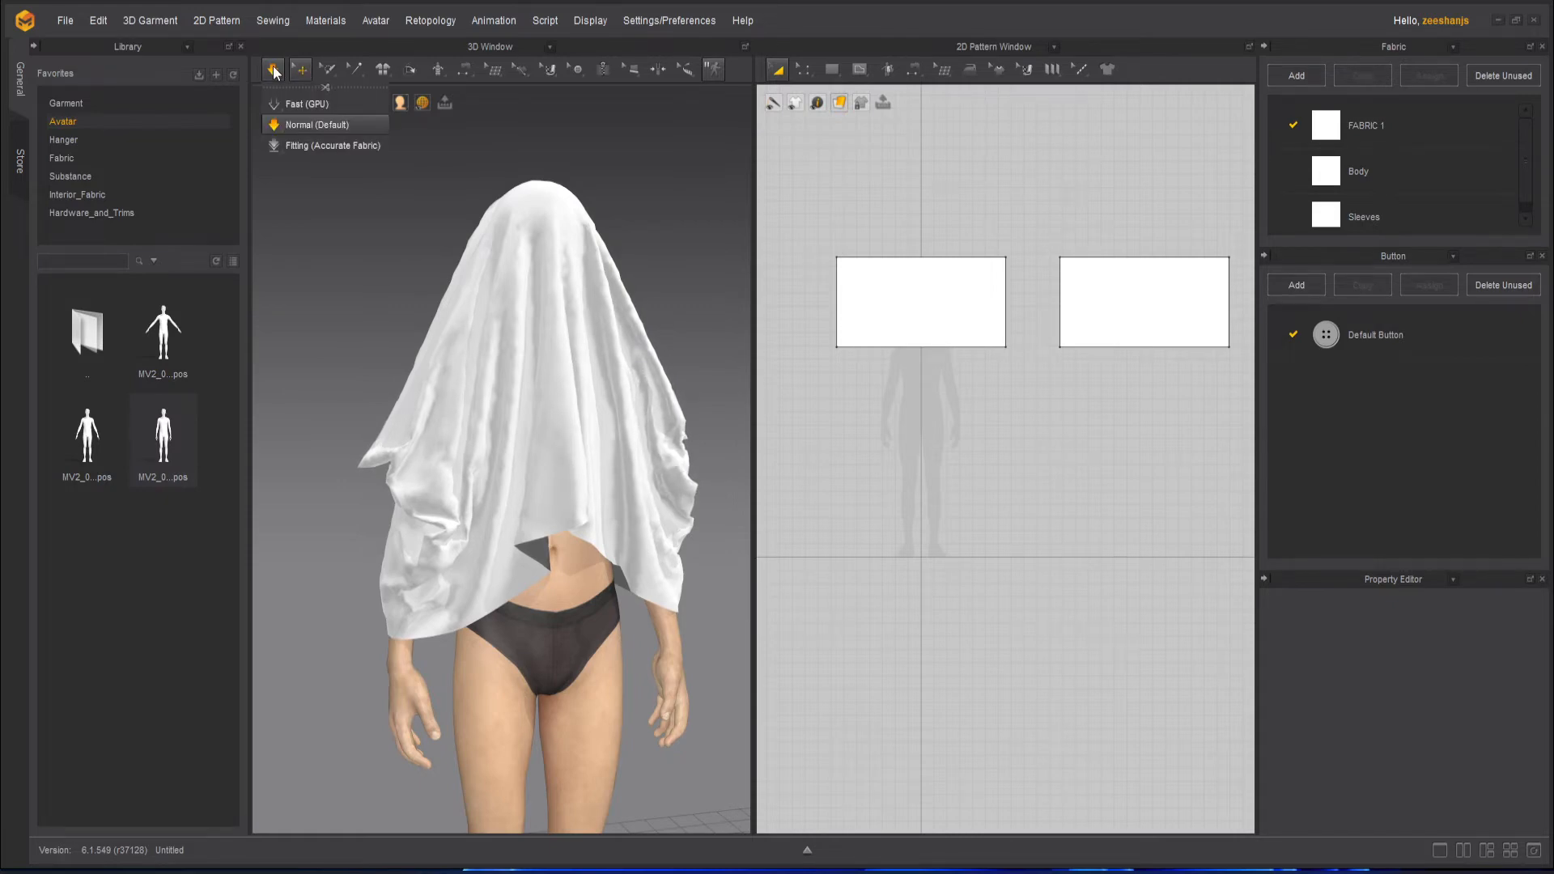
- Stretch the front rectangle downward in the 2D pattern layout to just below the avatar silhouette's feet
scroll(579, 343, "down", 5)
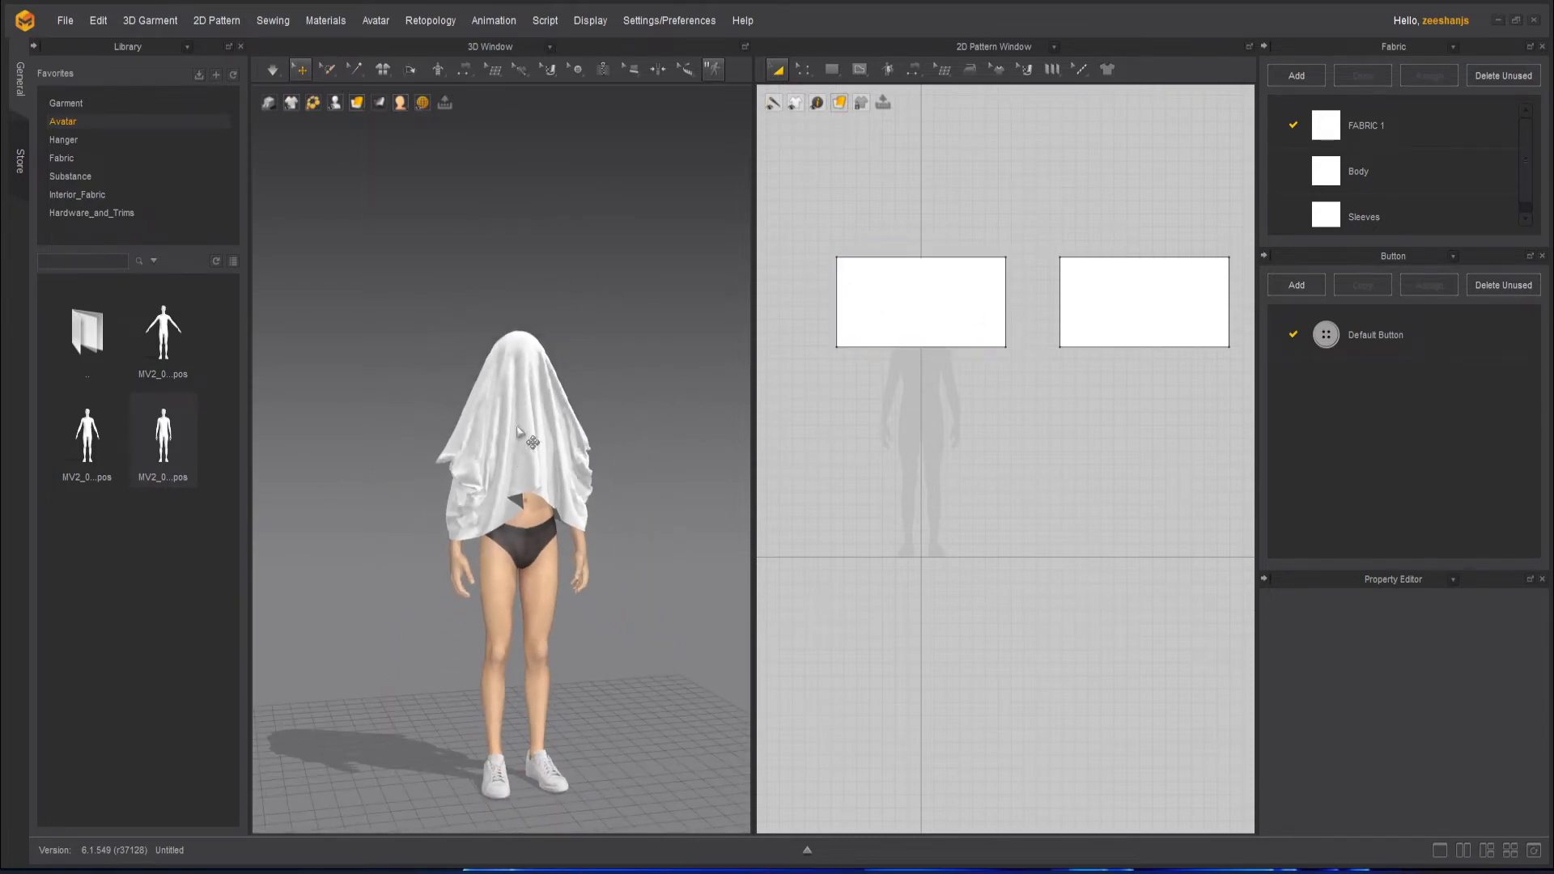
left_click(936, 310)
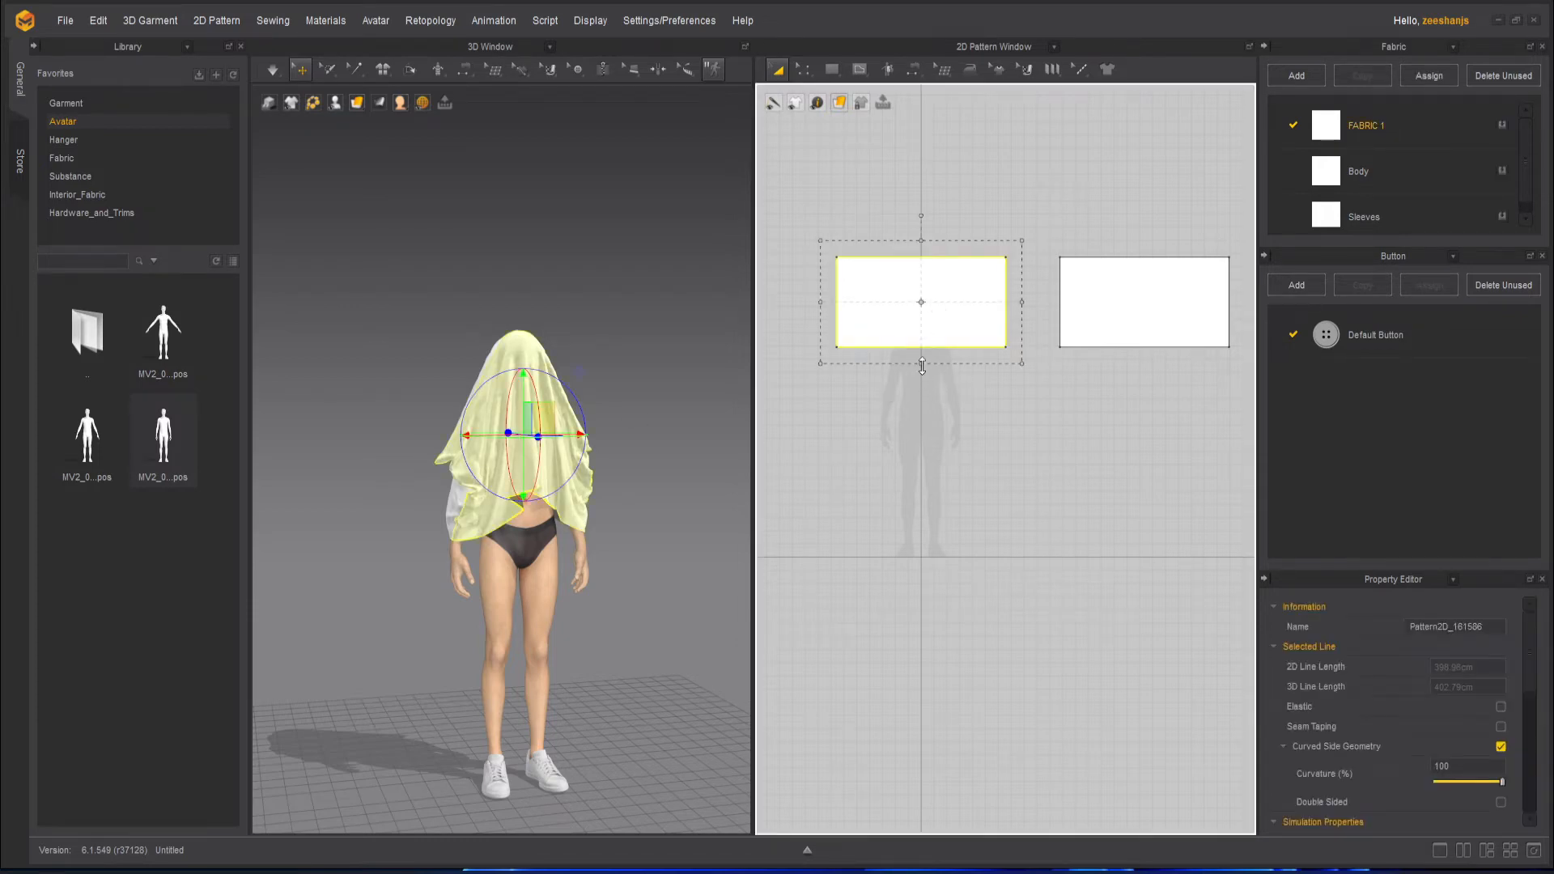
left_click_drag(922, 365, 931, 596)
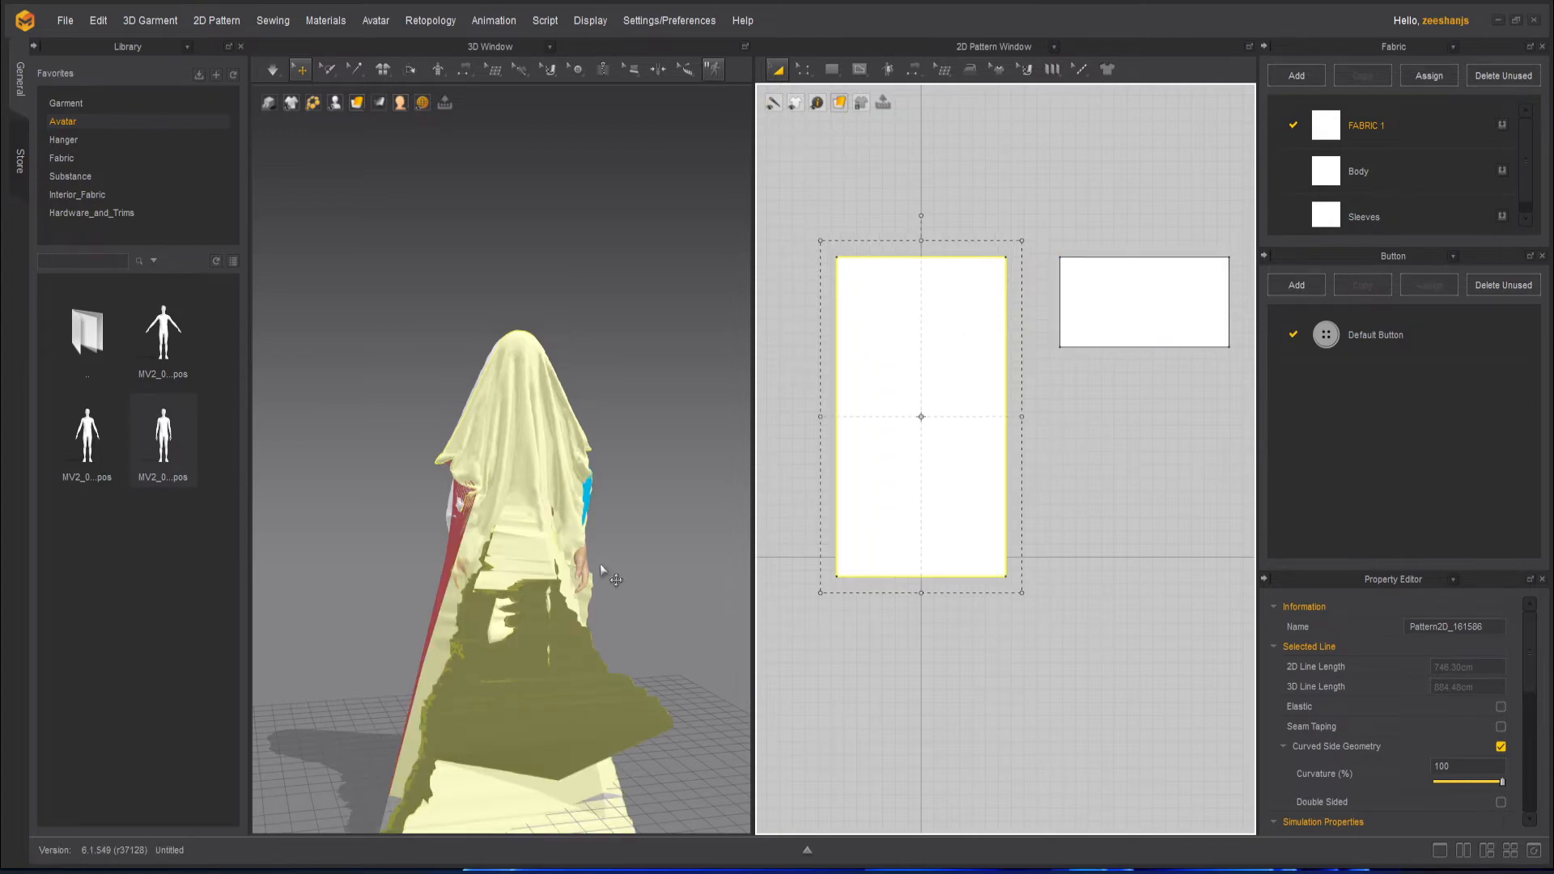
- Reset the 3D arrangement of all patterns to flatten the distorted cloth
right_click_drag(600, 563, 688, 570)
right_click_drag(429, 564, 613, 545)
right_click_drag(659, 688, 526, 577)
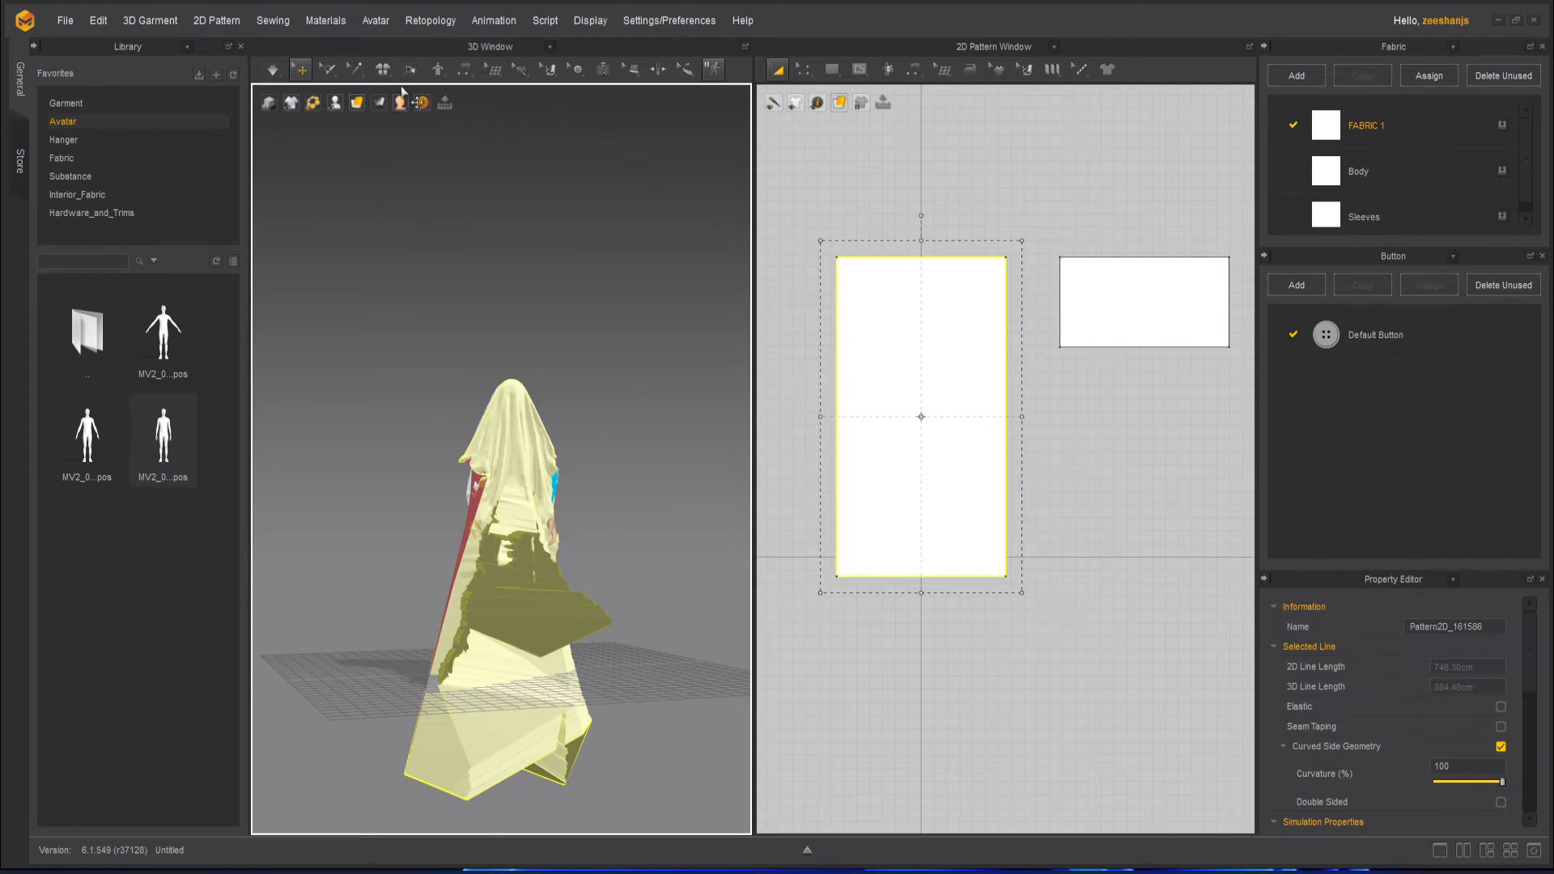
left_click(380, 71)
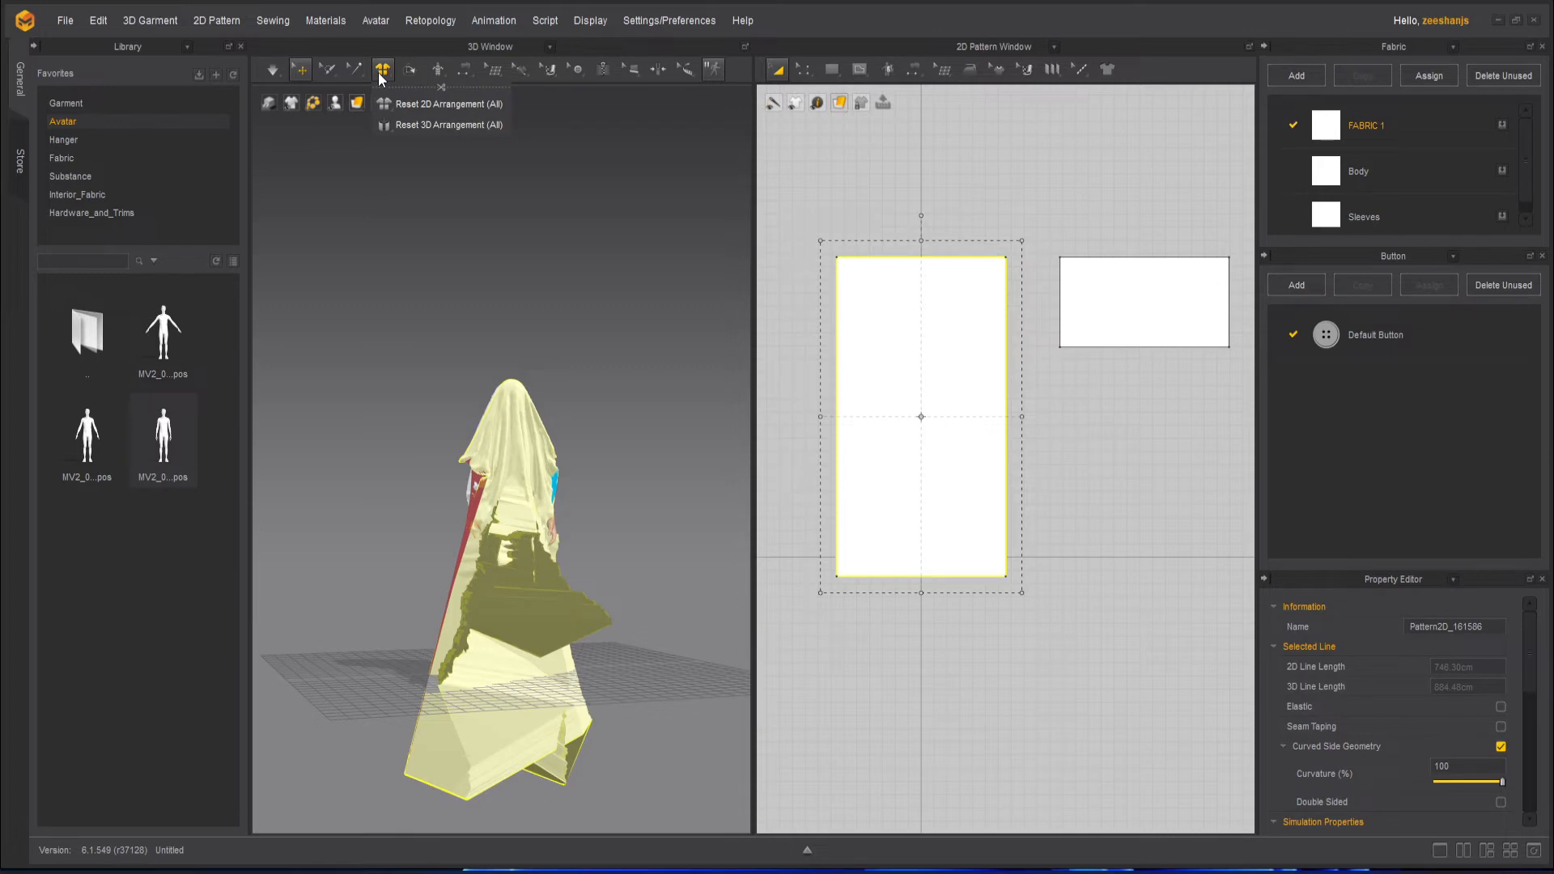
left_click(455, 123)
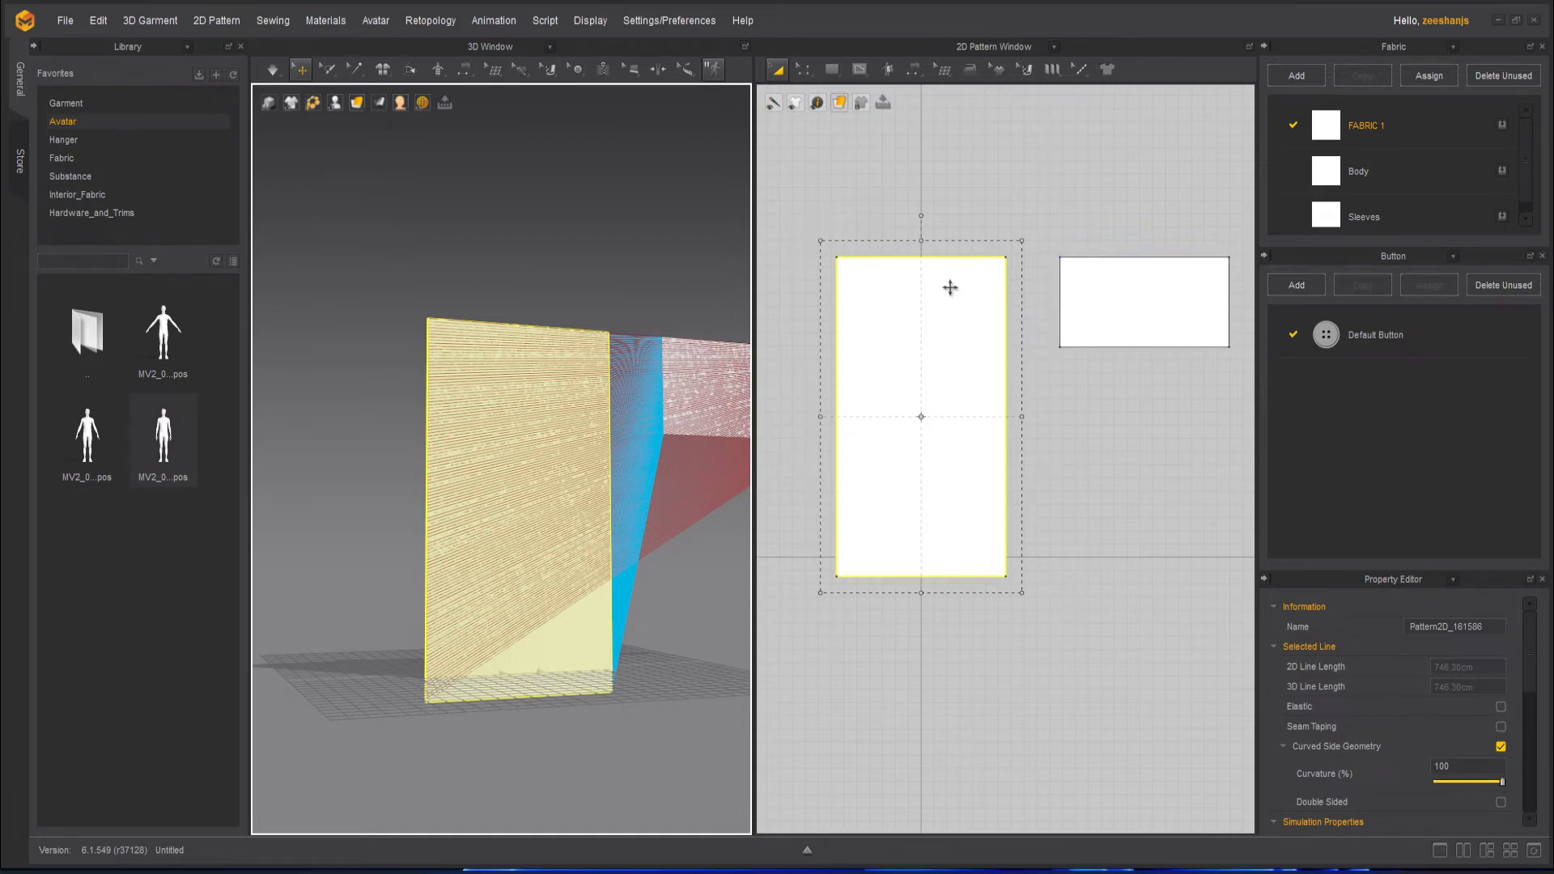
right_click_drag(545, 399, 646, 340)
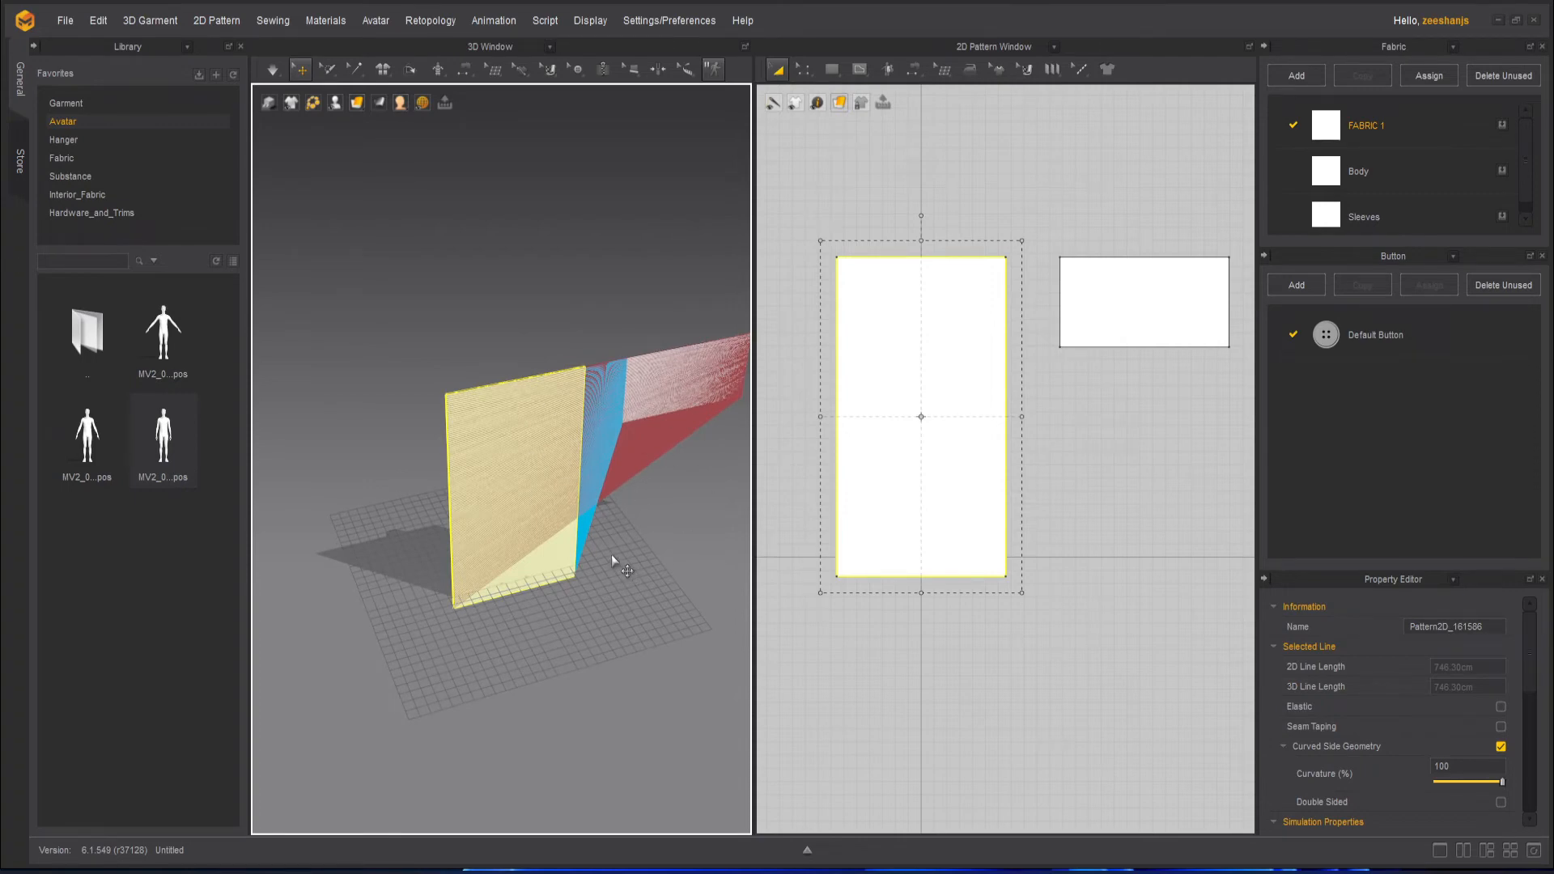
- Simulate the patterns briefly with the lengthened front rectangle and reset the 3D arrangement of all patterns
key("space")
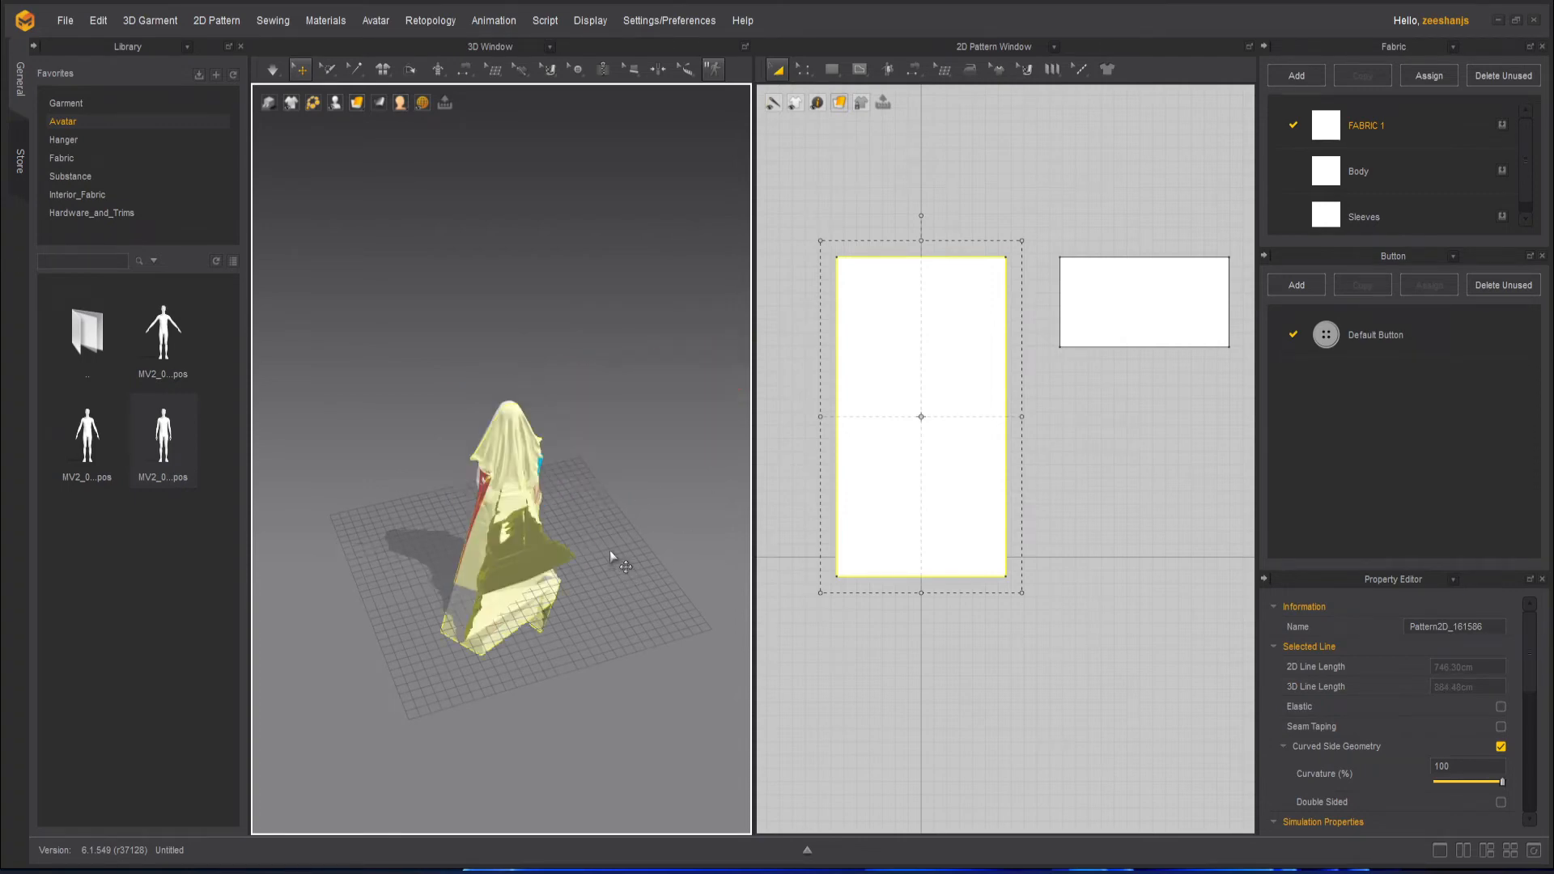
left_click(385, 71)
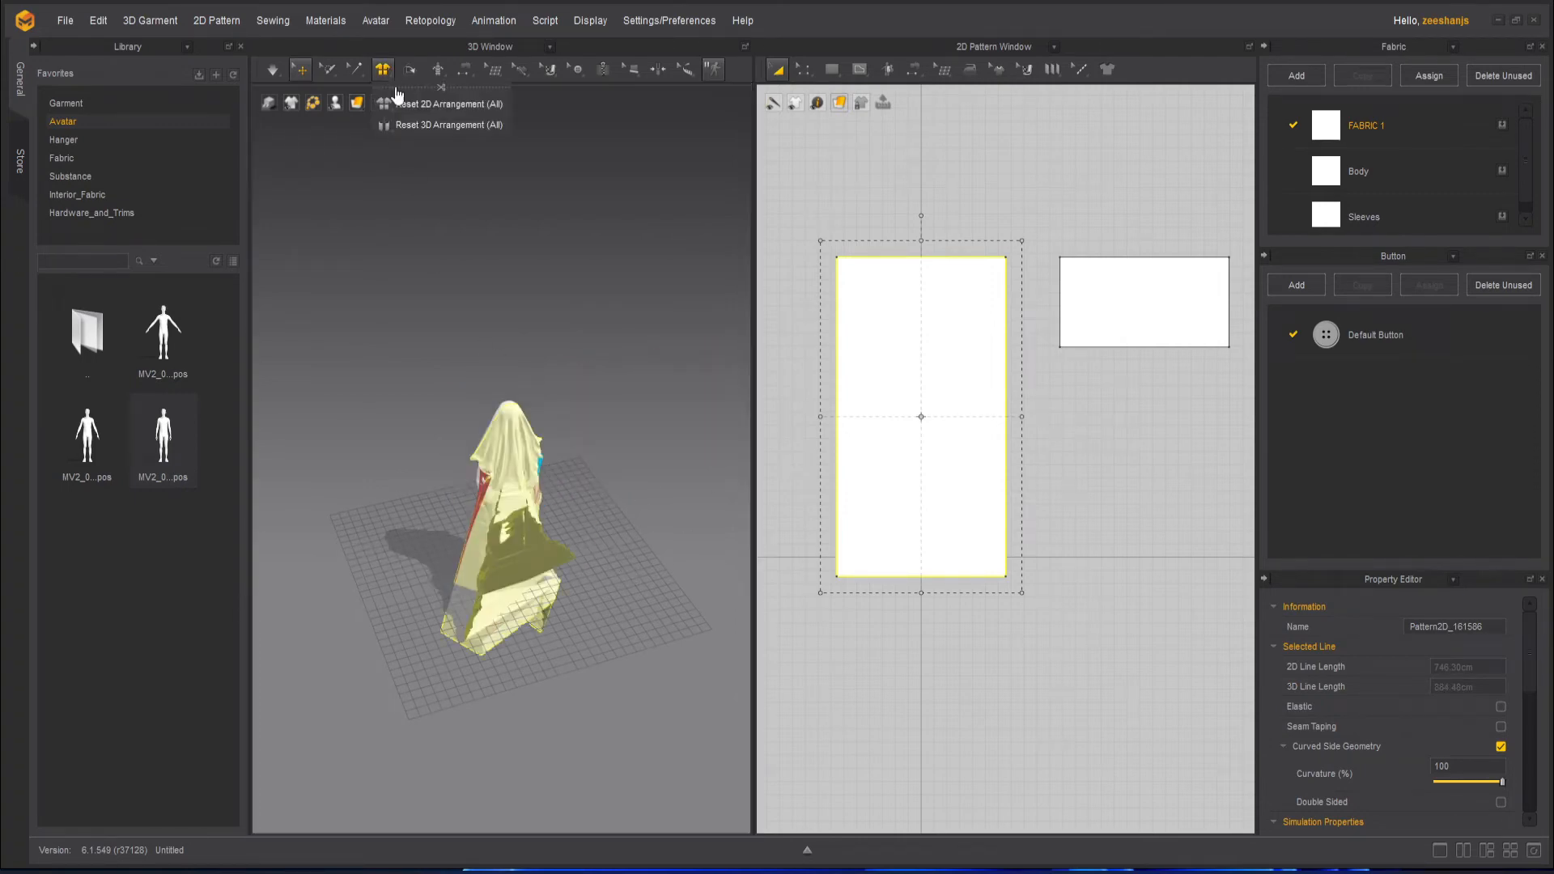
left_click(430, 128)
- Stretch the back rectangle downward to below the avatar's feet and lengthen the front rectangle to match it in the 2D layout
right_click_drag(434, 472, 604, 442)
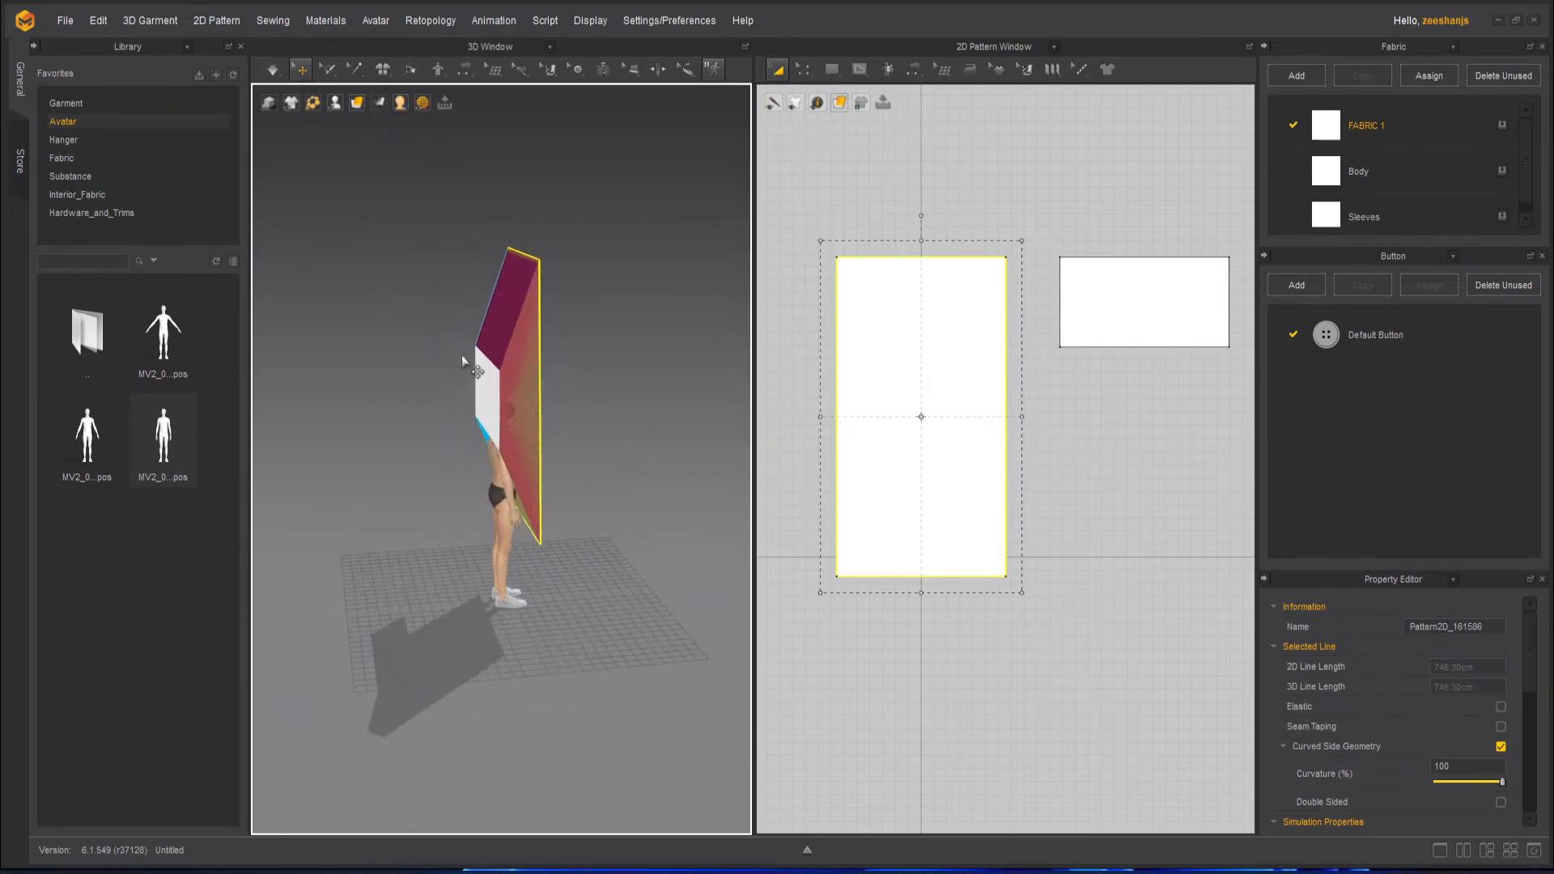
scroll(463, 362, "up", 3)
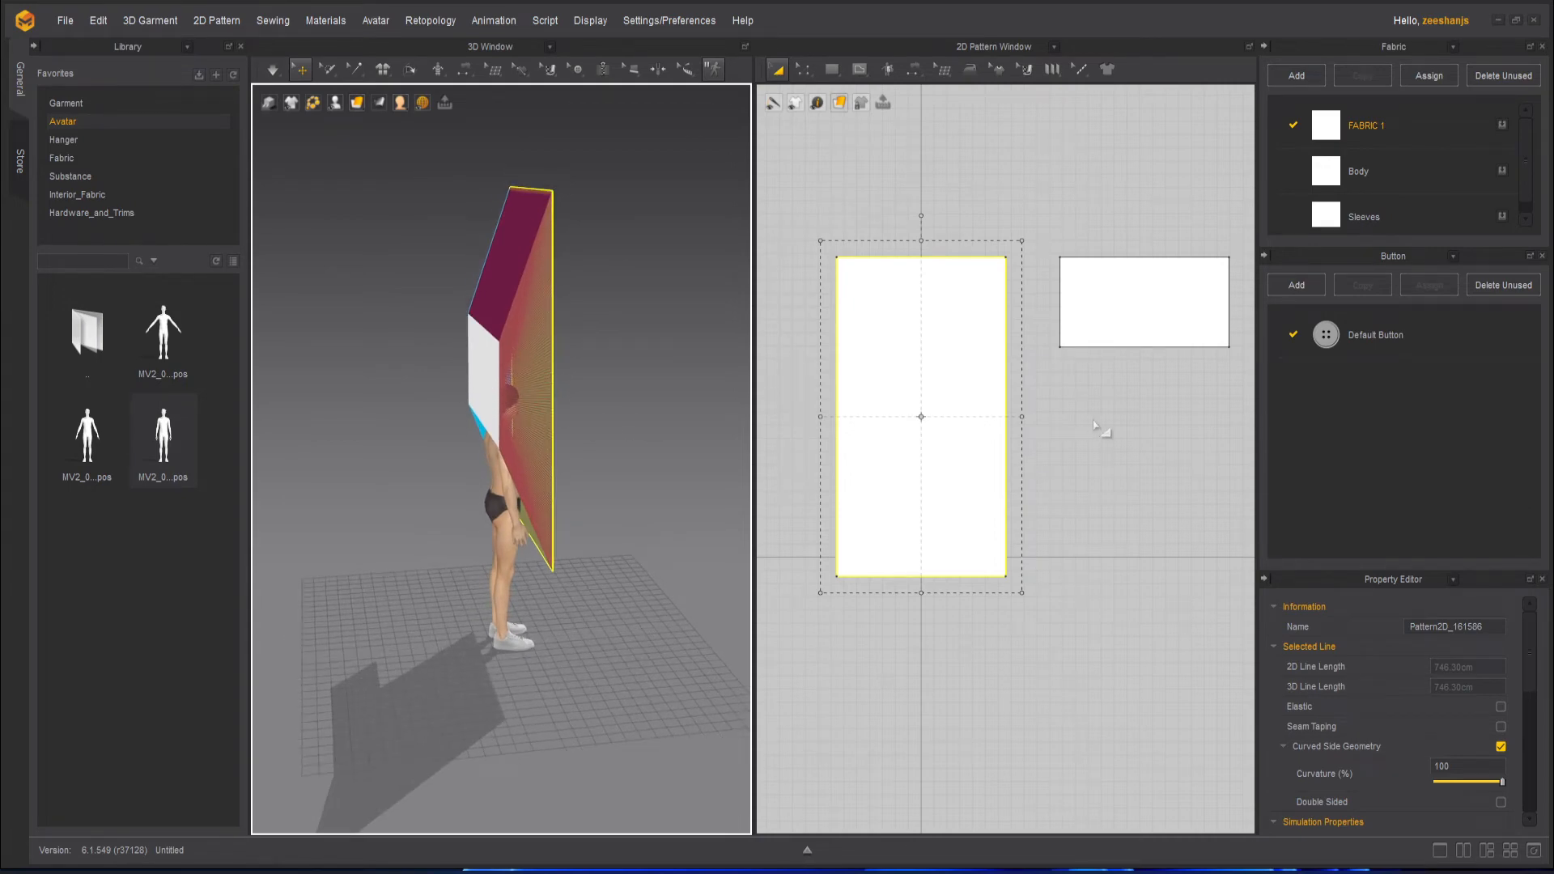
left_click(1123, 294)
left_click_drag(1149, 366, 1173, 650)
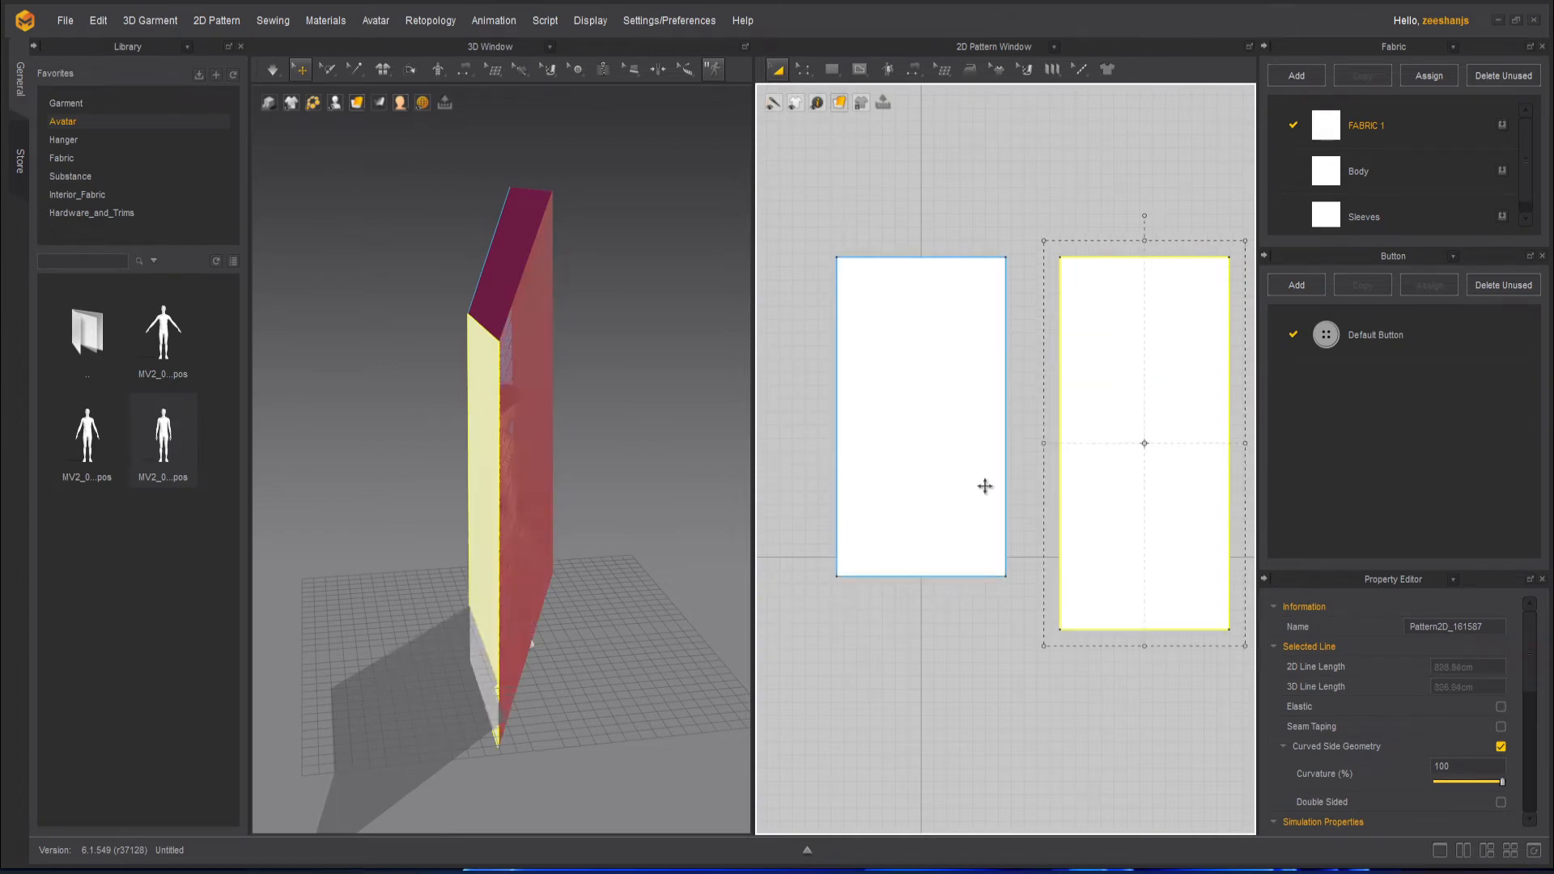
left_click(964, 457)
left_click_drag(920, 591, 933, 647)
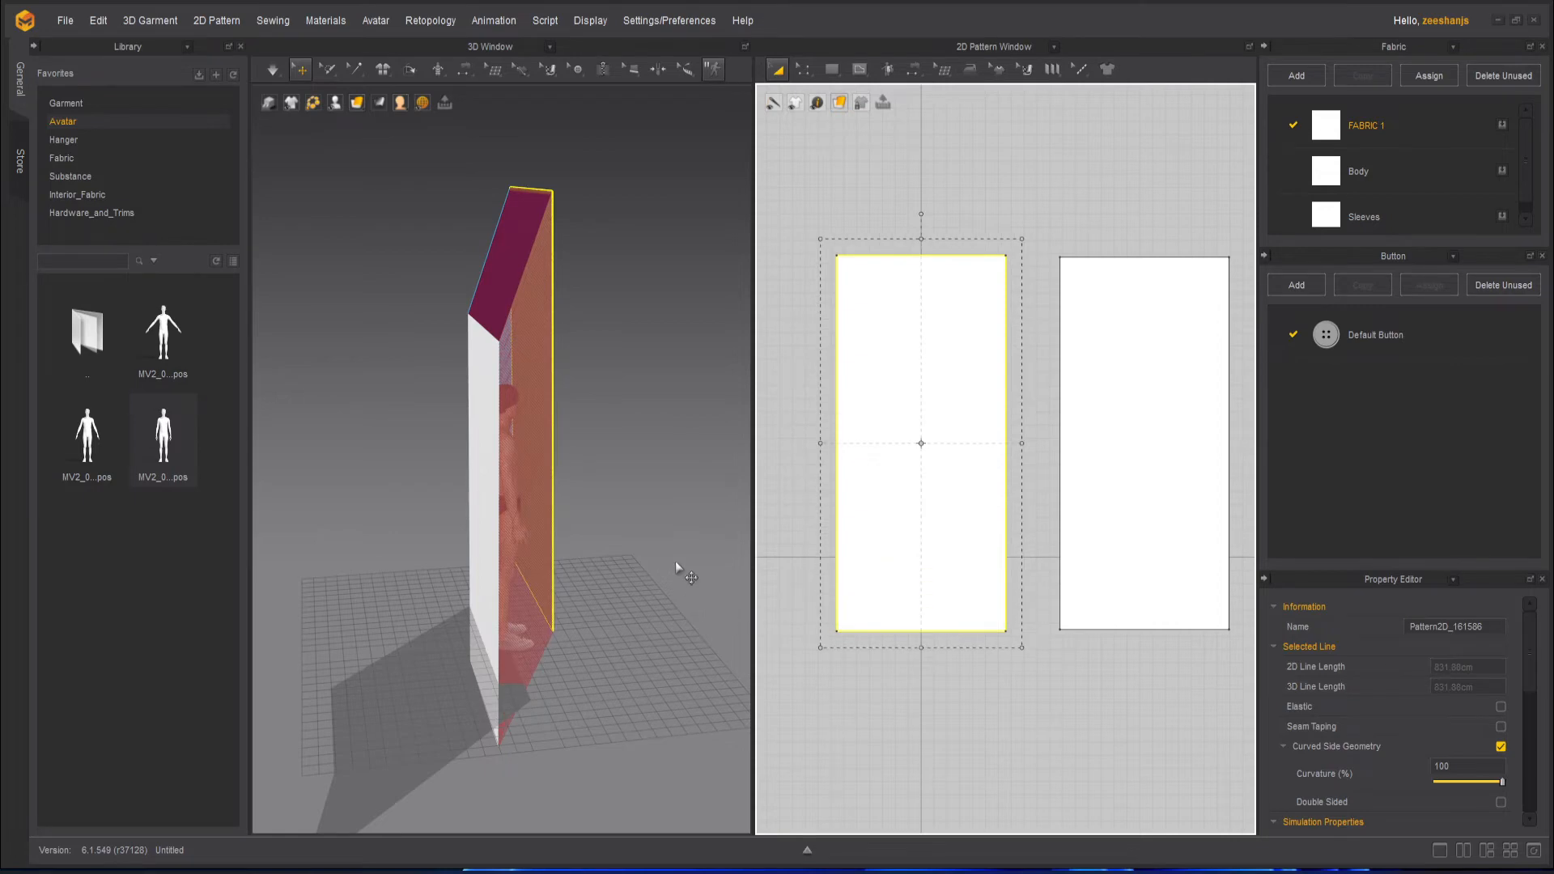
- Lower the front pattern and raise the back pattern in 3D until their top edges line up above the avatar's head
right_click_drag(675, 560, 591, 542)
left_click(528, 460)
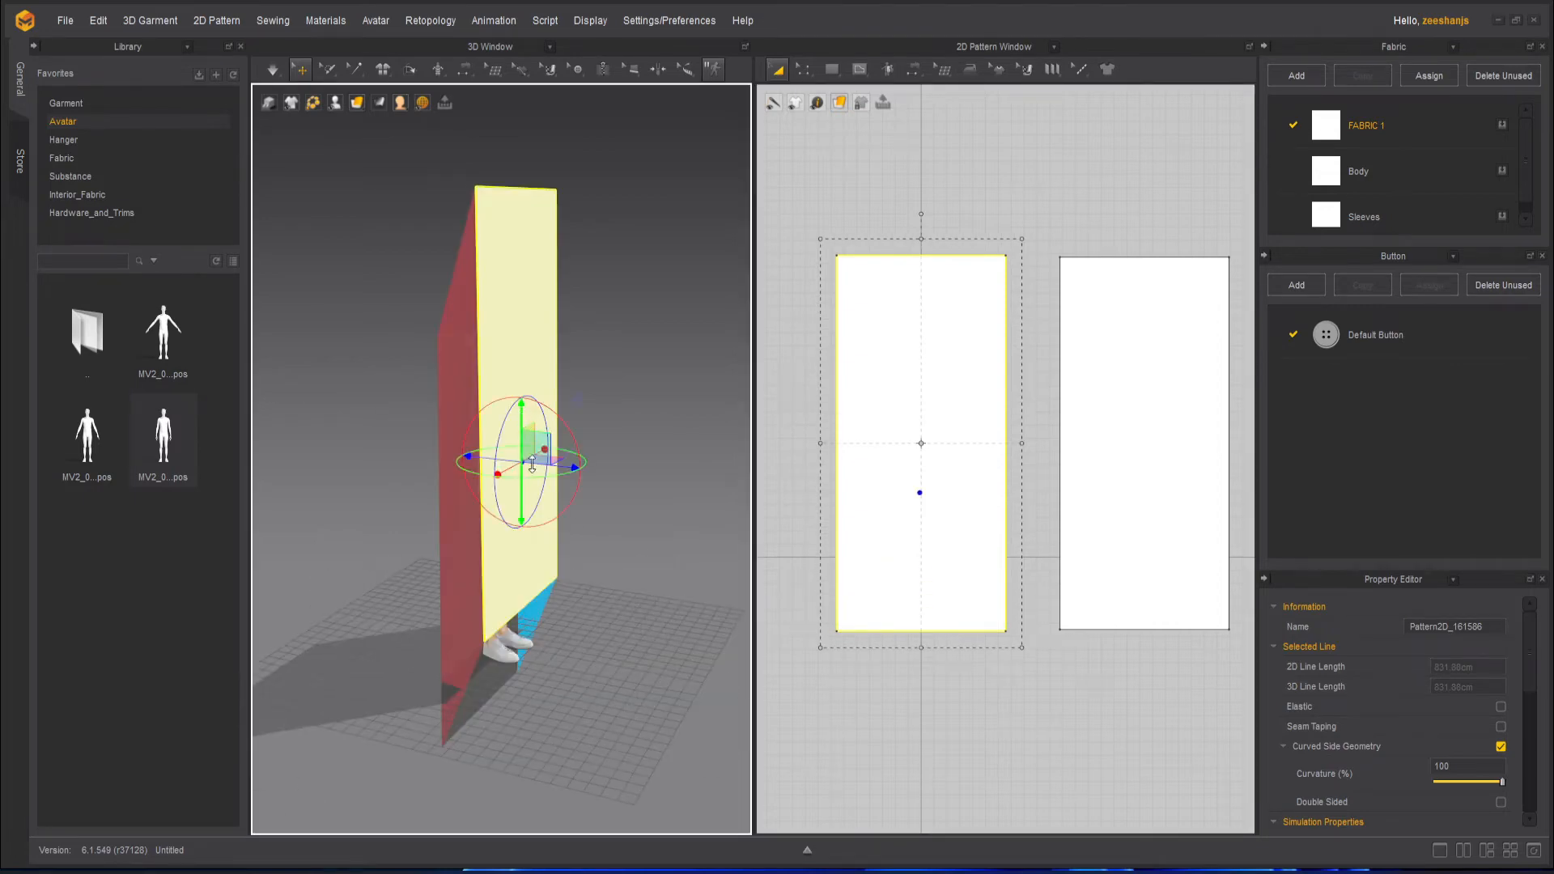
left_click_drag(532, 466, 549, 495)
right_click_drag(526, 554, 619, 560)
left_click(455, 459)
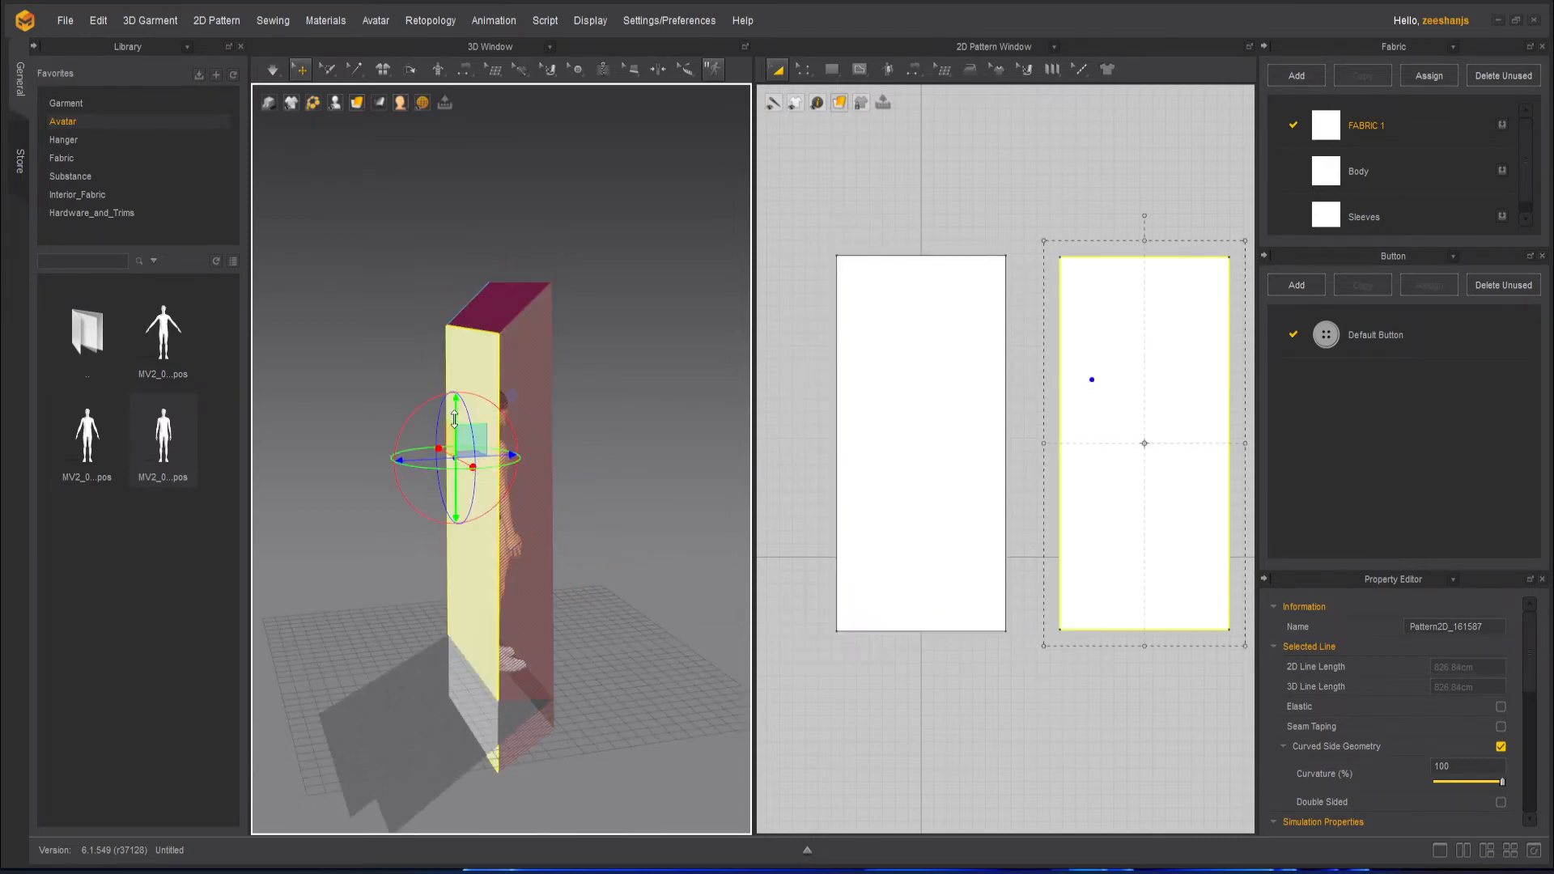
left_click_drag(456, 420, 455, 394)
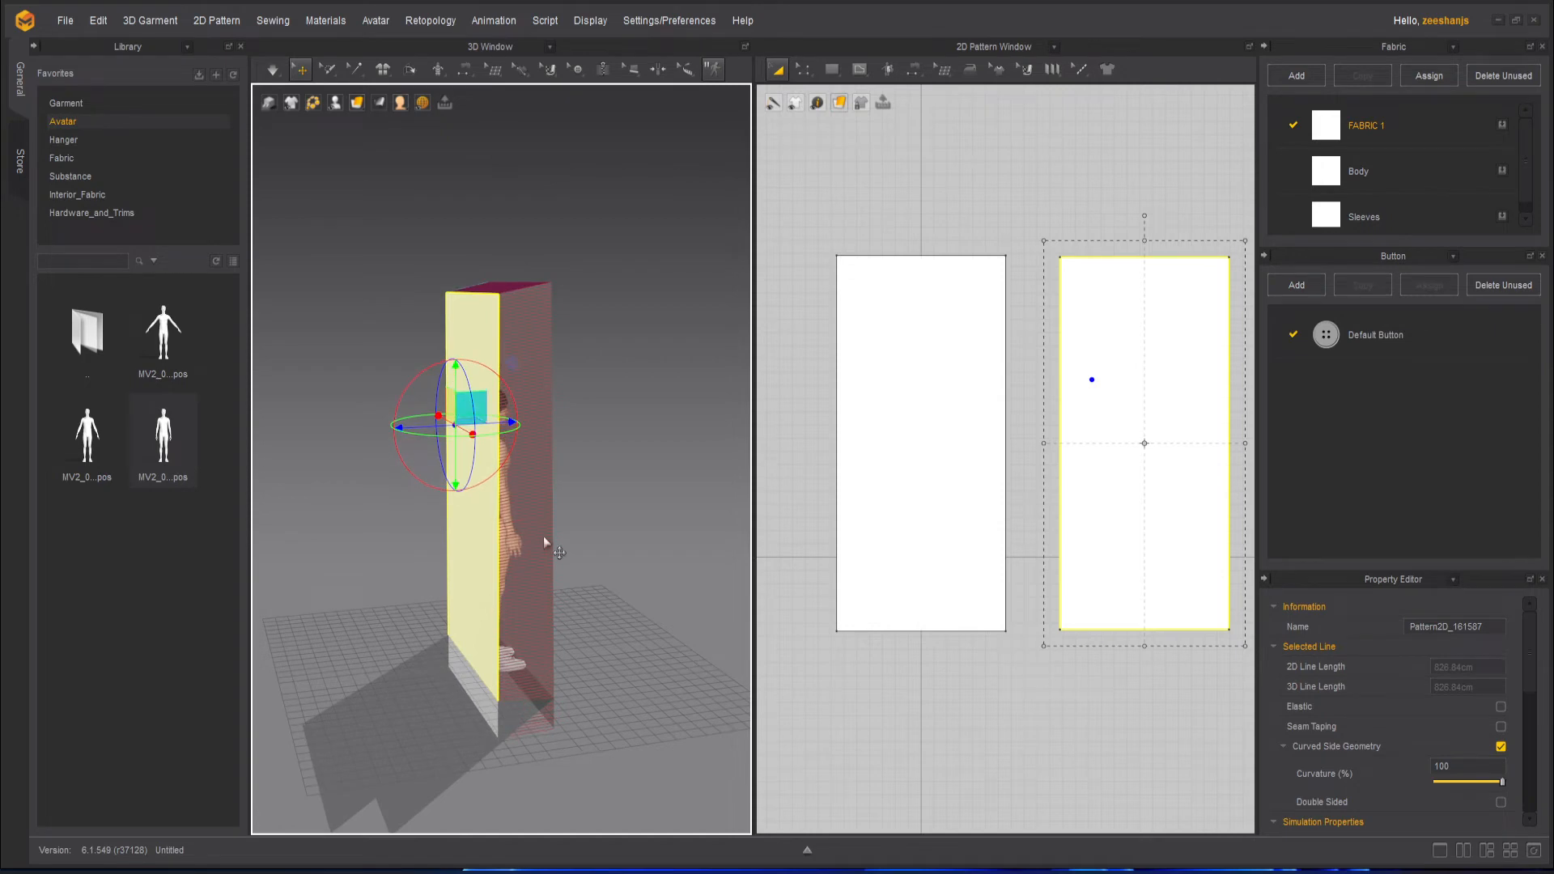
- Sew the bottom edge of the front pattern to the bottom edge of the back pattern with Segment Sewing
right_click_drag(543, 536, 650, 483)
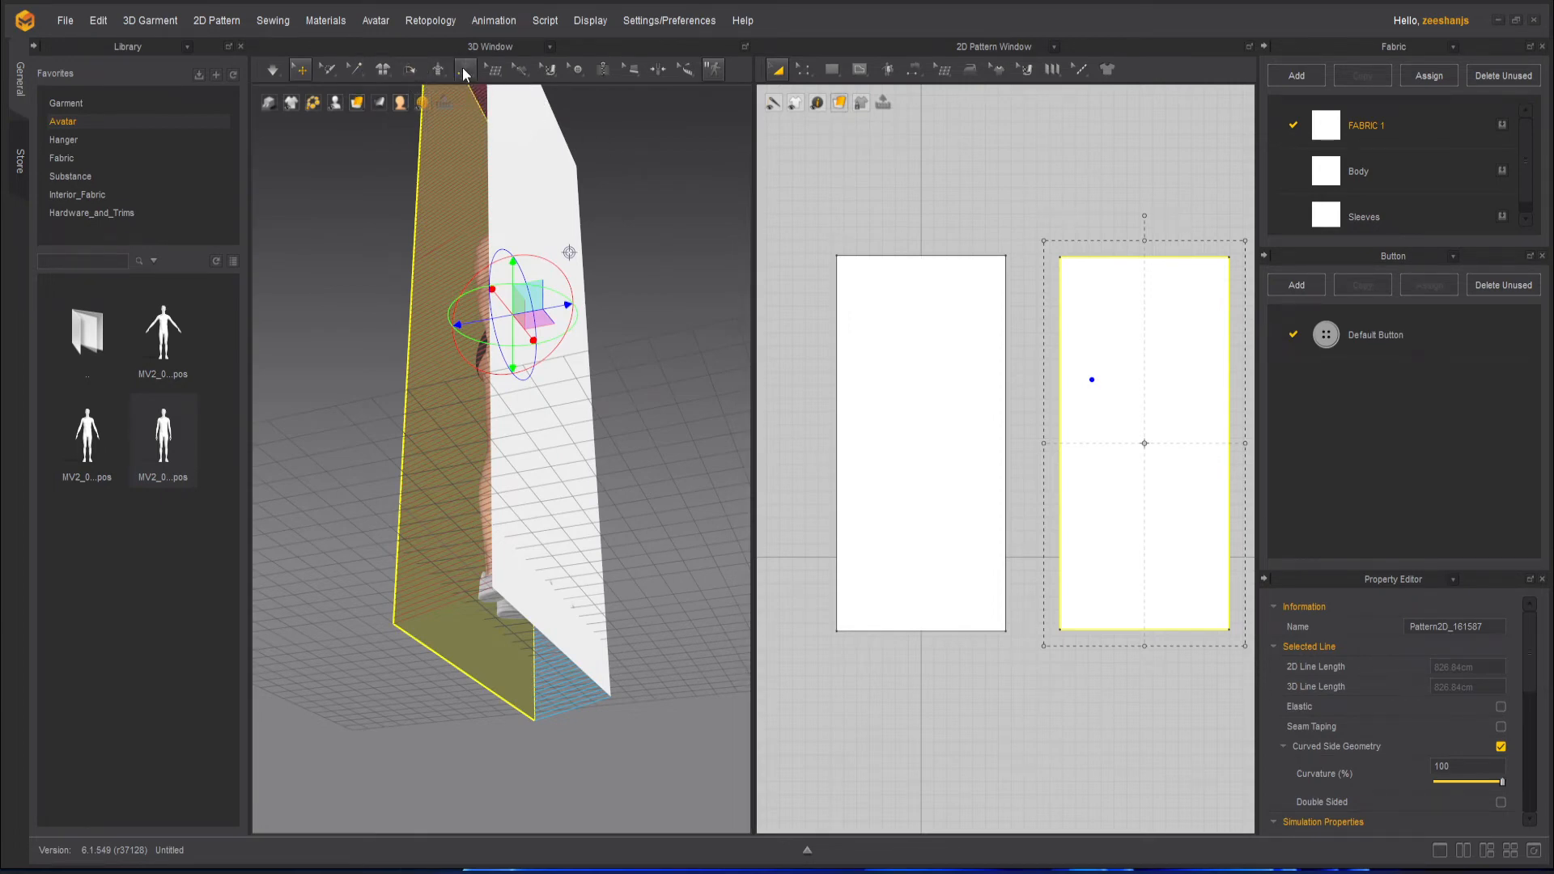
left_click(692, 422)
left_click(466, 70)
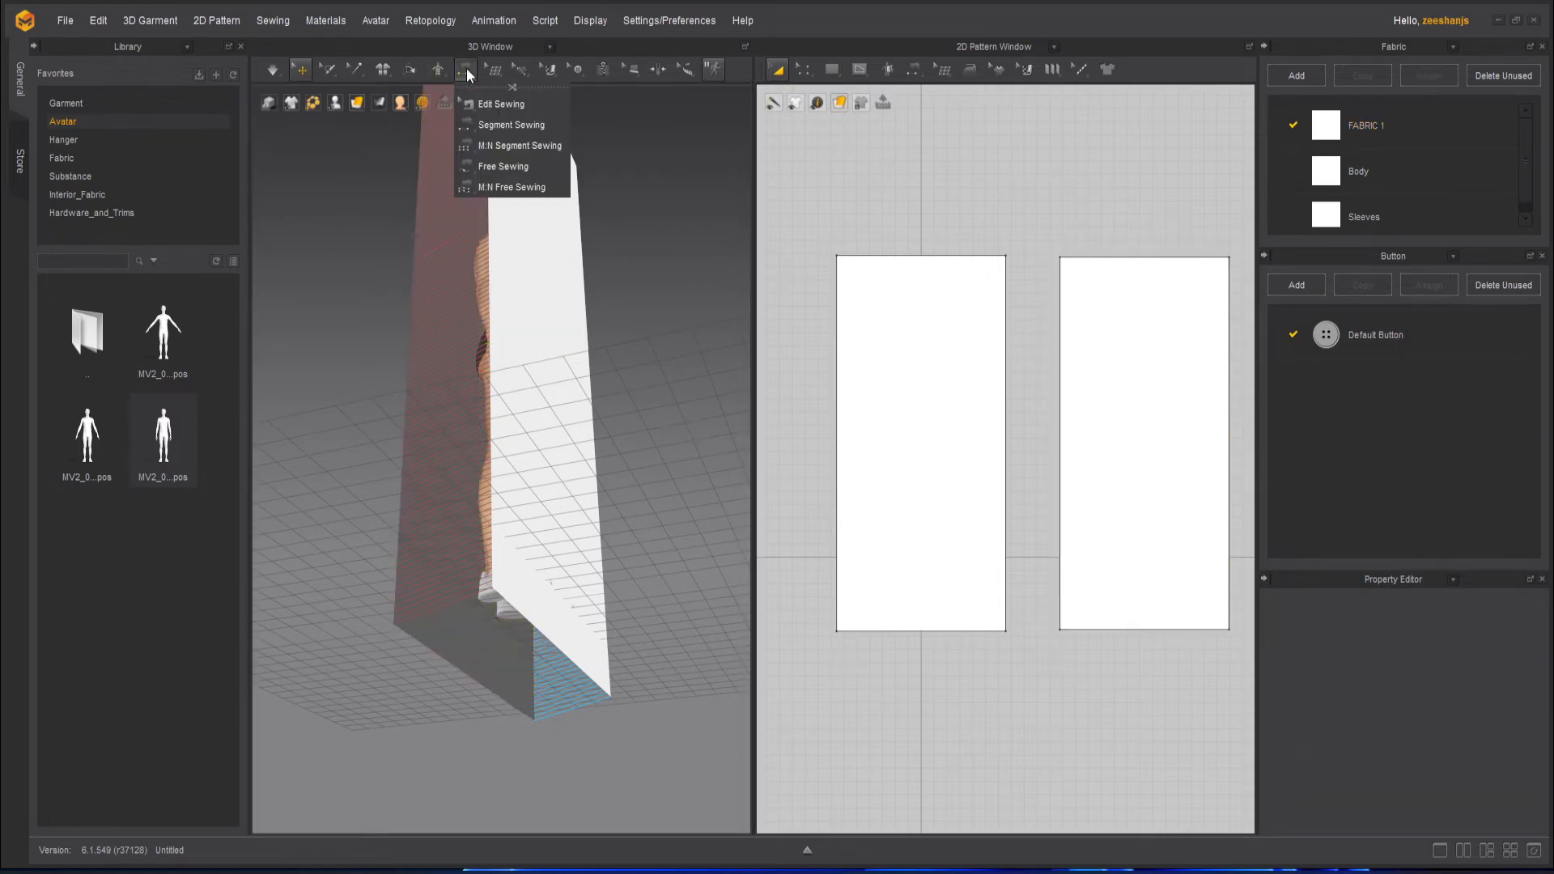
left_click(489, 123)
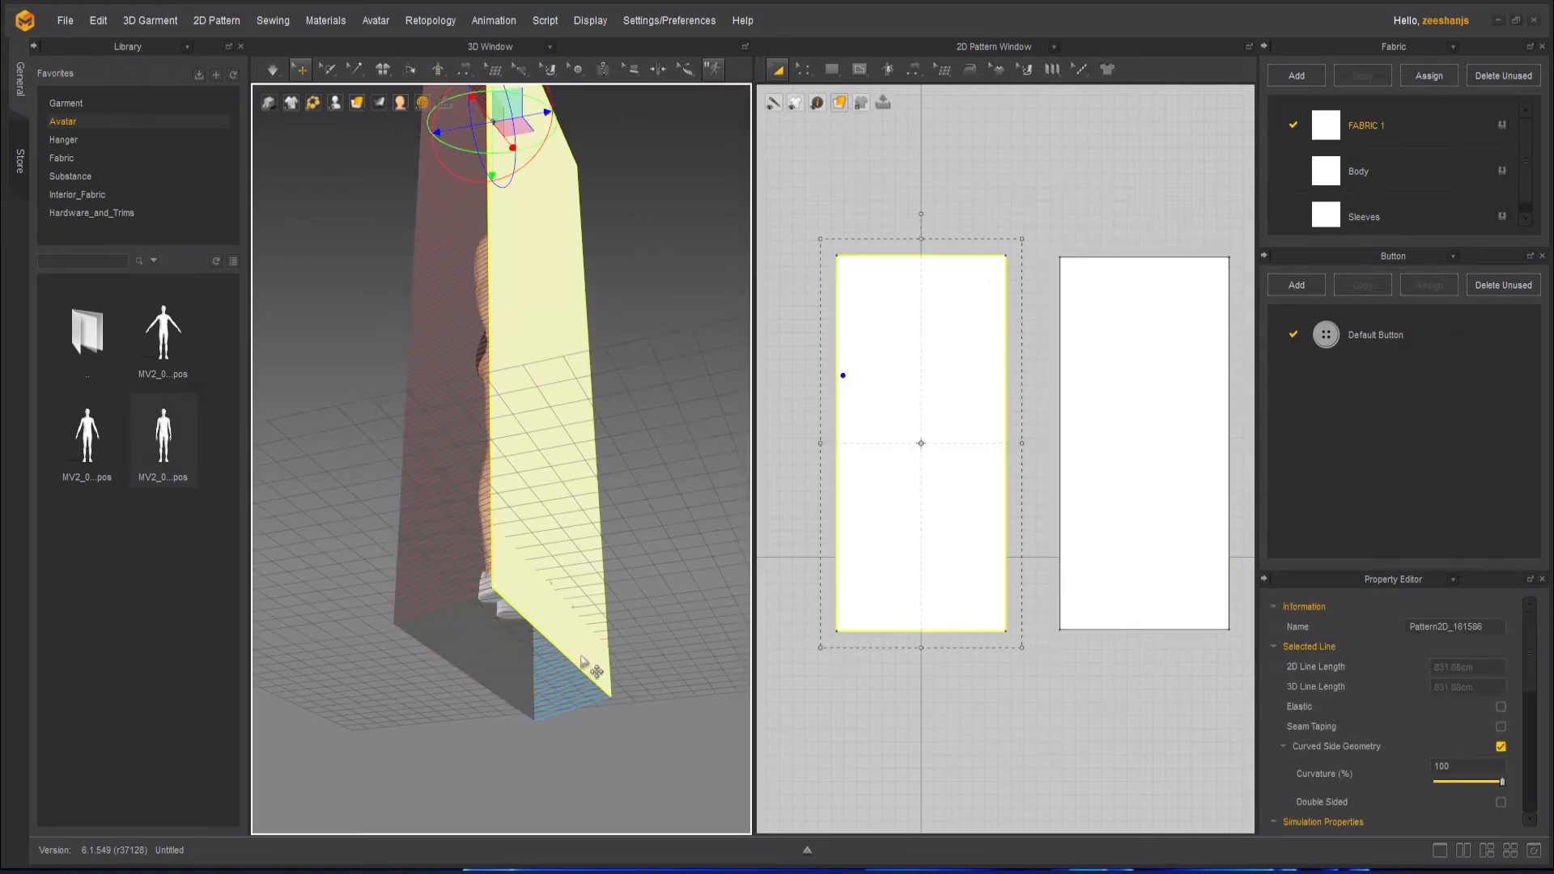
left_click(466, 69)
left_click(493, 128)
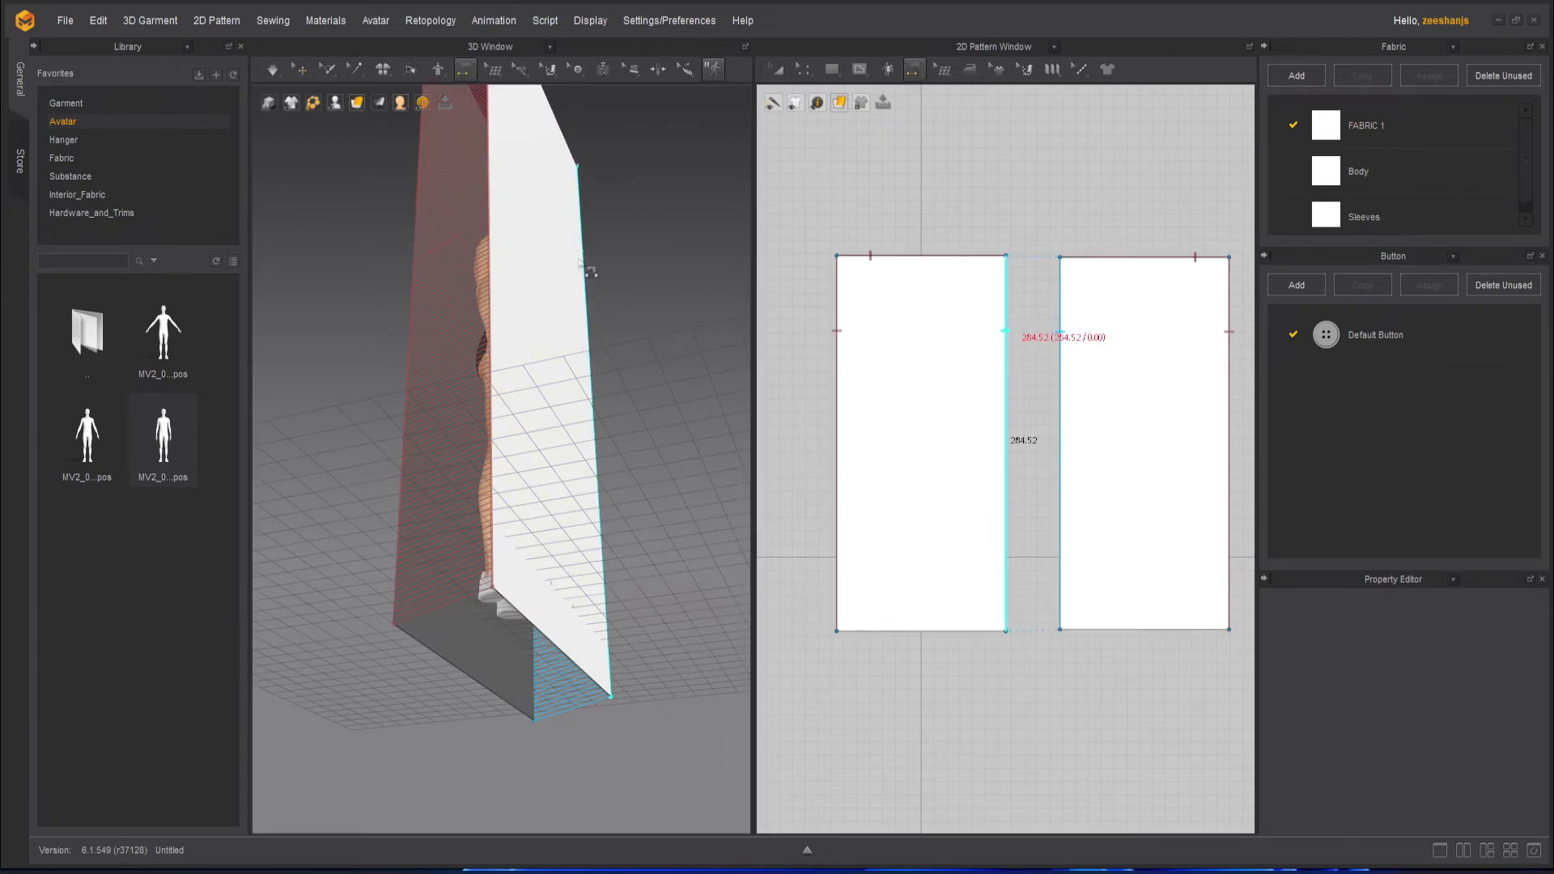
left_click(570, 695)
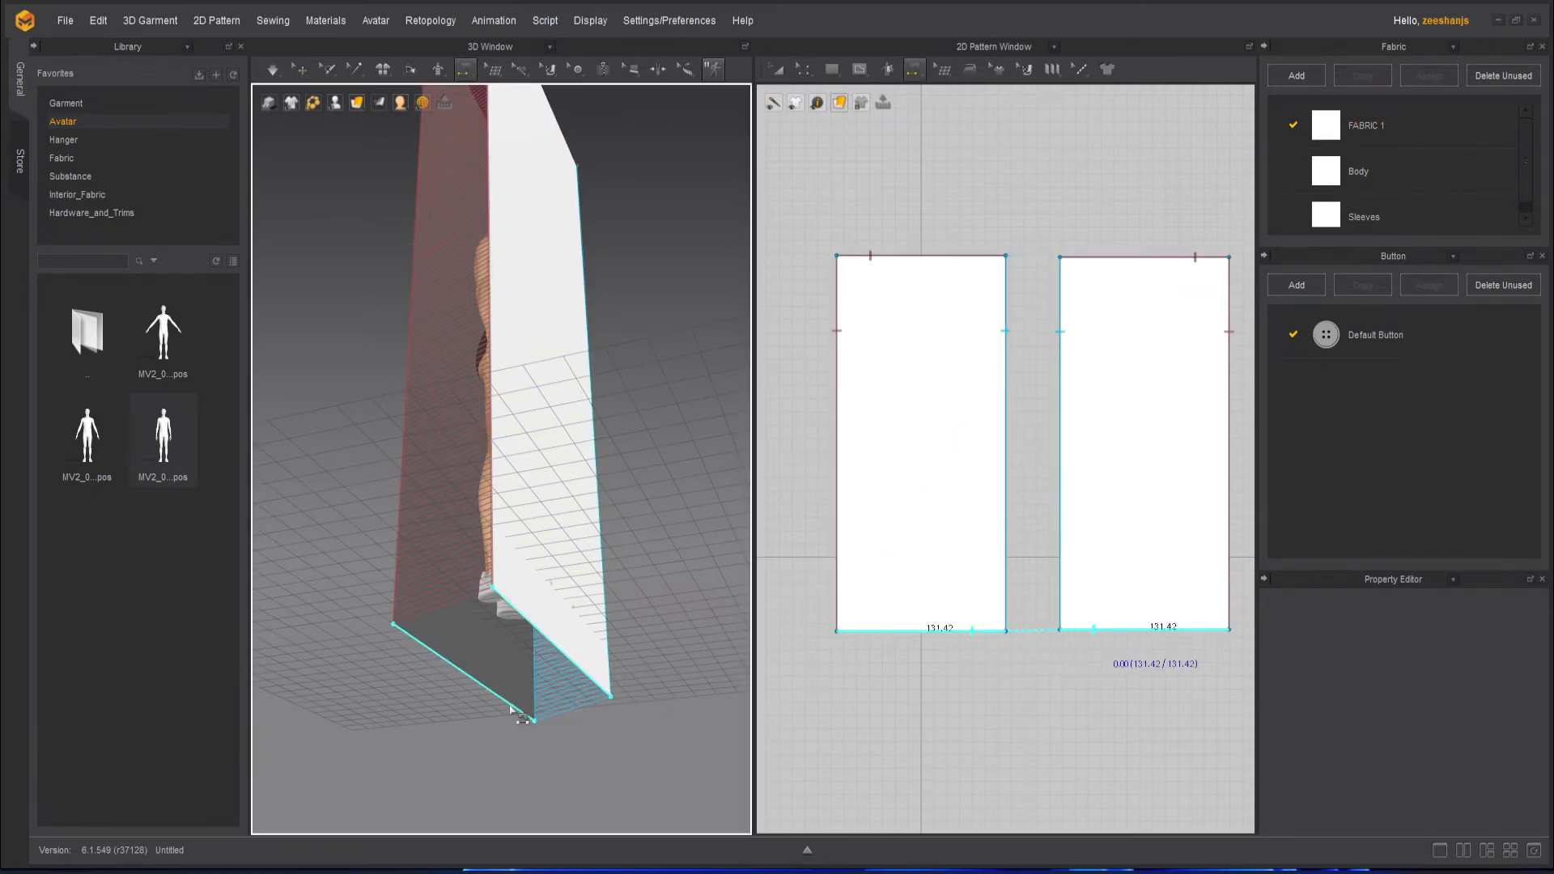
left_click(635, 789)
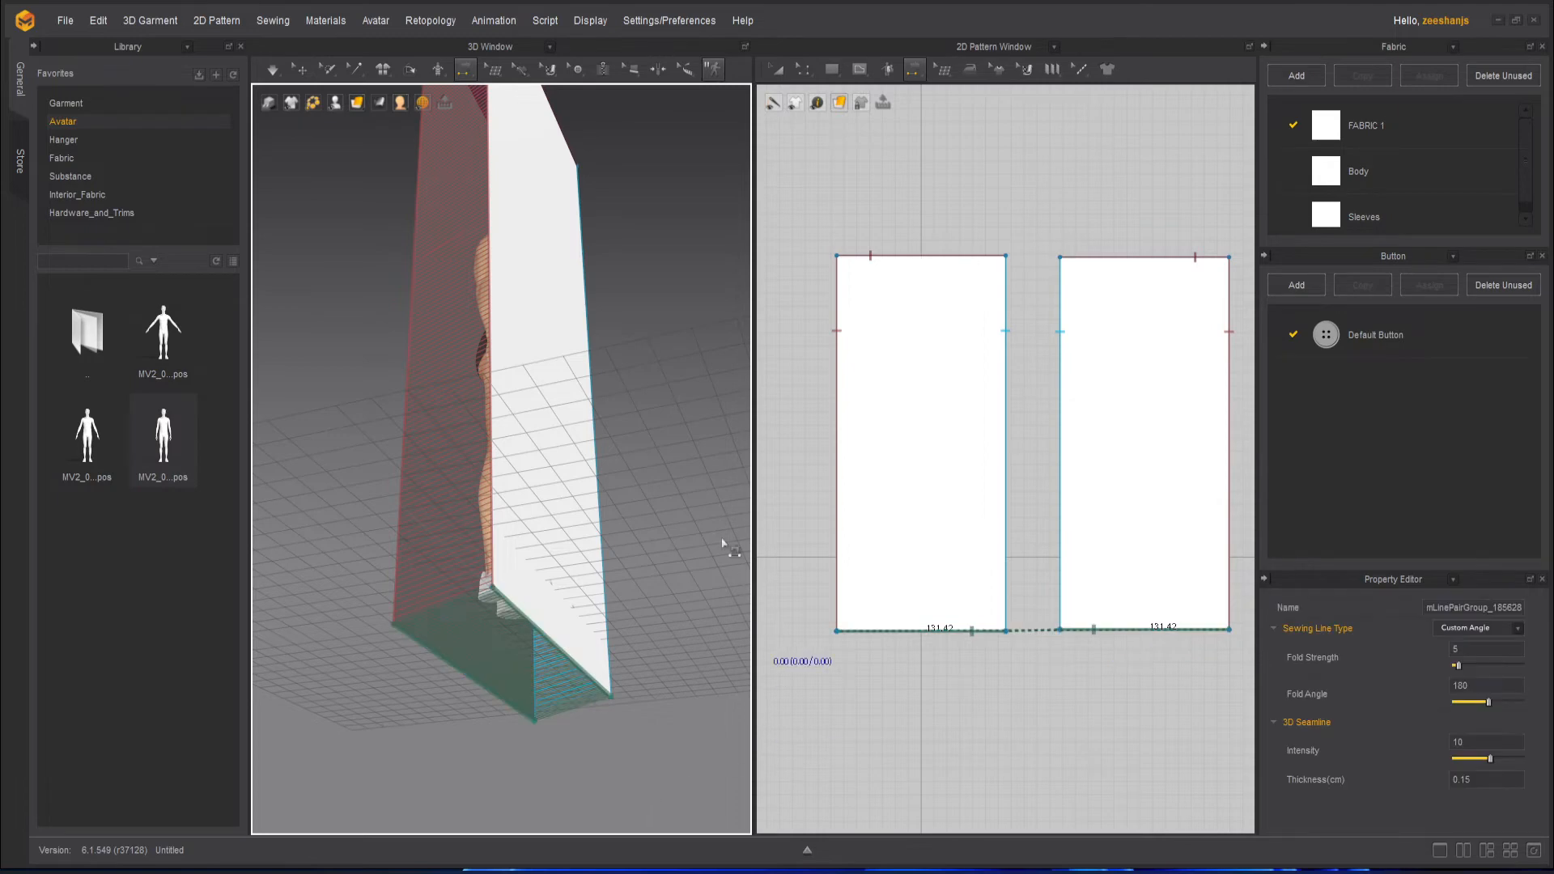
- Simulate the fully sewn patterns over the avatar, pausing and resuming, and examine the long drape from several angles
right_click_drag(726, 545, 635, 440)
left_click(273, 75)
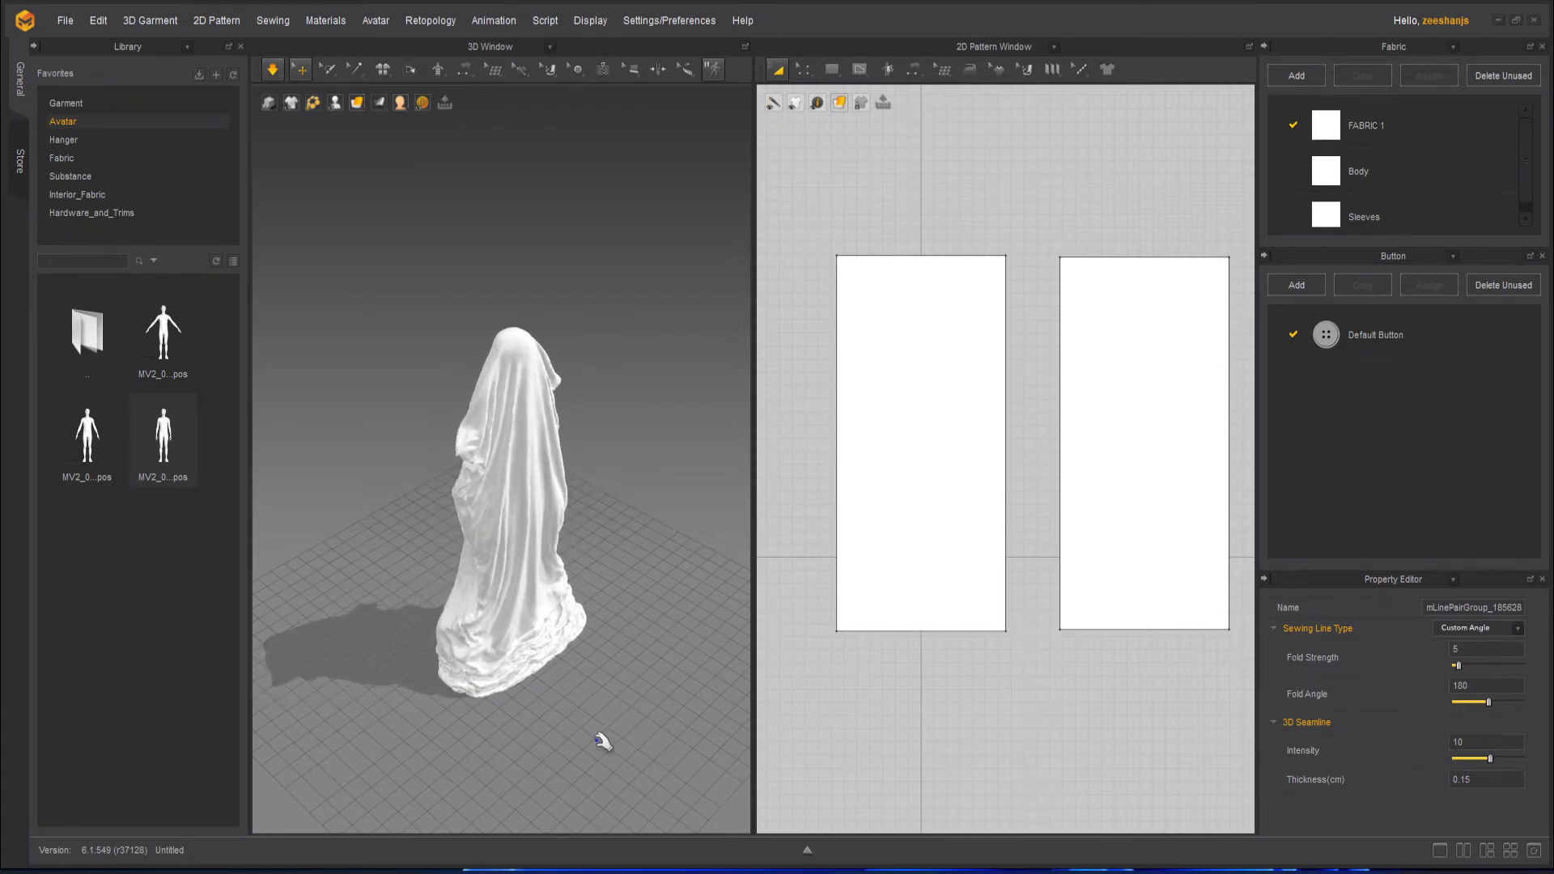
right_click_drag(600, 742, 503, 688)
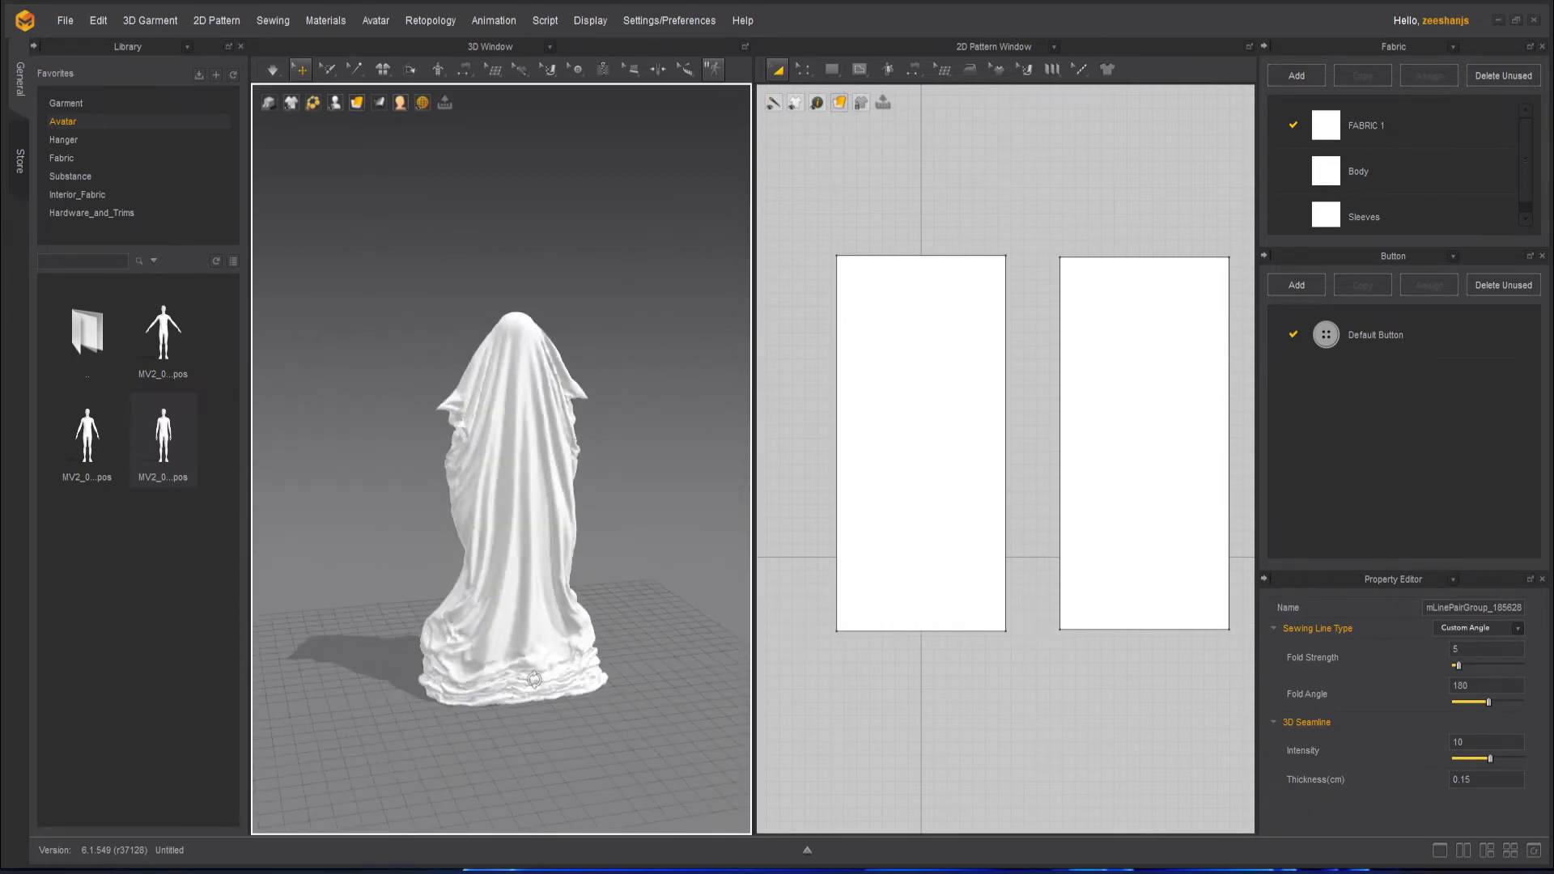
key("space")
scroll(504, 468, "up", 3)
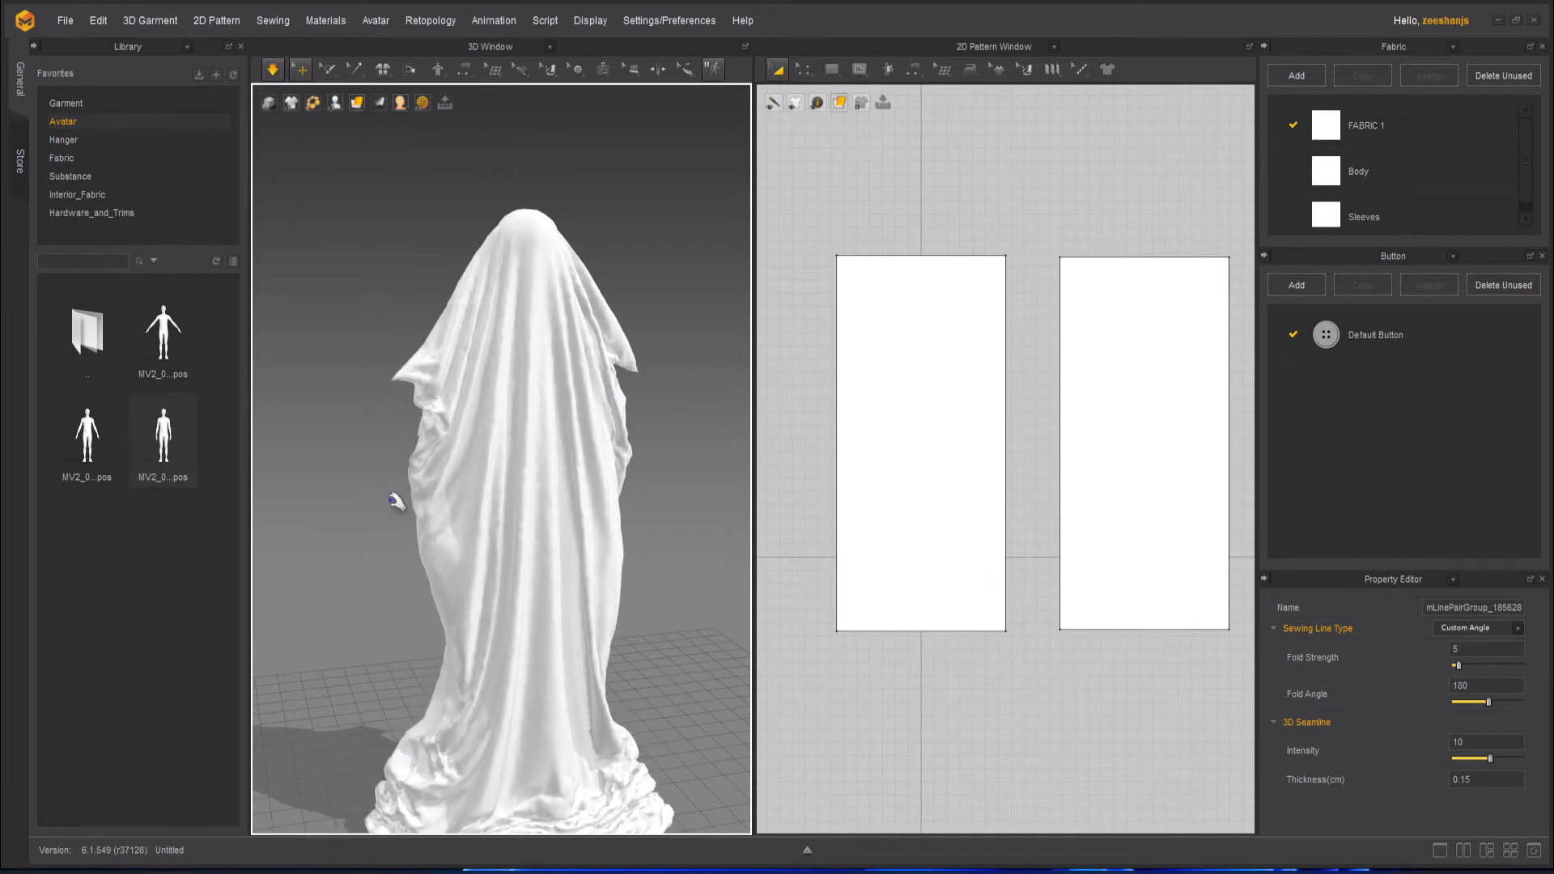
key("space")
right_click_drag(538, 631, 396, 593)
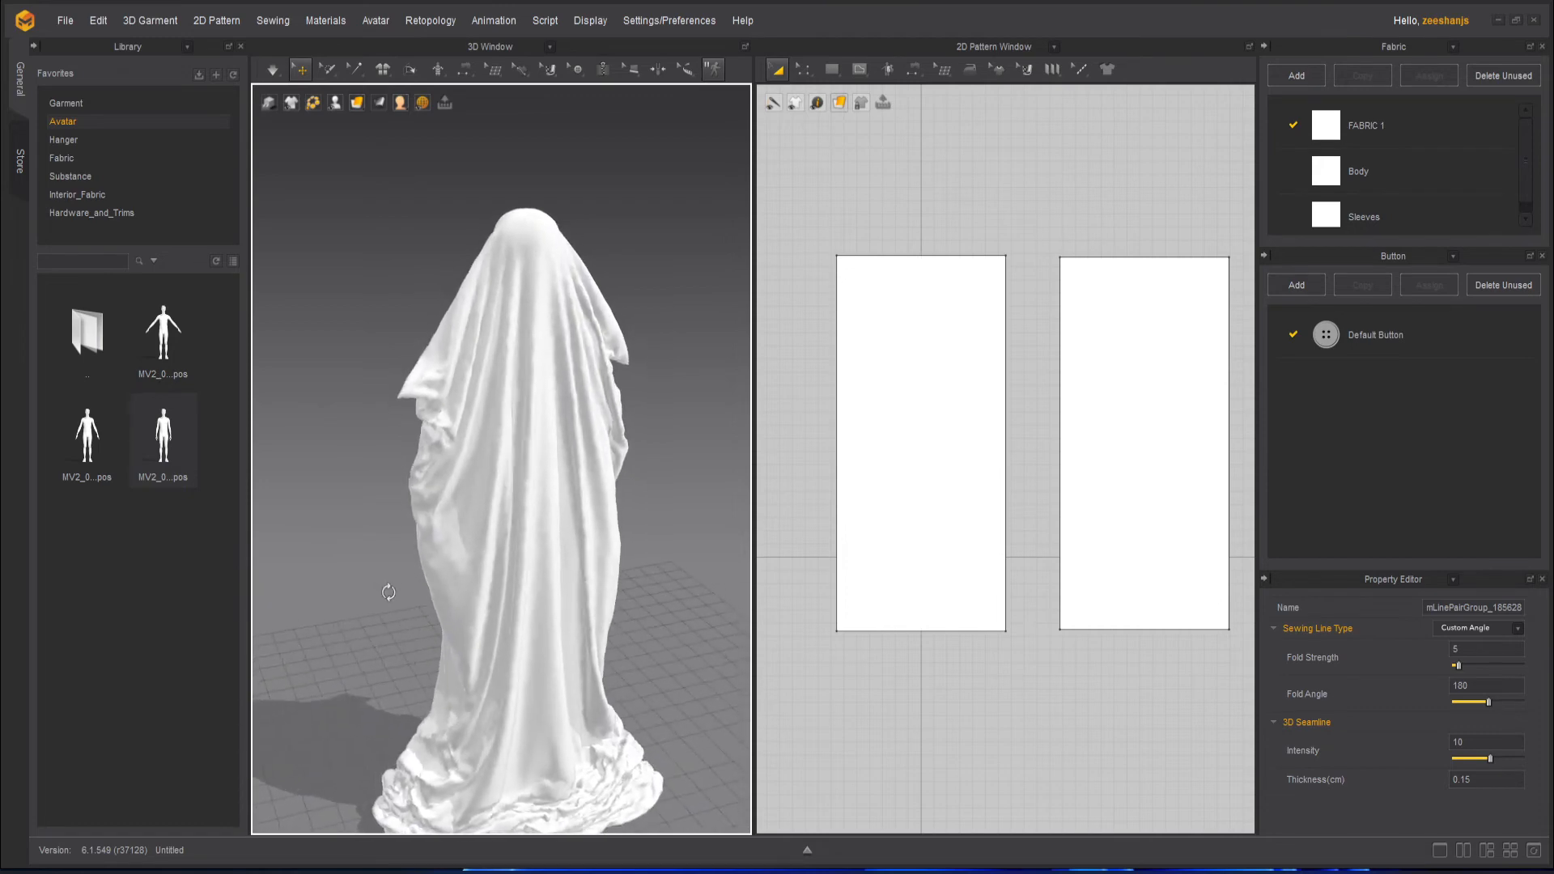
key("space")
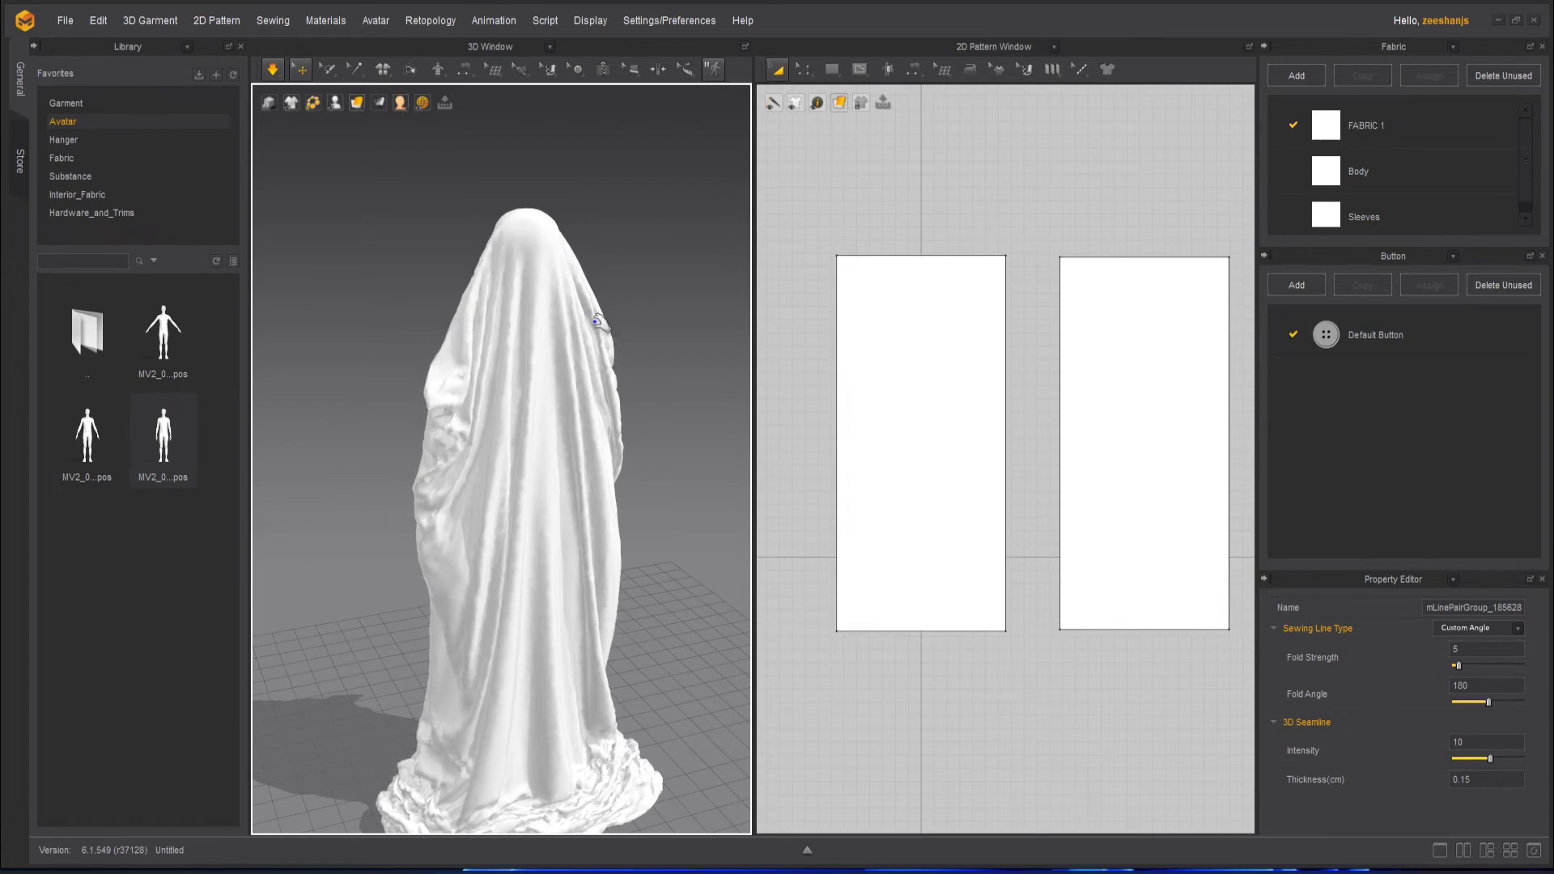
left_click(860, 313)
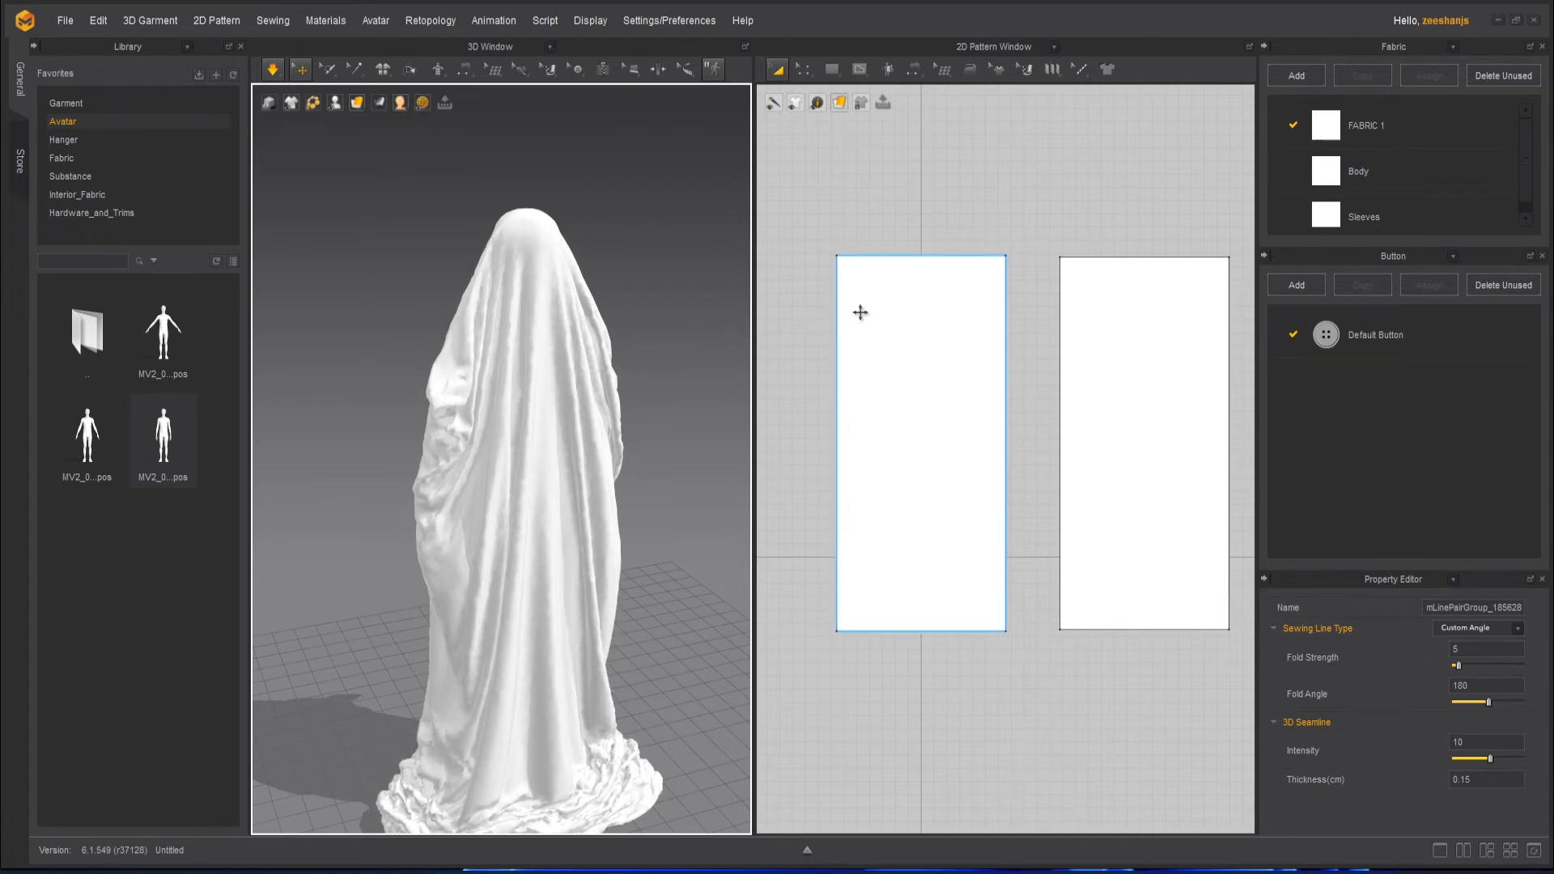
left_click(866, 236)
left_click(866, 237)
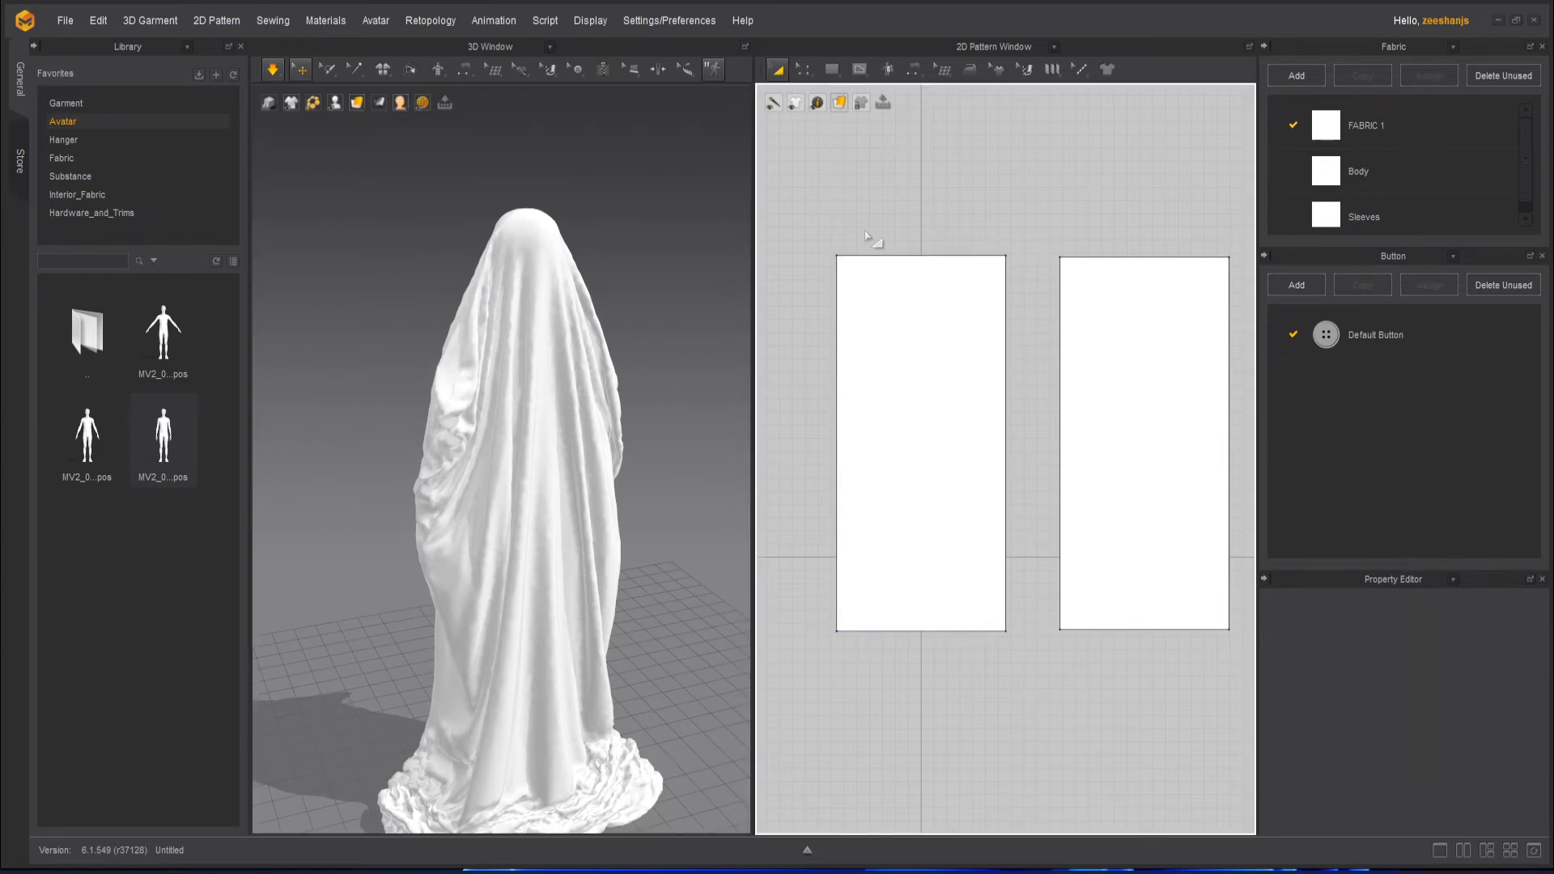
- Undo the simulation, bottom seam, 3D moves and both length changes, back to the two short rectangles draped over the head
key("ctrl+z")
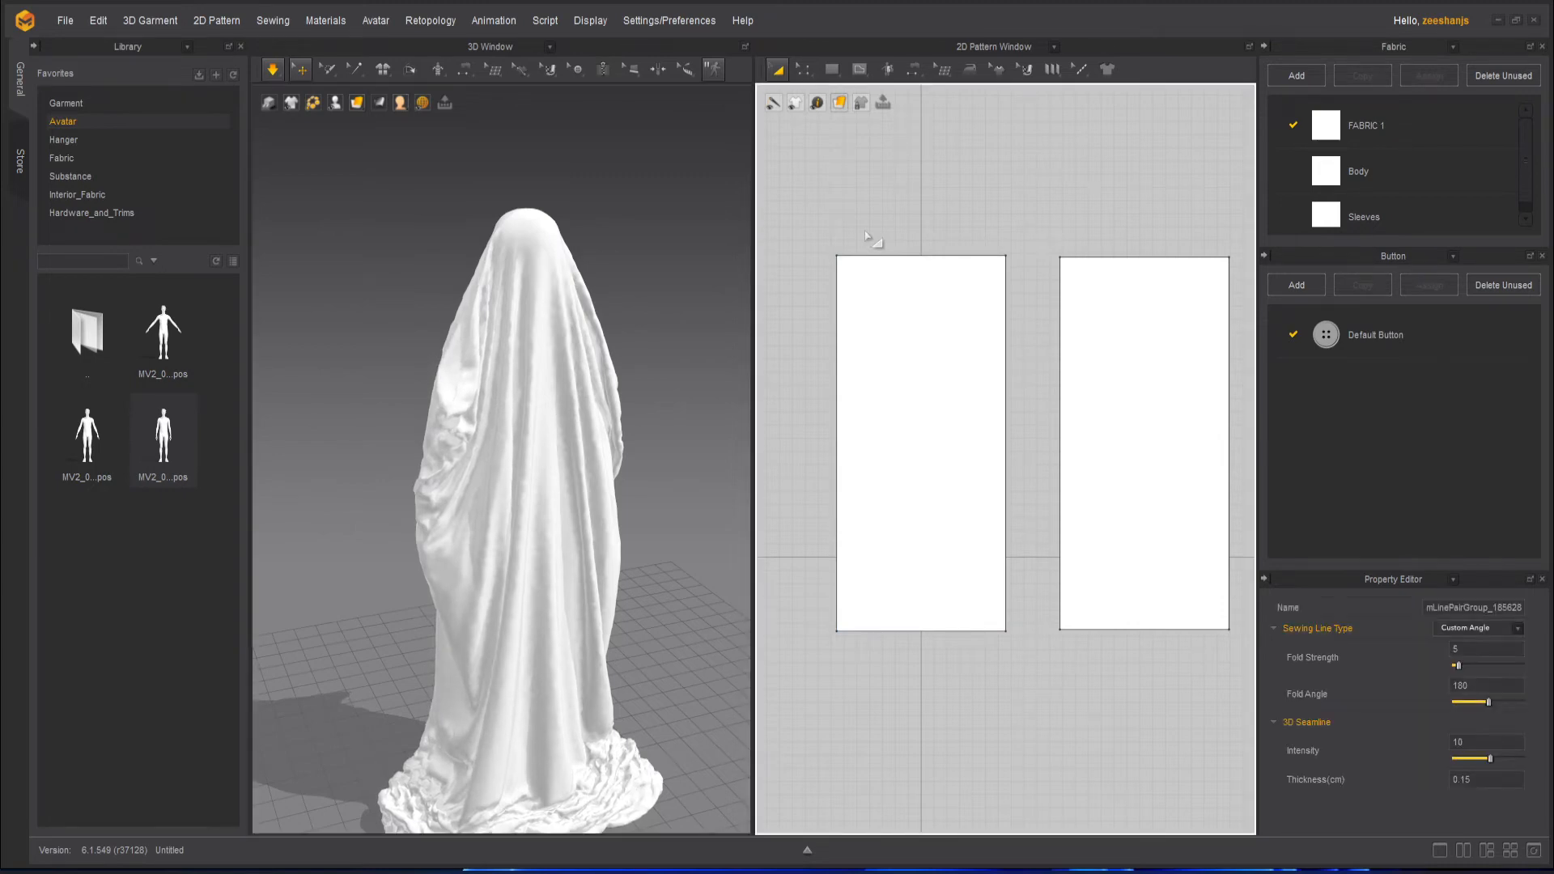
key("ctrl+z")
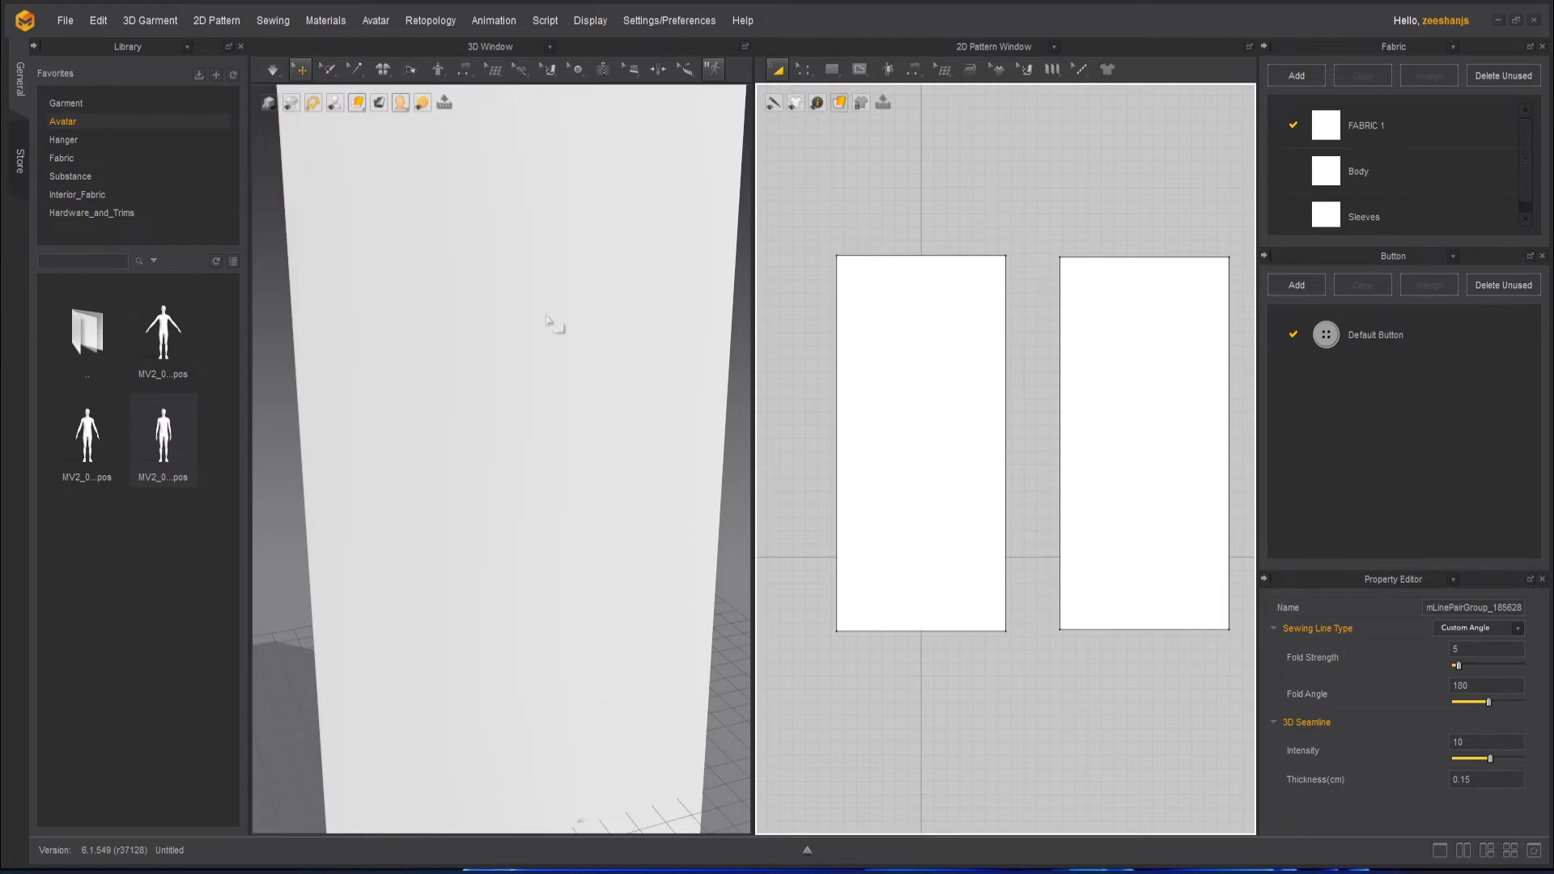
scroll(551, 314, "down", 4)
right_click_drag(541, 363, 597, 405)
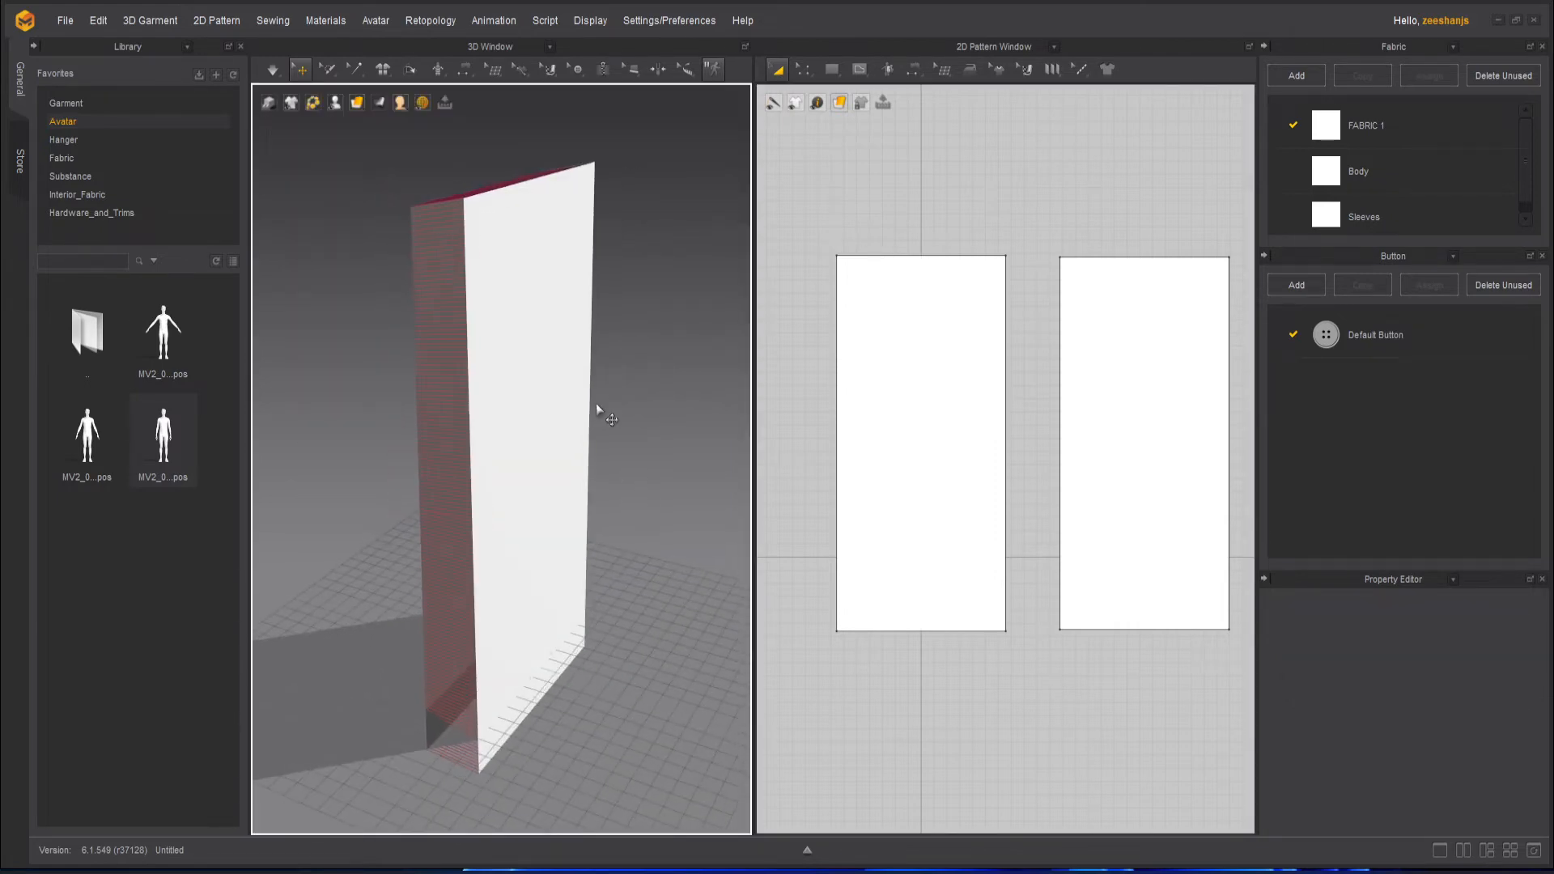
left_click(595, 404)
key("ctrl+z")
key("ctrl+z")
key("ctrl+z")
key("ctrl+z")
key("ctrl+z")
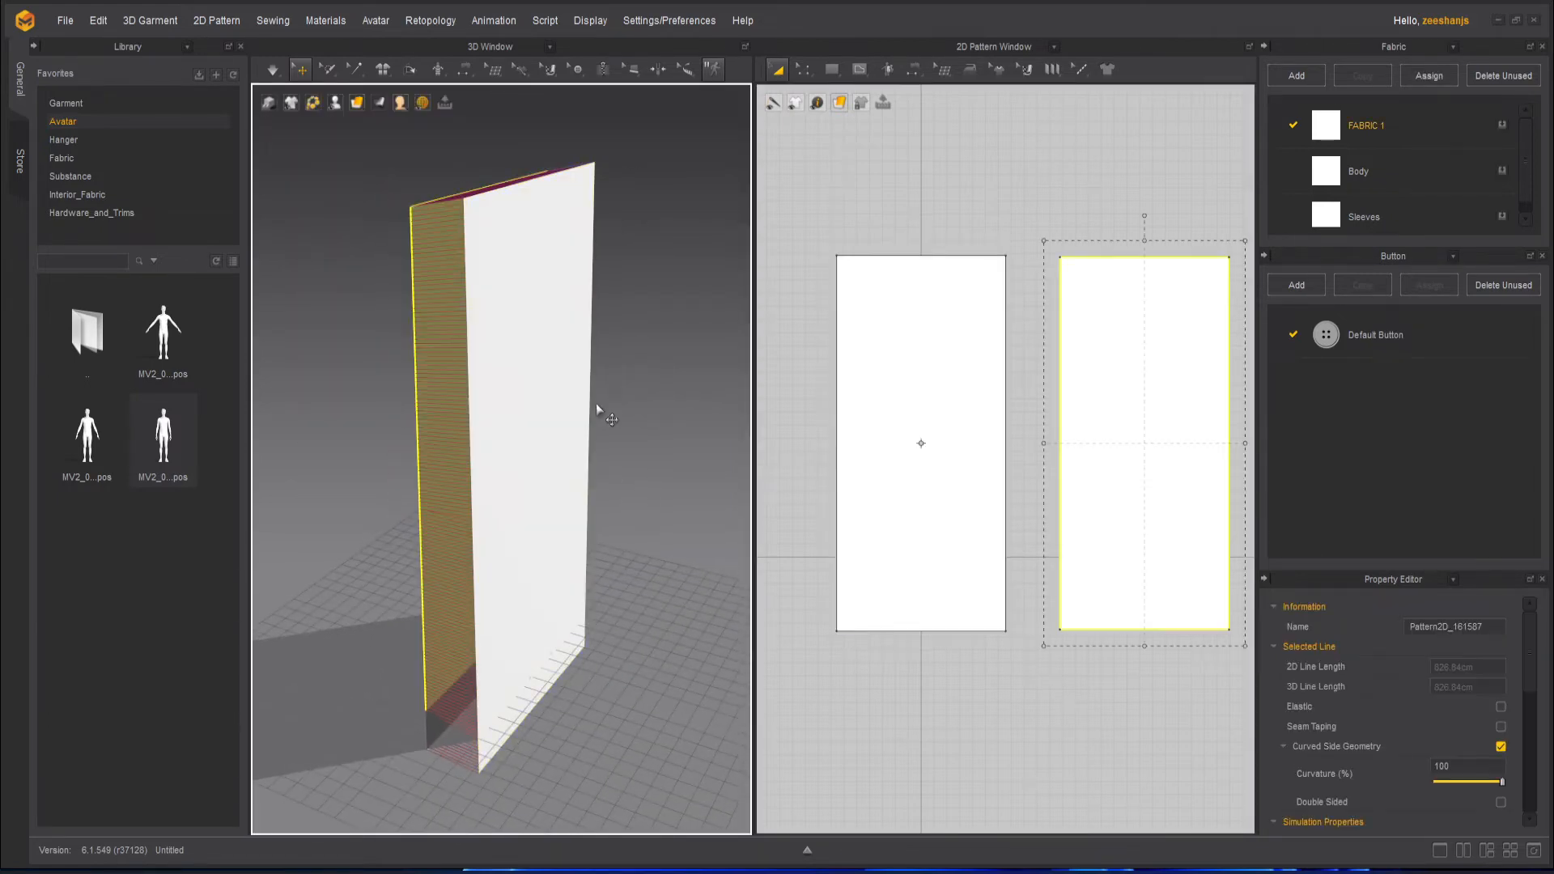
key("ctrl+z")
key("ctrl+z")
key("ctrl+z")
key("ctrl+z")
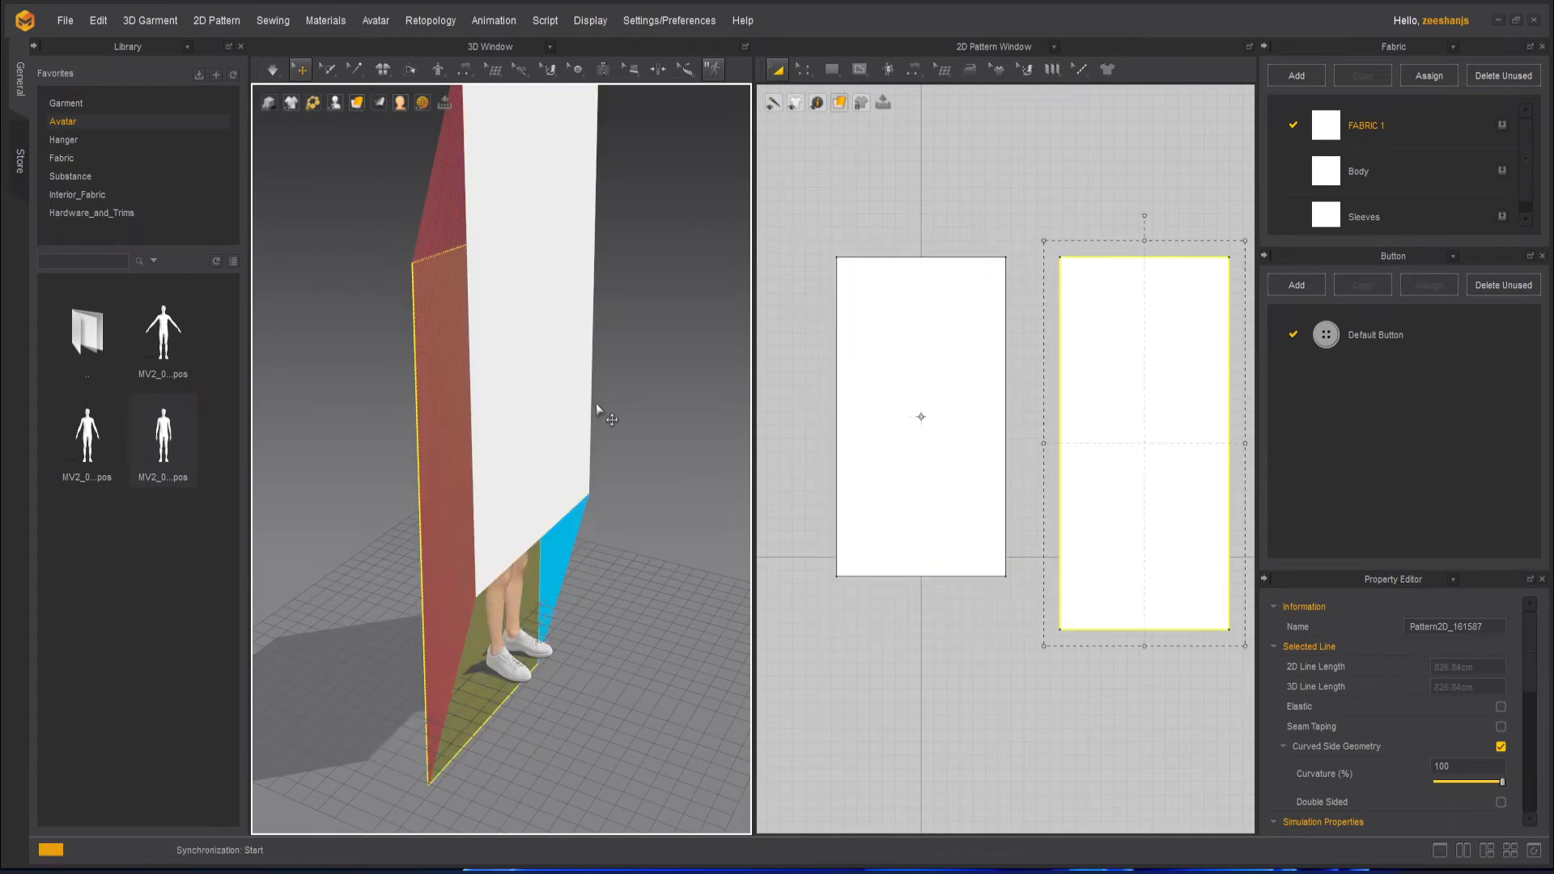
key("ctrl+z")
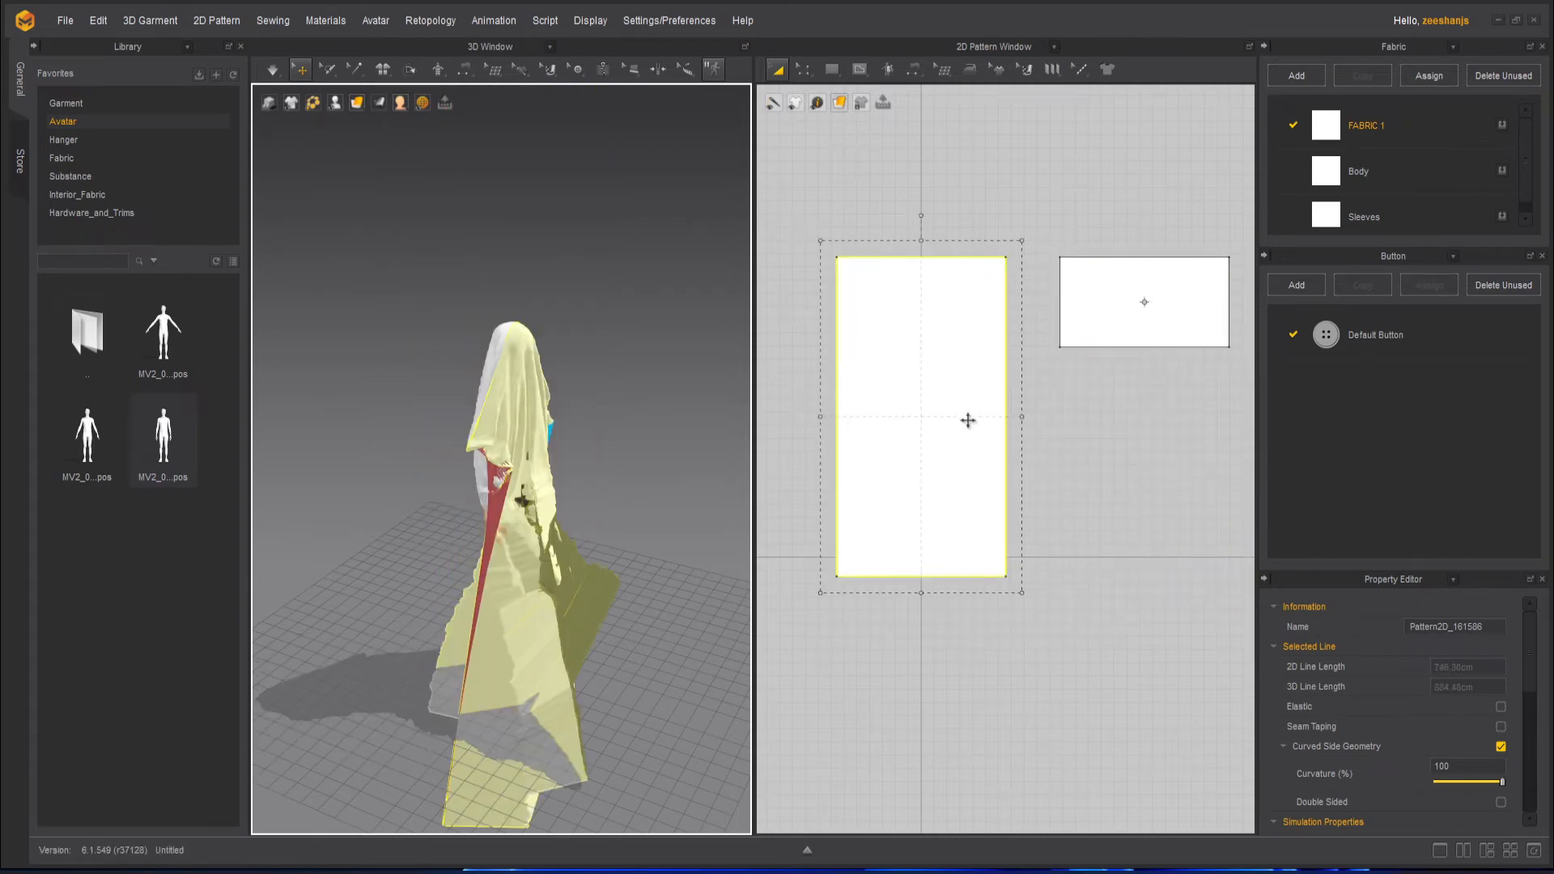
key("ctrl+z")
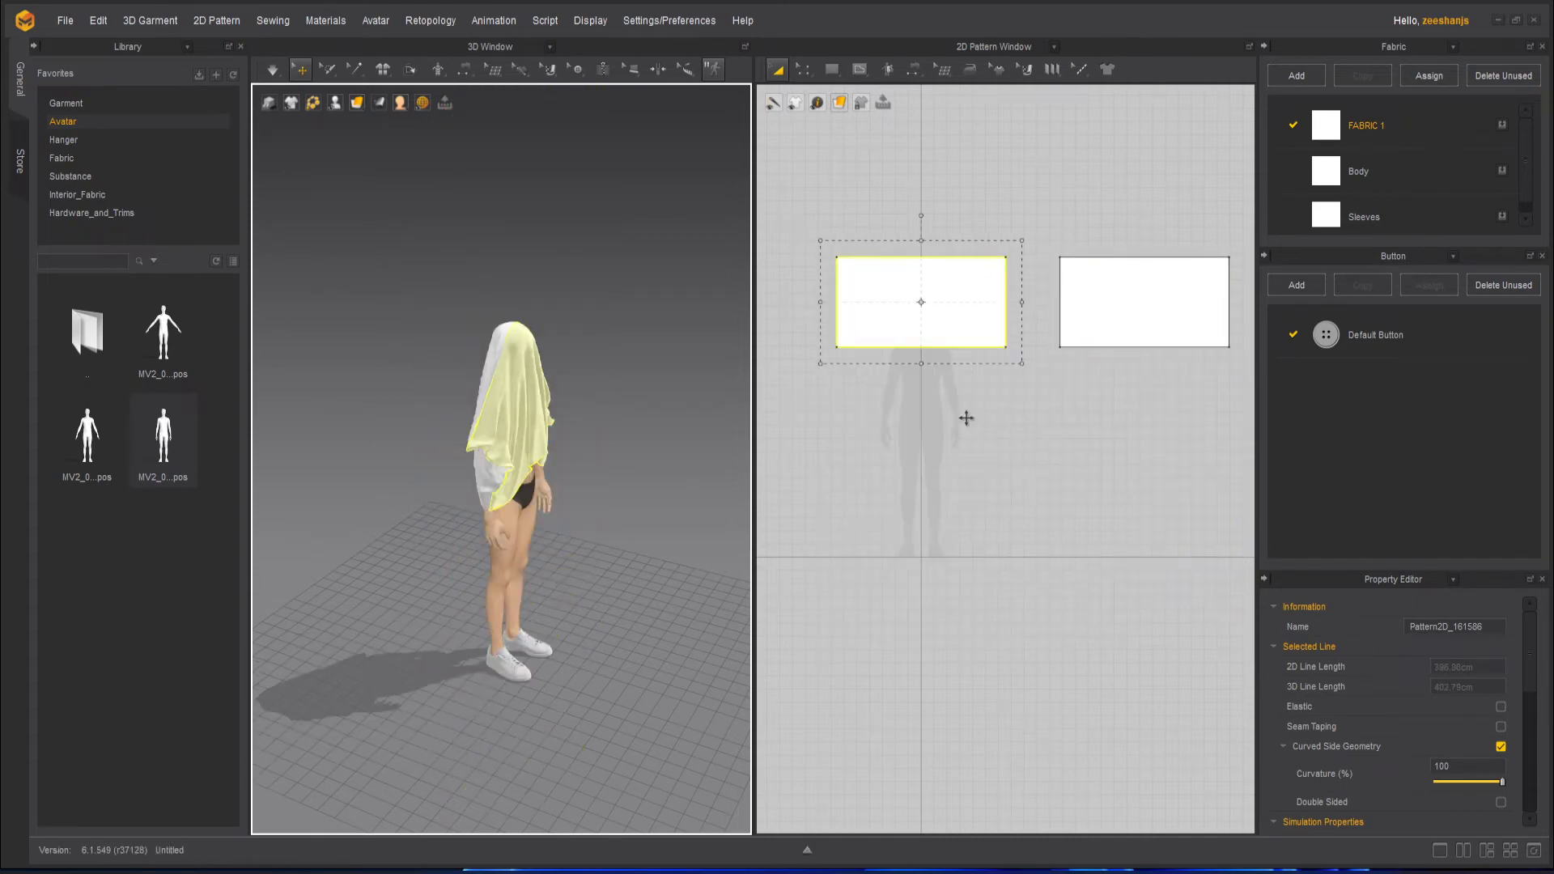
- Reset the 3D arrangement of all patterns and look at the flat front and back rectangles around the avatar's head from above
left_click(391, 69)
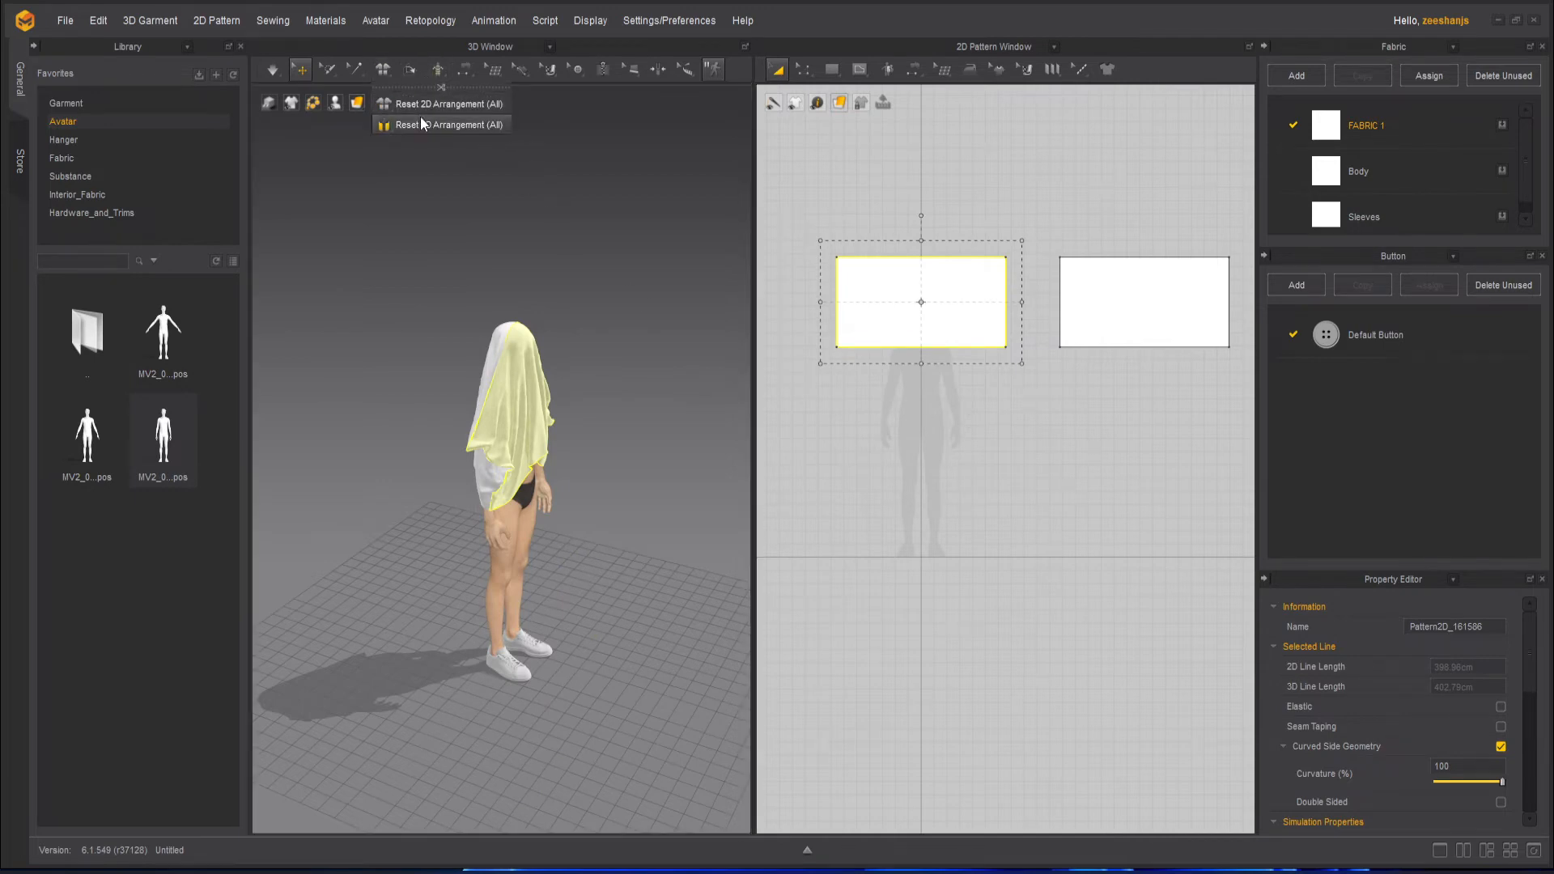
left_click(474, 126)
scroll(660, 292, "up", 3)
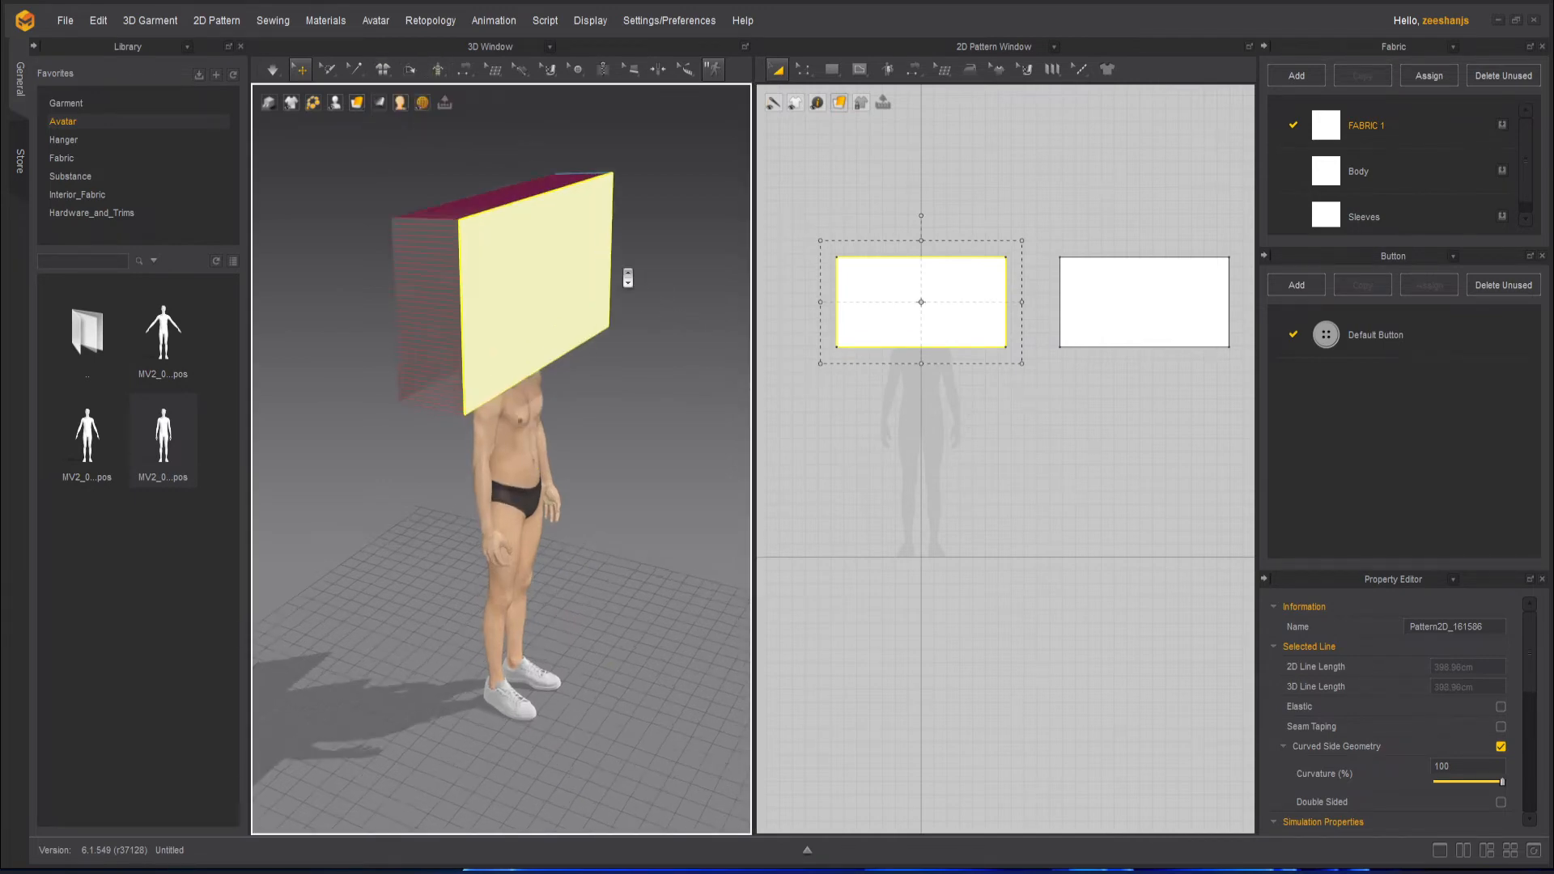
middle_click_drag(664, 393, 650, 520)
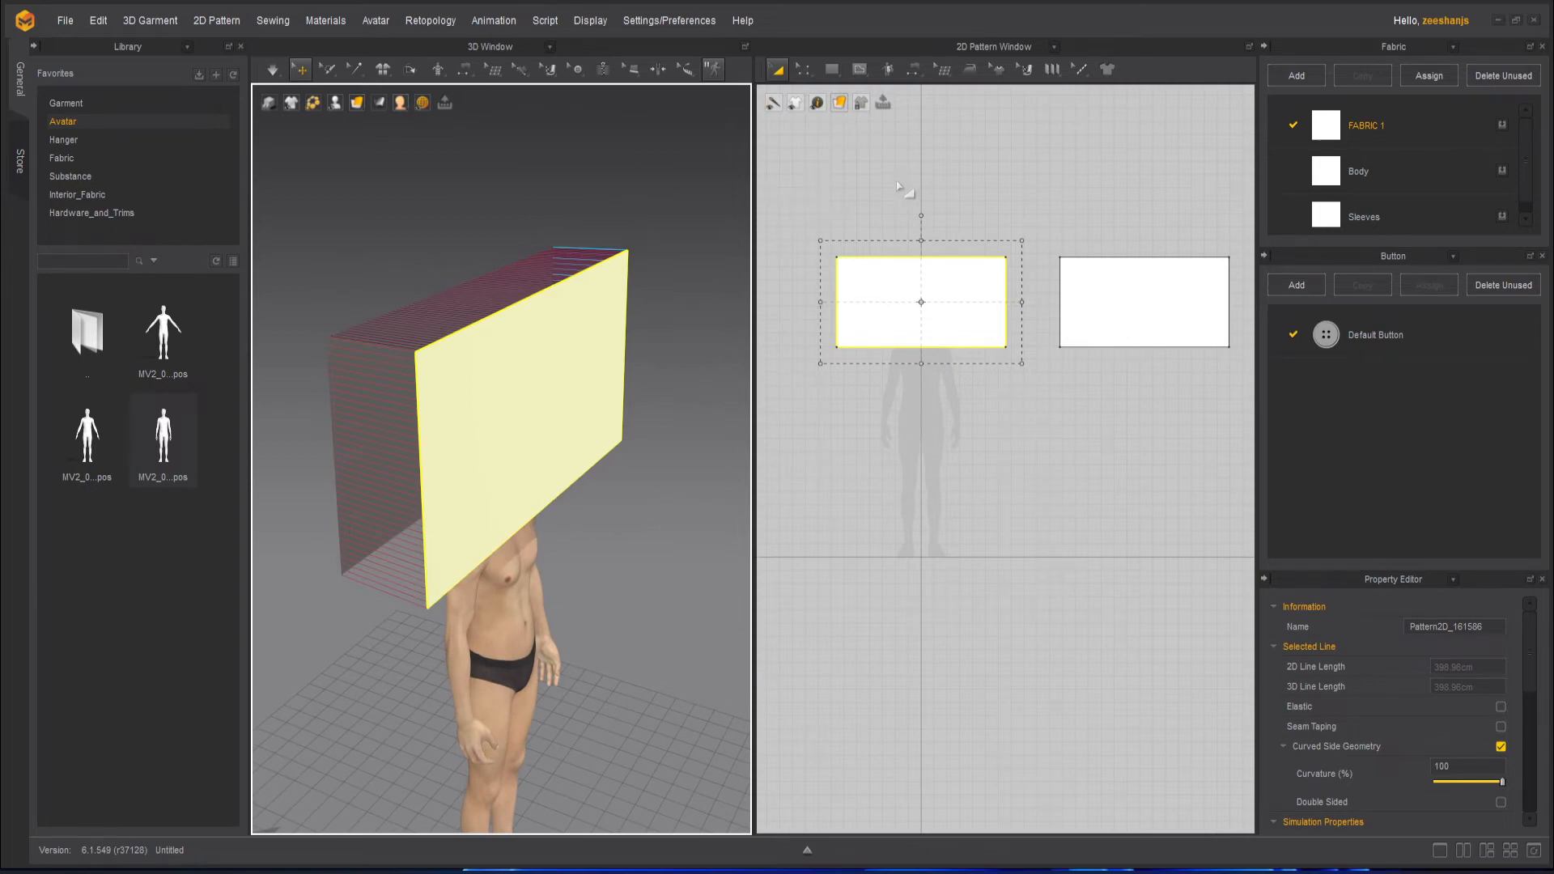
right_click_drag(557, 313, 853, 610)
- Delete both side seams between the front and back patterns in the 2D view with Edit Sewing
left_click(916, 71)
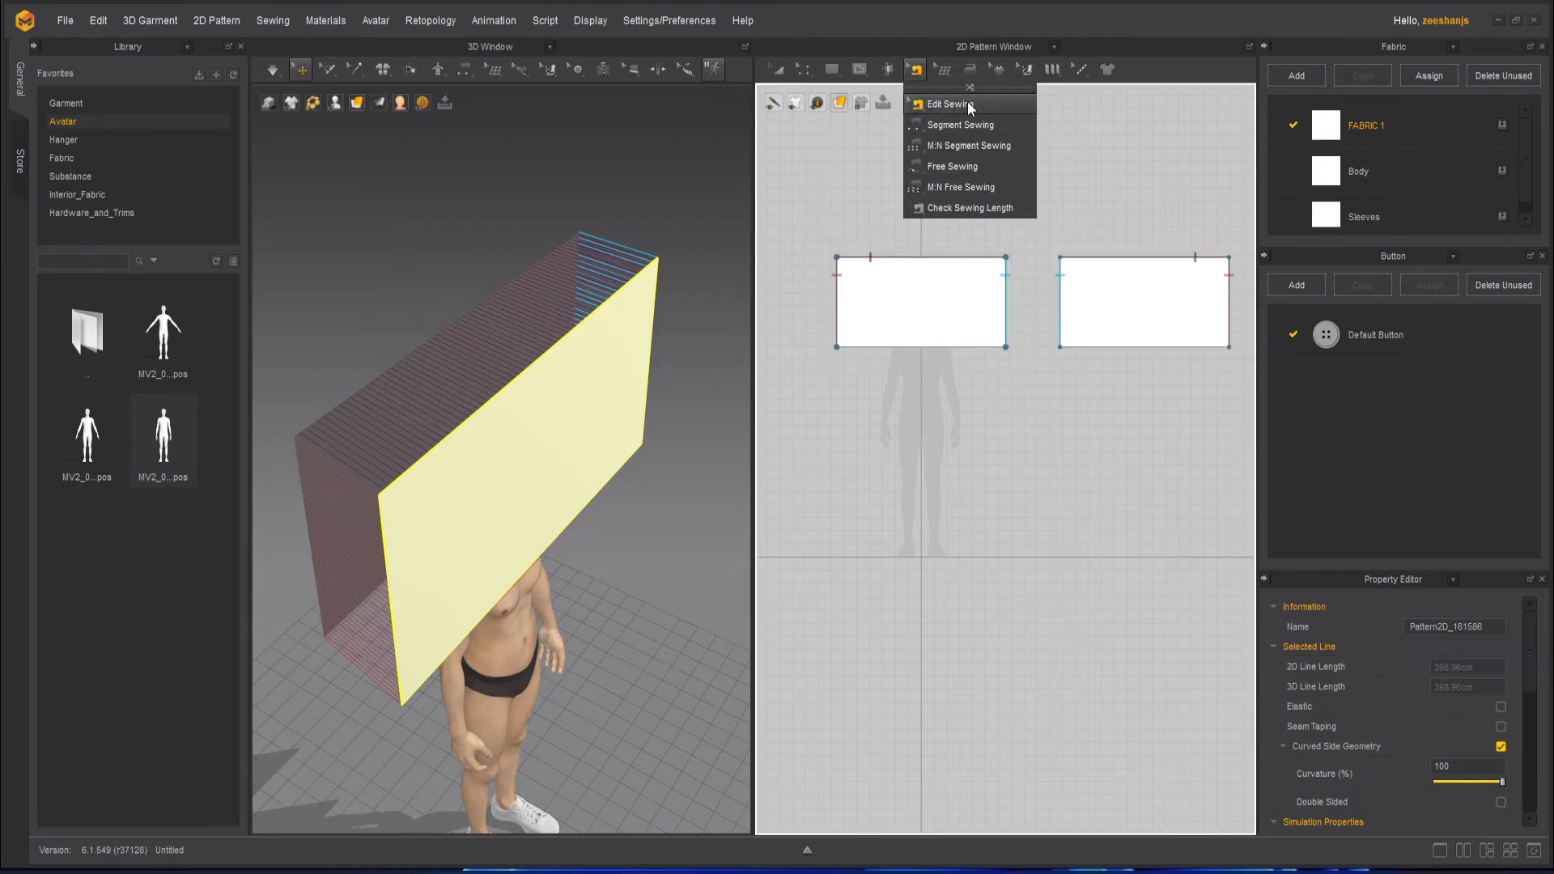
left_click(961, 125)
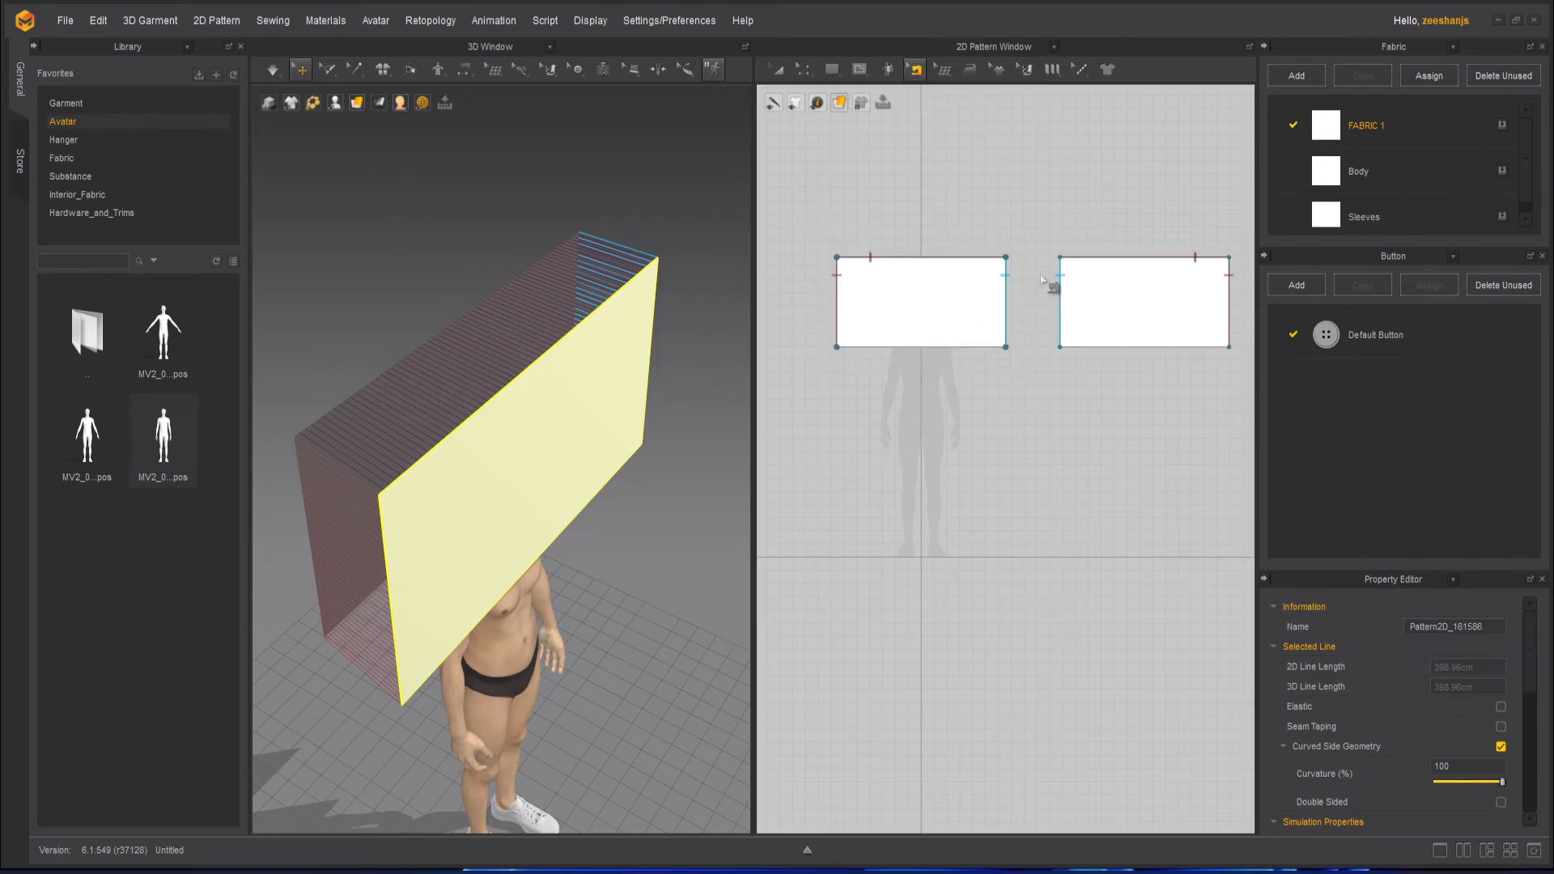
left_click(1008, 315)
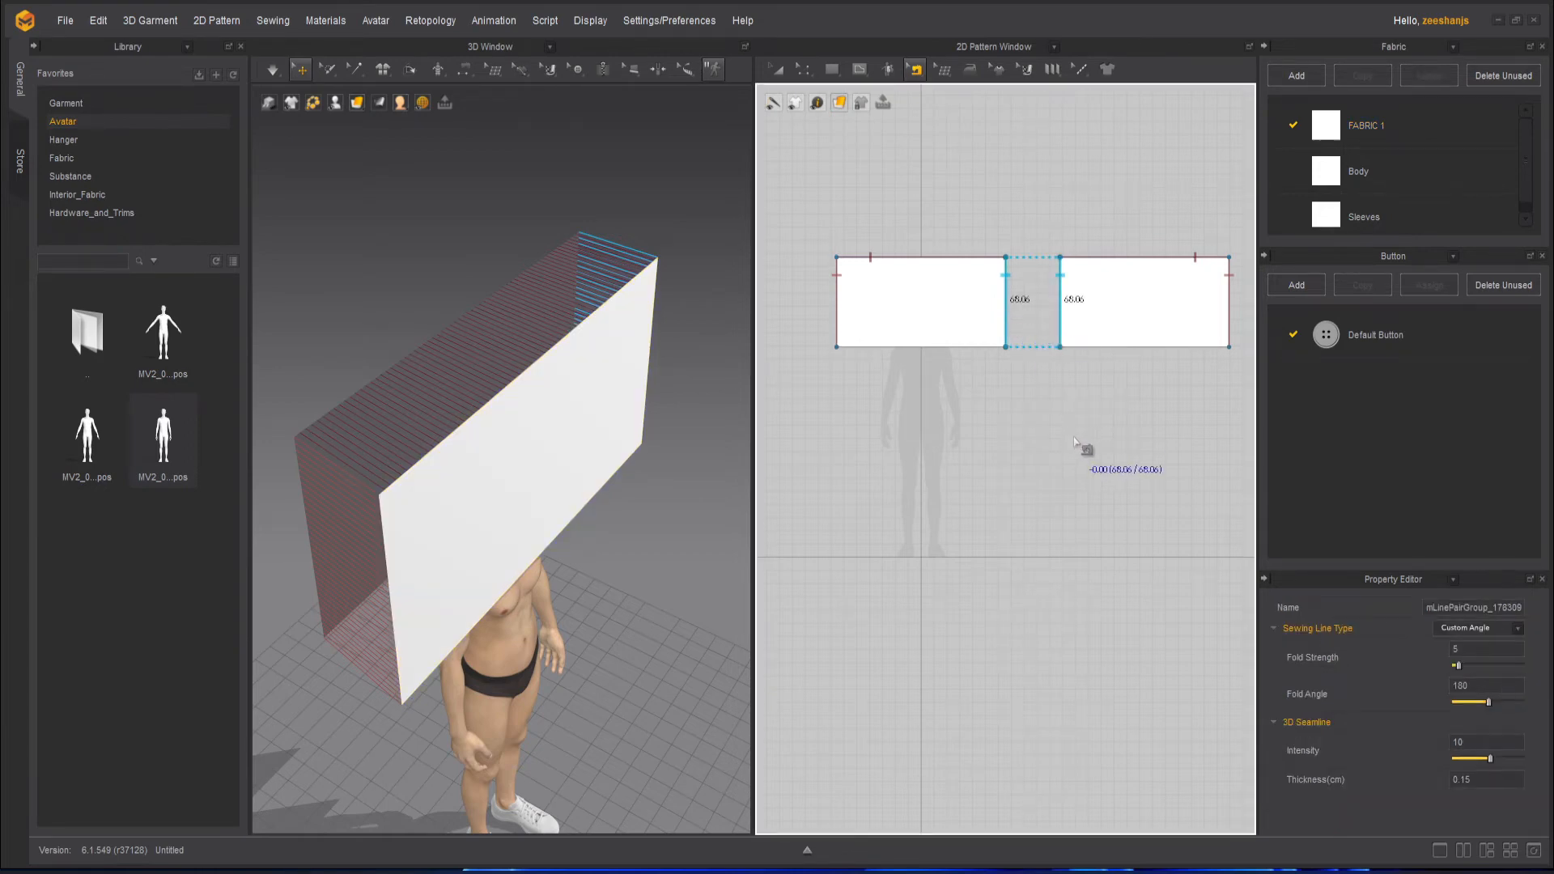
key("Delete")
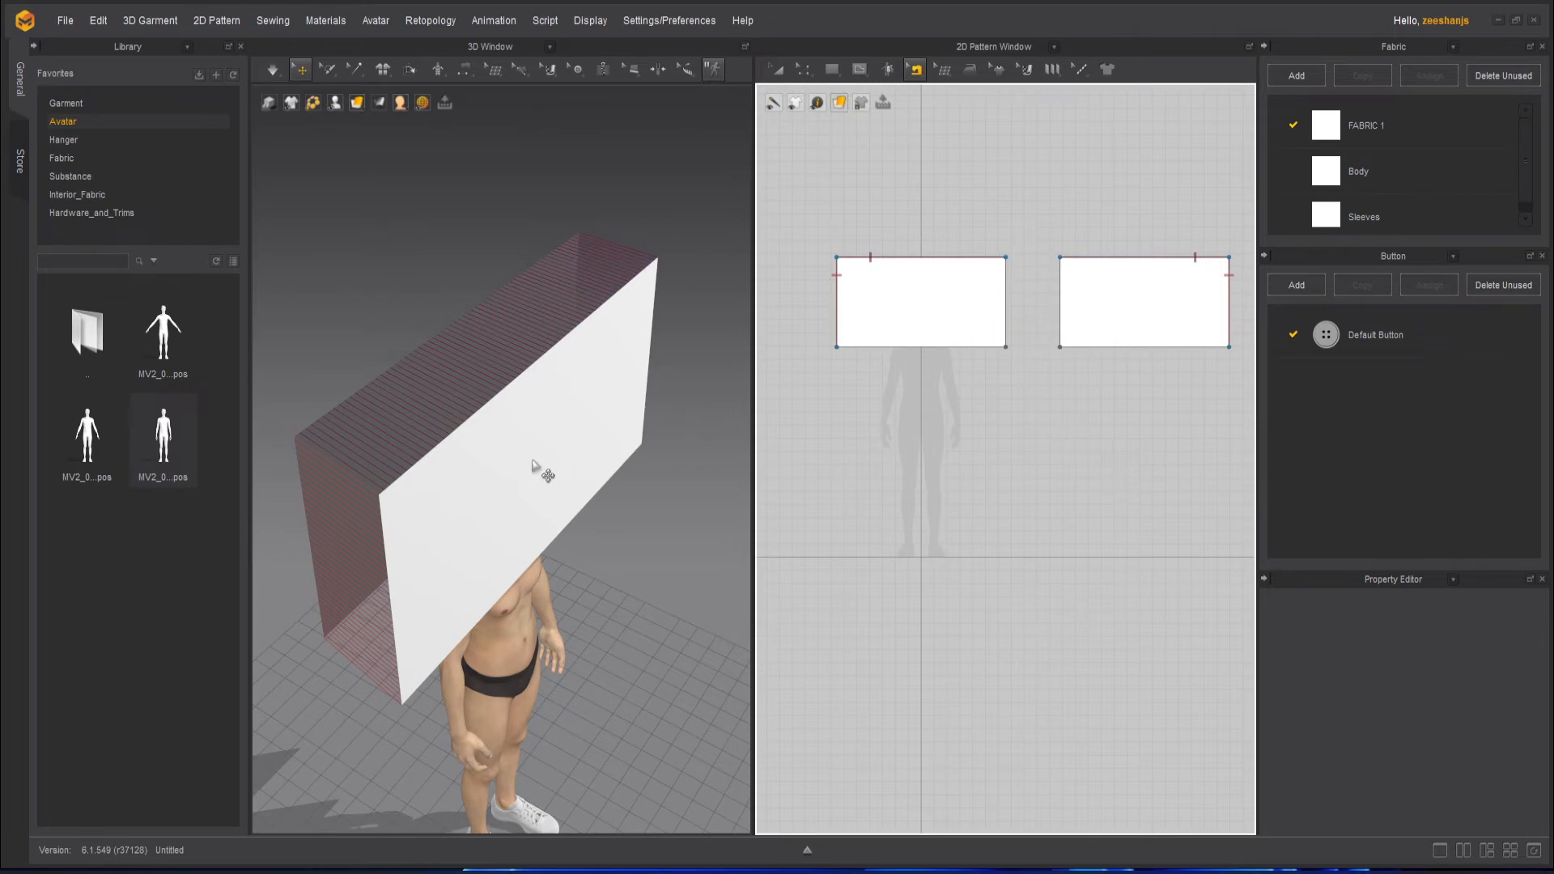
left_click(1065, 332)
left_click(838, 316)
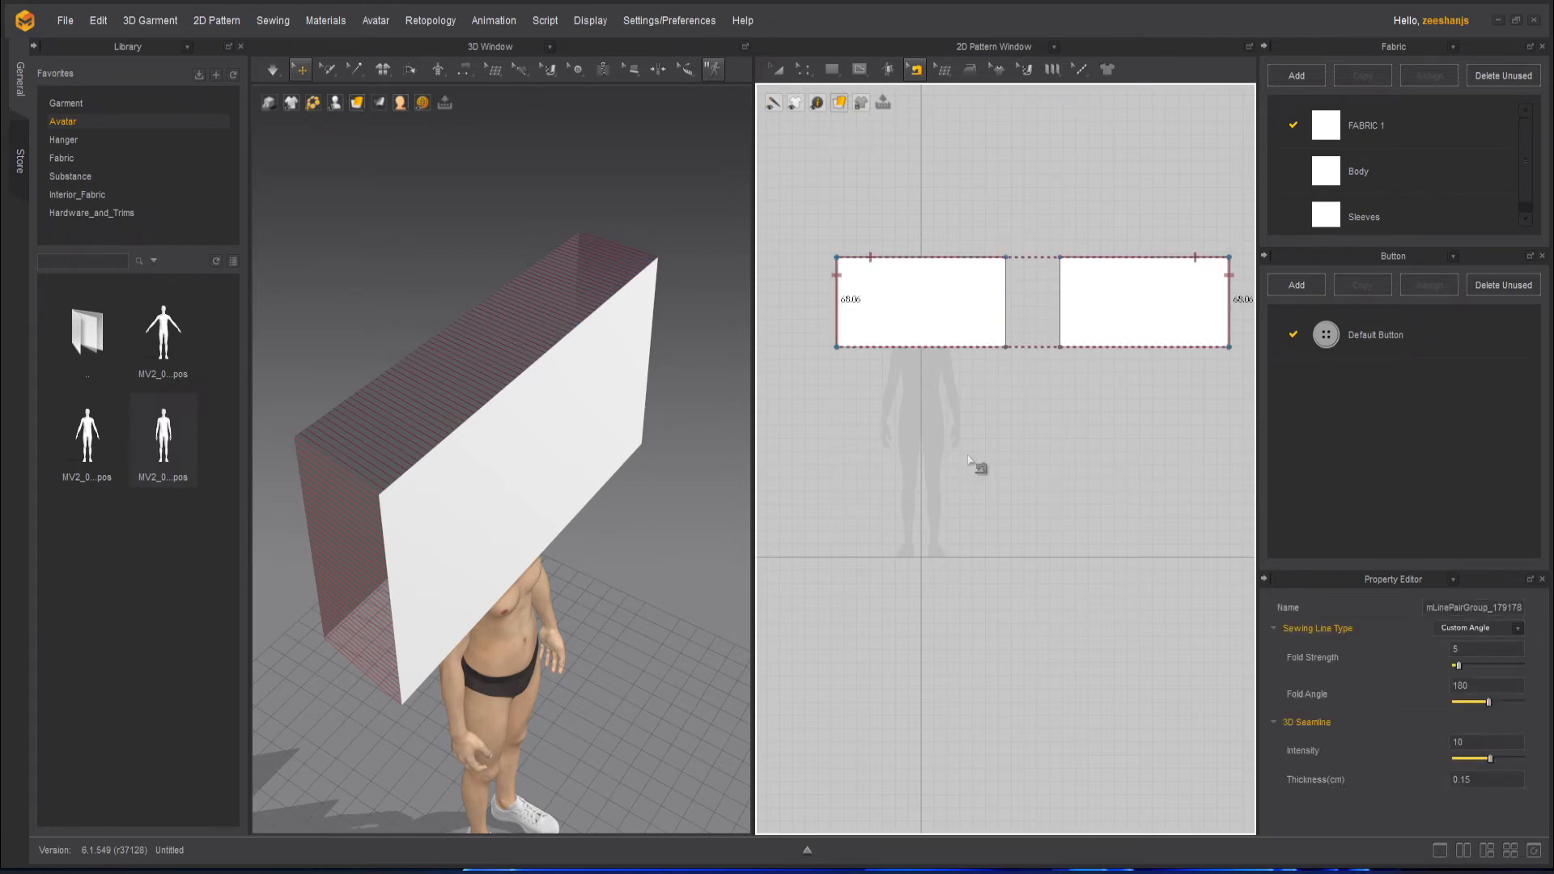
key("Delete")
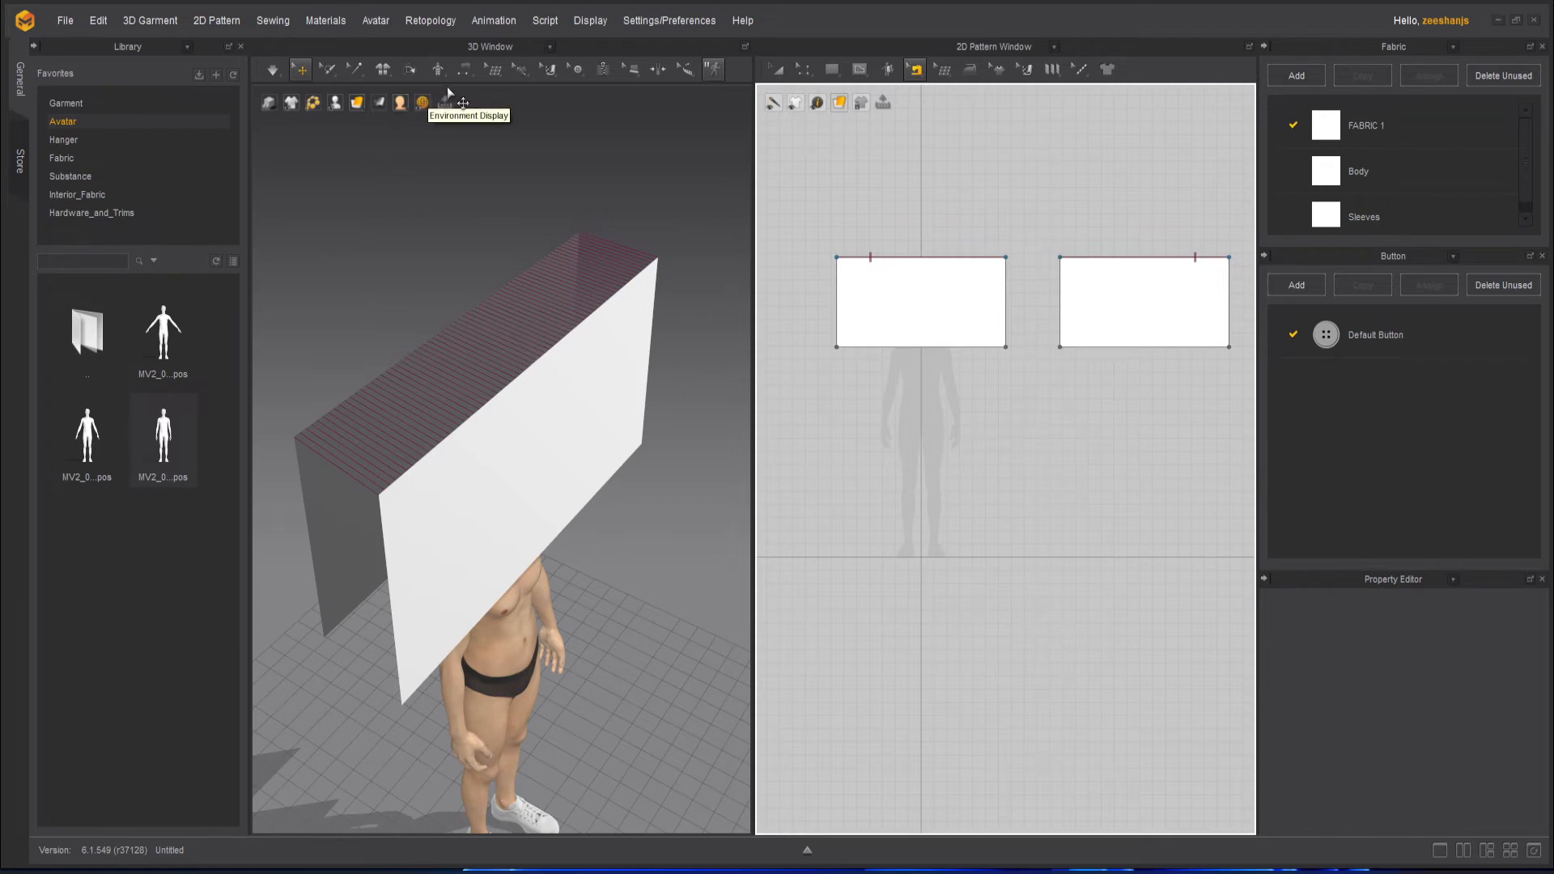
- Delete the remaining top seam between the front and back patterns in the 3D view with Edit Sewing
left_click(465, 69)
left_click(497, 110)
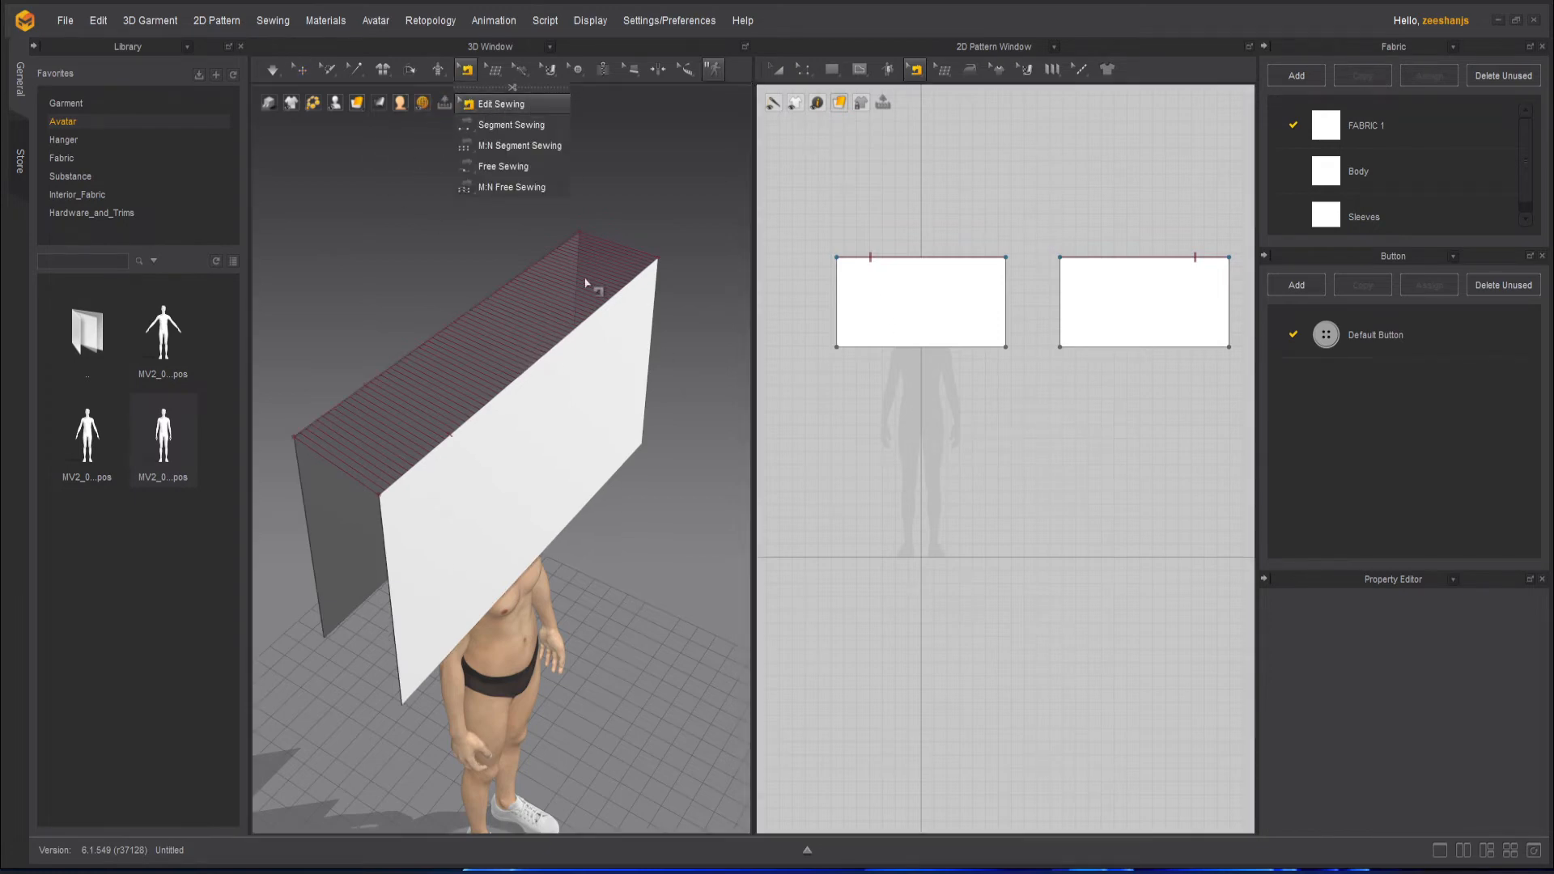
left_click(572, 338)
key("Delete")
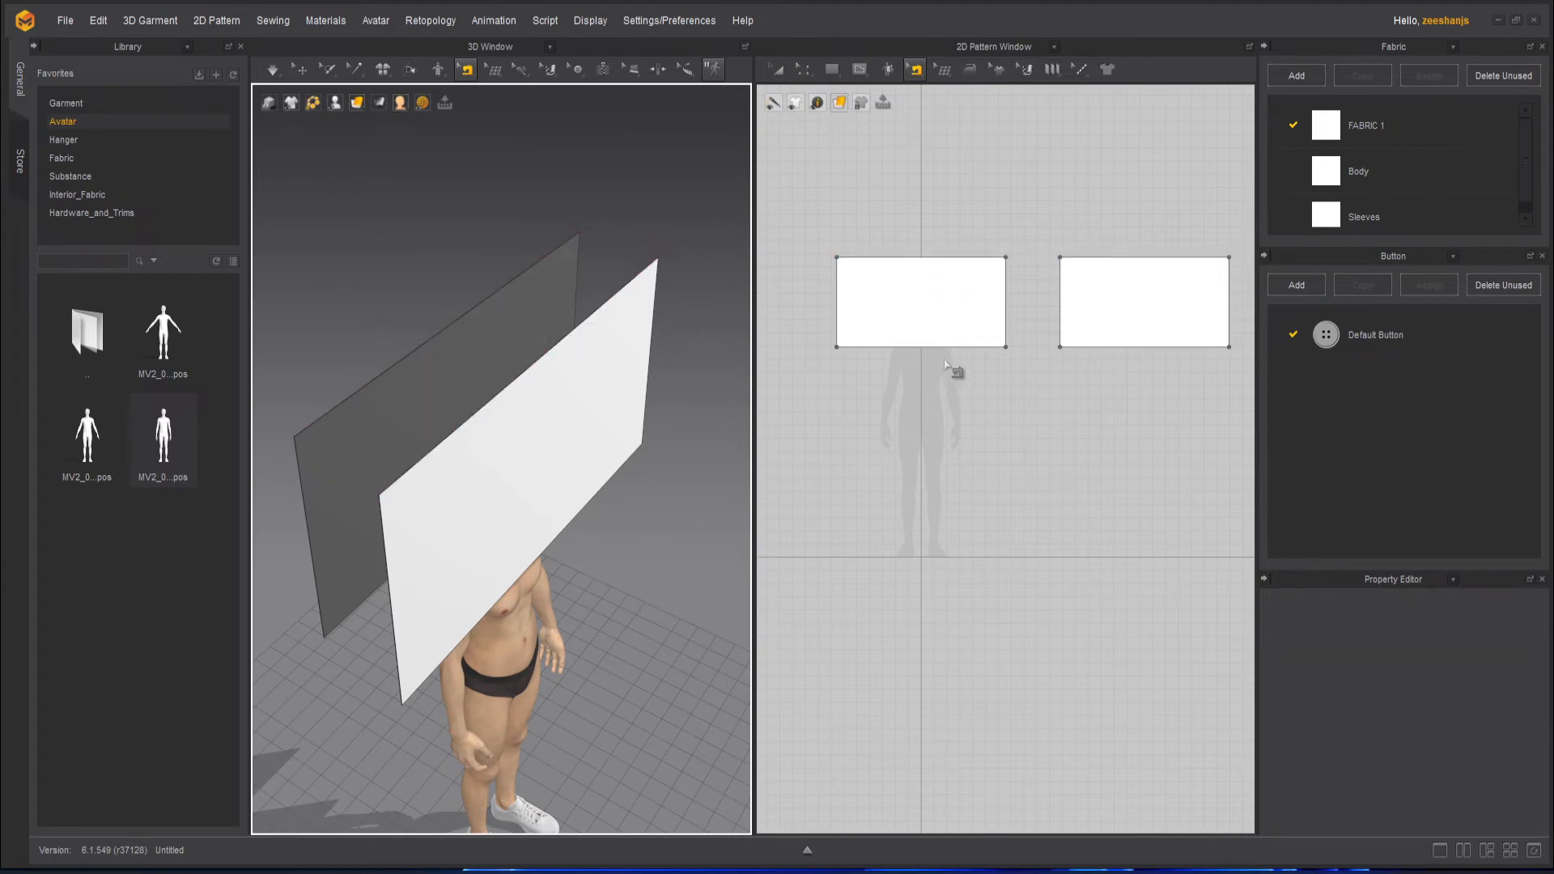
mouse_move(645, 421)
right_mouse_down()
mouse_move(545, 393)
mouse_move(618, 381)
mouse_move(651, 405)
right_mouse_up()
left_click(915, 72)
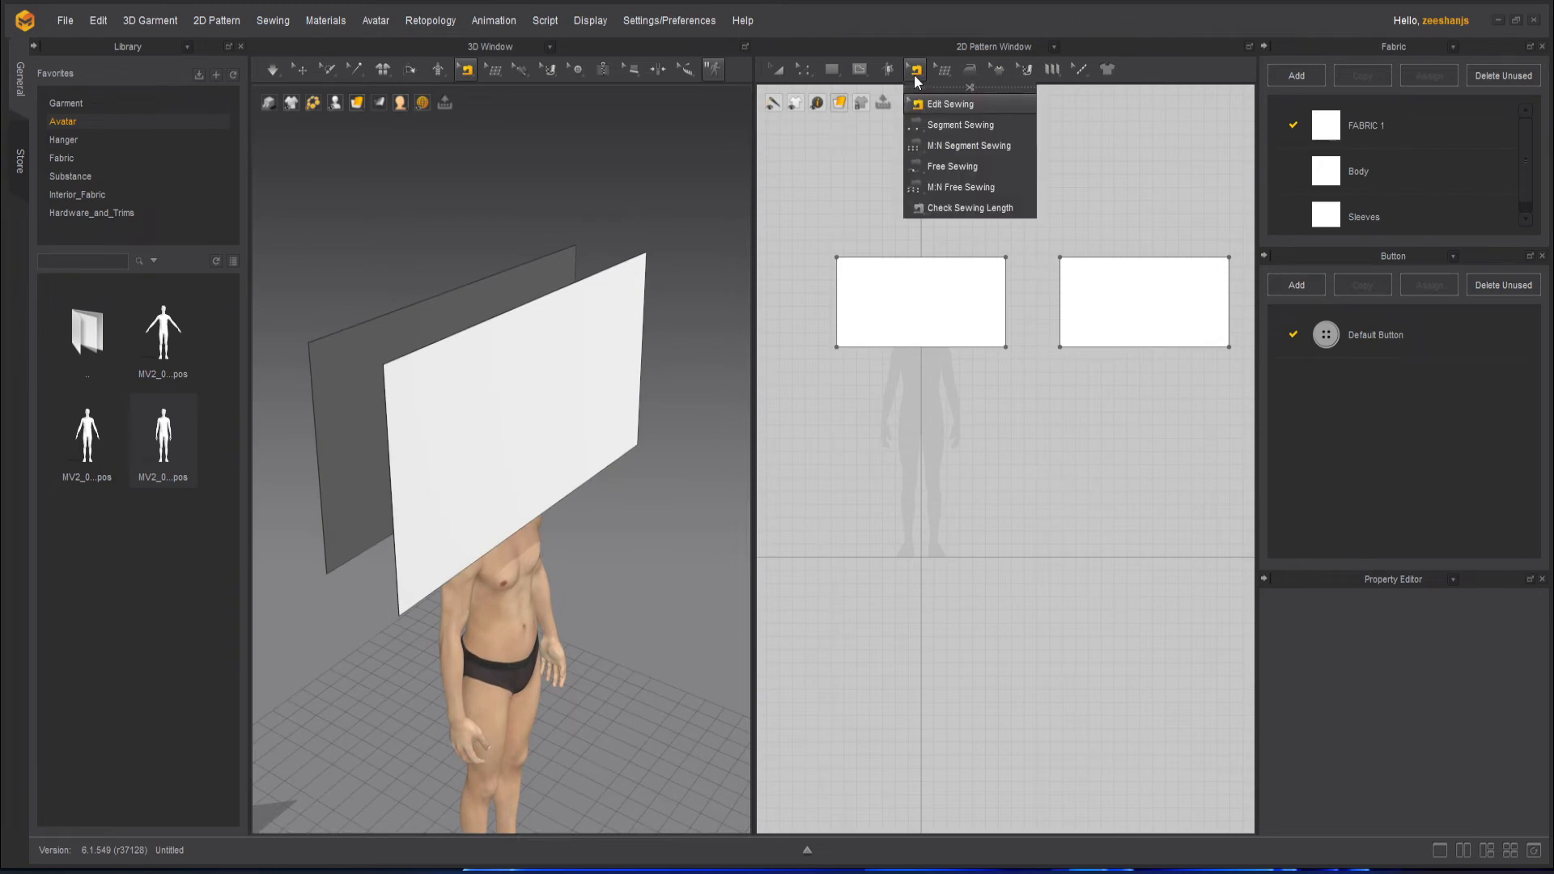
left_click(956, 147)
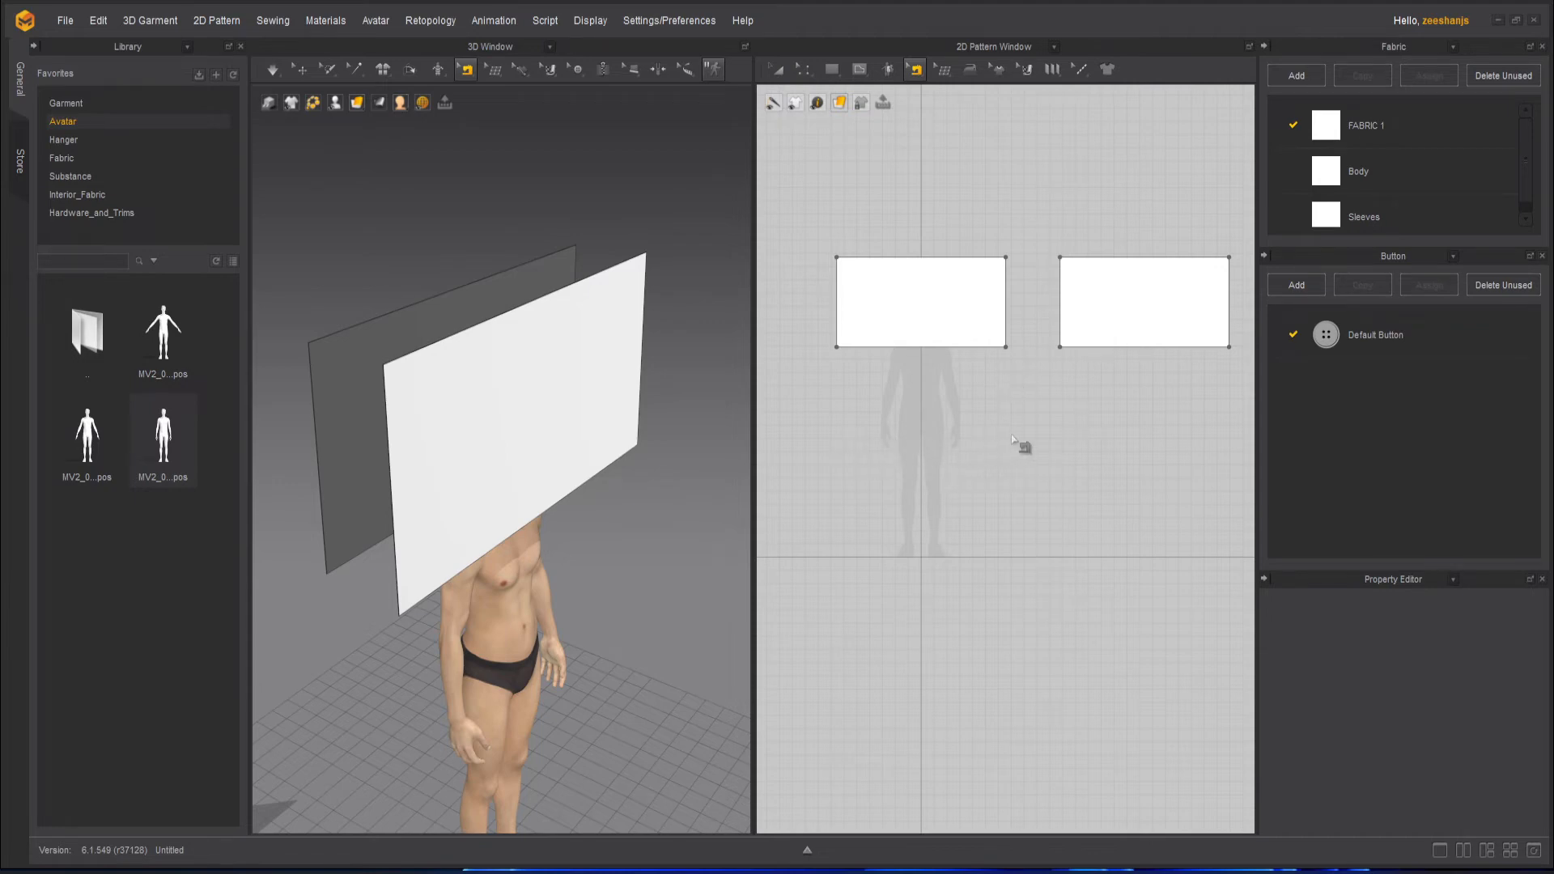
- Try to narrow the back rectangle into a strip below the front pattern, and return it beside the front pattern
left_click(777, 70)
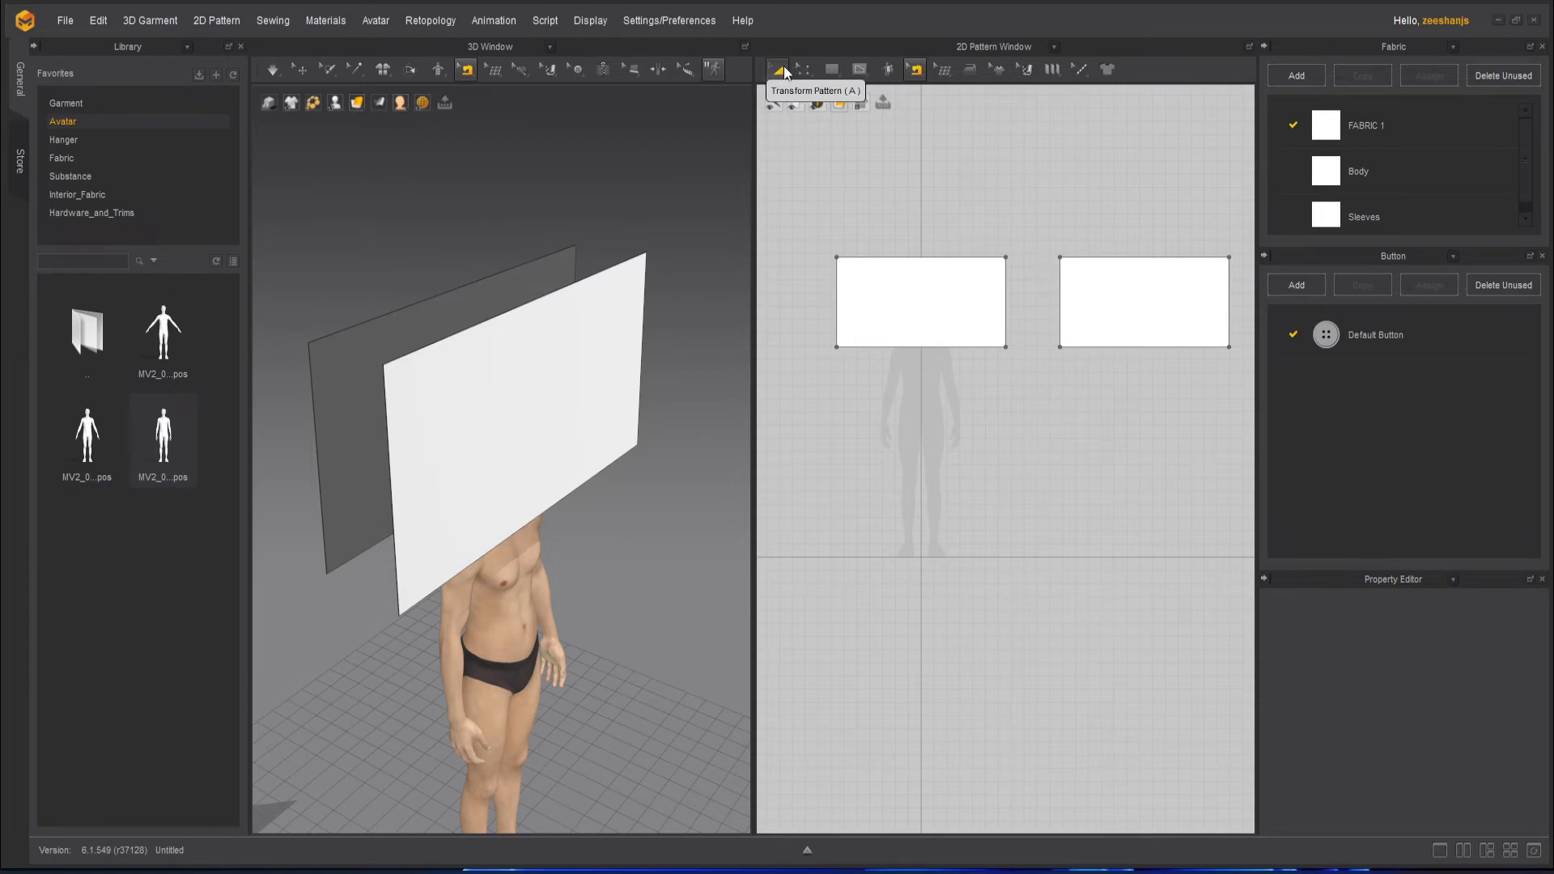
left_click(1102, 312)
left_click(1102, 313)
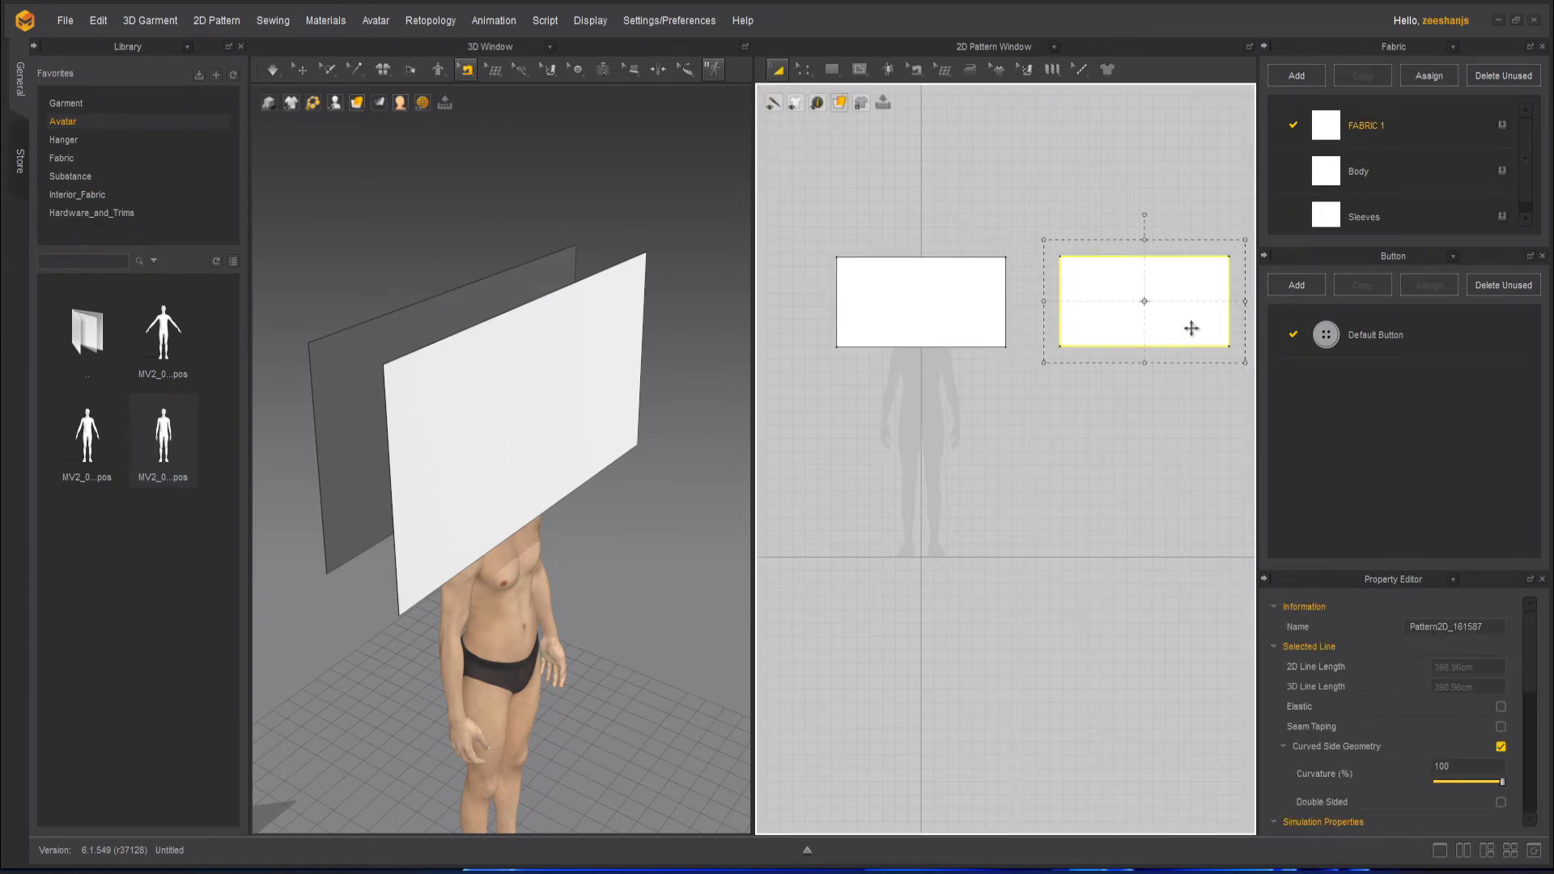
left_click_drag(1191, 328, 969, 468)
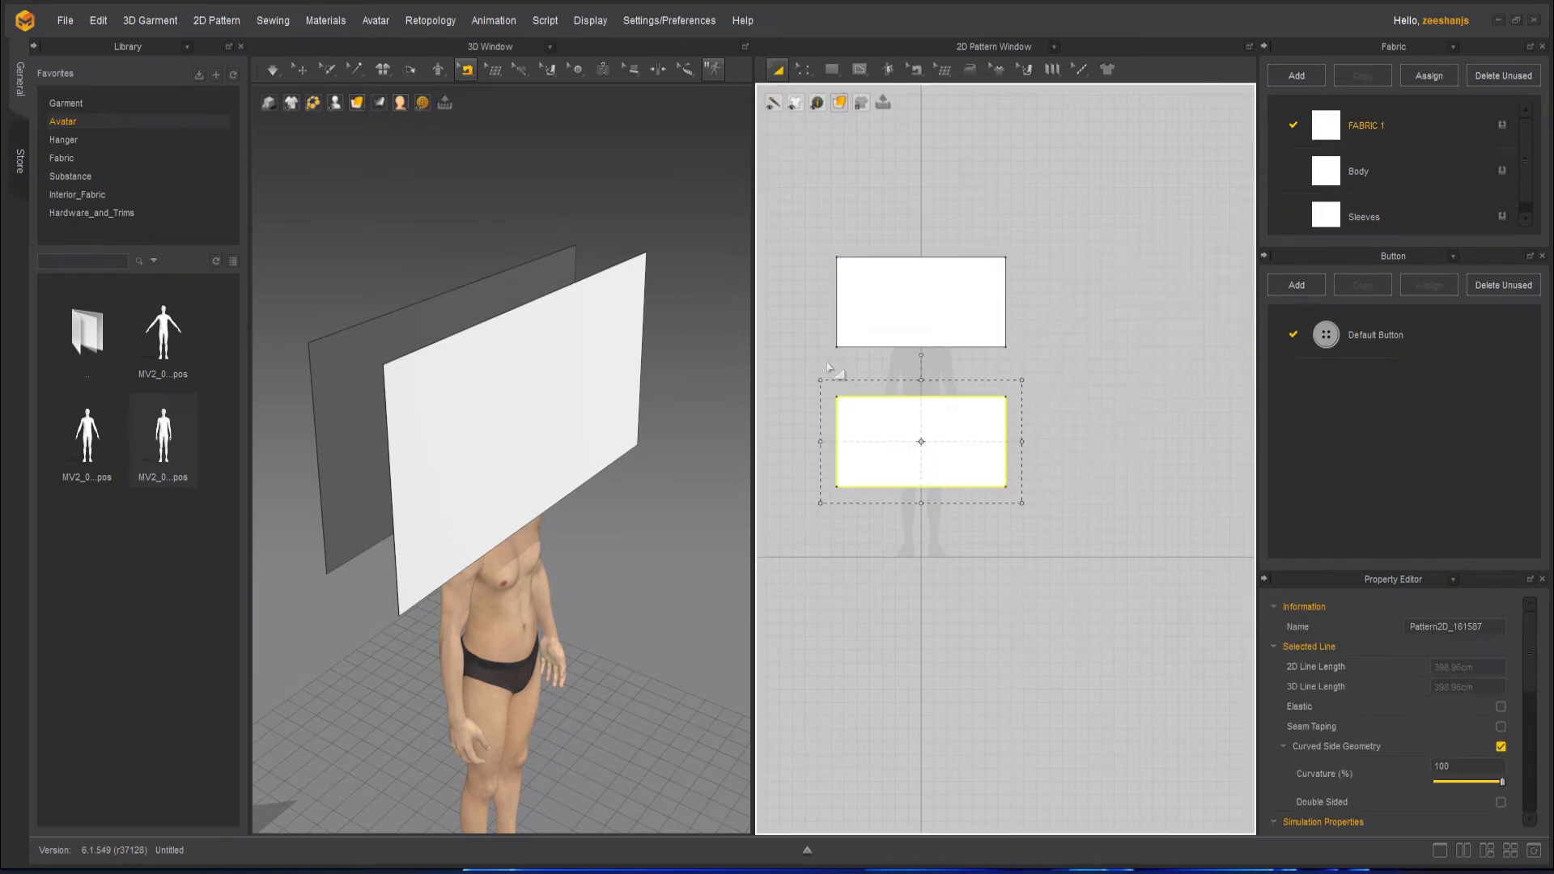
scroll(828, 366, "up", 4)
scroll(899, 414, "down", 1)
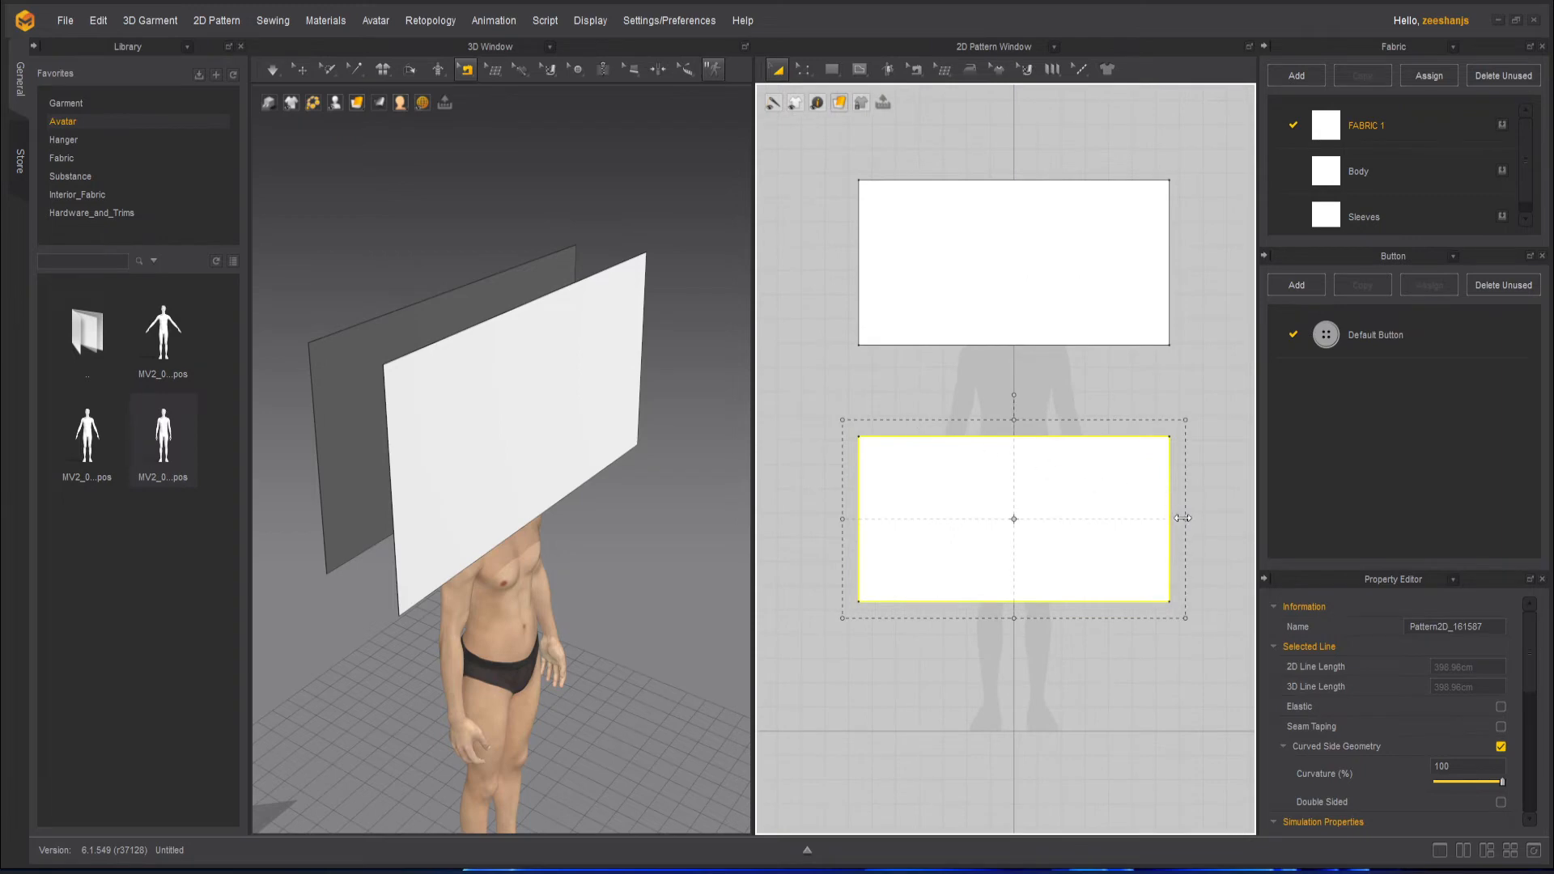
left_click_drag(1182, 518, 904, 531)
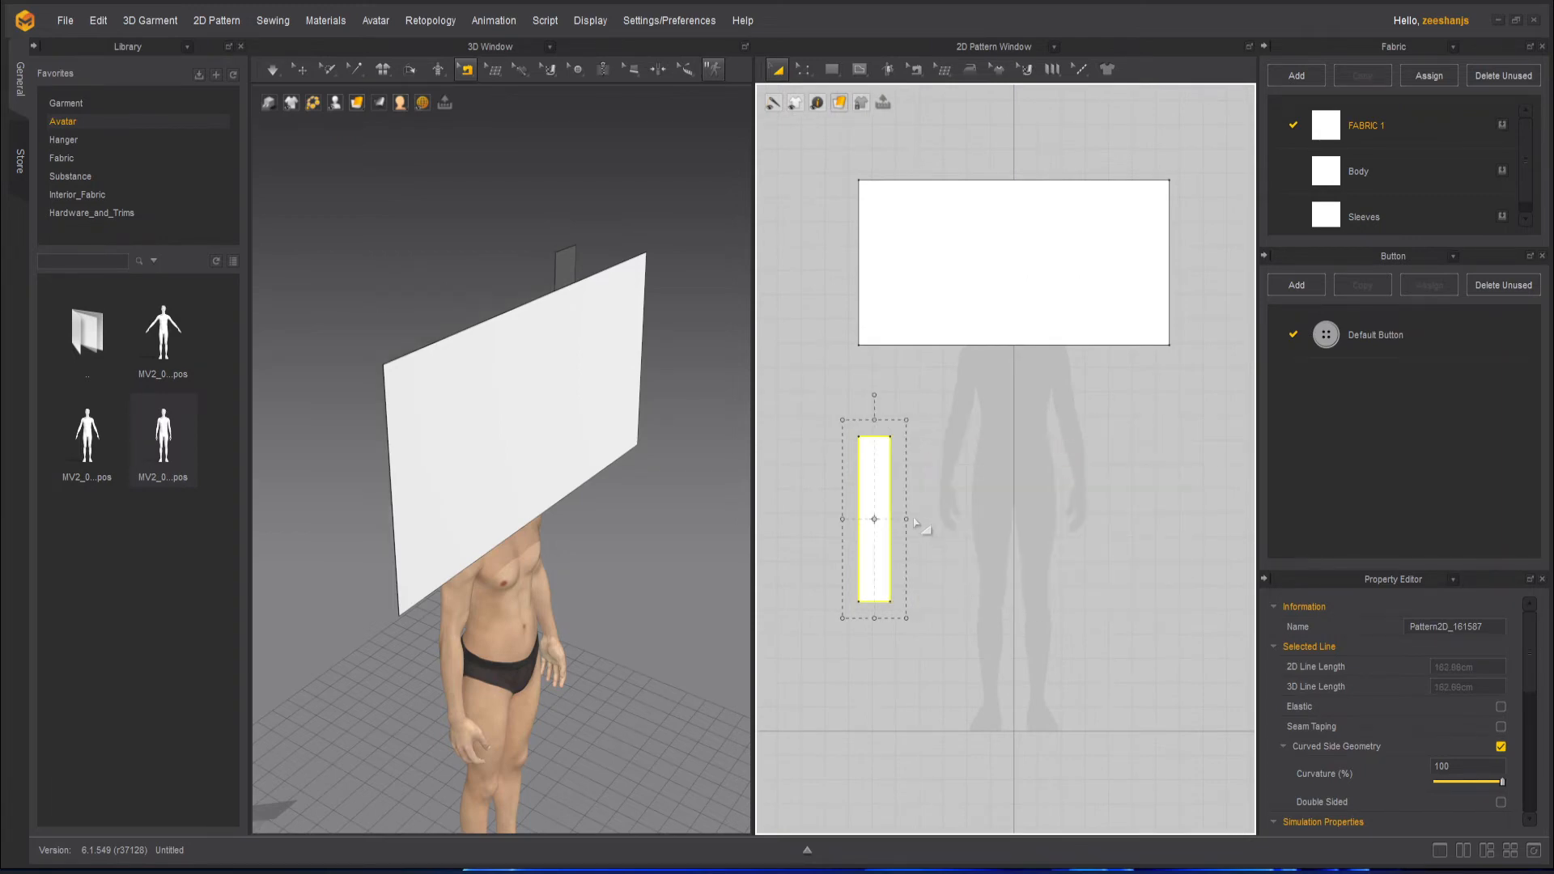
key("ctrl+z")
scroll(1028, 494, "down", 3)
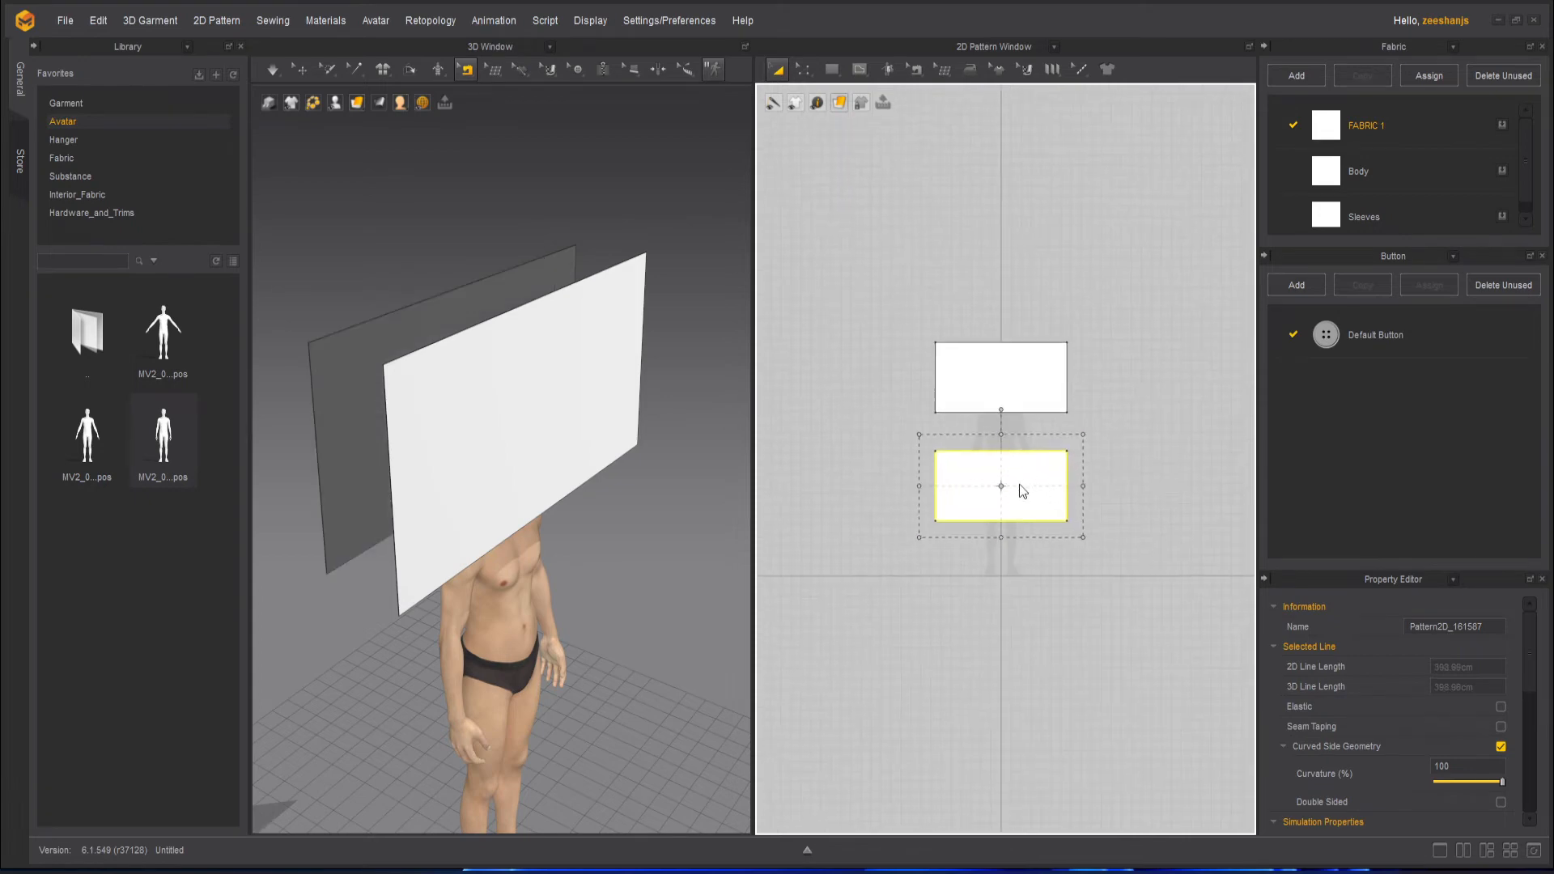
left_click_drag(982, 478, 1157, 371)
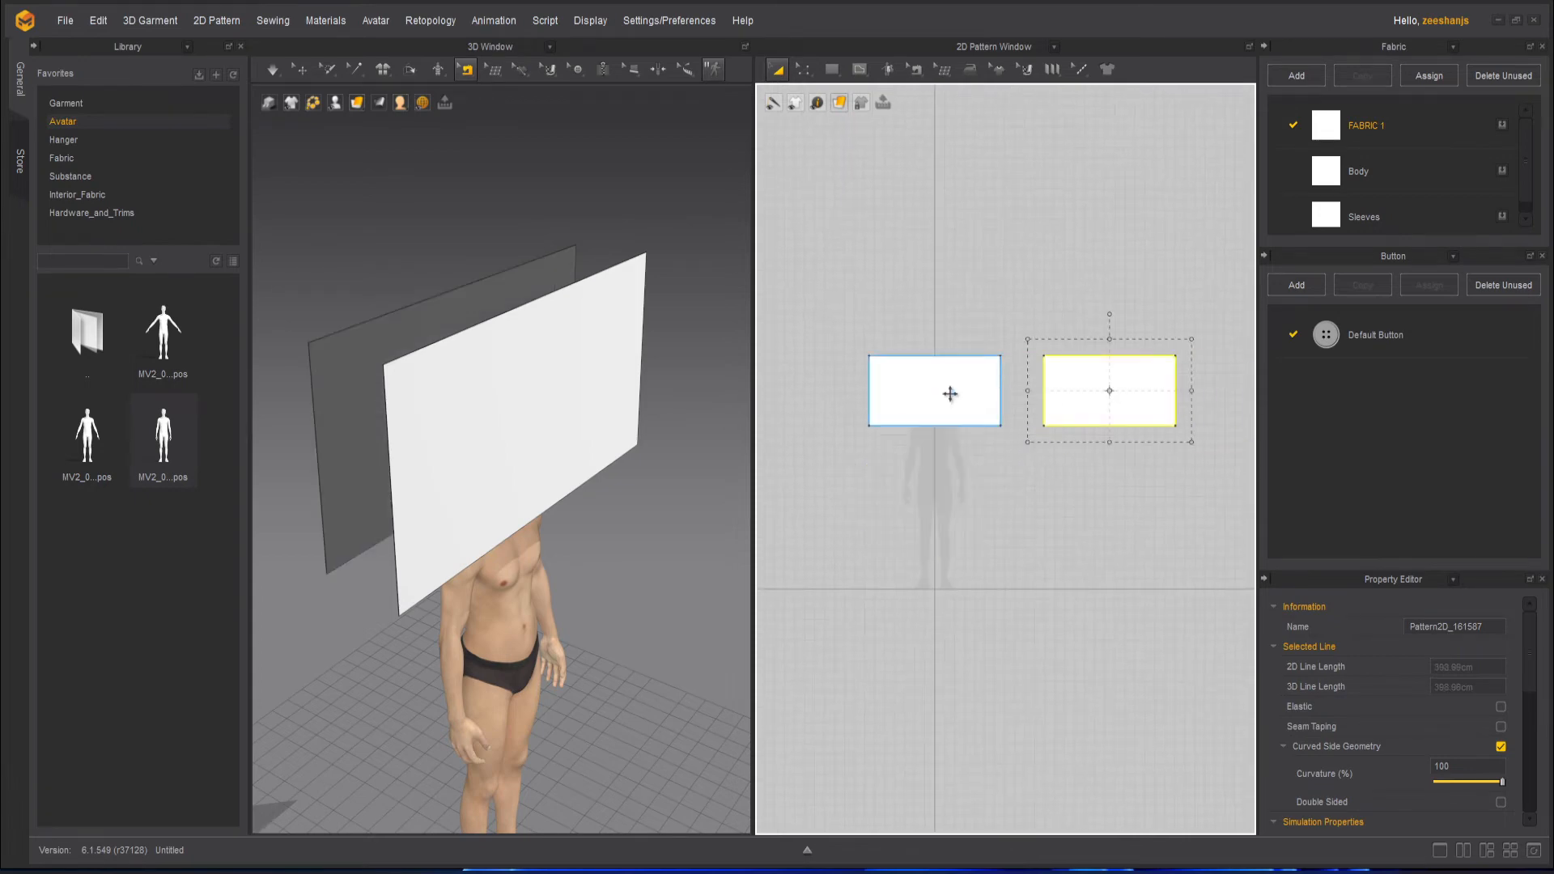
- Copy the front rectangle, paste it directly below the original and narrow the copy to a vertical strip about 18 cm wide
left_click(950, 394)
scroll(912, 404, "up", 5)
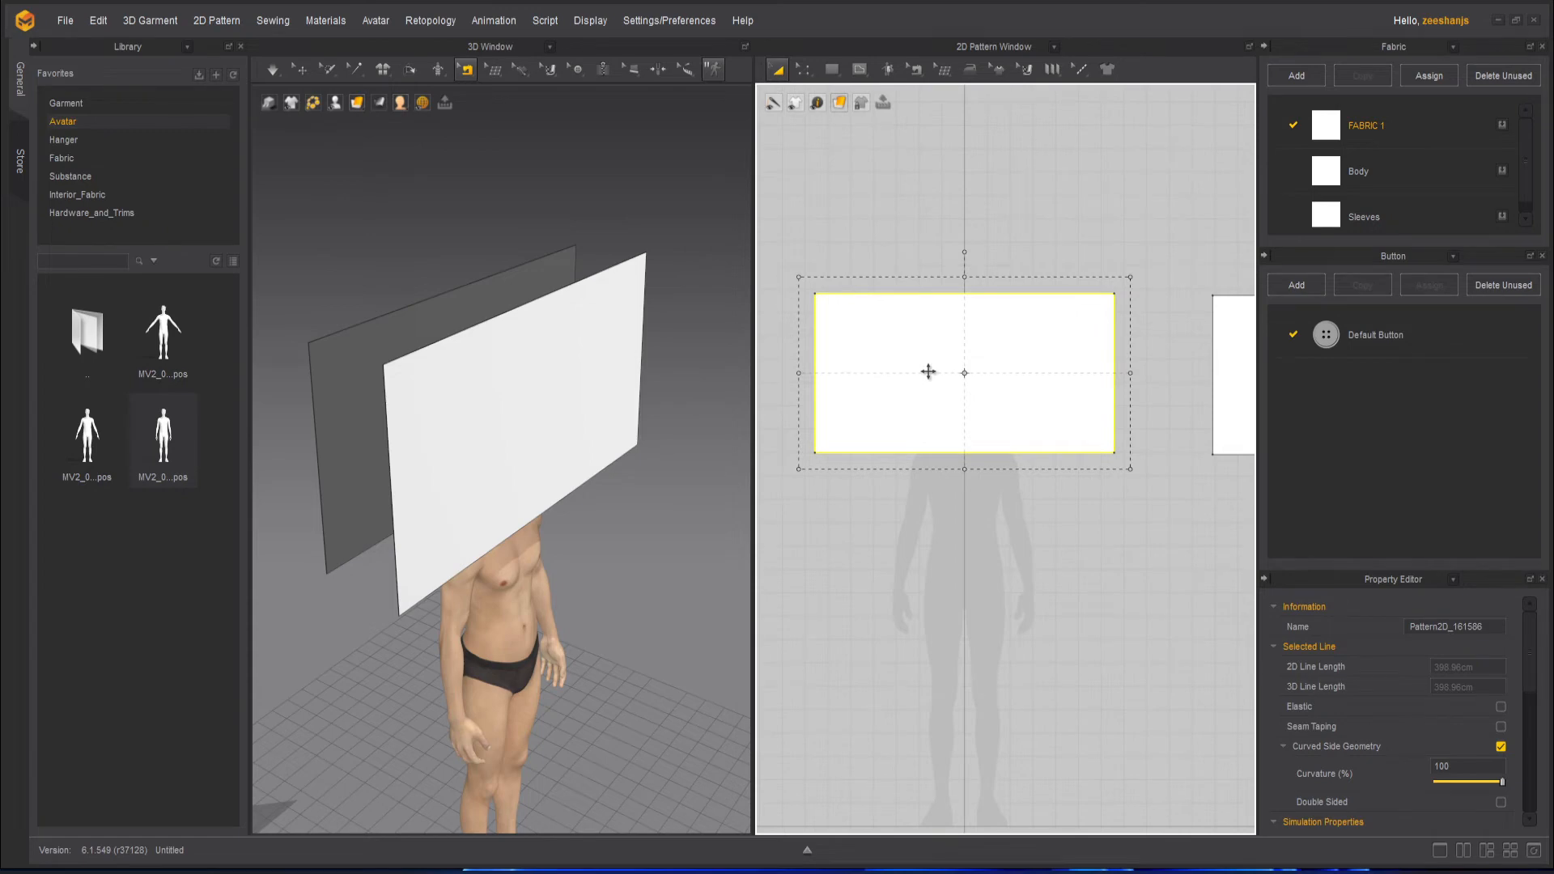
key("ctrl+c")
key("ctrl+v")
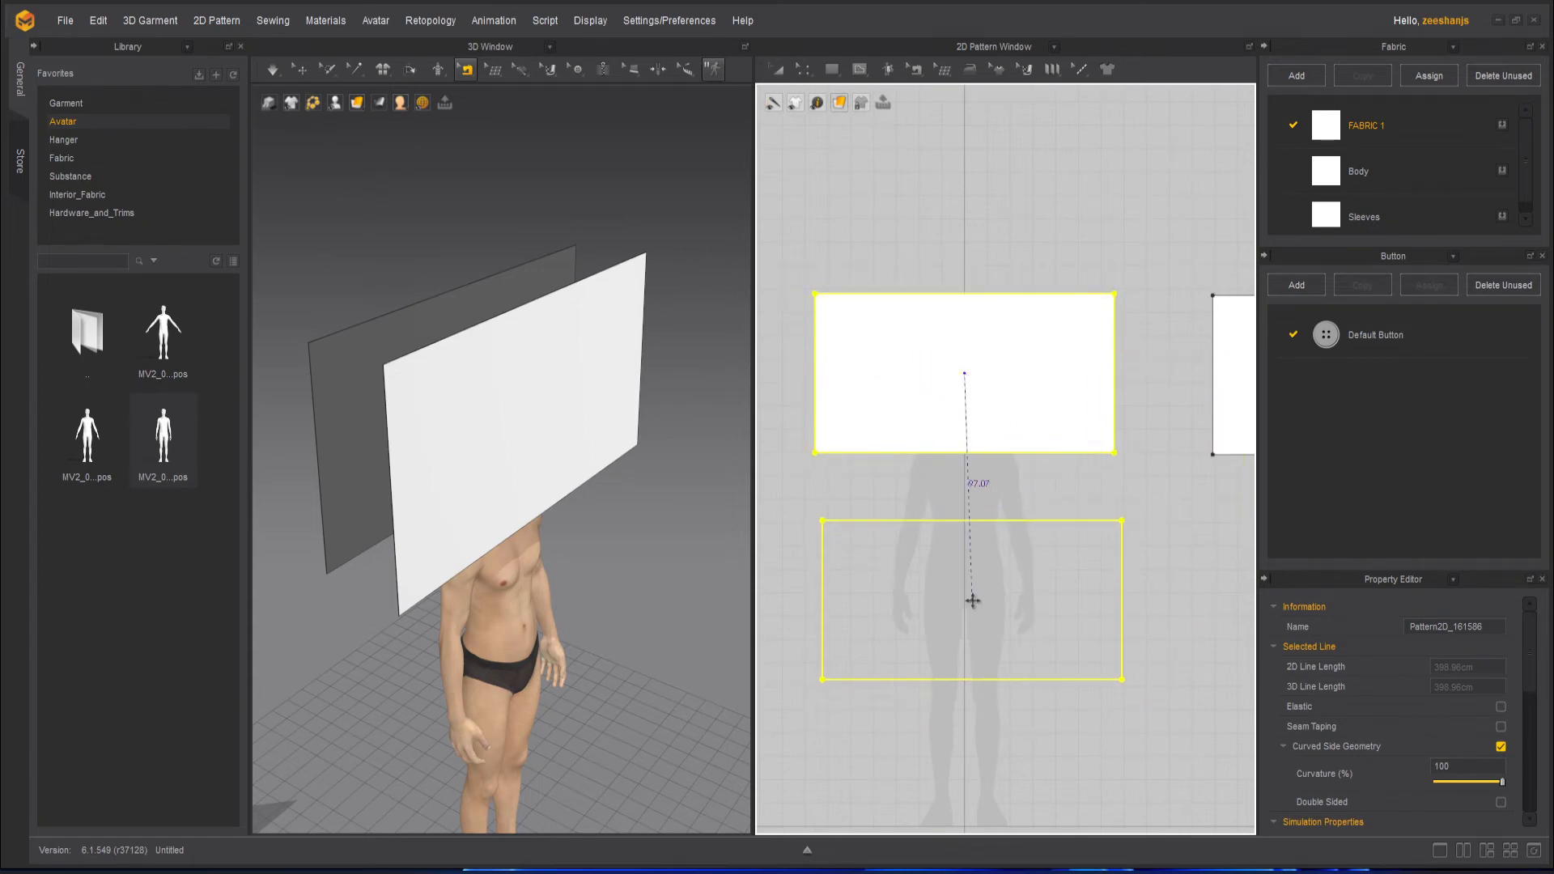
left_click(1114, 615)
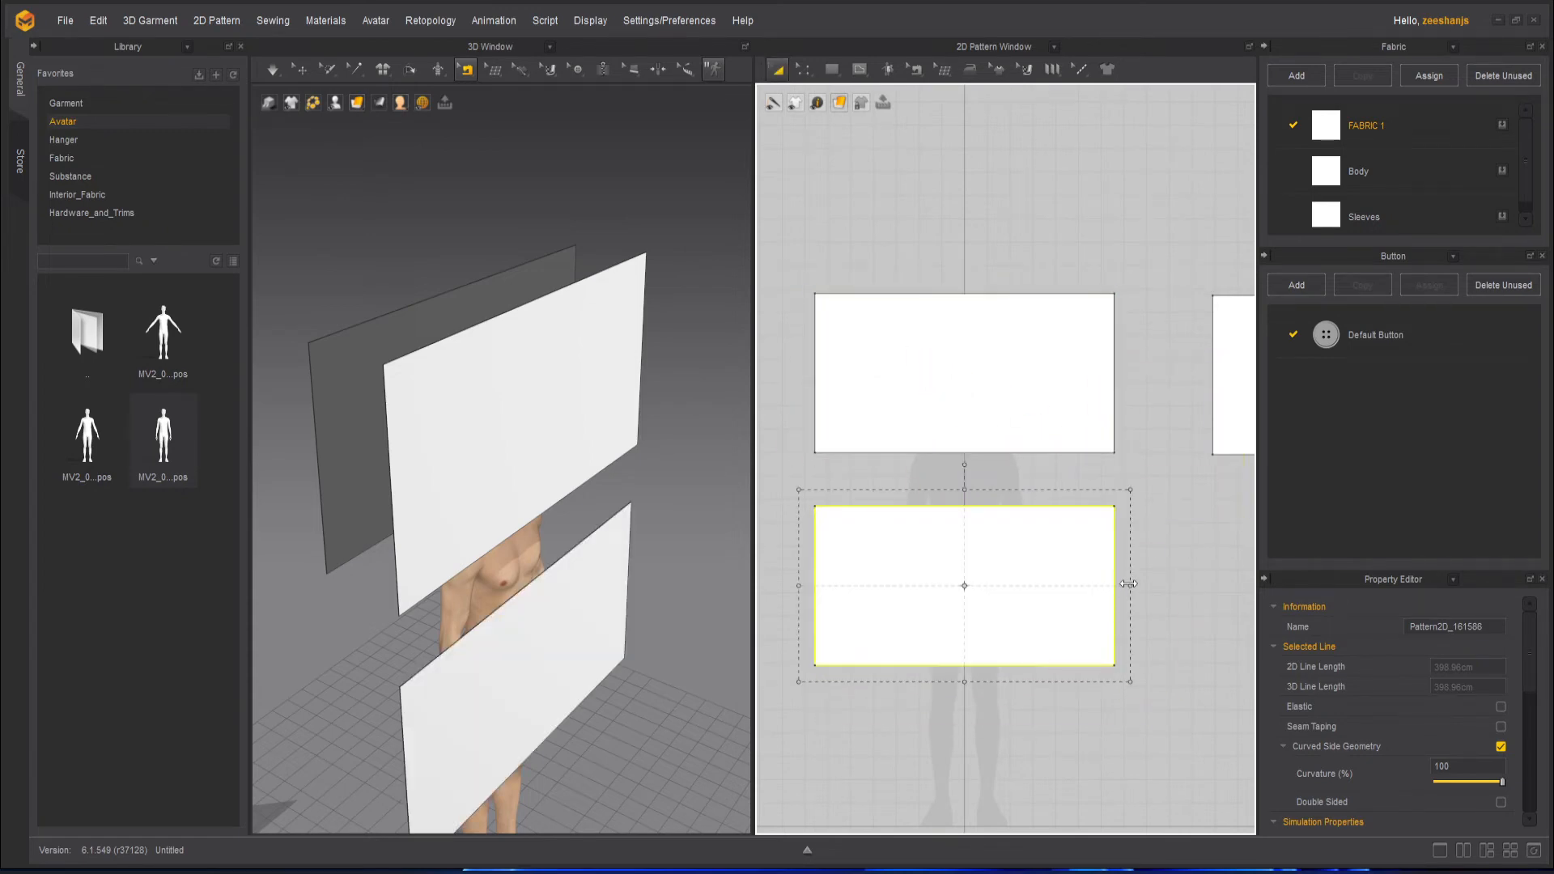
left_click_drag(1129, 584, 872, 558)
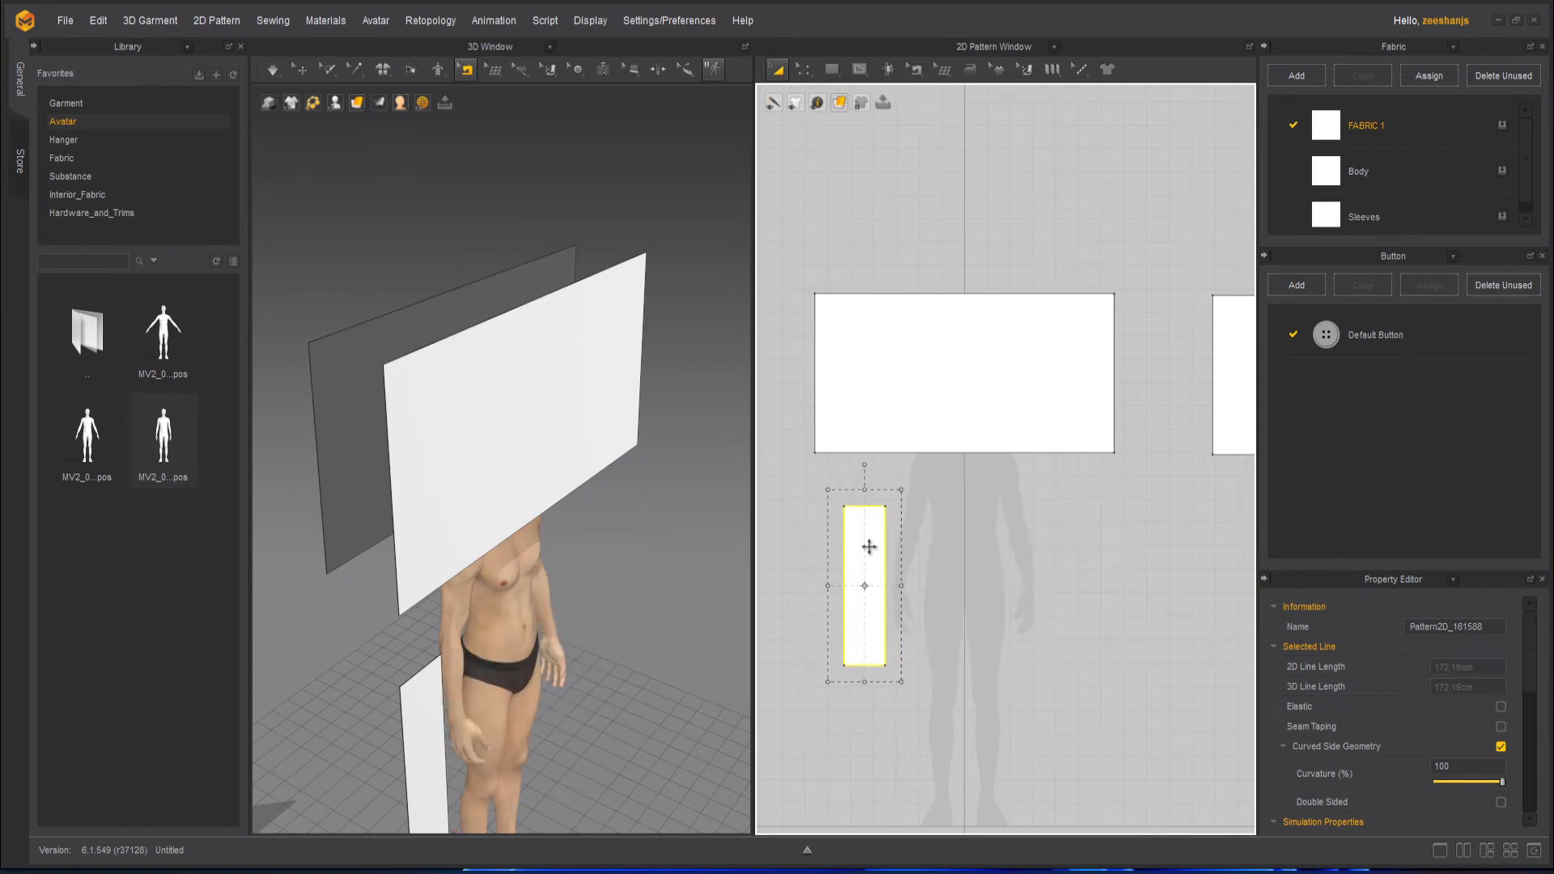
- Paste two more strips in a row beside the first one, the last as a symmetric copy of the middle strip
key("ctrl+v")
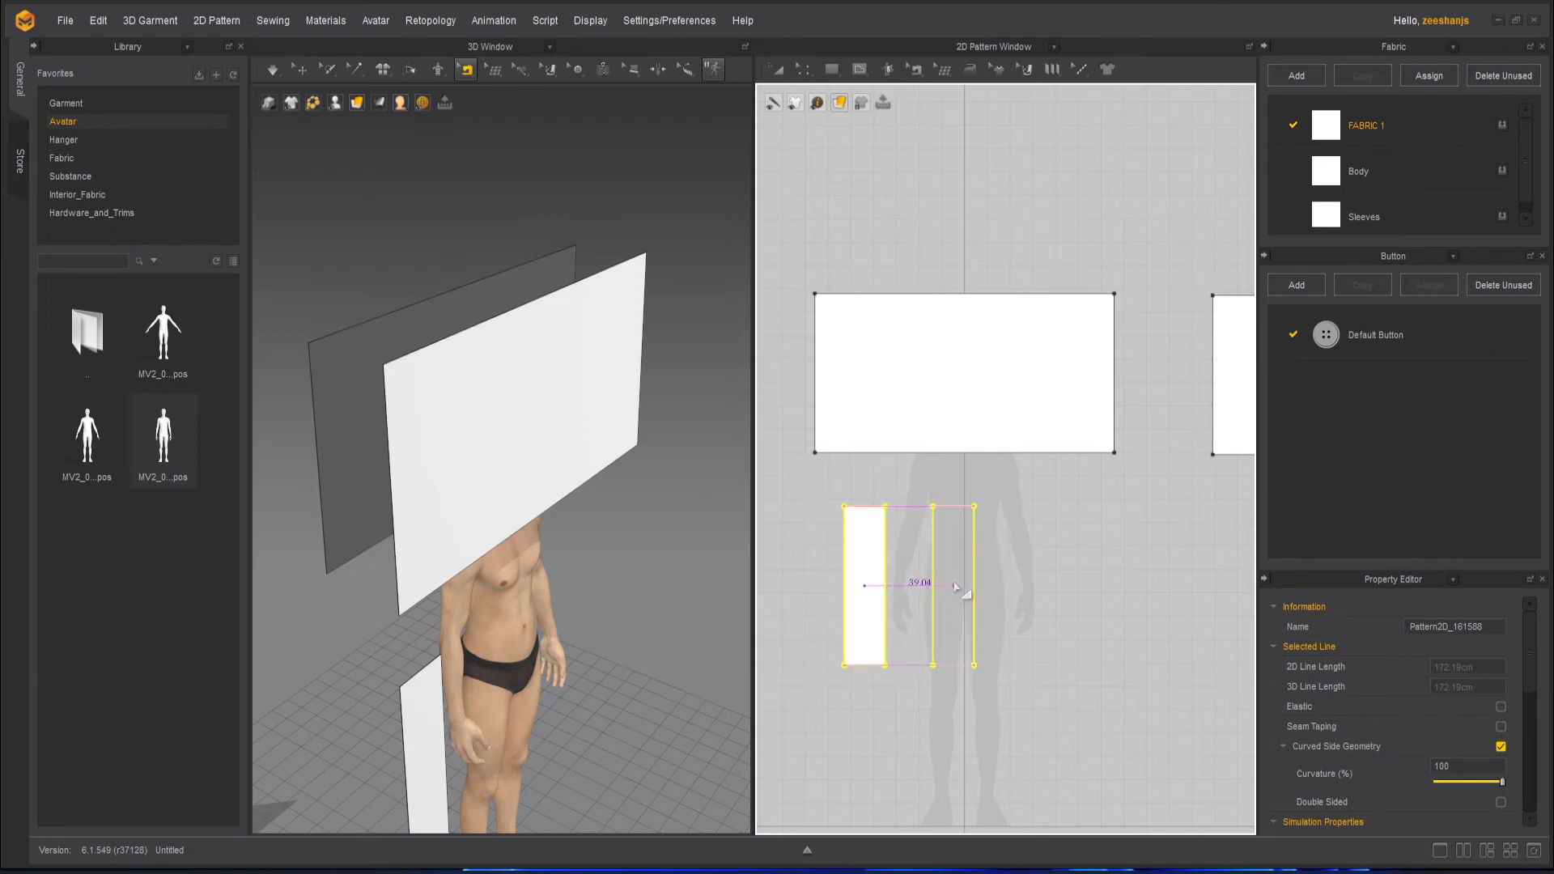
left_click(953, 580)
key("ctrl+v")
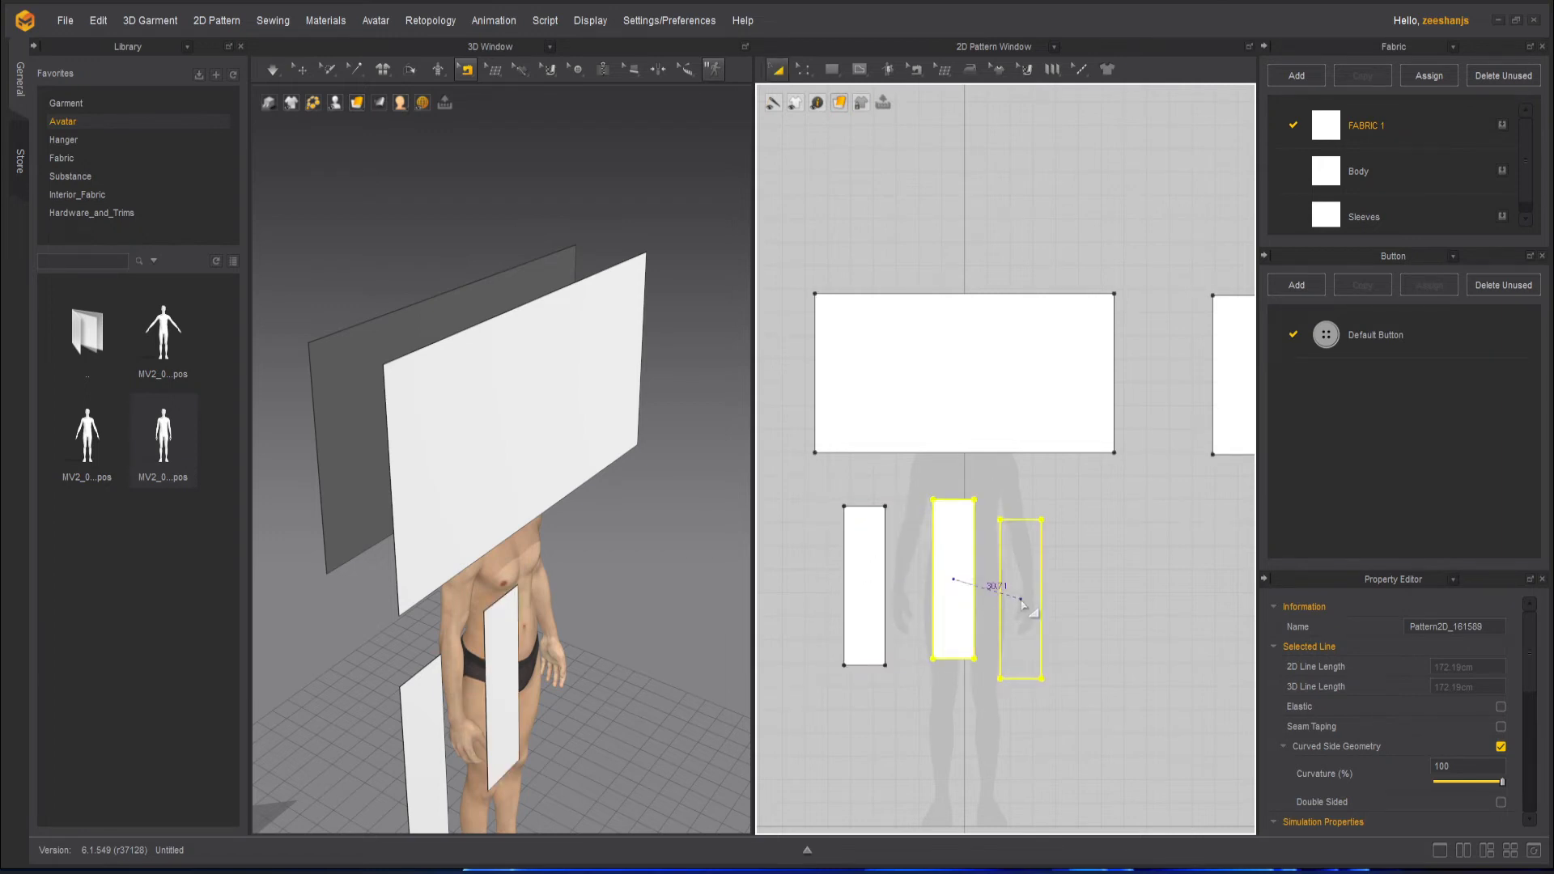
left_click(1040, 584)
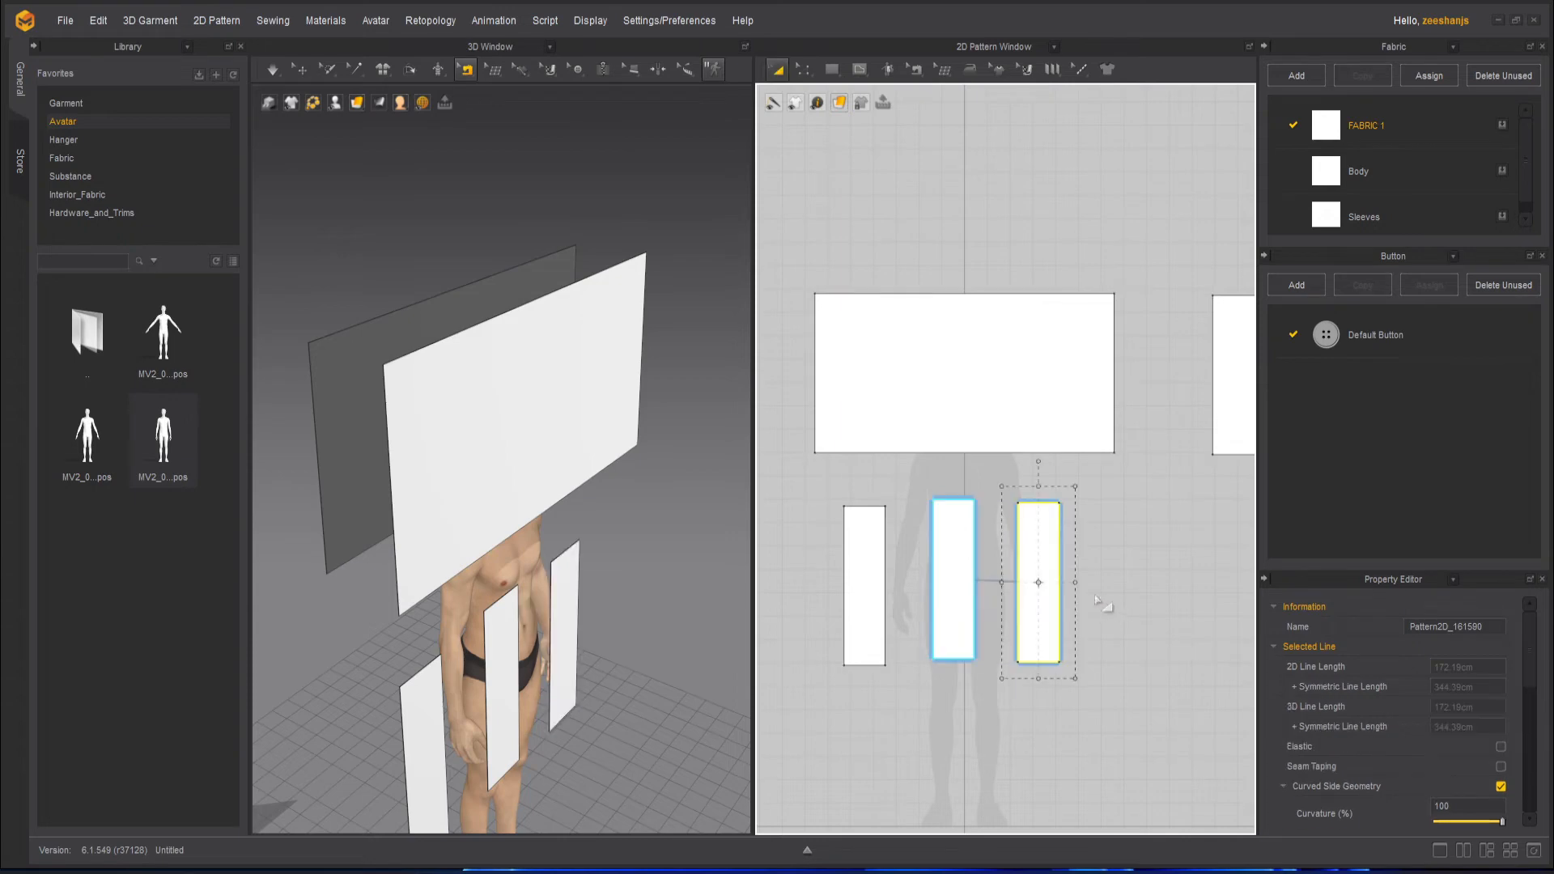
- Space the three strips out below the front rectangle, one near each end and one near the middle
left_click_drag(1047, 551, 1075, 551)
left_click(1140, 688)
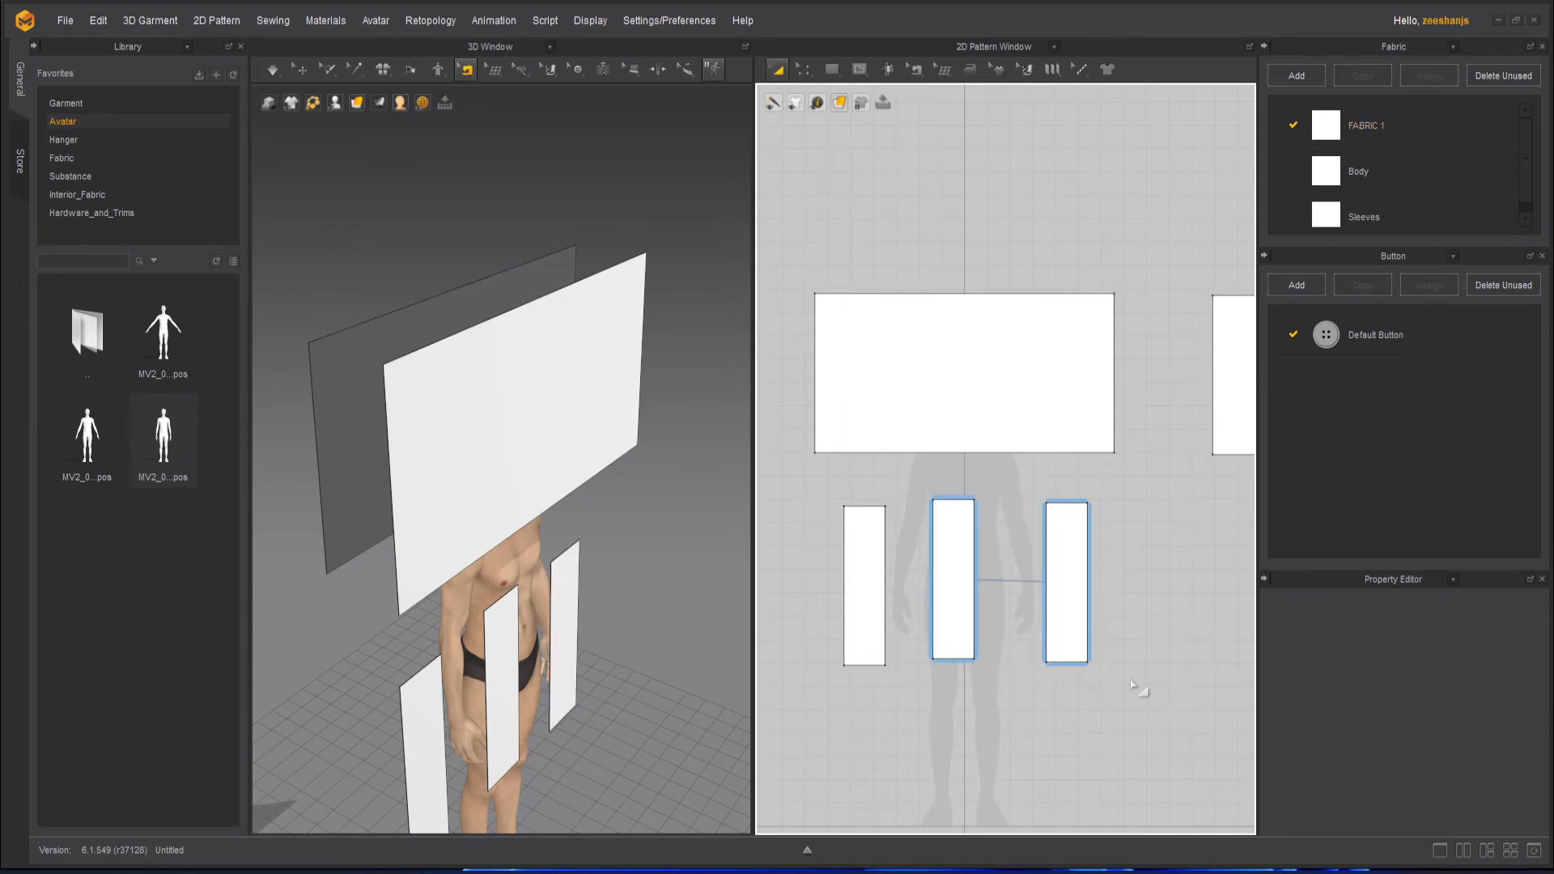
left_click_drag(956, 600, 965, 601)
left_click(1138, 622)
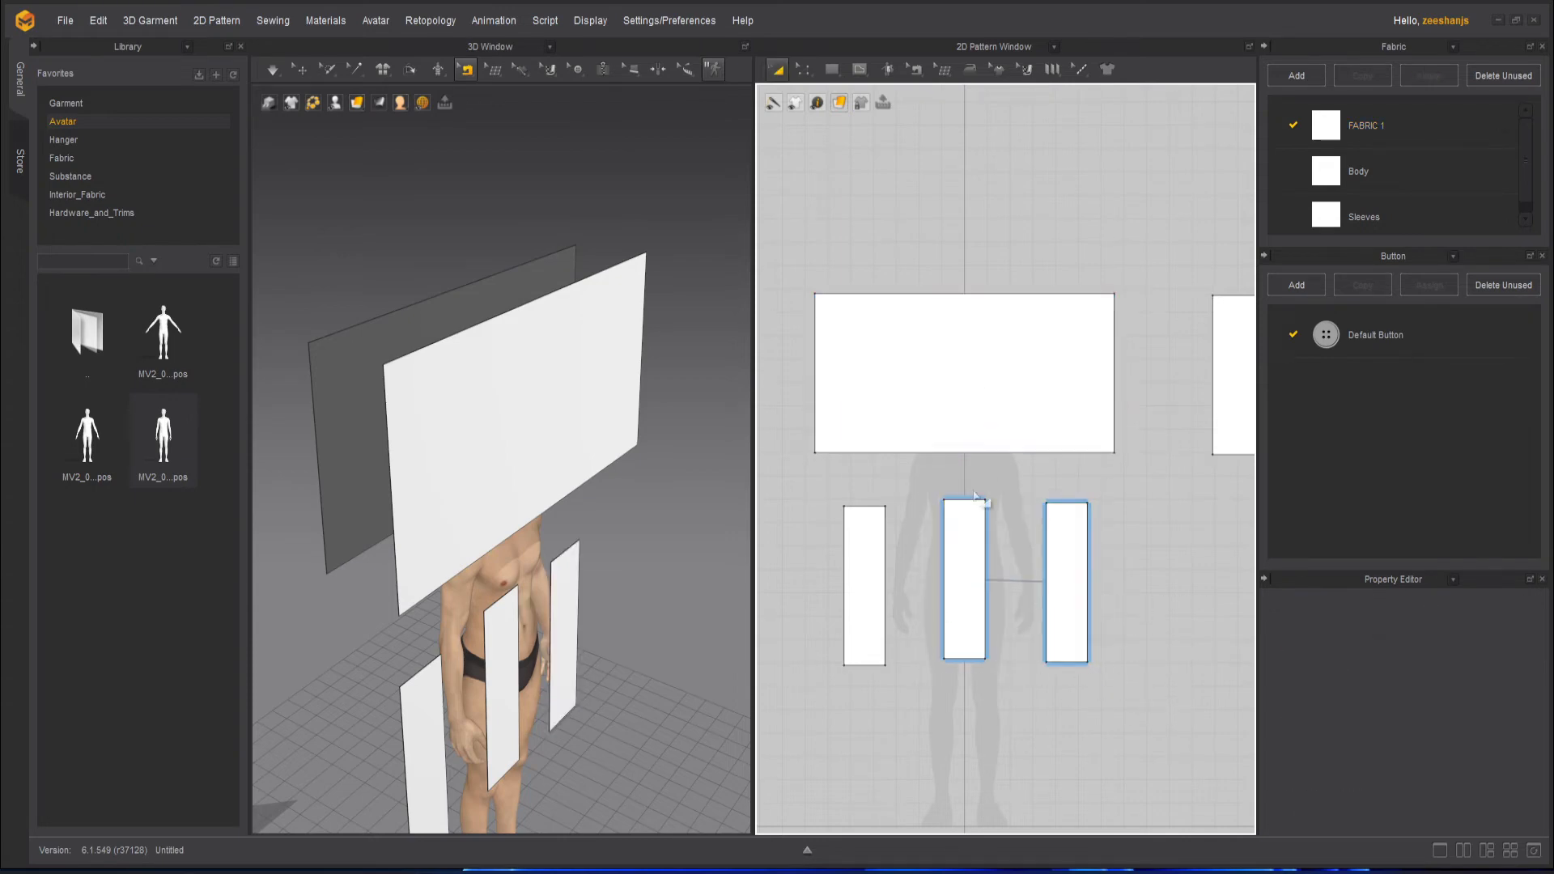
scroll(842, 450, "up", 2)
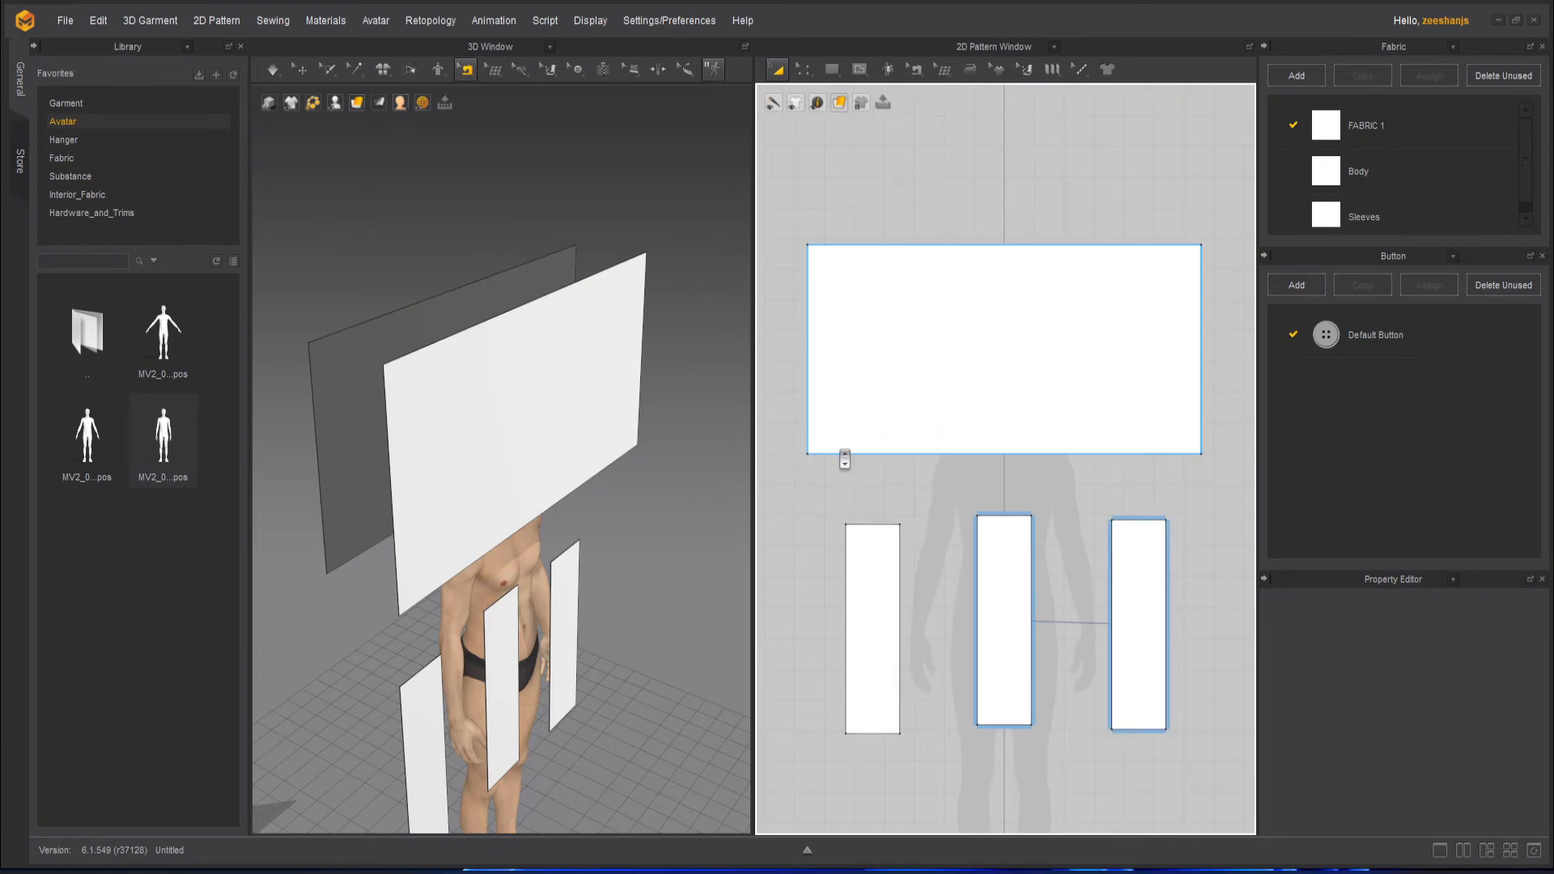
left_click(859, 549)
left_click_drag(859, 549, 833, 539)
left_click_drag(1003, 580, 987, 580)
left_click_drag(1152, 557, 1179, 534)
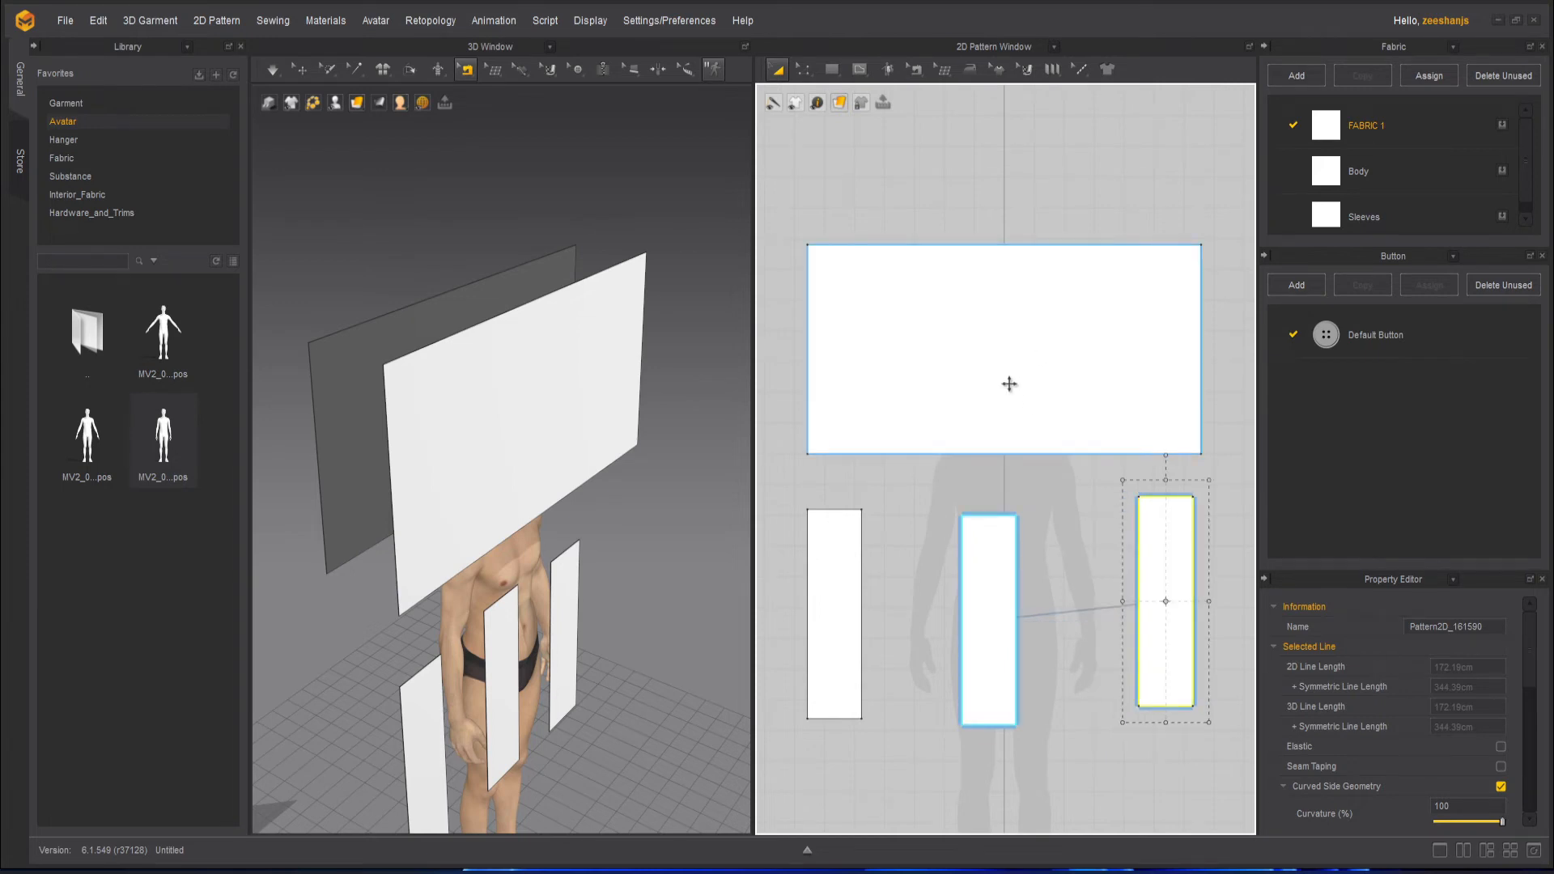
- Try Segment Sewing from the front rectangle's bottom edge to the first strip's top edge, and between the other two strips' top edges
left_click(910, 72)
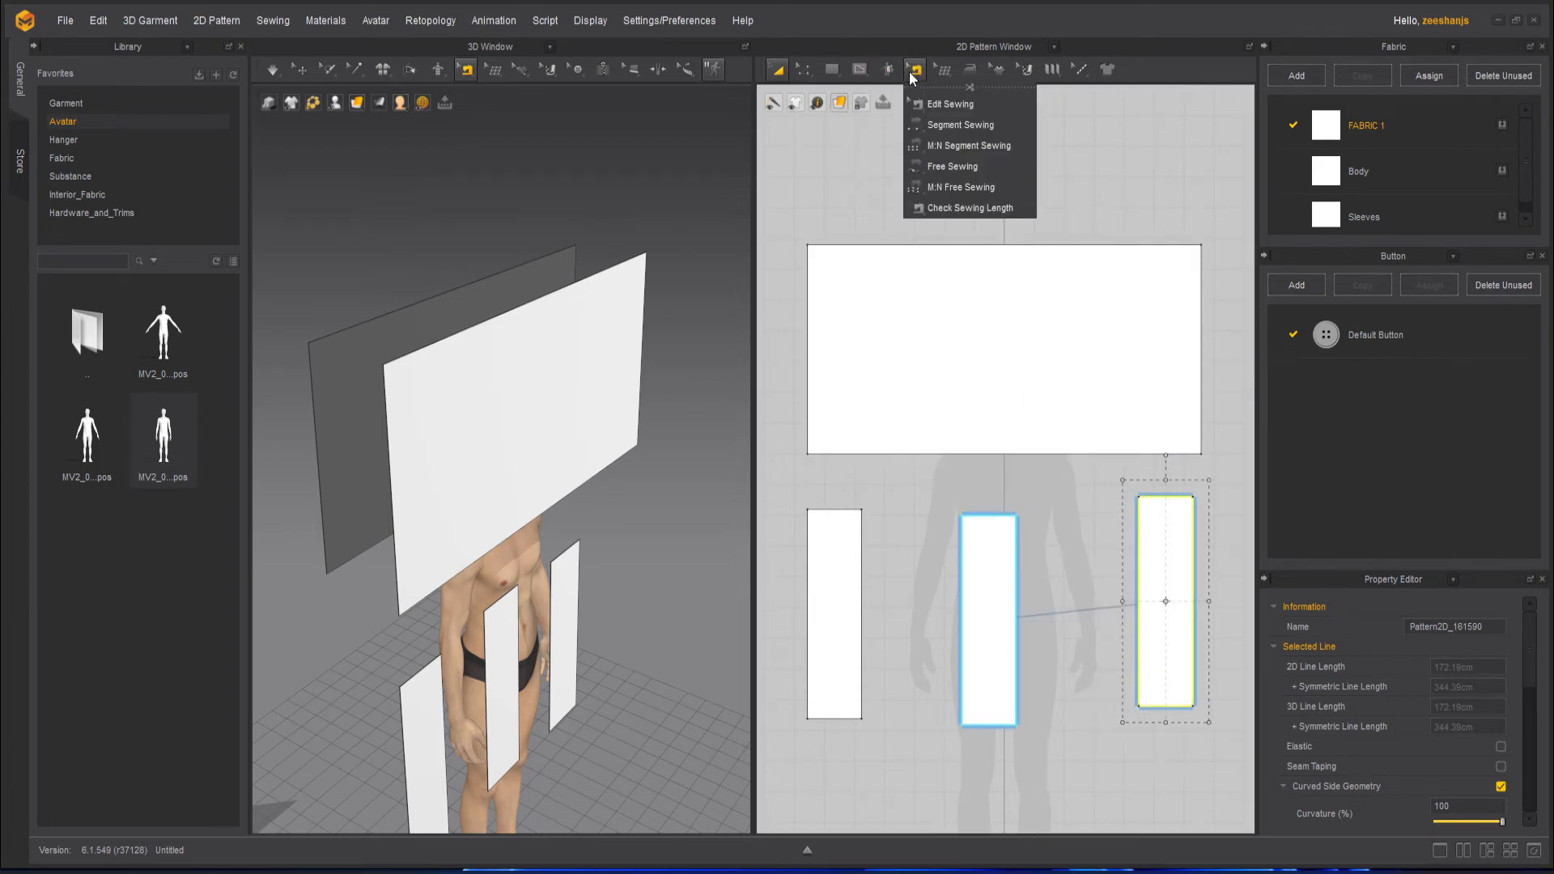
left_click(986, 124)
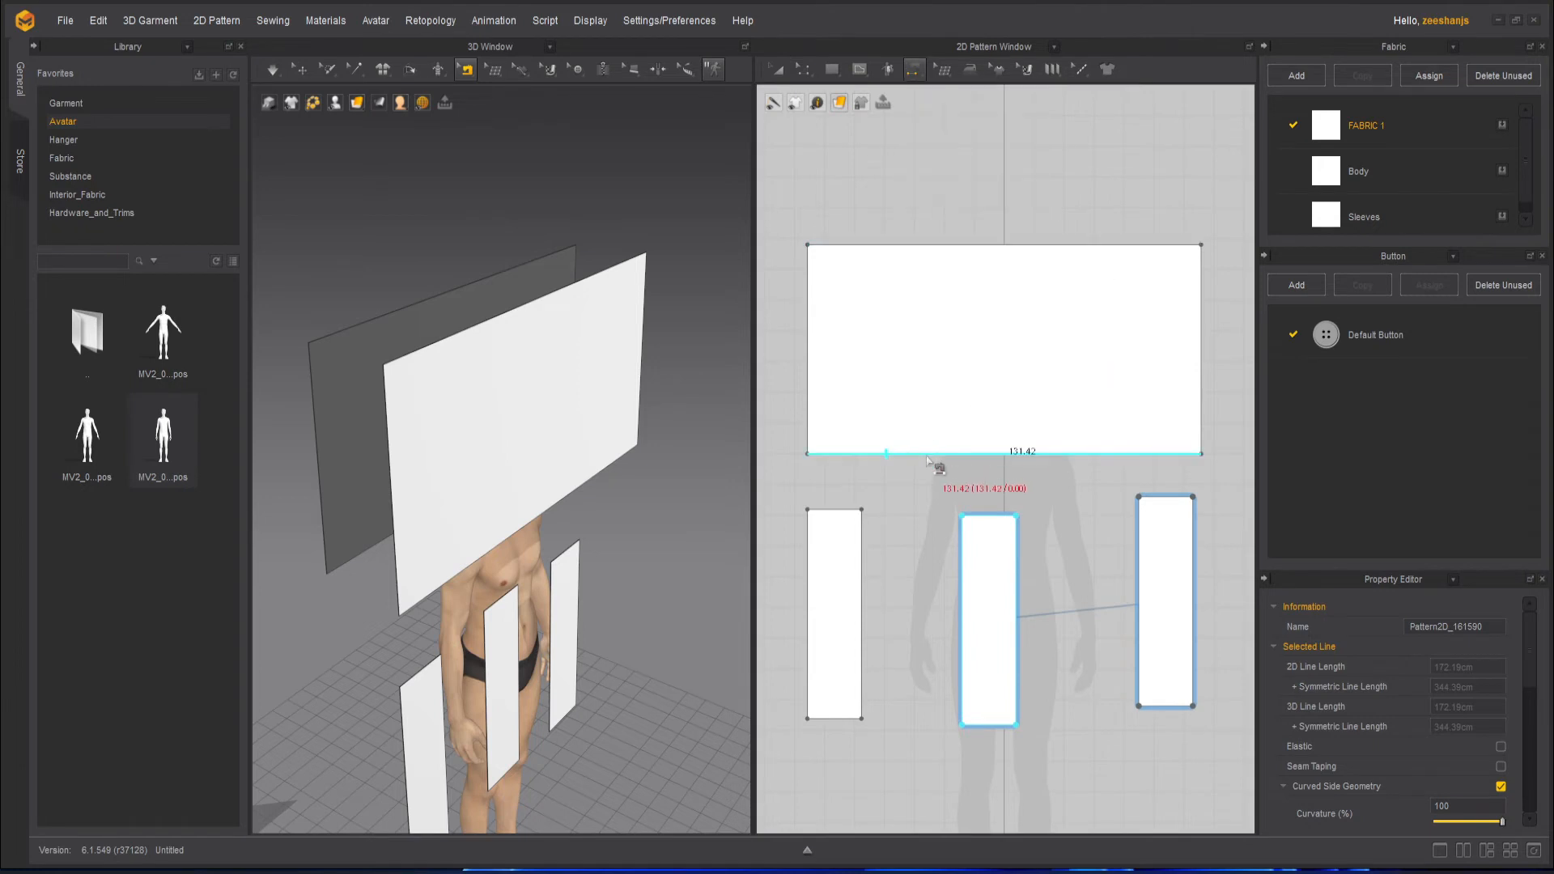
left_click(850, 455)
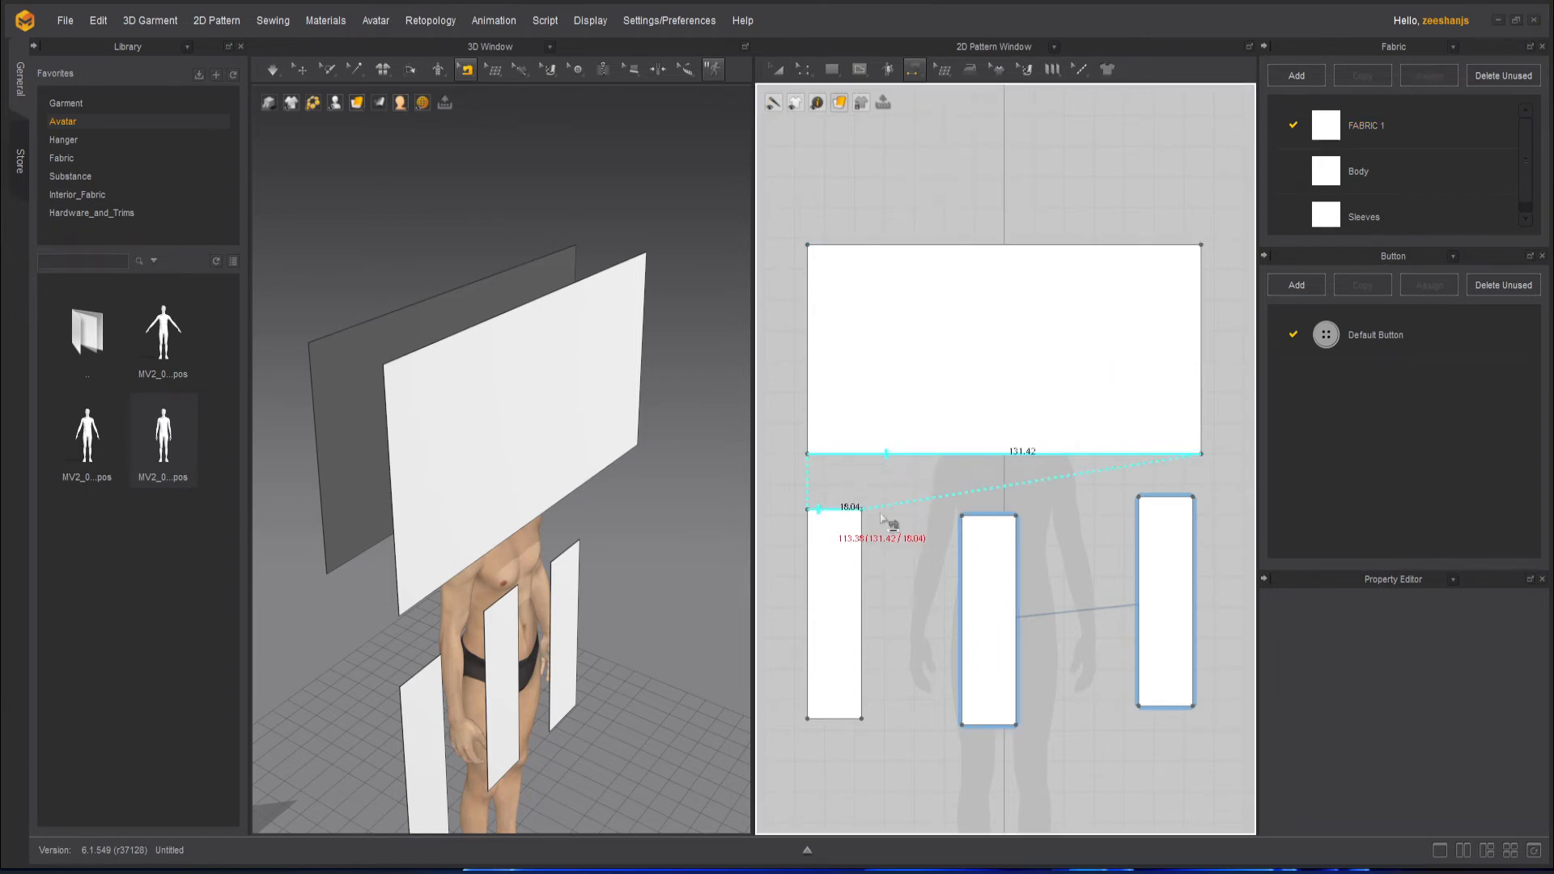
left_click(834, 510)
left_click(984, 516)
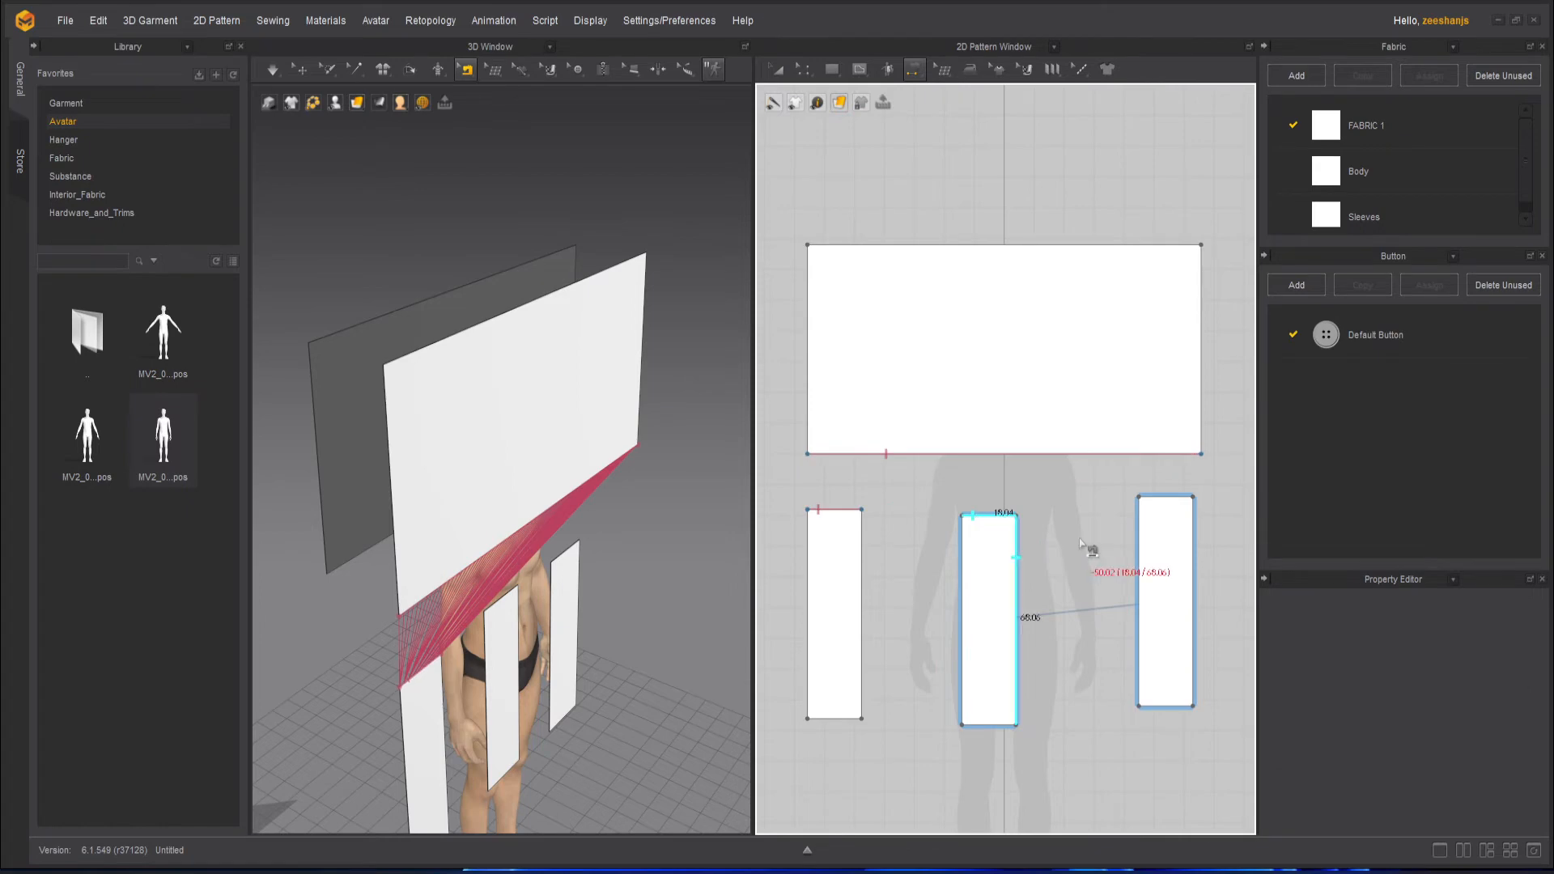
left_click(1169, 497)
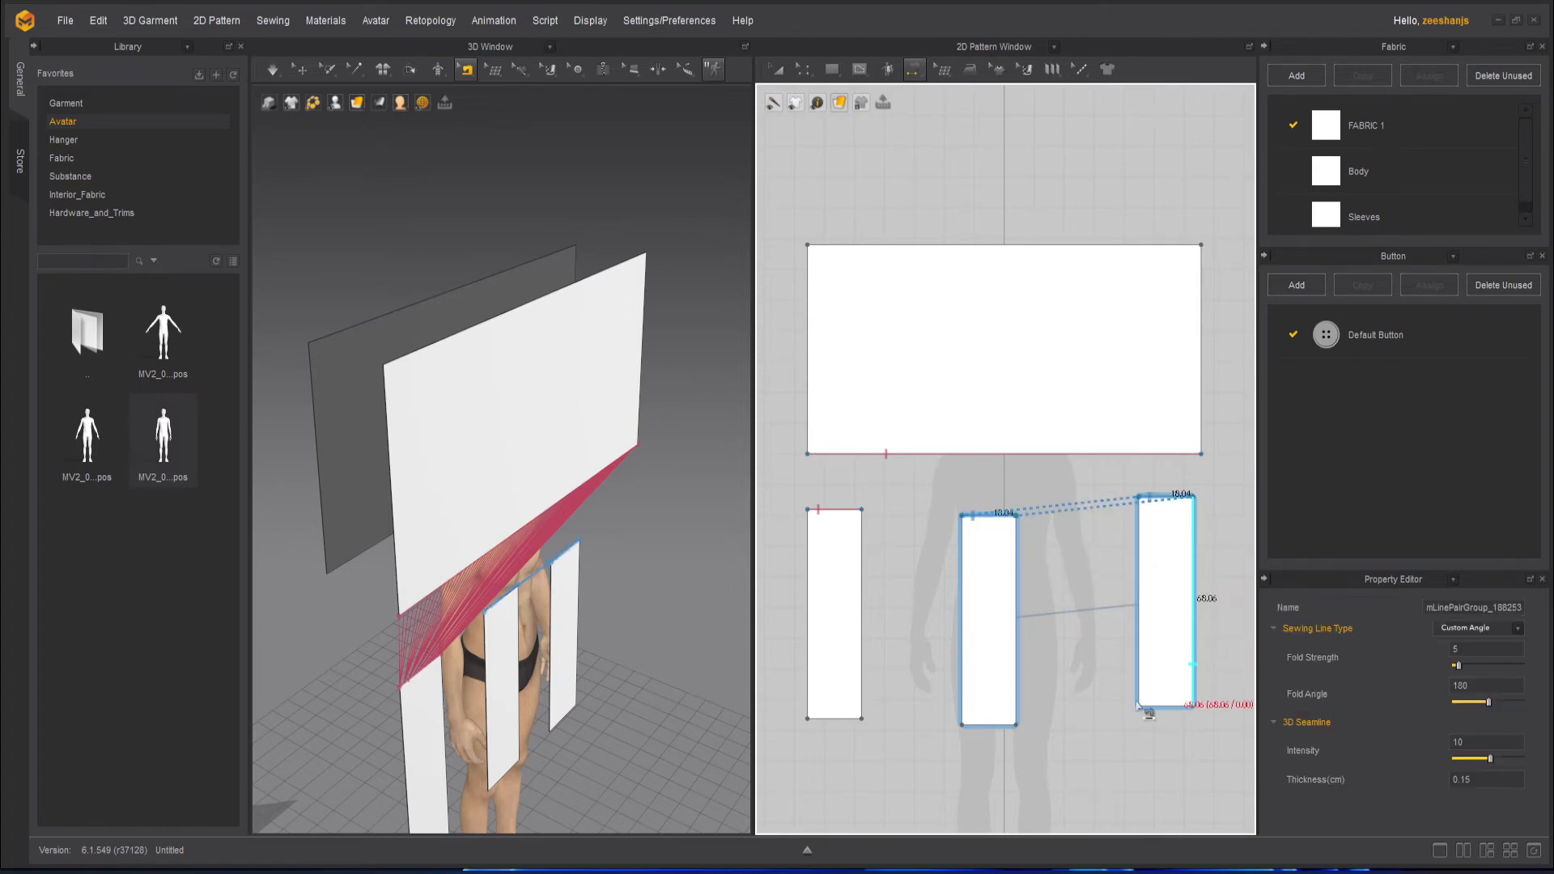
right_click_drag(635, 617, 580, 591)
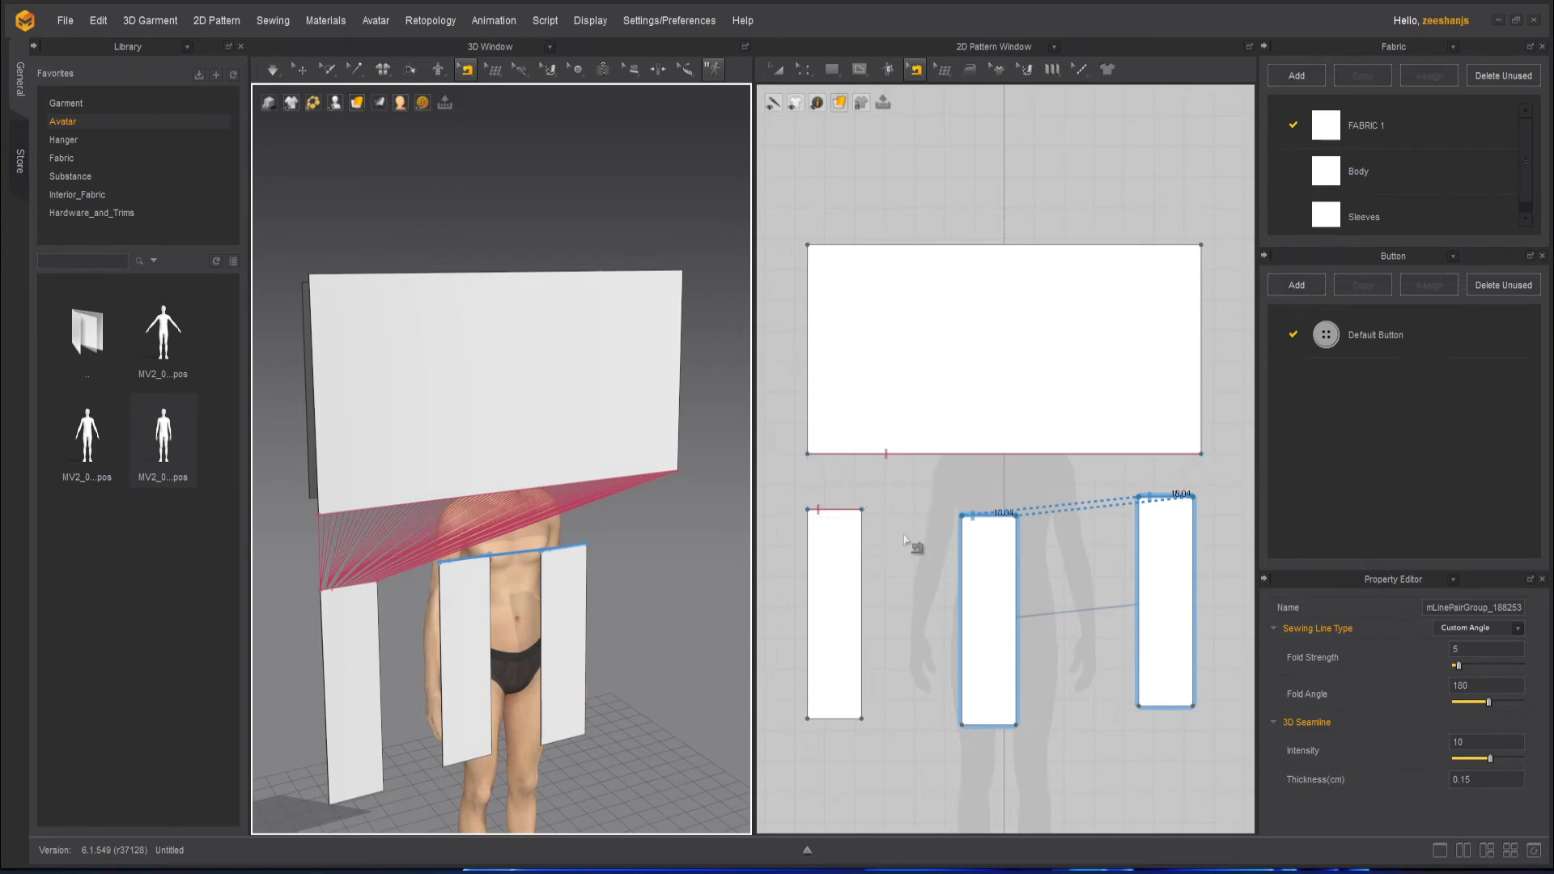
- Undo the segment seams on the front rectangle and the three strips
key("ctrl+z")
key("ctrl+z")
key("ctrl+z")
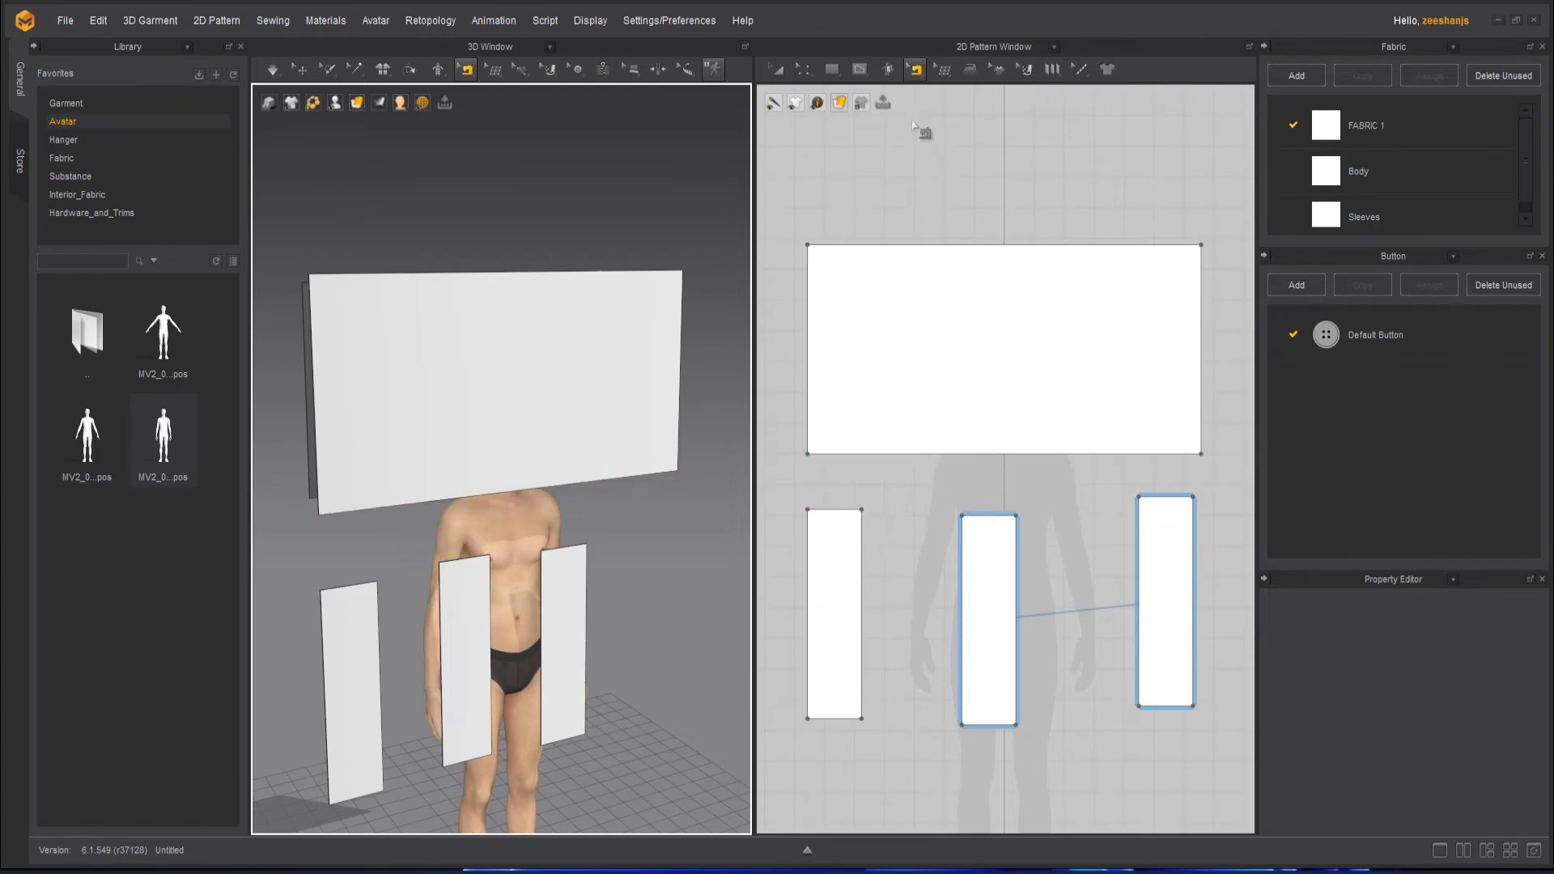
- Sew the front rectangle's bottom edge to the top edges of all three strips using M:N Segment Sewing
left_click(917, 71)
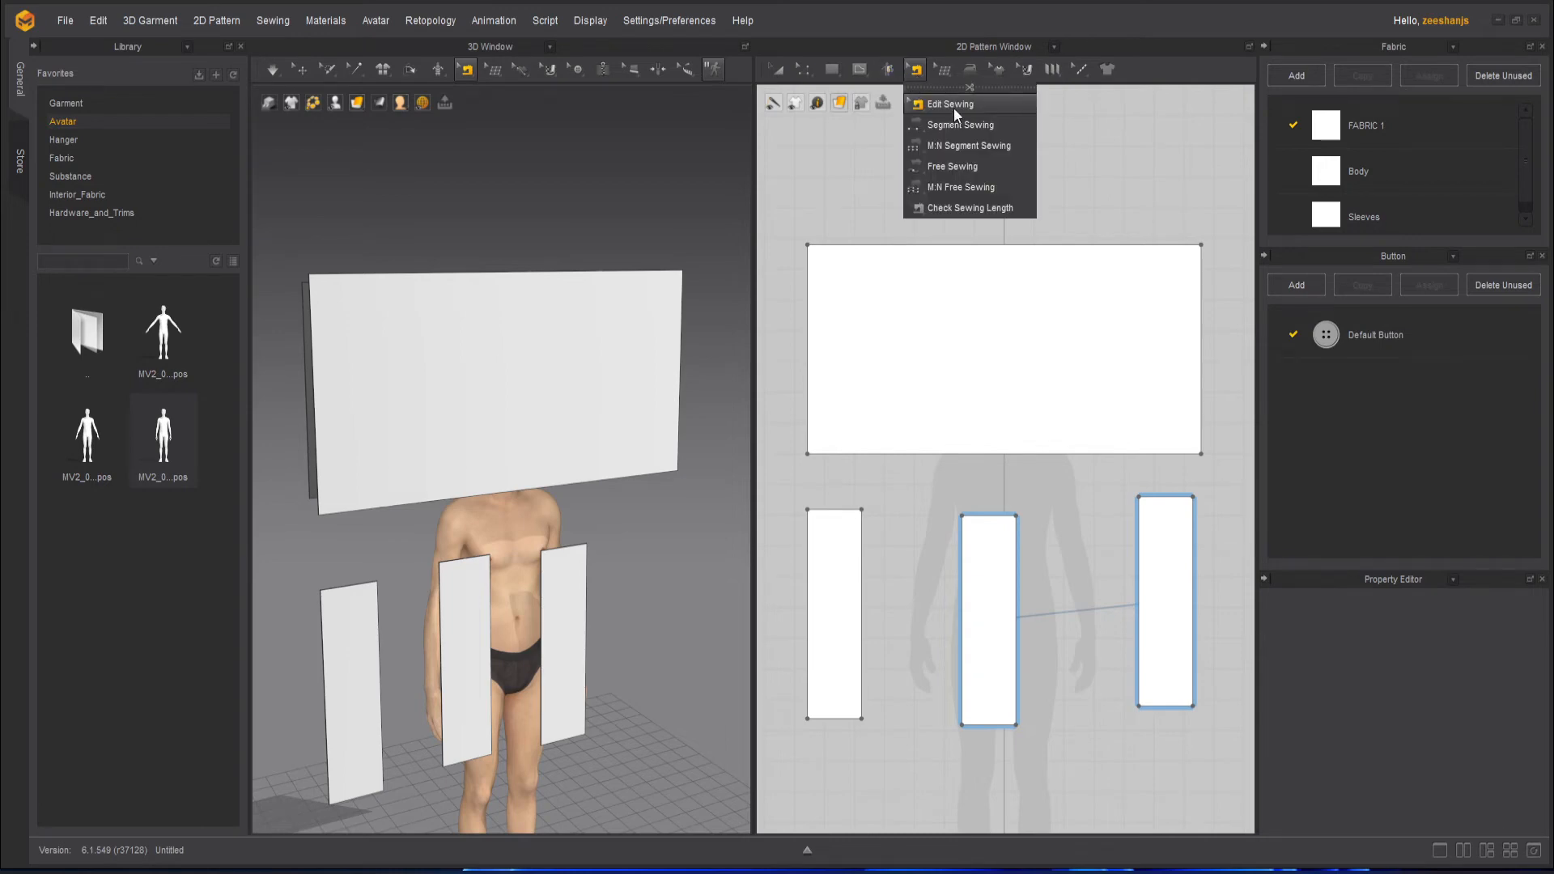
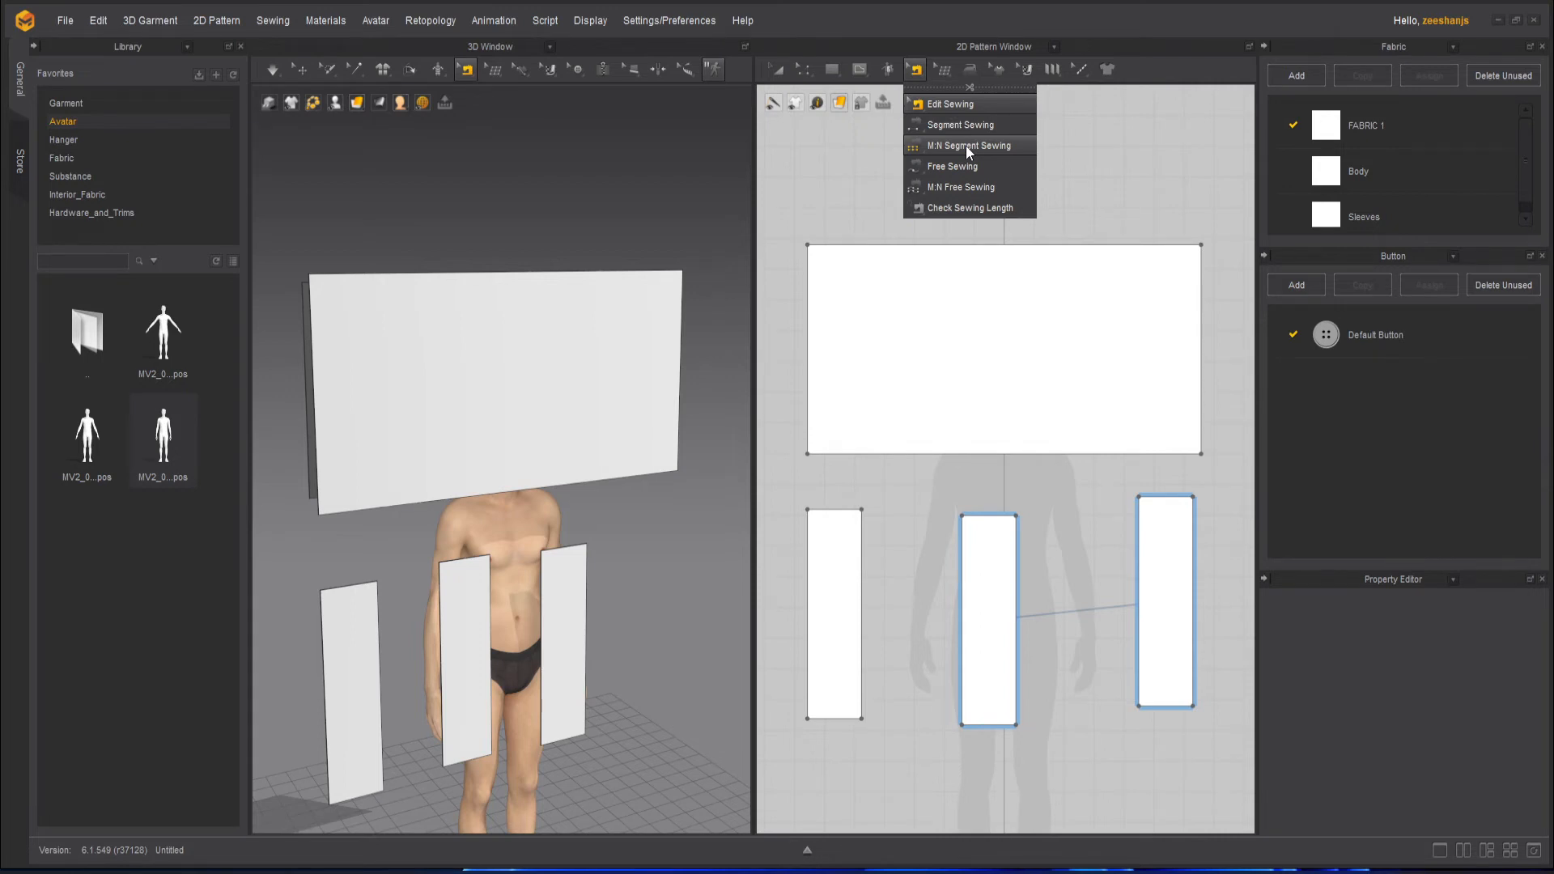
left_click(969, 147)
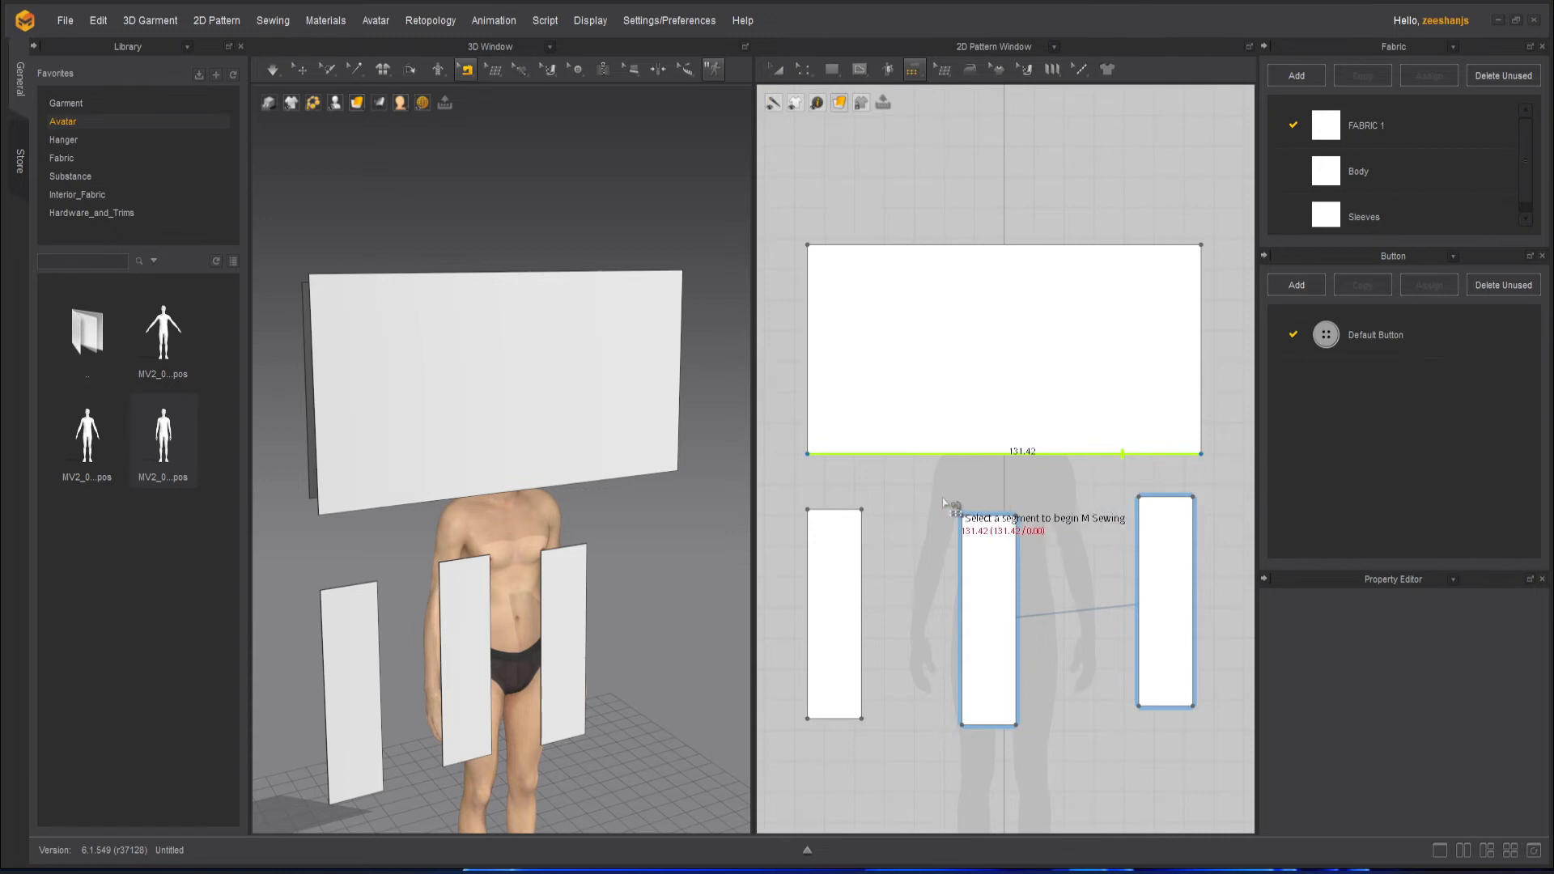
left_click(879, 463)
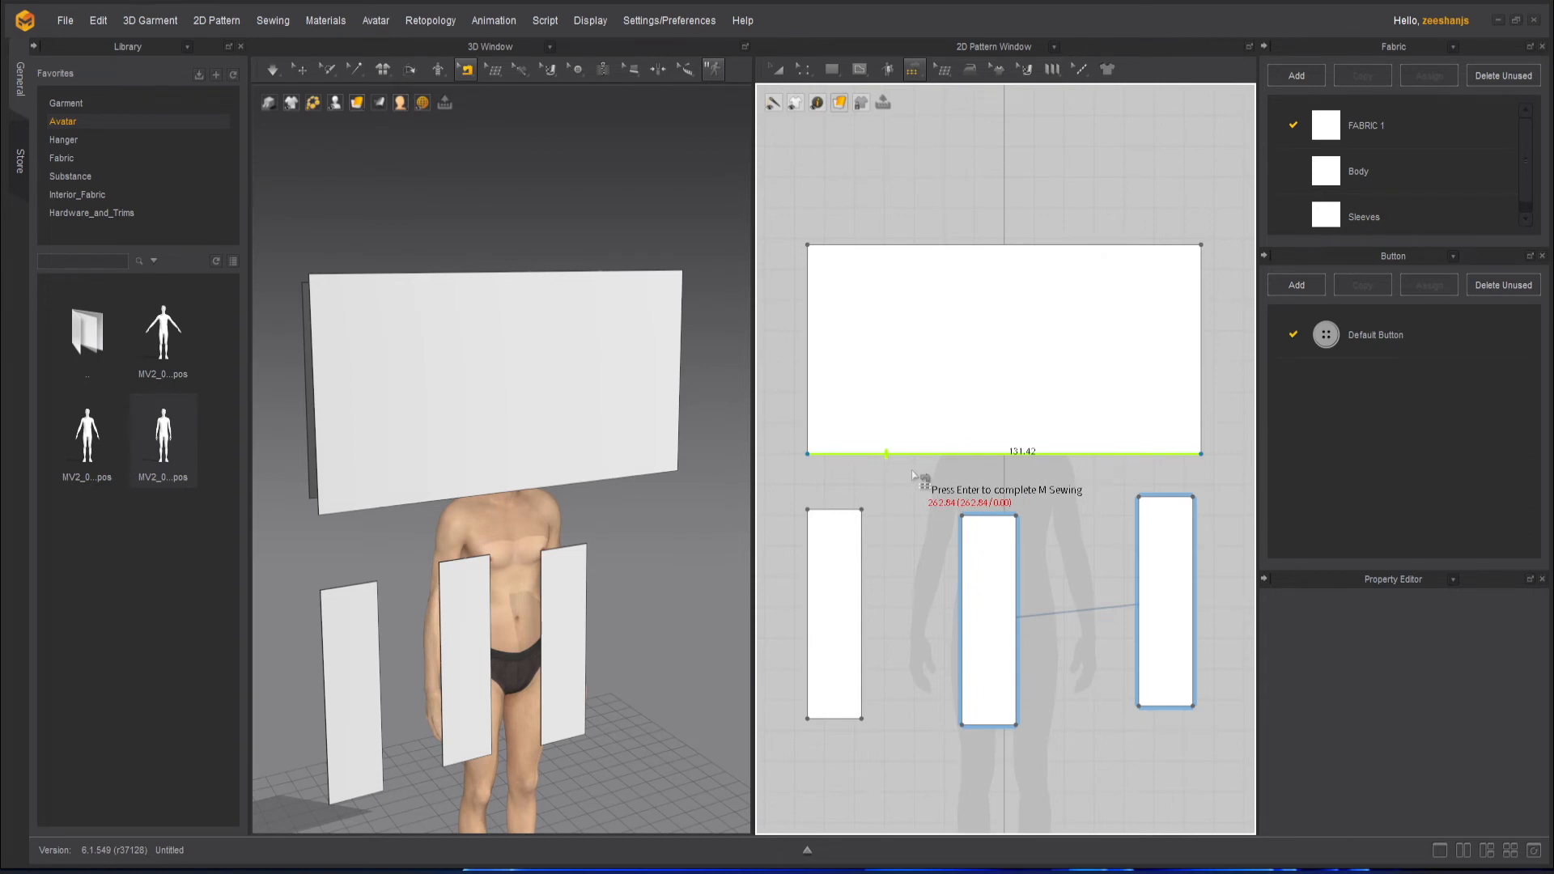
key("Return")
left_click(913, 476)
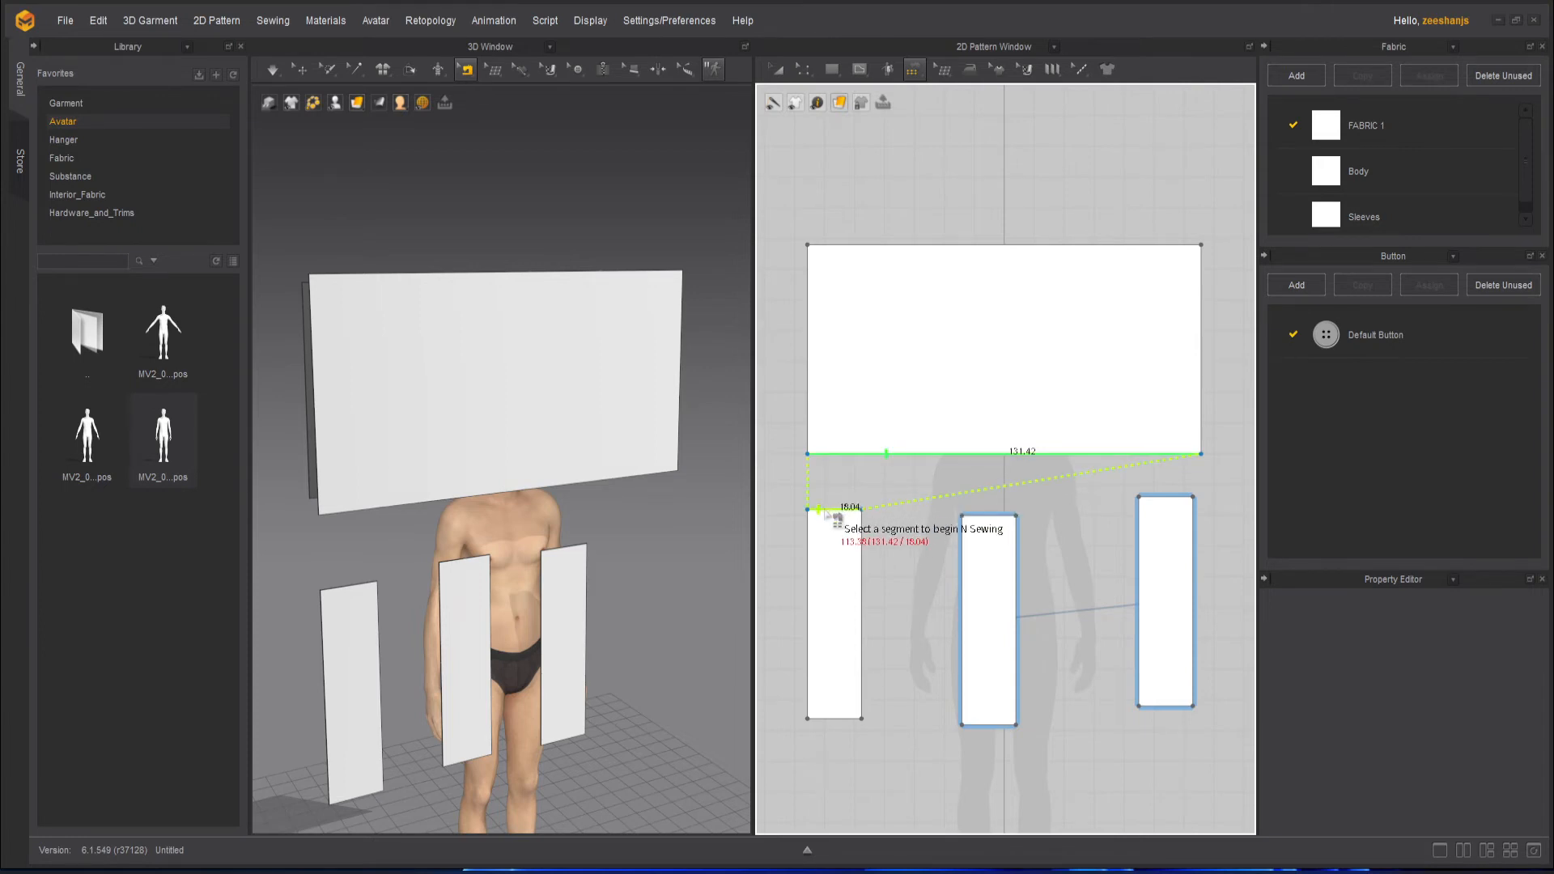
left_click(828, 510)
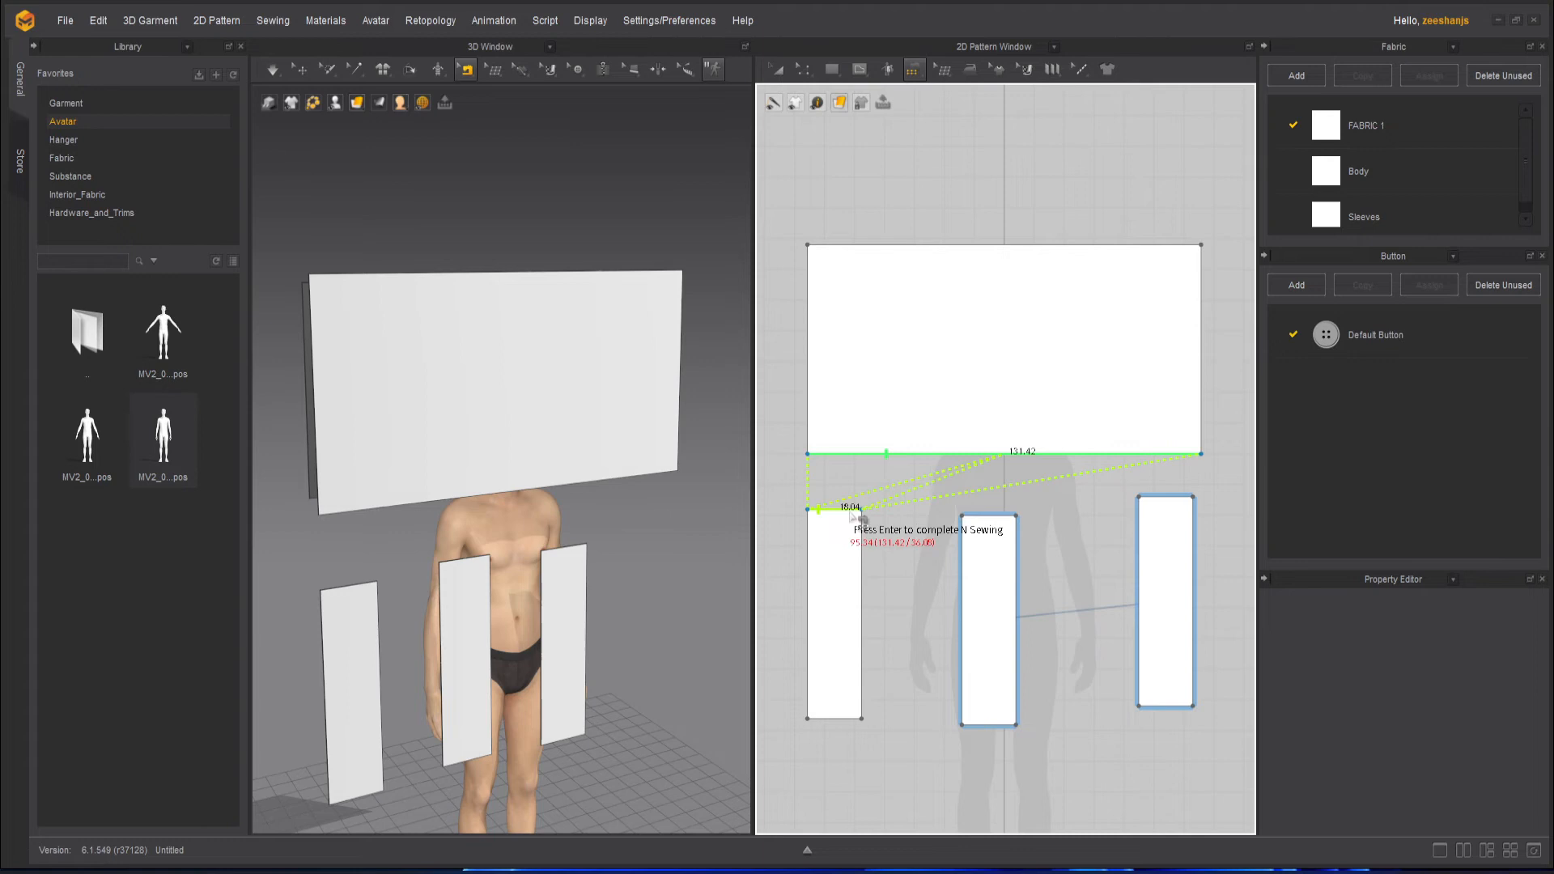
left_click(981, 516)
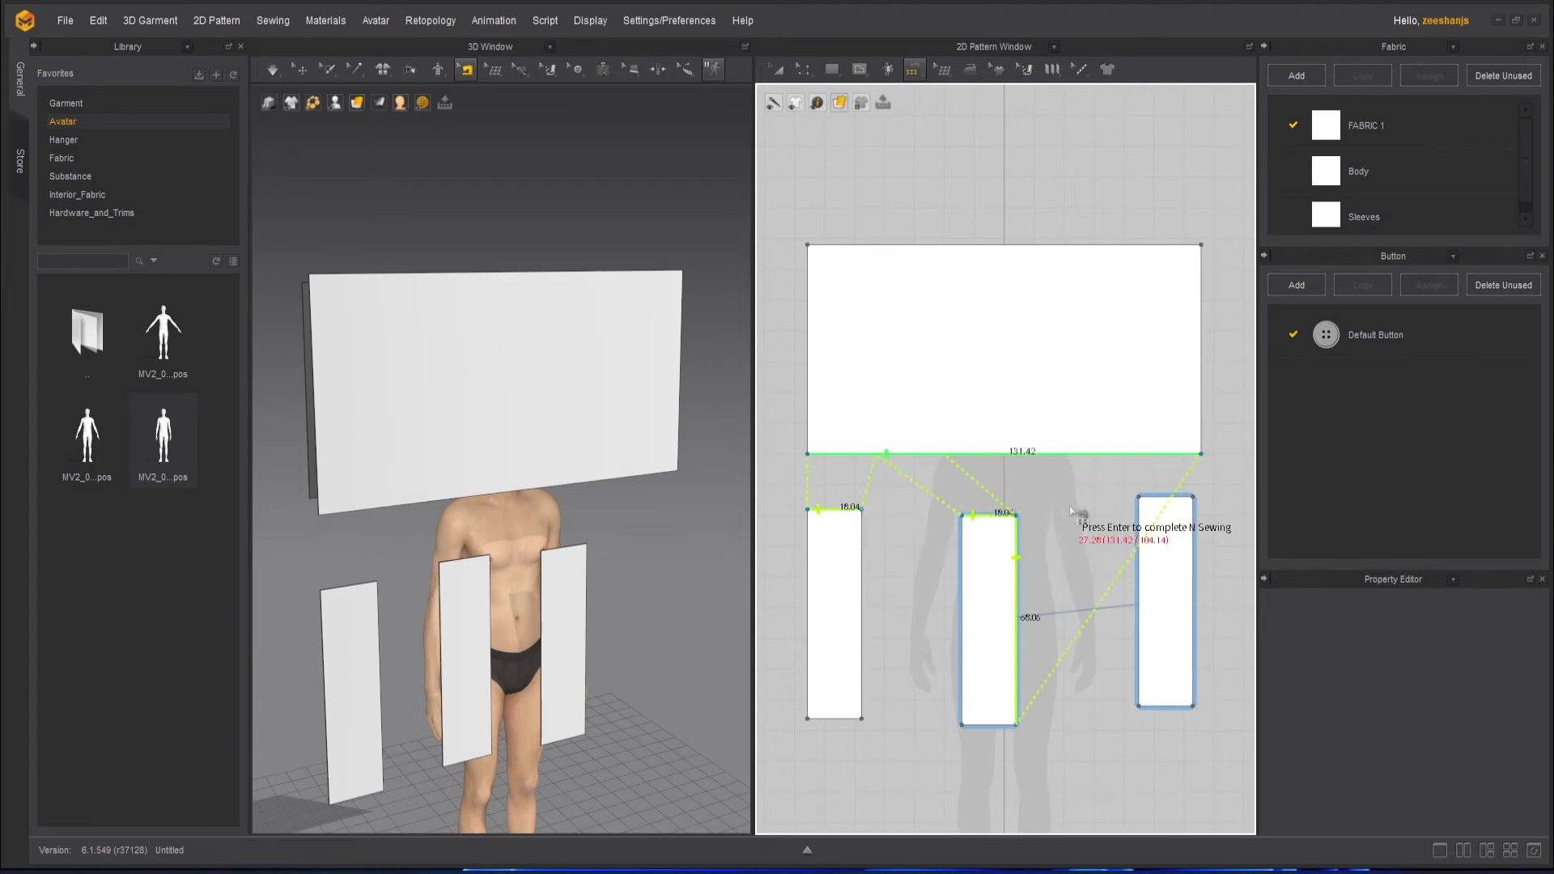
left_click(1151, 497)
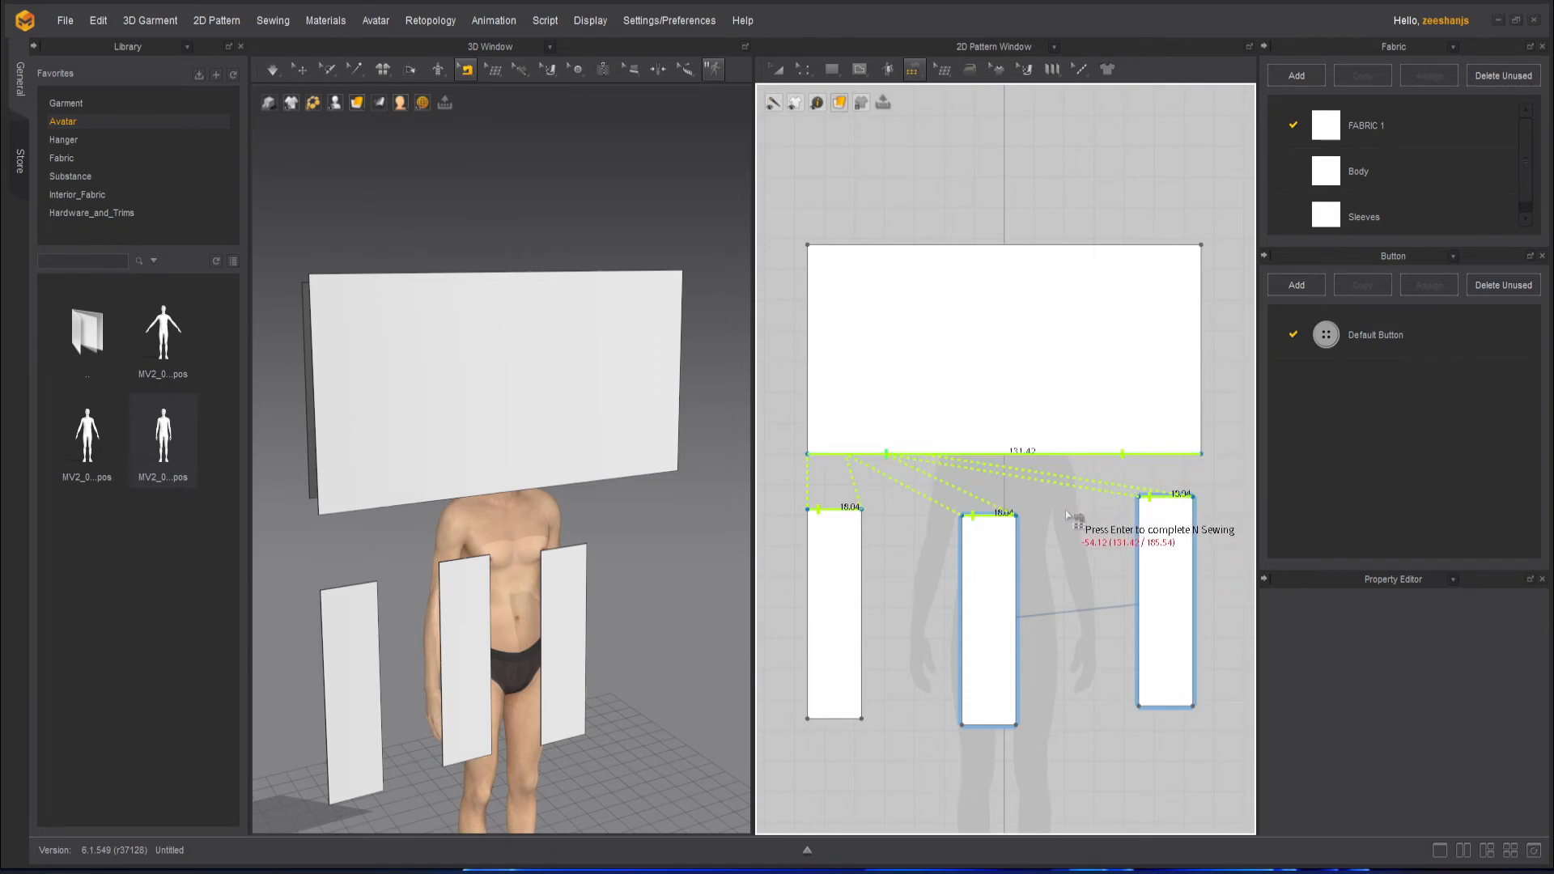
left_click(1127, 244)
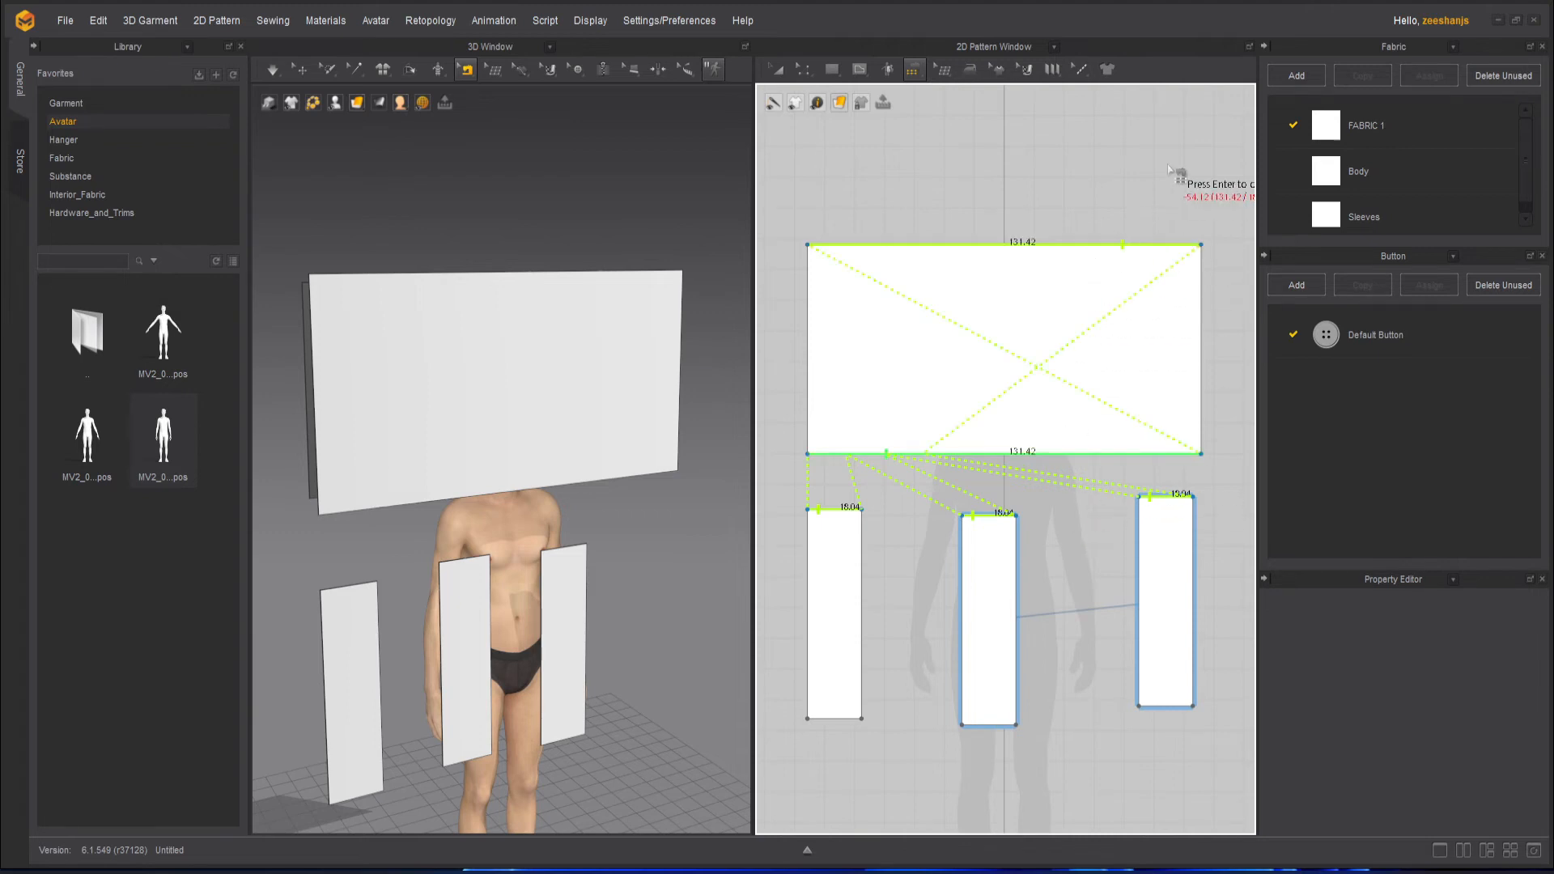
key("Return")
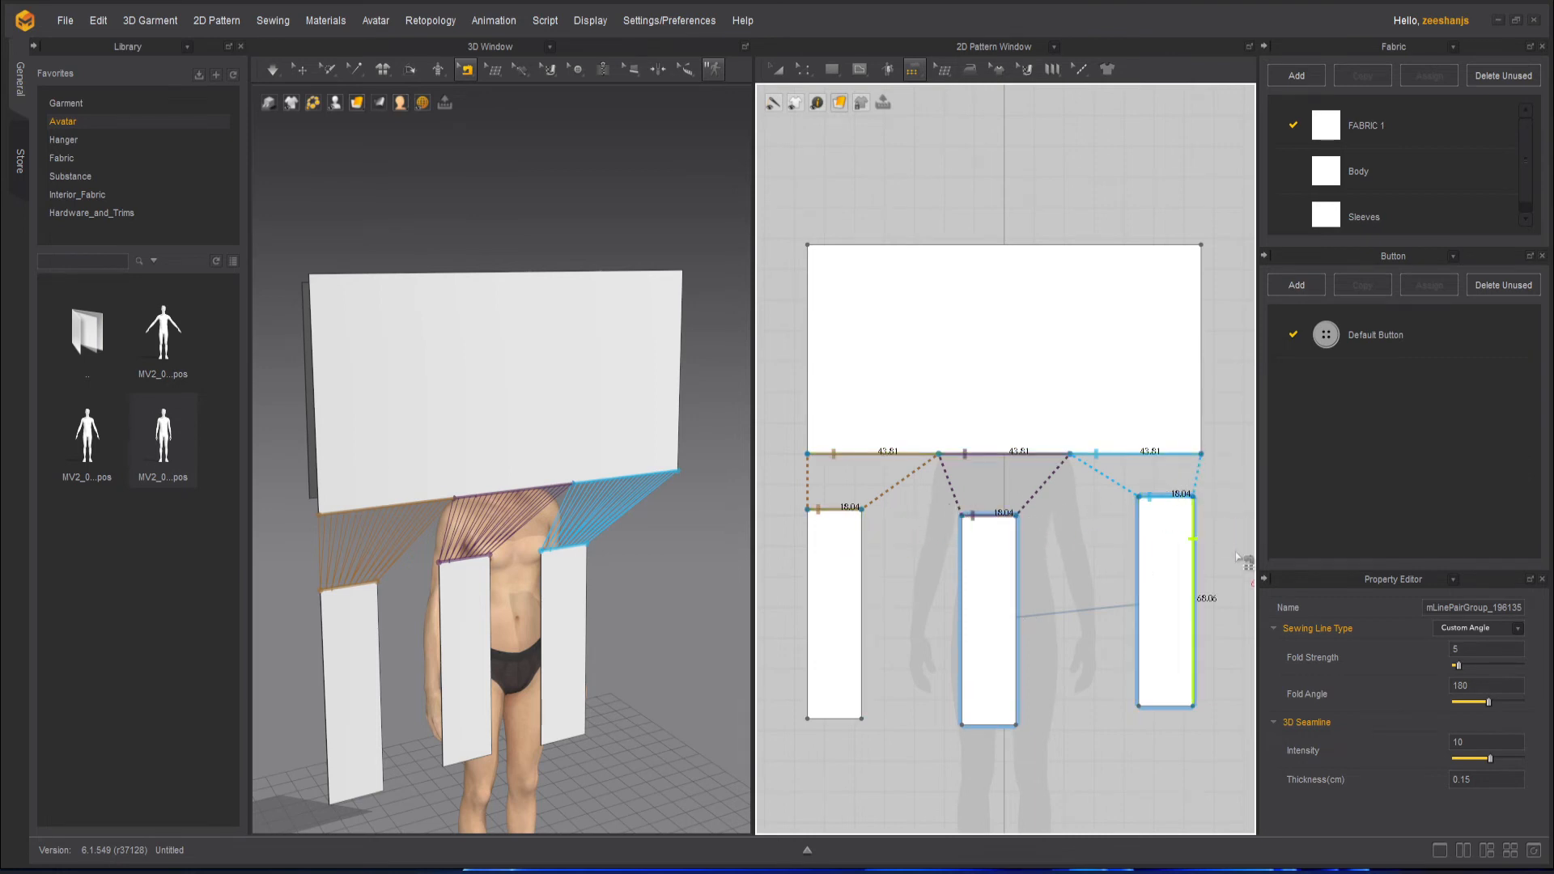
- Try simulating the garment with only the strips sewn on, and undo the drape
left_click(273, 70)
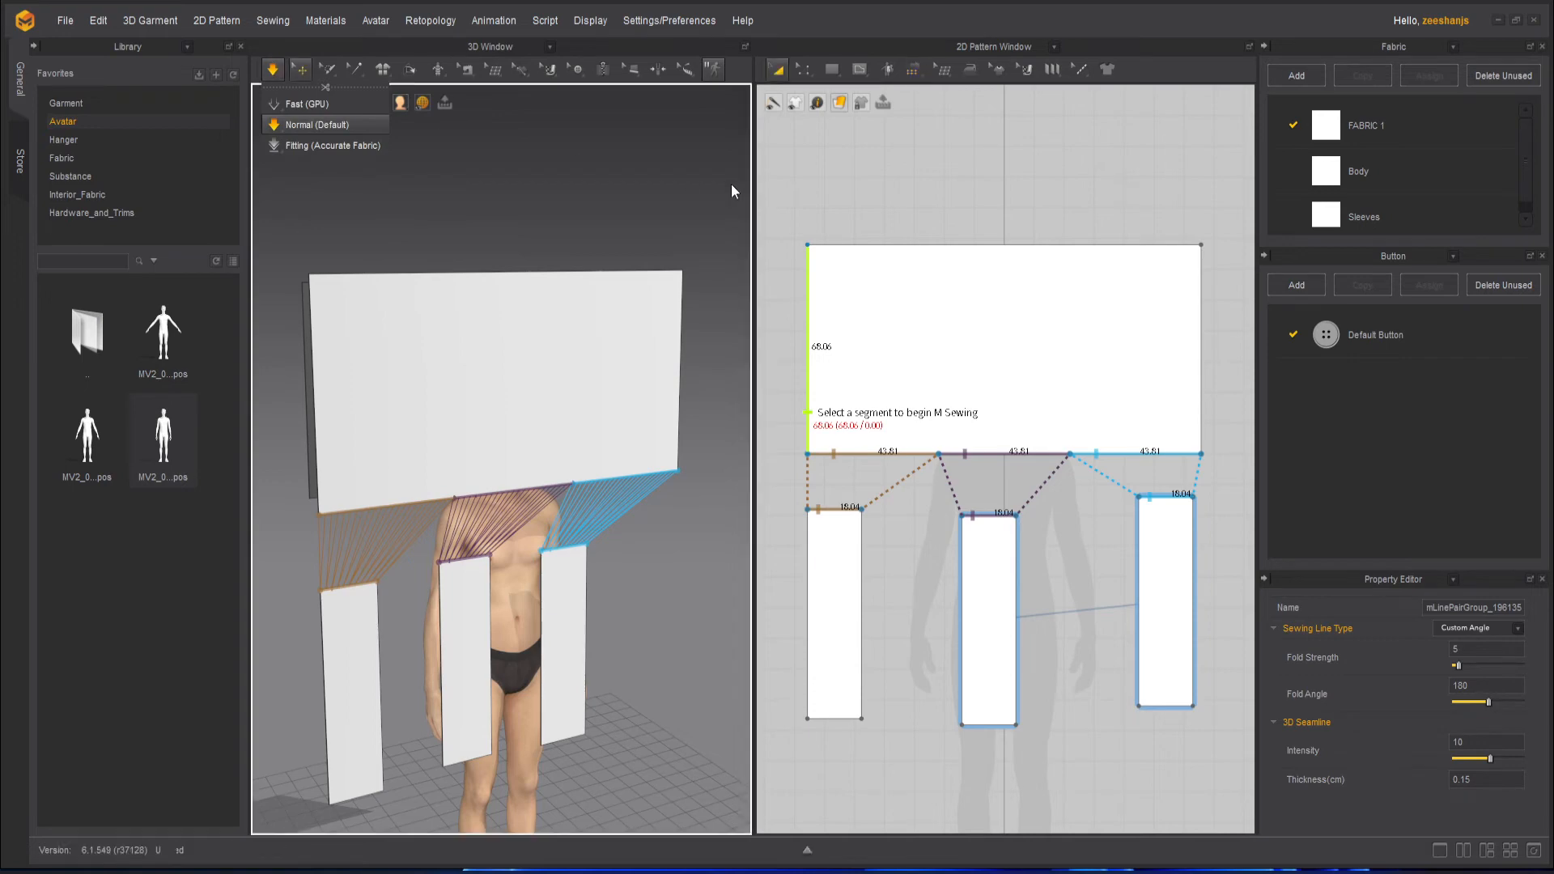
key("space")
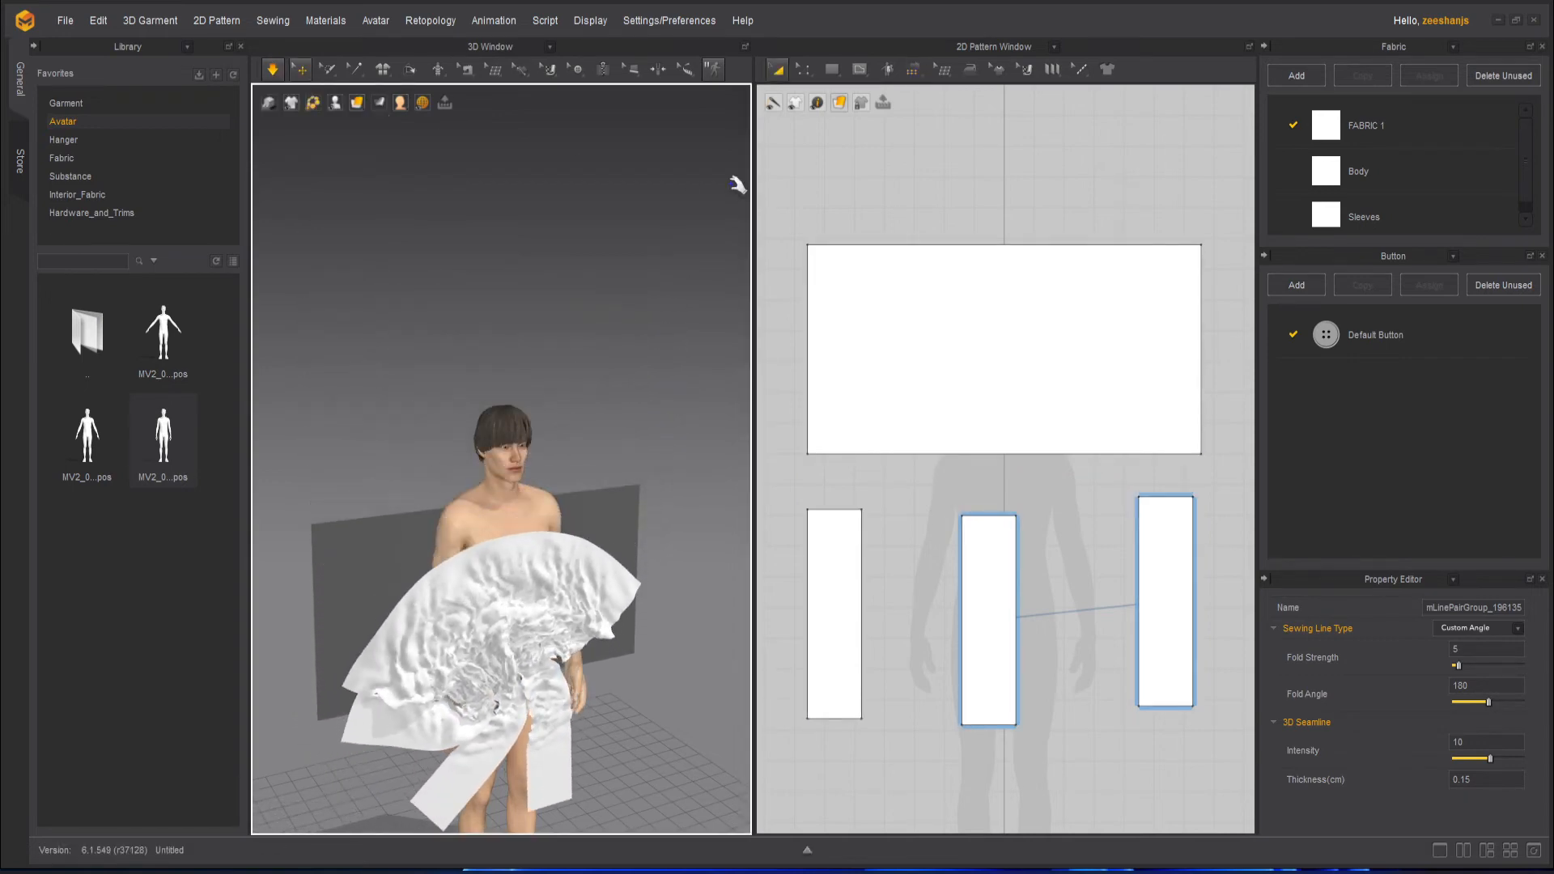
left_click(300, 73)
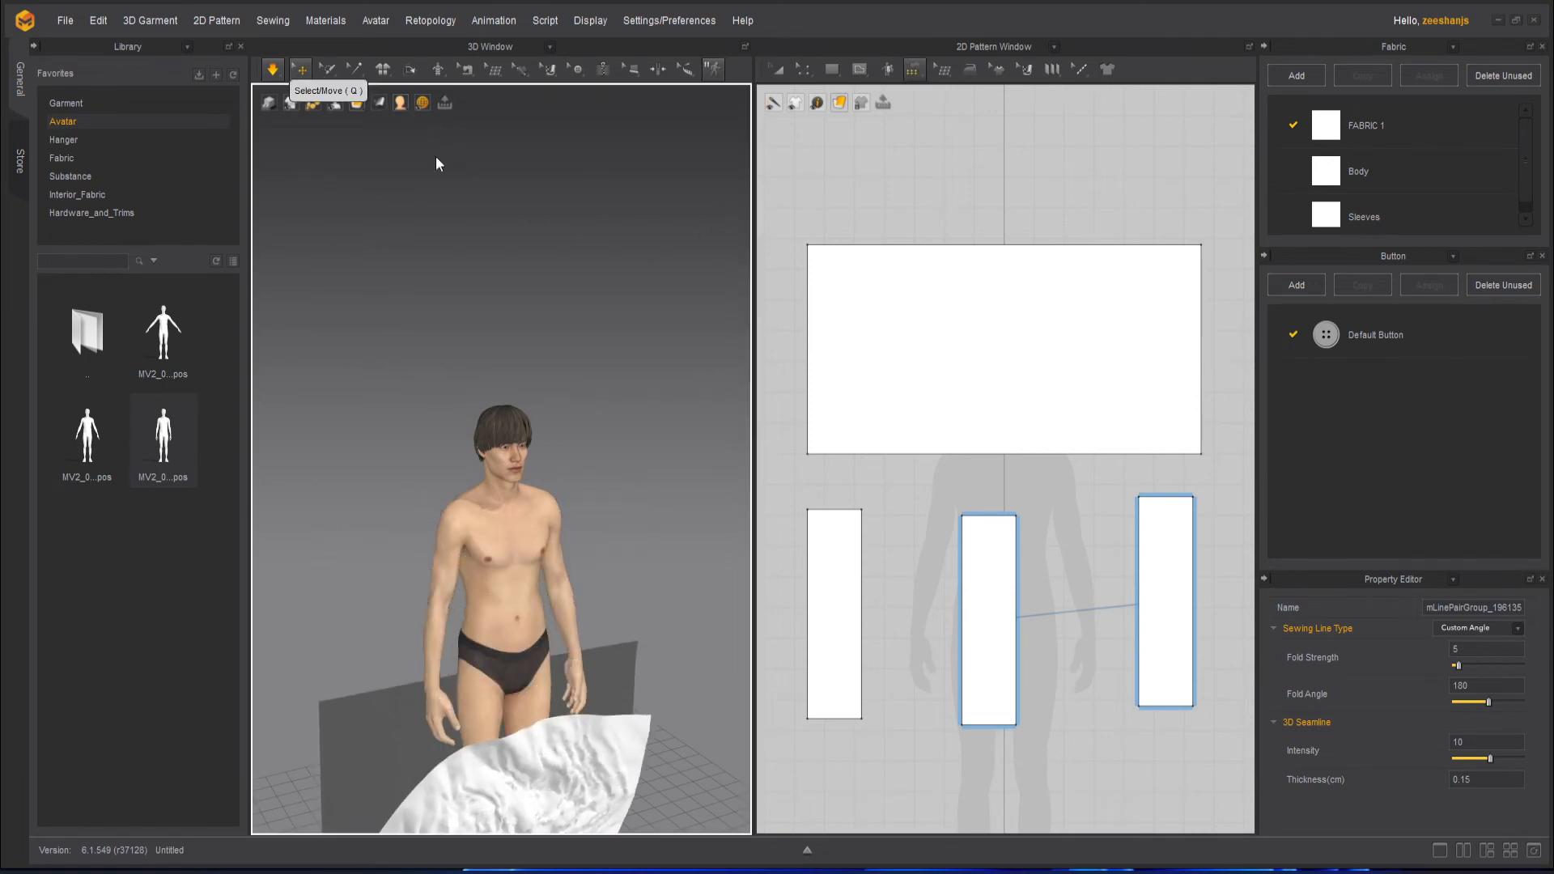
left_click(273, 71)
left_click(530, 251)
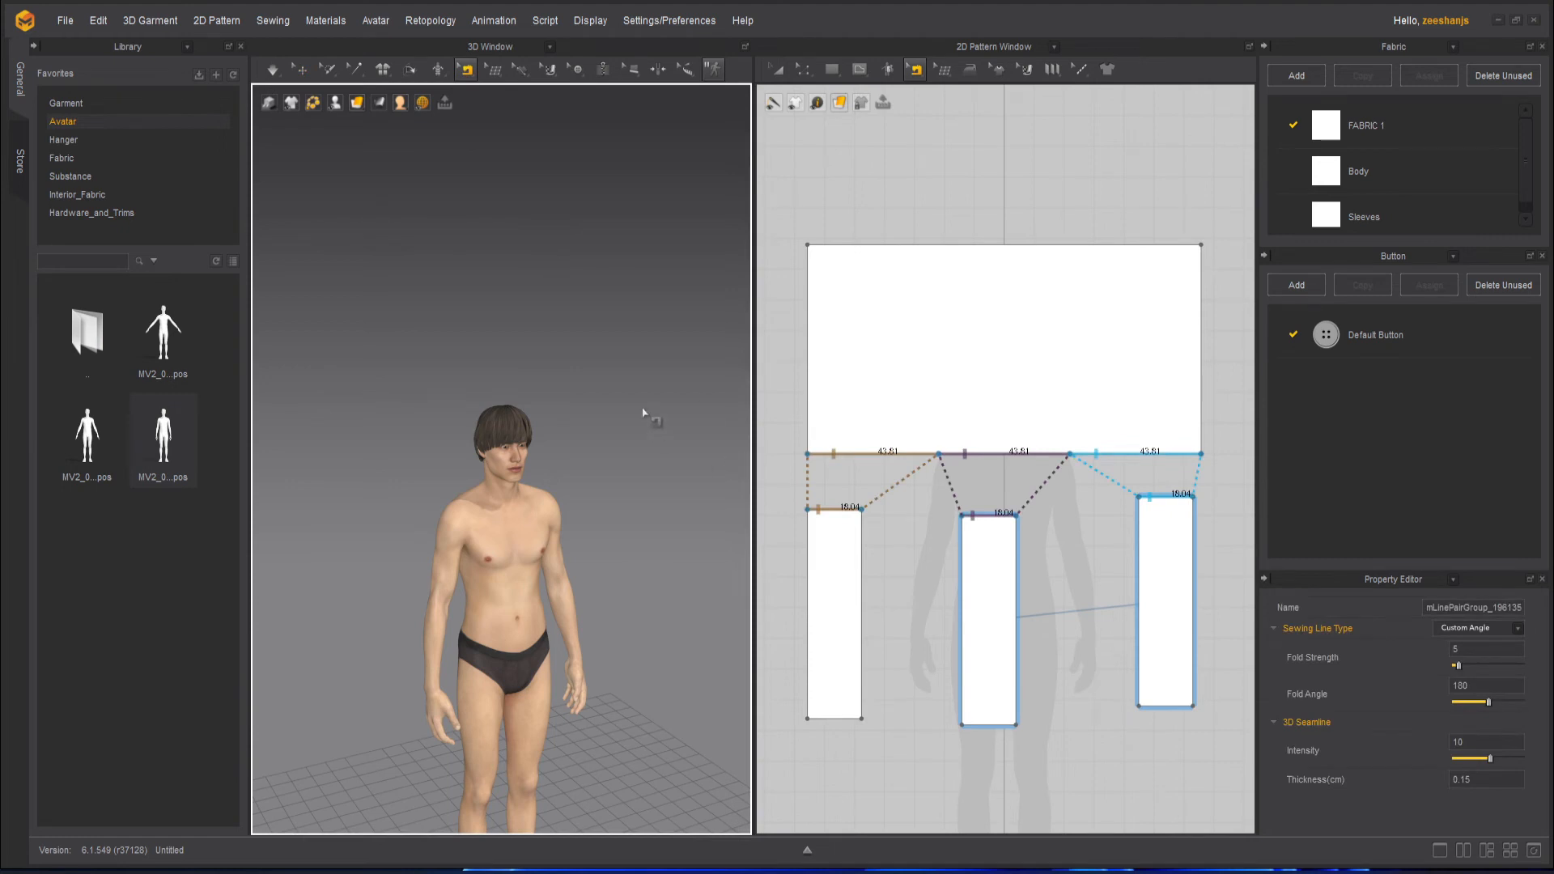
scroll(644, 409, "down", 5)
key("ctrl+z")
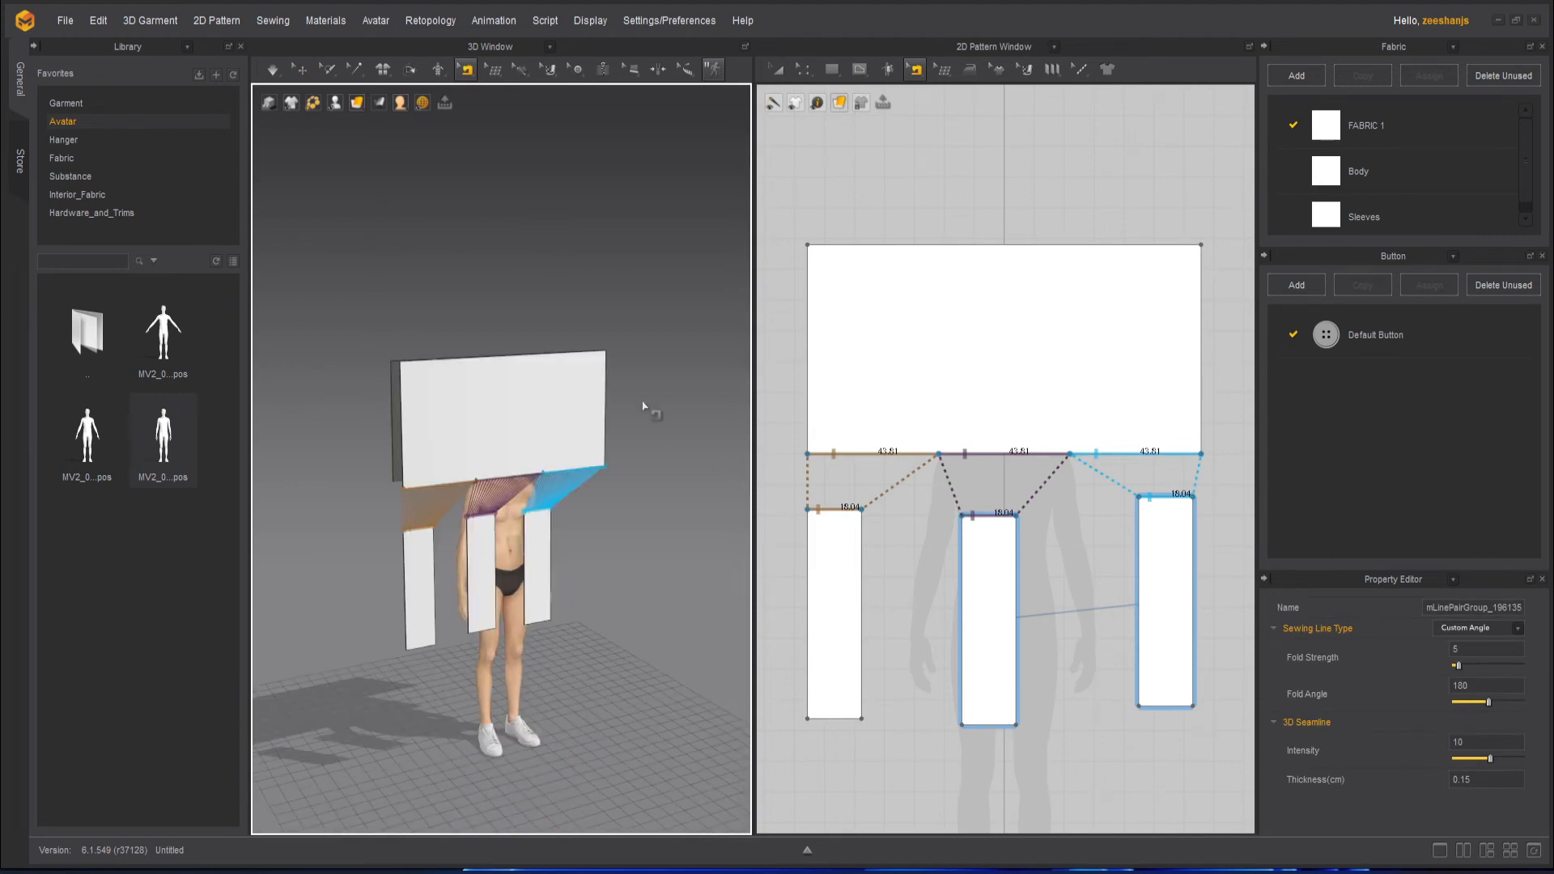
- Use Segment Sewing to join the front rectangle's top and both side edges to the matching edges of the back rectangle
left_click(468, 71)
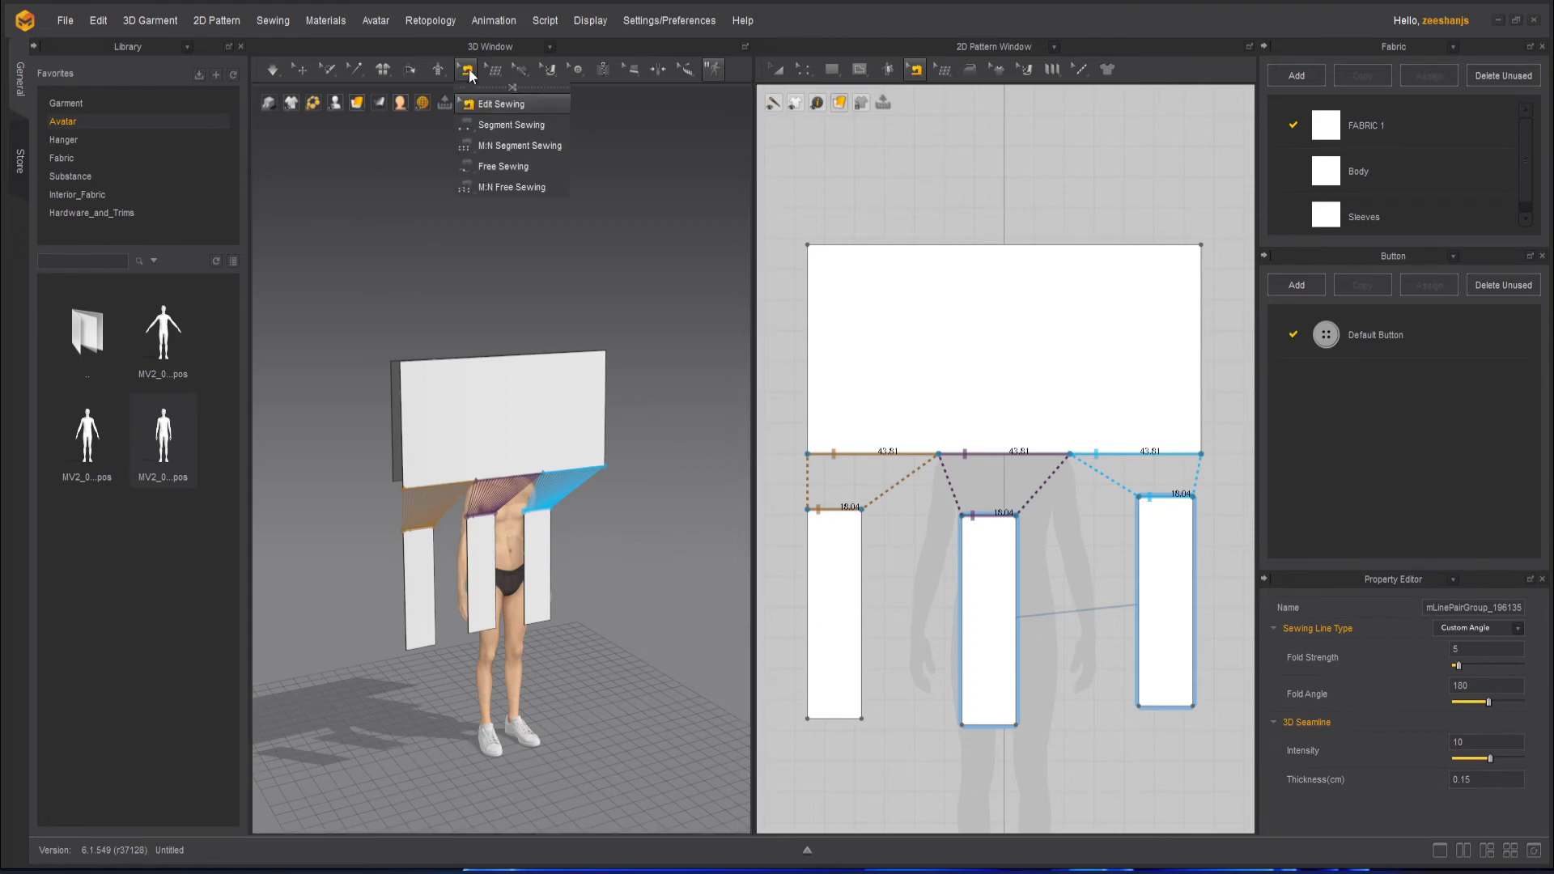
left_click(518, 124)
right_click_drag(475, 278, 486, 373)
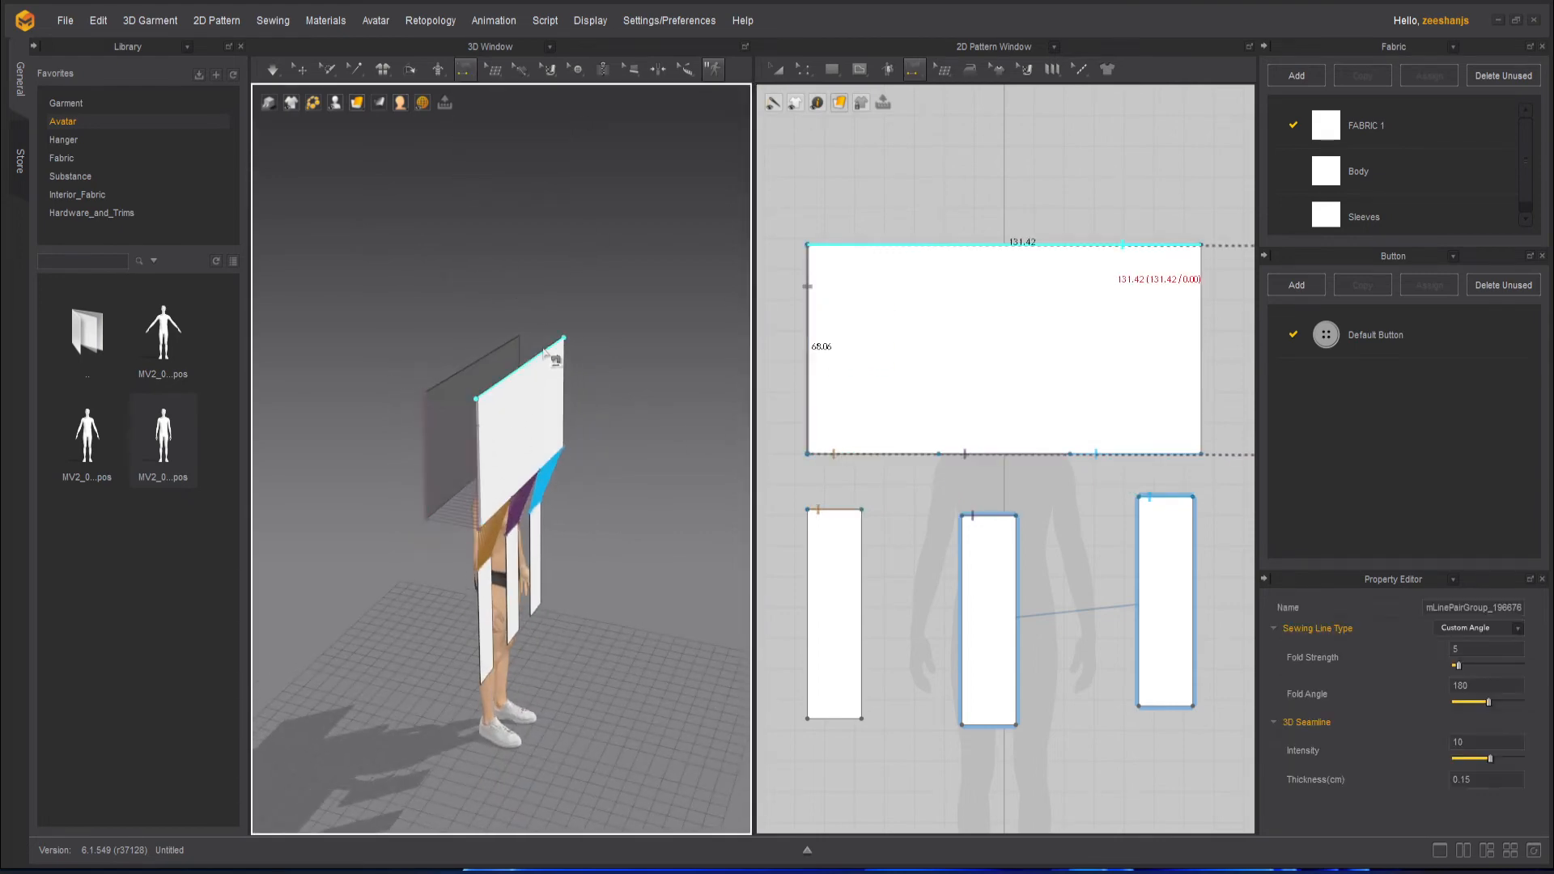
left_click(519, 346)
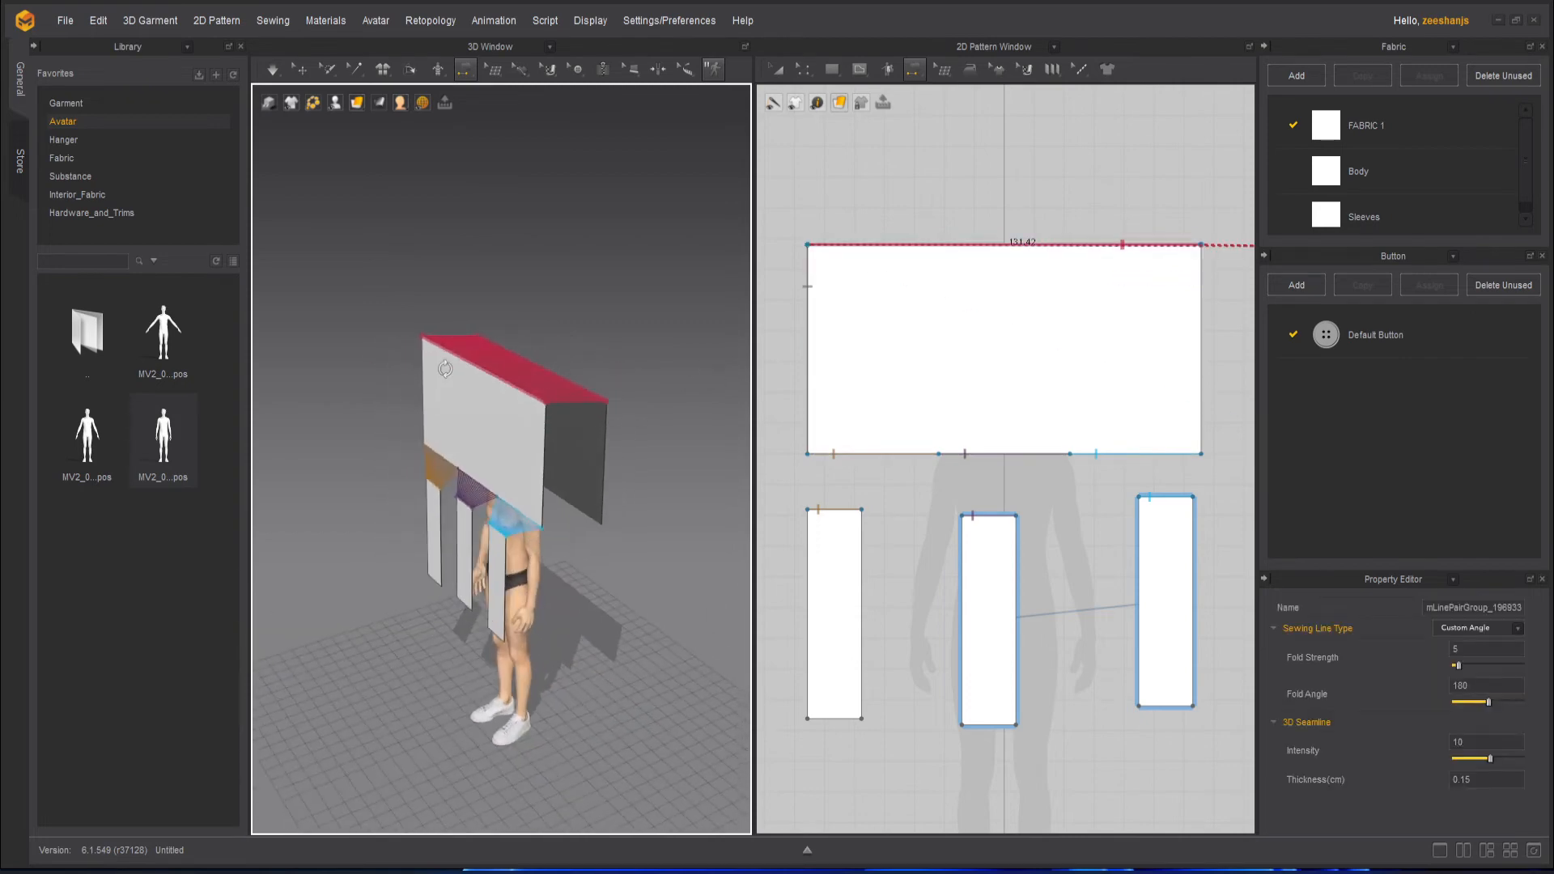
left_click(599, 445)
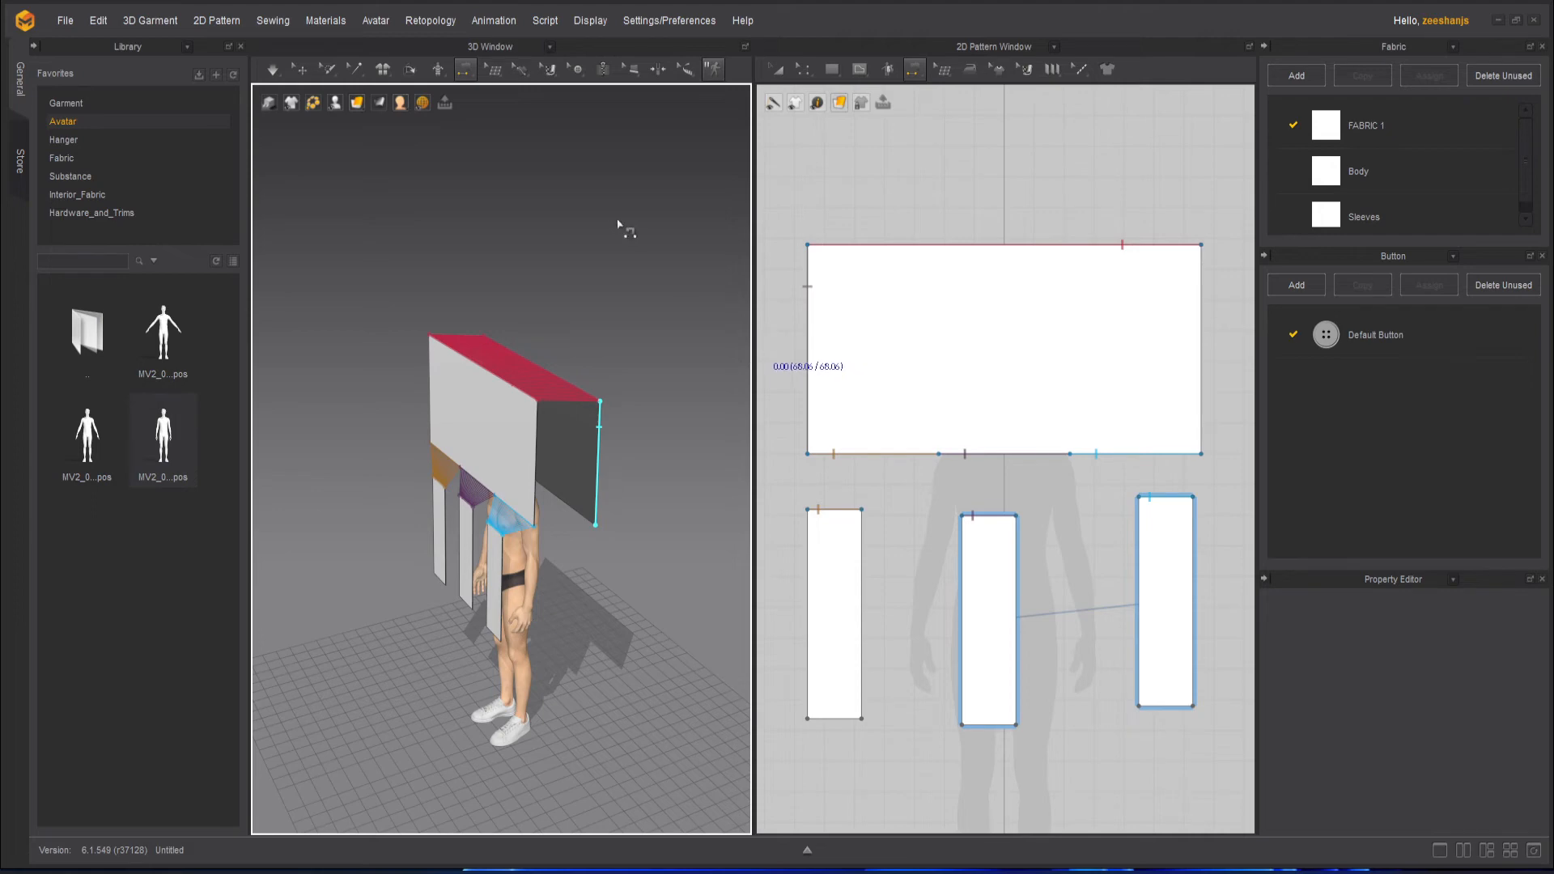
left_click(969, 243)
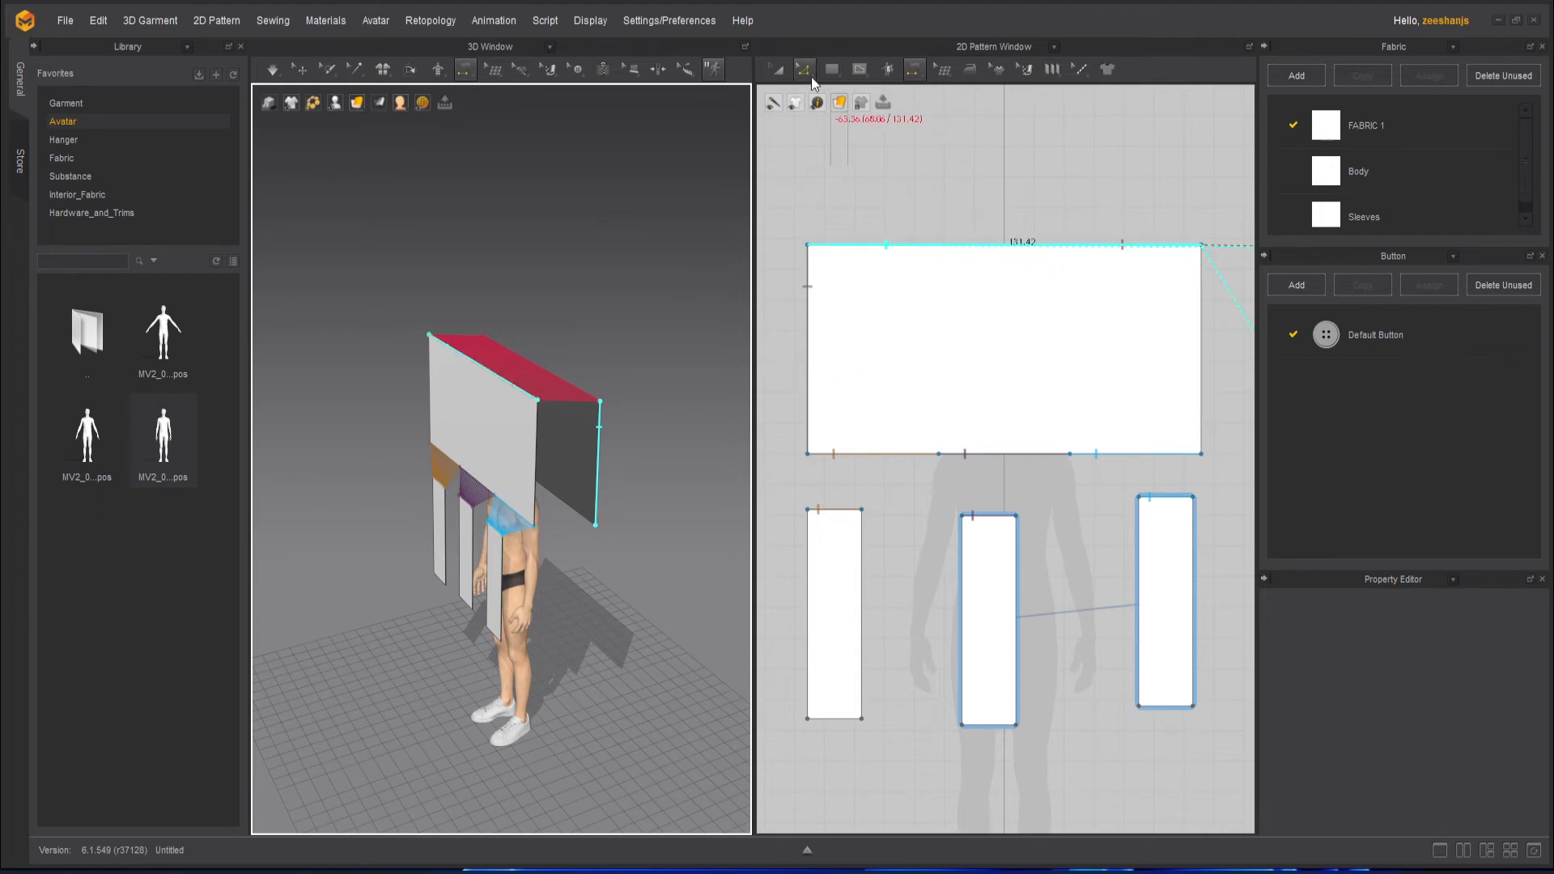
left_click(540, 454)
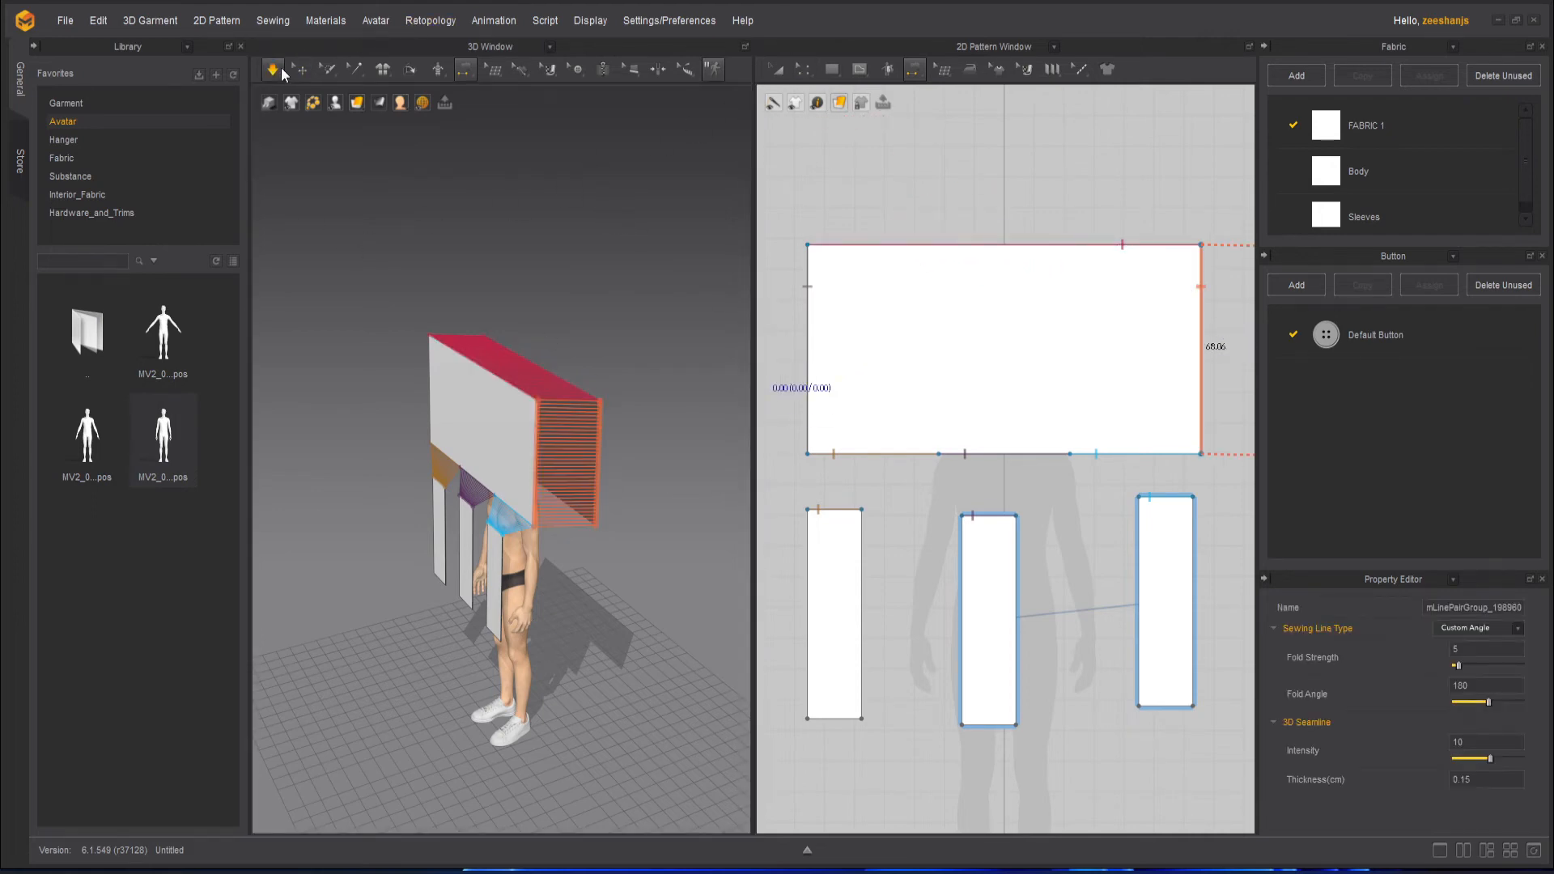
- Simulate the fully sewn garment on the avatar with the Normal (Default) mode, inspect its front, and undo the drape
left_click(273, 71)
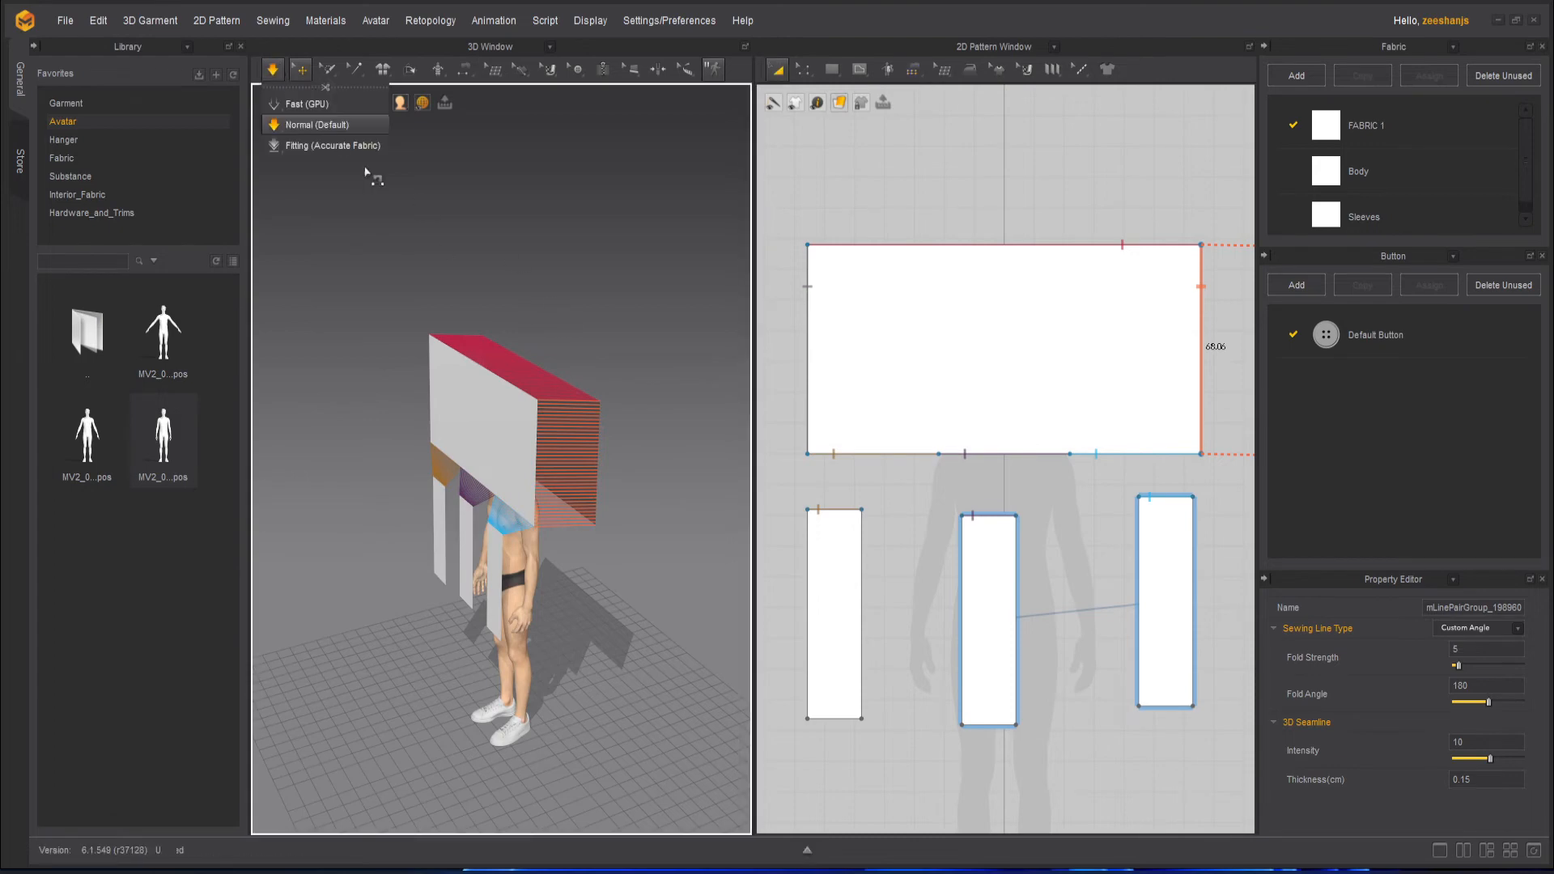
left_click(358, 129)
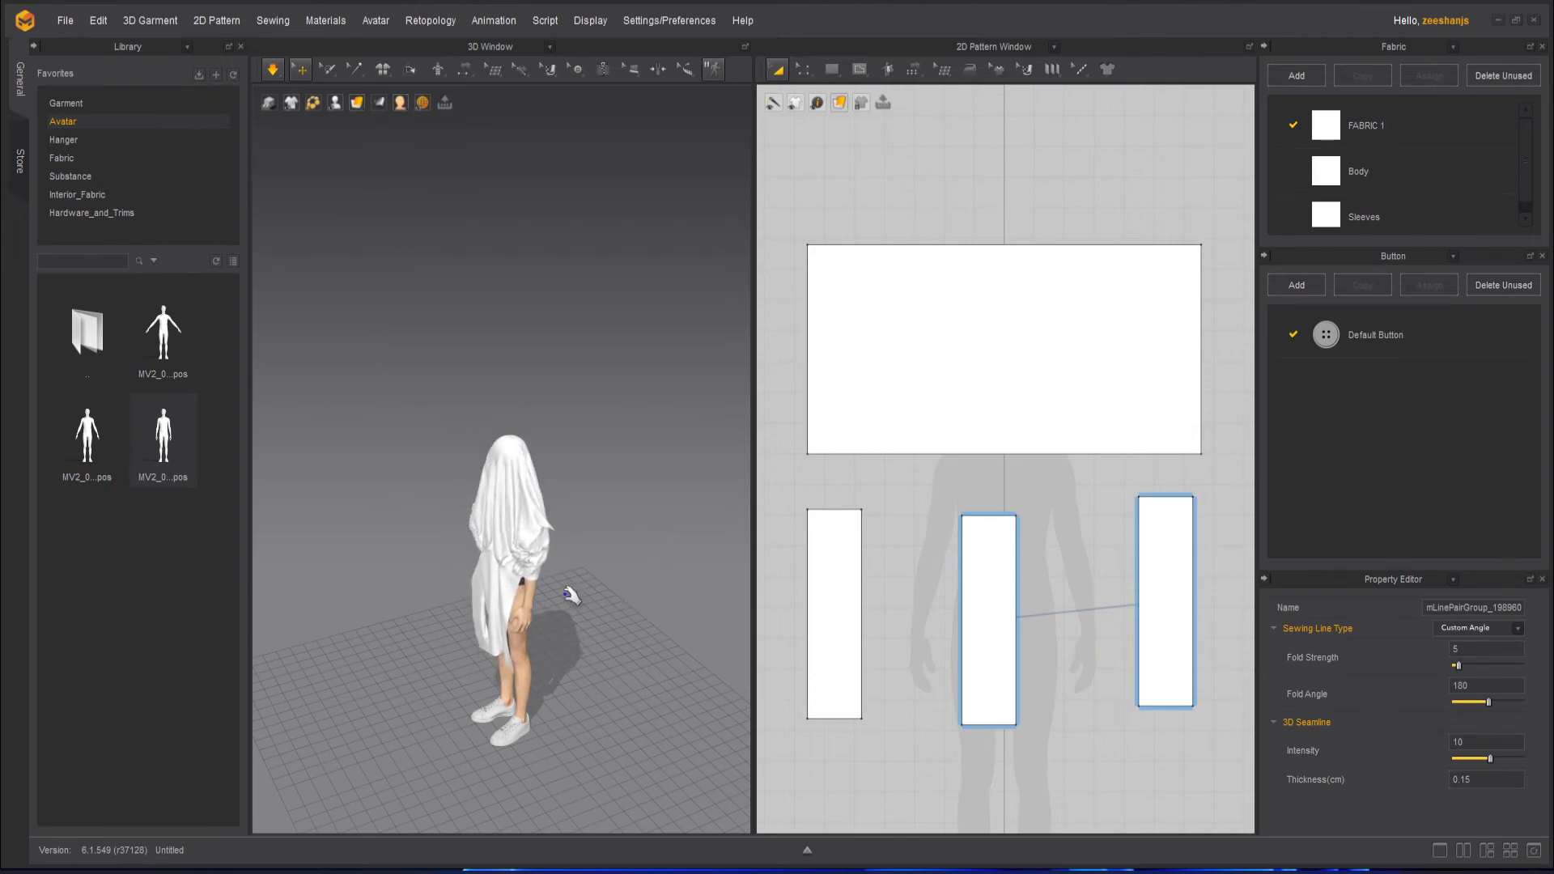
right_click_drag(567, 594, 706, 577)
key("n")
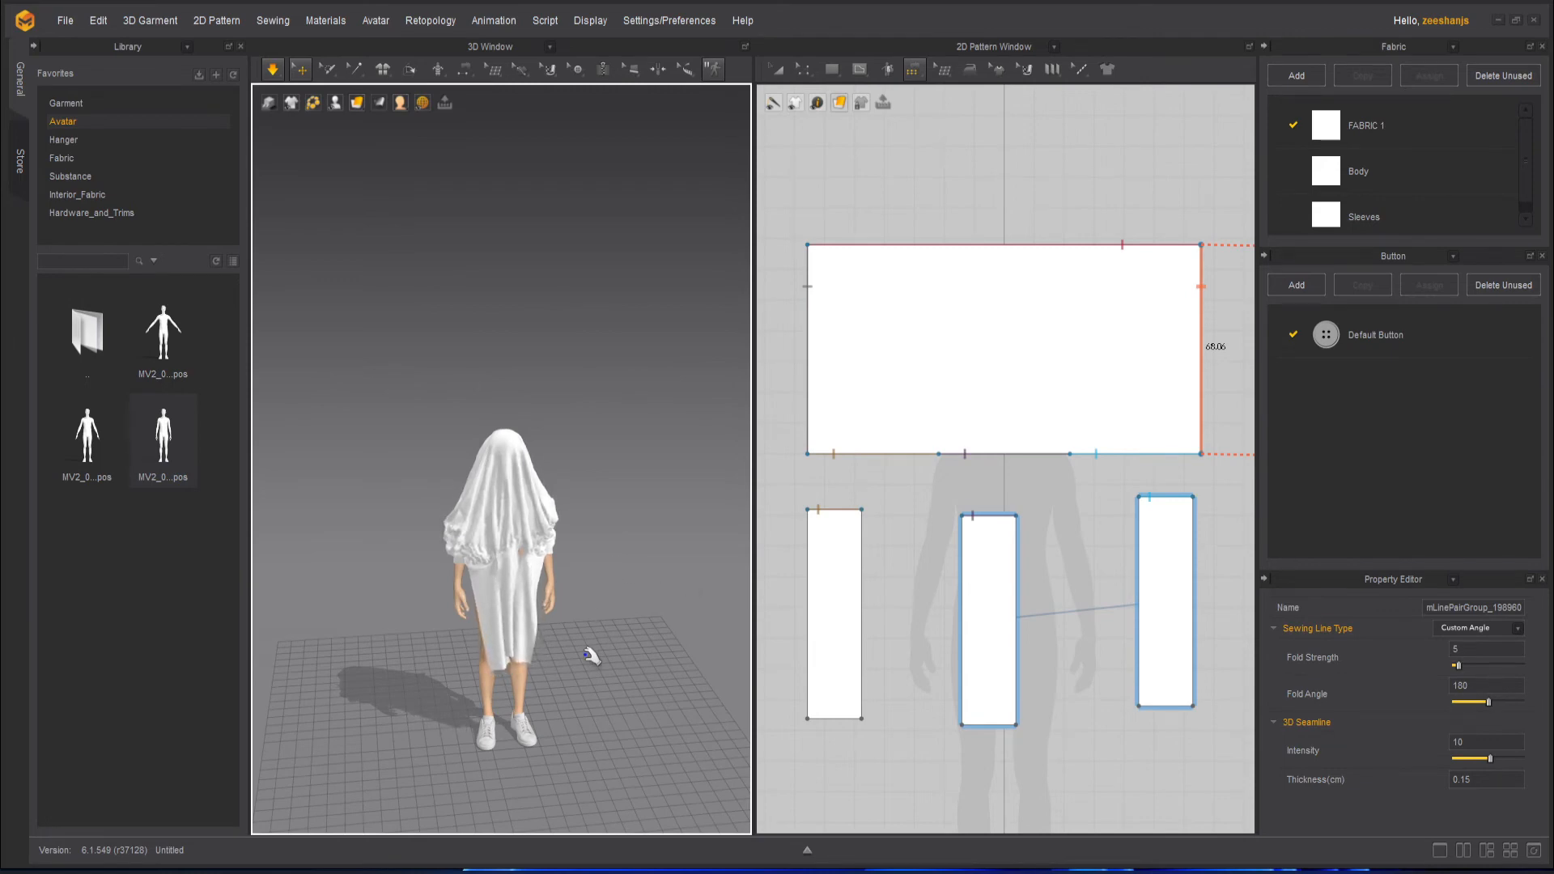
scroll(603, 652, "up", 3)
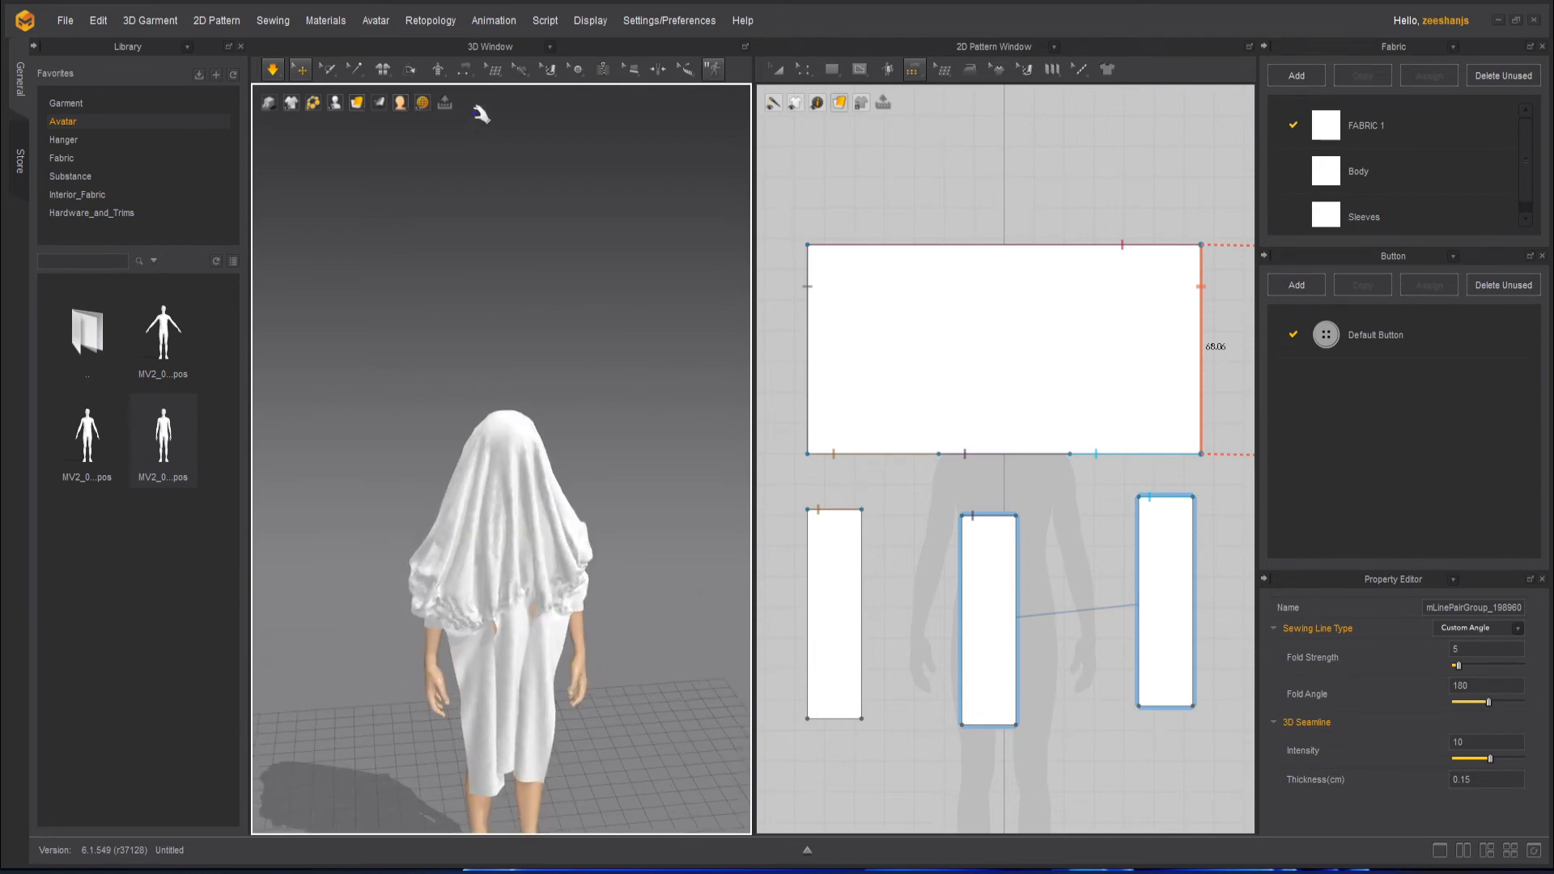
key("space")
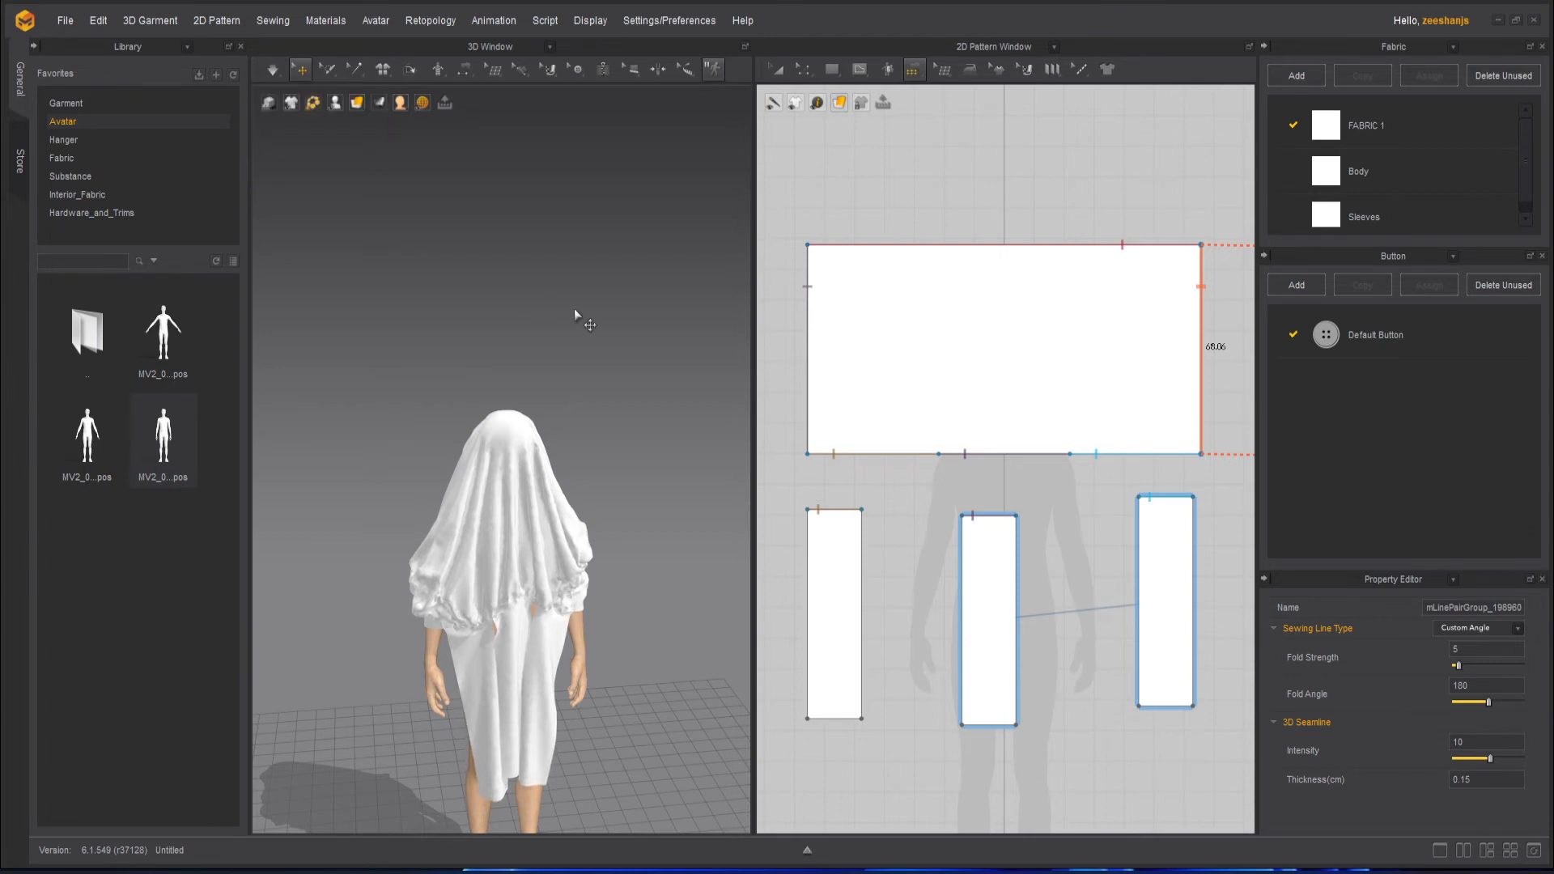
key("ctrl+z")
- Delete the seams joining the front rectangle to the back rectangle and to the three strips
scroll(1000, 314, "down", 3)
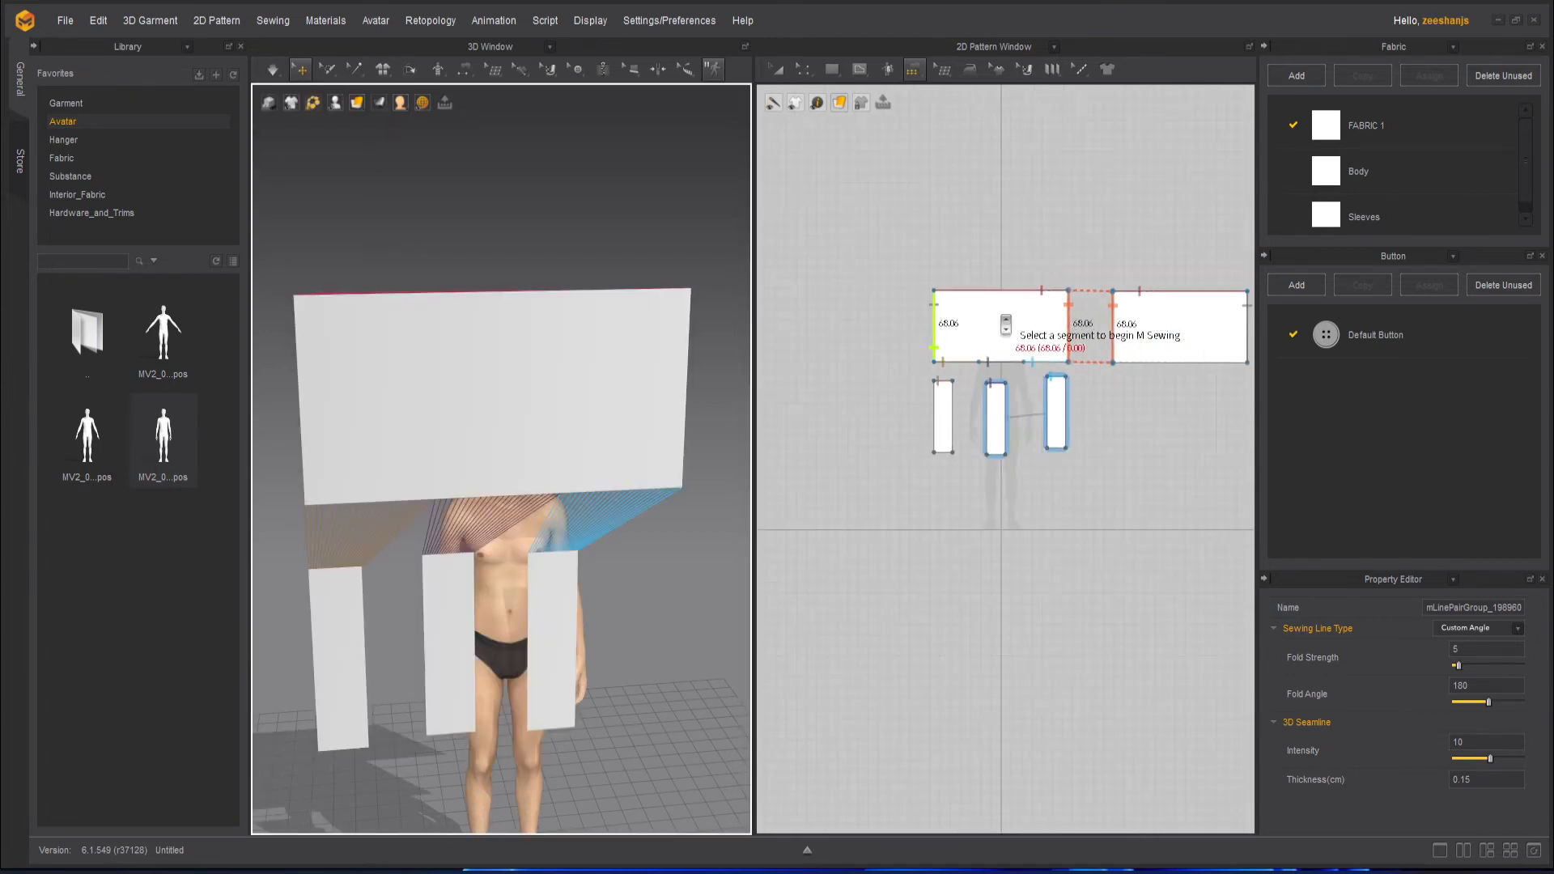
middle_click_drag(1129, 400, 1095, 464)
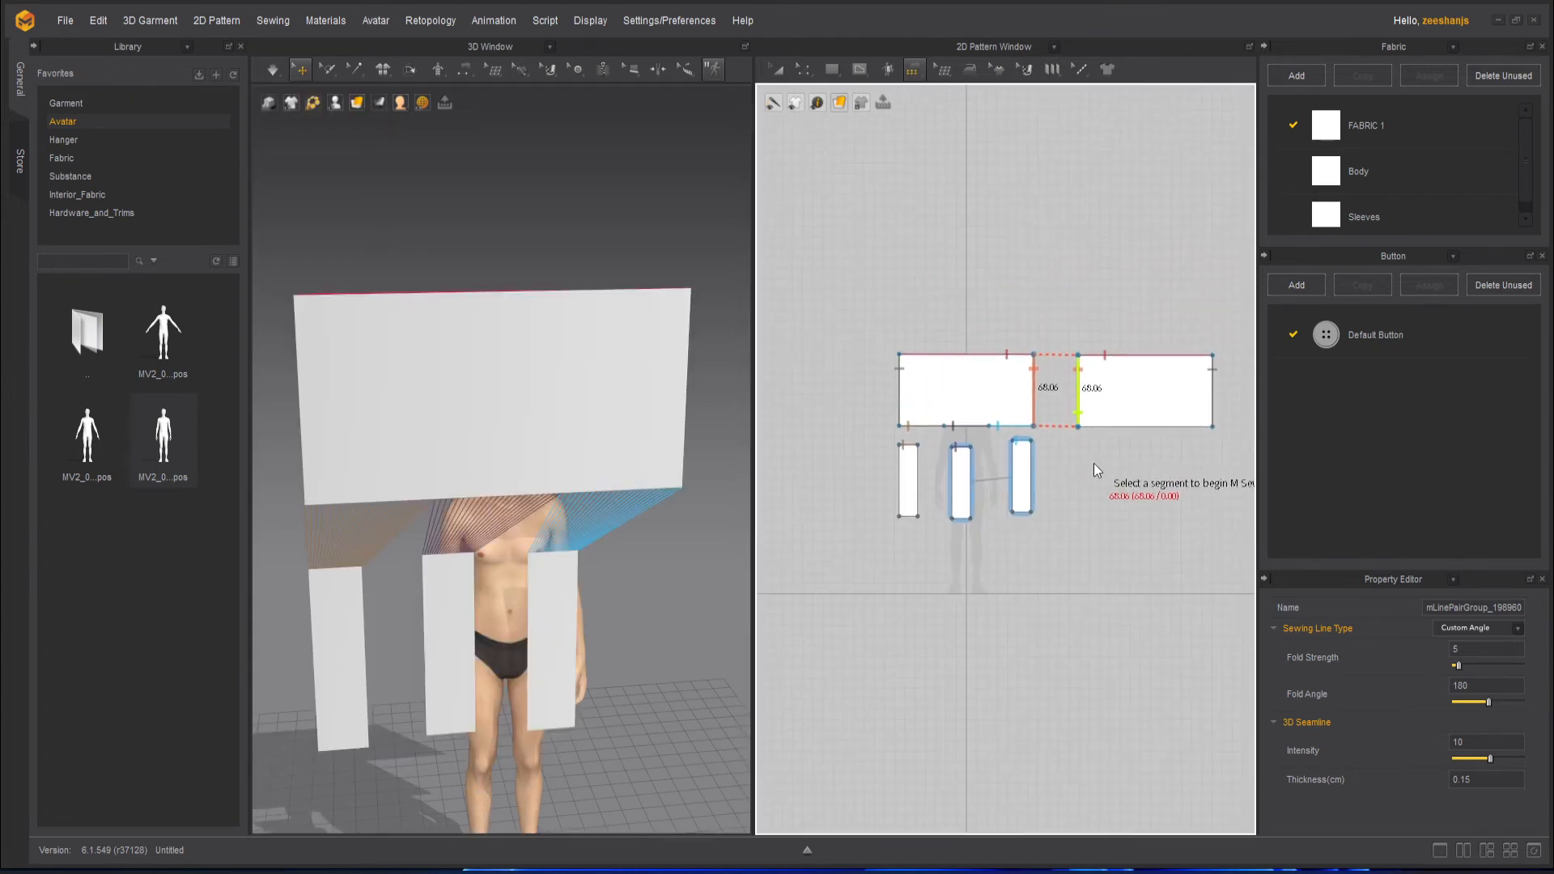
left_click(803, 69)
left_click(779, 71)
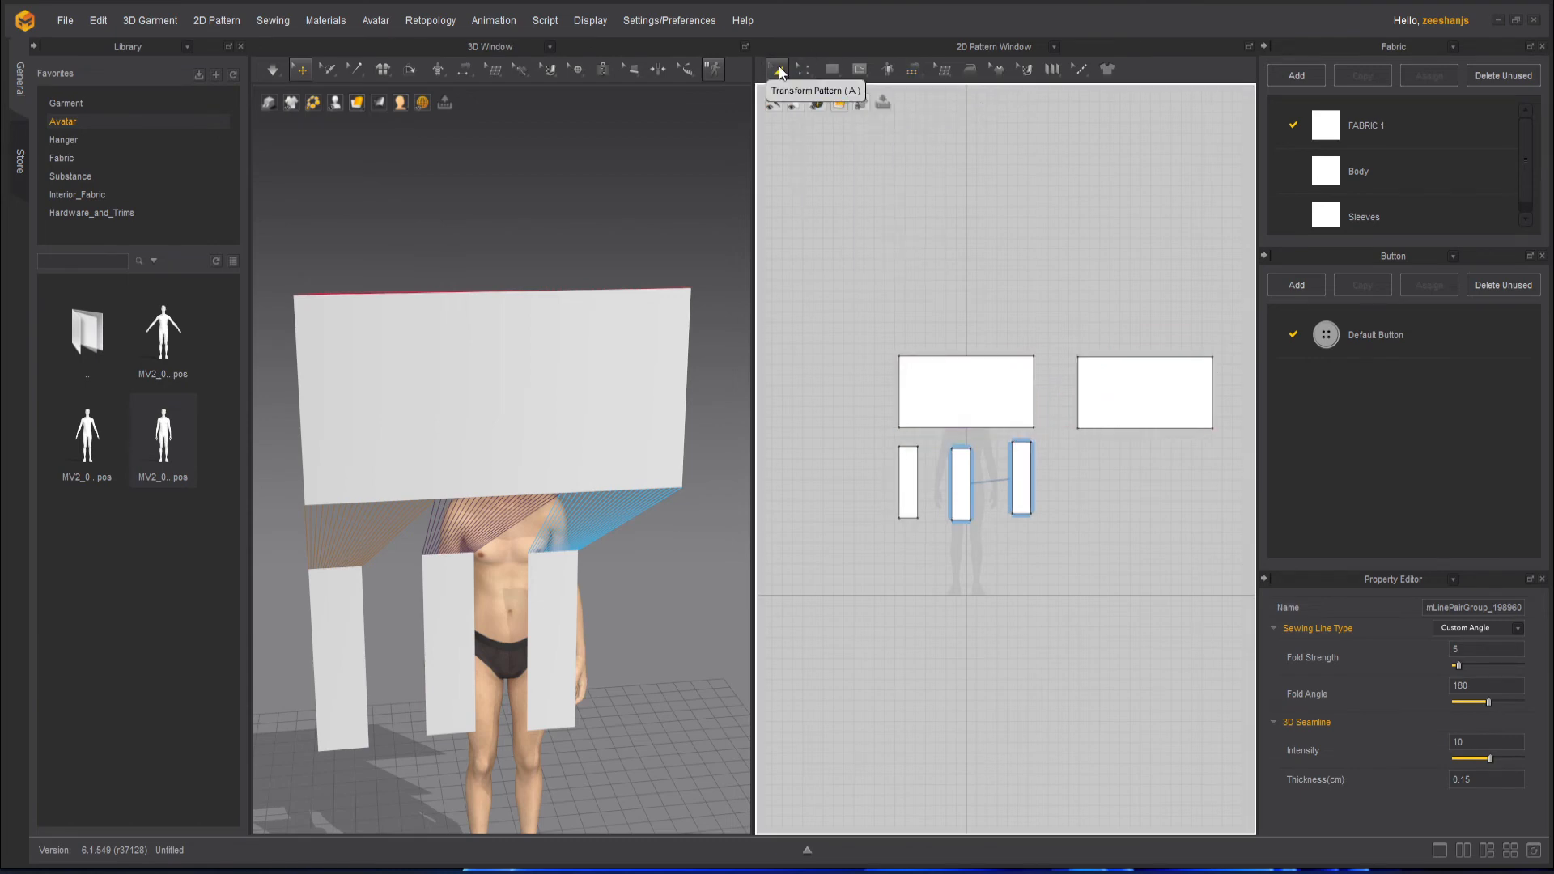
scroll(931, 353, "up", 4)
left_click(999, 445)
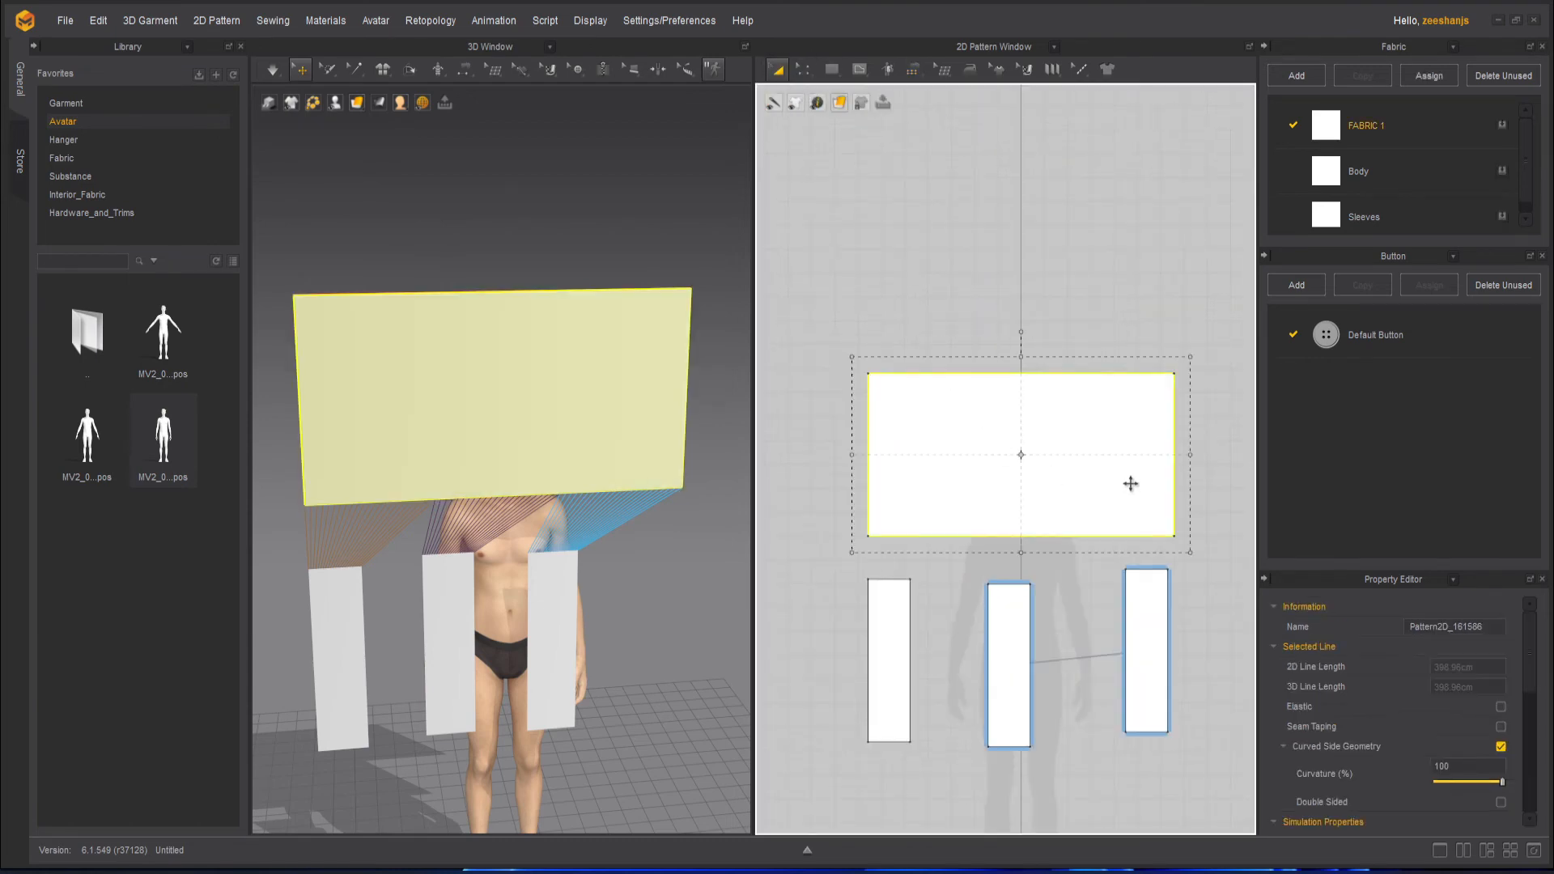
right_click_drag(652, 301, 667, 257)
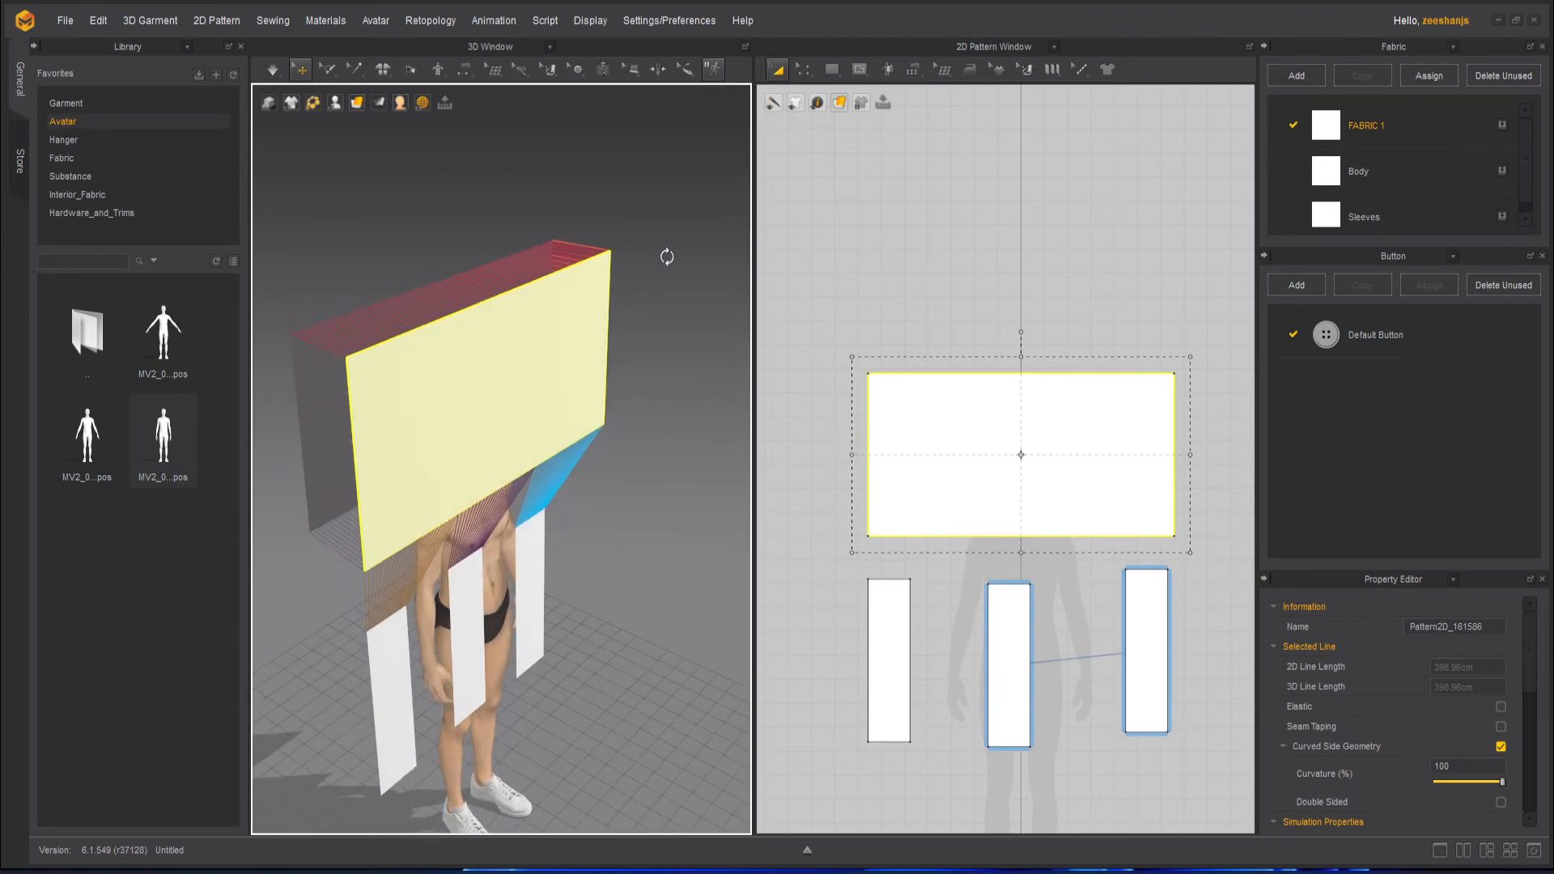
left_click(586, 195)
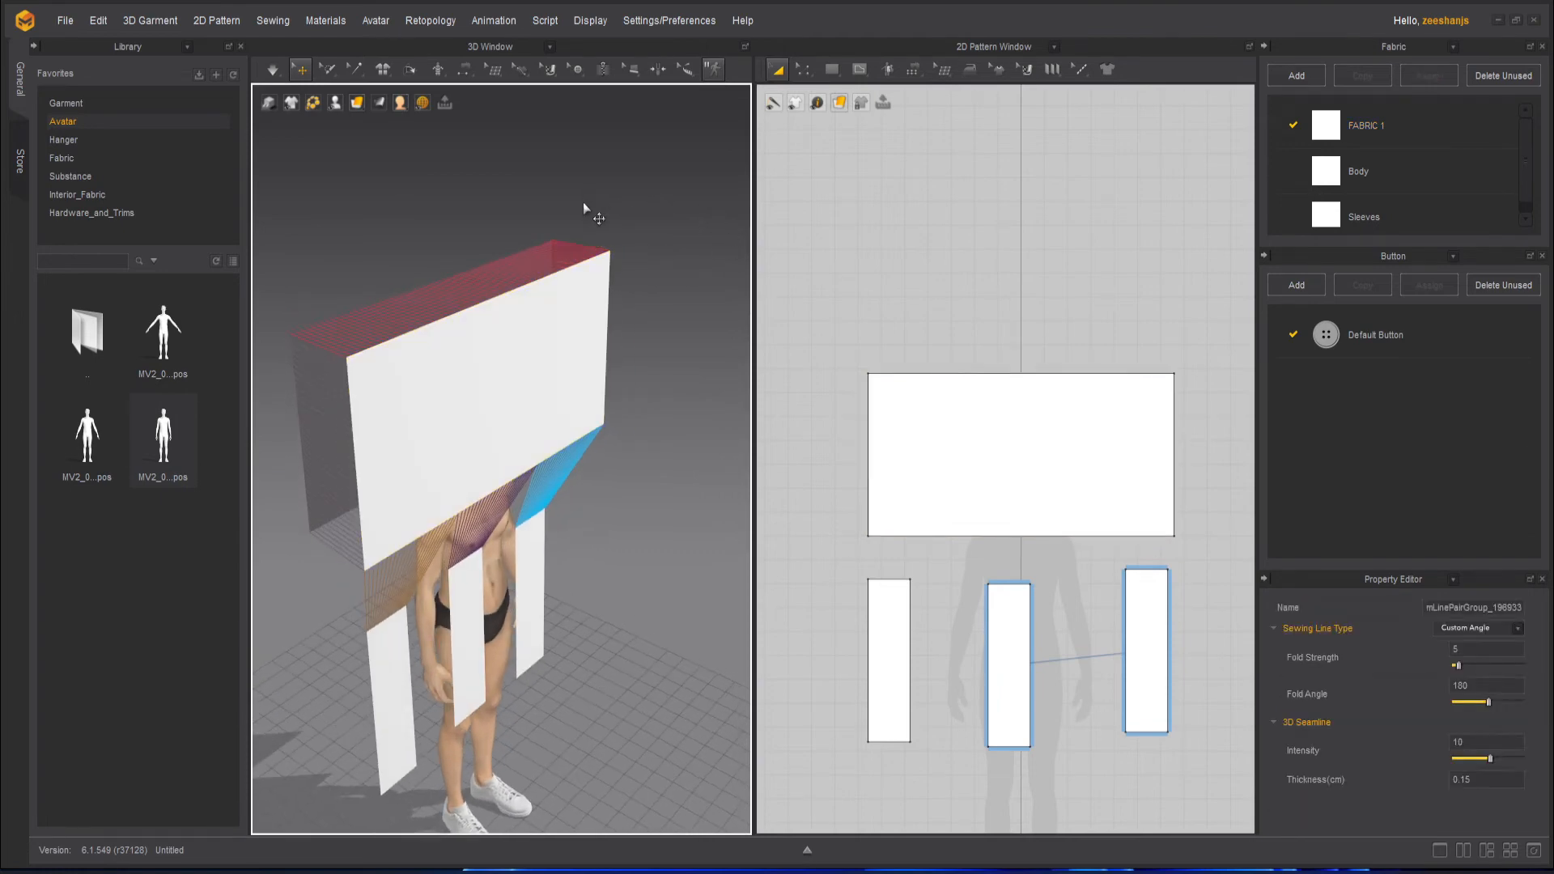
key("Delete")
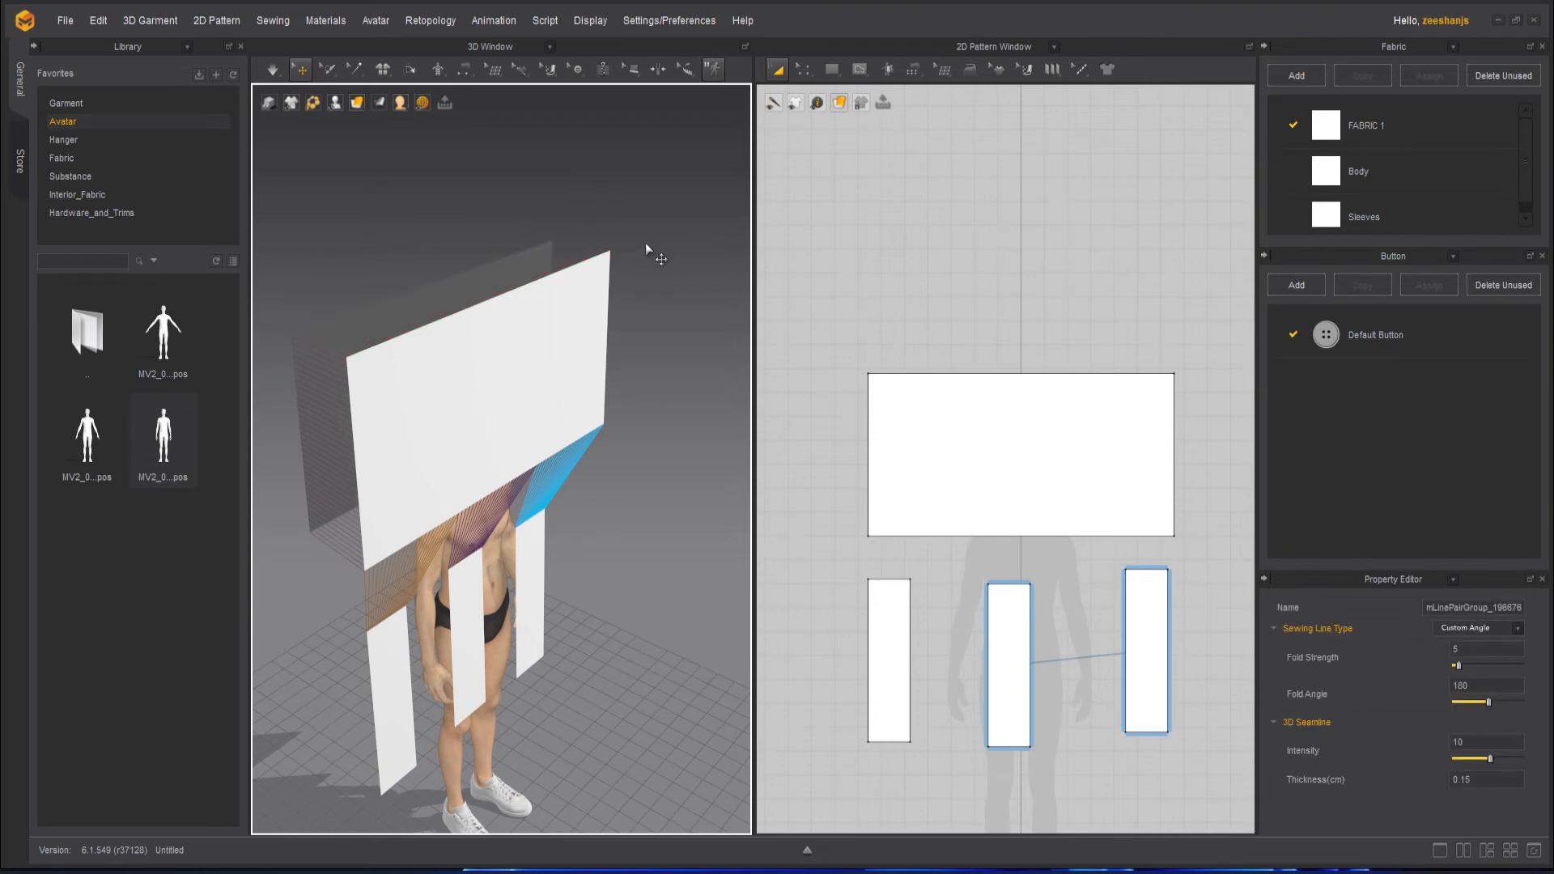
key("Delete")
key("Delete")
- Narrow the front rectangle to slightly less than half its width with Transform Pattern, keeping its left edge in place
left_click(1004, 432)
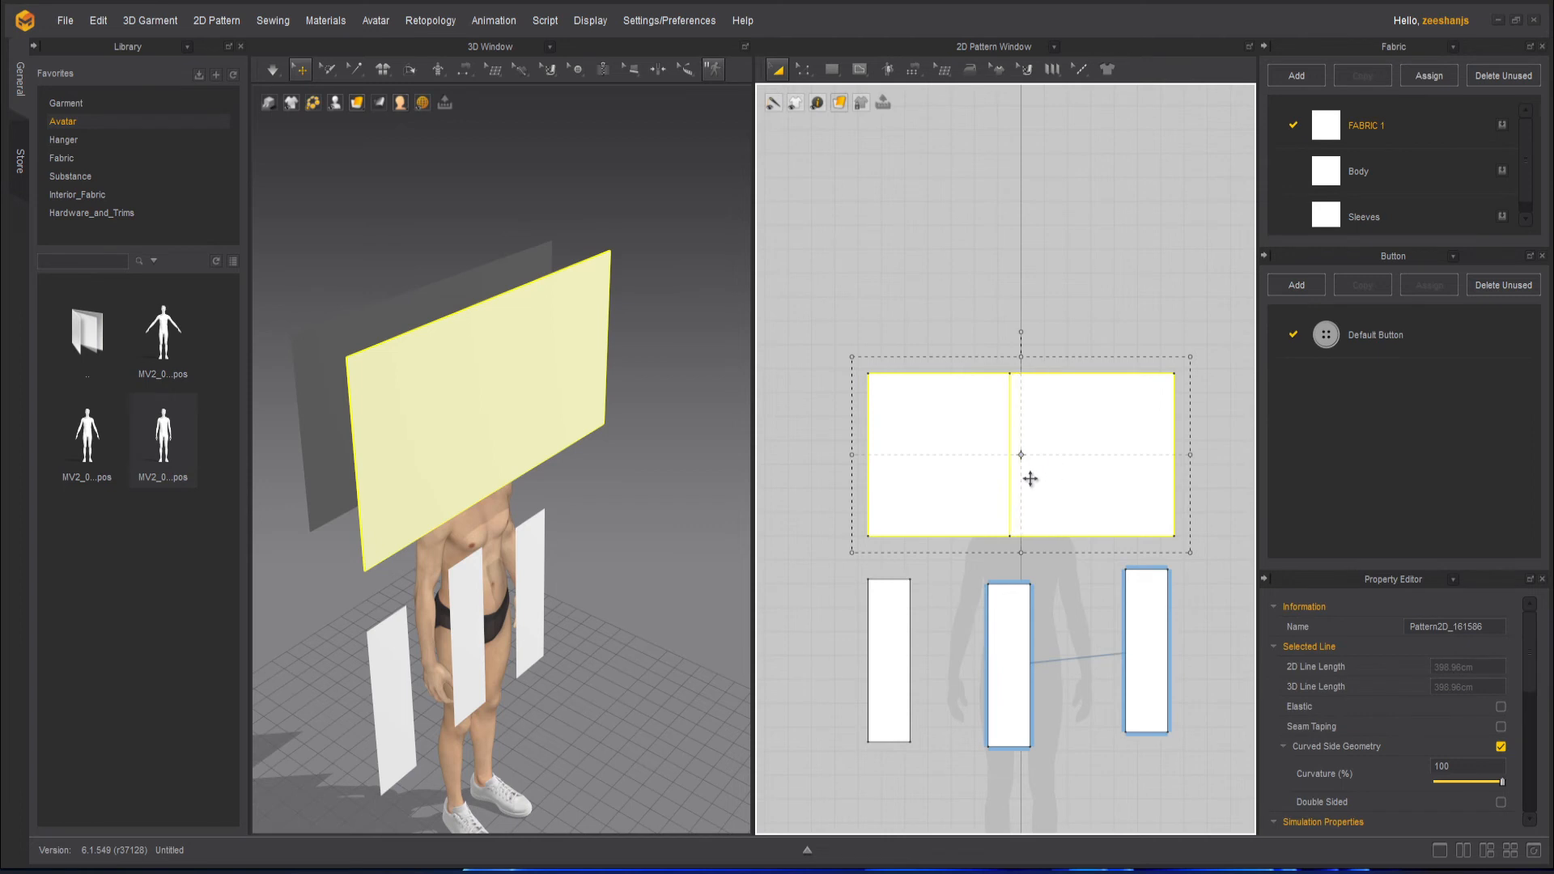
key("ctrl+z")
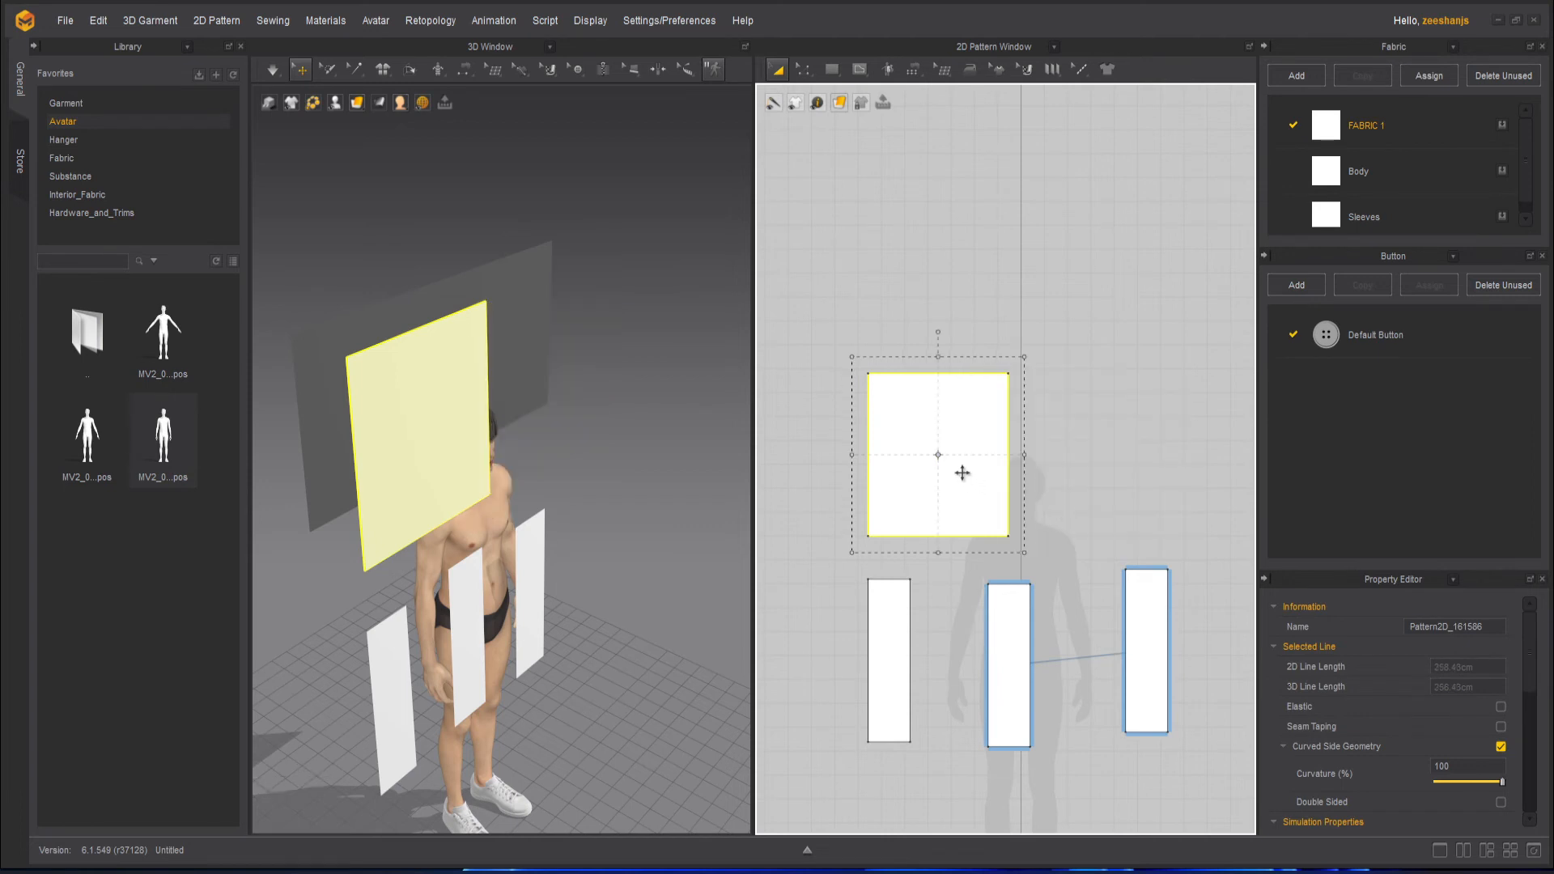
- Duplicate the narrowed front rectangle and place the copy beside it, on the other side of the centre line
key("ctrl+c")
key("ctrl+v")
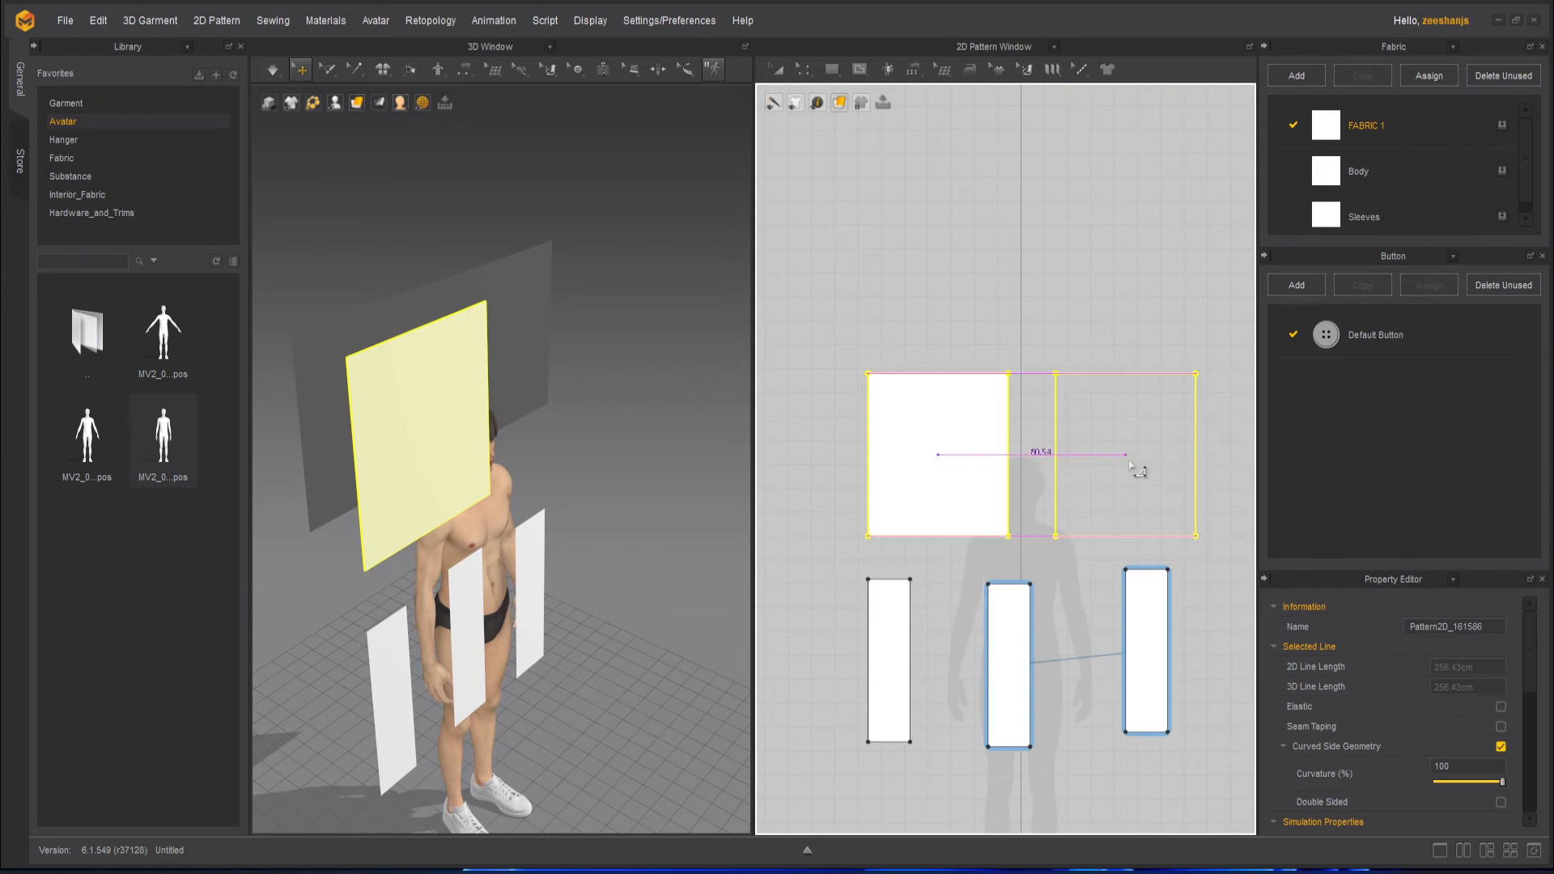
left_click(1132, 464)
left_click(1070, 282)
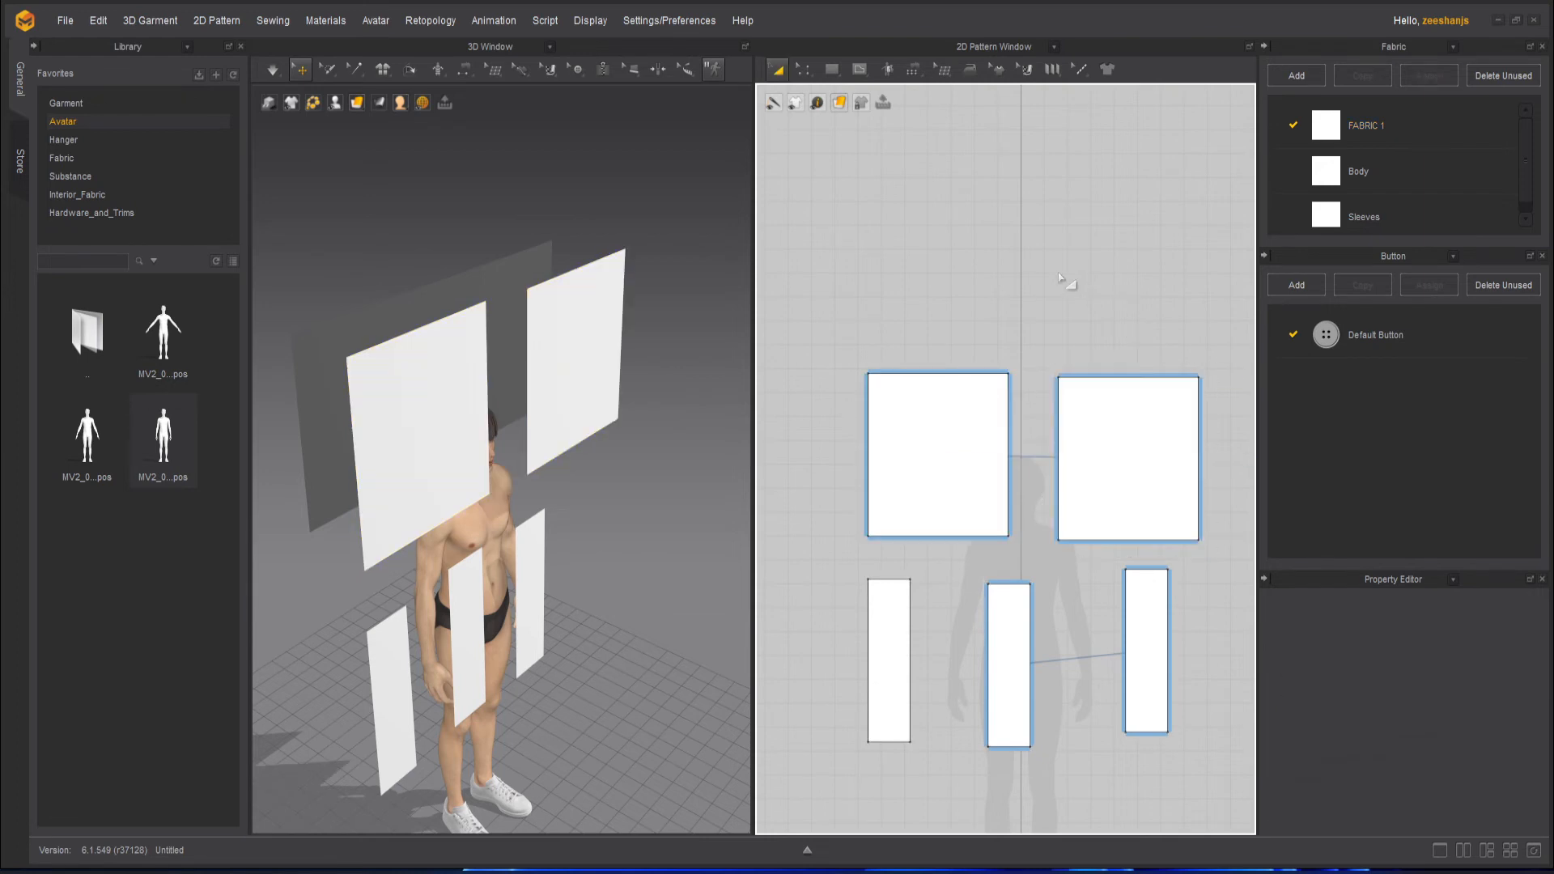
- Start M:N Segment Sewing and complete the M side with the bottom edges of the two front rectangles
left_click(942, 69)
left_click(915, 71)
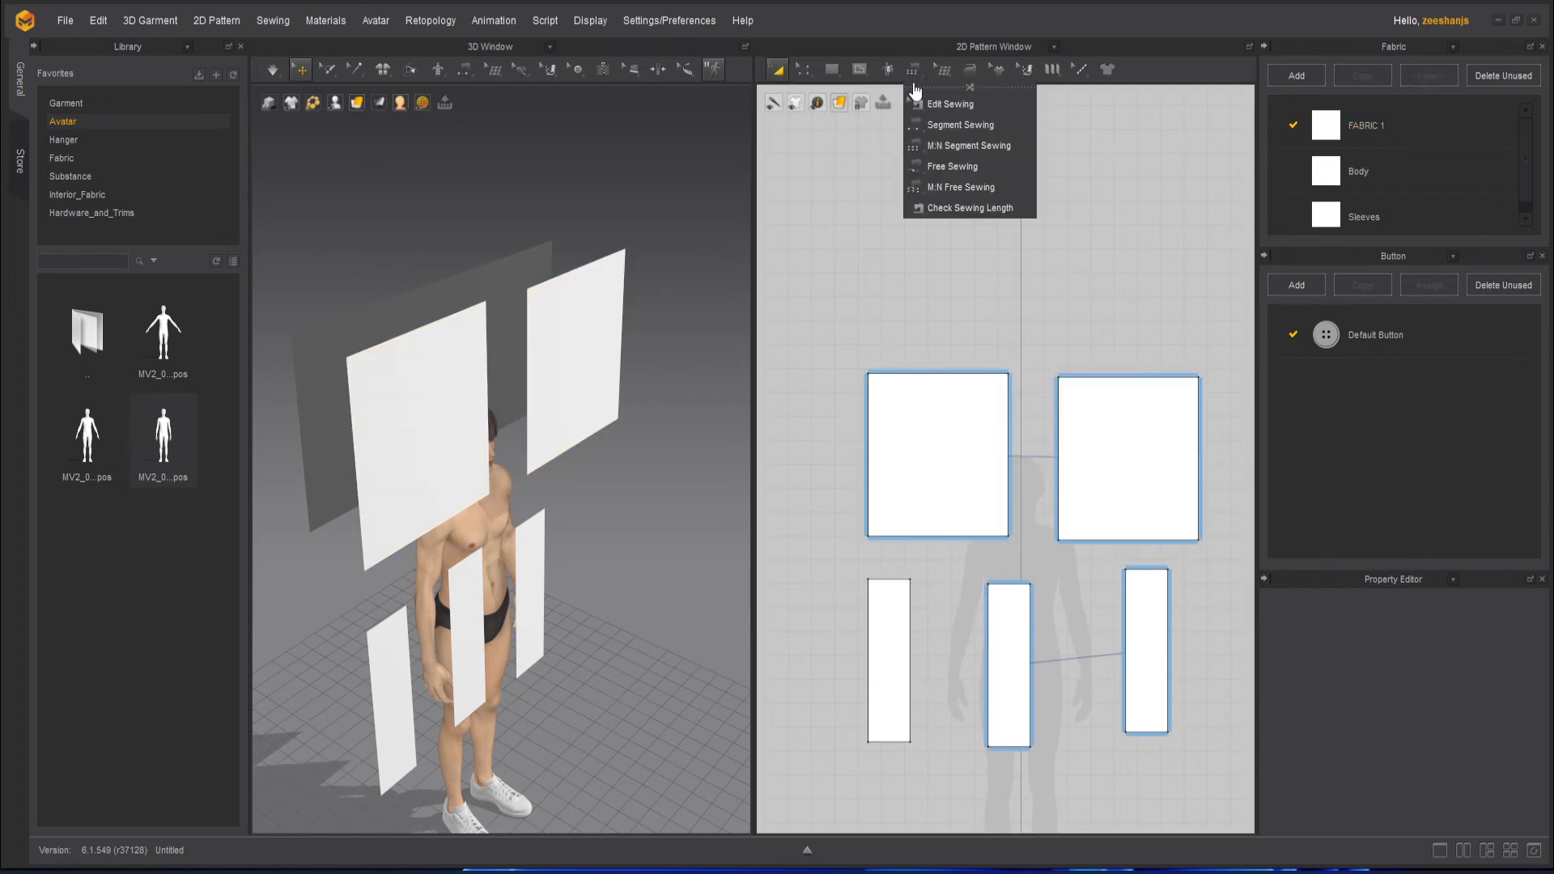
left_click(989, 145)
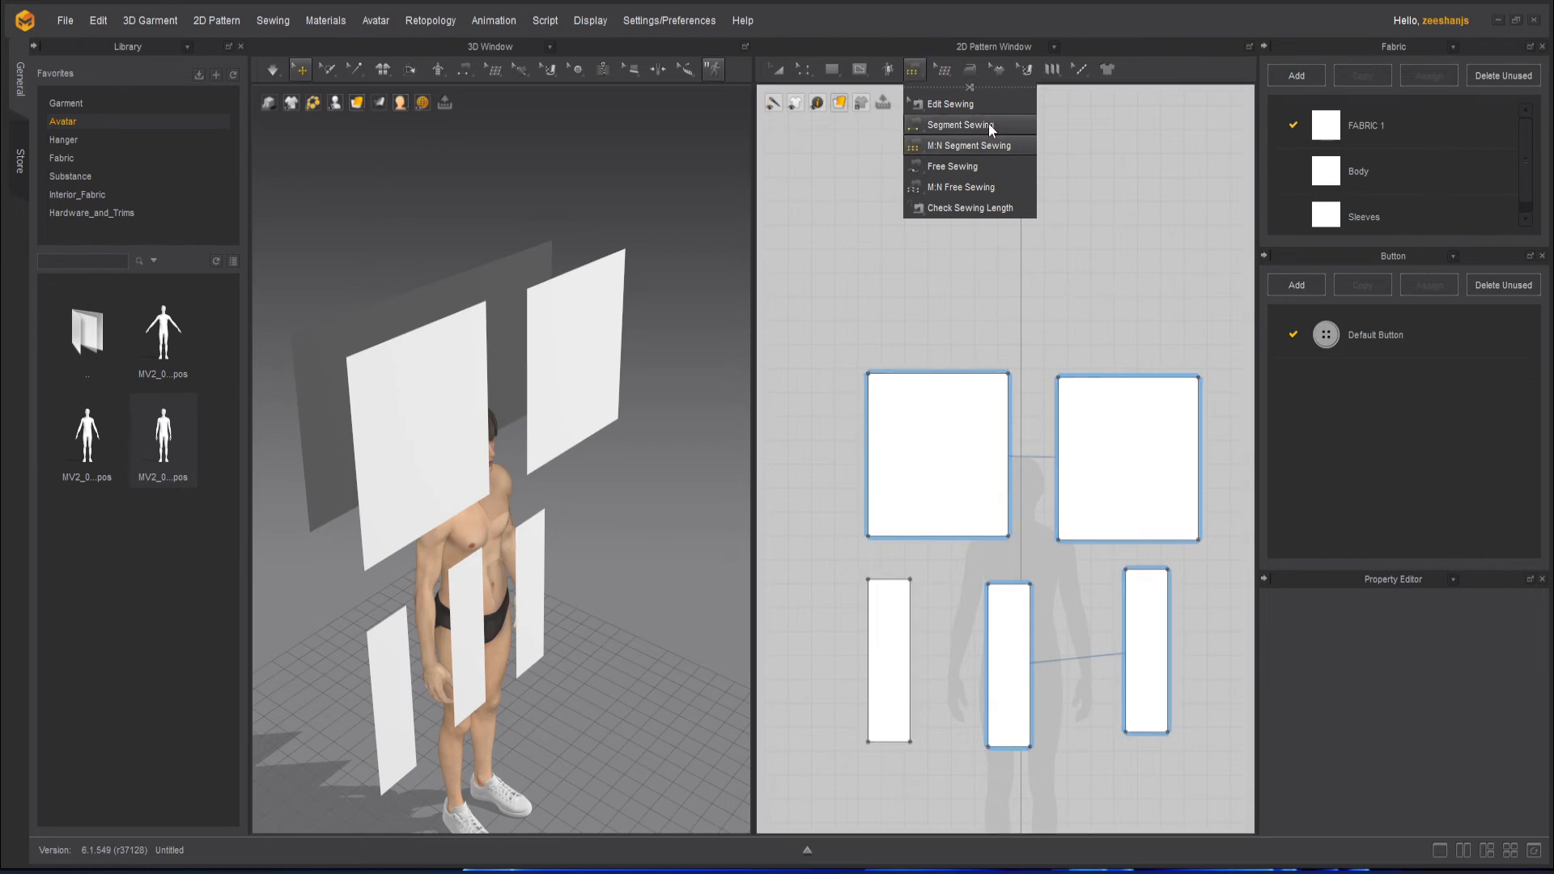
left_click(896, 537)
left_click(1030, 617)
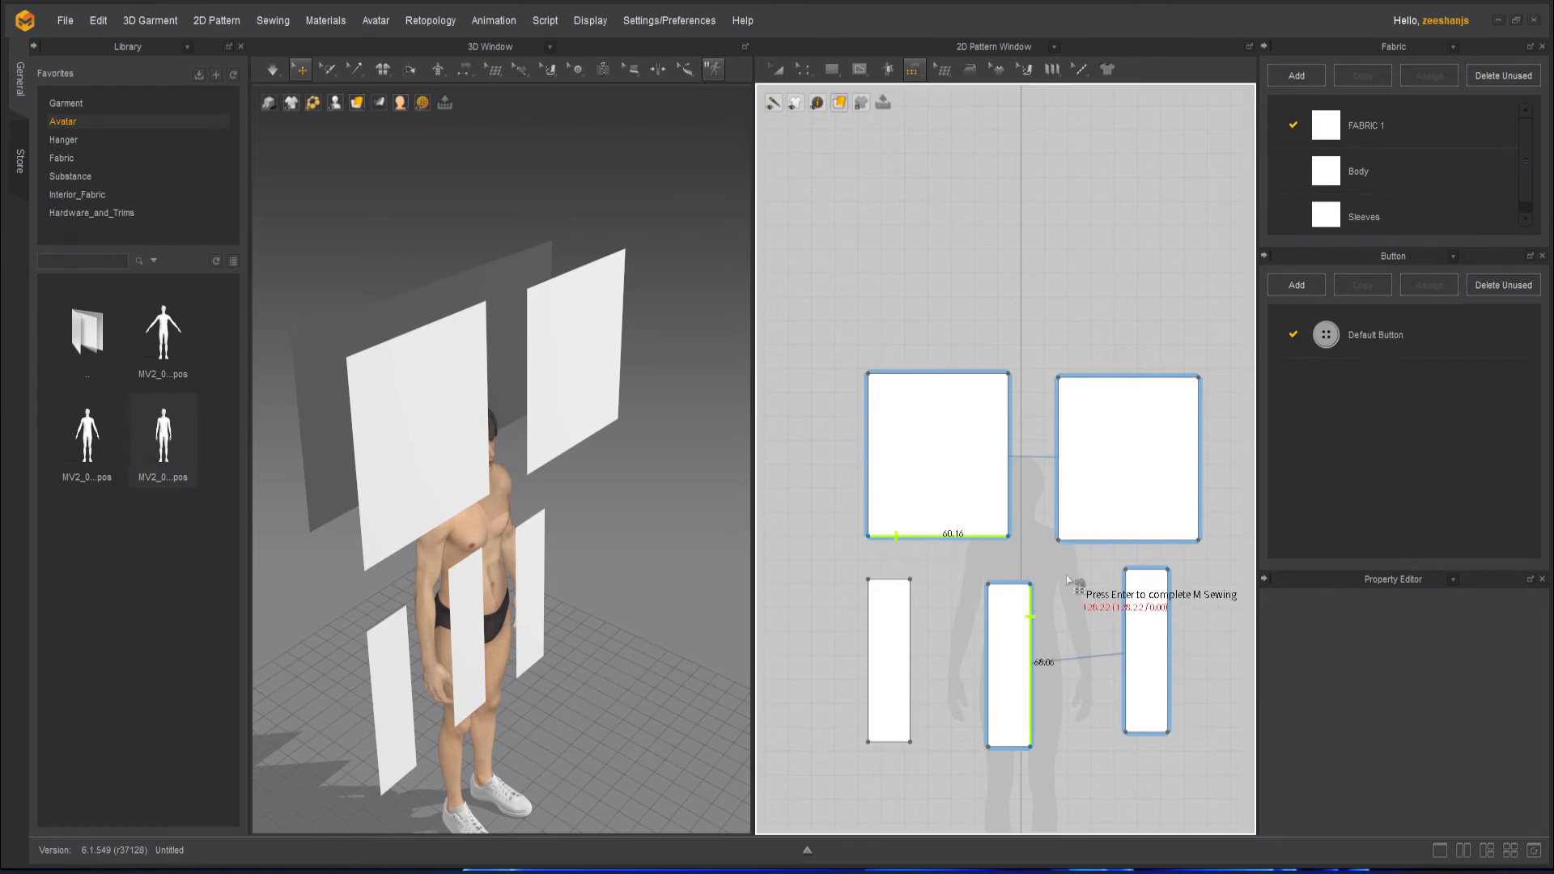
left_click(1165, 542)
key("Return")
- Assign the top edges of the three strips as the N side, complete the seam, inspect it in 3D and undo it
left_click(911, 631)
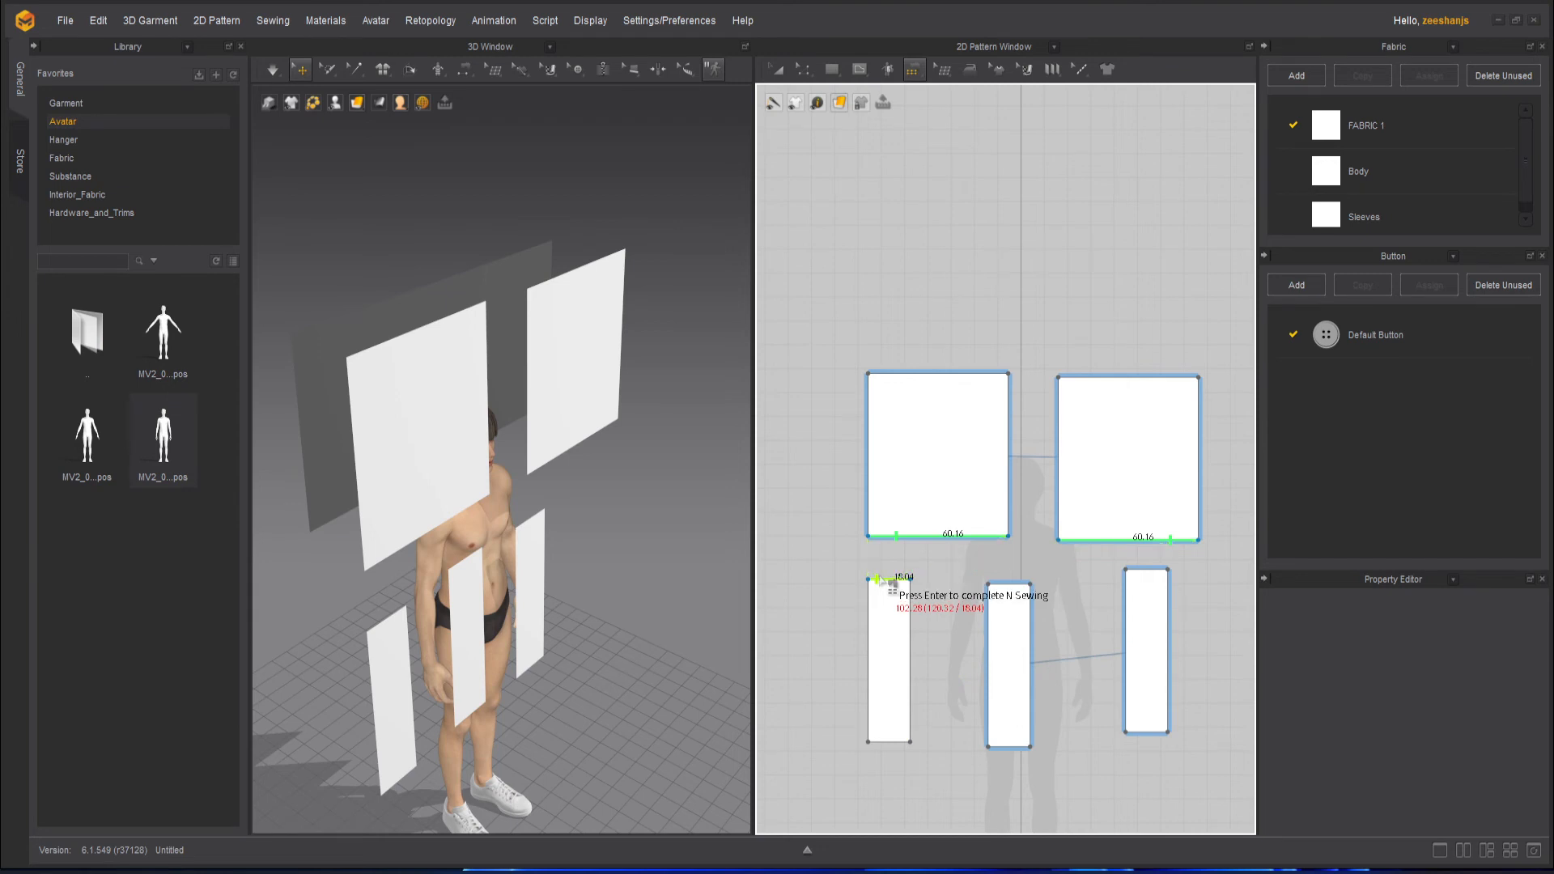
left_click(889, 579)
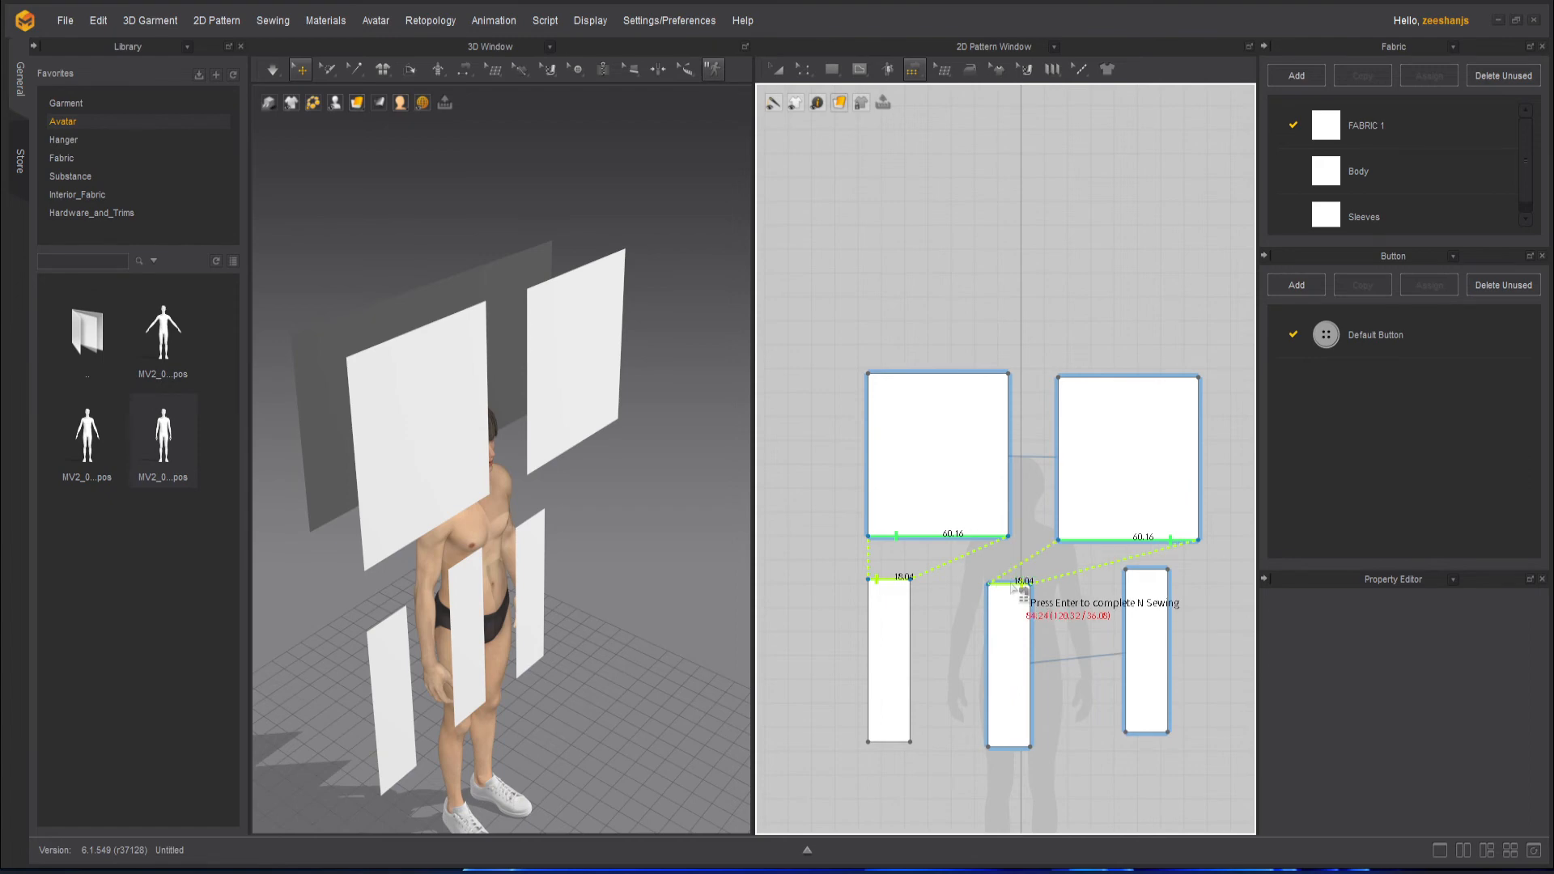
left_click(1028, 587)
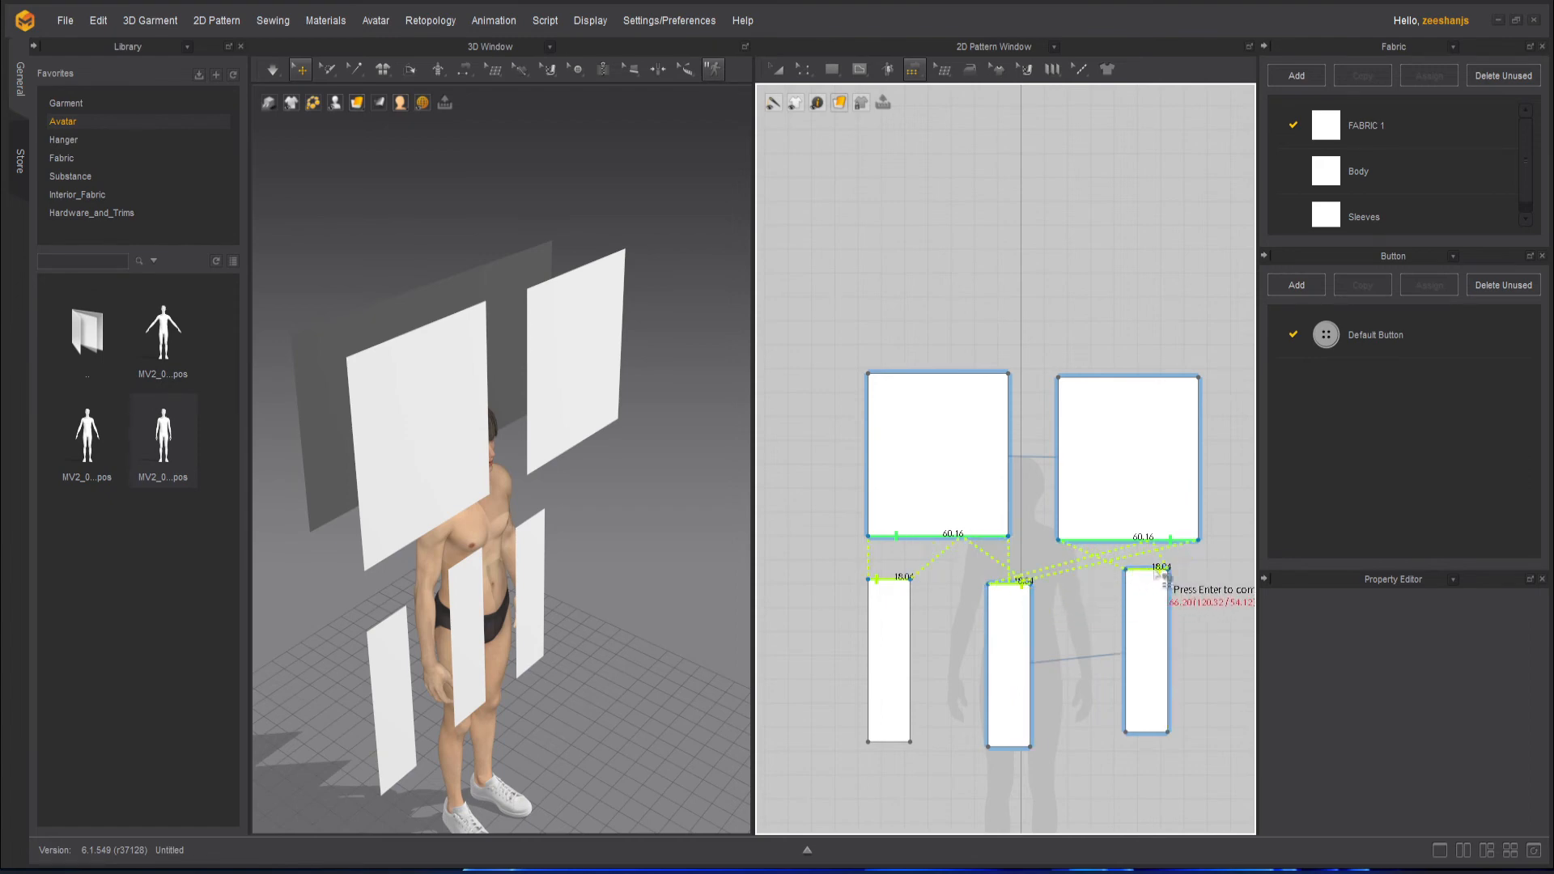
left_click(1163, 573)
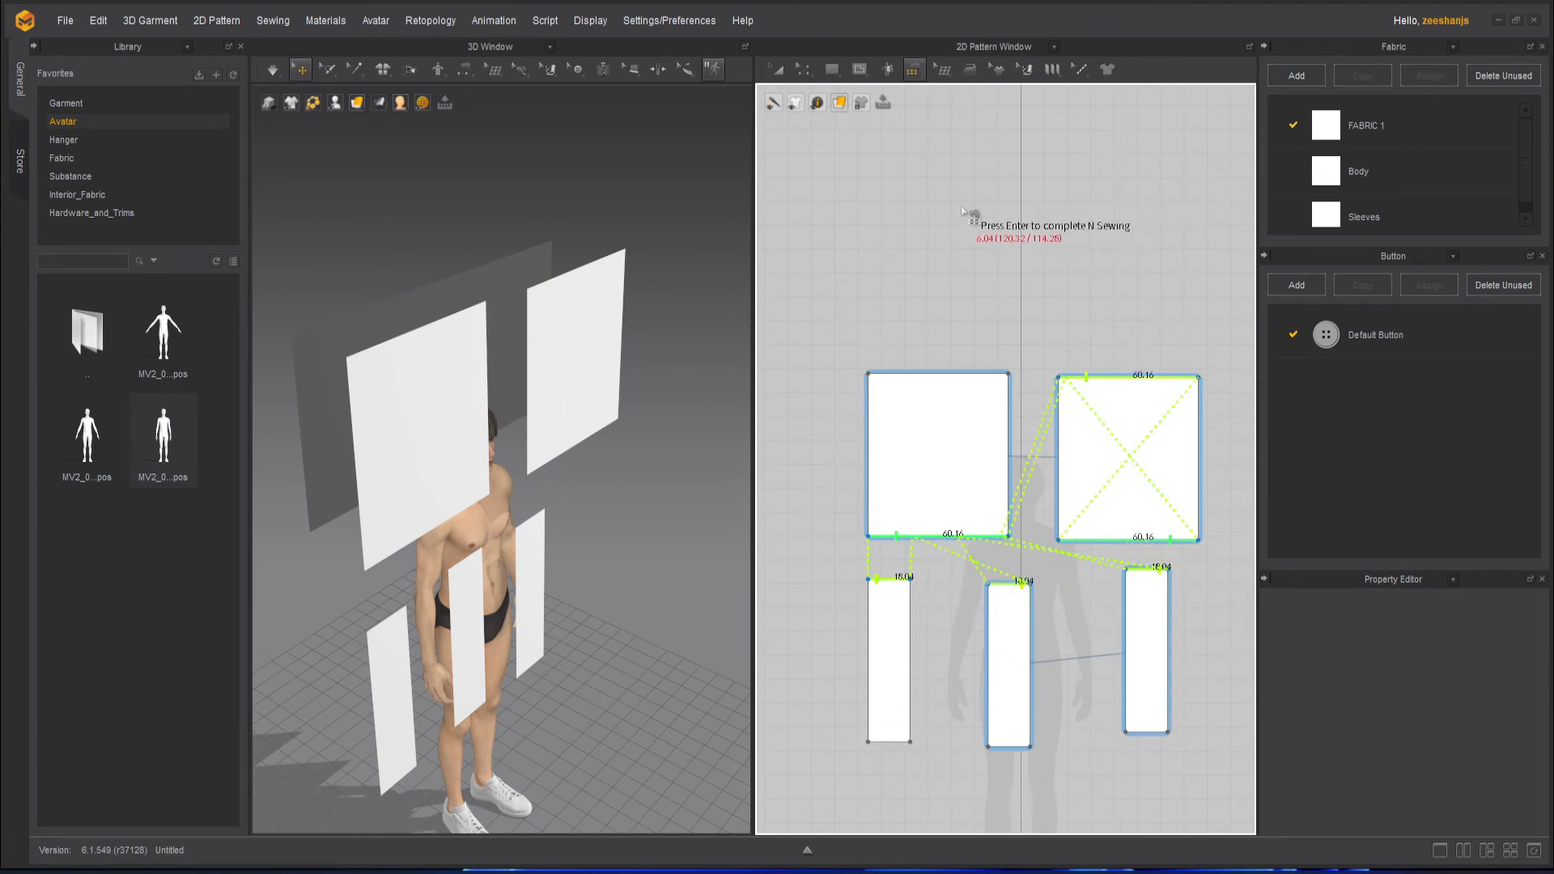
left_click(907, 71)
left_click(1154, 225)
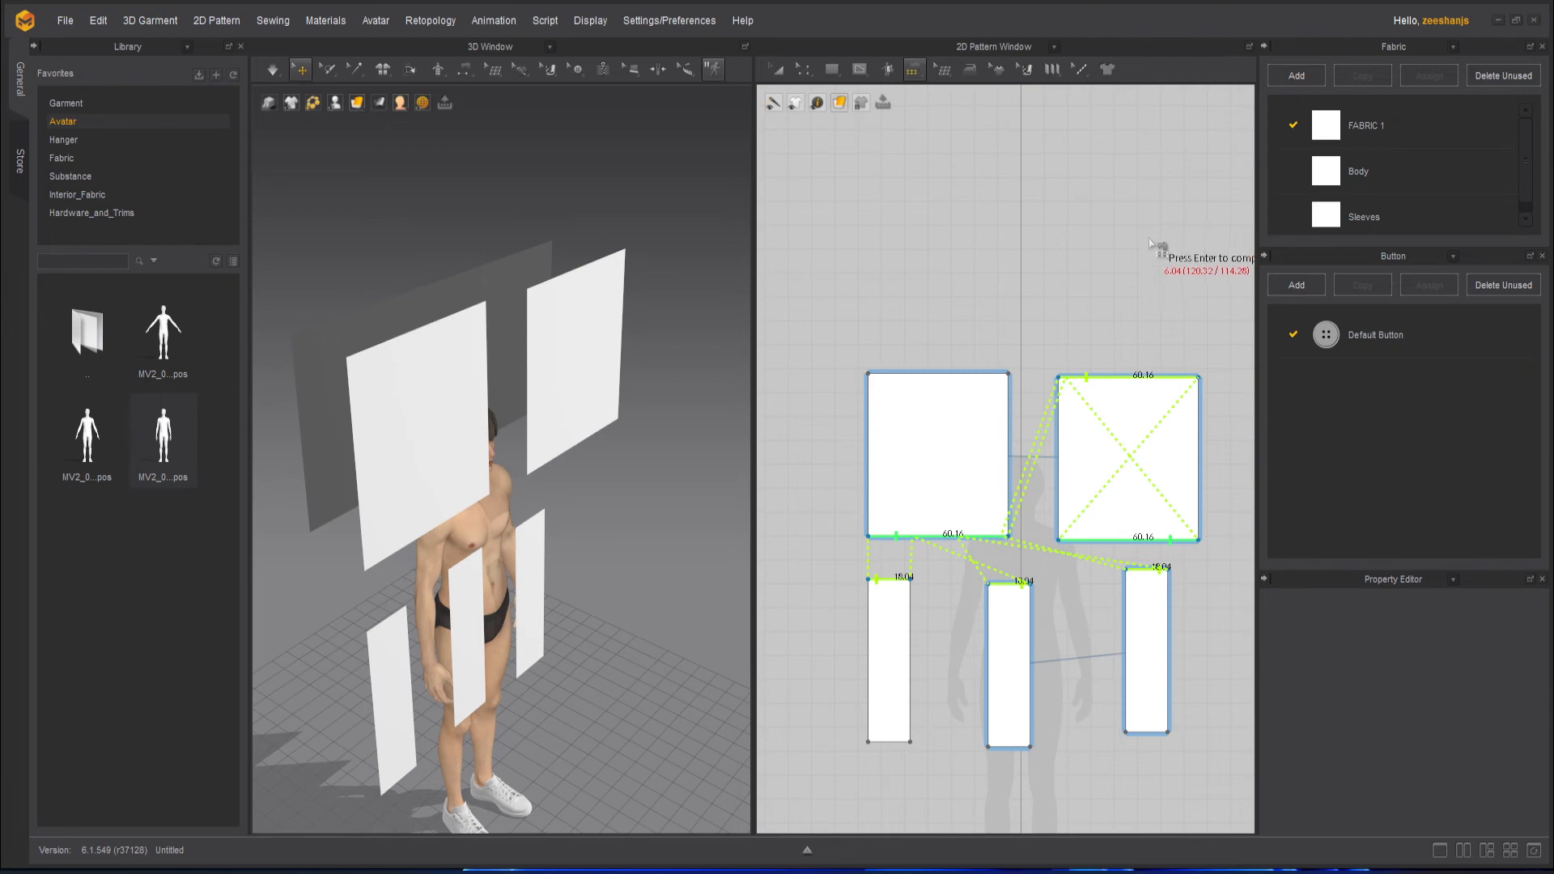
left_click(1168, 688)
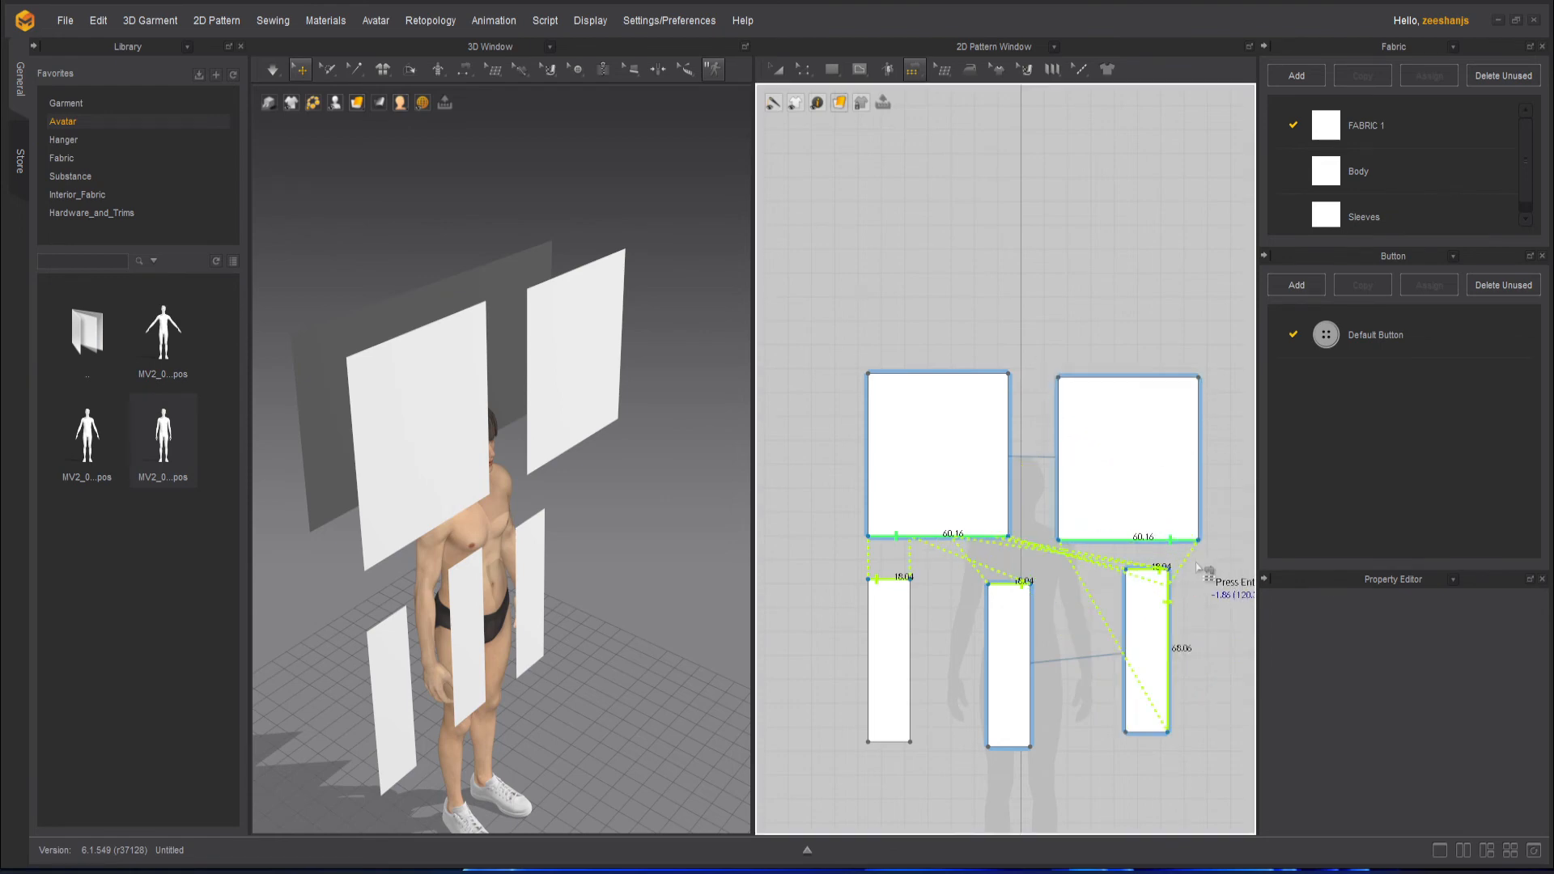
key("Return")
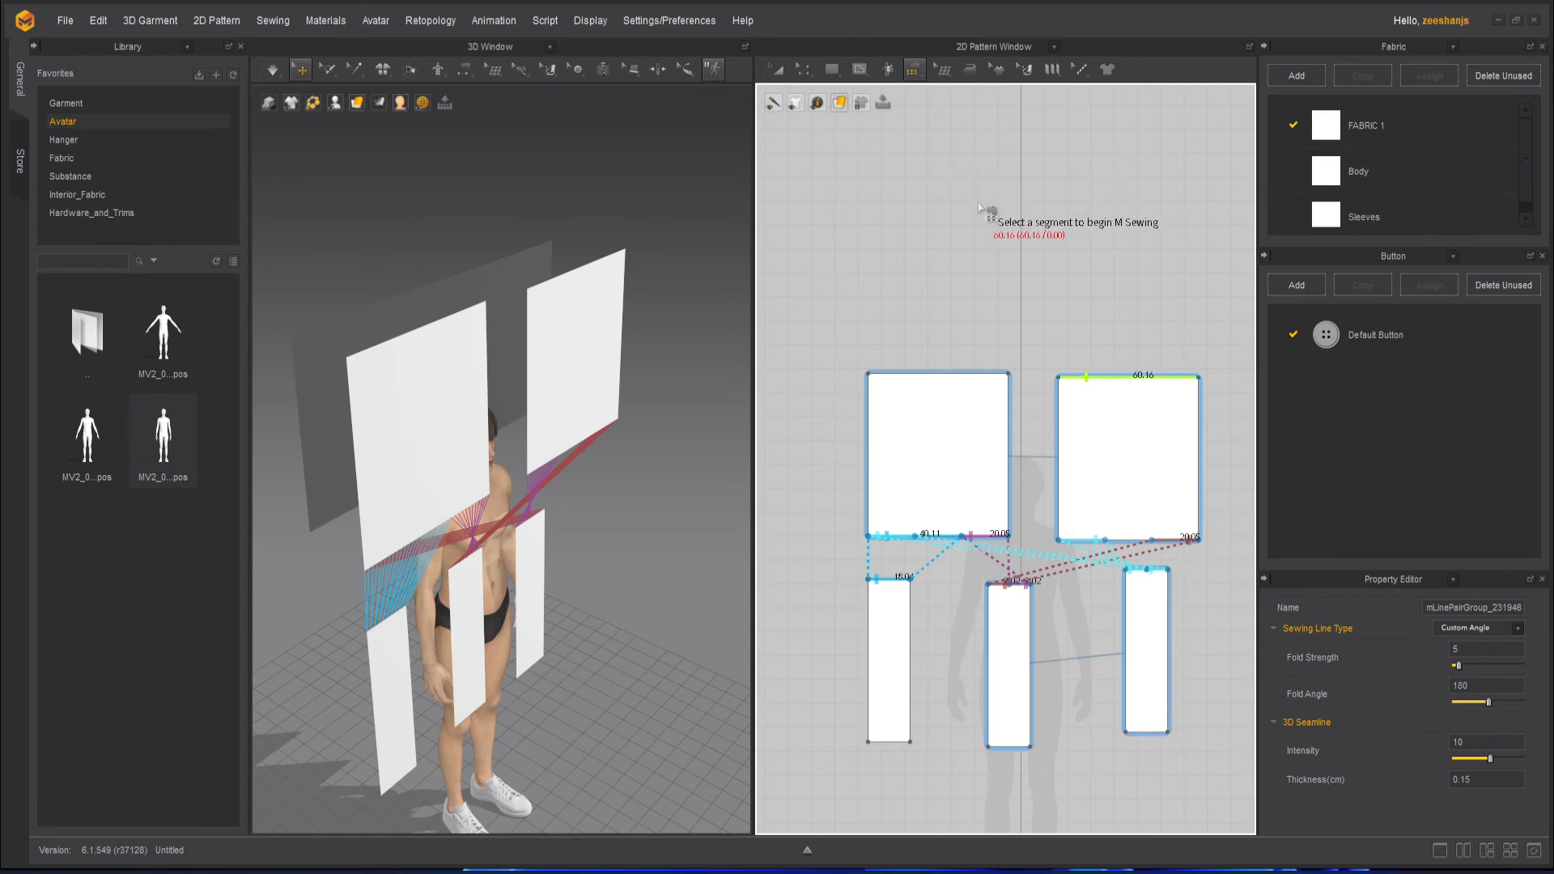
right_click_drag(649, 532, 558, 491)
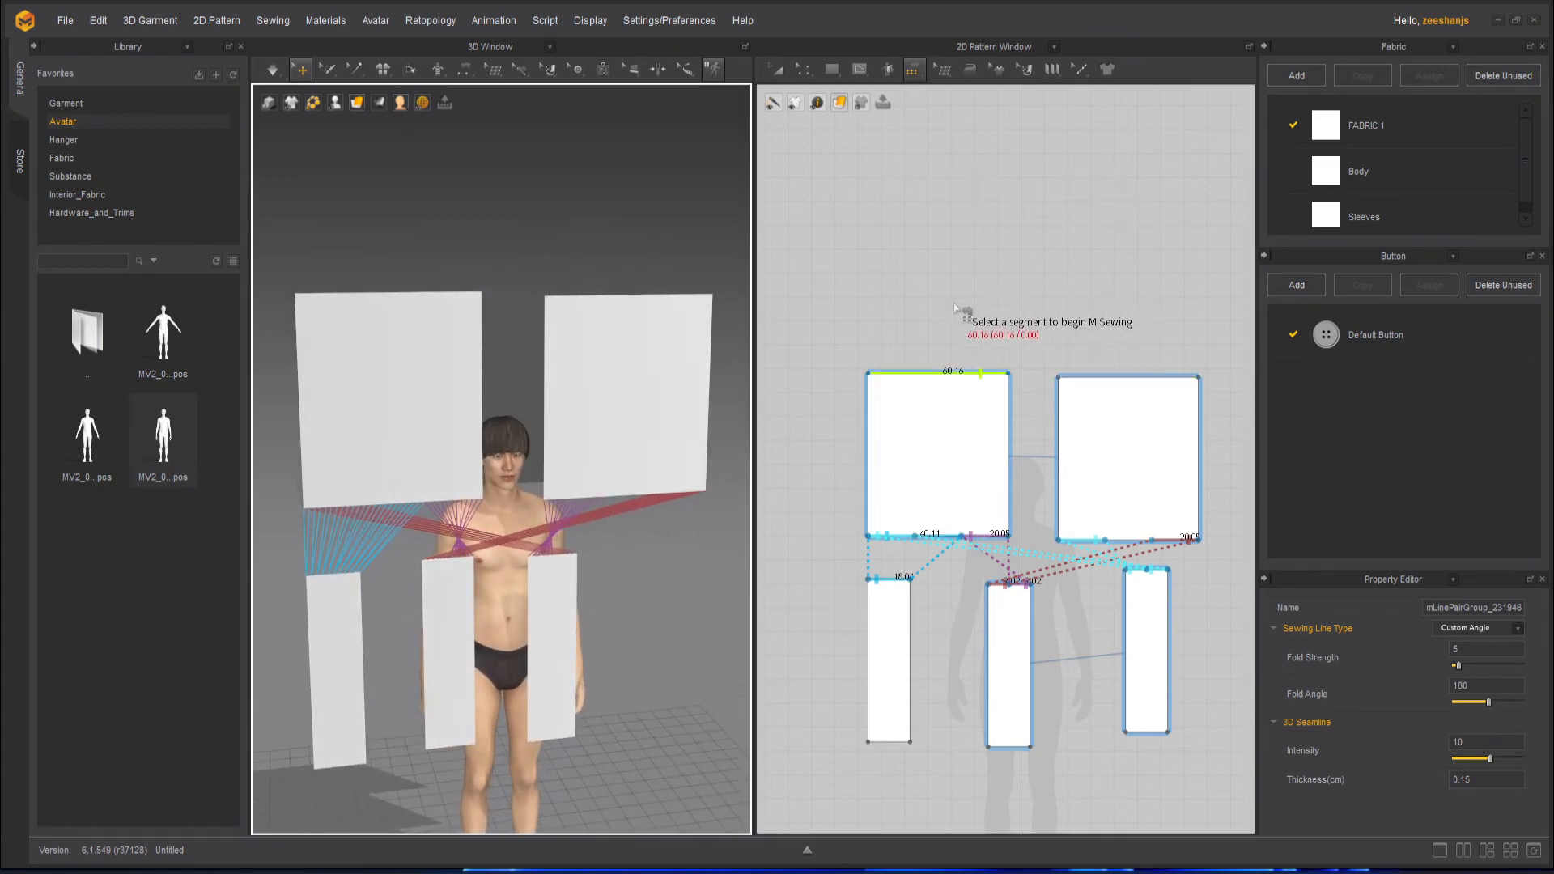
key("ctrl+z")
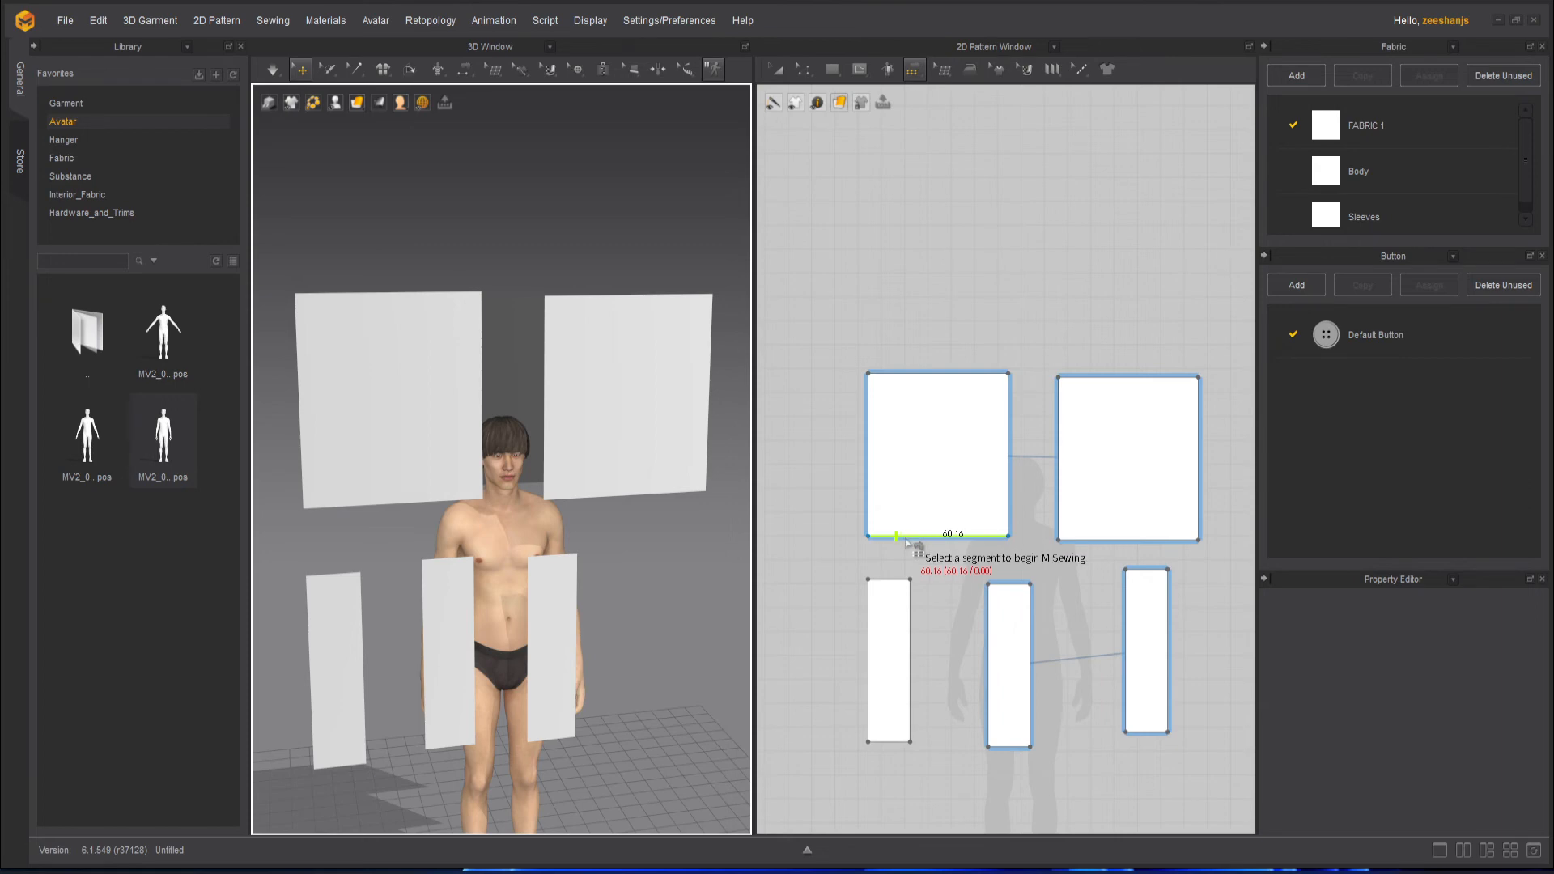
- Use M:N Segment Sewing to join the bottom edges of both front rectangles to the top edges of the three strips
left_click(906, 541)
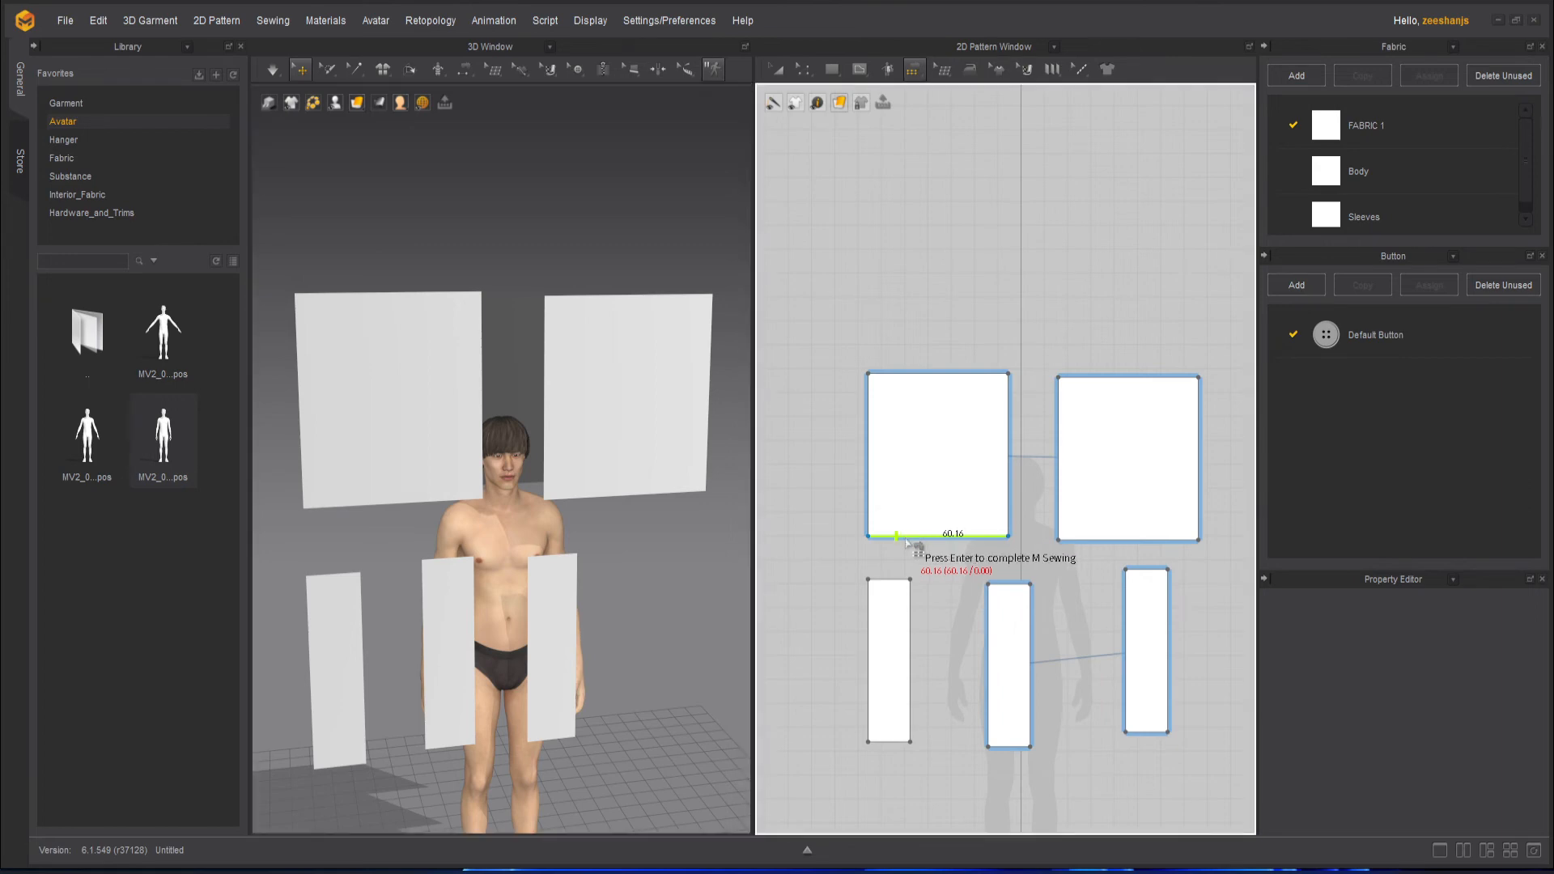
left_click(1176, 546)
left_click(1210, 505)
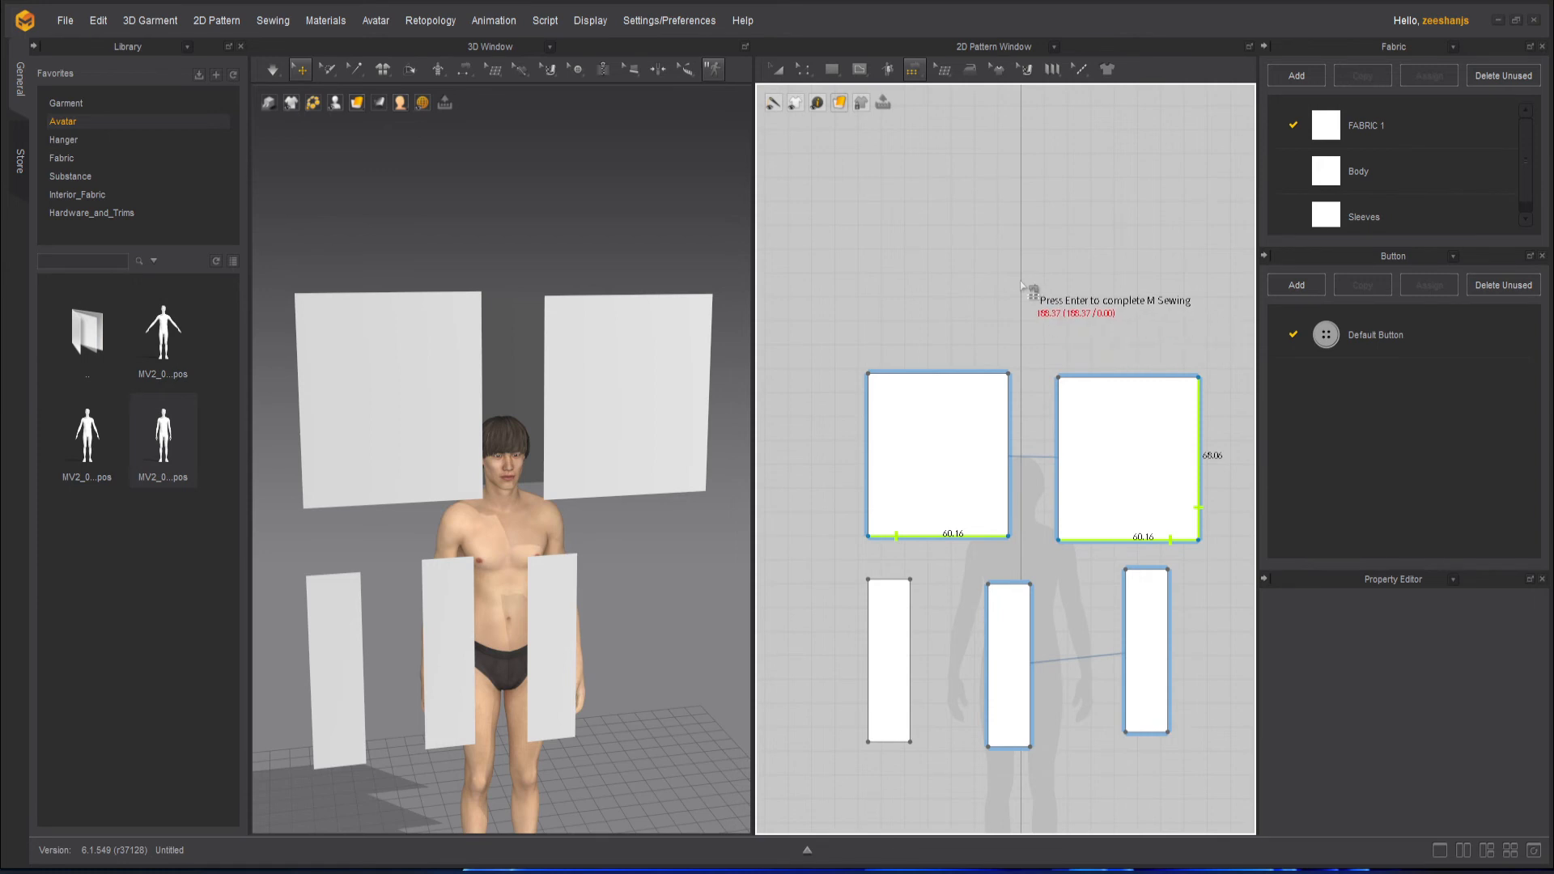
key("ctrl+z")
key("Return")
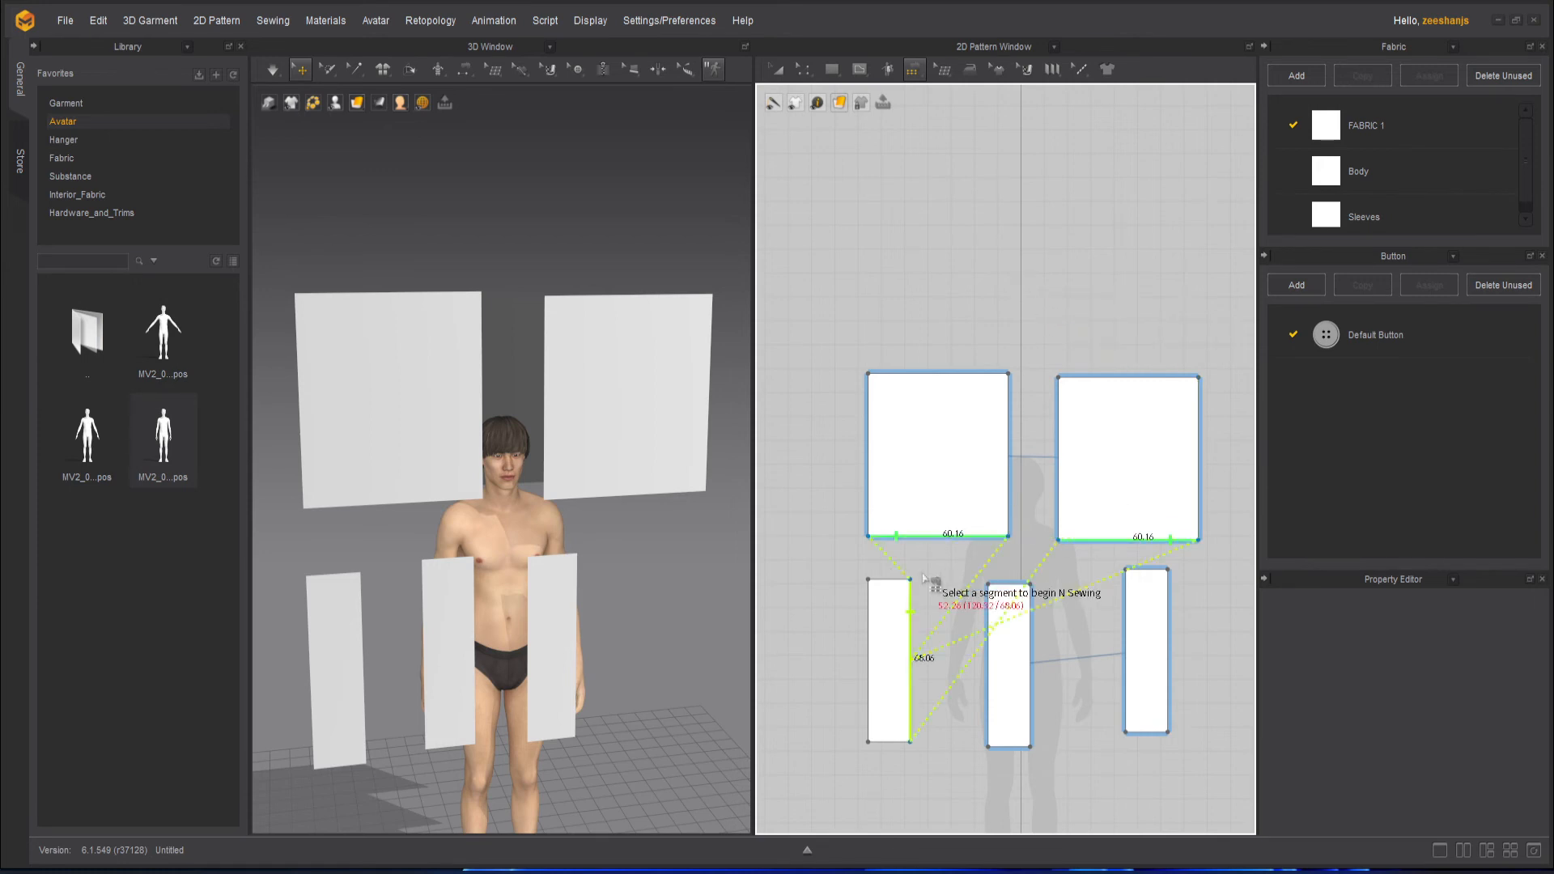
left_click(874, 579)
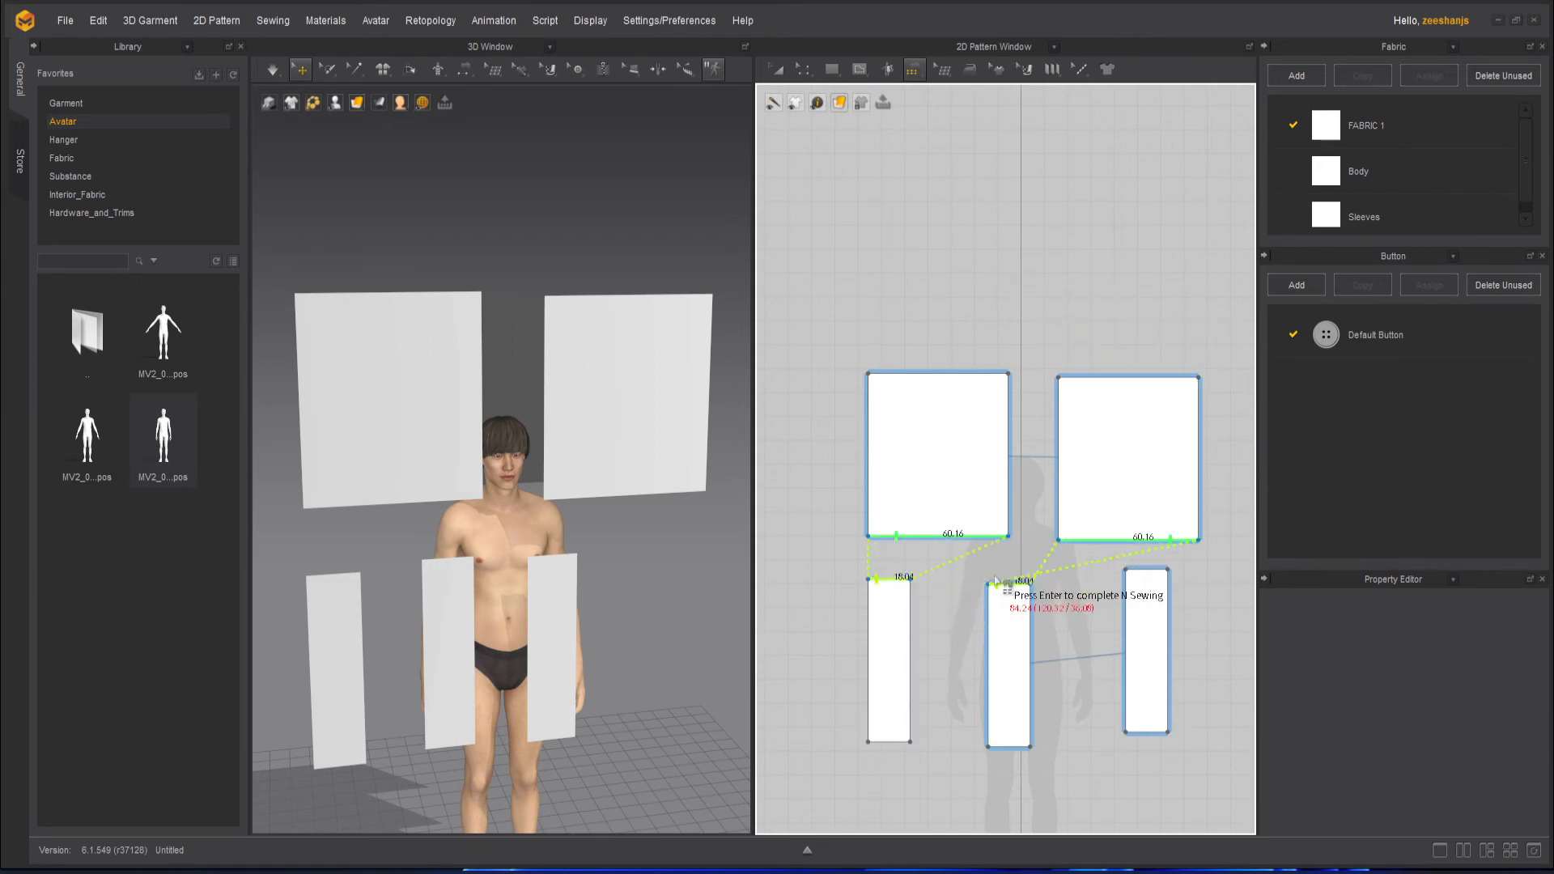
left_click(1019, 583)
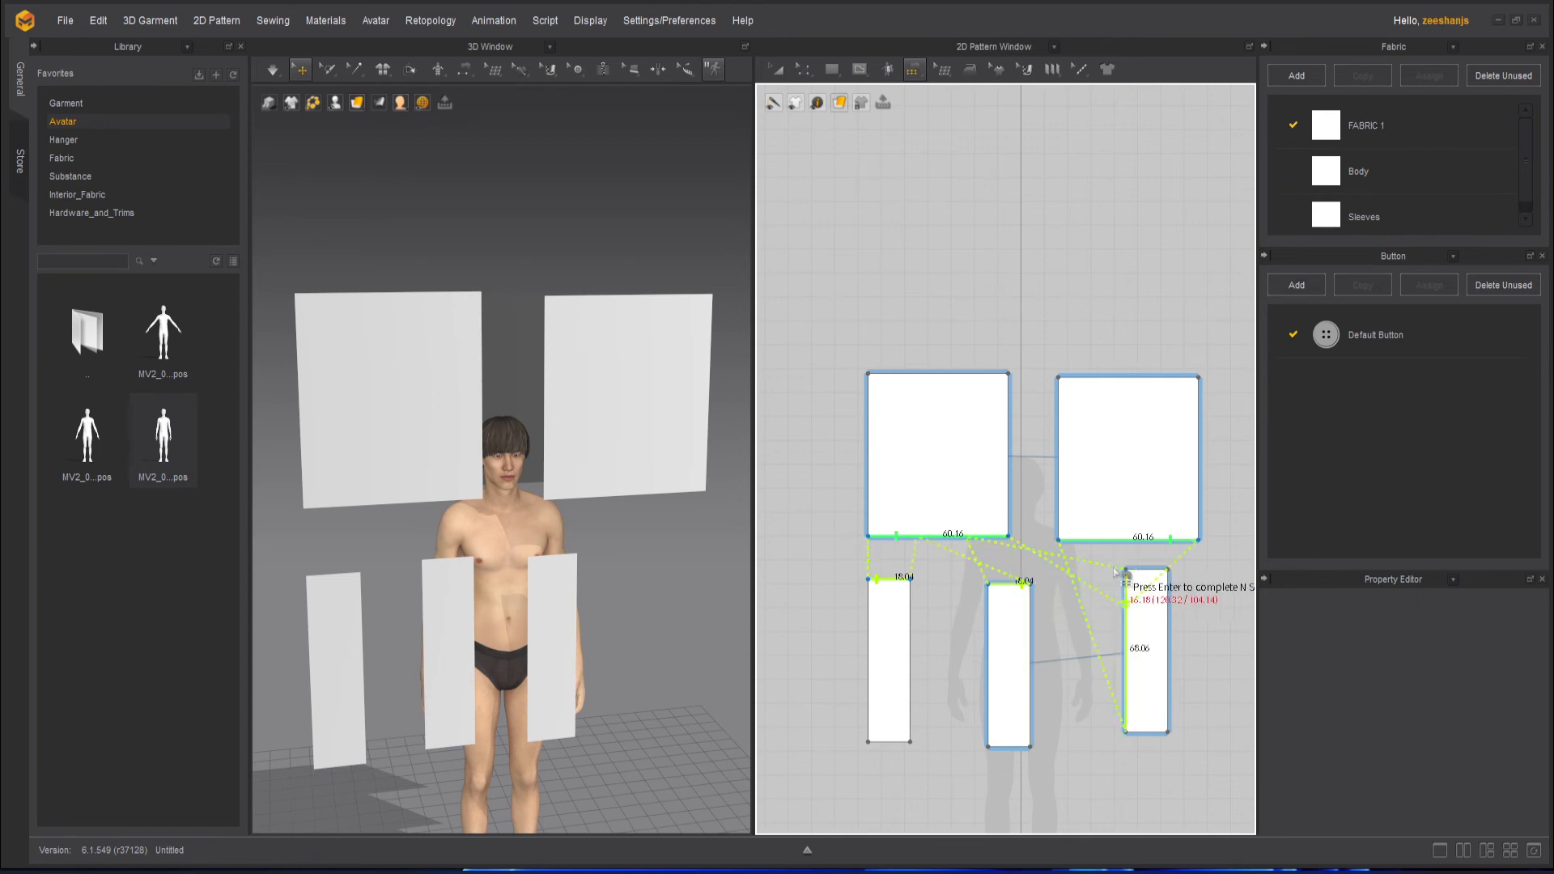
left_click(1156, 570)
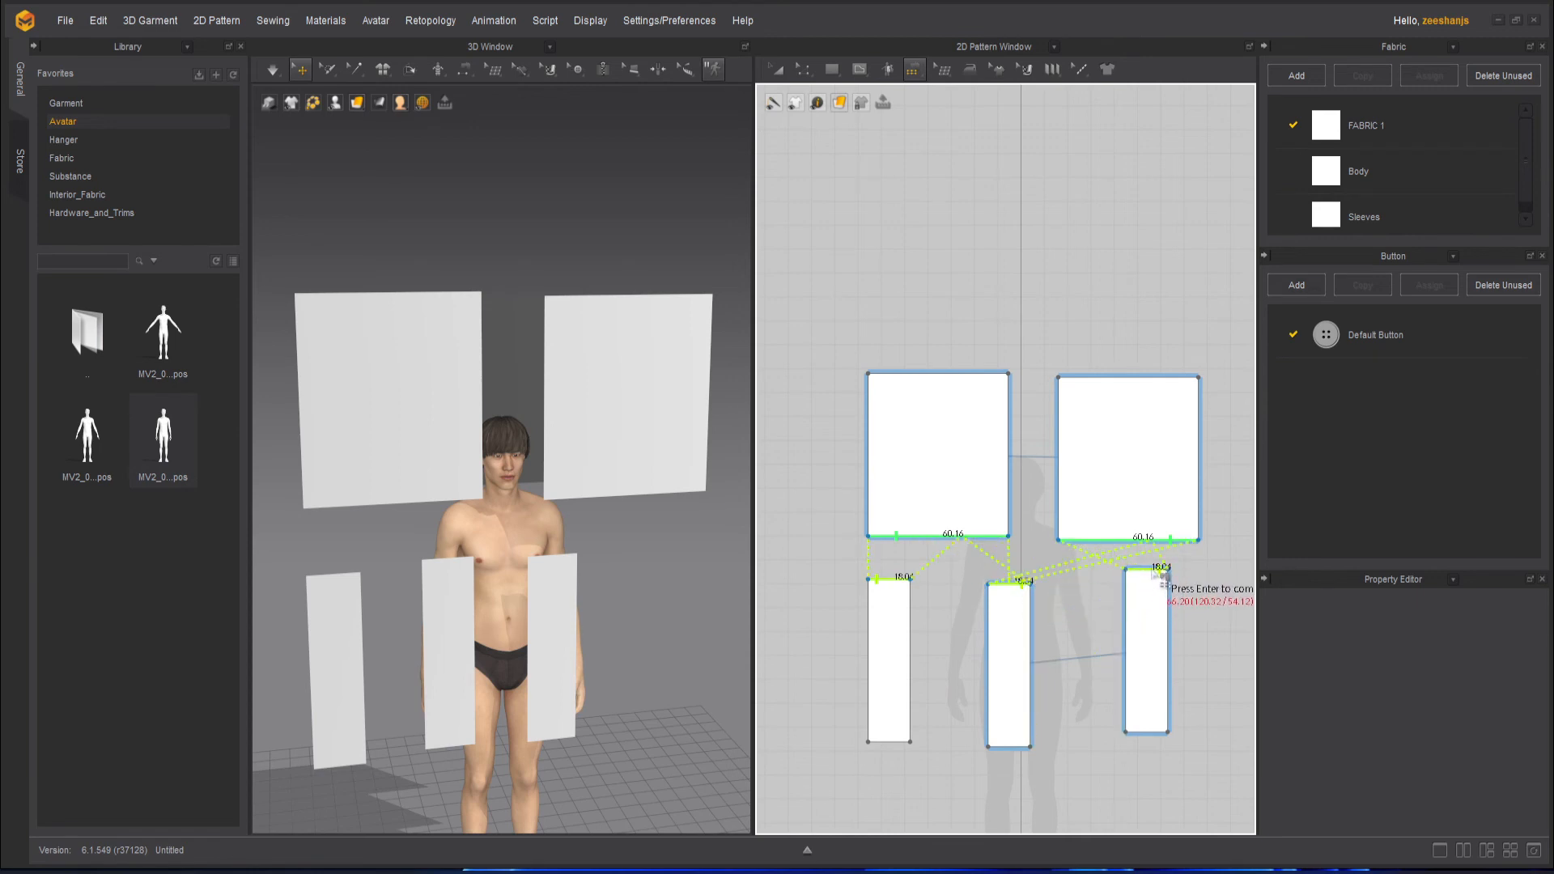
left_click(1162, 574)
key("Return")
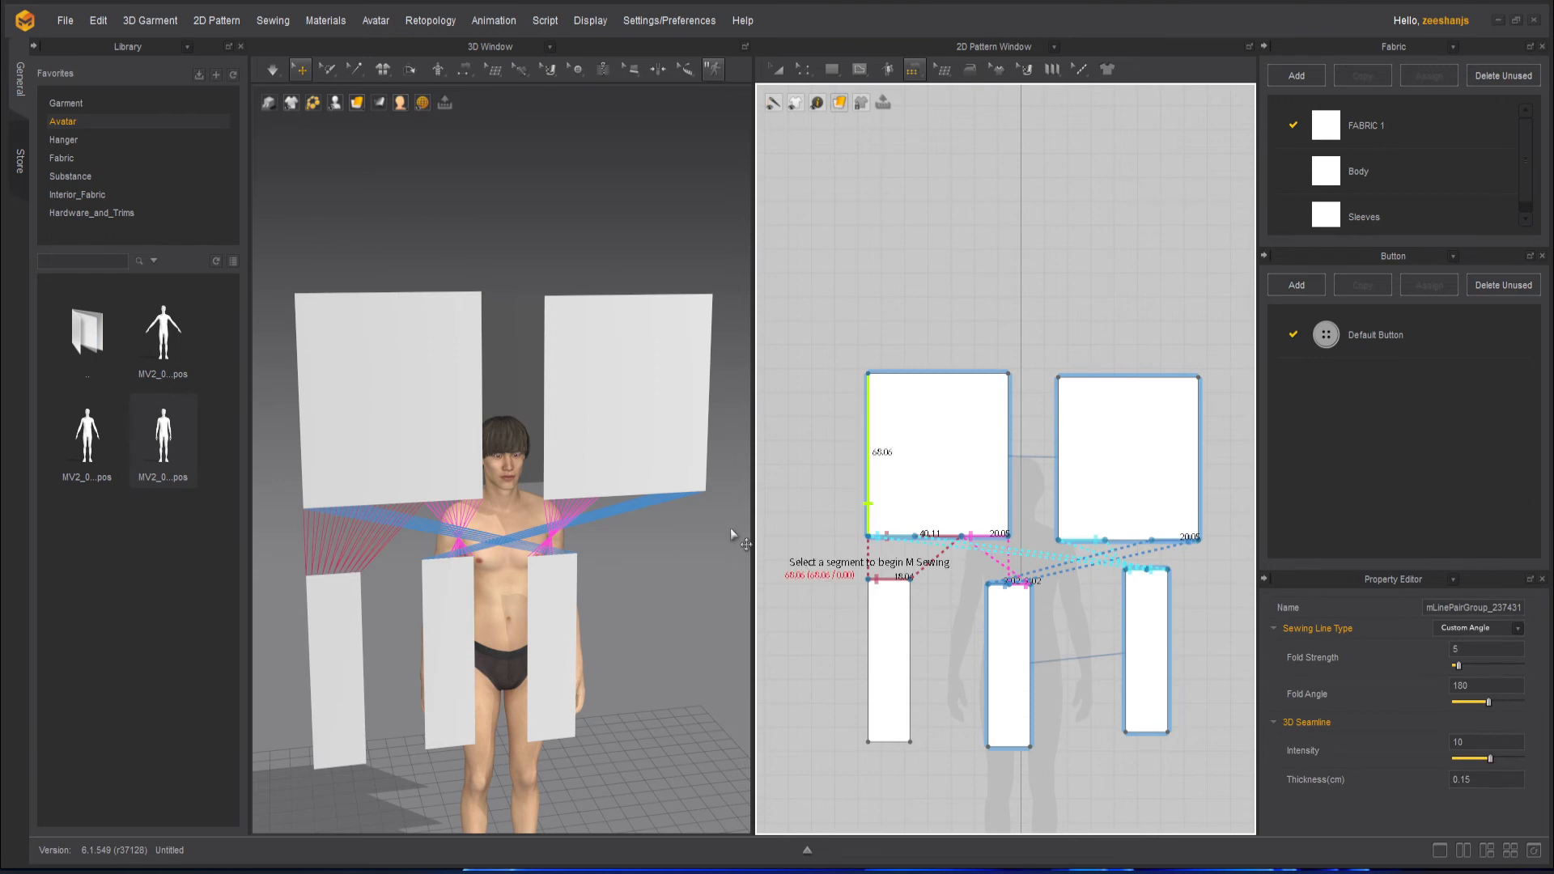
scroll(644, 580, "up", 3)
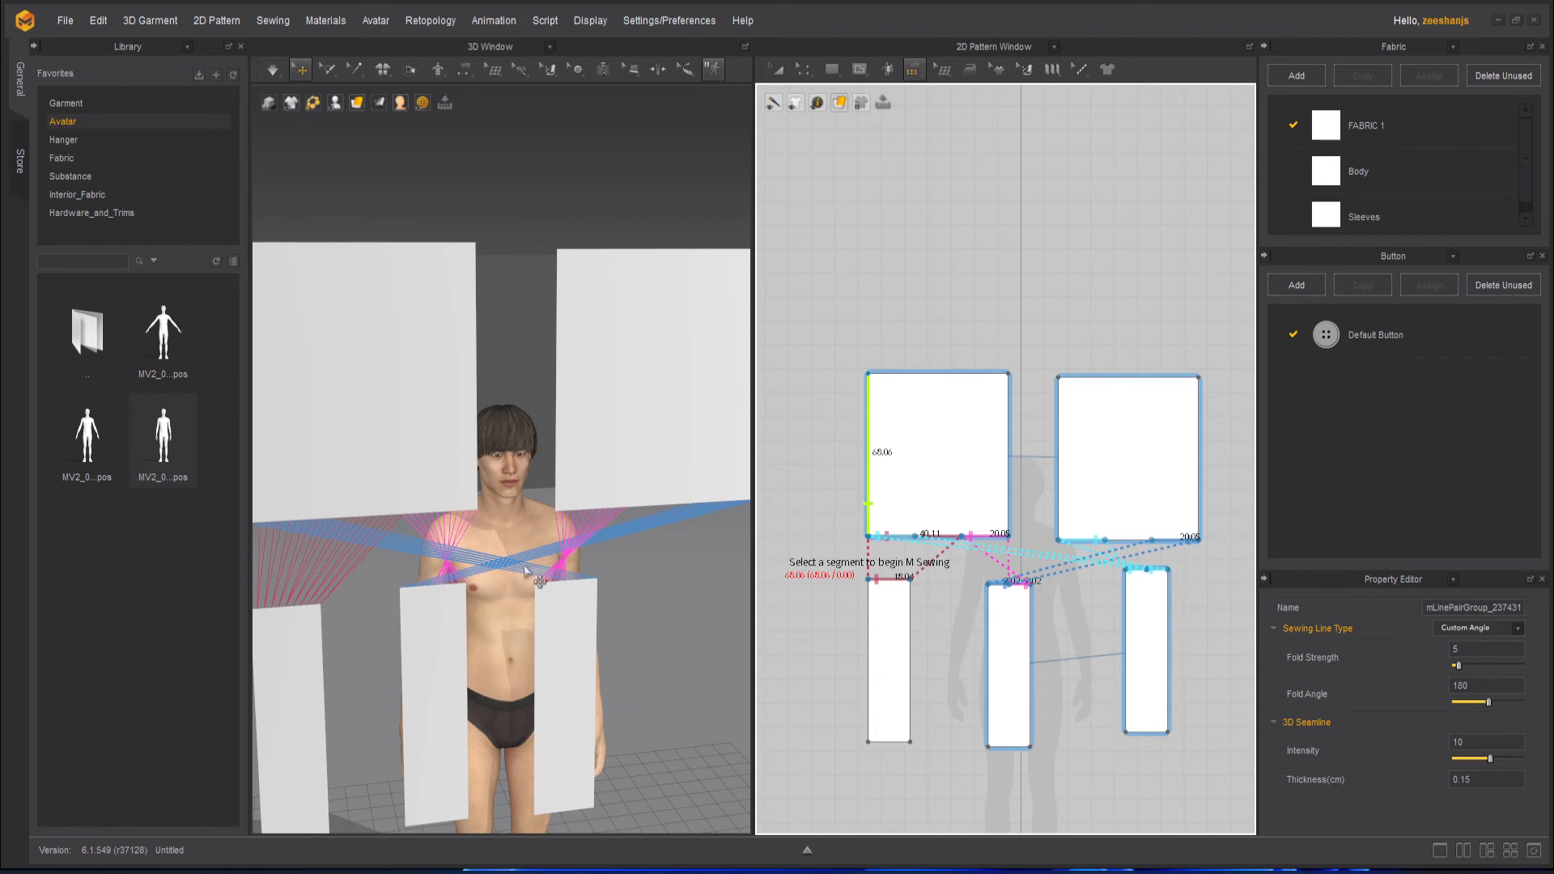
scroll(707, 585, "down", 3)
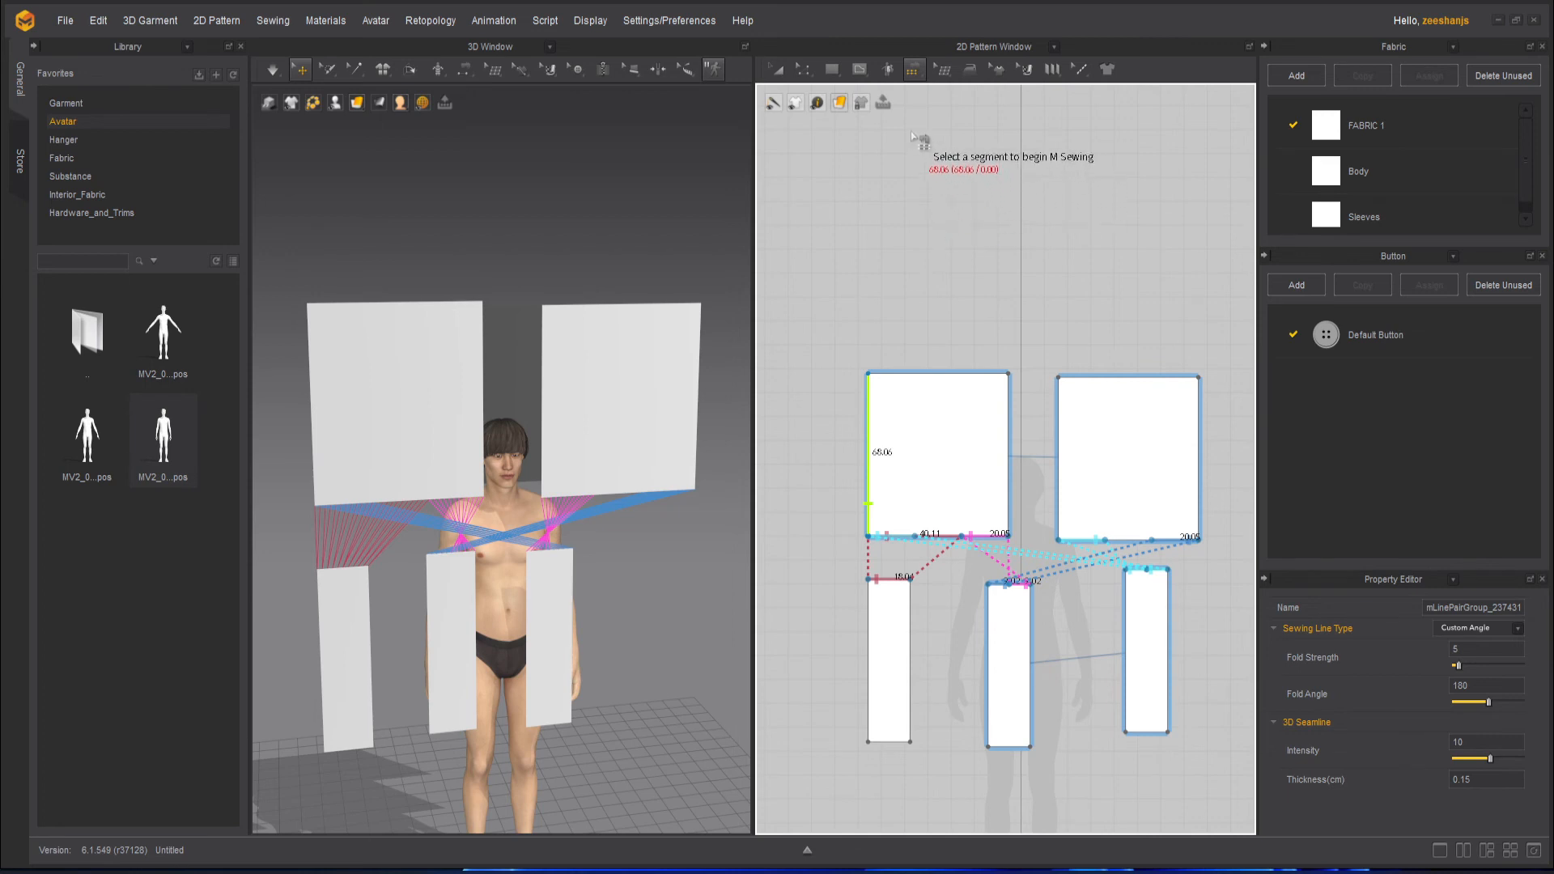
left_click(916, 70)
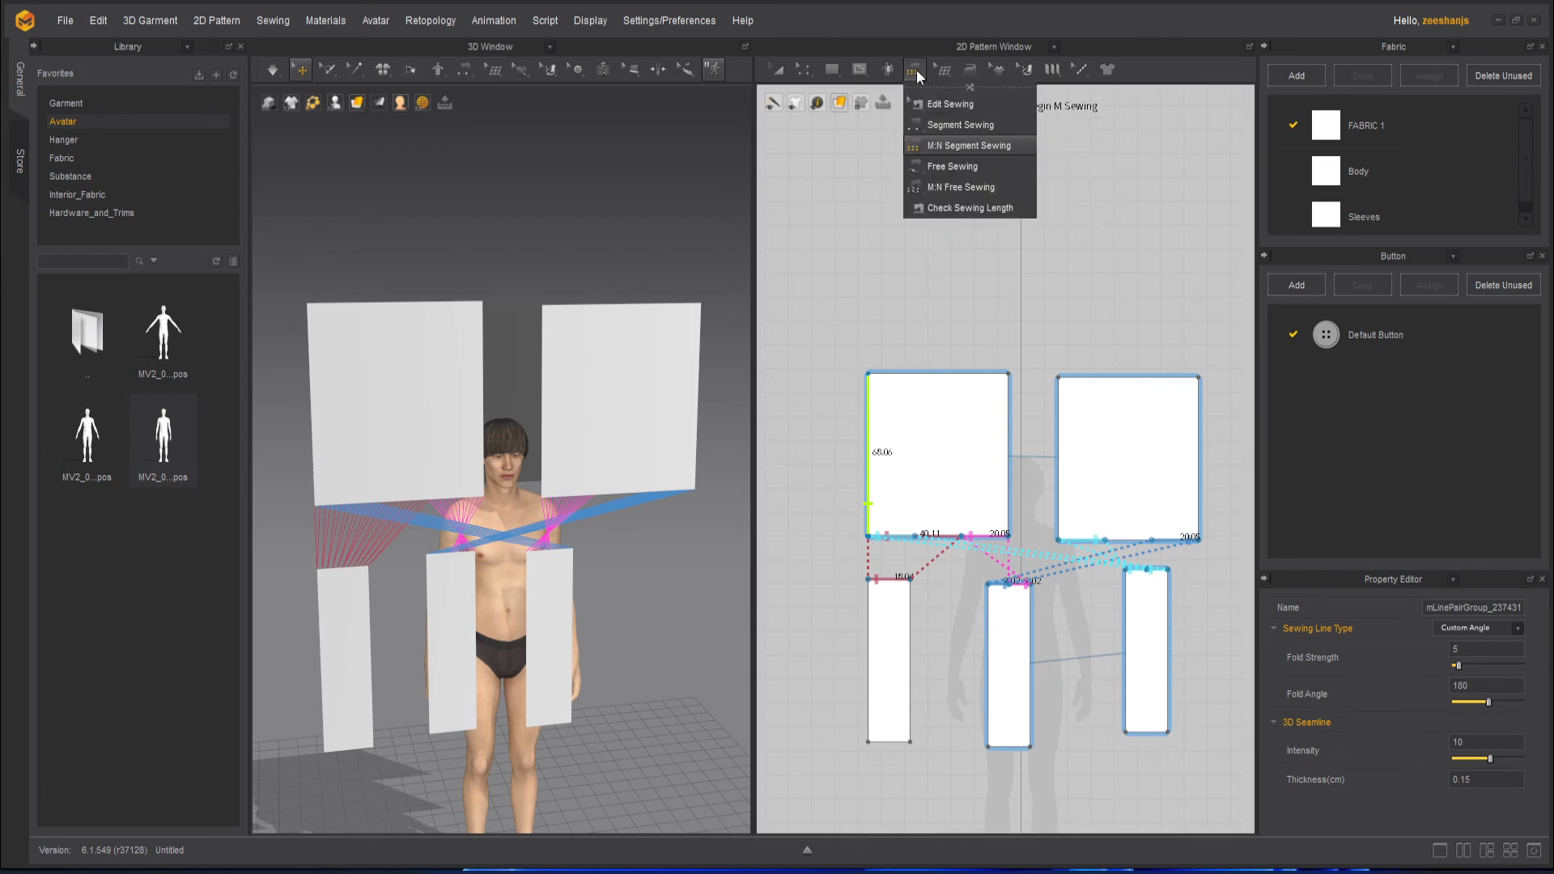
left_click(962, 142)
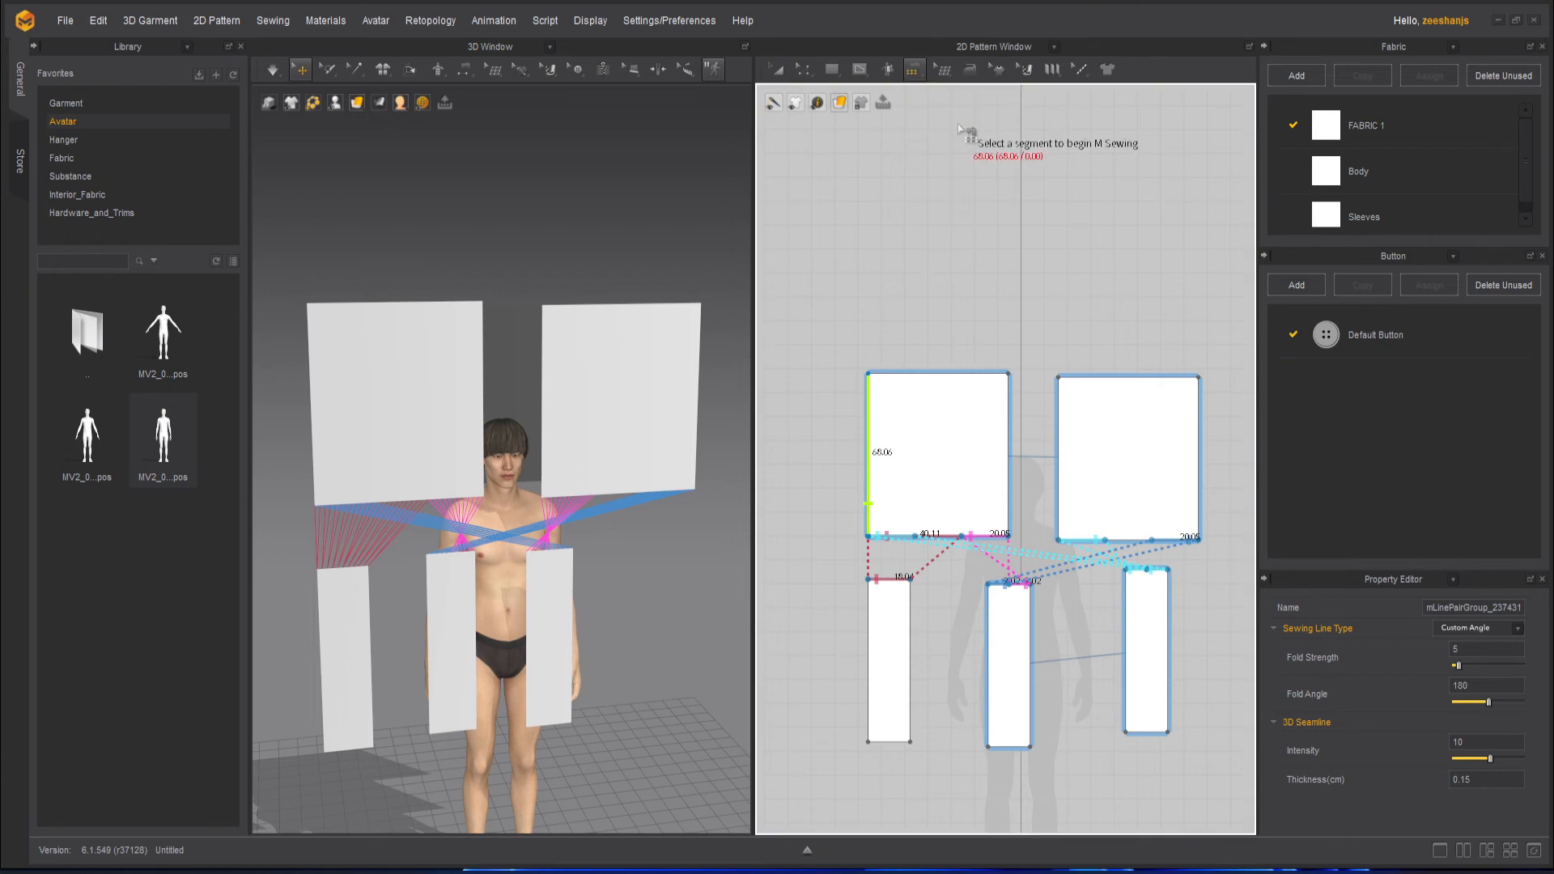
left_click(1011, 411)
left_click(1060, 416)
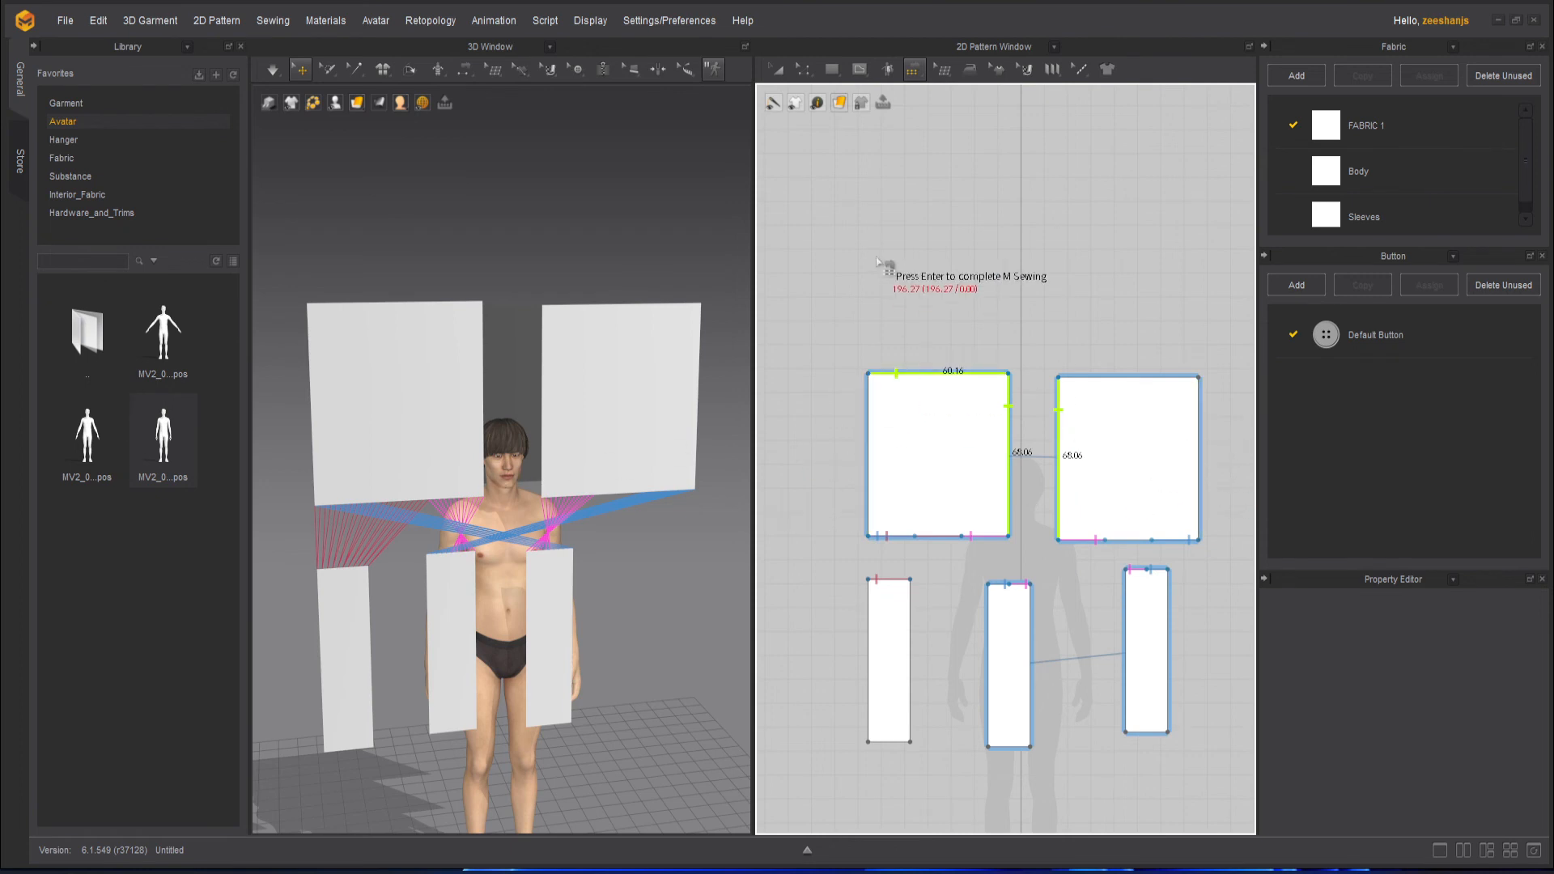
key("Return")
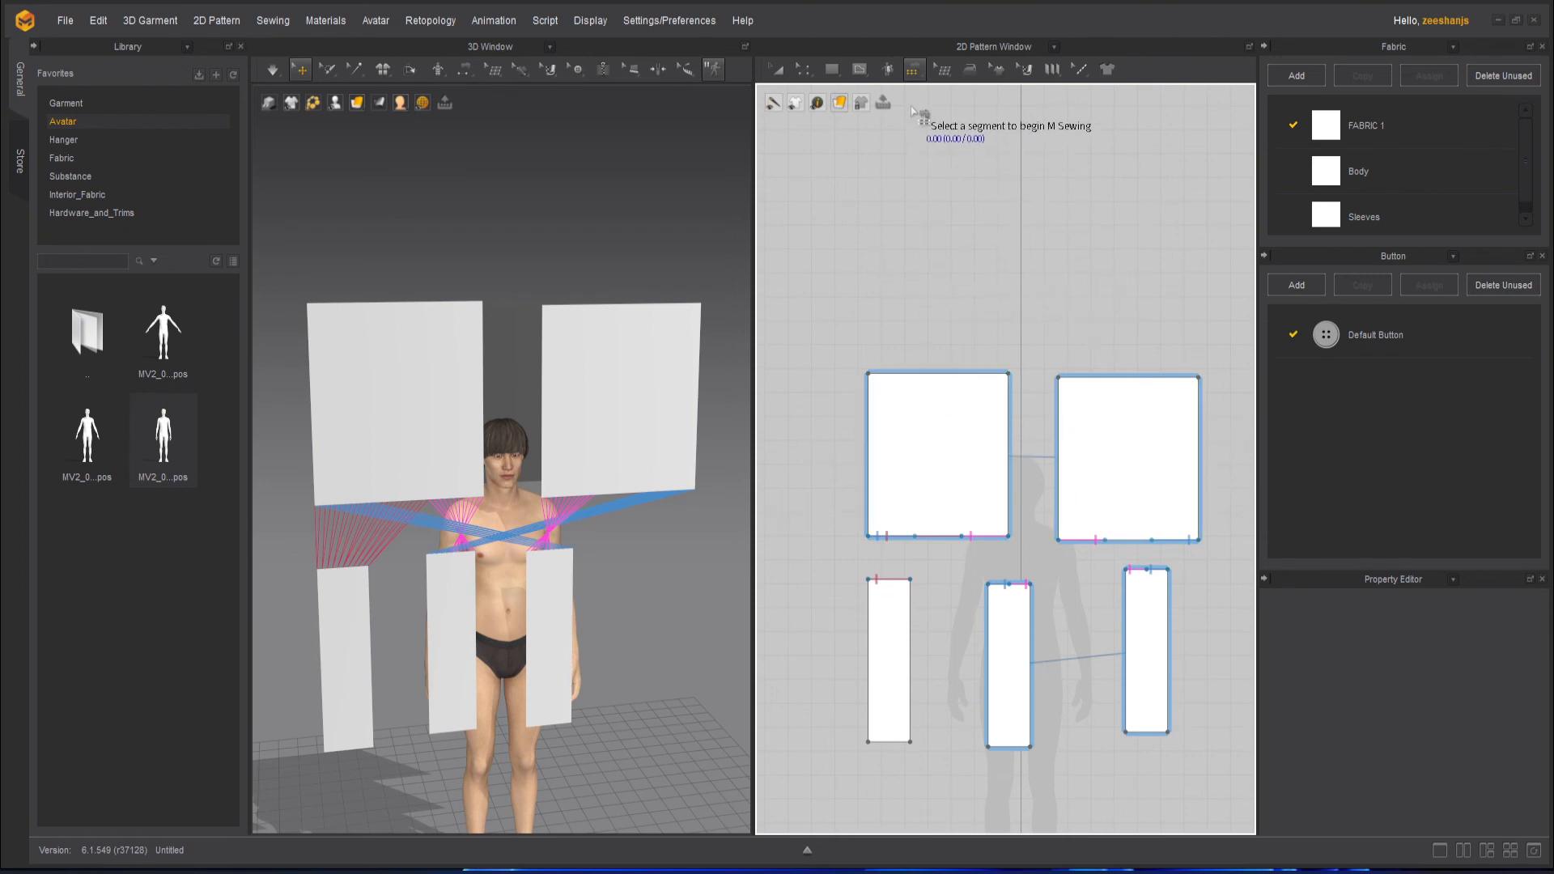
left_click(908, 73)
left_click(961, 143)
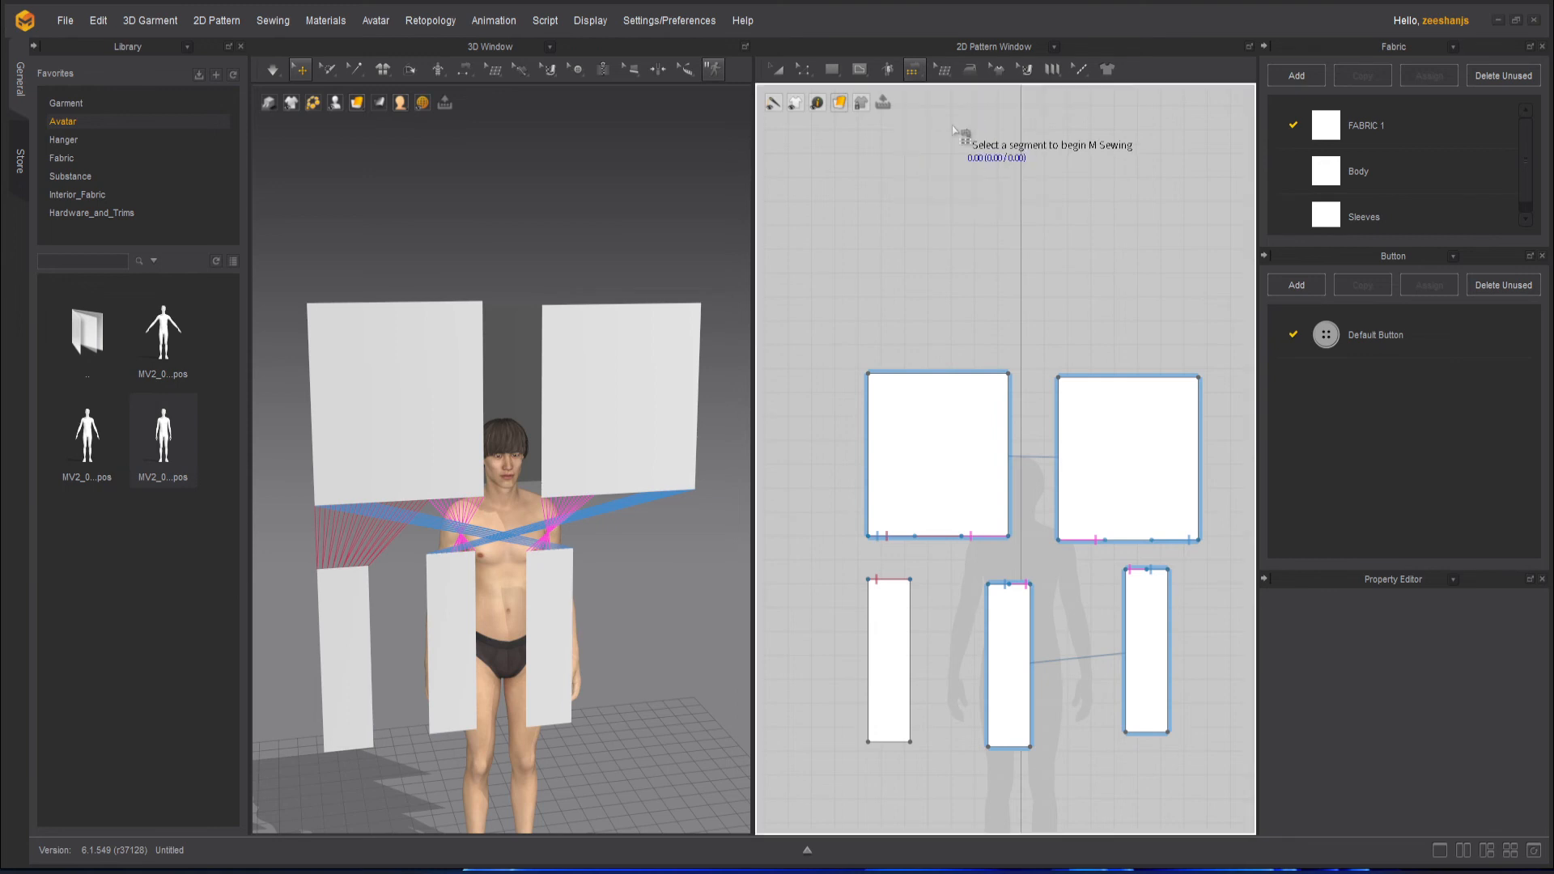
left_click(1055, 412)
left_click(896, 373)
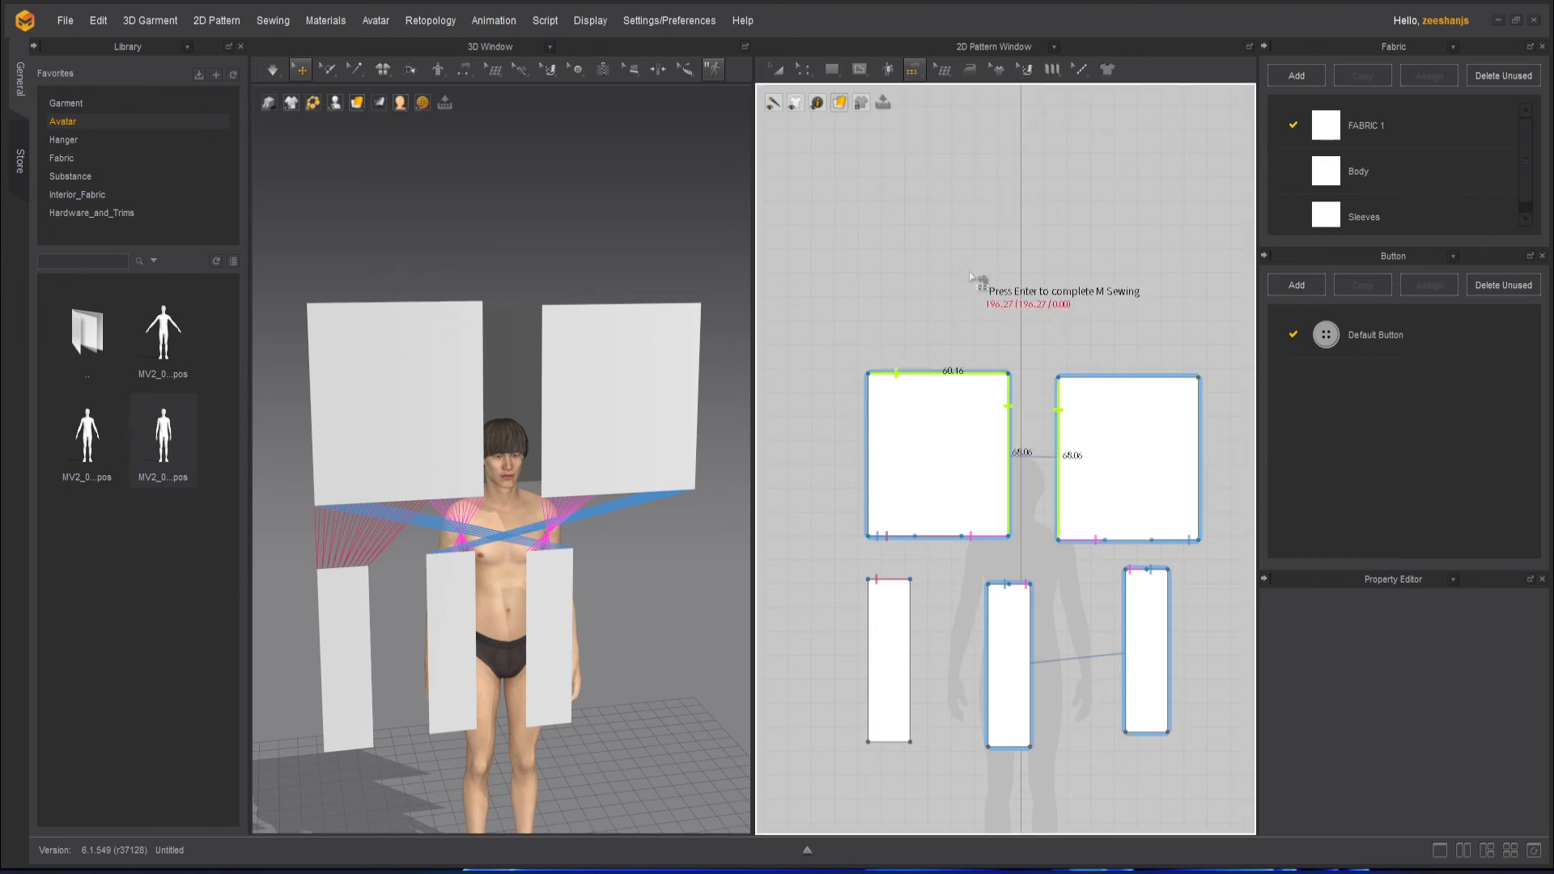
key("Return")
- Join the facing inner side edges of the two front rectangles with Segment Sewing
left_click_drag(910, 71, 939, 143)
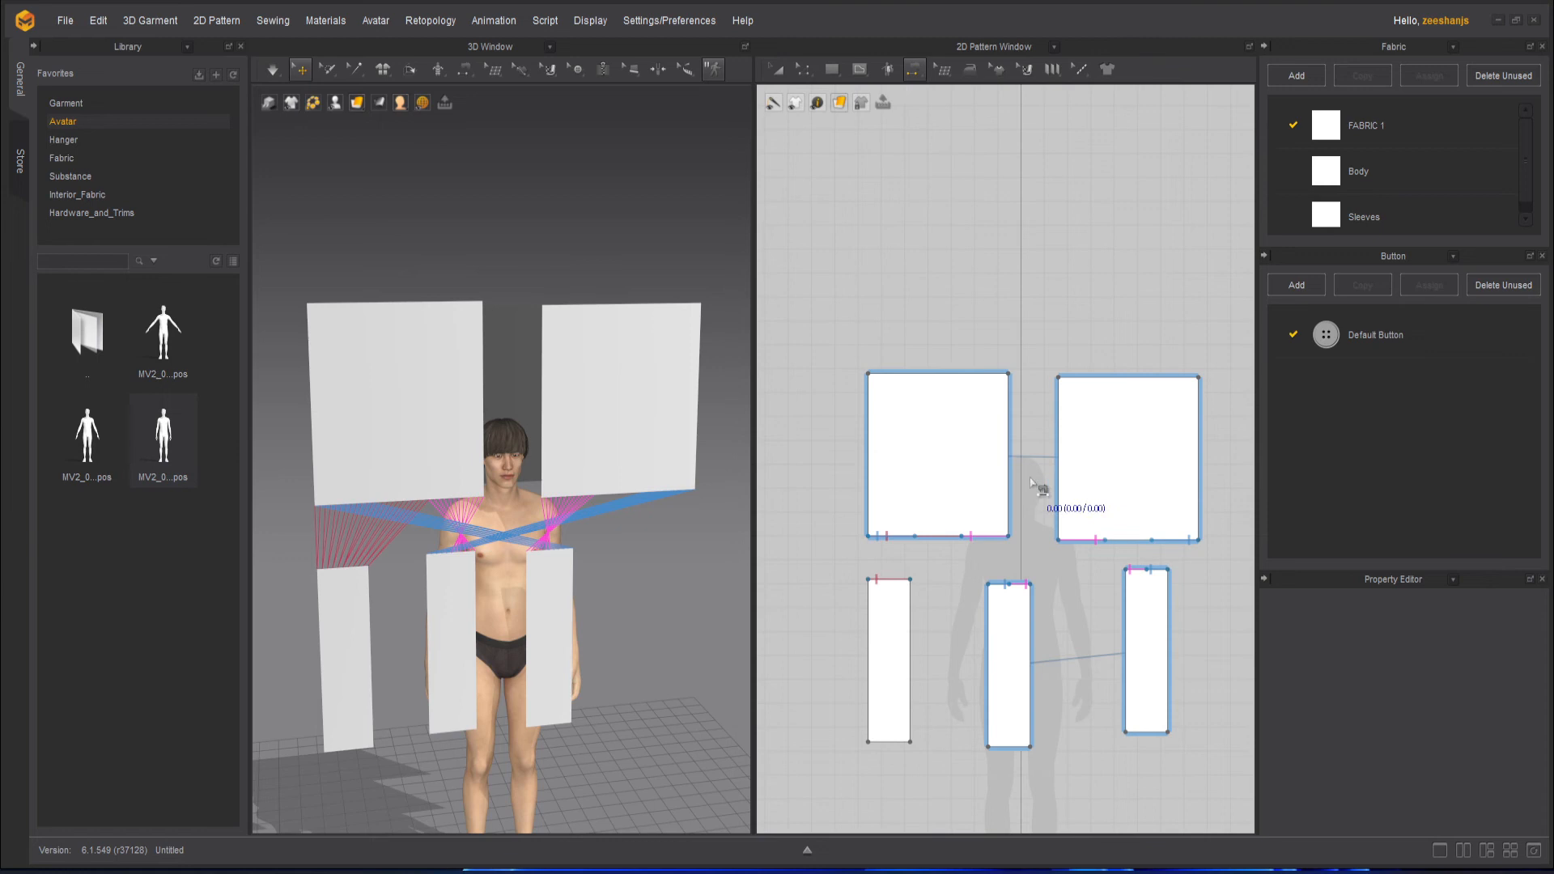
left_click(1011, 416)
left_click(1058, 419)
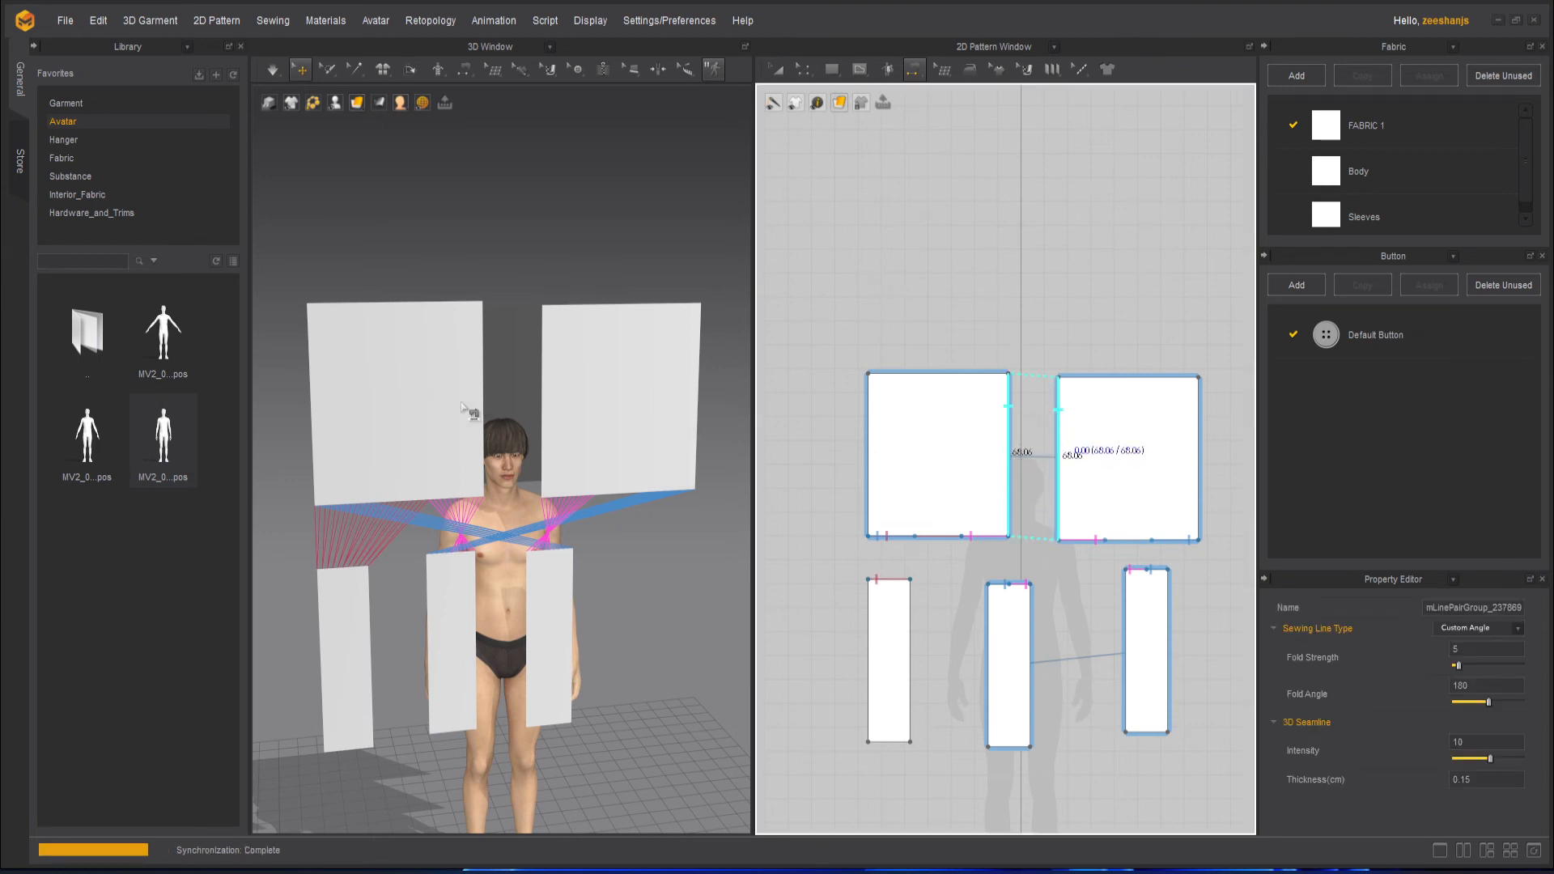
- Use Segment Sewing to join the outer side edges of both front rectangles to the matching side edges of the back panel
right_click_drag(503, 427, 571, 486)
left_click(466, 71)
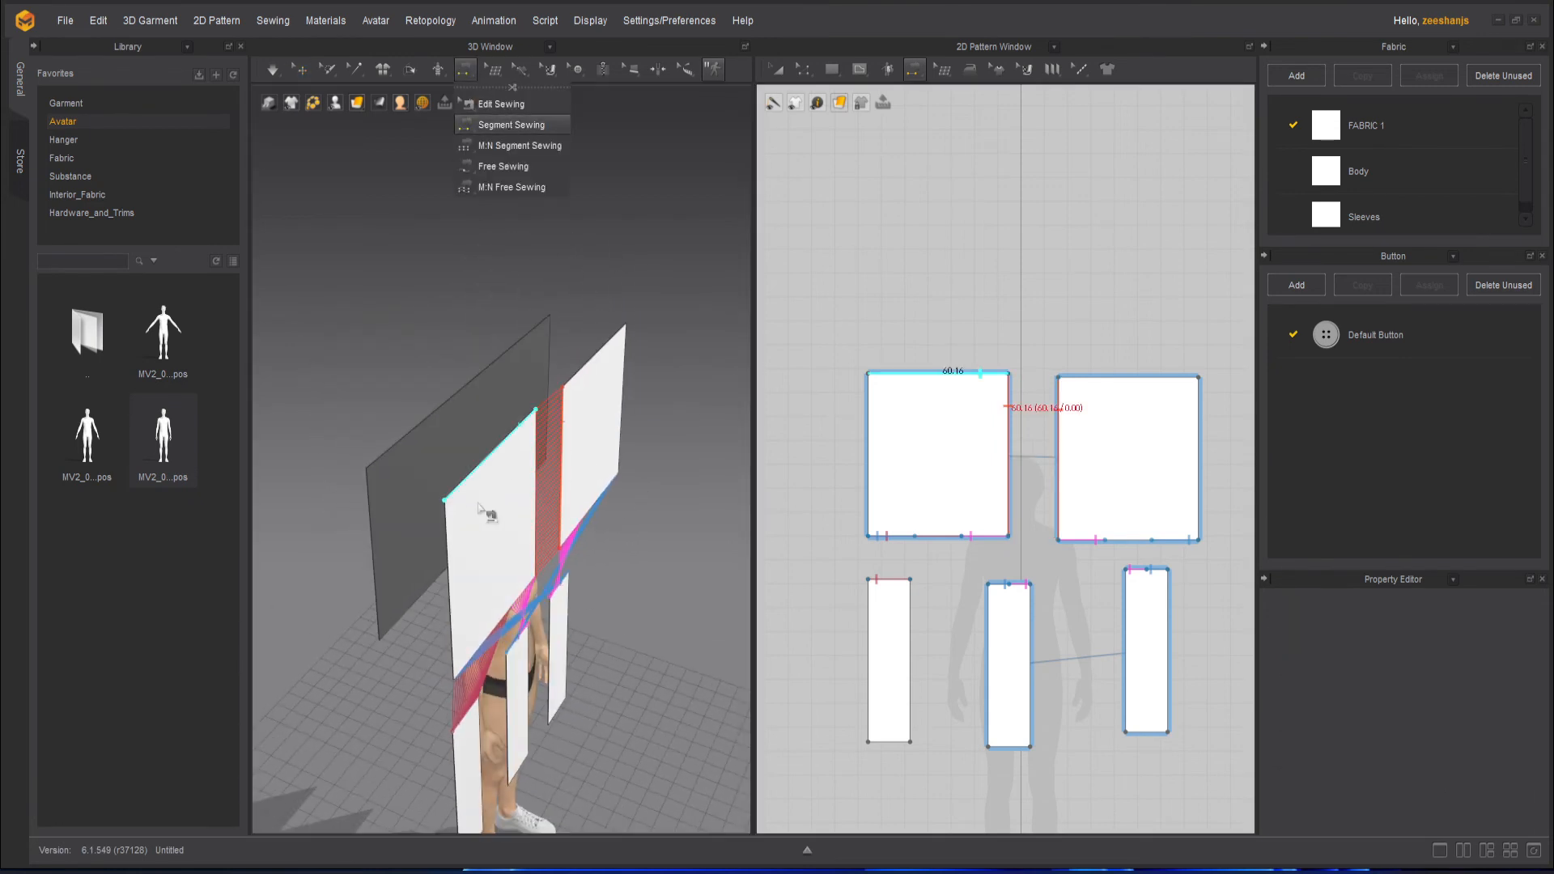
left_click(508, 125)
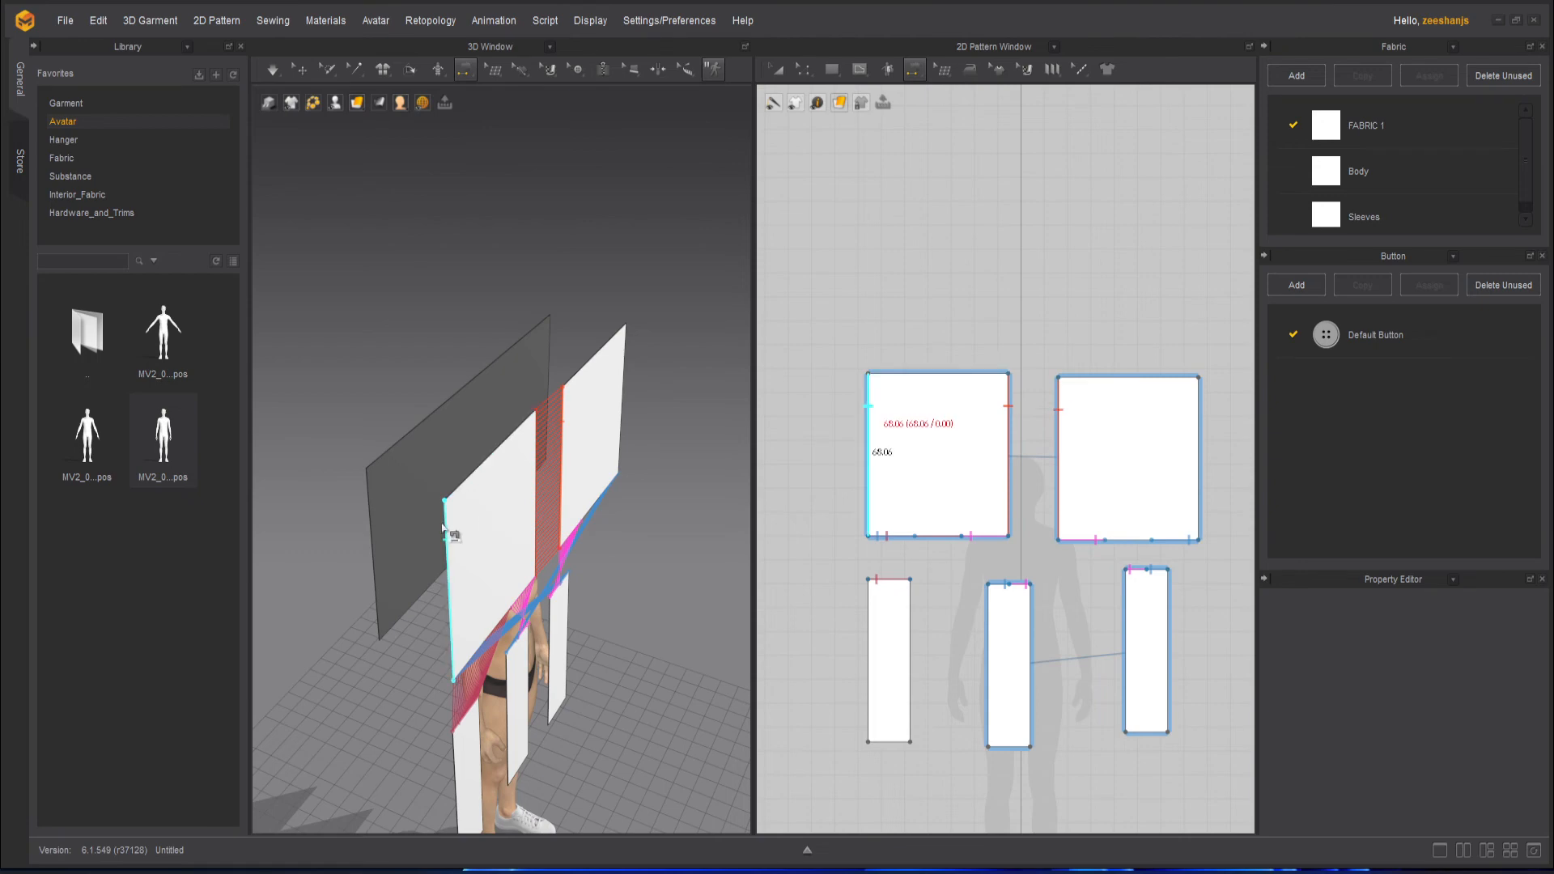
left_click(370, 507)
right_click_drag(370, 508, 419, 506)
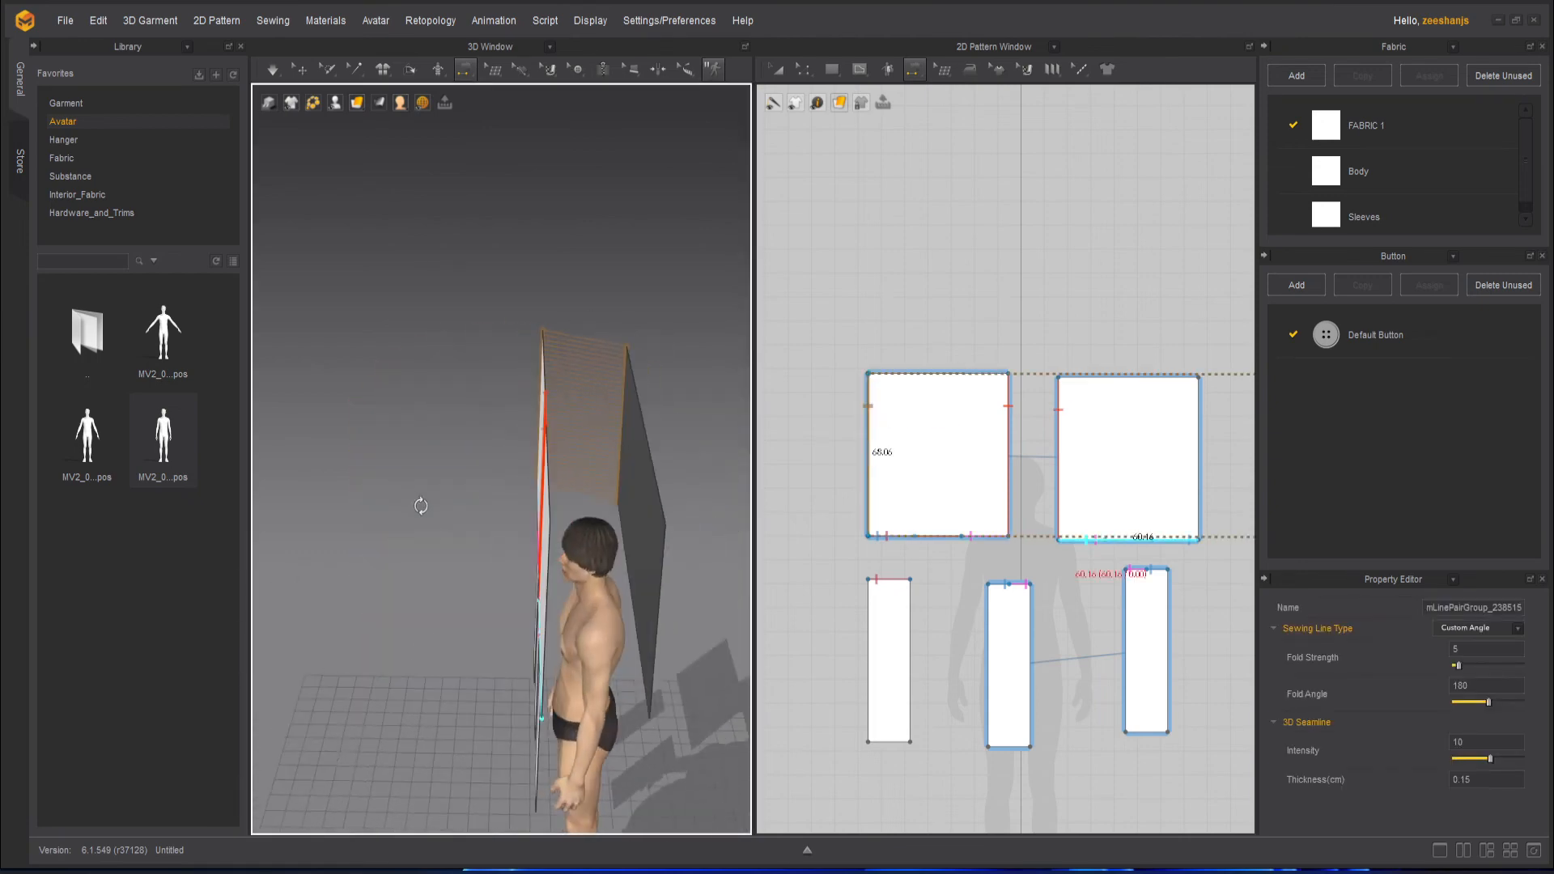
left_click(555, 554)
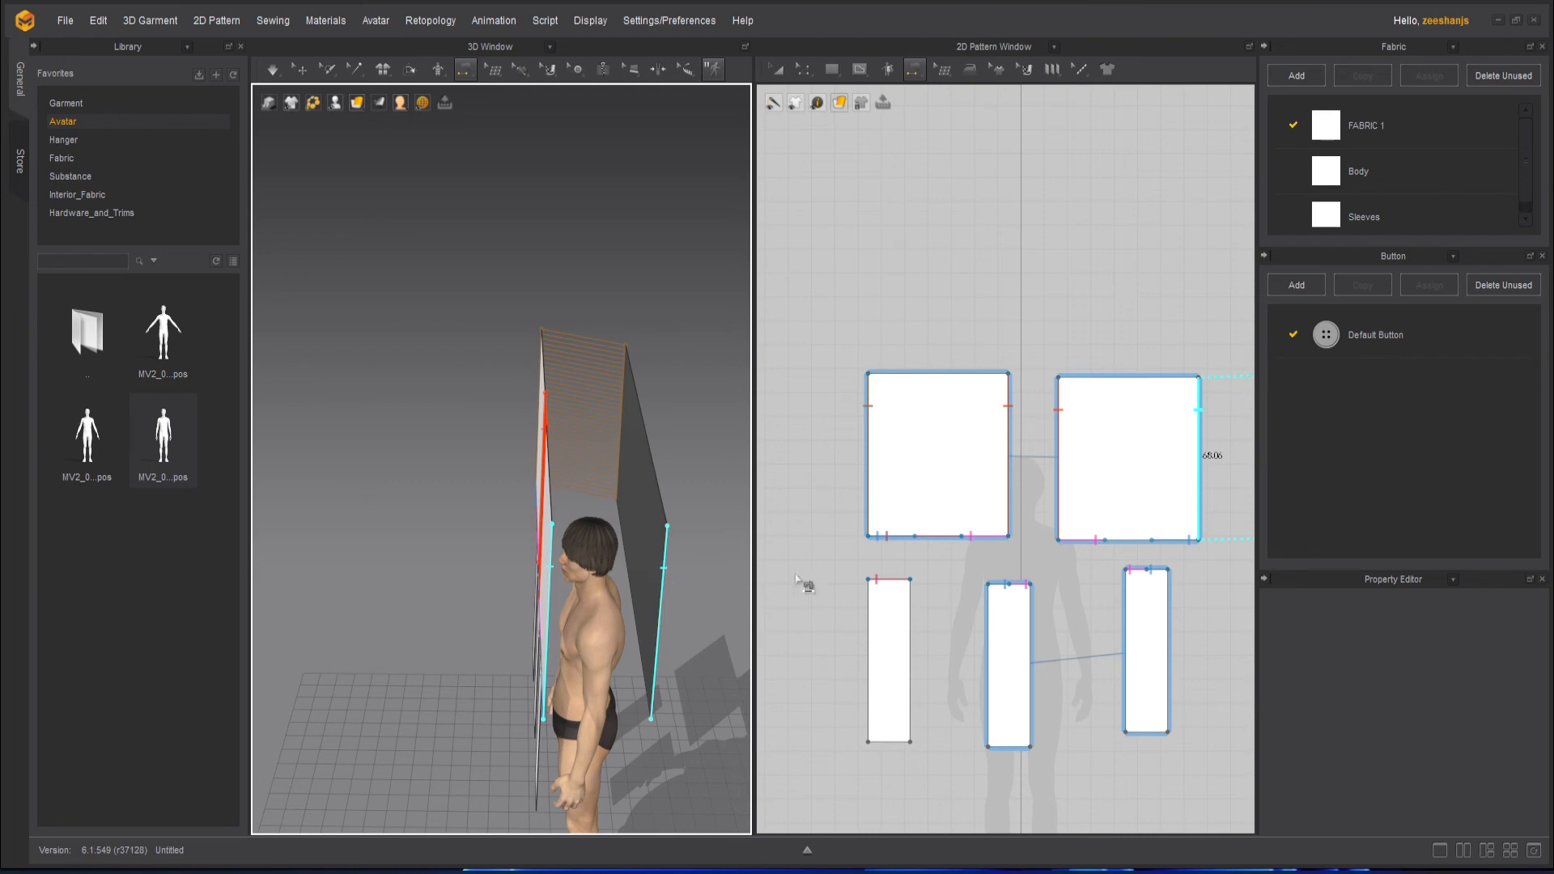
left_click(663, 567)
right_click_drag(416, 503, 491, 487)
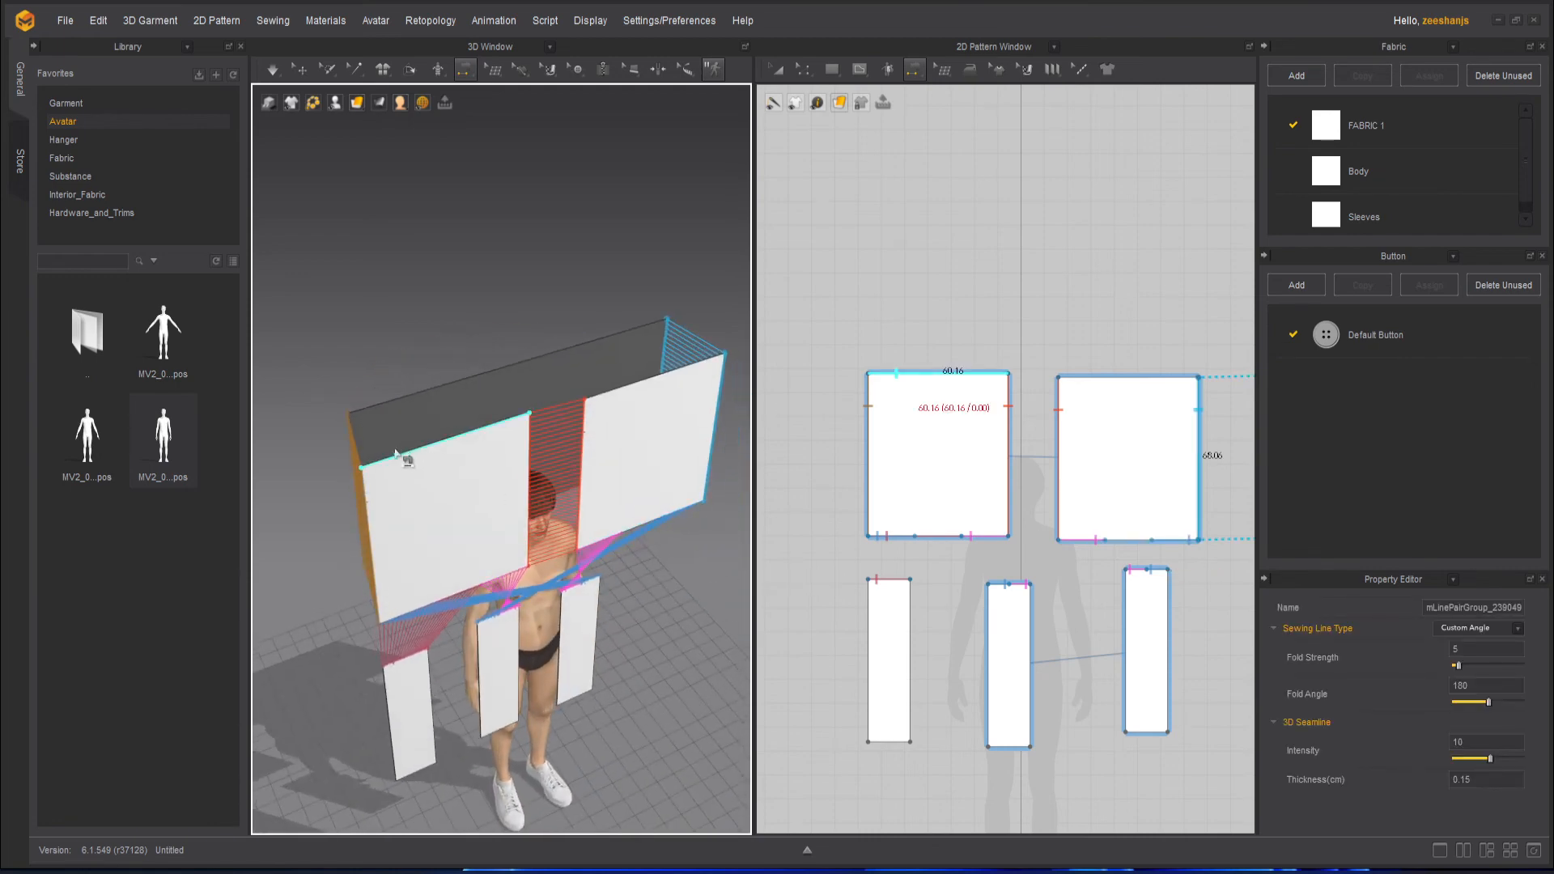
- Try M:N Segment Sewing between the top edges of the two front rectangles and the back panel's top edge, starting at its far end
left_click(467, 73)
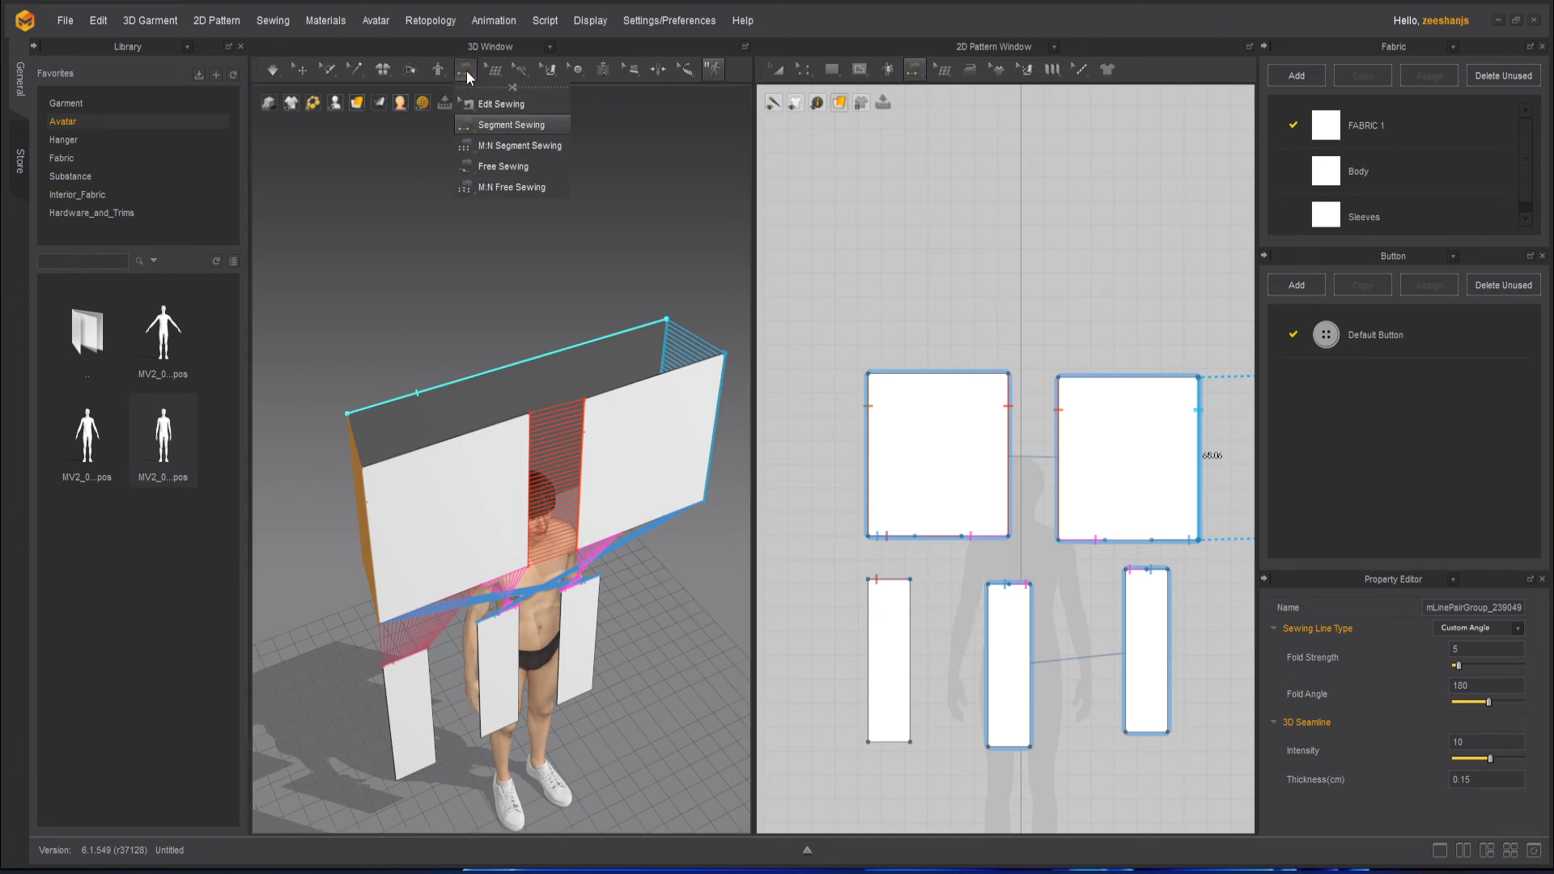
left_click(518, 146)
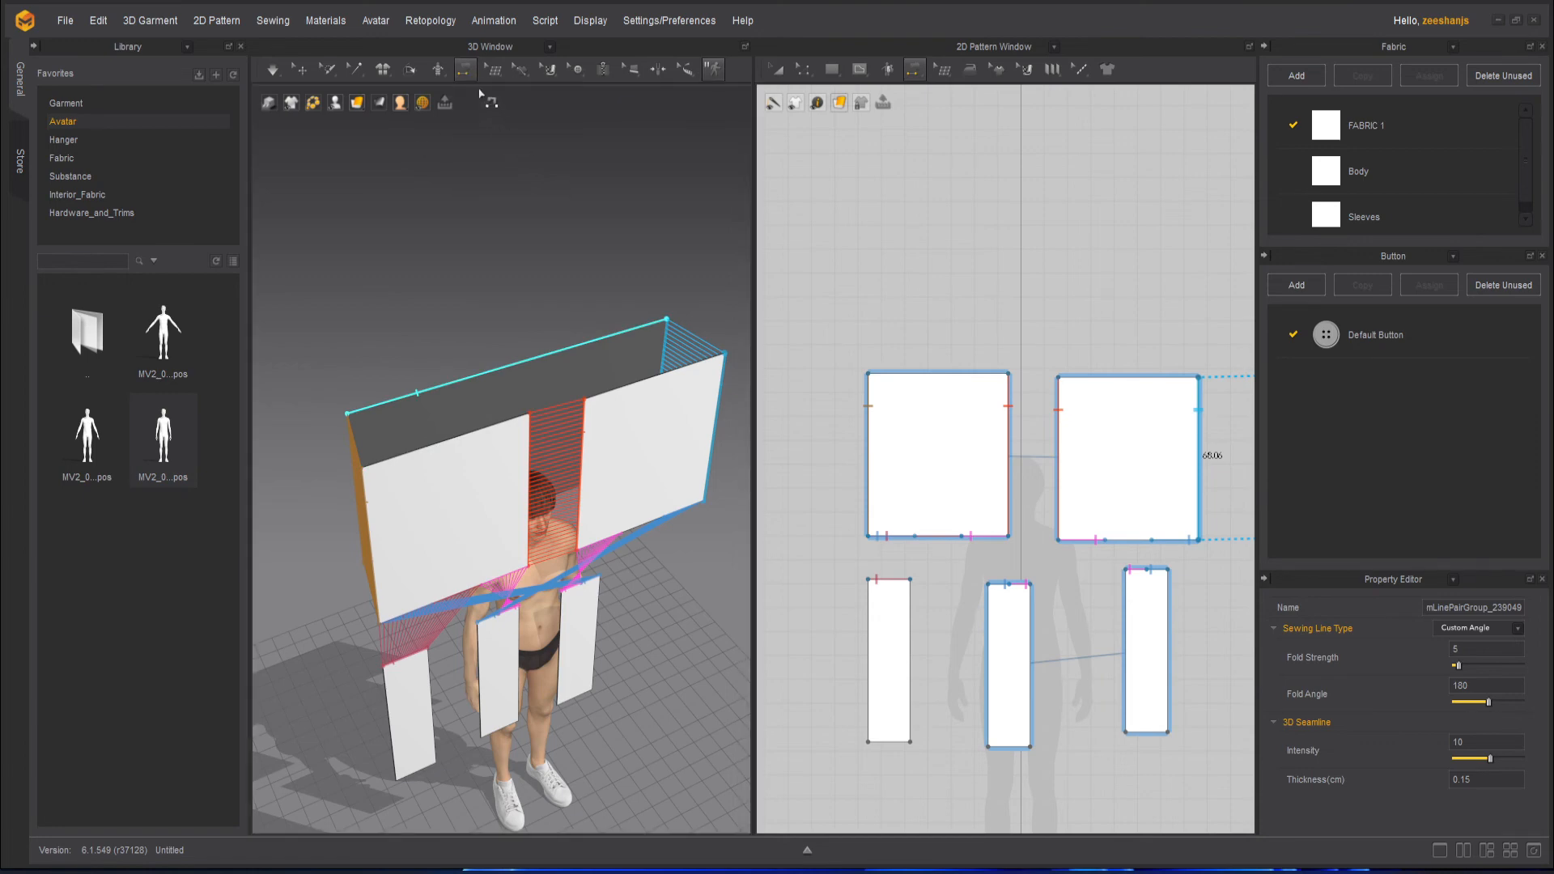
left_click(461, 74)
left_click(499, 145)
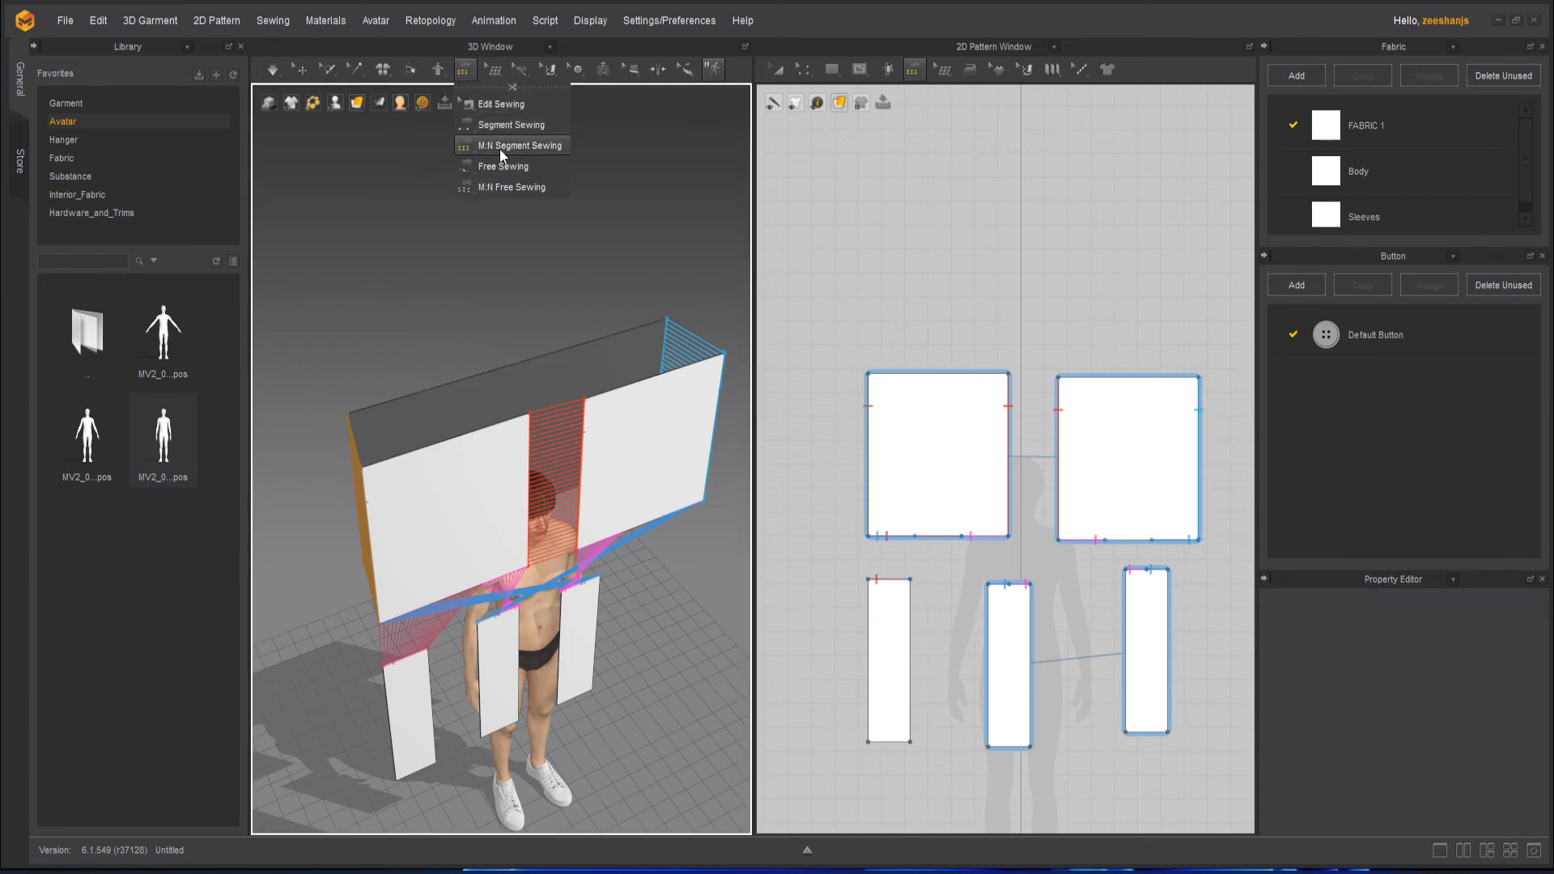
left_click(406, 455)
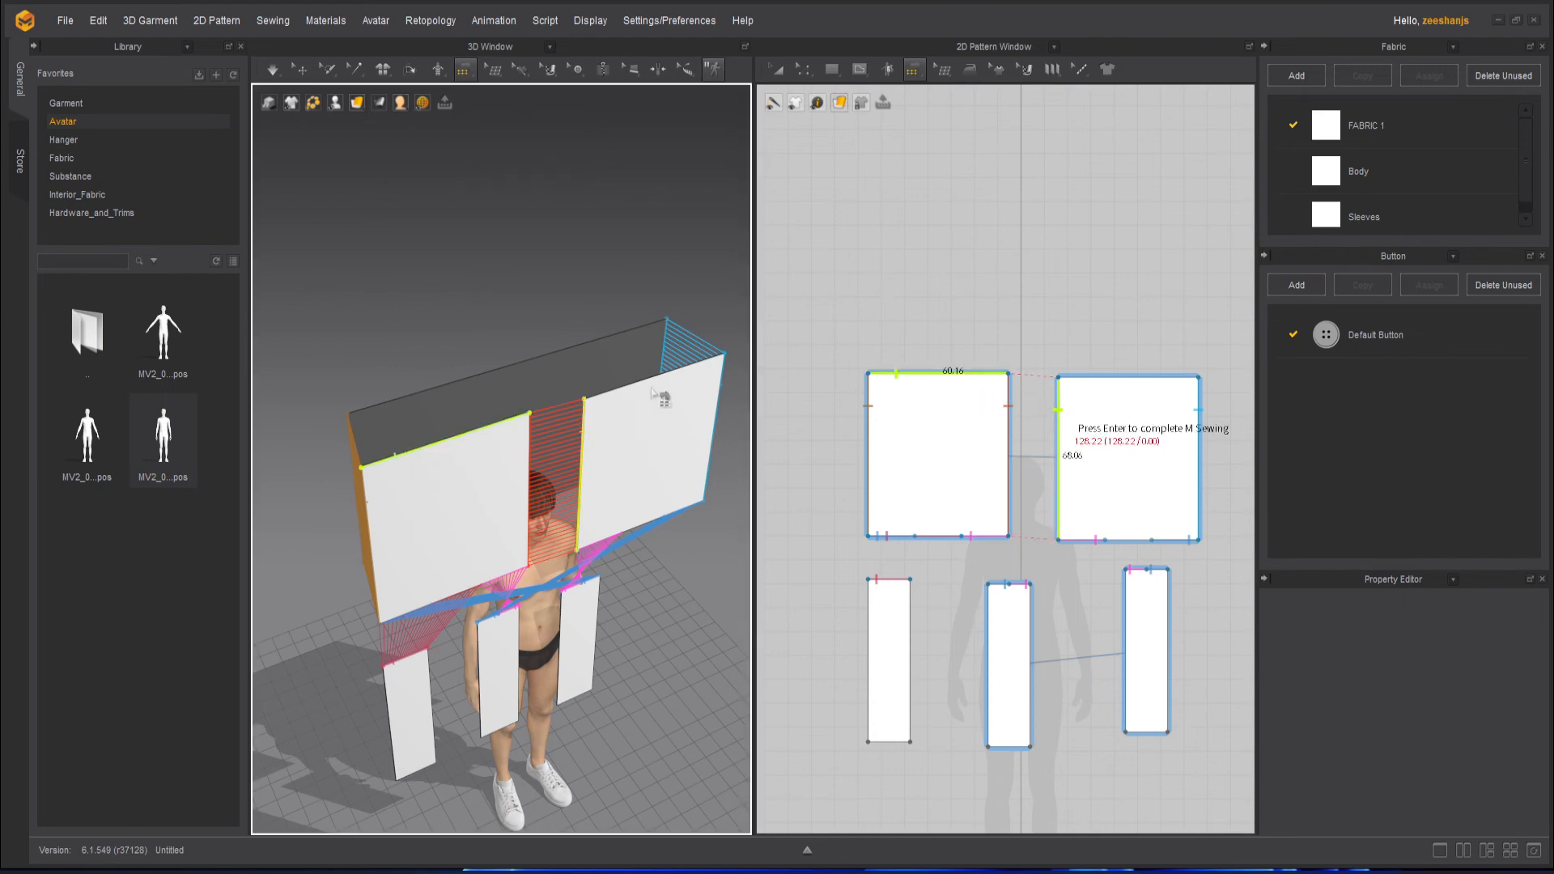
left_click(689, 367)
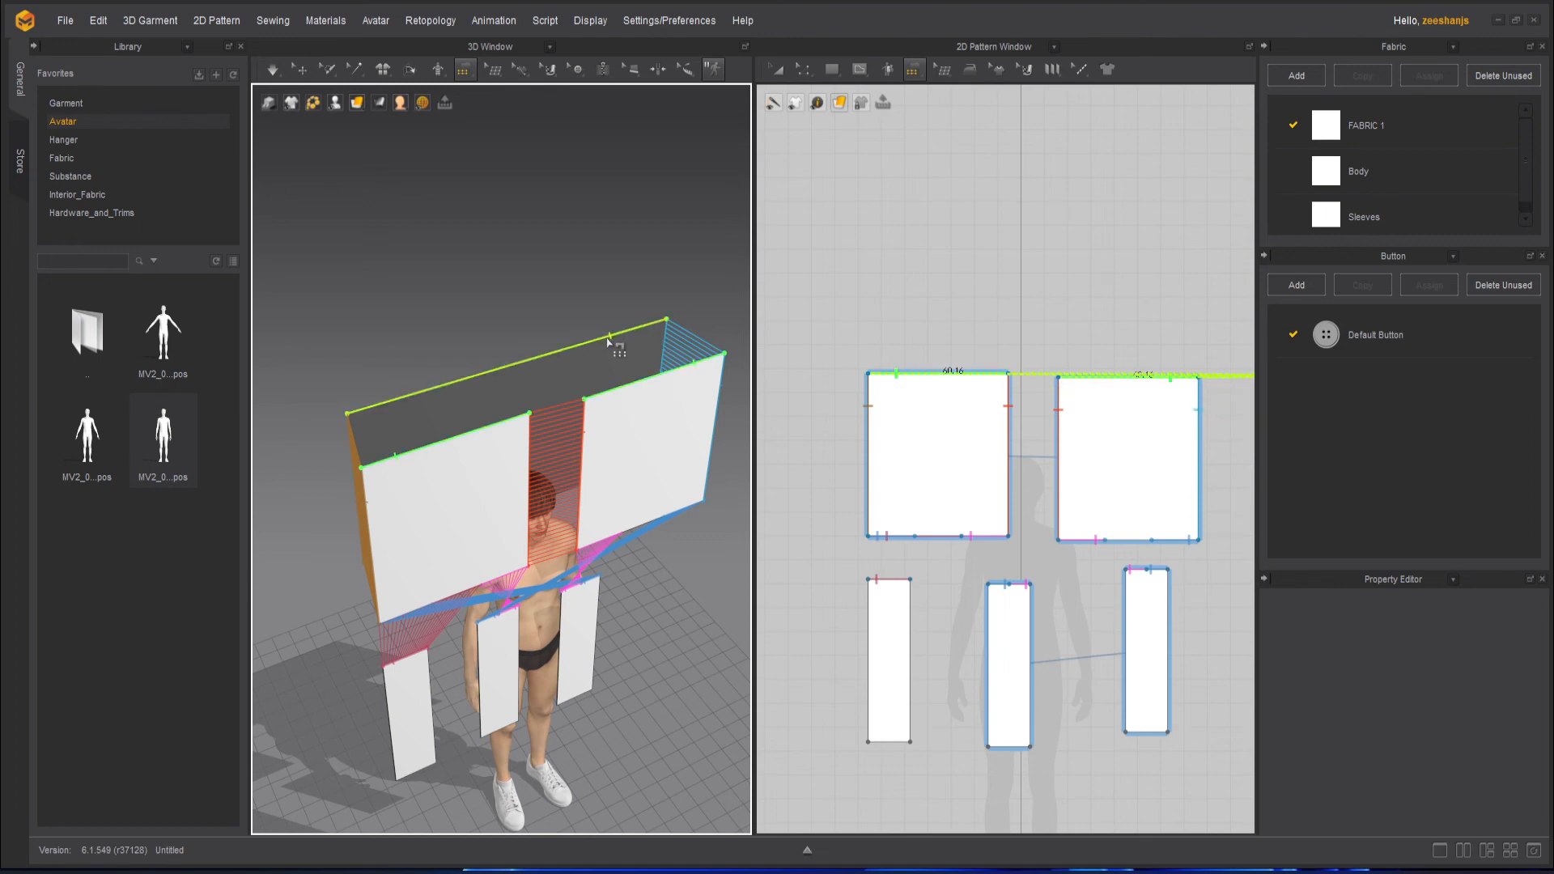
left_click(609, 338)
key("Return")
scroll(612, 186, "up", 5)
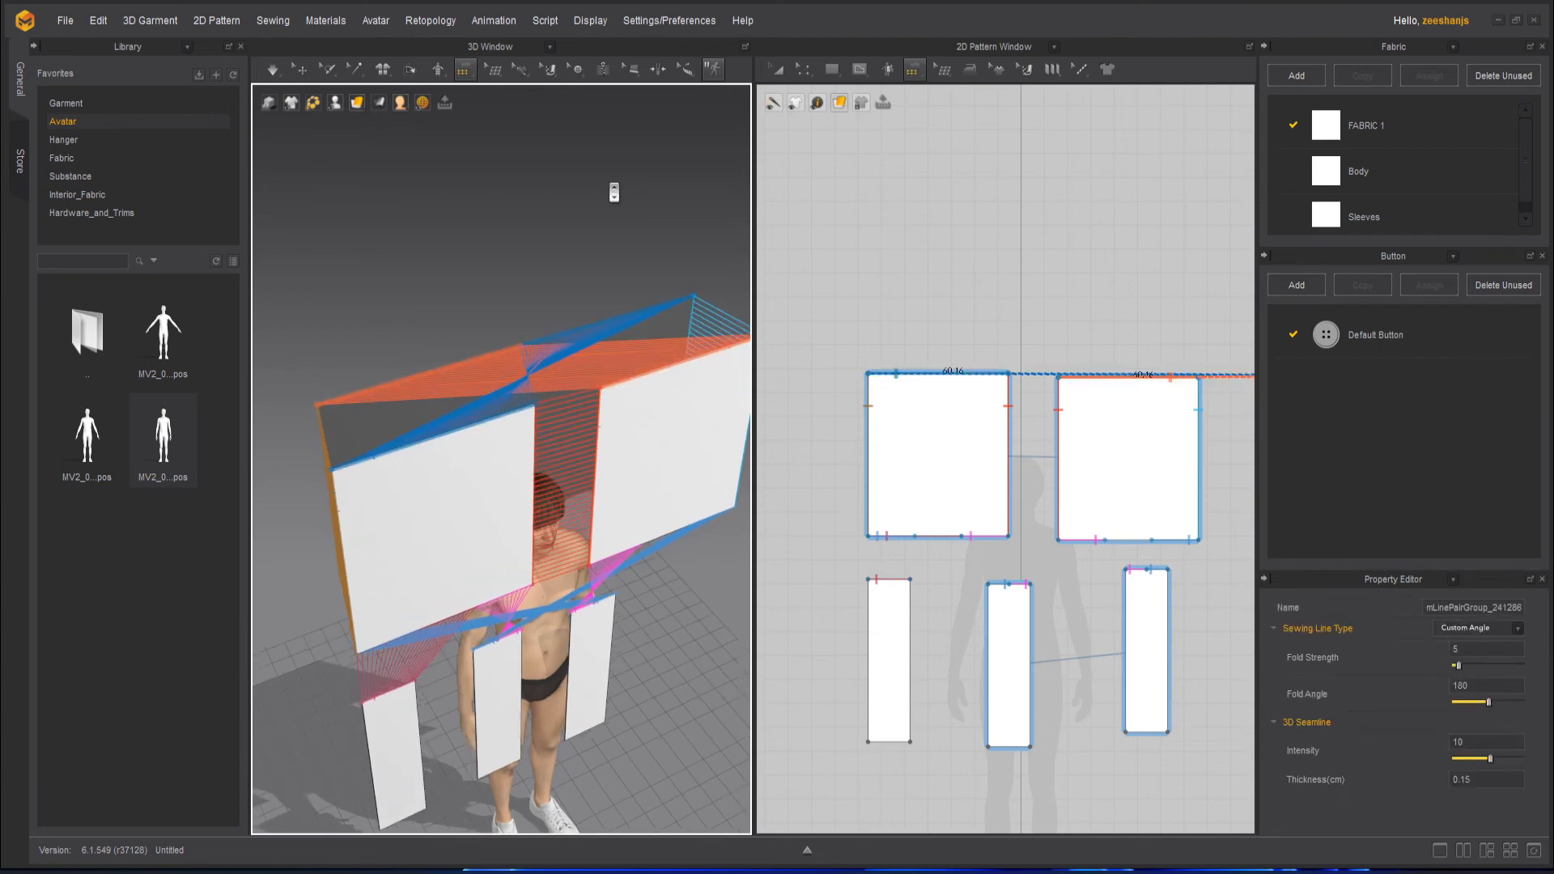
right_click_drag(617, 236, 590, 310)
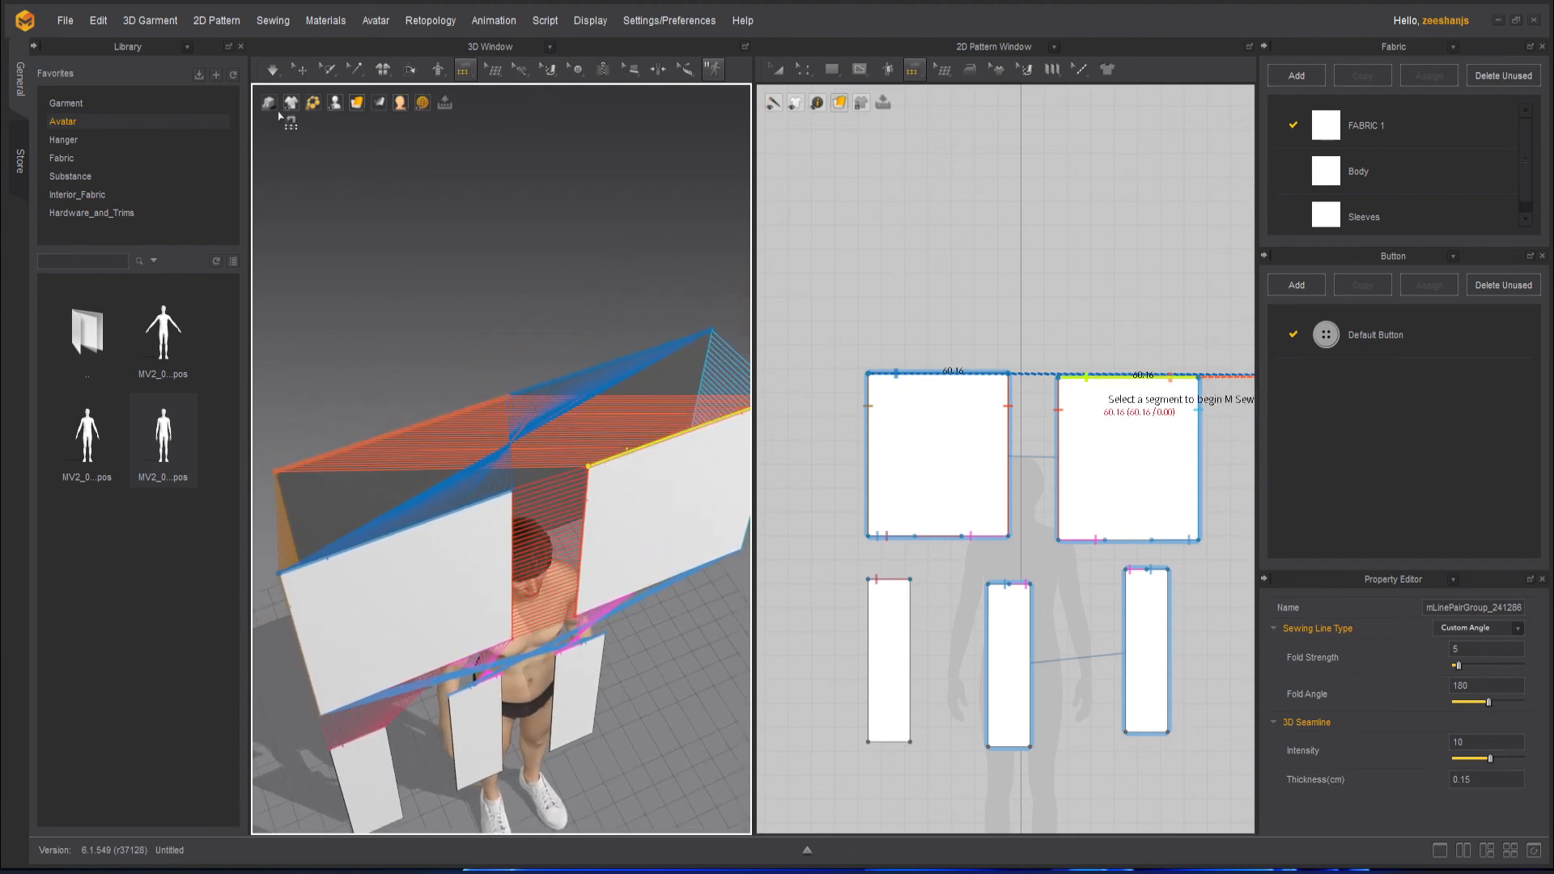
- Undo the M:N seam between the front rectangles' top edges and the back panel's top edge
left_click(273, 71)
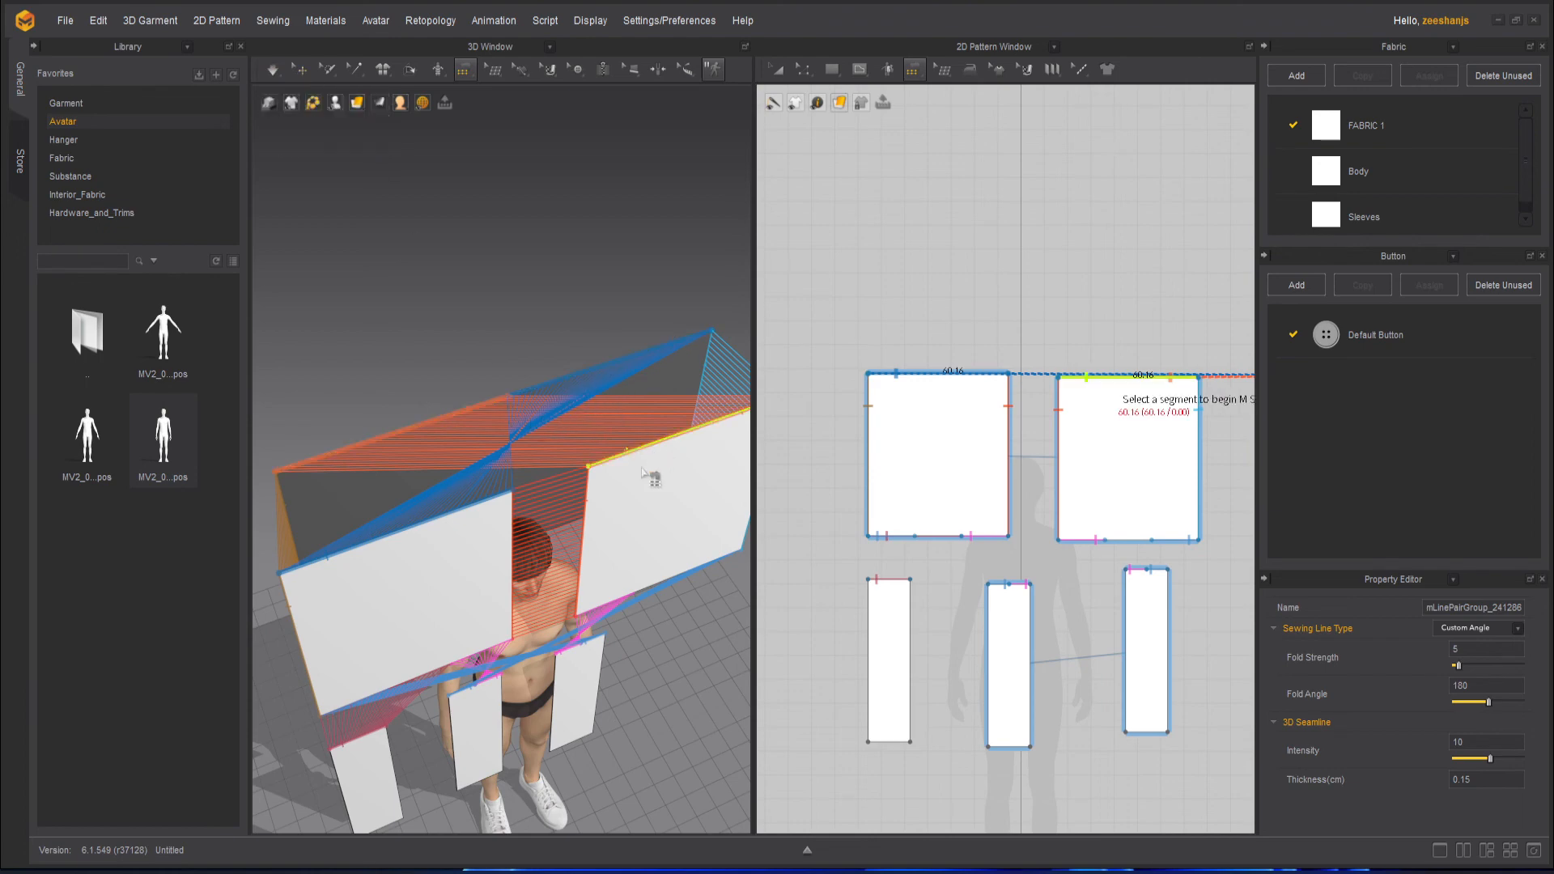
left_click(395, 446)
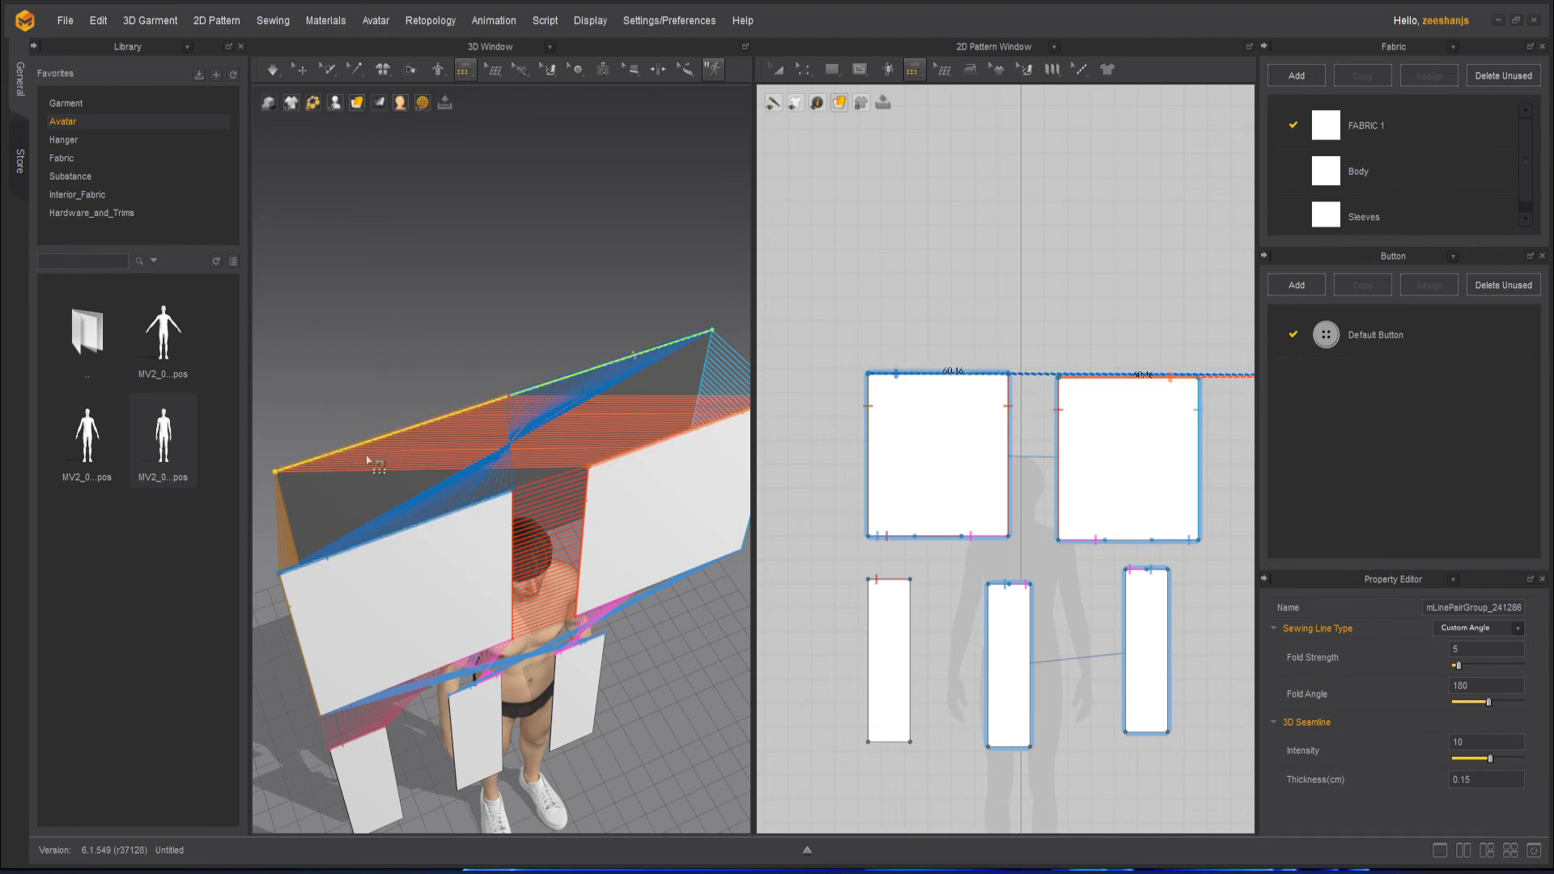
left_click(554, 261)
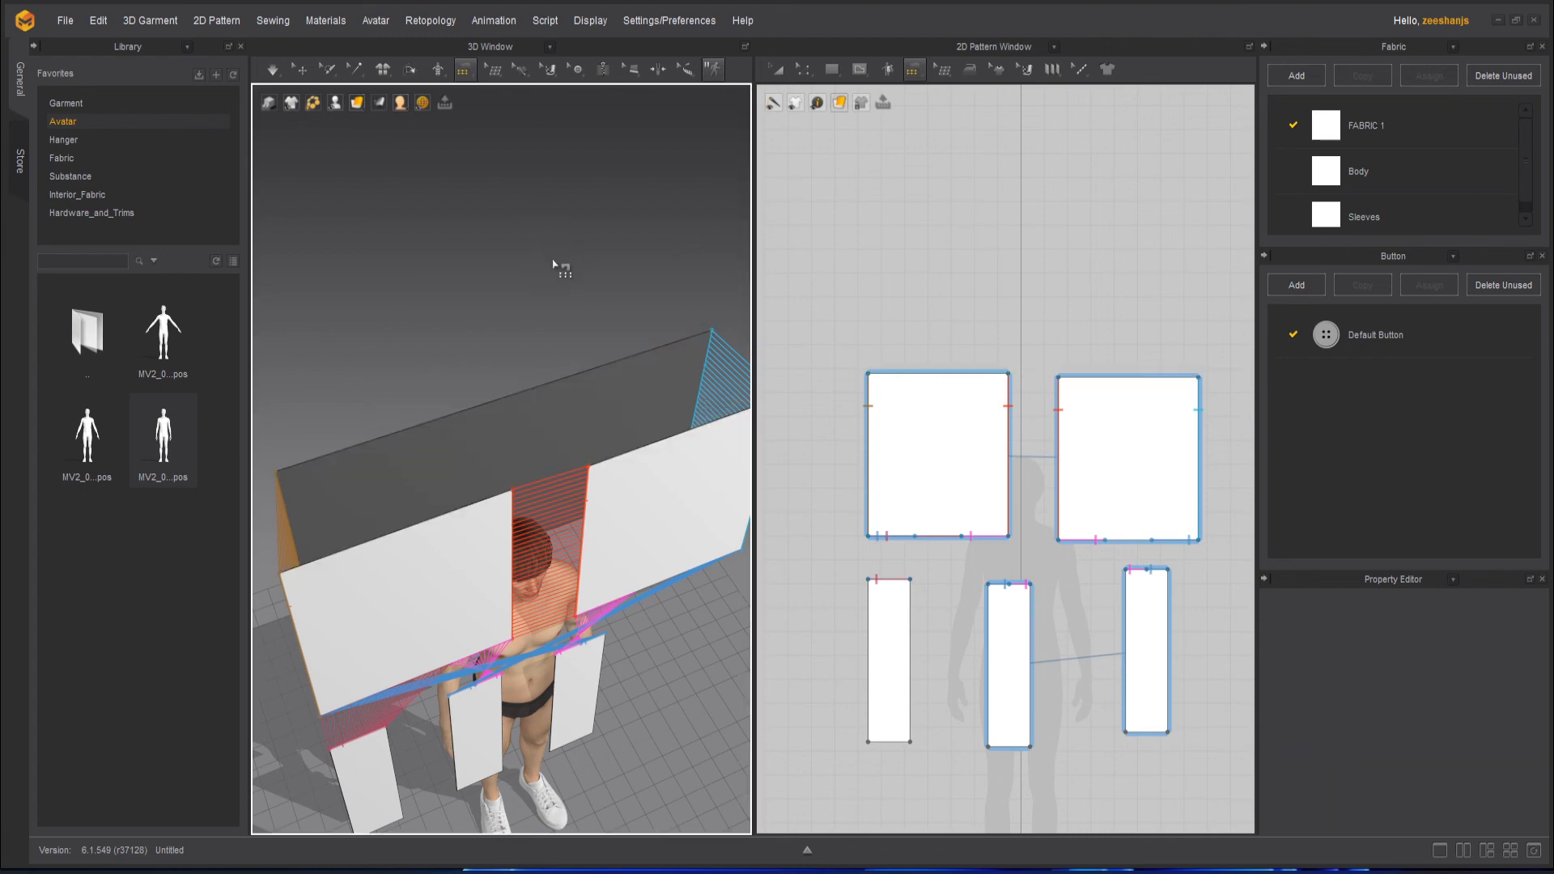
- Sew the top edges of both front rectangles to the back panel's top edge with M:N Segment Sewing, using matching seam directions
left_click(343, 555)
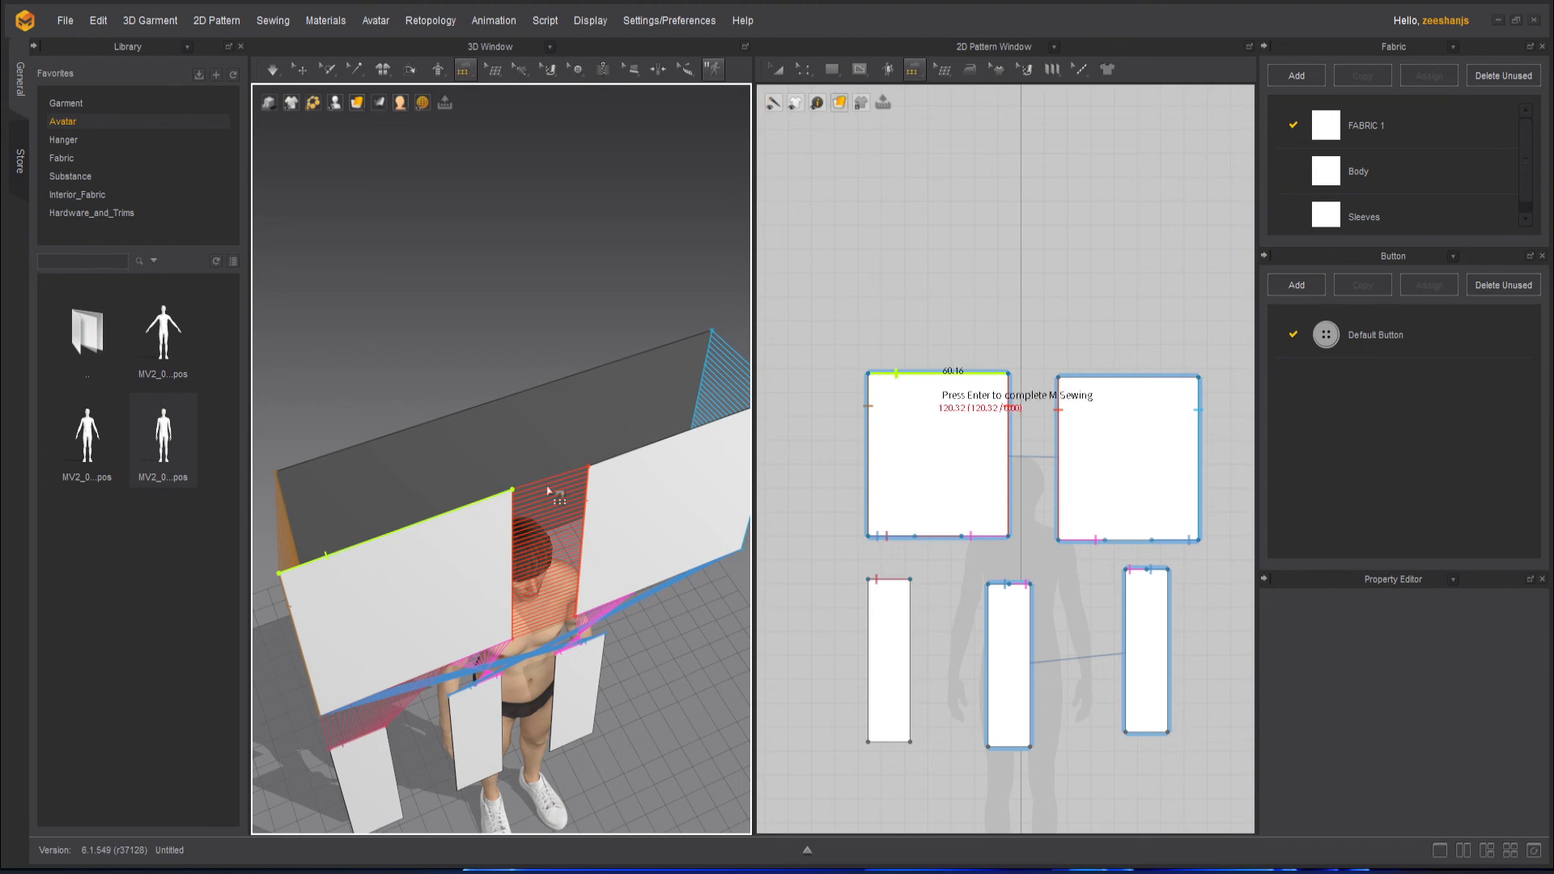
left_click(640, 455)
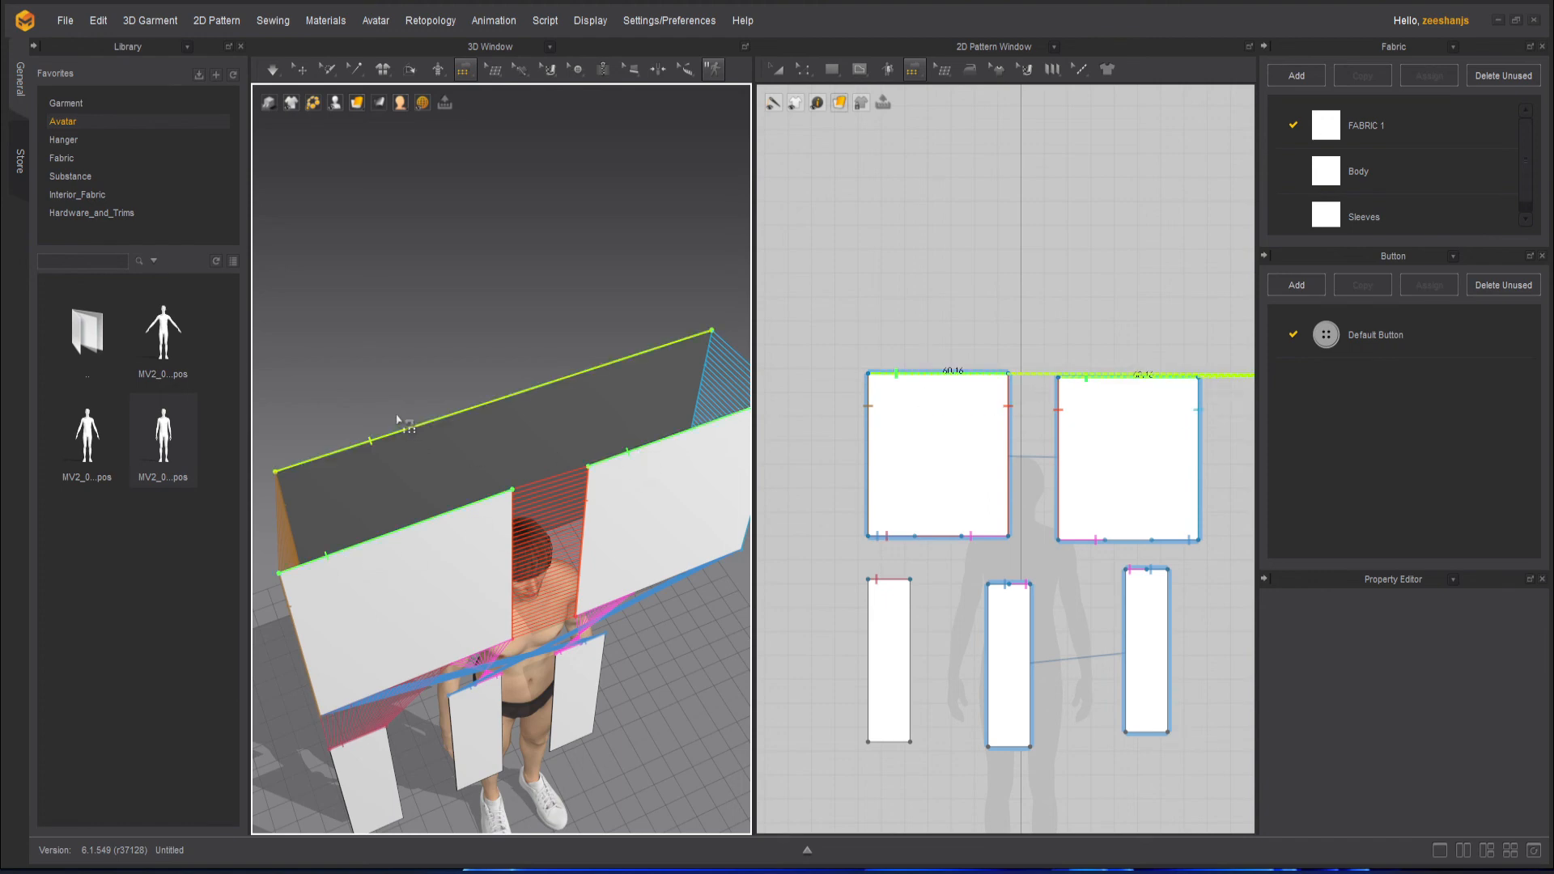
left_click(356, 449)
key("Return")
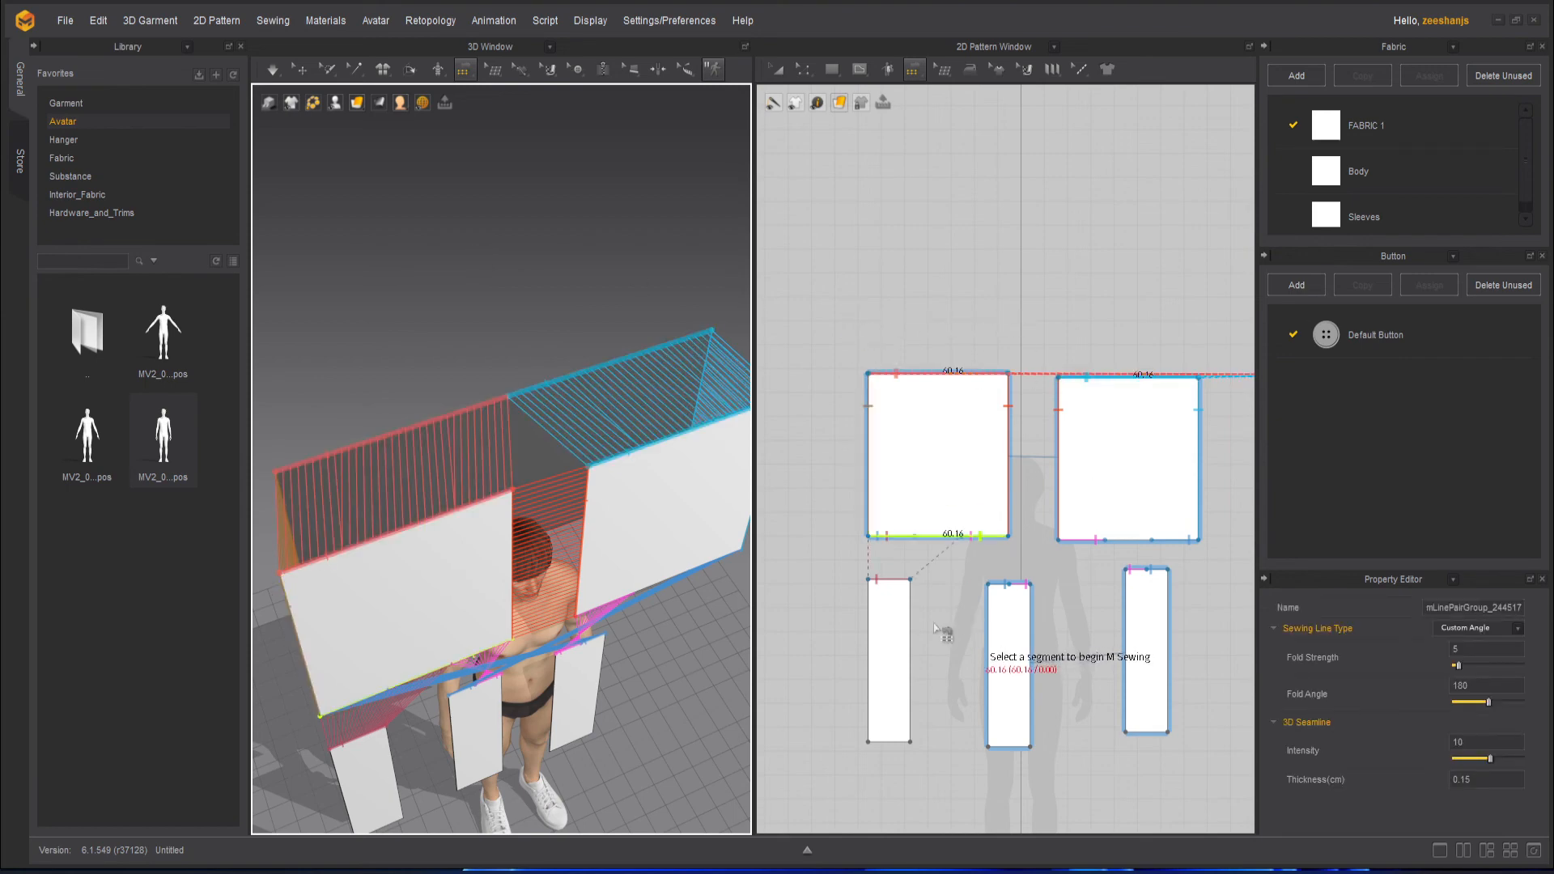
- Use Edit Sewing to delete all the seams joining the front rectangles' bottom edges to the top edges of the three strips
scroll(1076, 609, "up", 2)
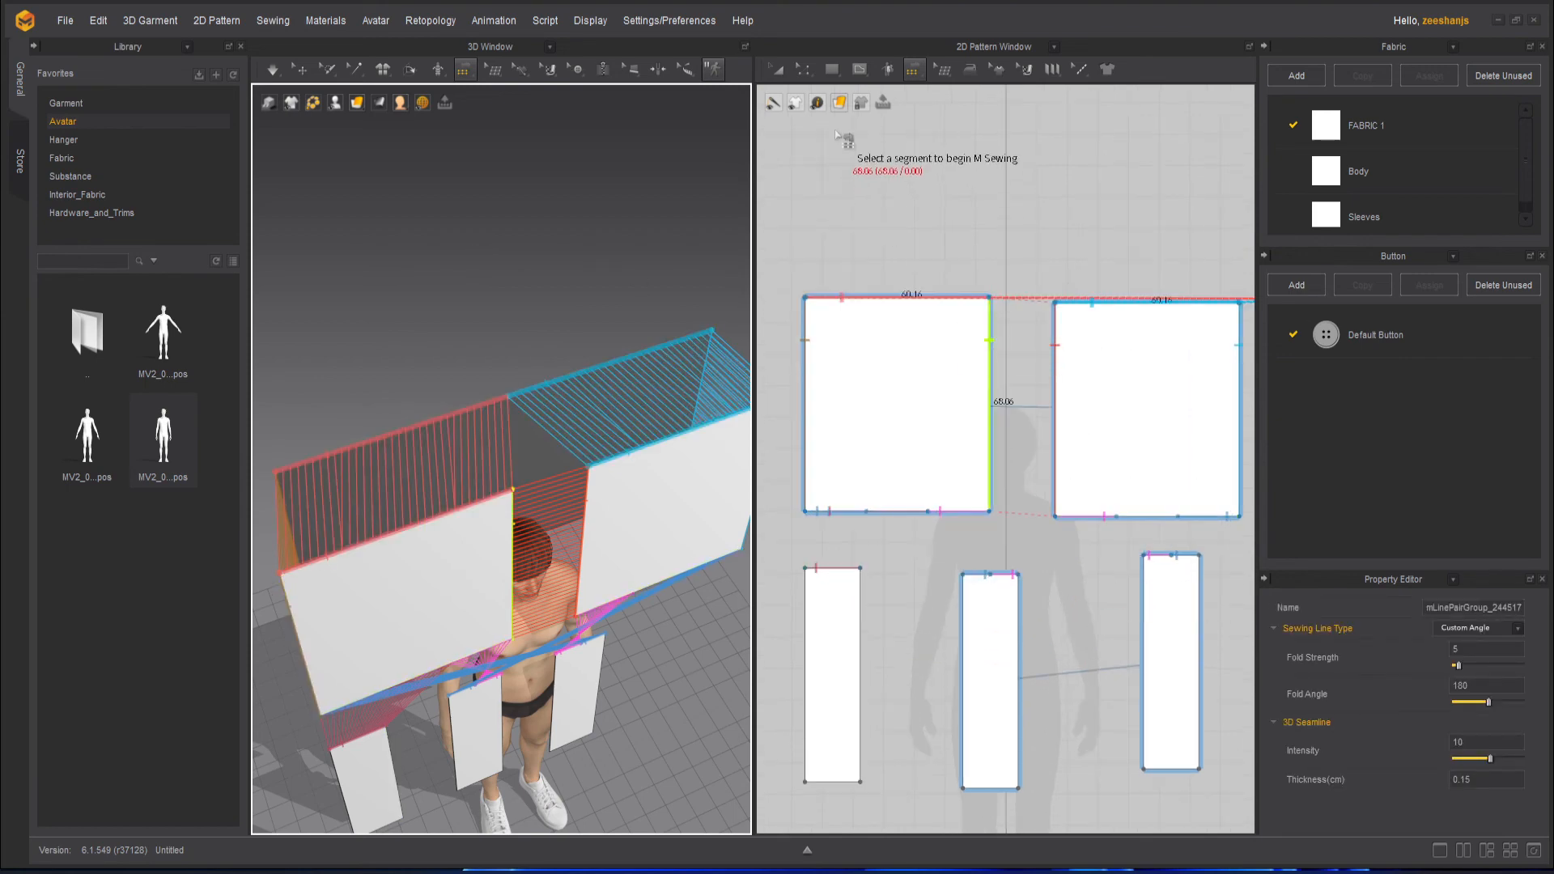
left_click(913, 73)
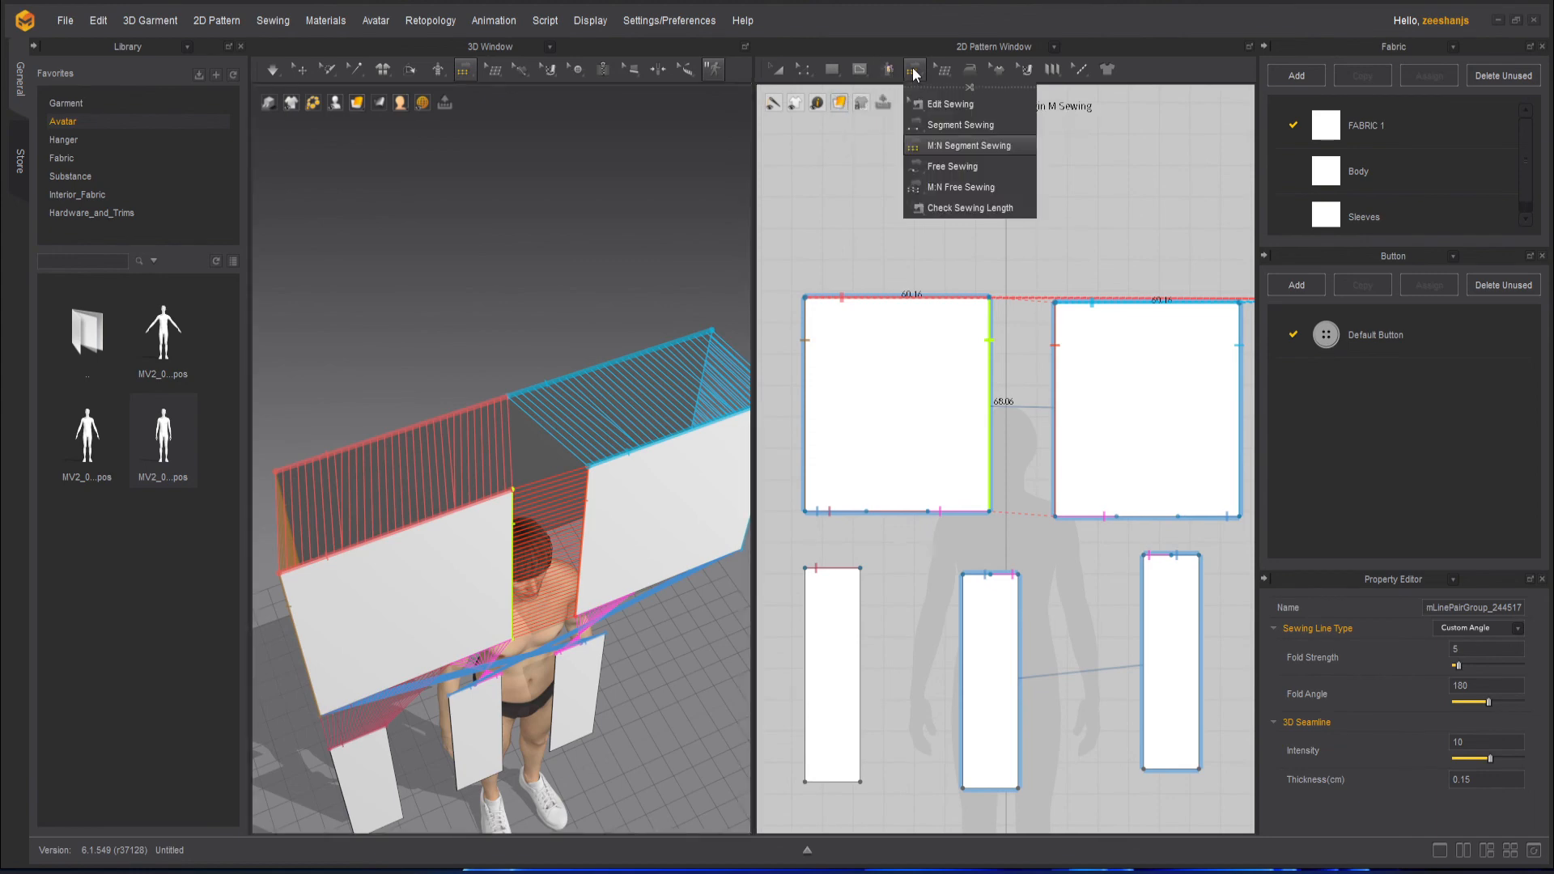
left_click(953, 105)
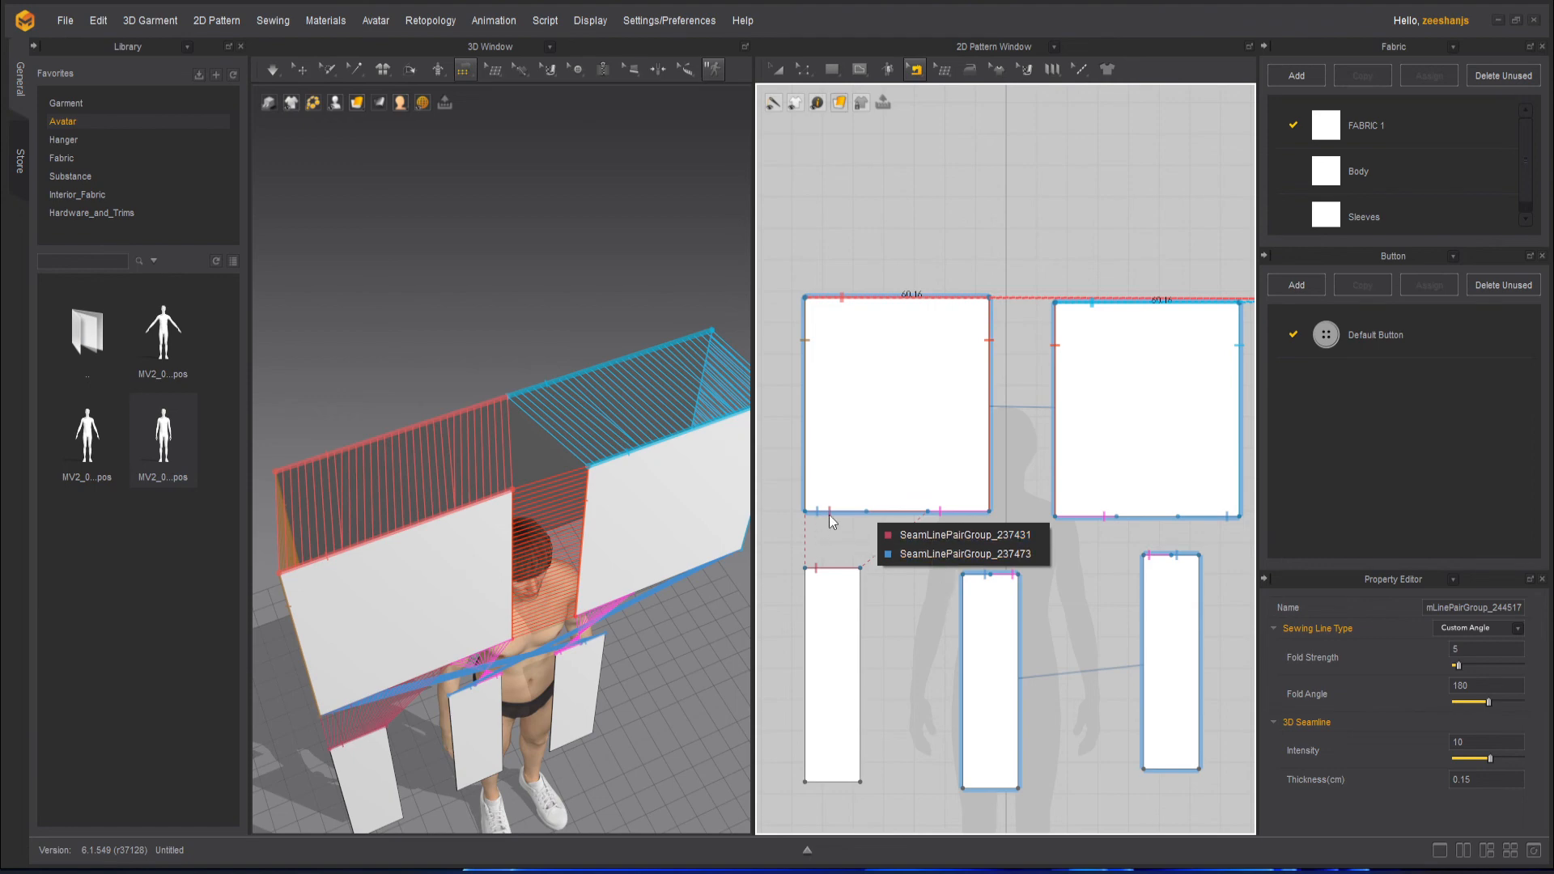
left_click(926, 535)
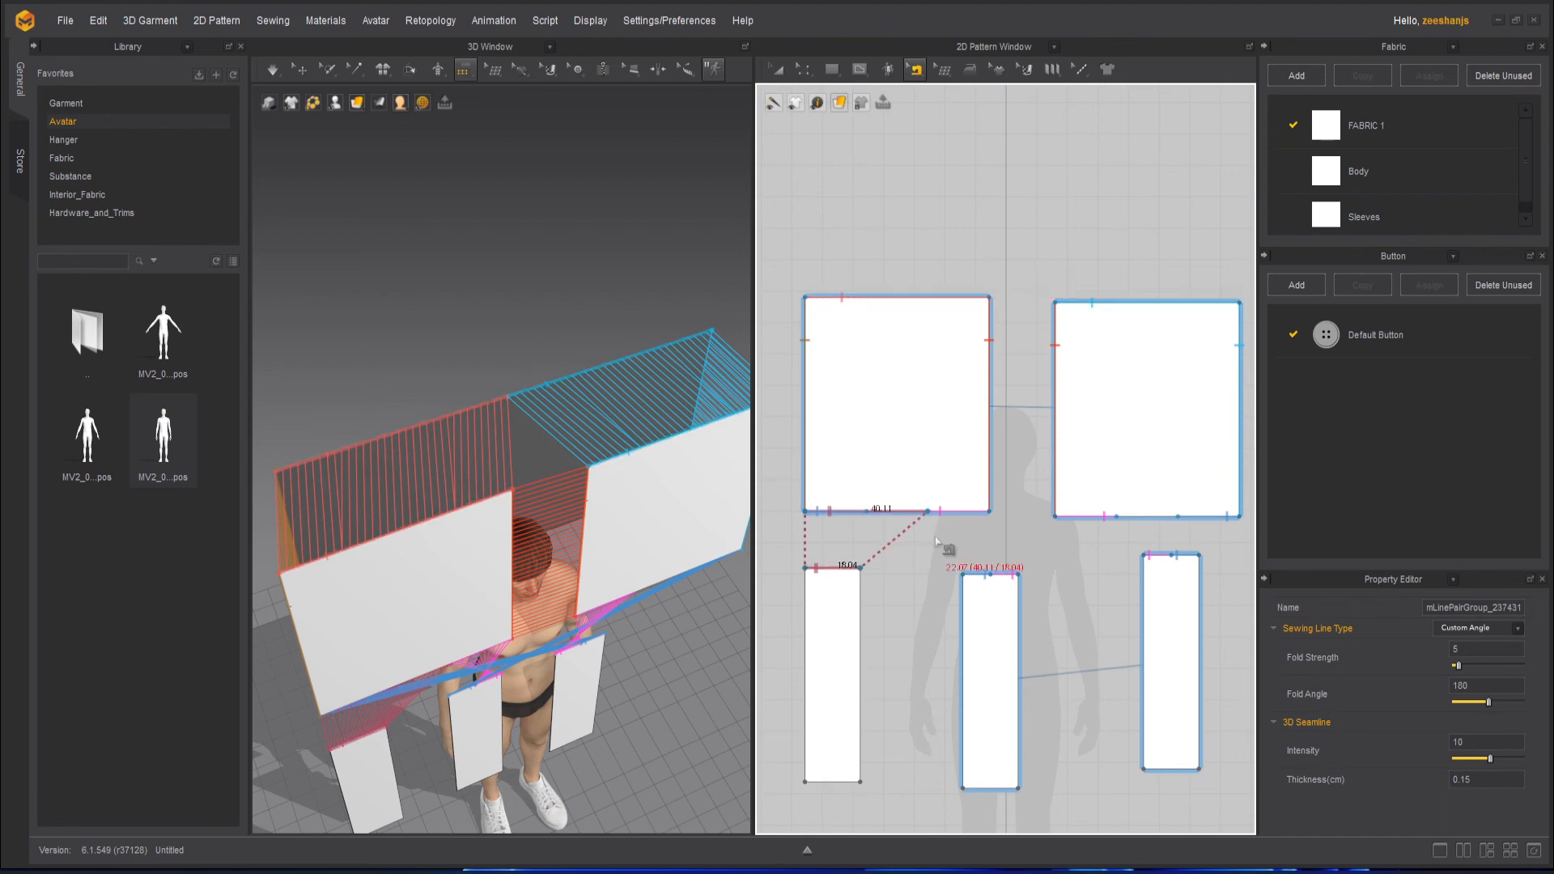
left_click(893, 551)
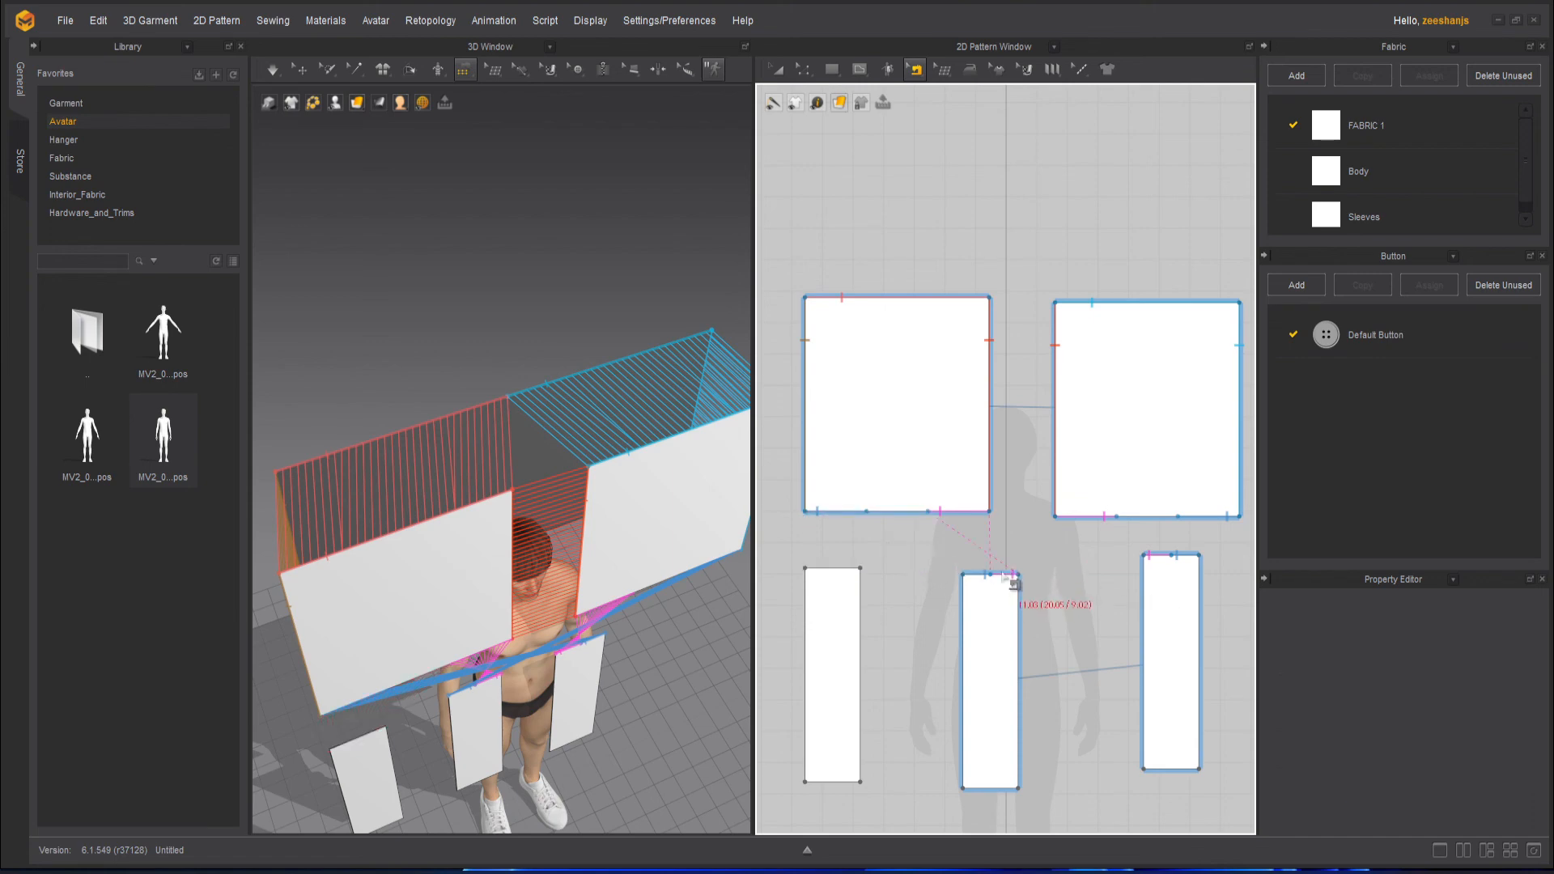
left_click(1010, 574)
key("Delete")
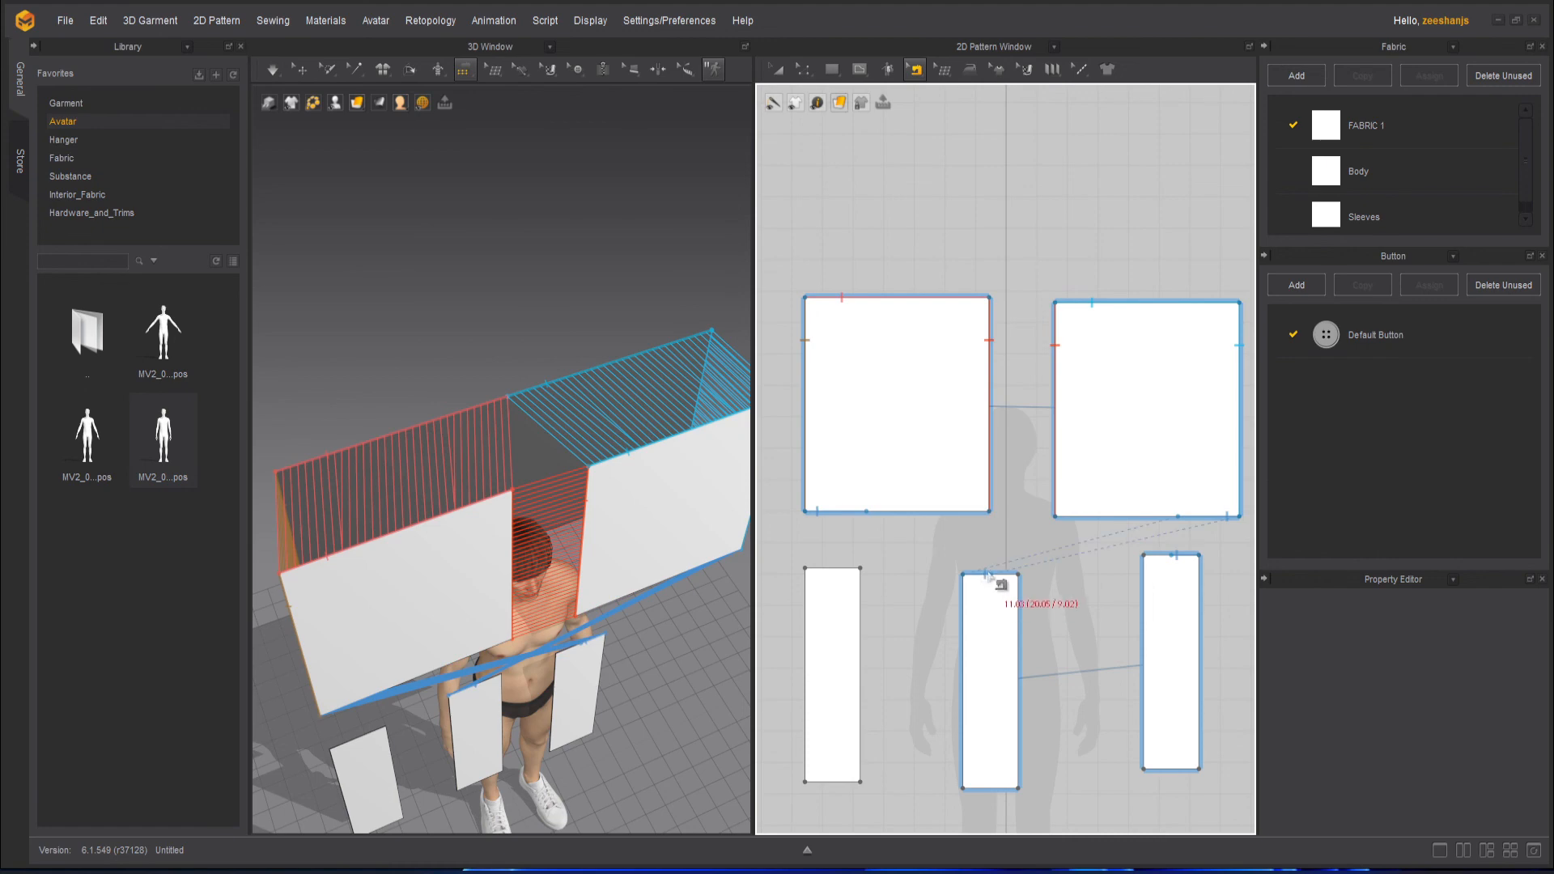
left_click(988, 574)
key("Delete")
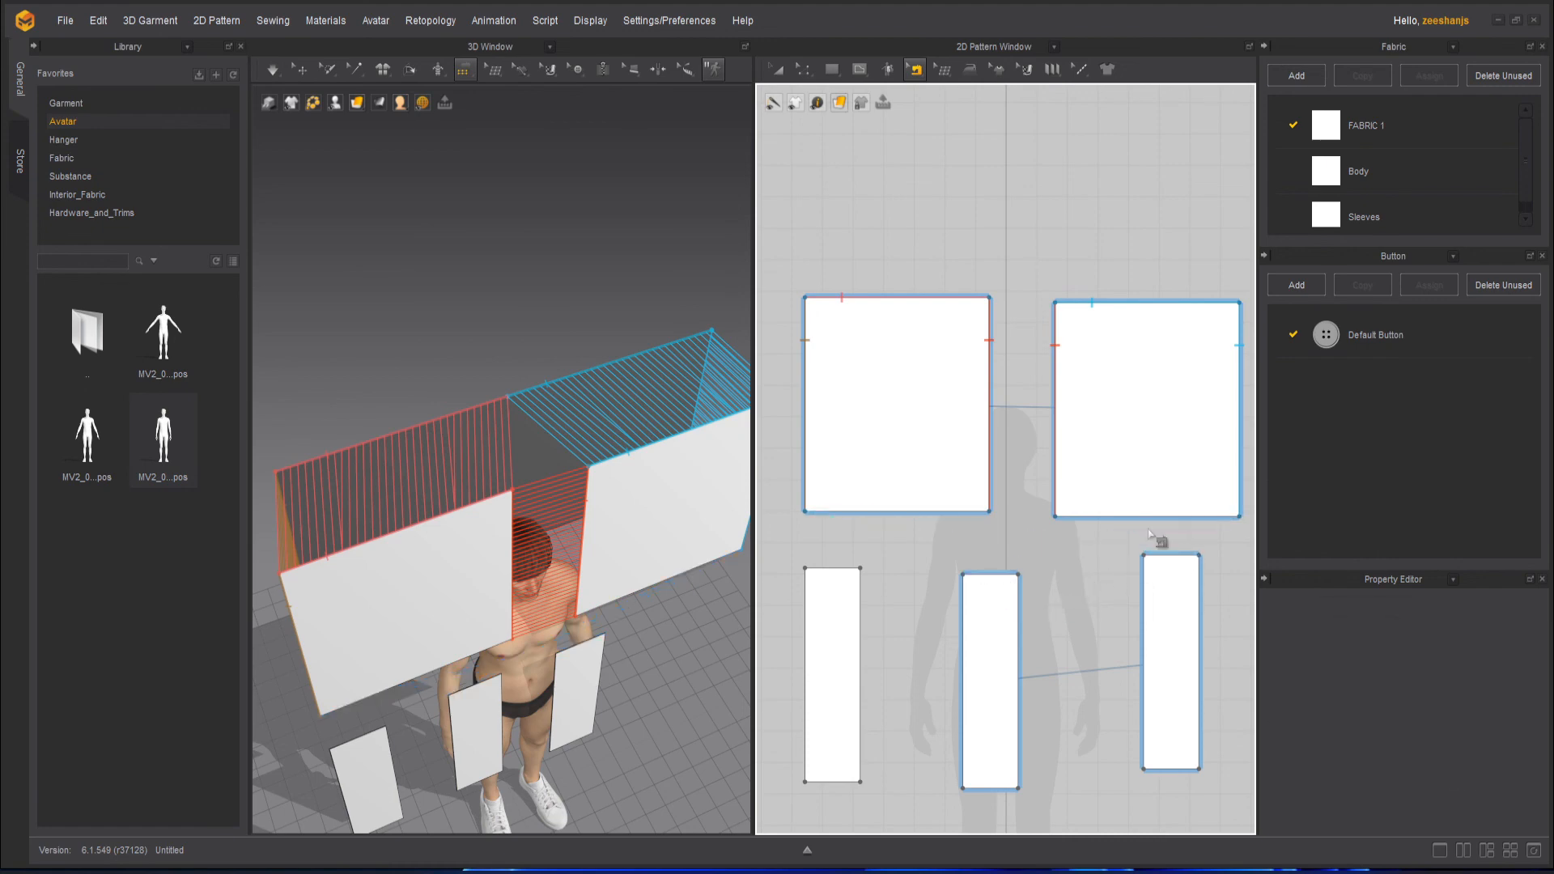
- Start M:N Segment Sewing in the 2D pattern and complete the M side with both front rectangles' bottom edges in matching directions
left_click(918, 76)
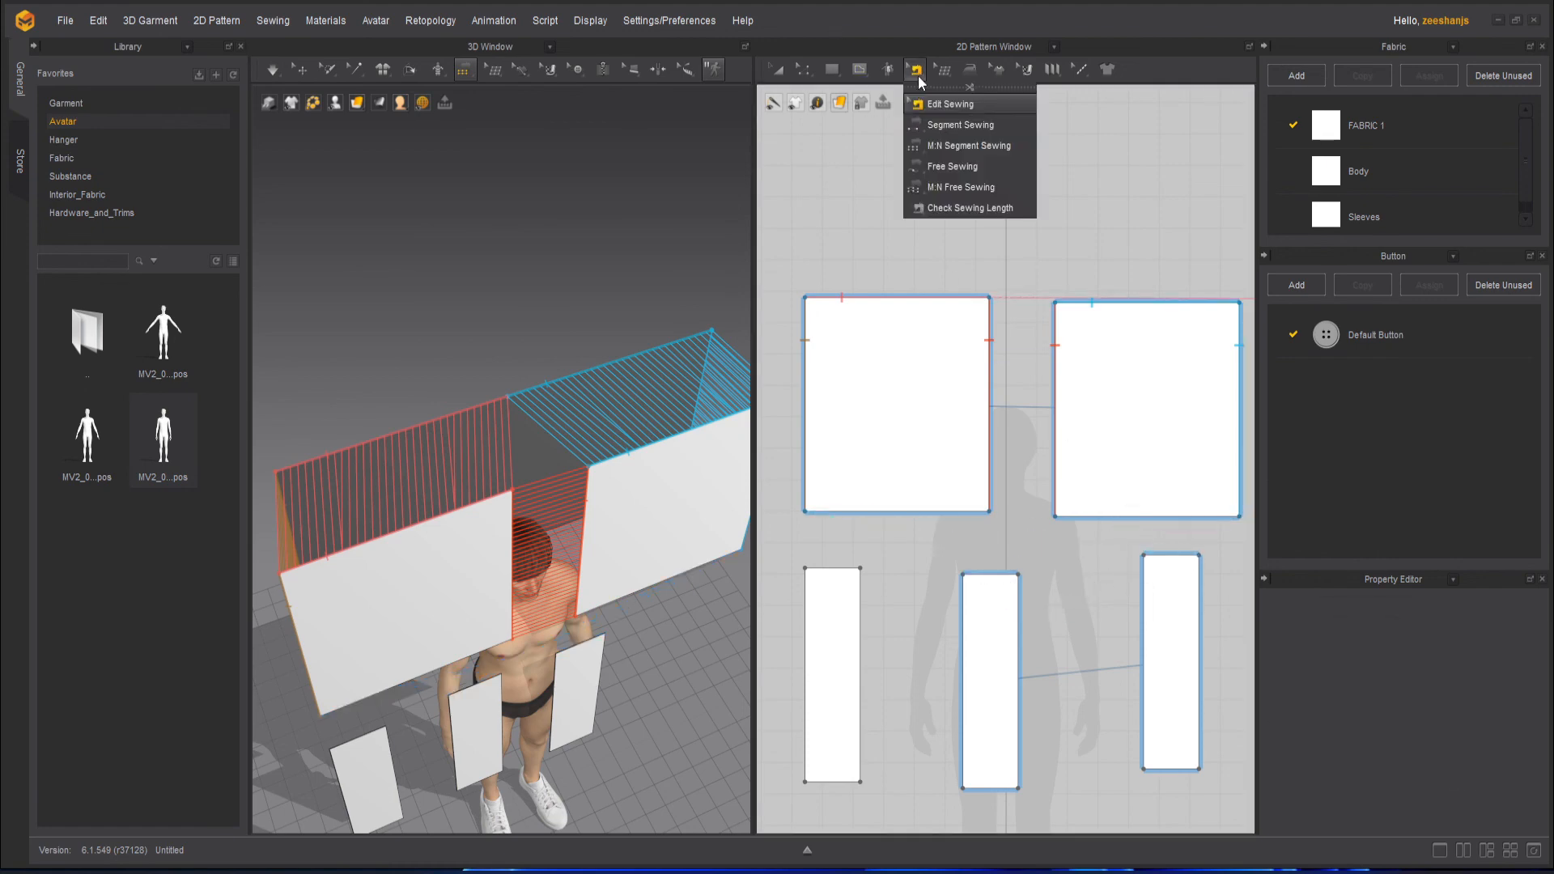
left_click(953, 166)
left_click(916, 71)
left_click(935, 144)
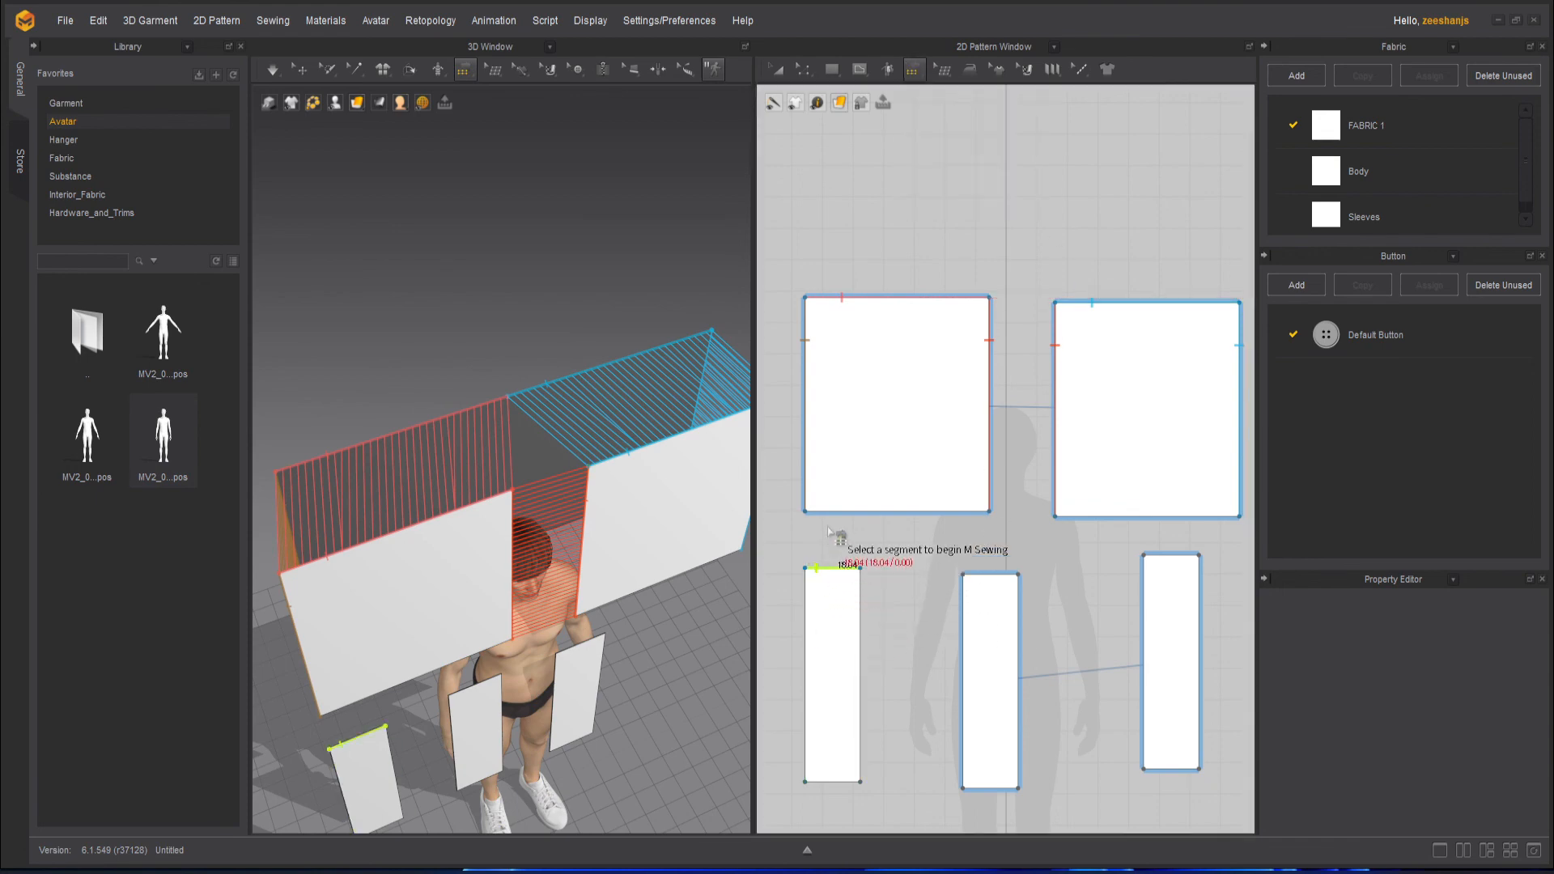
left_click(832, 512)
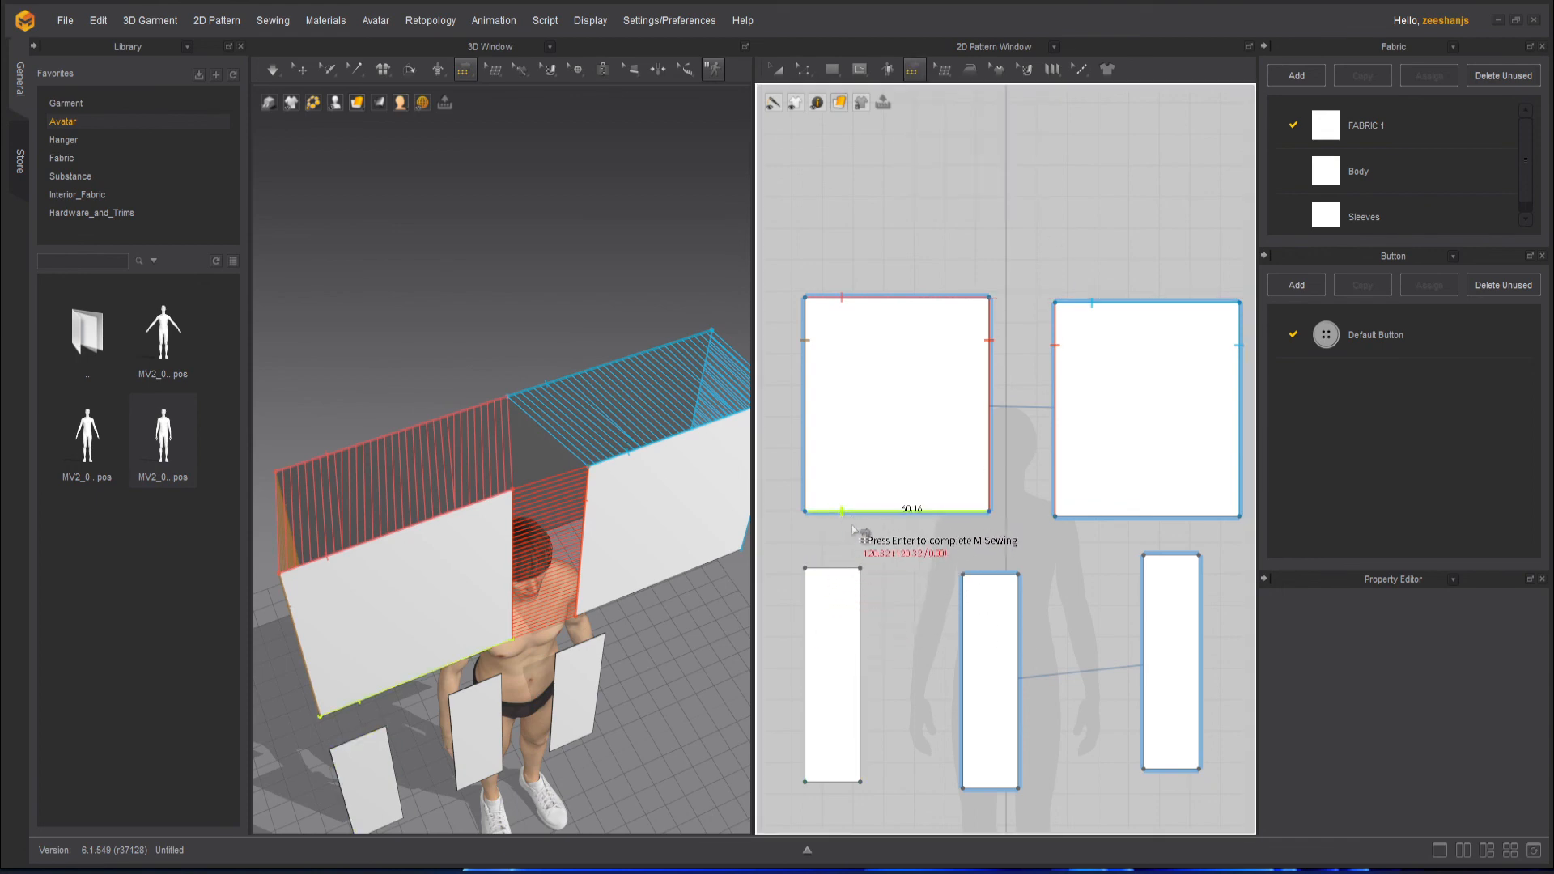
left_click(1109, 515)
left_click(1092, 516)
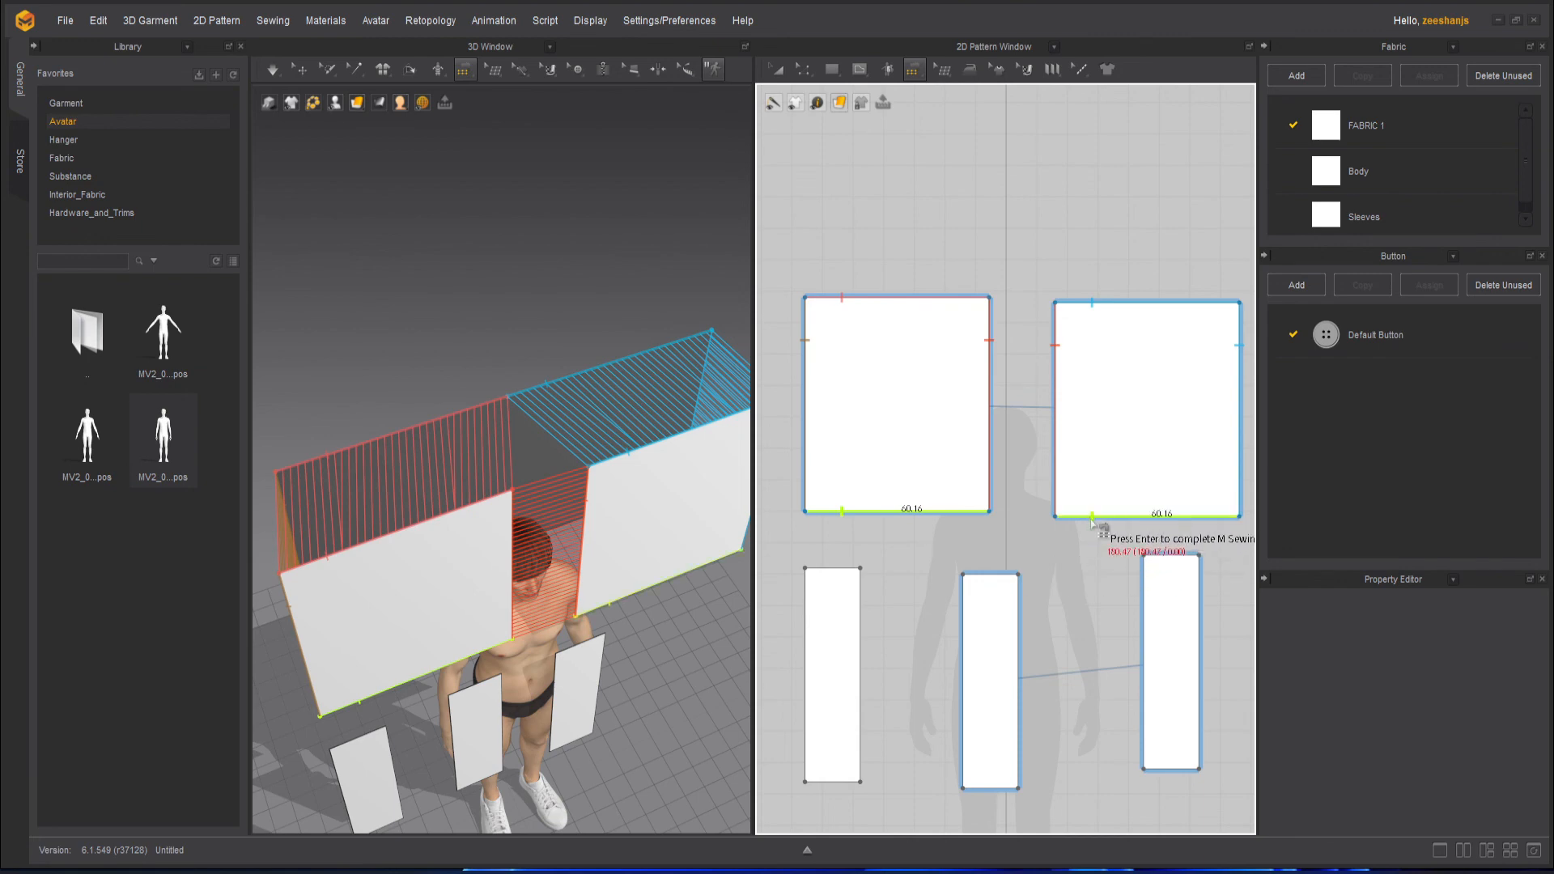
key("Return")
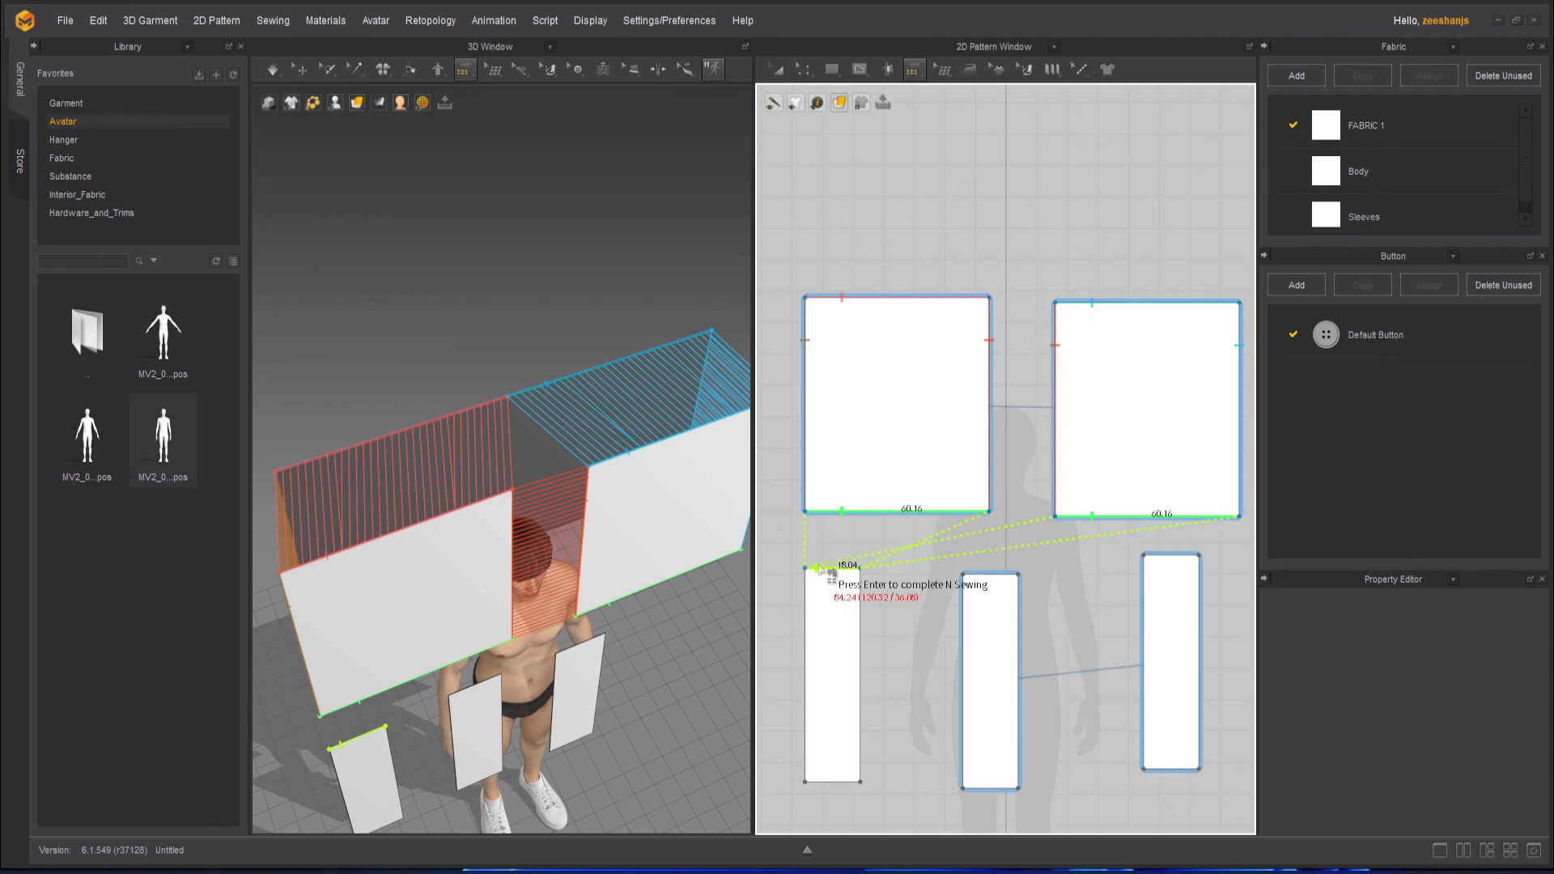
- Assign the top edges of the three strips as the N side in matching order and complete the seam
left_click(975, 574)
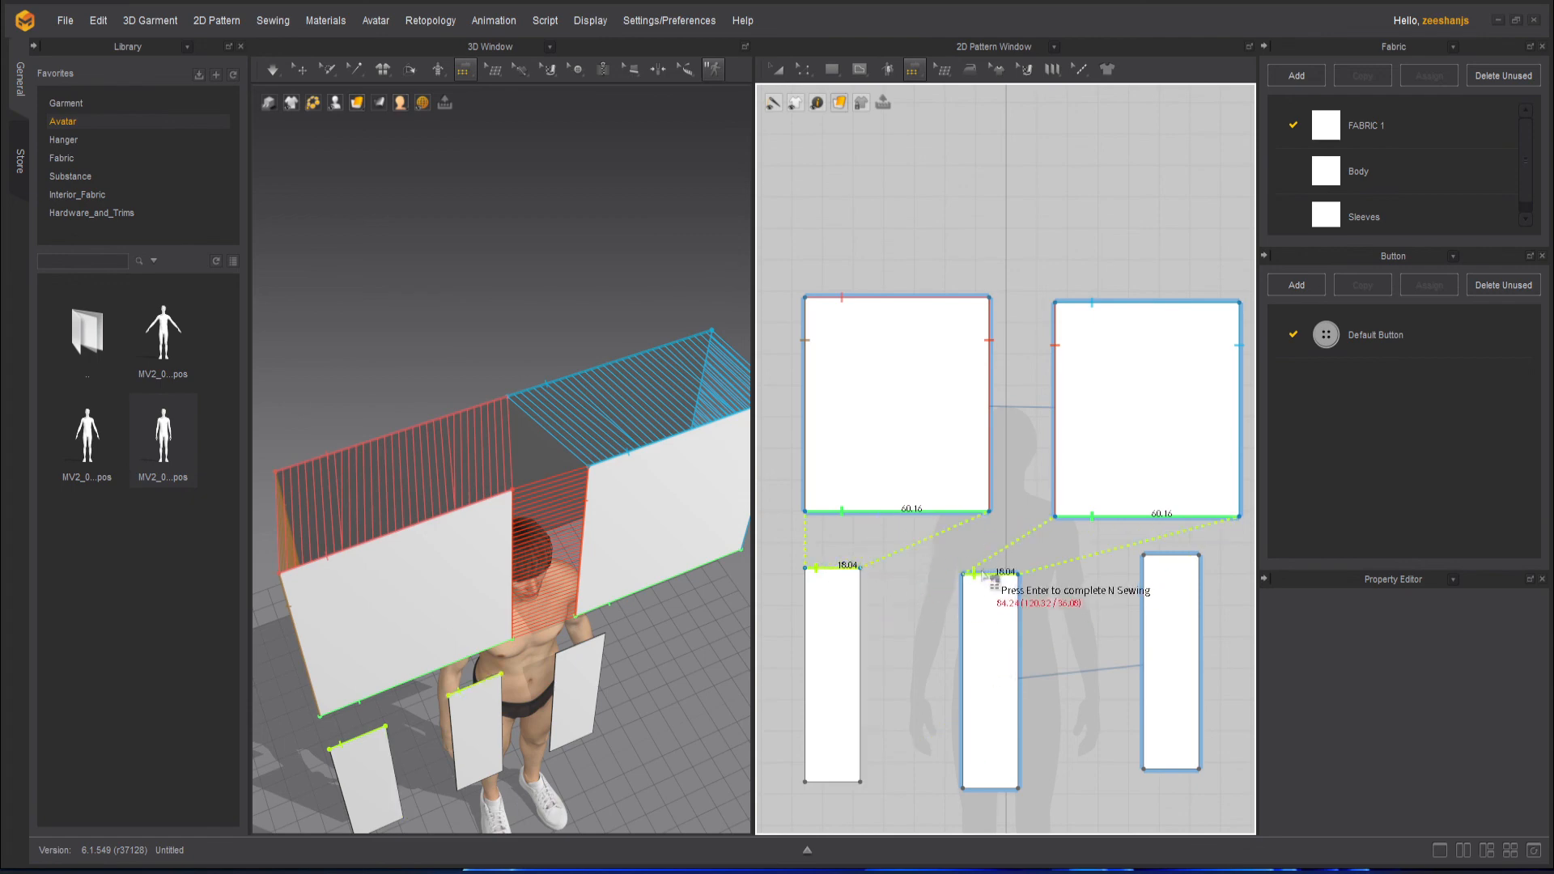
left_click(1145, 567)
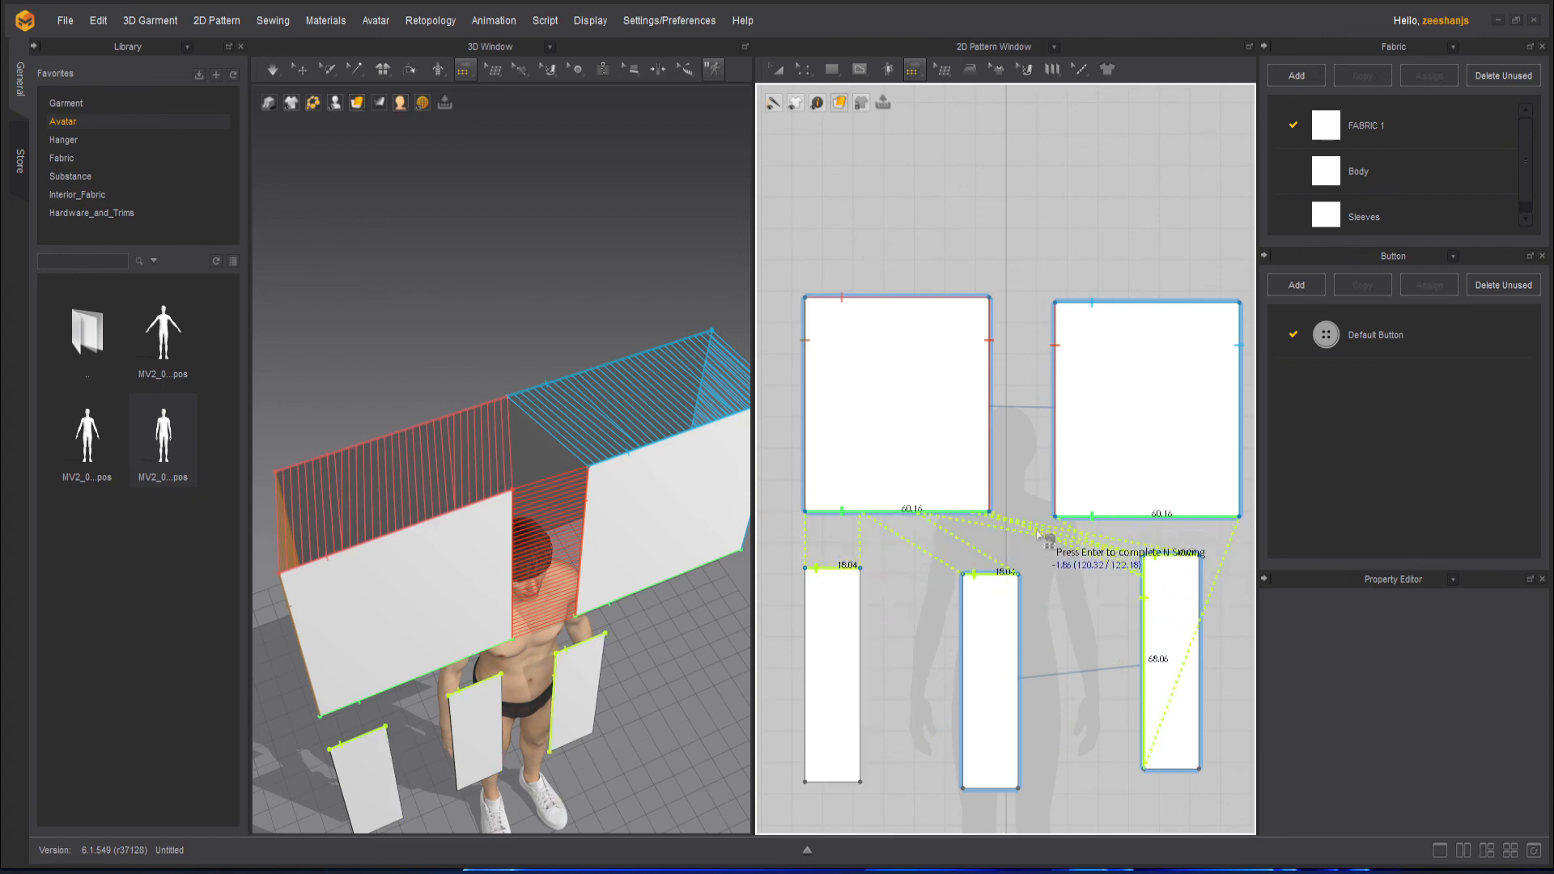
key("Return")
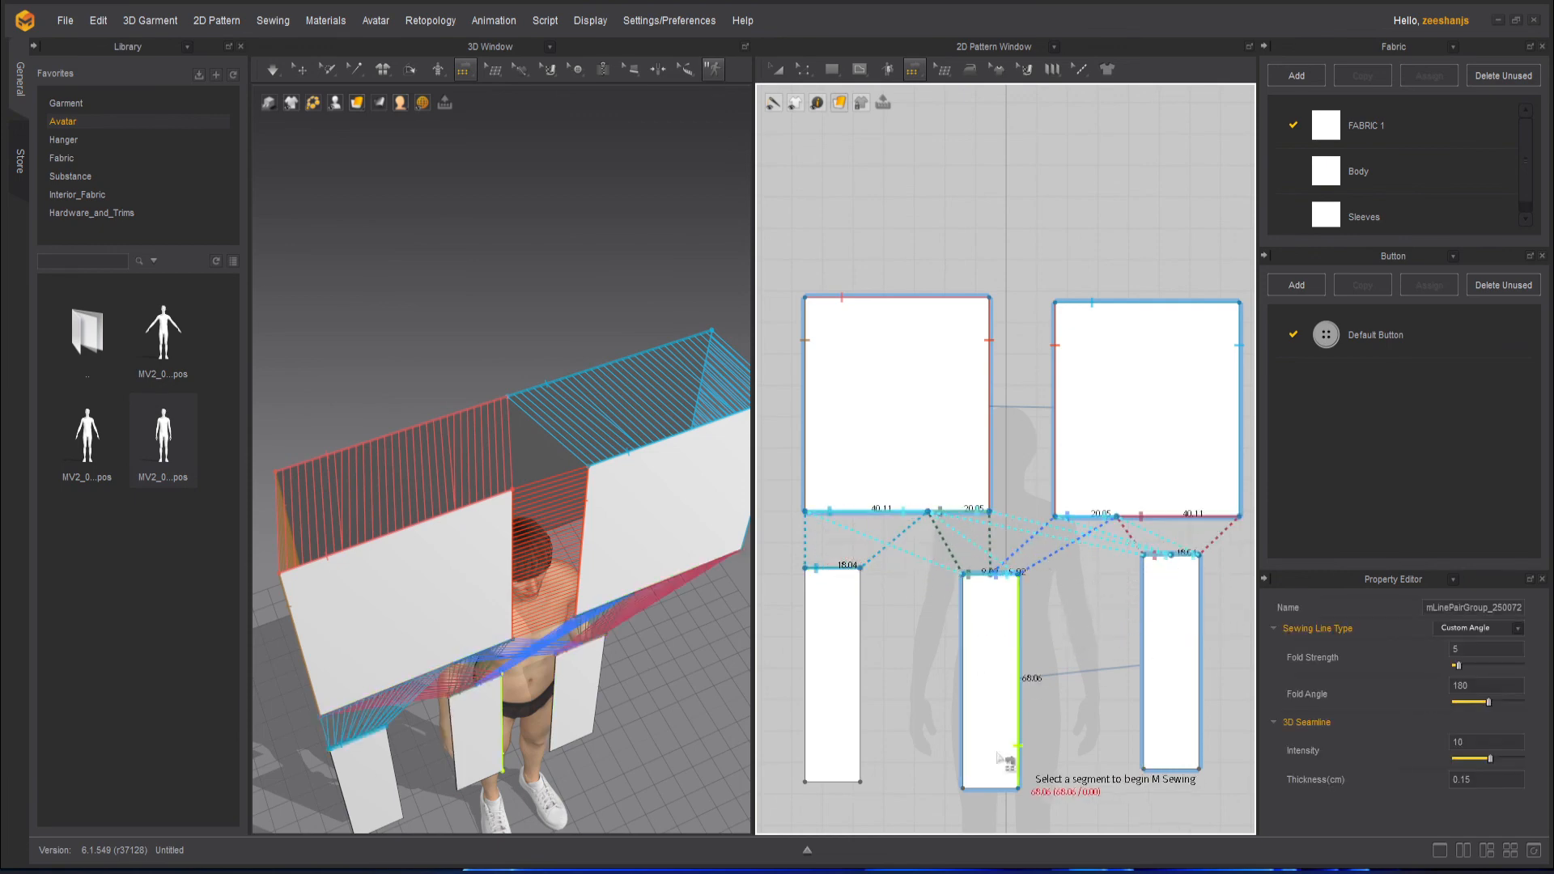
scroll(617, 567, "down", 2)
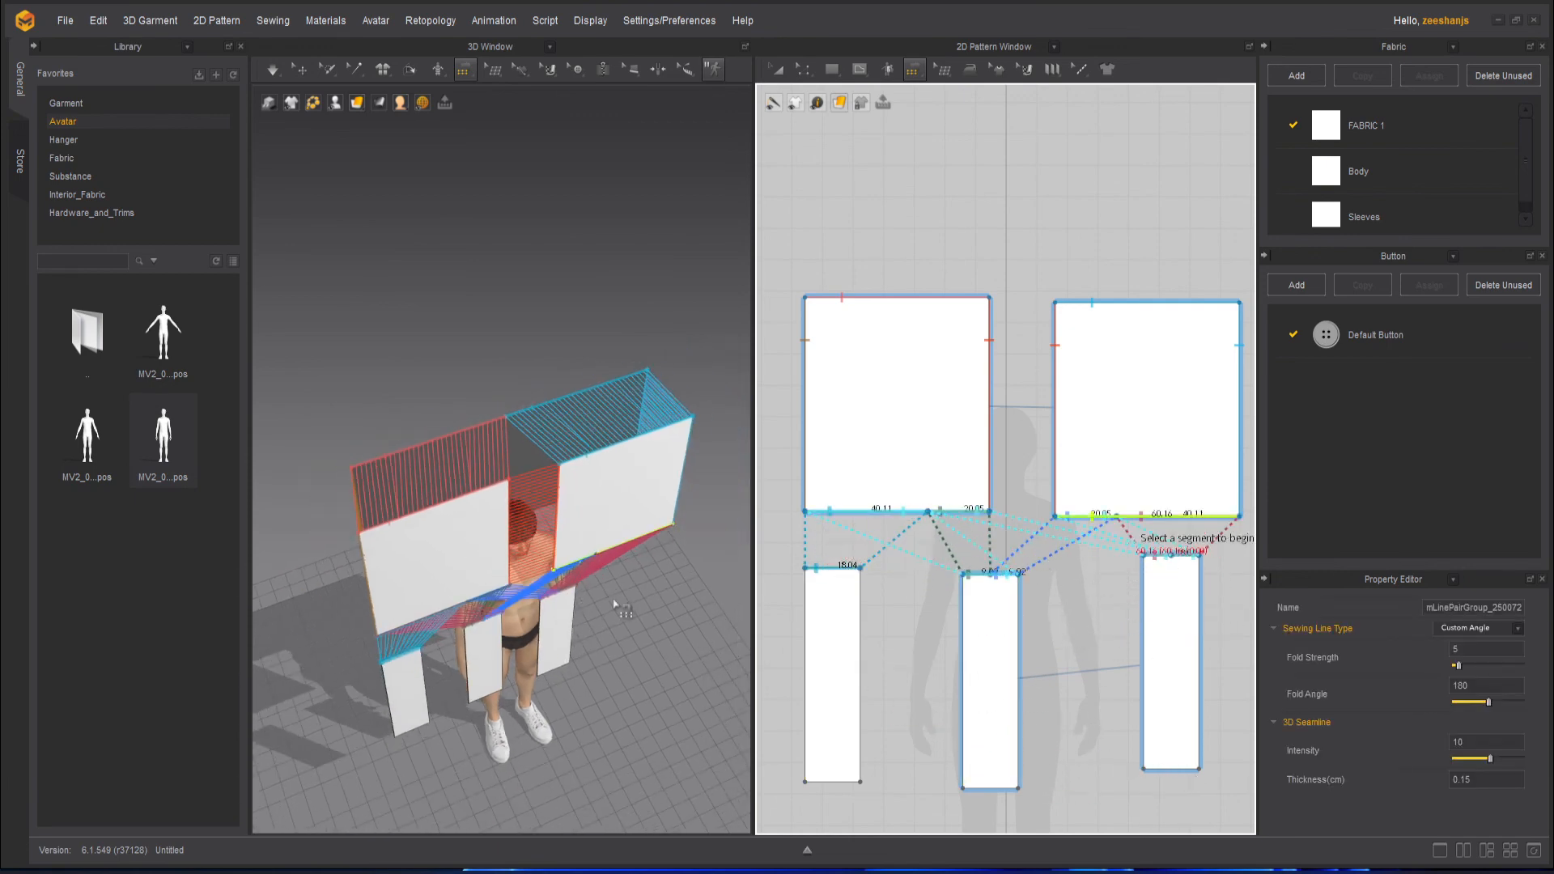
right_click_drag(613, 603, 551, 467)
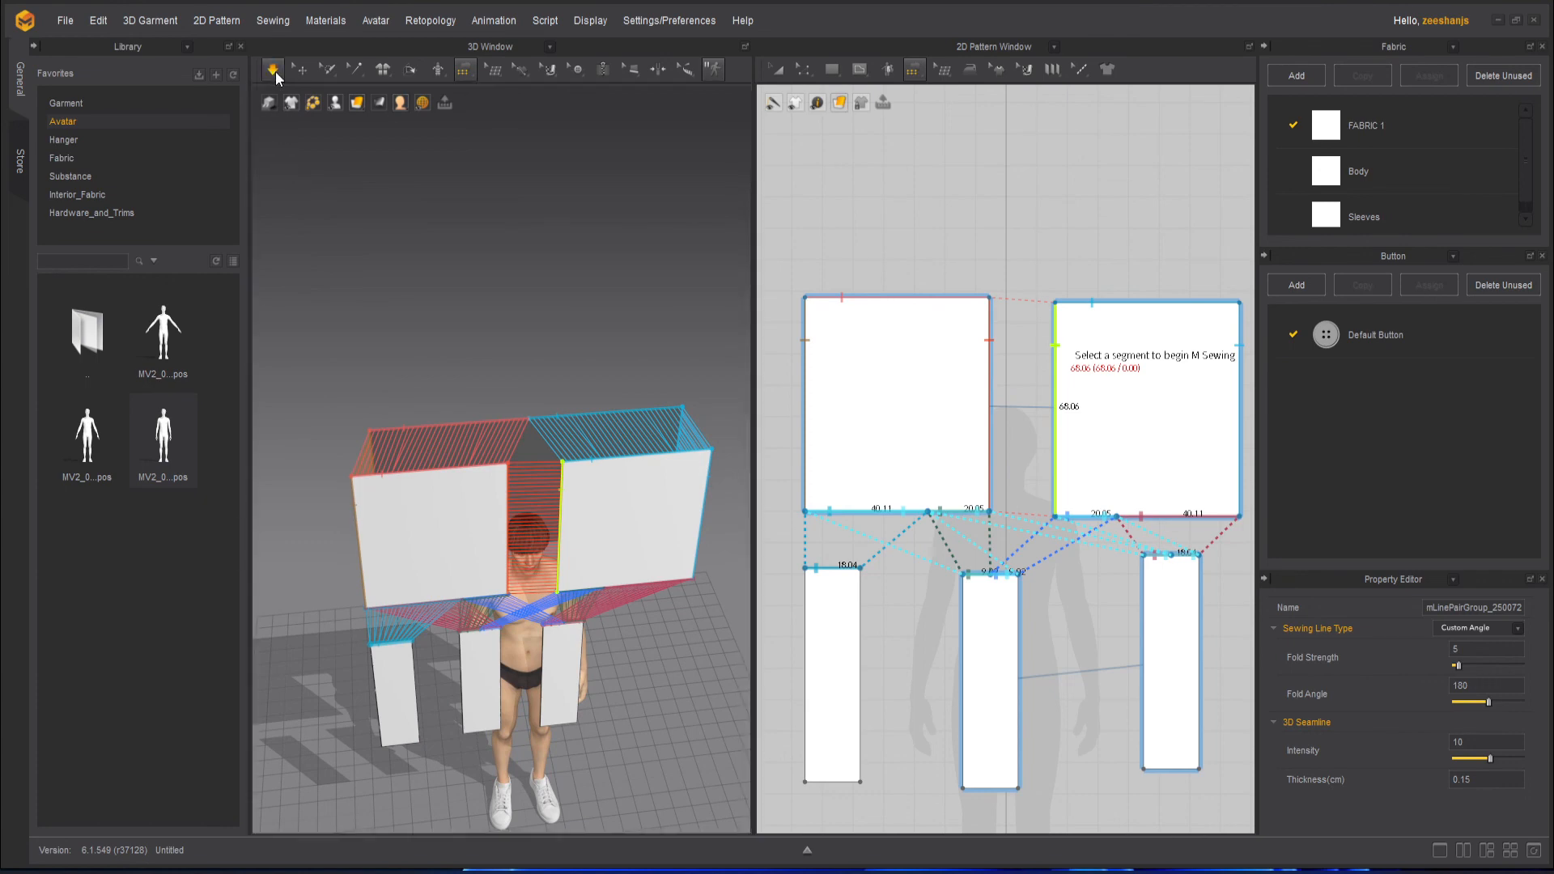
- Simulate the sewn panels and strips over the avatar in Normal (Default) mode and watch them drape
left_click(276, 73)
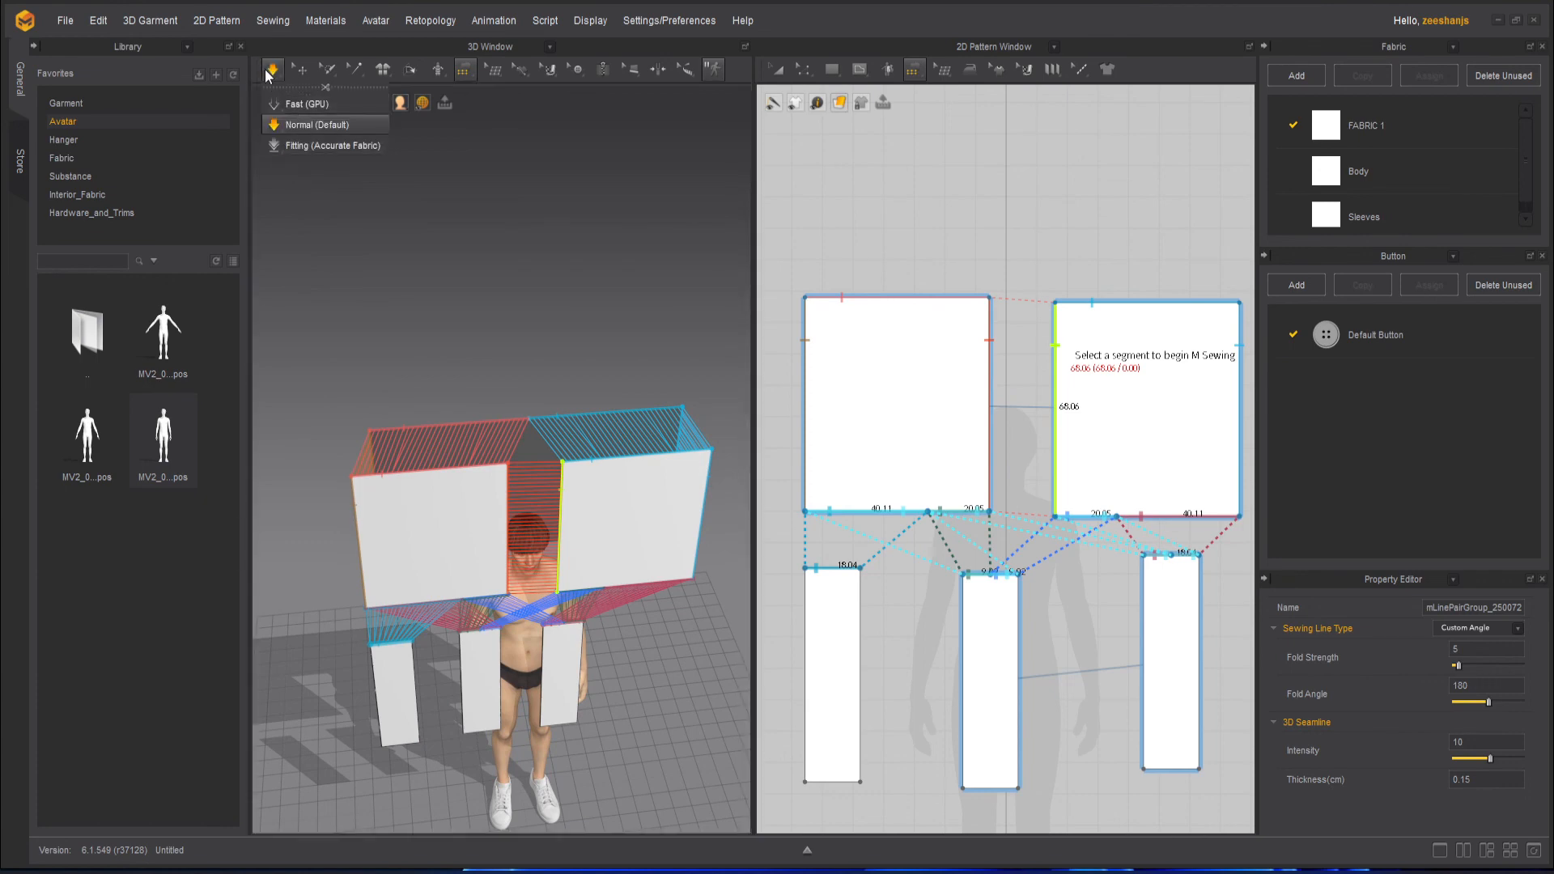
left_click(274, 71)
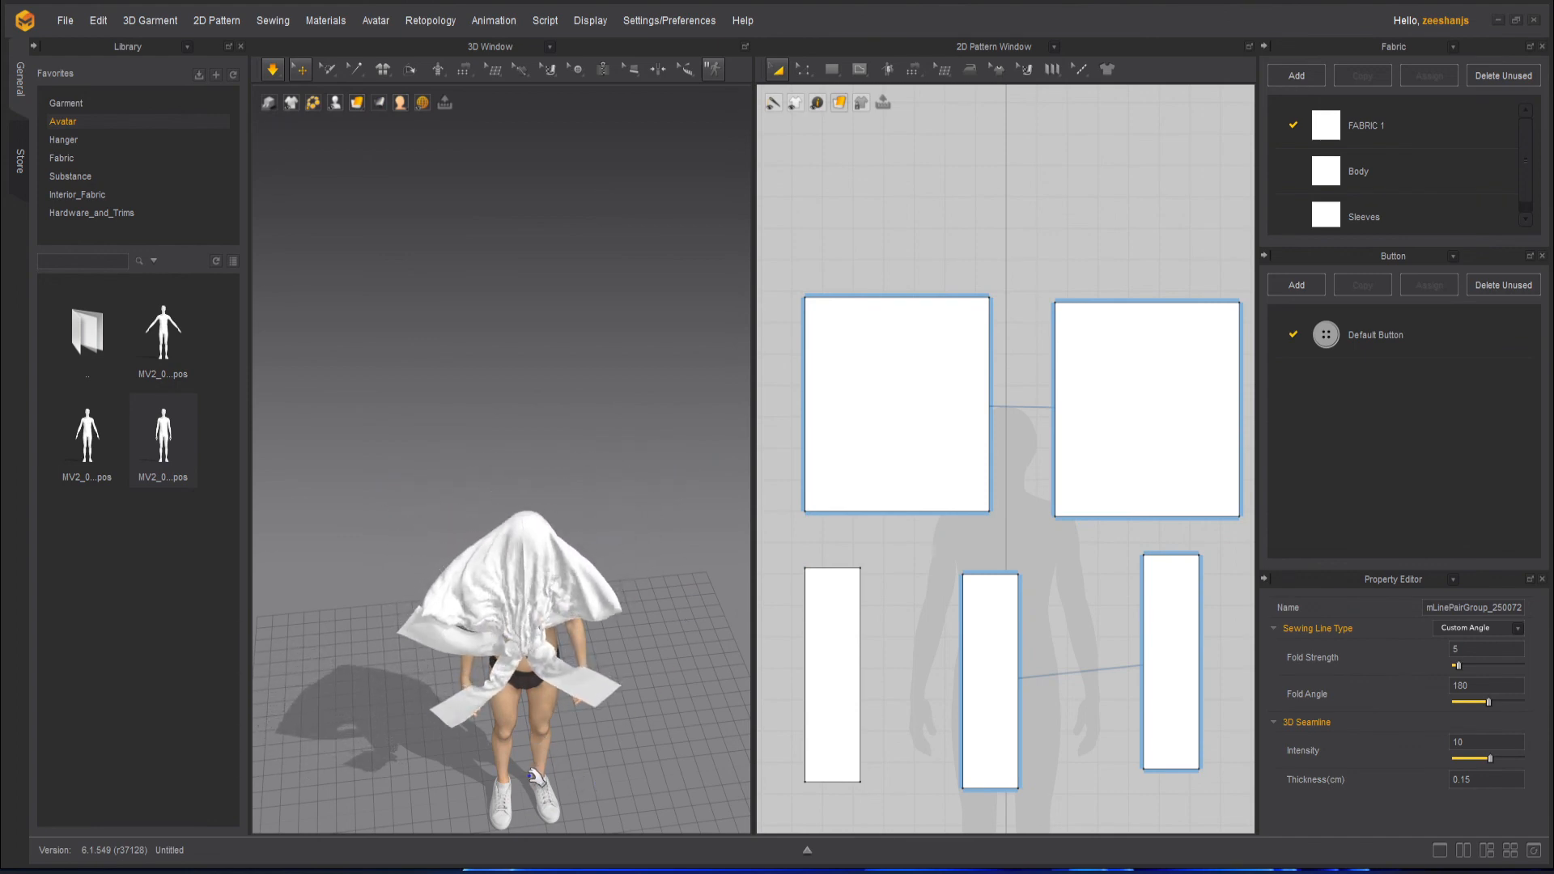
scroll(579, 714, "up", 3)
scroll(579, 713, "down", 3)
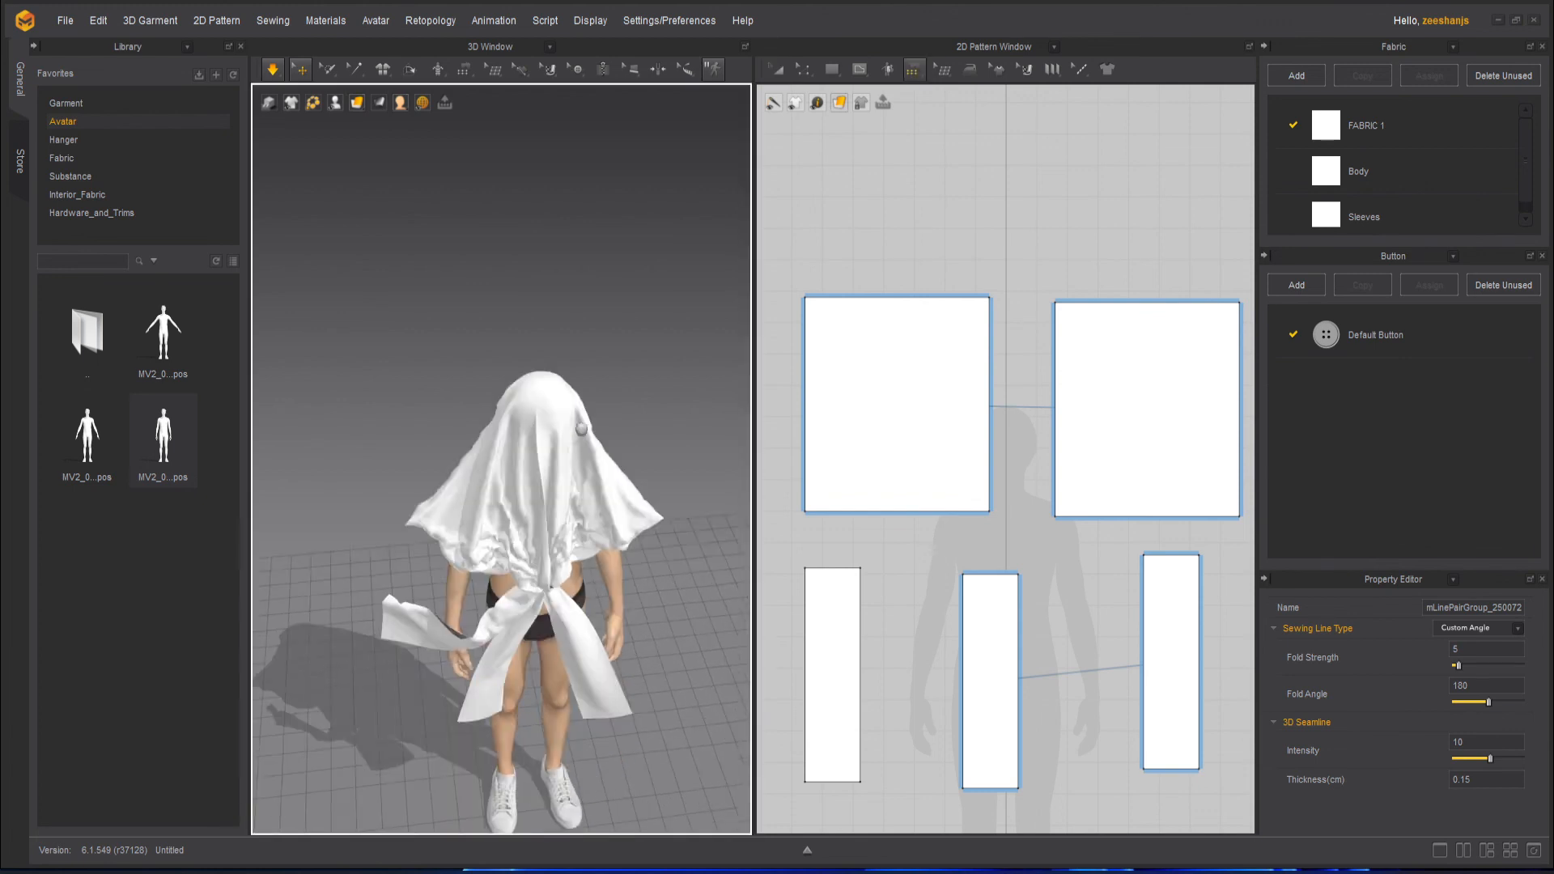
key("b")
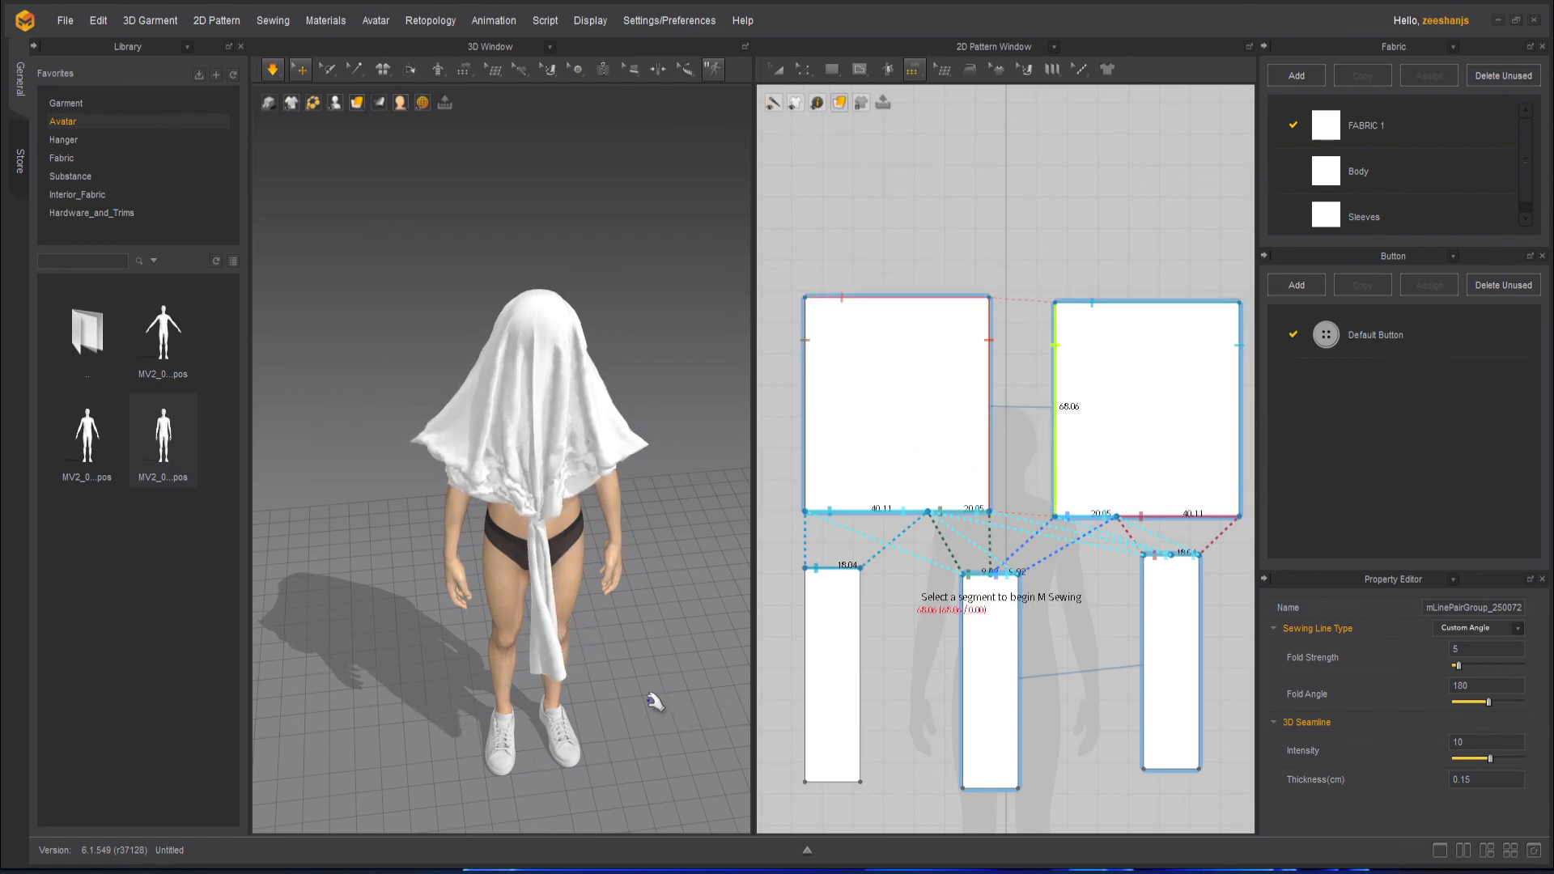
- Inspect the draped garment with the simulation stopped and running, and undo the draping to restore the flat pattern arrangement
key("space")
right_click_drag(641, 688, 676, 632)
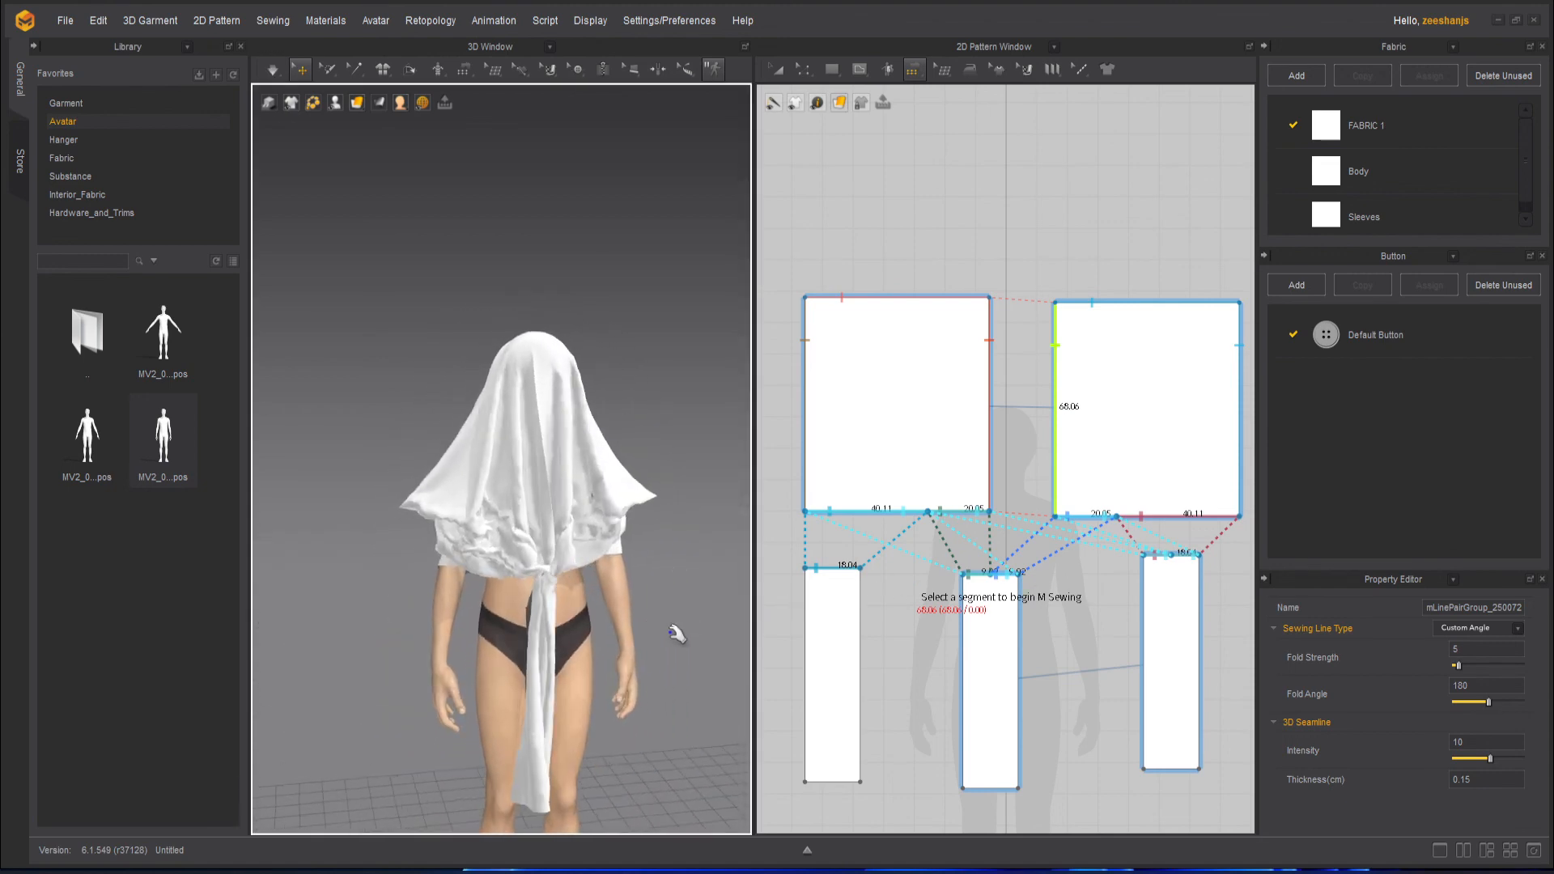
key("space")
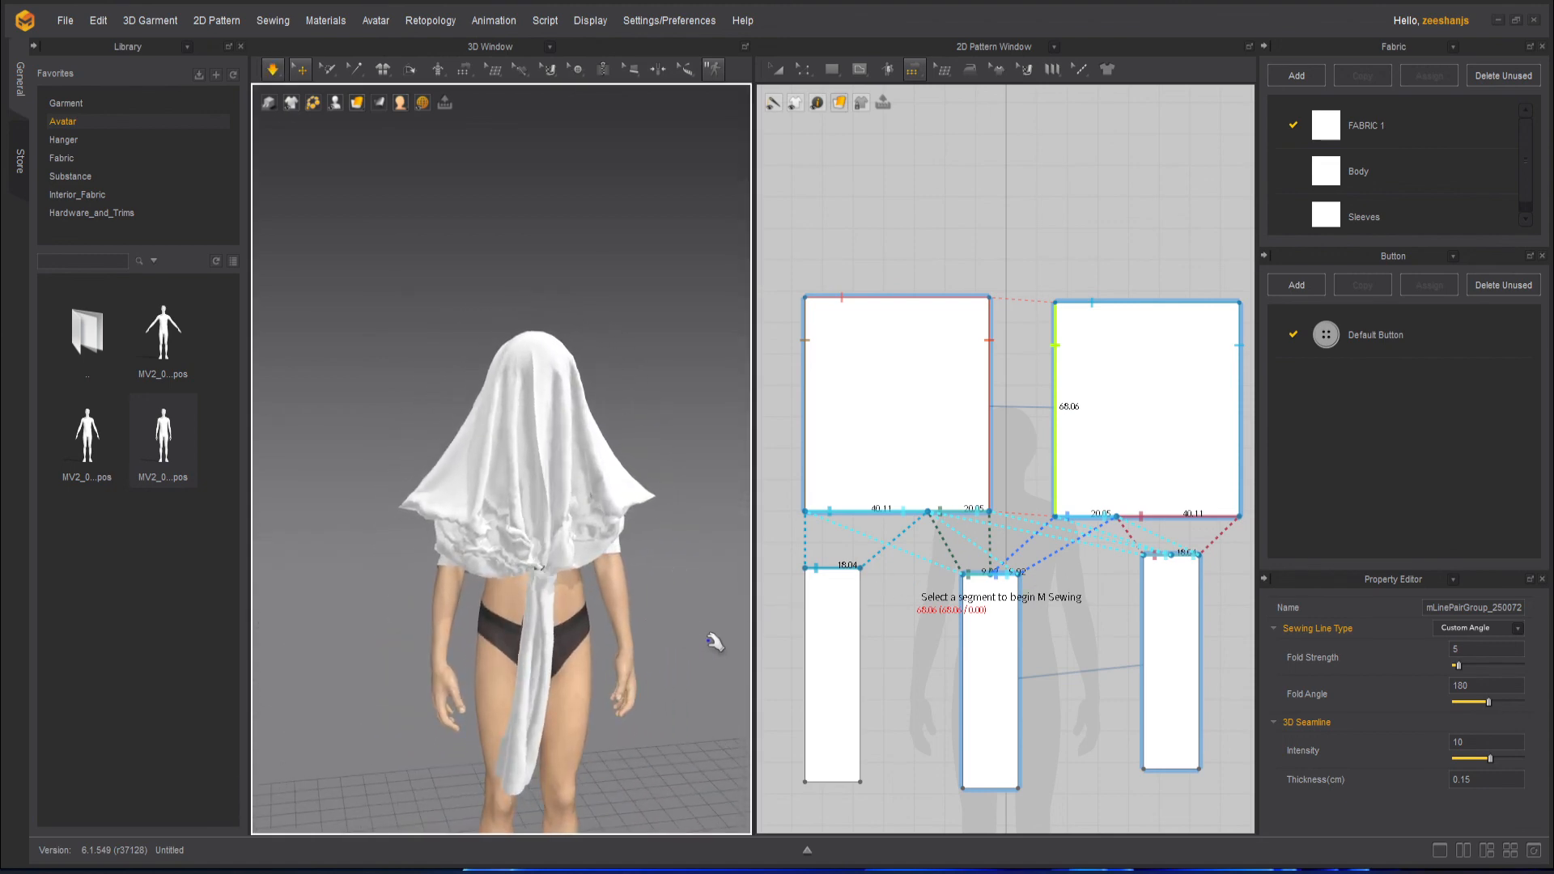
key("ctrl+z")
scroll(566, 490, "down", 5)
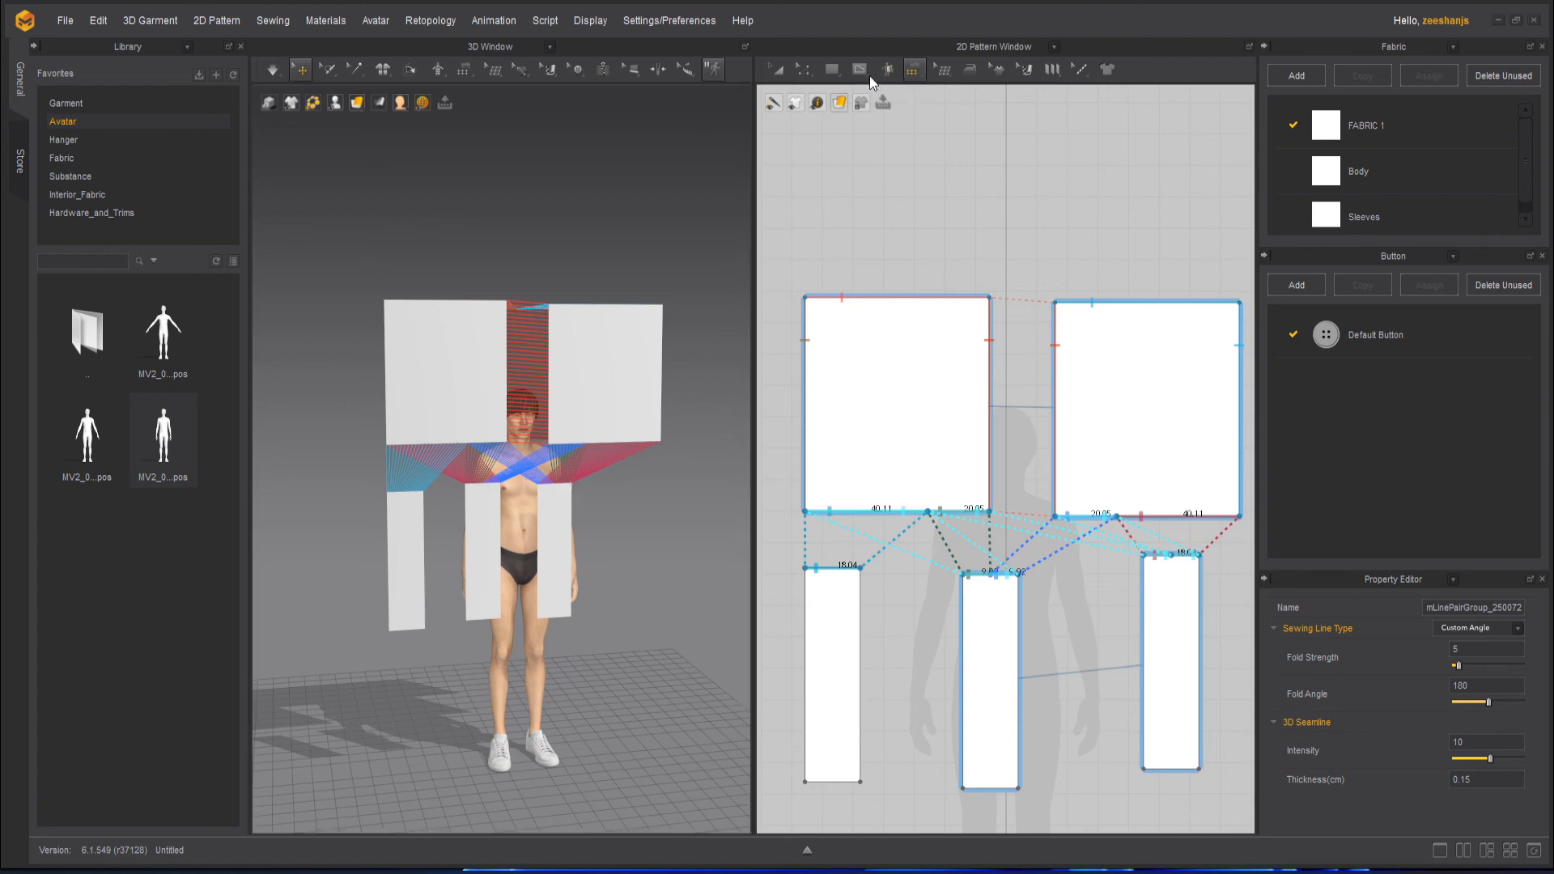
left_click(837, 73)
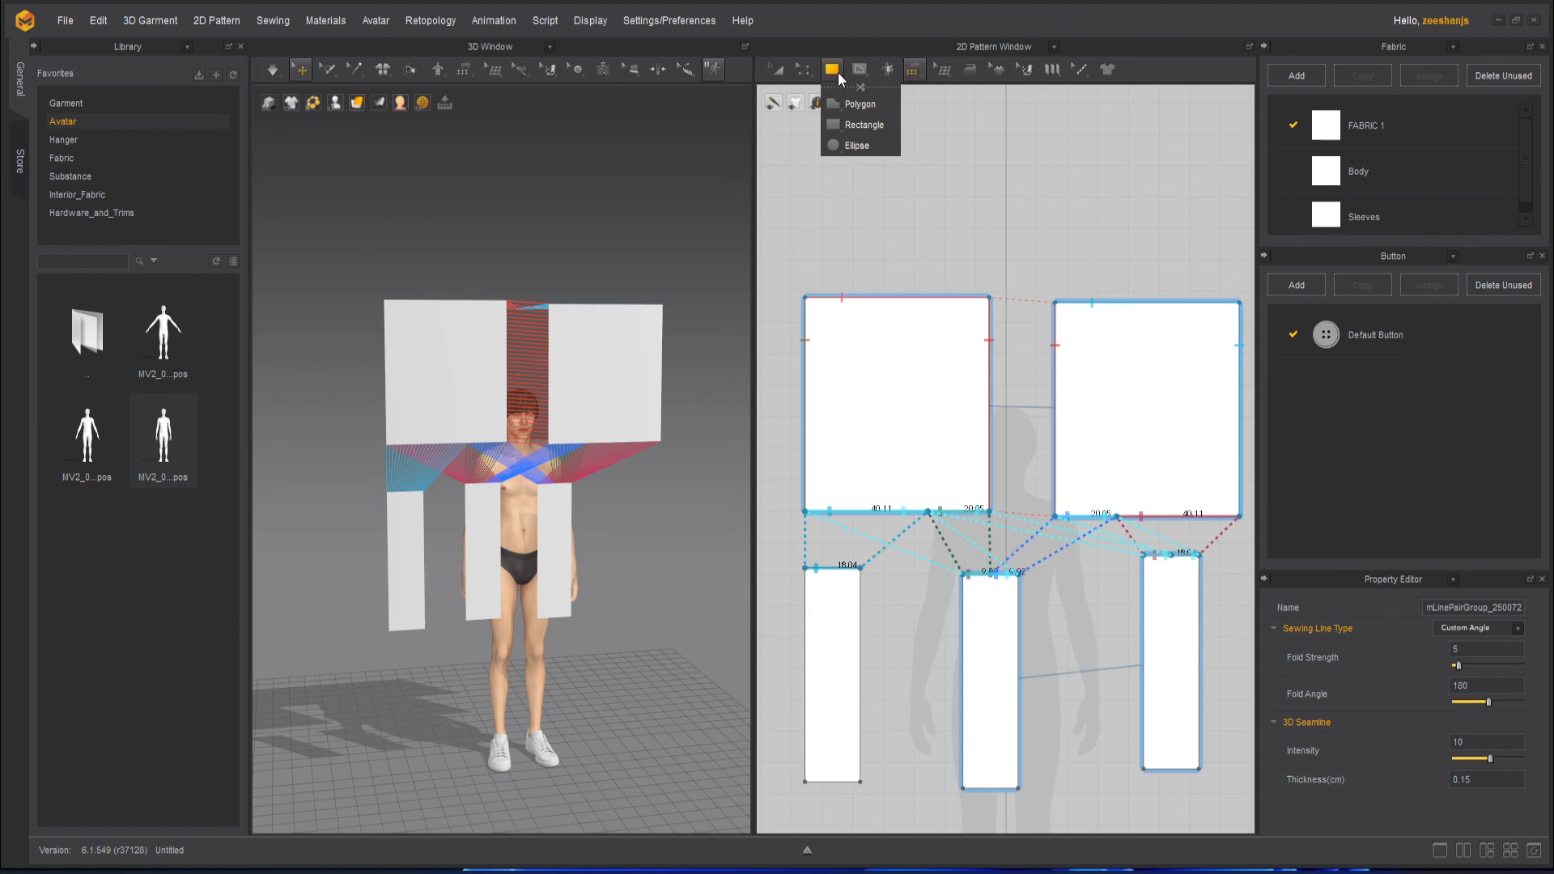
left_click(913, 71)
left_click(920, 75)
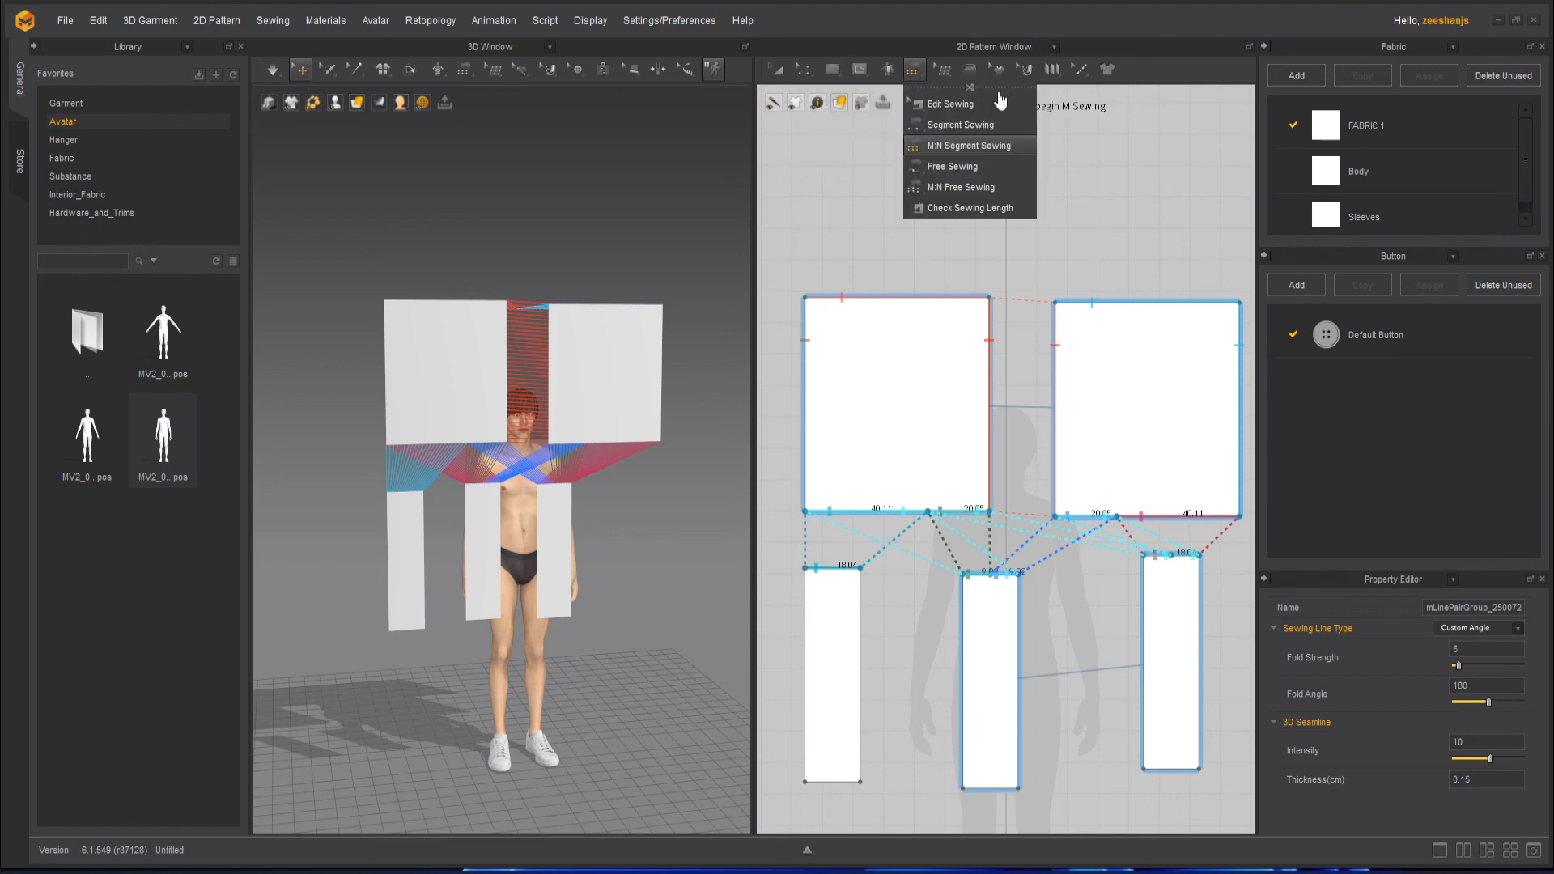
left_click(1115, 142)
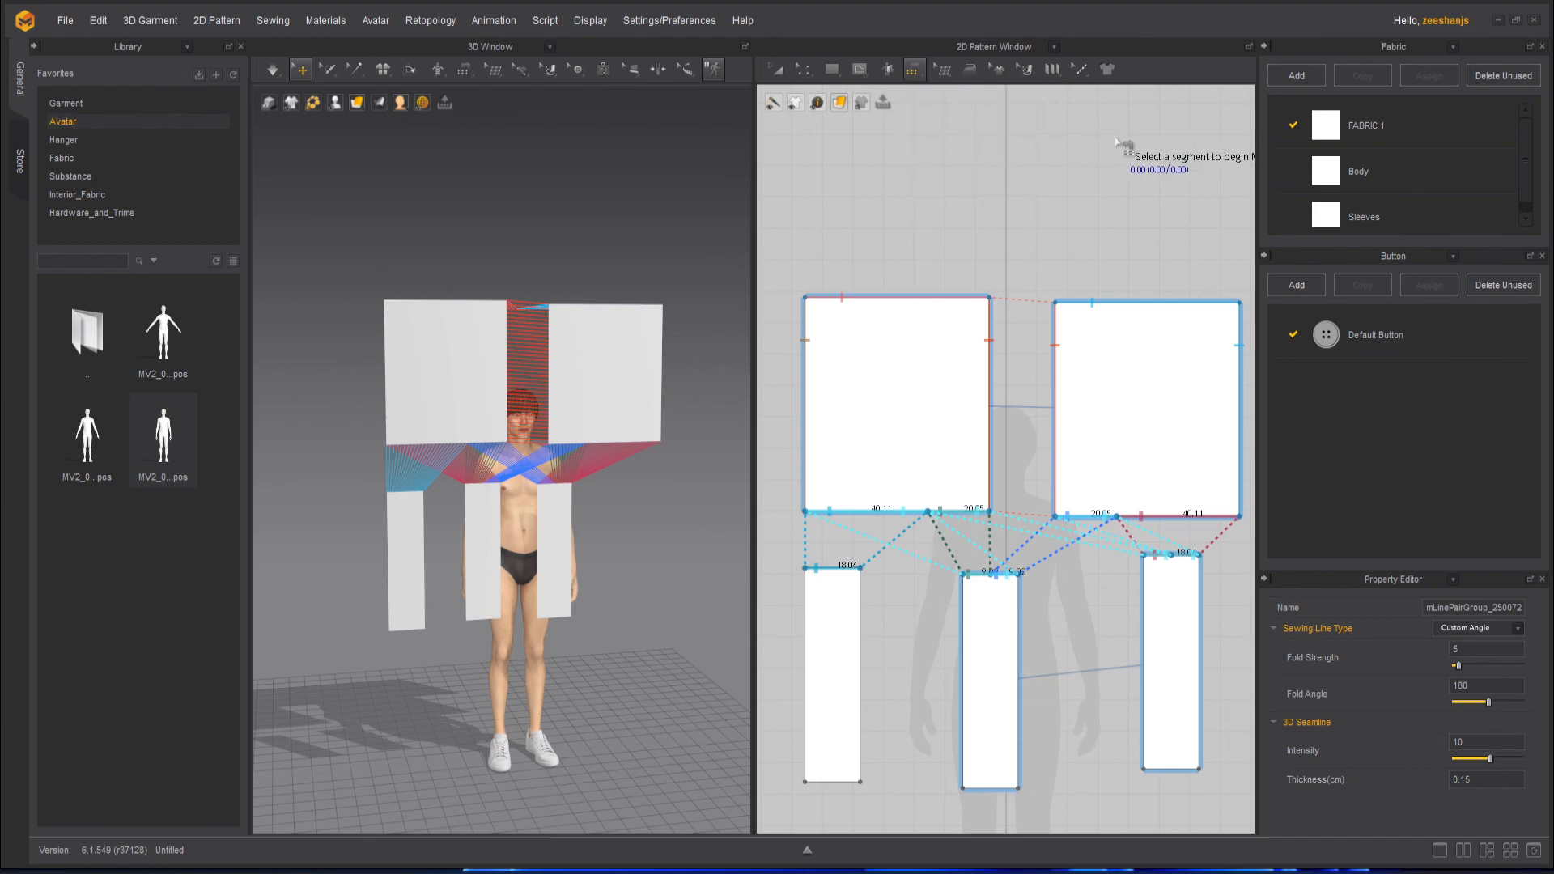
left_click(832, 71)
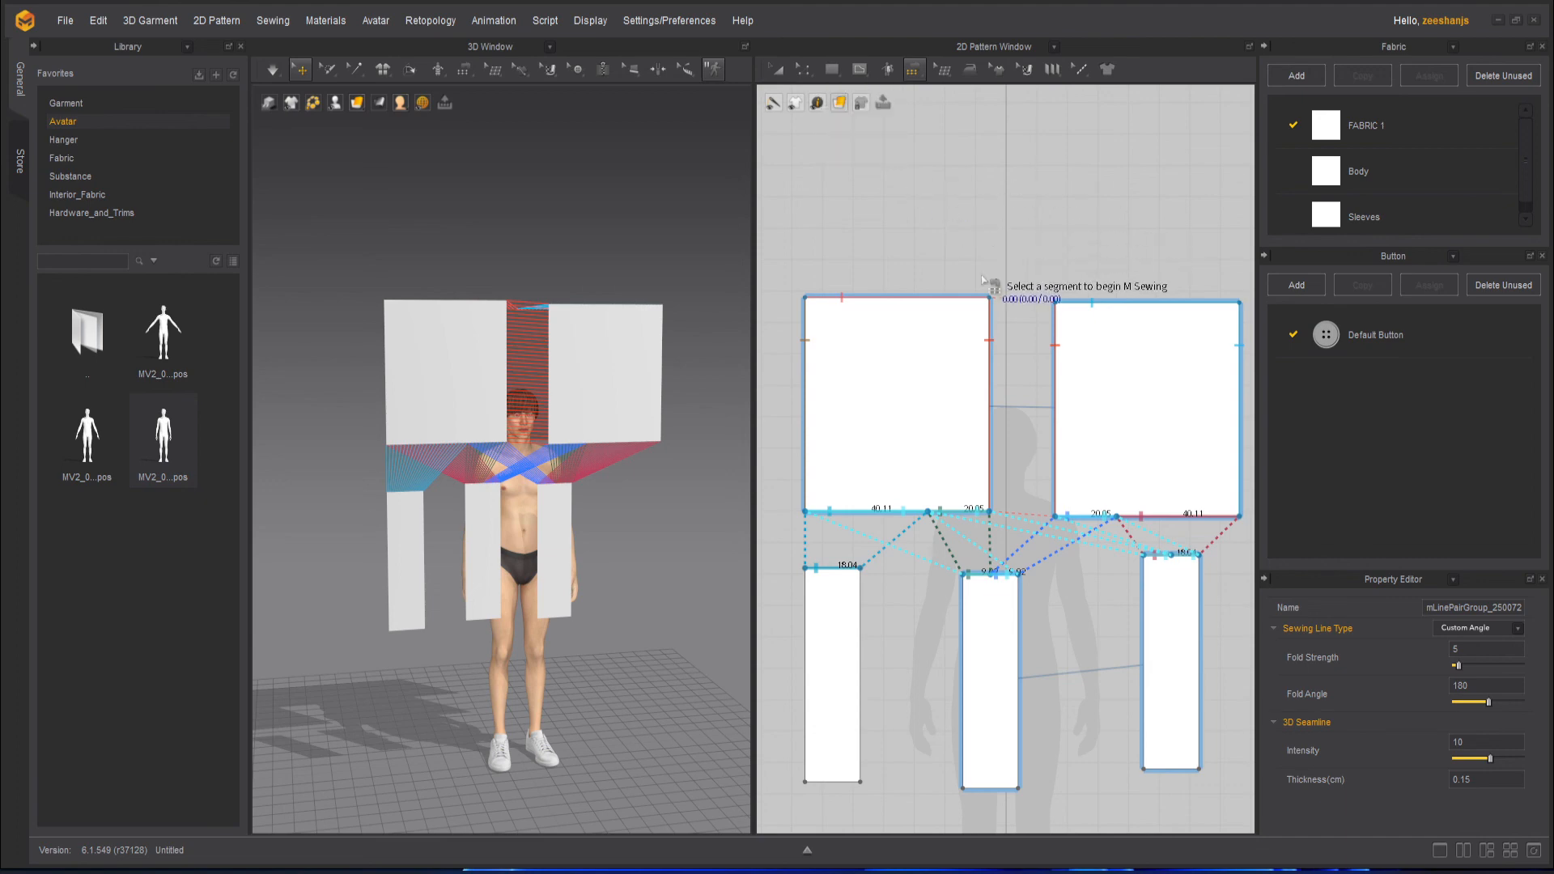
scroll(543, 445, "up", 5)
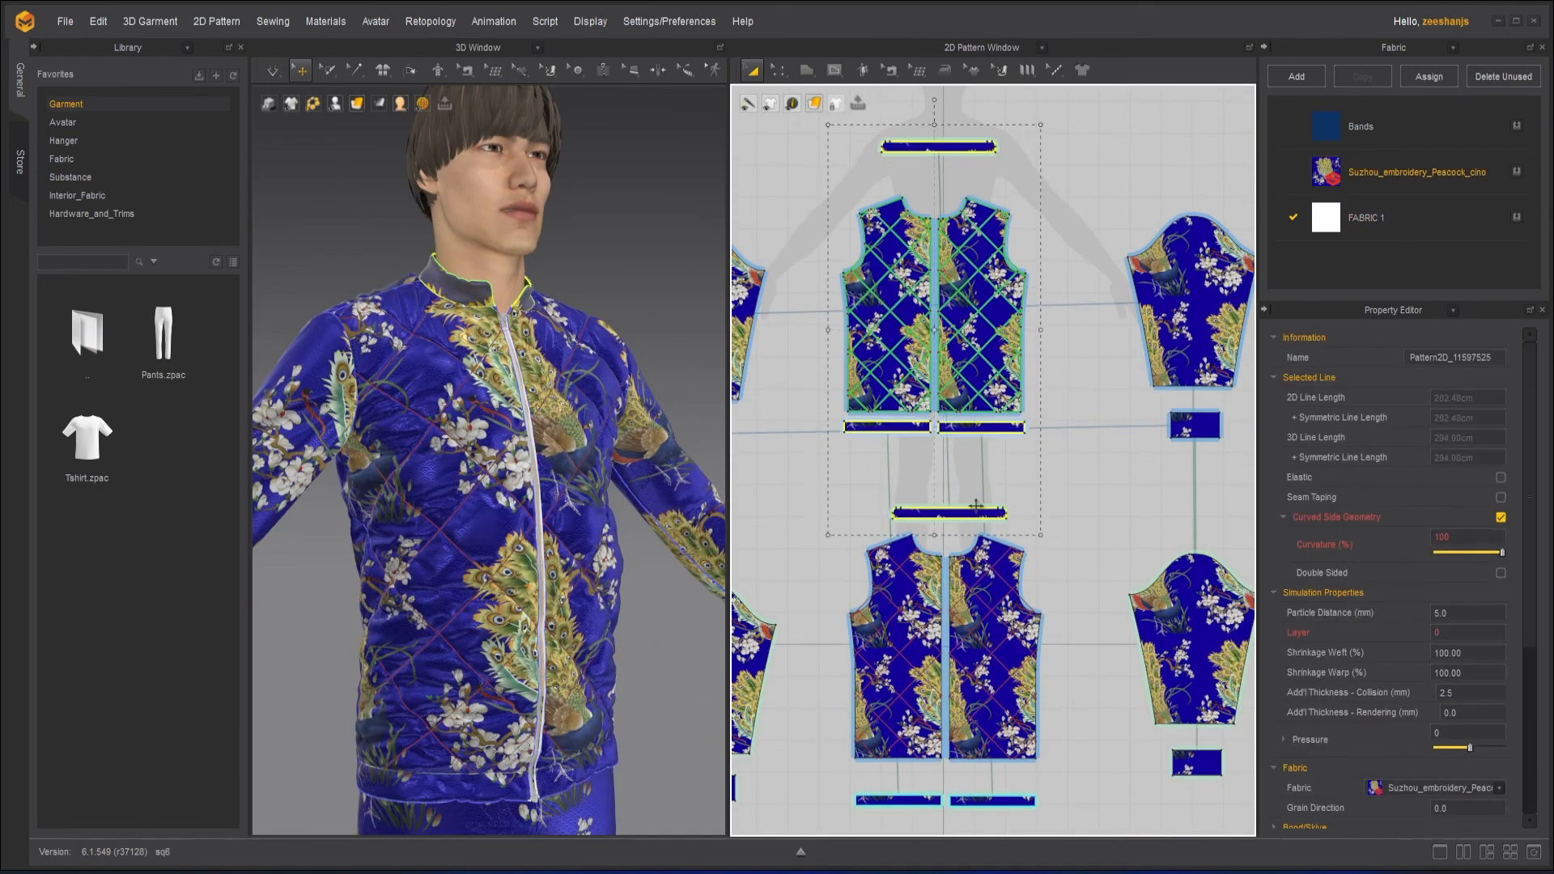
scroll(991, 487, "up", 3)
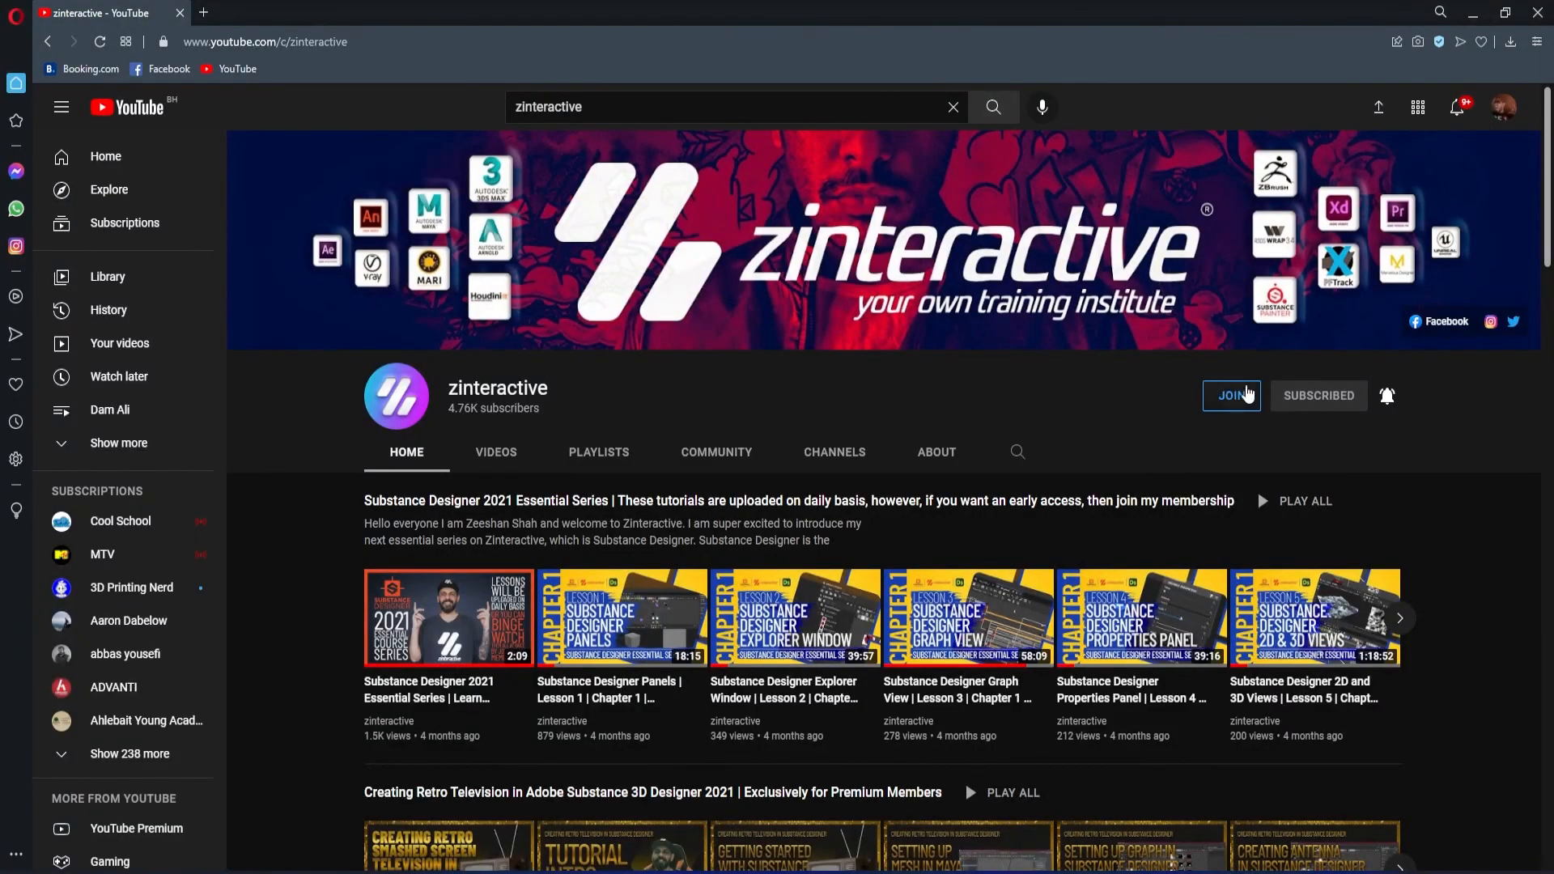
- In the web browser, open the zinteractive channel's membership offer on YouTube and view the Zi Early Bird Level
left_click(1246, 395)
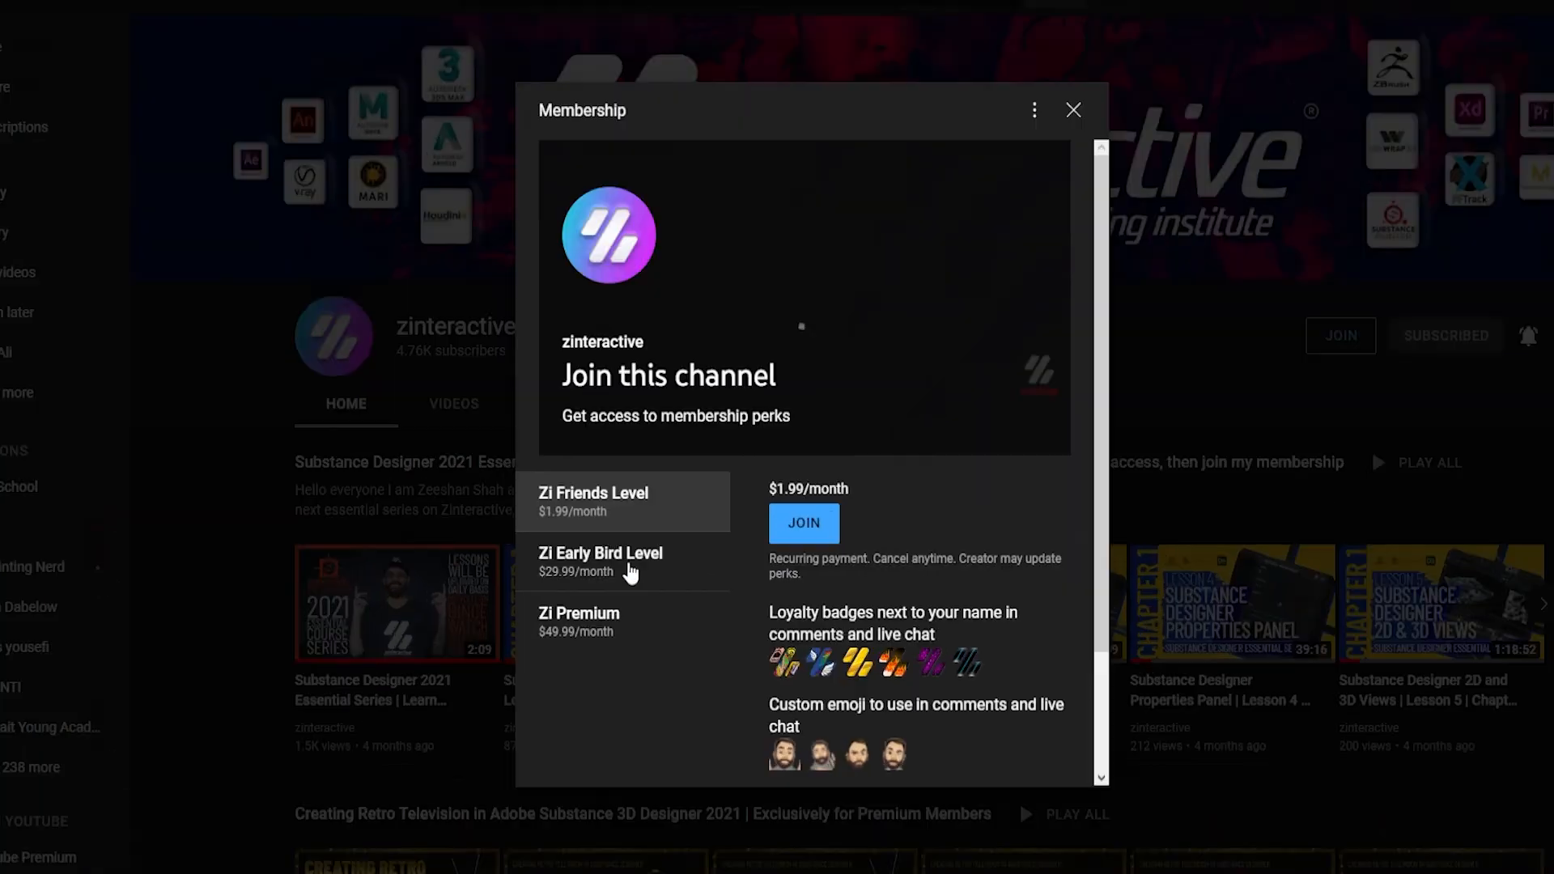
left_click(642, 586)
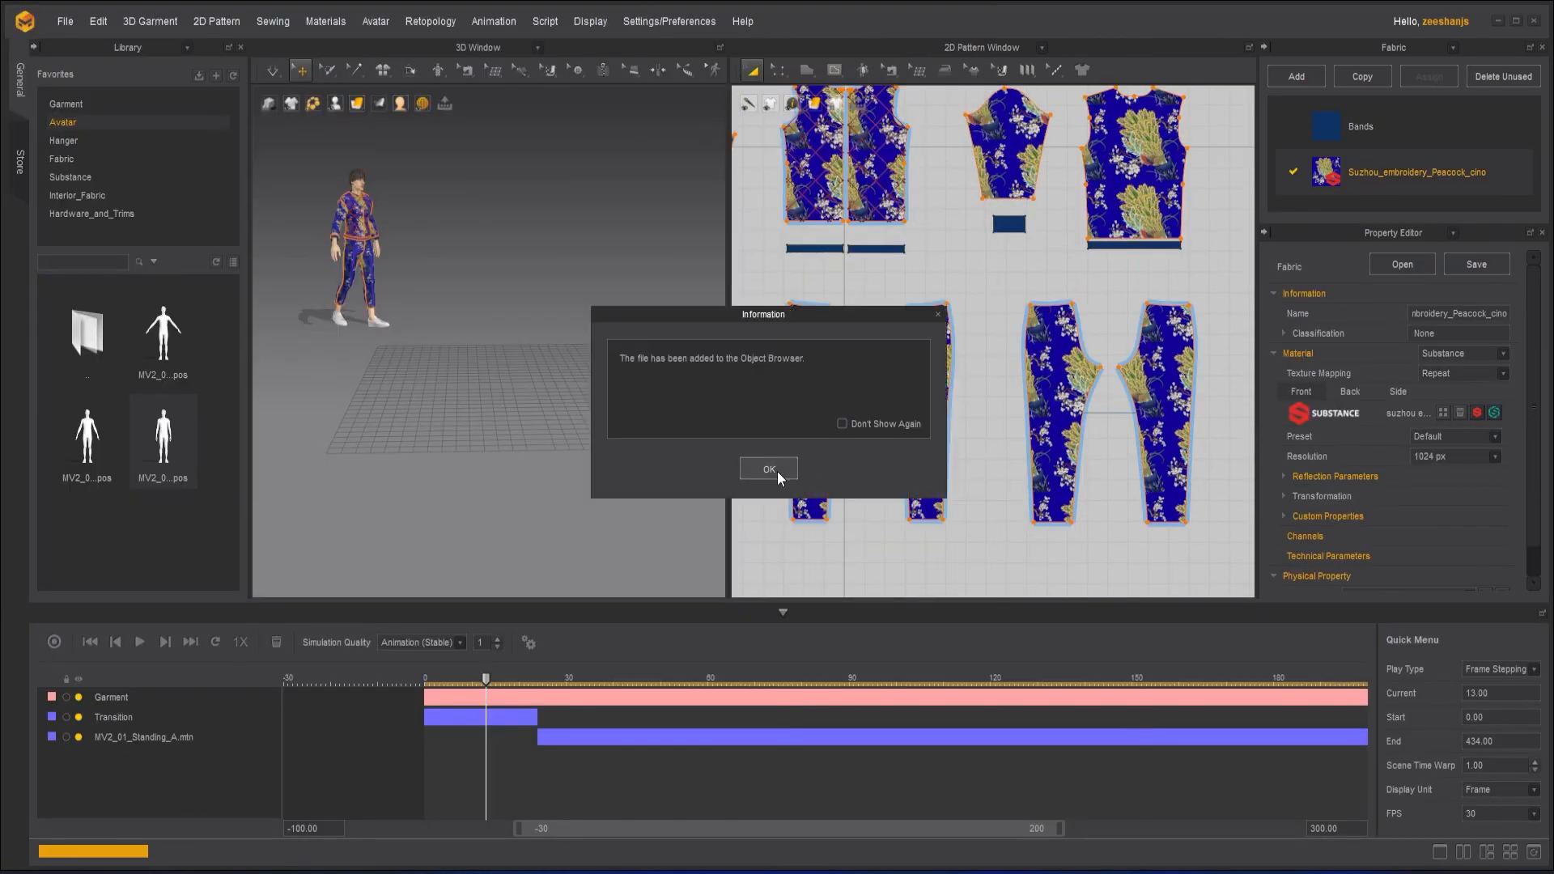
- In Marvelous Designer, dismiss the Object Browser notice and assign the Floral2 fabric to the selected trouser patterns
left_click(778, 474)
scroll(944, 283, "down", 5)
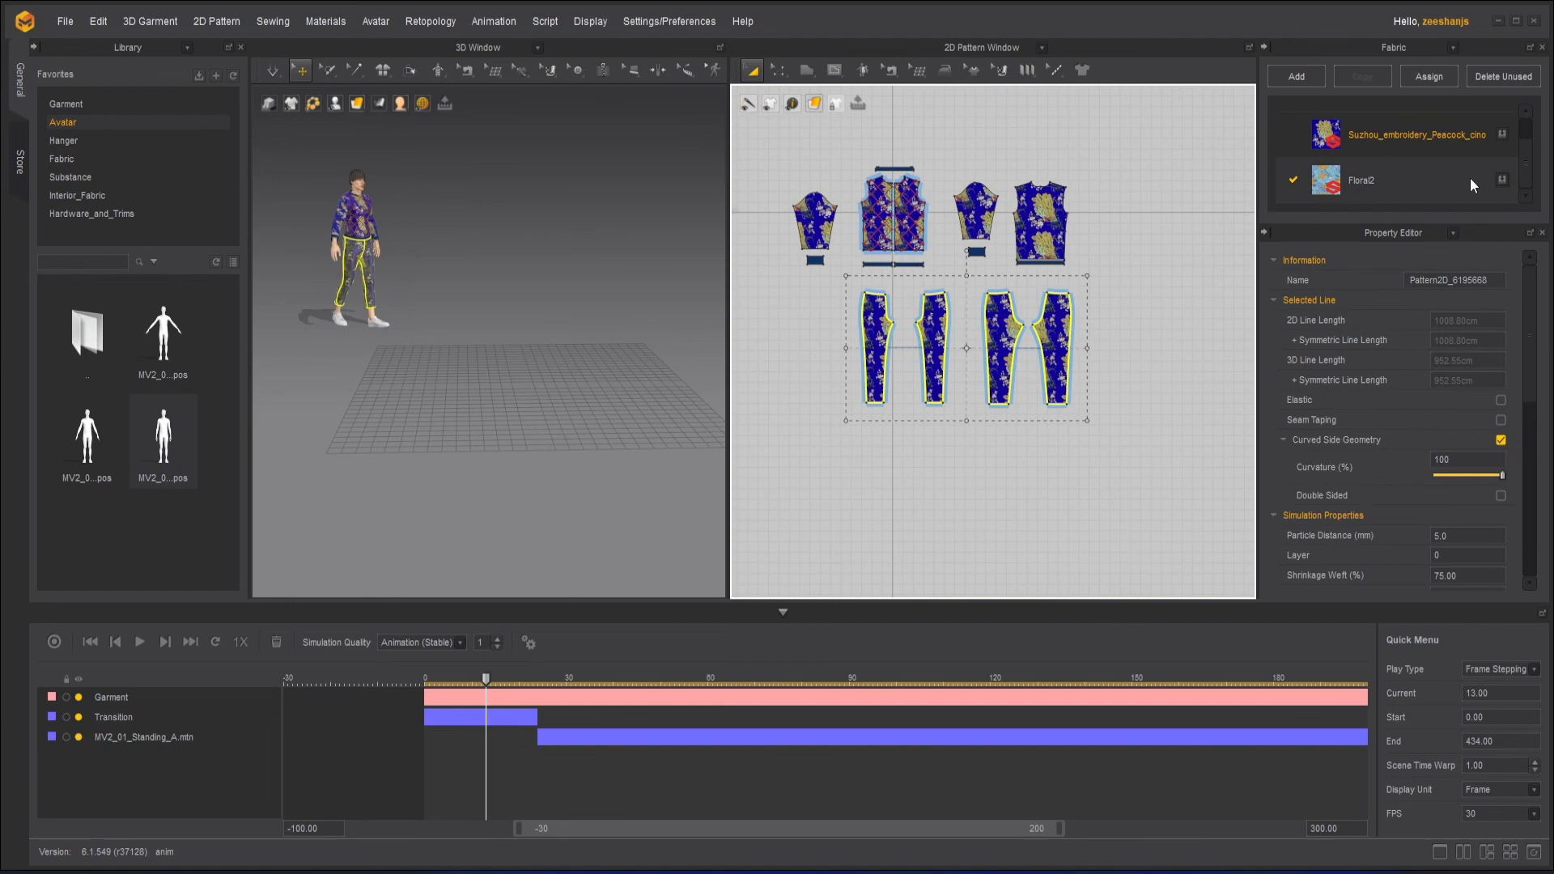
left_click(1501, 179)
scroll(908, 154, "up", 4)
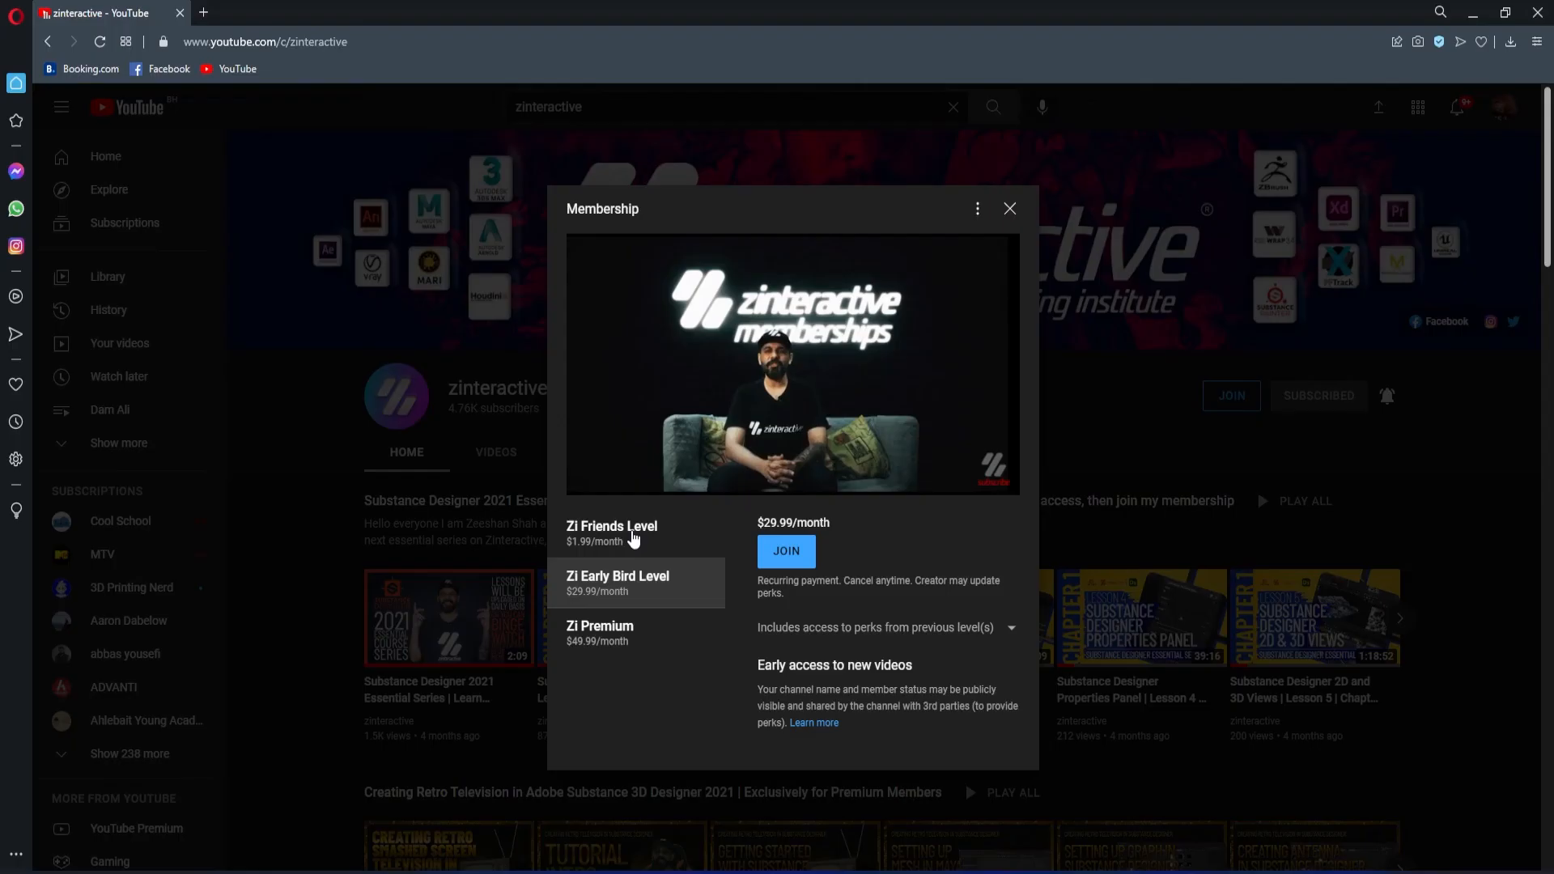
- In the browser's channel membership dialog, view the perks of the Zi Friends Level
left_click(634, 538)
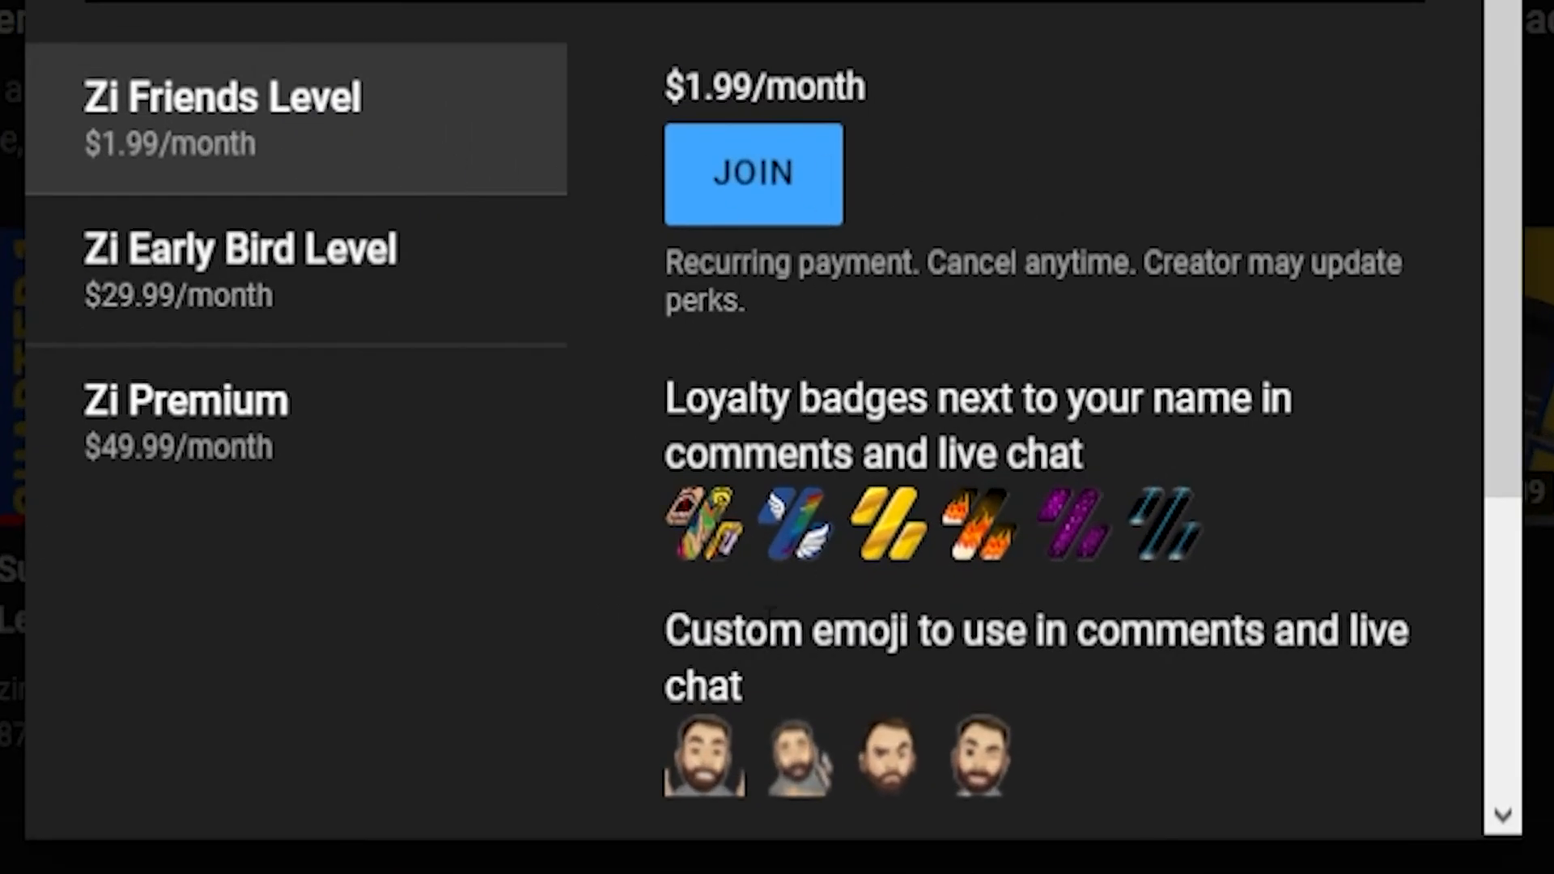